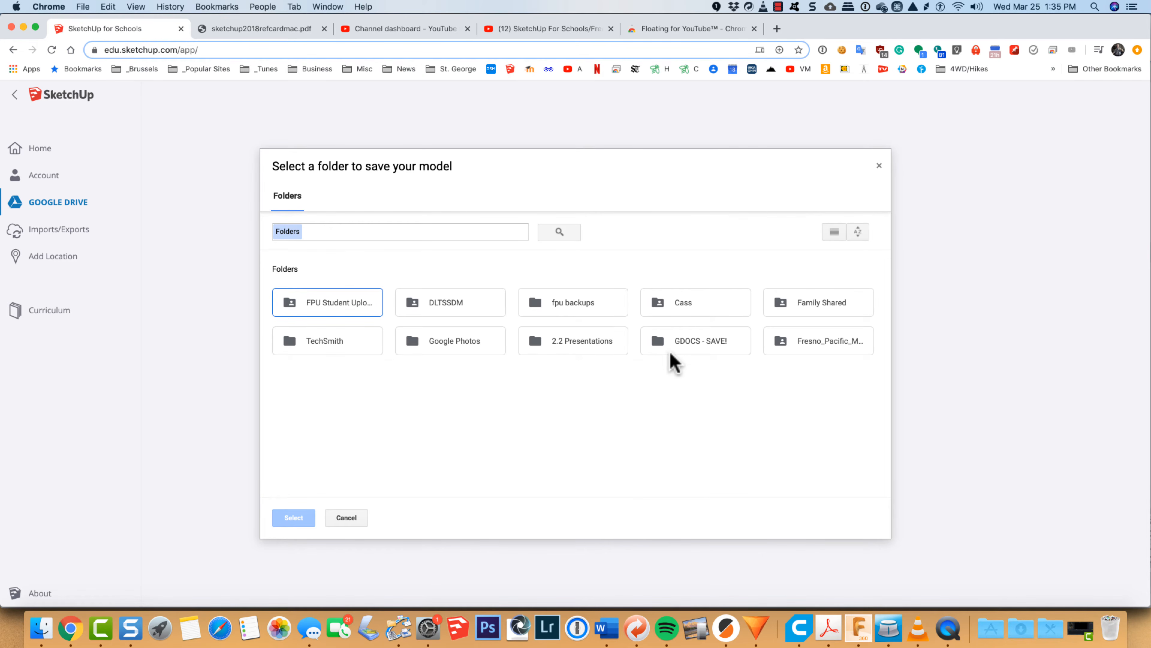
Step: Save the model in the "GDOCS - SAVE!" Google Drive folder
{"action": "left_click", "coordinate": [680, 344]}
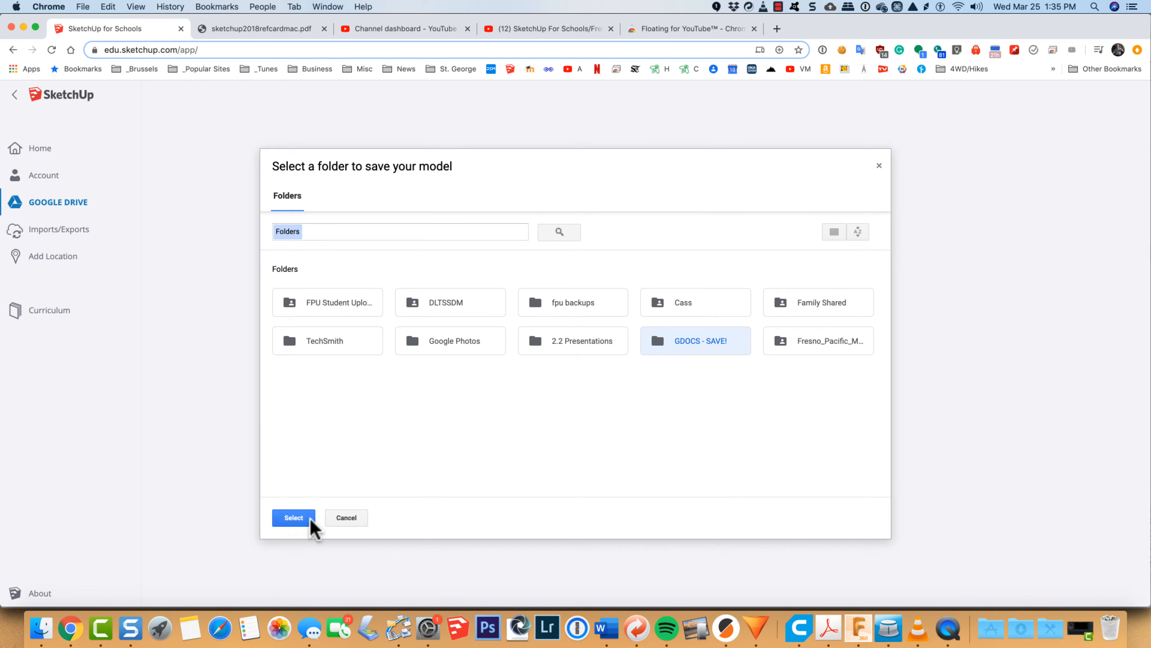
{"action": "left_click", "coordinate": [298, 519]}
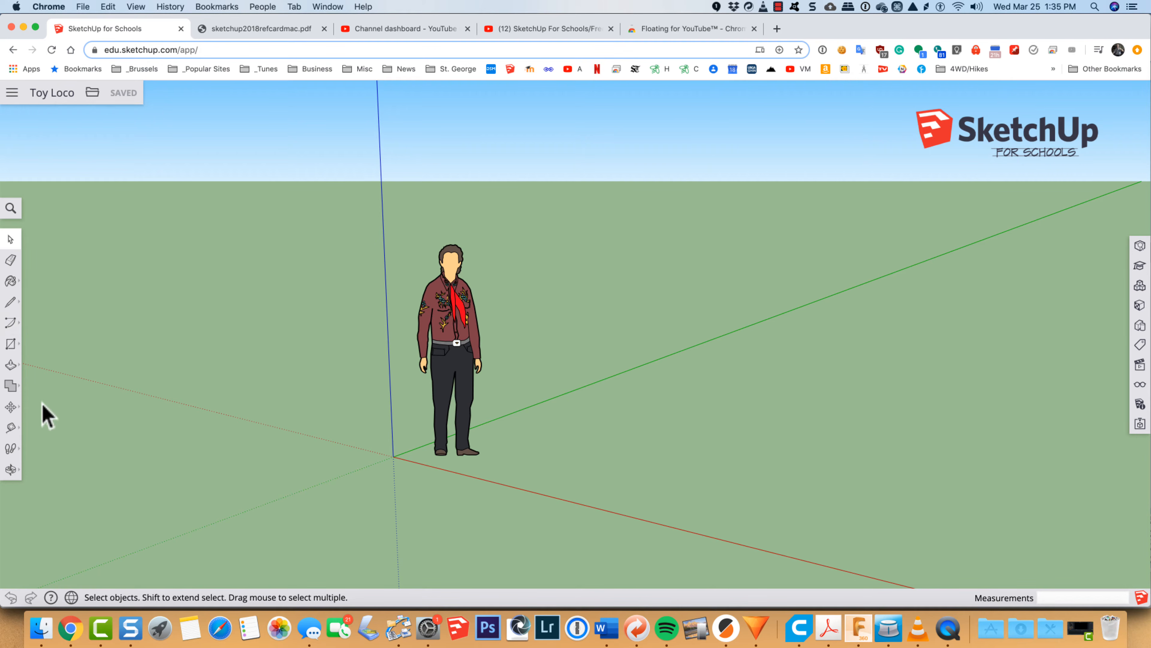
Step: Draw a 2 by 5 inch rectangle on the ground plane, starting at the origin and running lengthwise along the green axis
{"action": "left_click", "coordinate": [11, 344]}
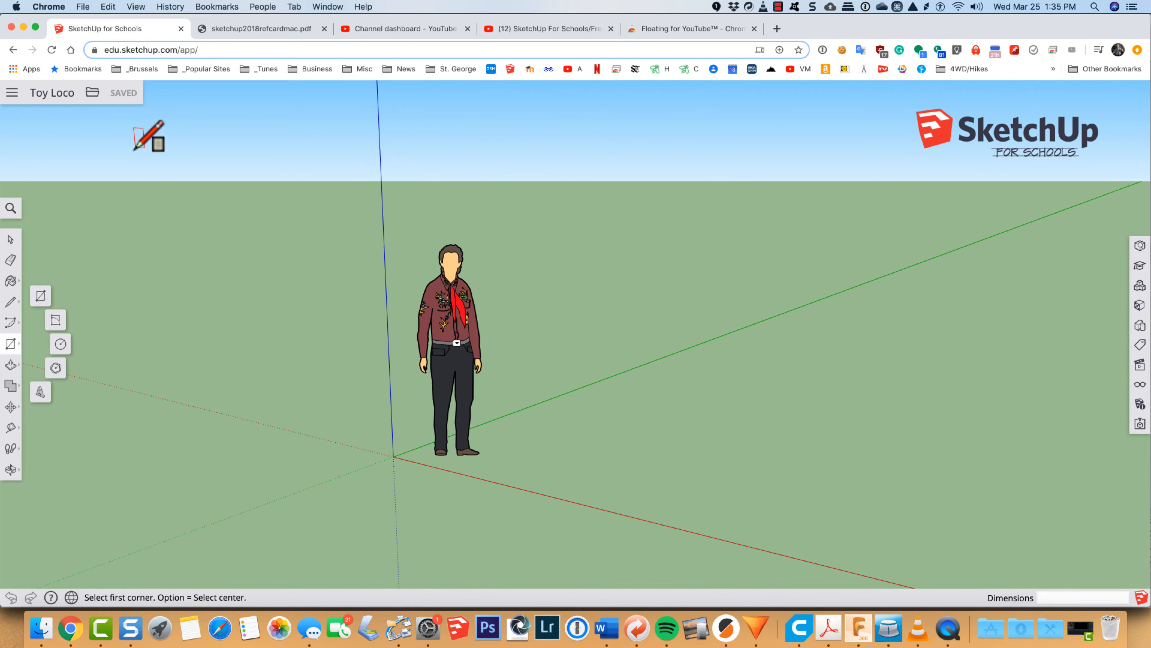
{"action": "key", "text": "space"}
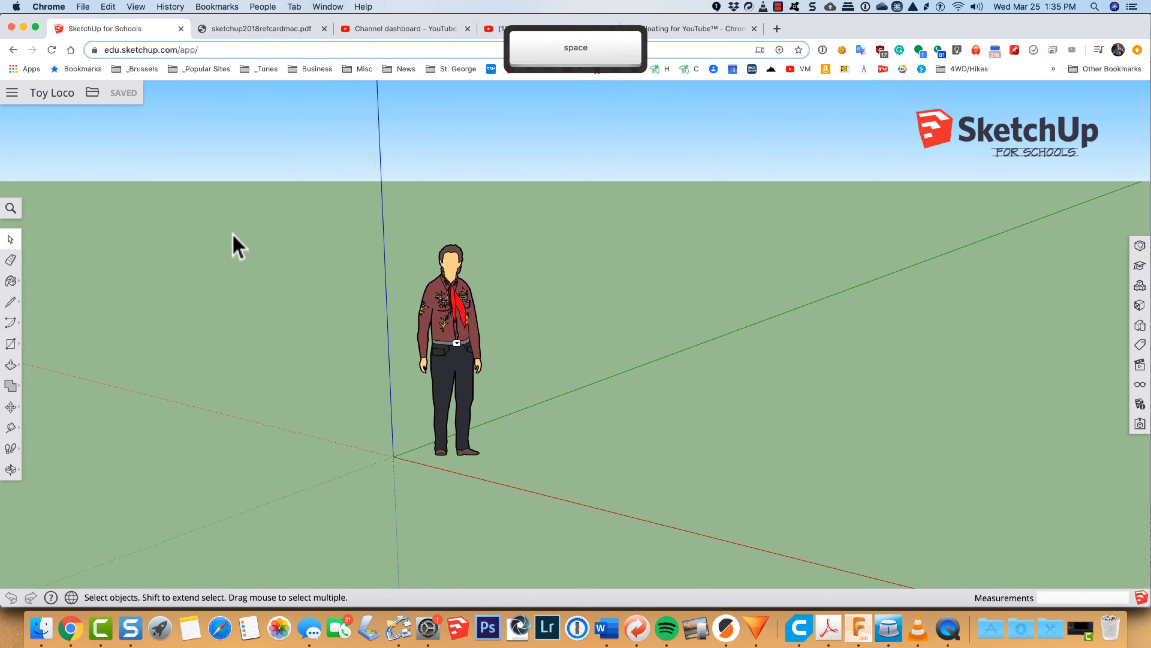
{"action": "key", "text": "r"}
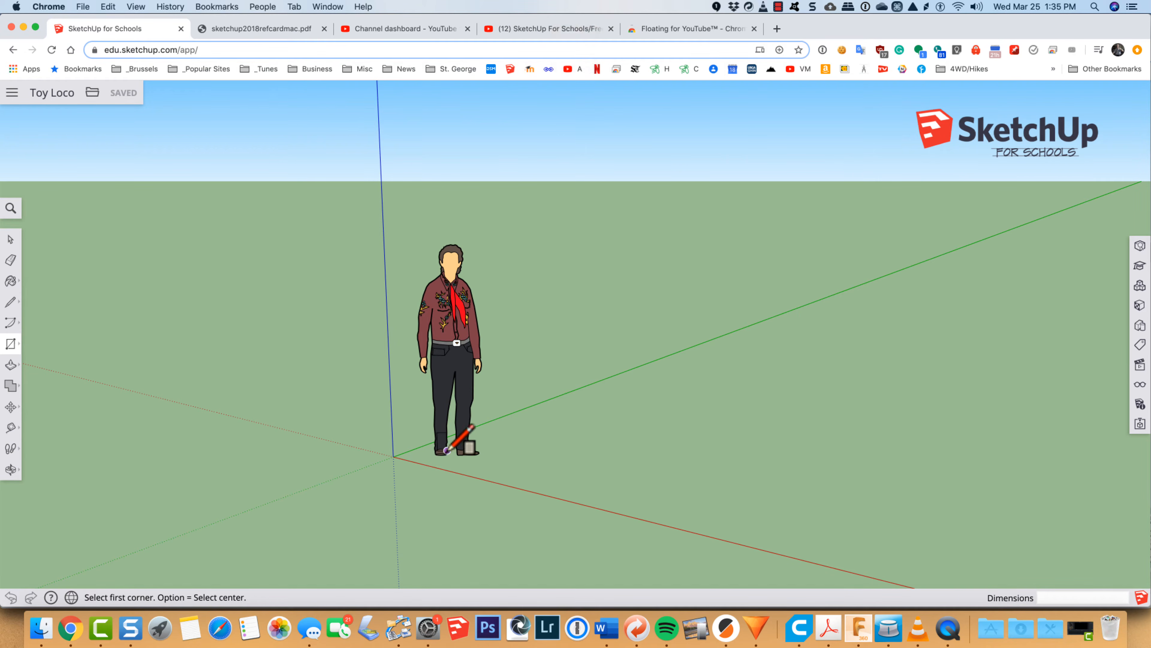
{"action": "left_click", "coordinate": [393, 456]}
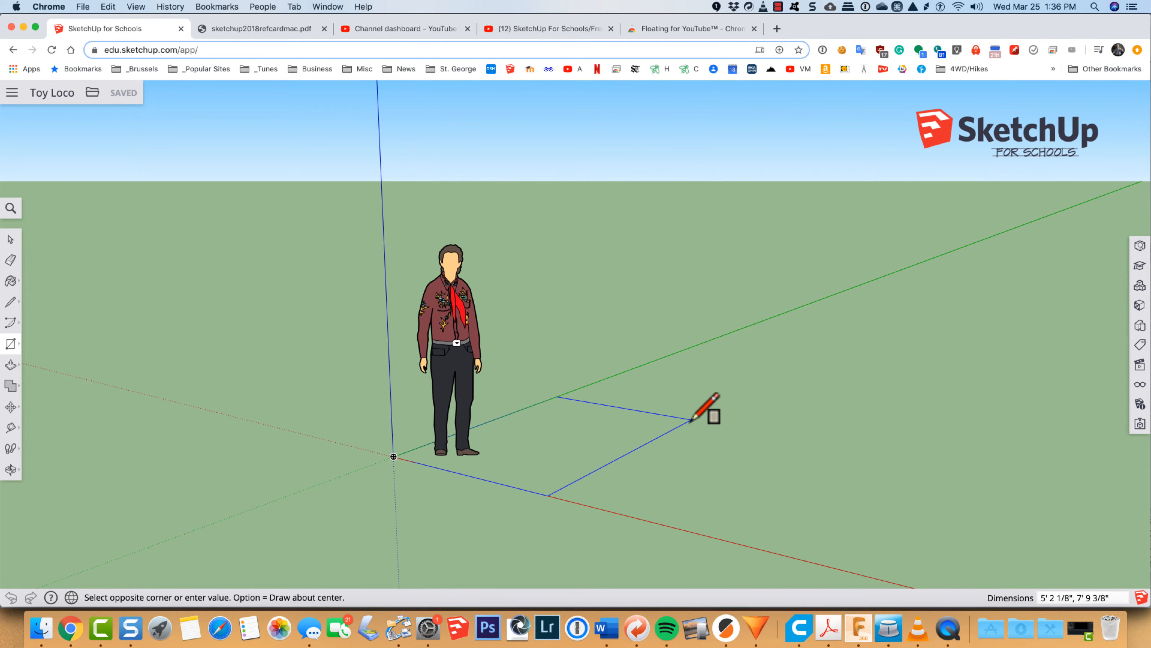
{"action": "type", "text": "2,"}
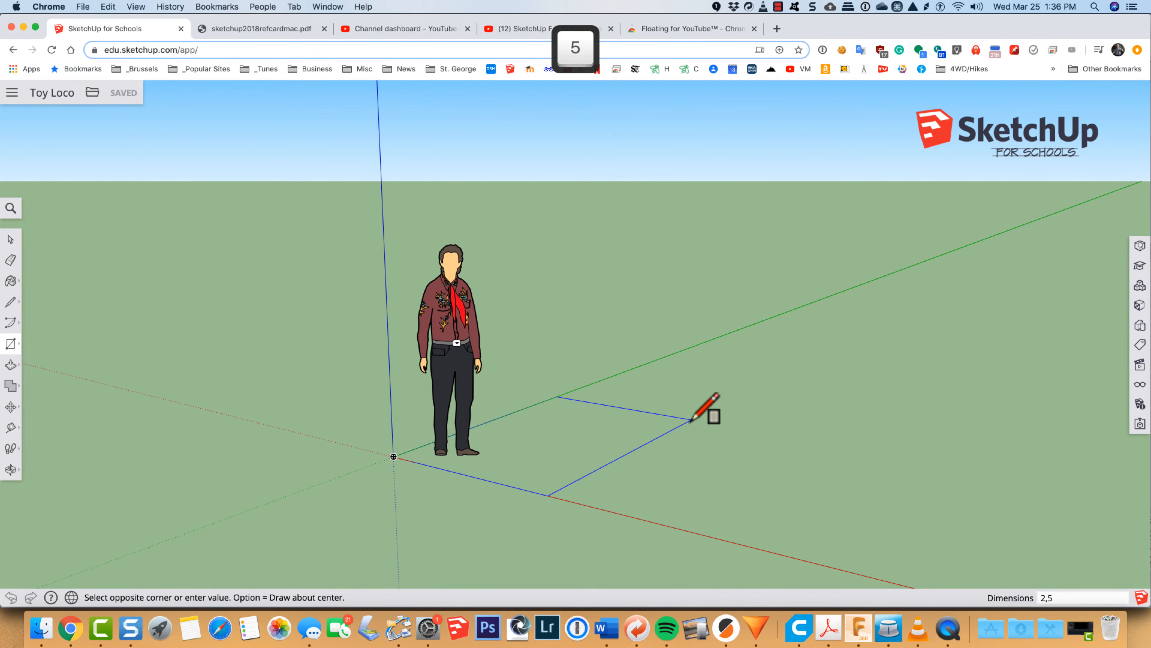
{"action": "type", "text": "5"}
{"action": "key", "text": "Return"}
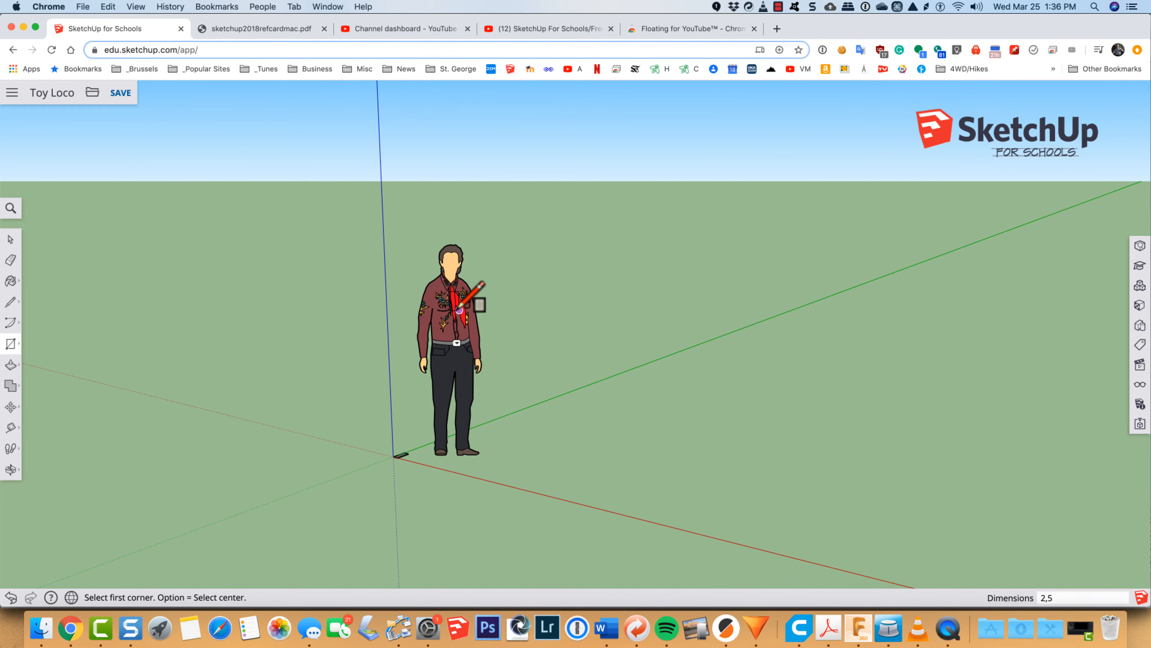
Step: Delete the default human figure standing near the origin
{"action": "key", "text": "space"}
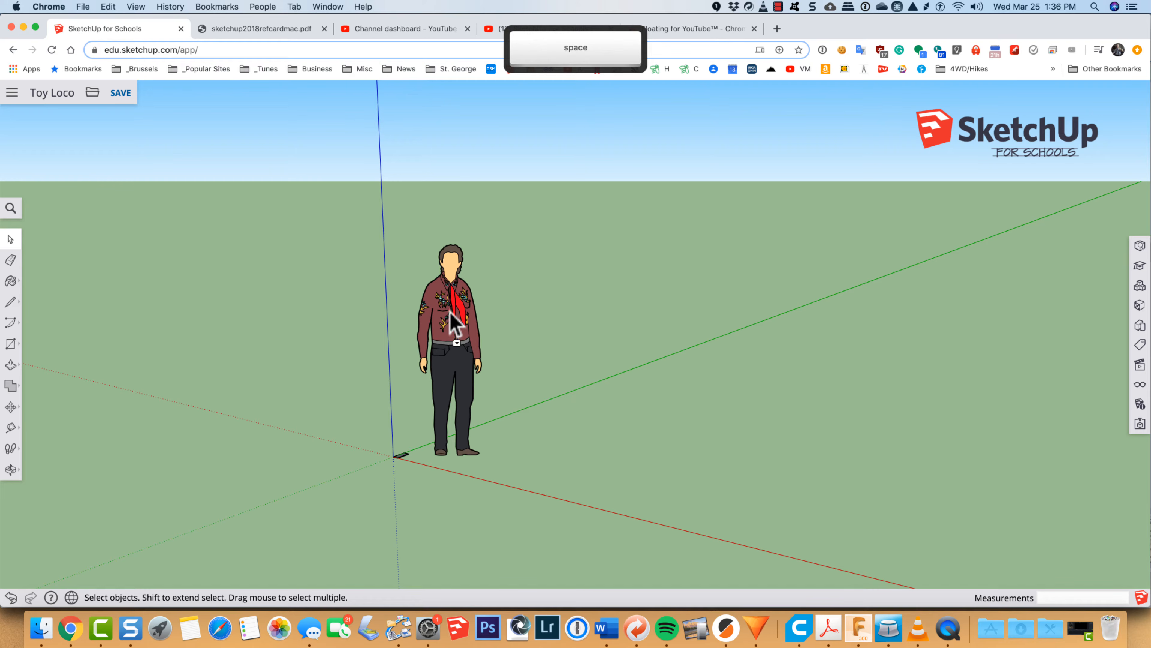
{"action": "left_click", "coordinate": [451, 312]}
{"action": "key", "text": "Delete"}
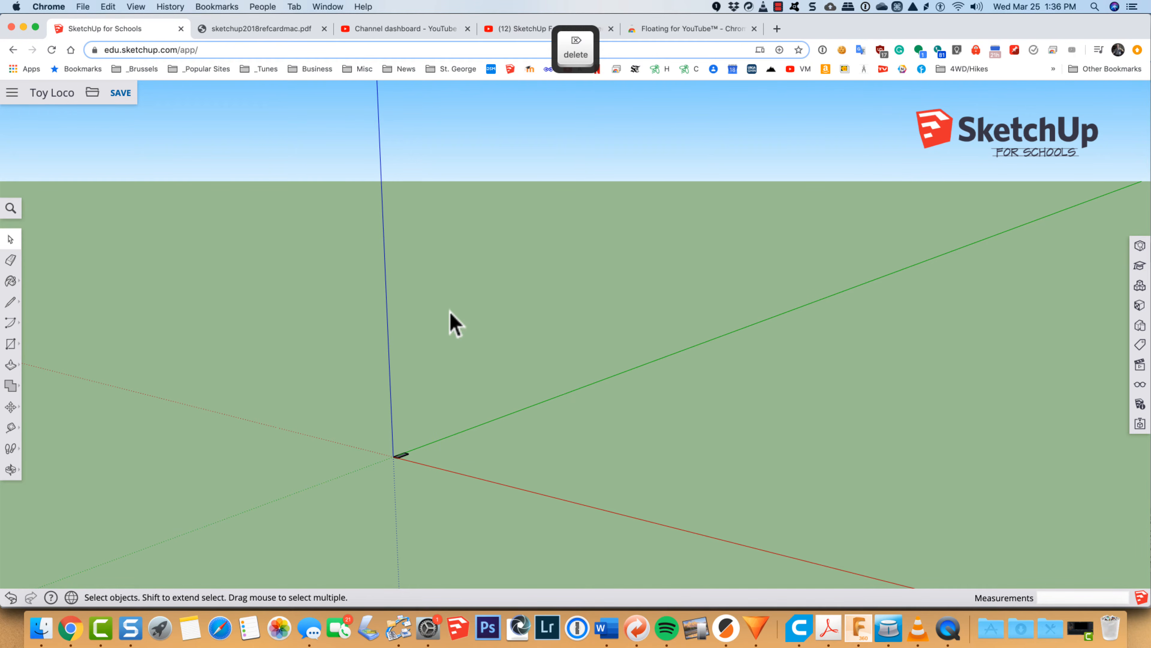
Step: Push/Pull the rectangle upward by 1/4 inch to form a flat base block
{"action": "scroll", "coordinate": [401, 472], "scroll_direction": "up", "scroll_amount": 3}
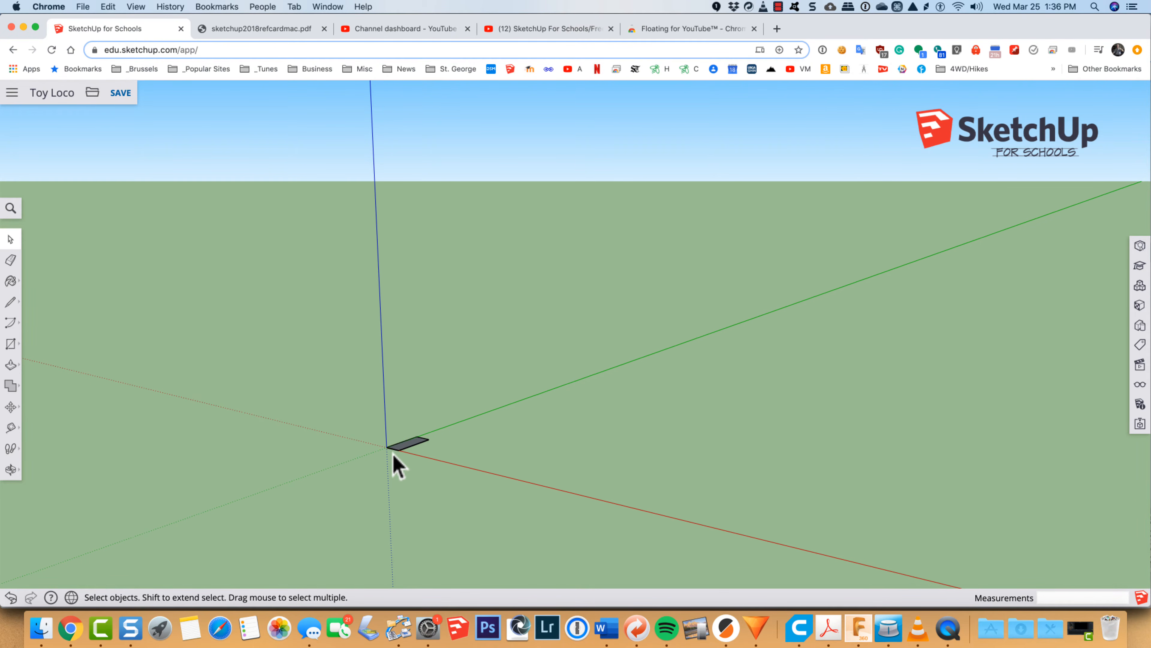
{"action": "scroll", "coordinate": [393, 455], "scroll_direction": "up", "scroll_amount": 5}
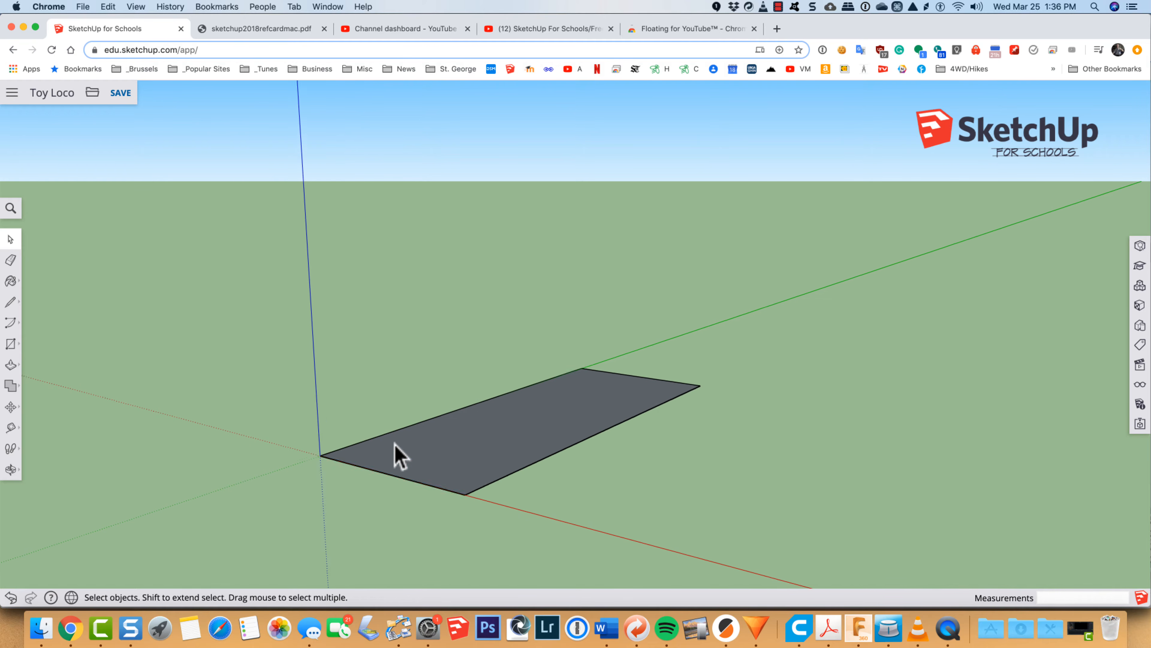
{"action": "scroll", "coordinate": [394, 443], "scroll_direction": "up", "scroll_amount": 2}
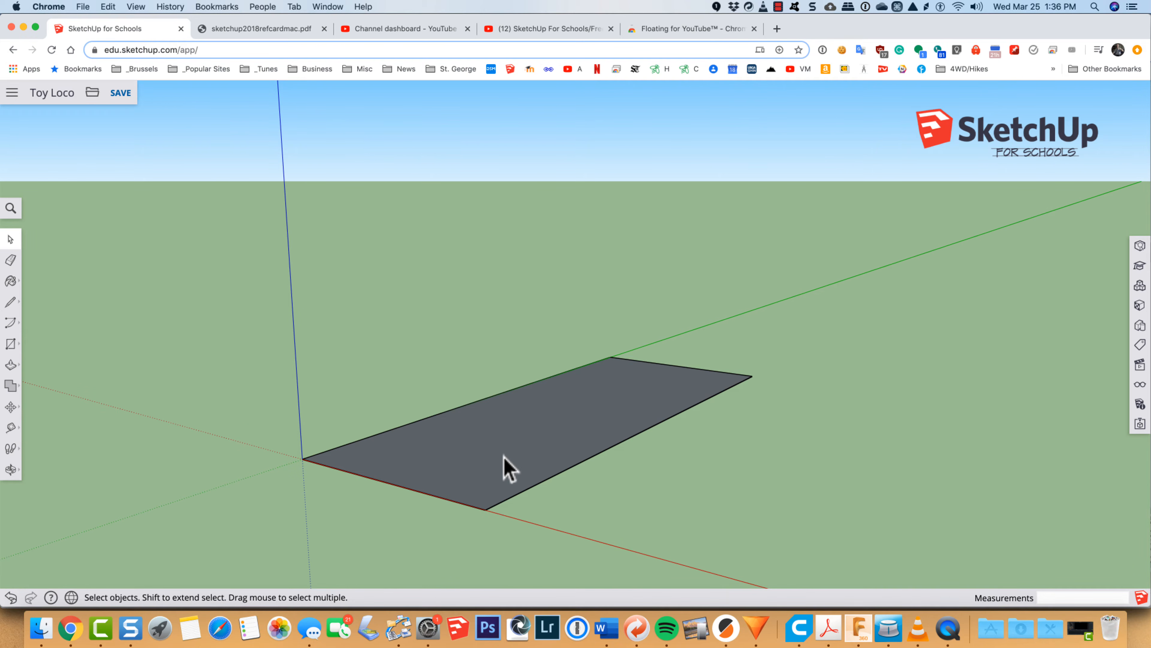
{"action": "key", "text": "p"}
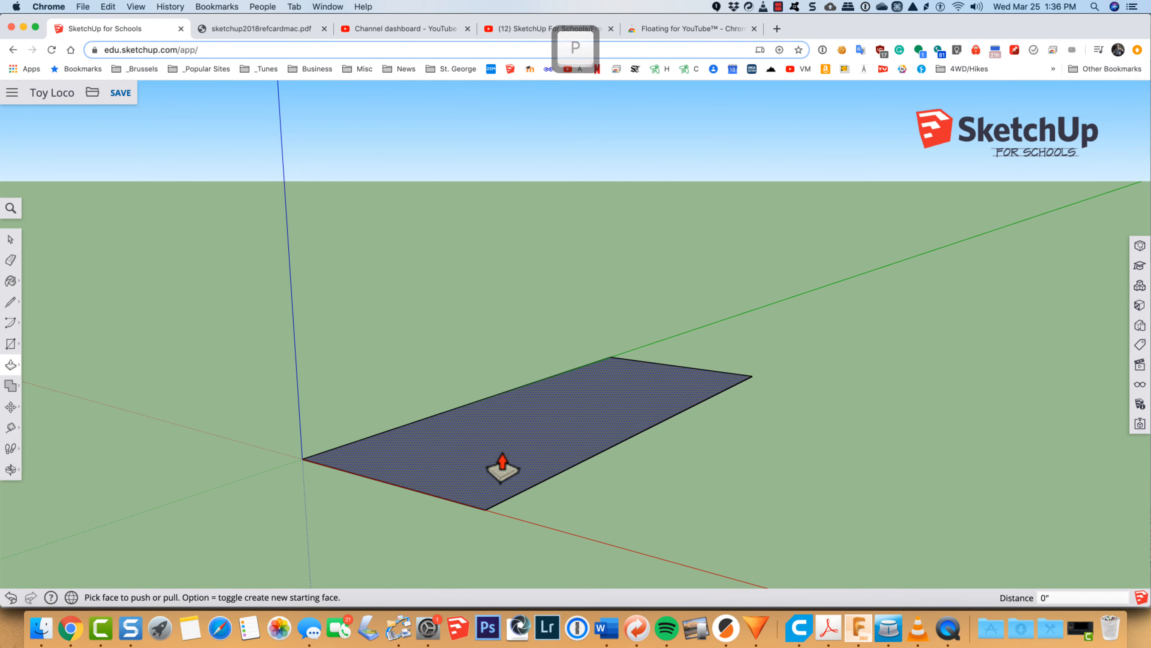
{"action": "left_click", "coordinate": [502, 454]}
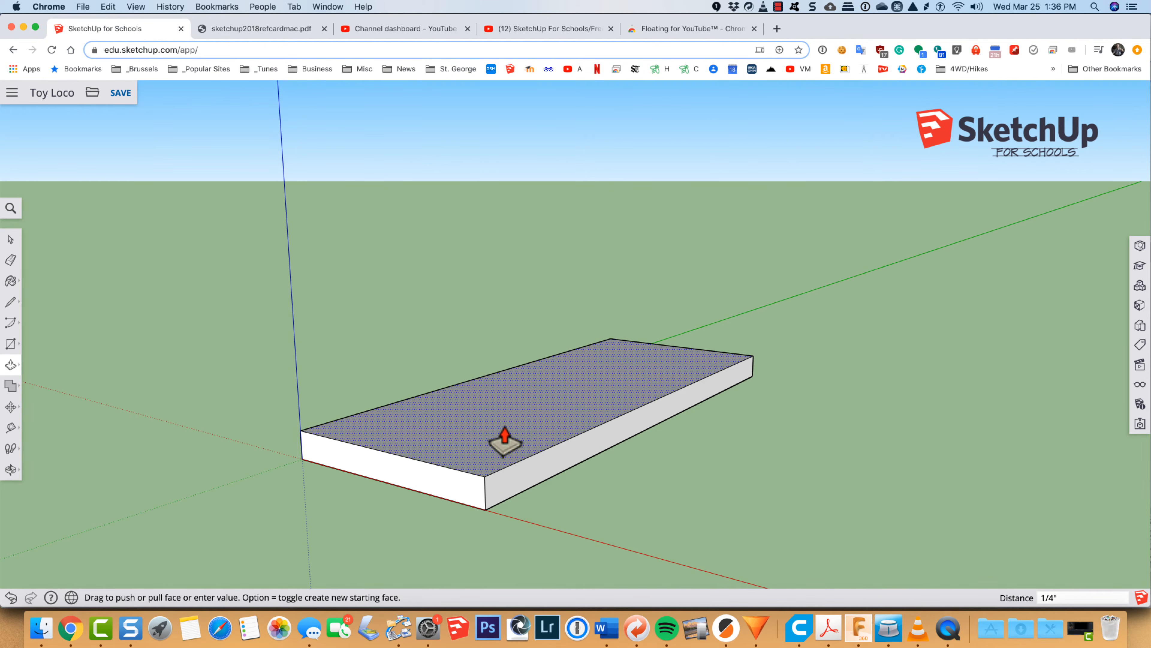
{"action": "left_click", "coordinate": [505, 429]}
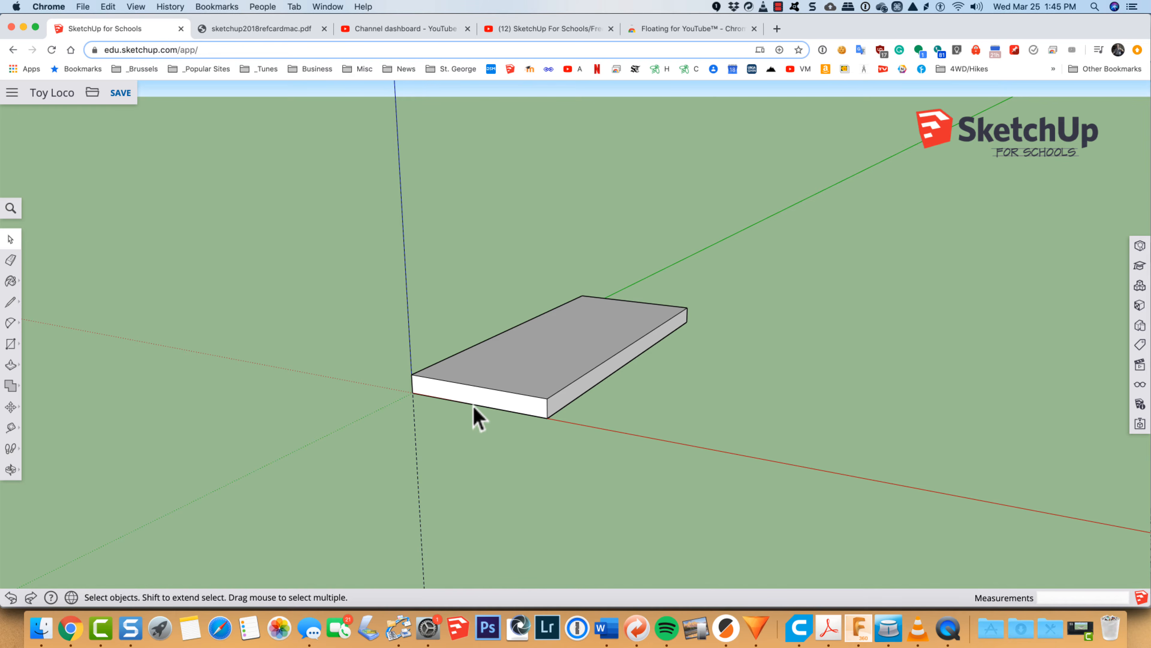
Step: Place two vertical guides on the base's 2-inch front face, each 1/8 inch in from its side edge
{"action": "scroll", "coordinate": [474, 405], "scroll_direction": "up", "scroll_amount": 3}
{"action": "scroll", "coordinate": [473, 405], "scroll_direction": "up", "scroll_amount": 5}
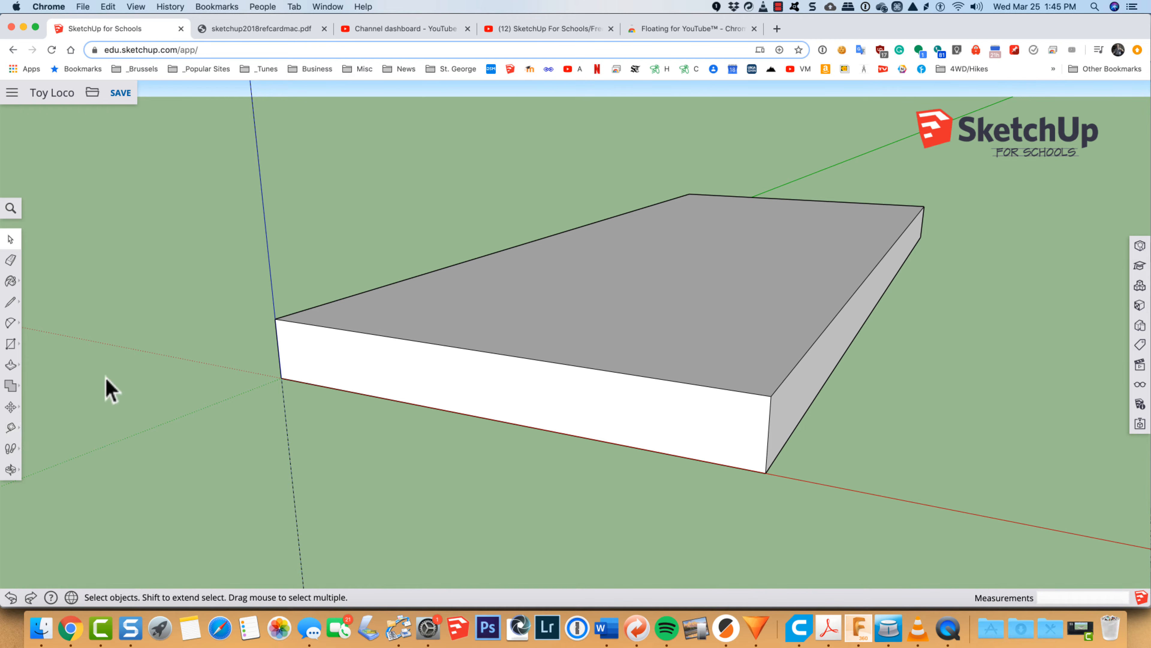
{"action": "key", "text": "t"}
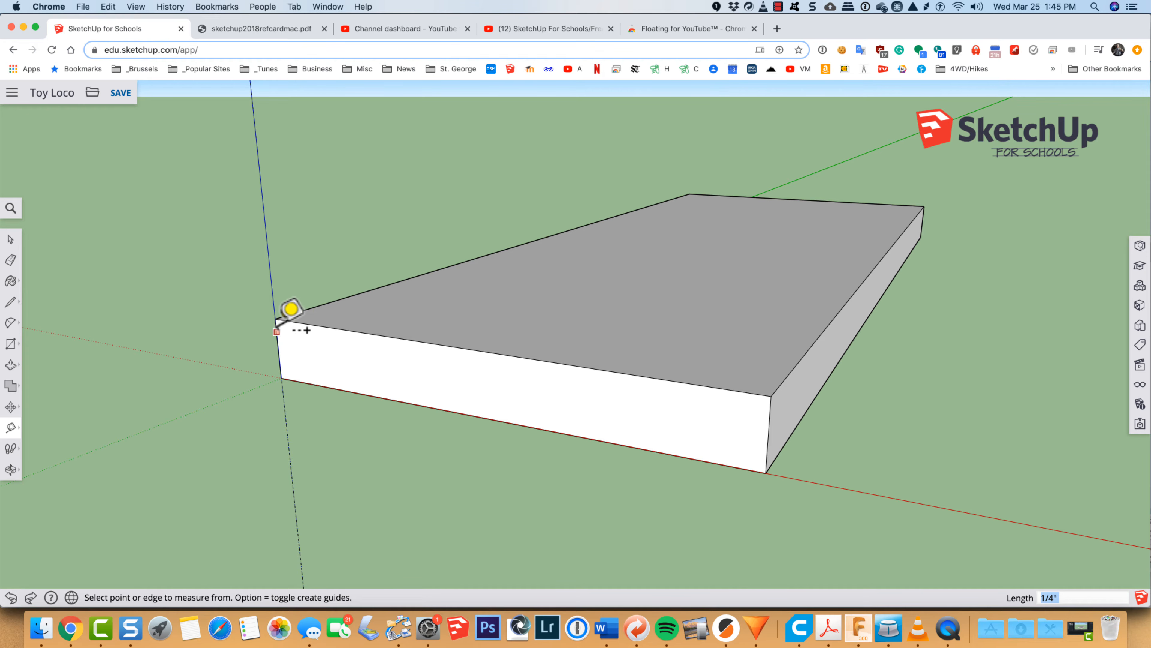
{"action": "left_click", "coordinate": [277, 332]}
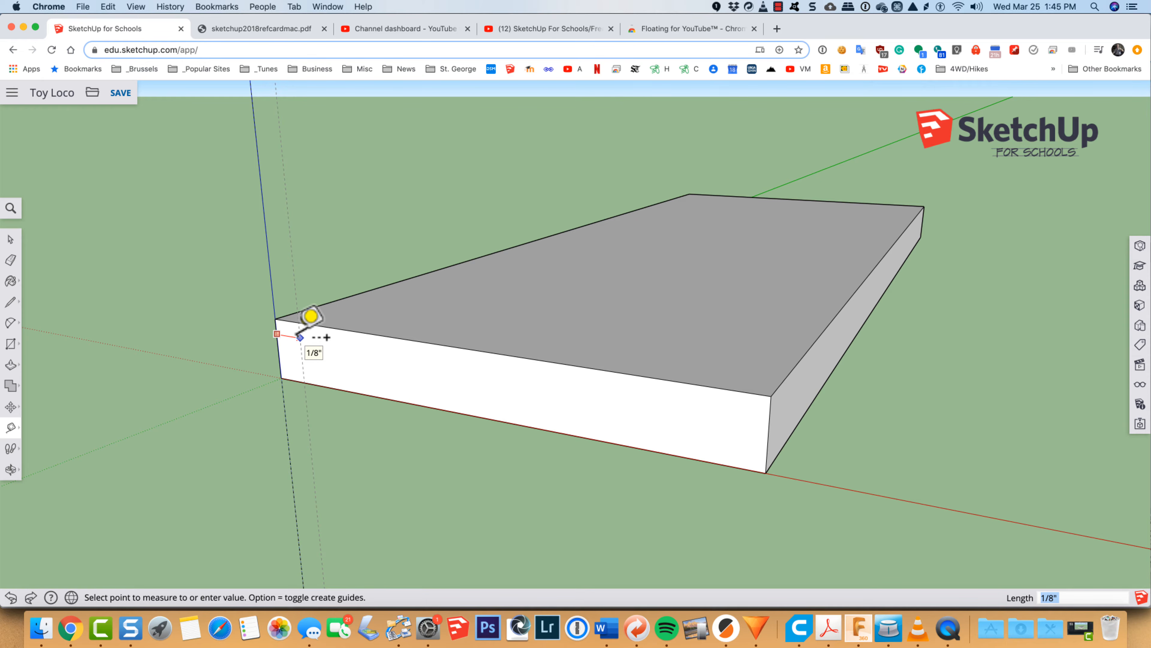
{"action": "left_click", "coordinate": [299, 336]}
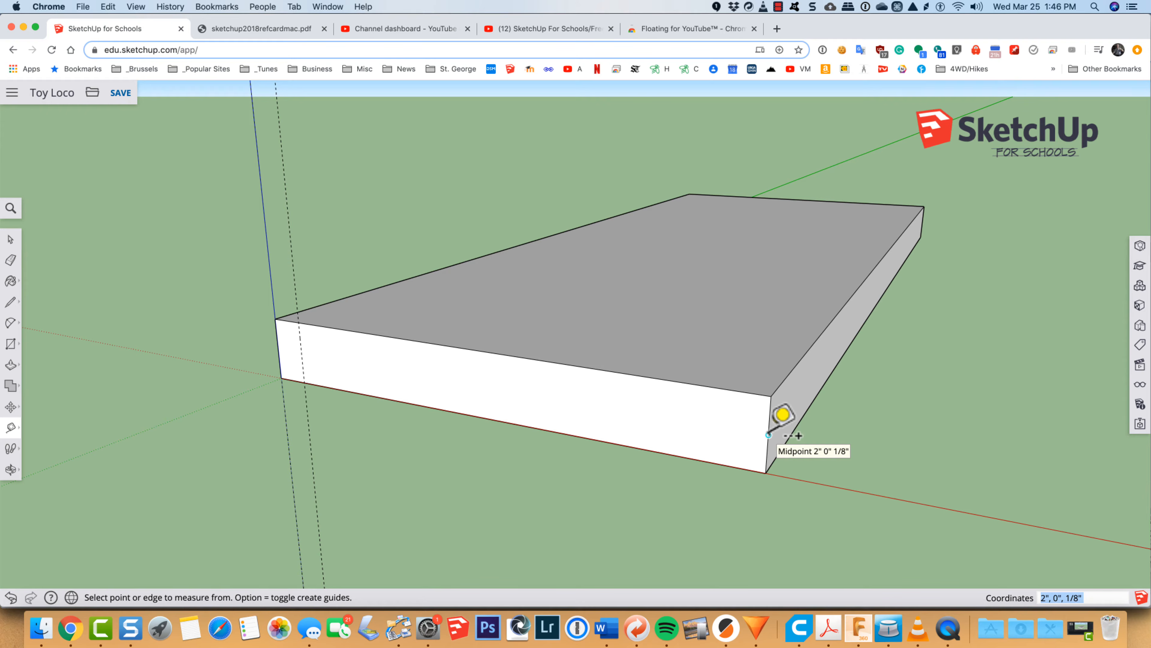
{"action": "left_click", "coordinate": [768, 434]}
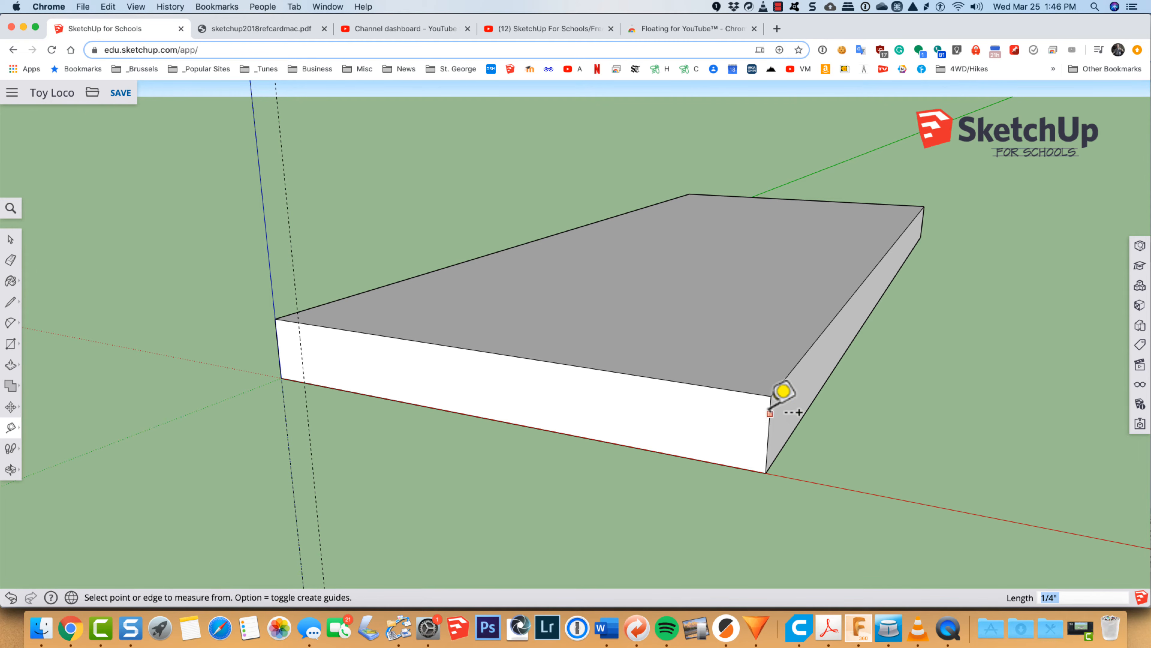
{"action": "left_click", "coordinate": [770, 415]}
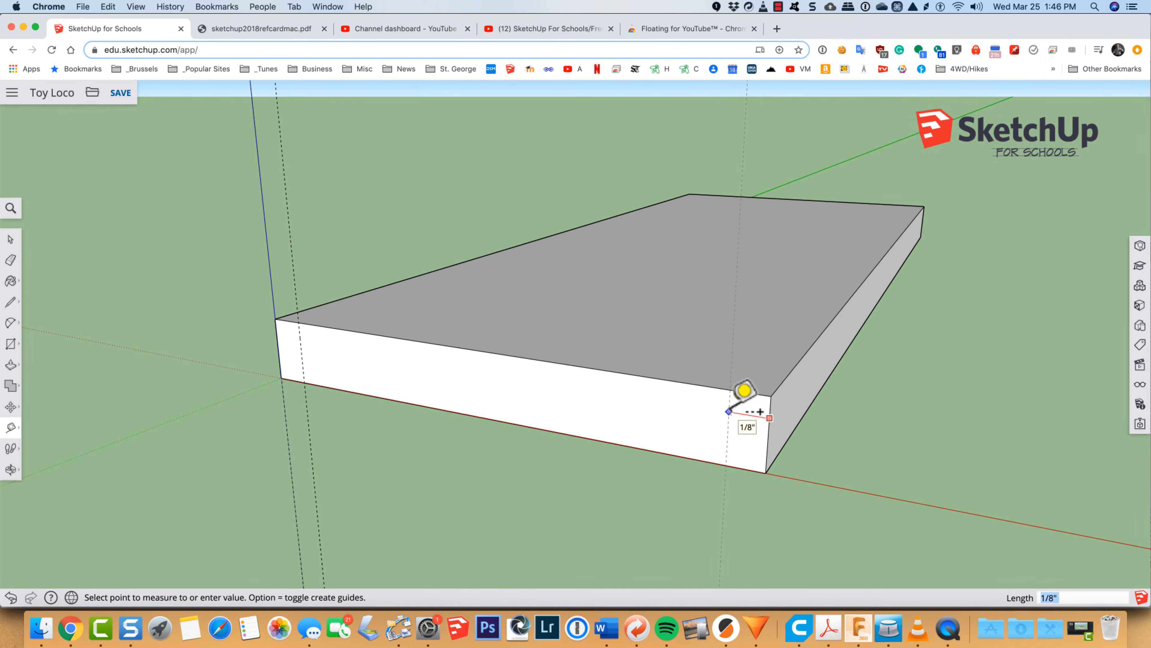
{"action": "left_click", "coordinate": [729, 410]}
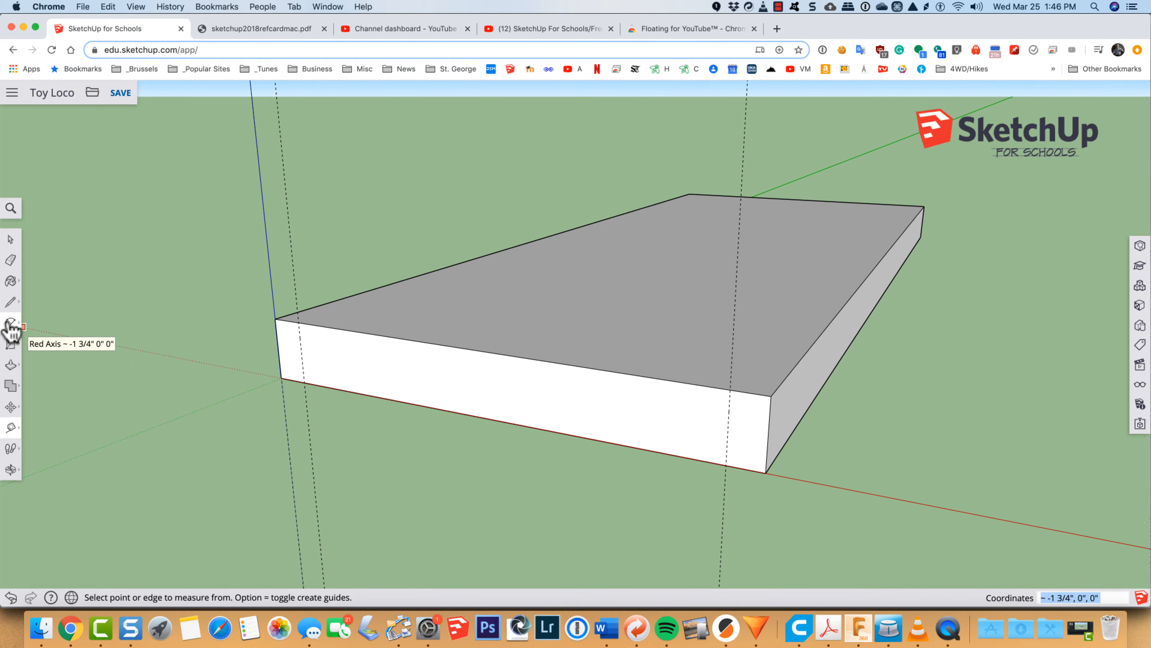
Step: Draw an upright half-circle arc with 30 sides on the base's front top edge between the two guides, locked to the blue axis
{"action": "key", "text": "a"}
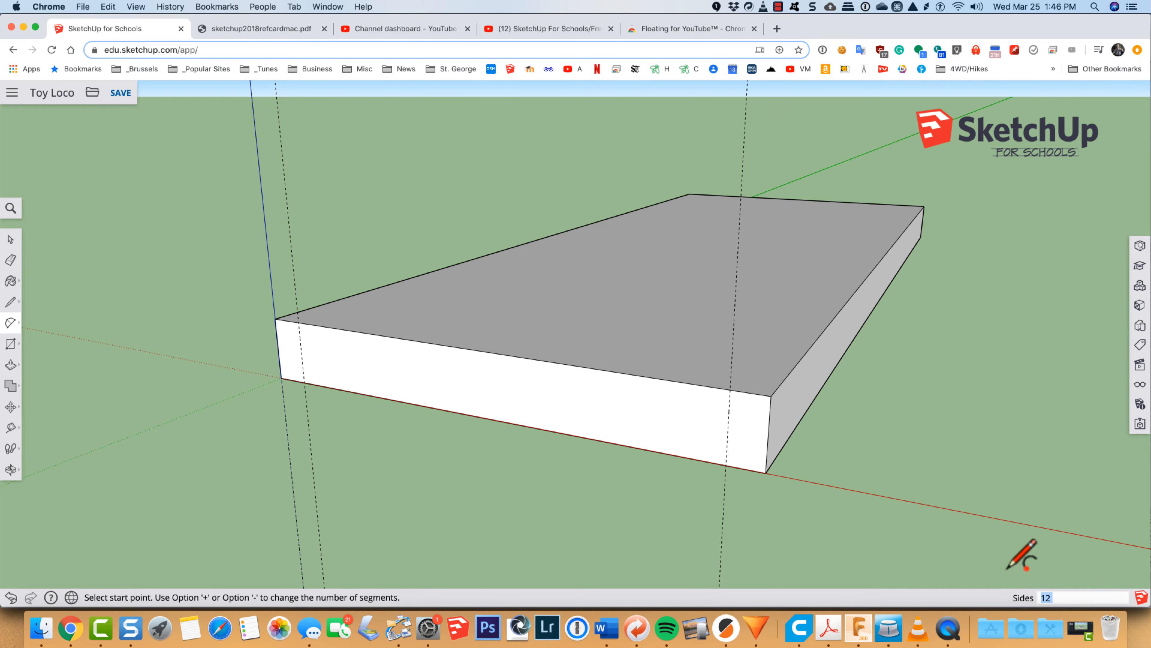
{"action": "type", "text": "30"}
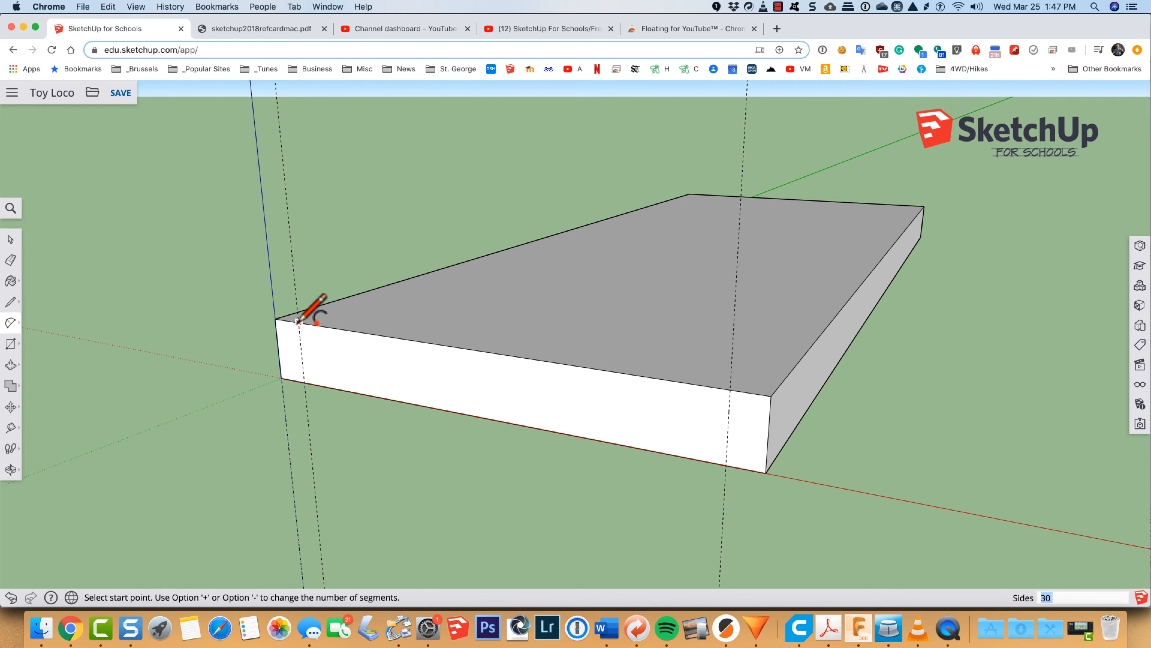
{"action": "left_click", "coordinate": [298, 320]}
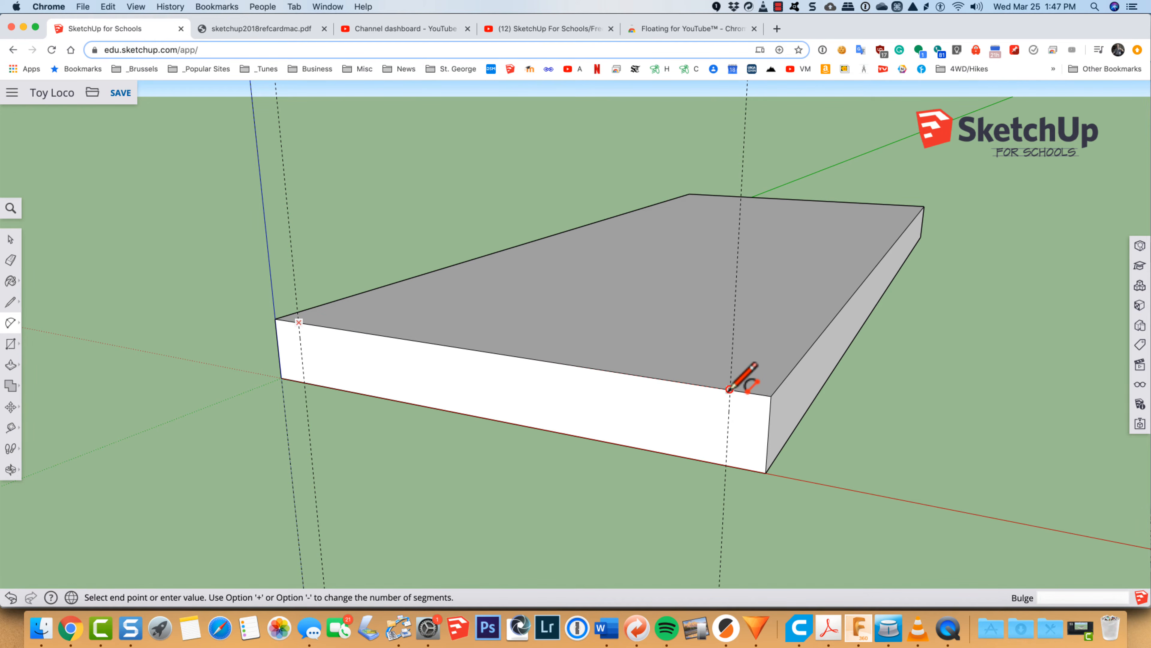
{"action": "left_click", "coordinate": [729, 389]}
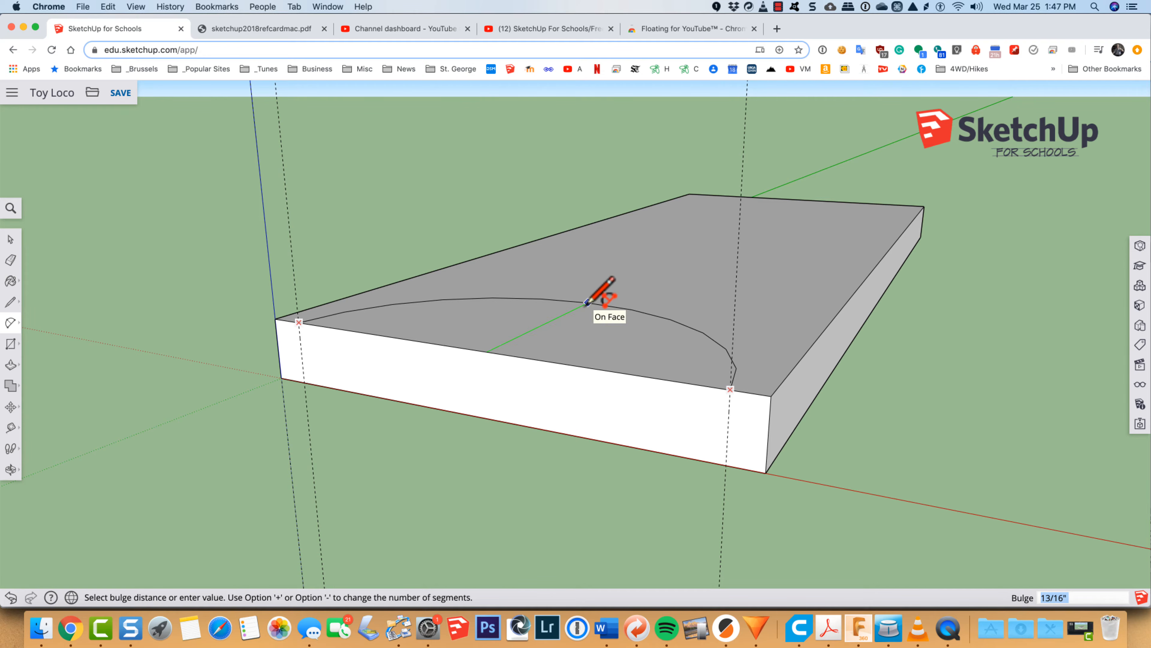
{"action": "key", "text": "Left"}
{"action": "key", "text": "Right"}
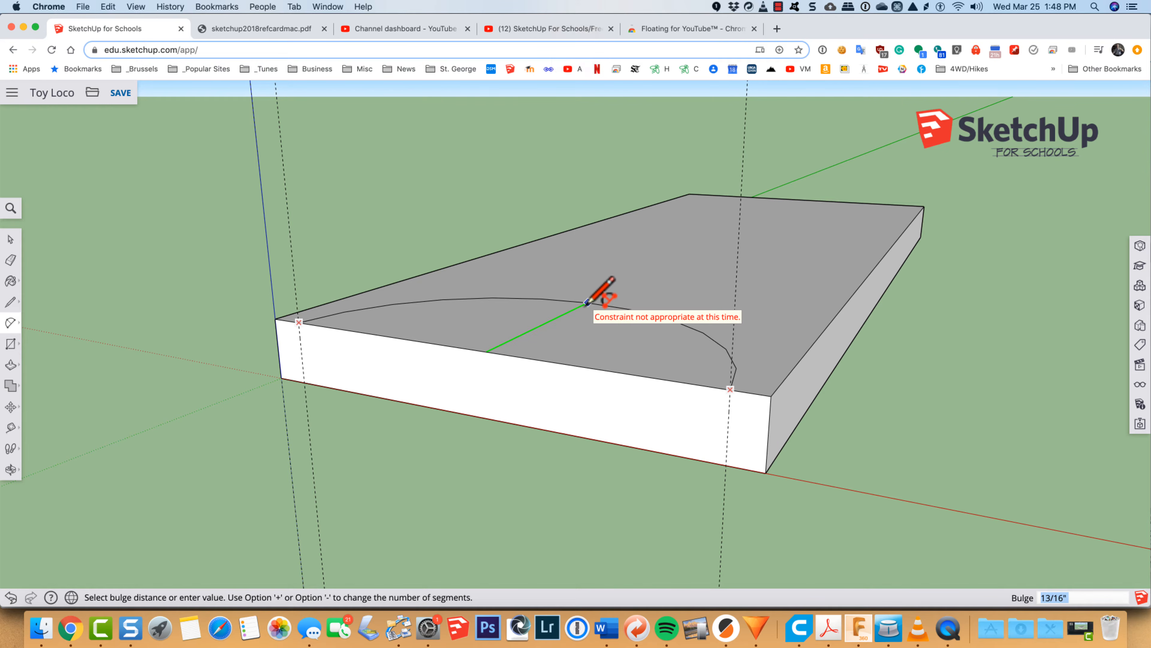
{"action": "key", "text": "Up"}
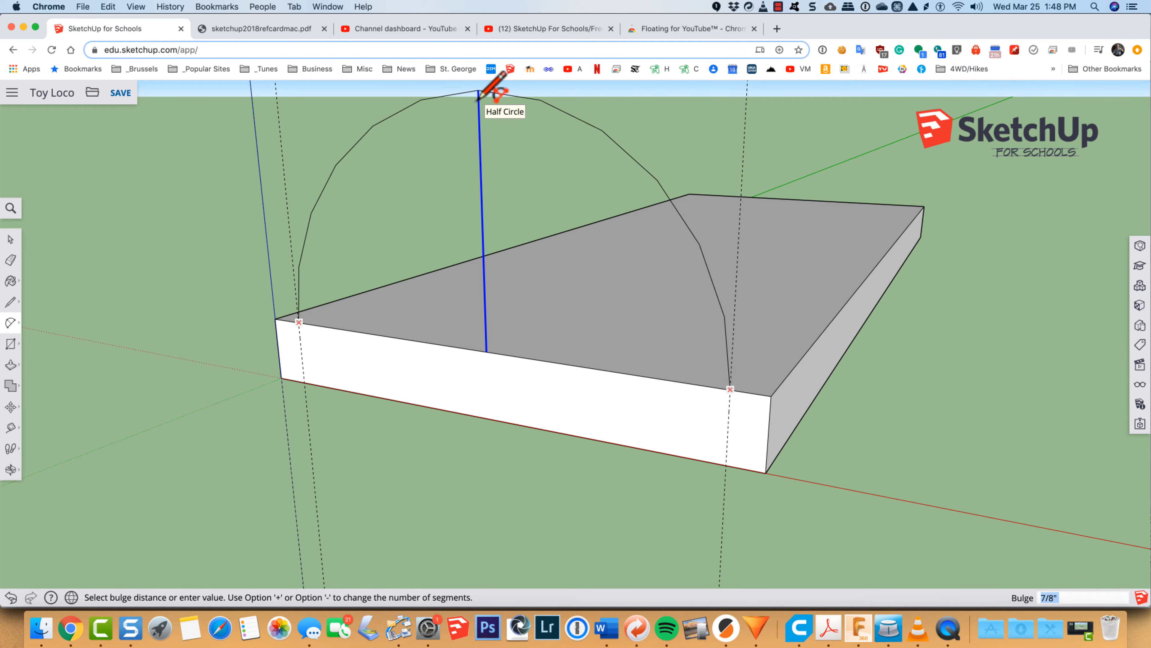
{"action": "left_click", "coordinate": [479, 96]}
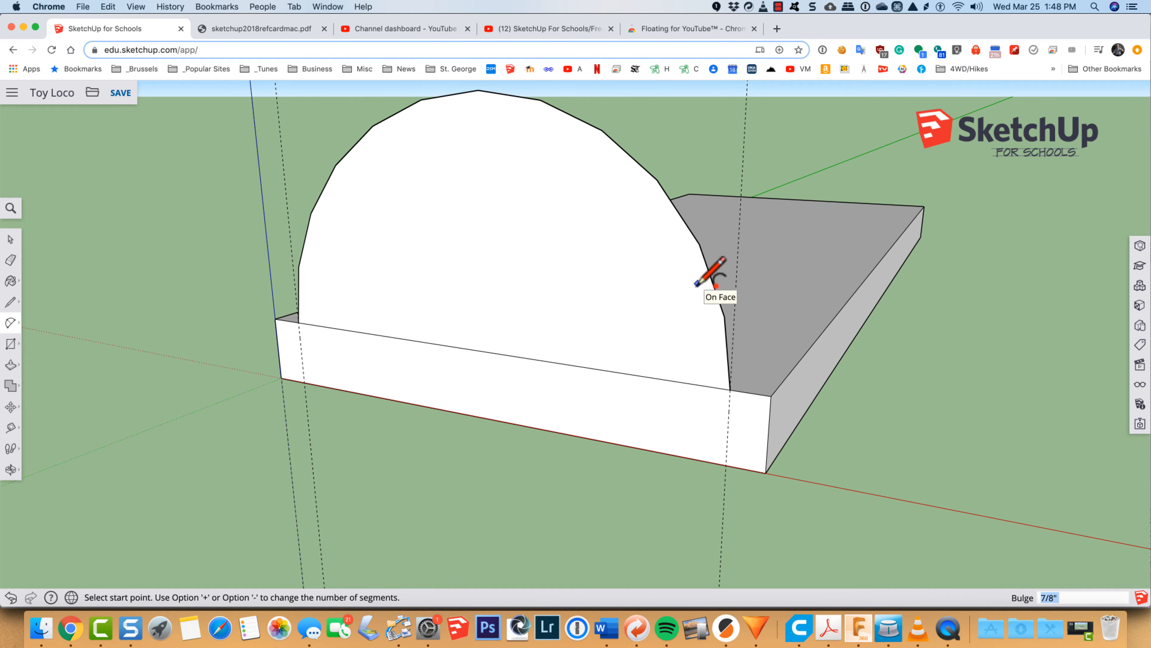
Step: Push/Pull the half-circle face 3 inches back along the base to form the half-round body
{"action": "key", "text": "o"}
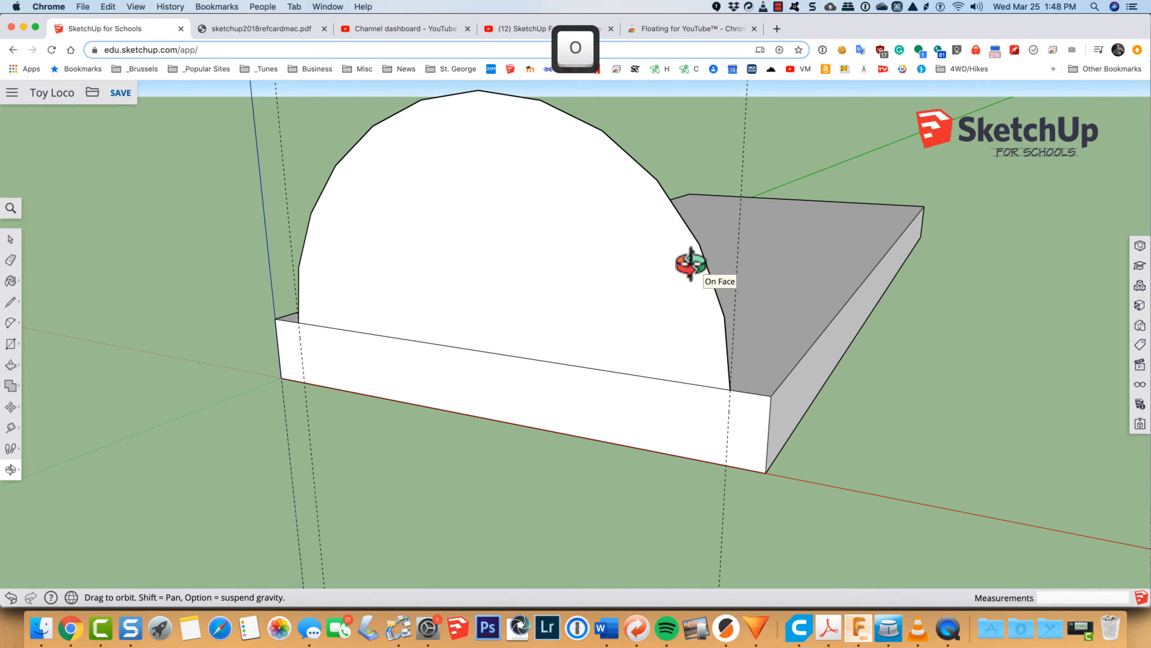
{"action": "left_click_drag", "start_coordinate": [820, 248], "coordinate": [605, 306]}
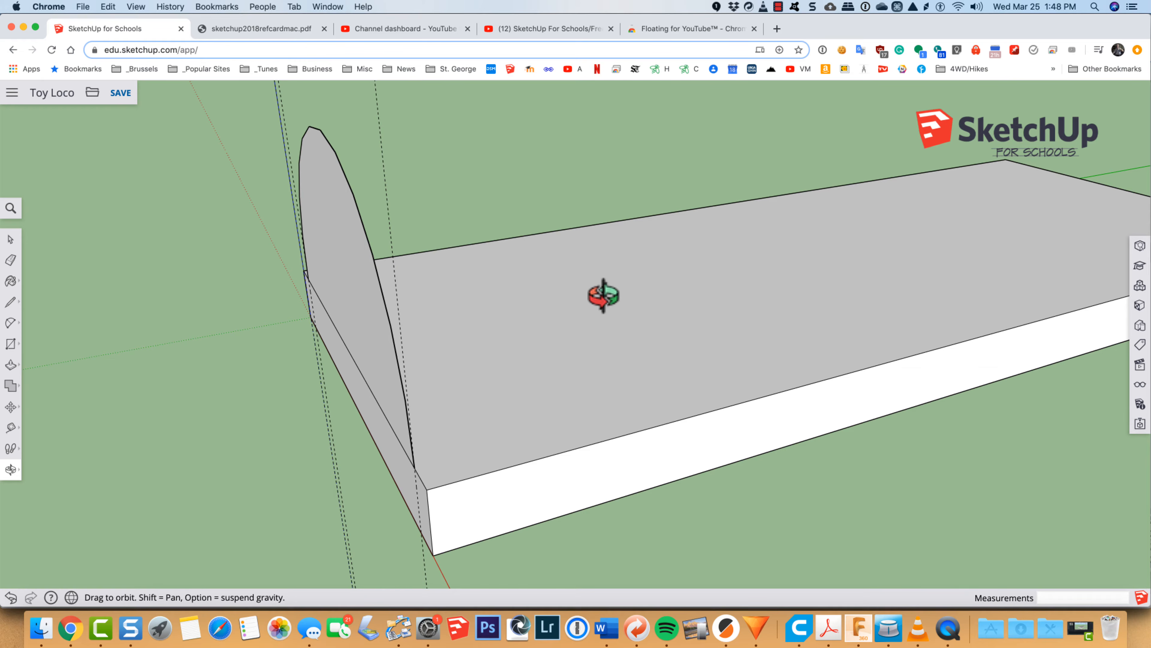
{"action": "key", "text": "p"}
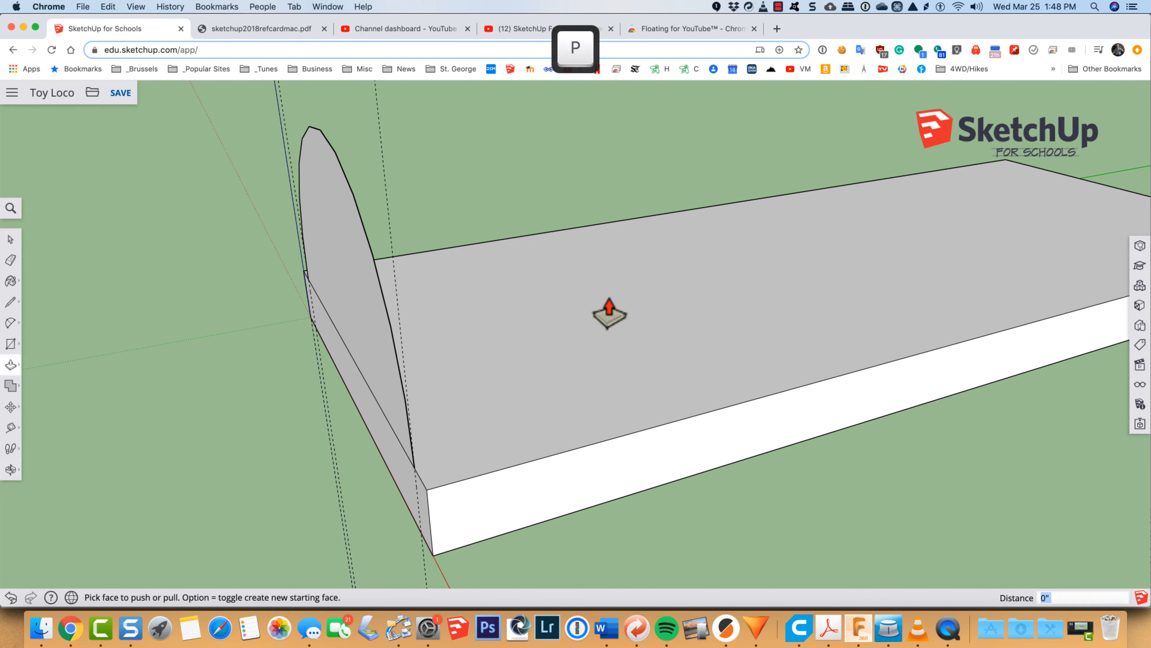
{"action": "left_click_drag", "start_coordinate": [349, 282], "coordinate": [832, 219]}
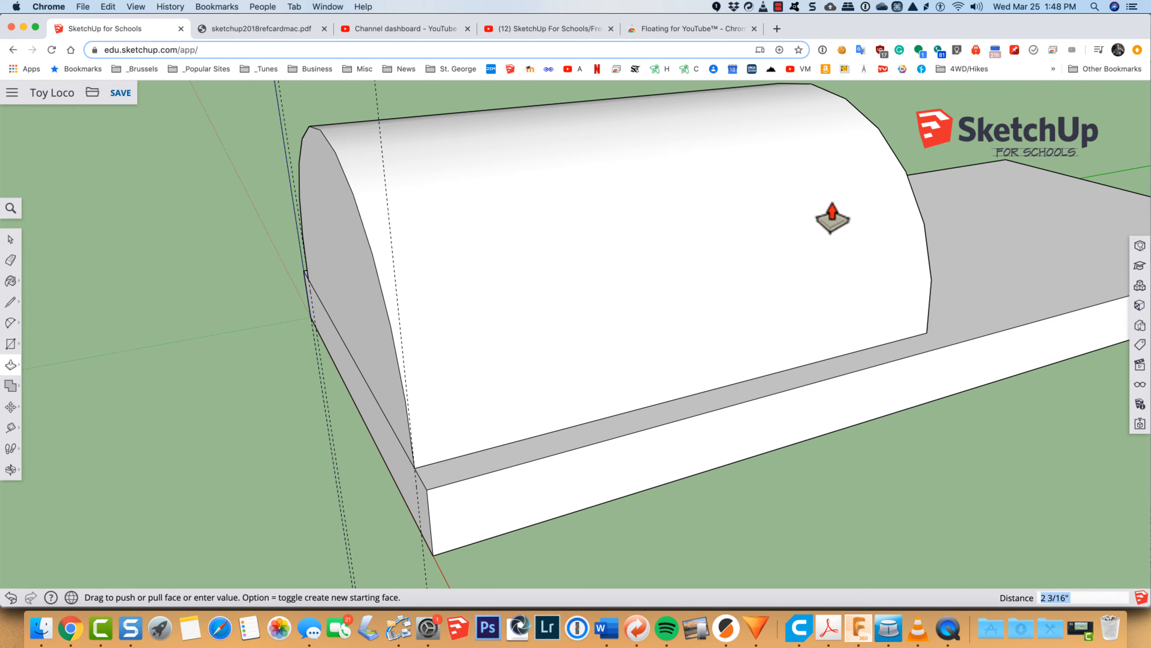
{"action": "type", "text": "3"}
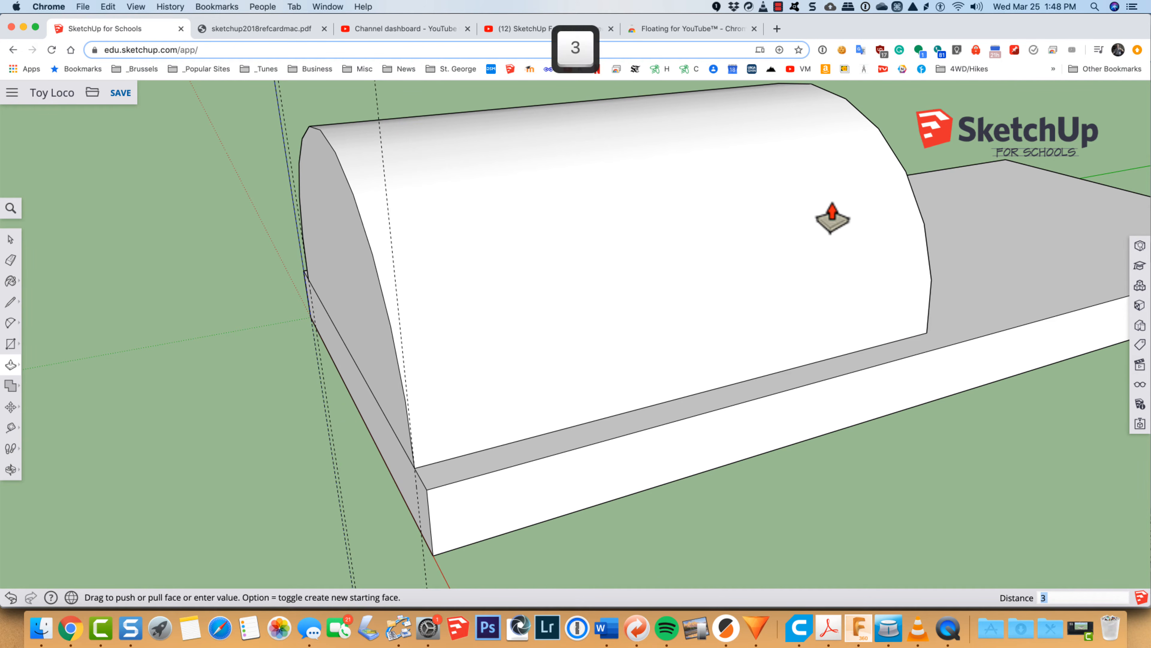
{"action": "key", "text": "Return"}
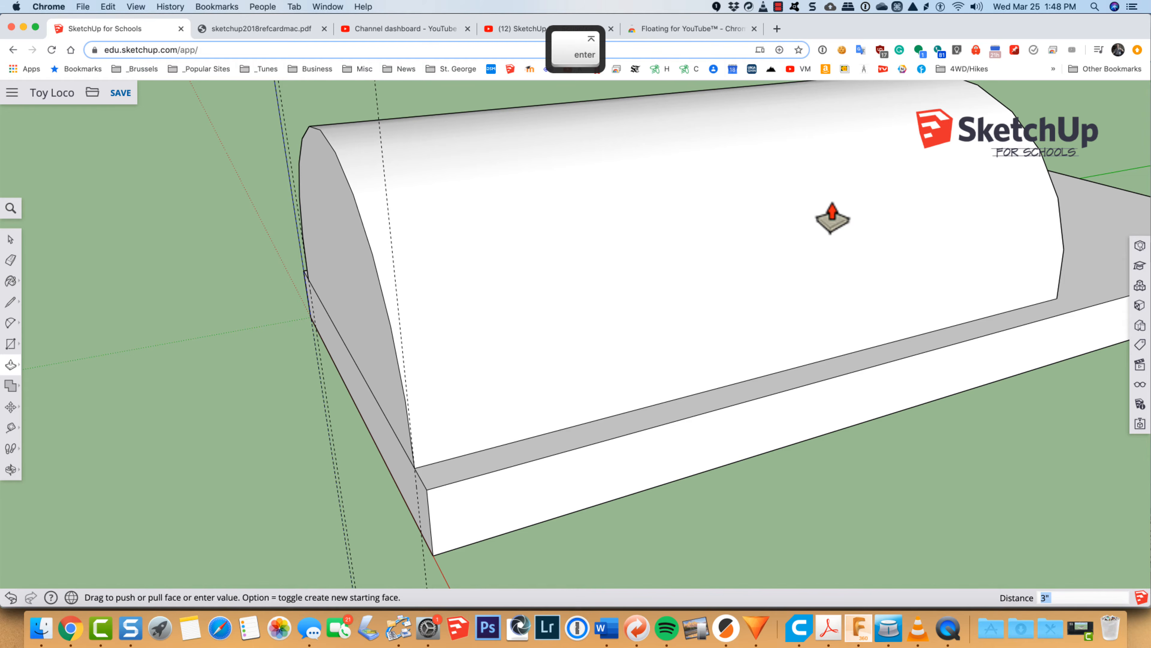
Step: Erase the two vertical construction guides at the front of the base
{"action": "scroll", "coordinate": [832, 218], "scroll_direction": "down", "scroll_amount": 6}
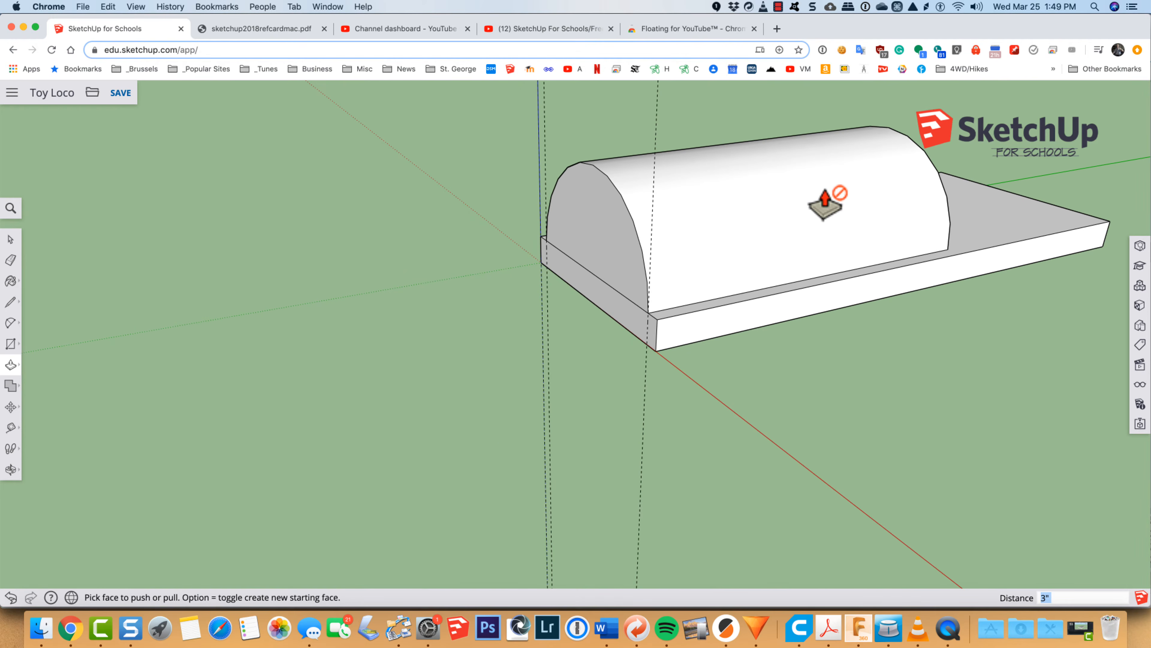
{"action": "key", "text": "o"}
{"action": "left_click_drag", "start_coordinate": [895, 285], "coordinate": [855, 314]}
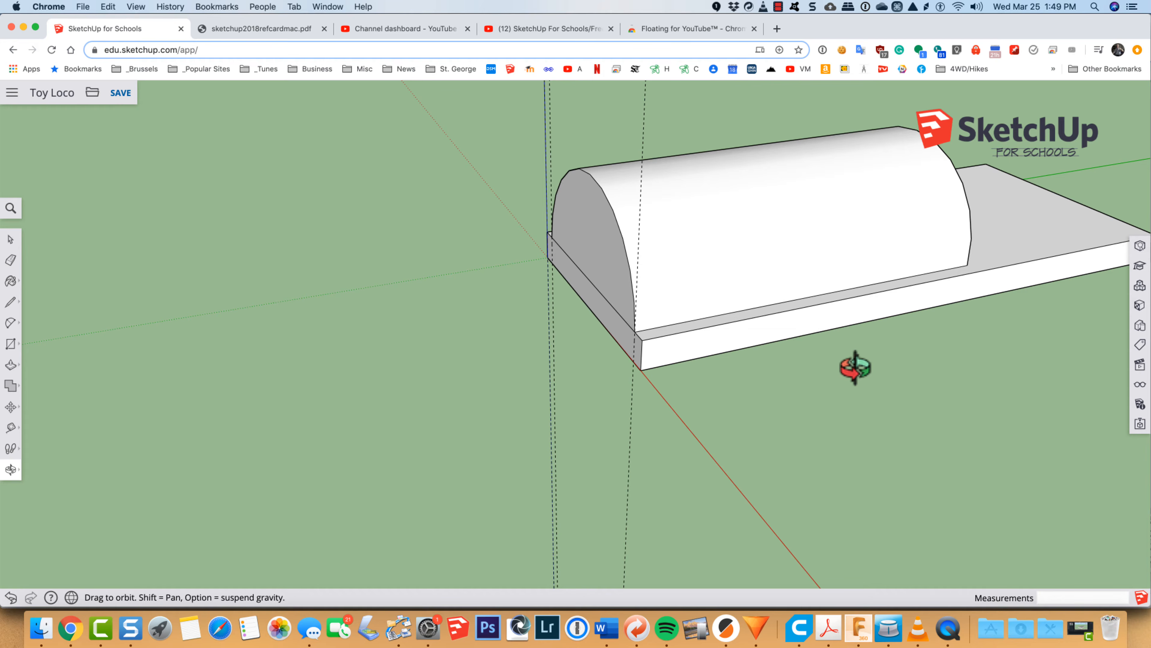
{"action": "key", "text": "e"}
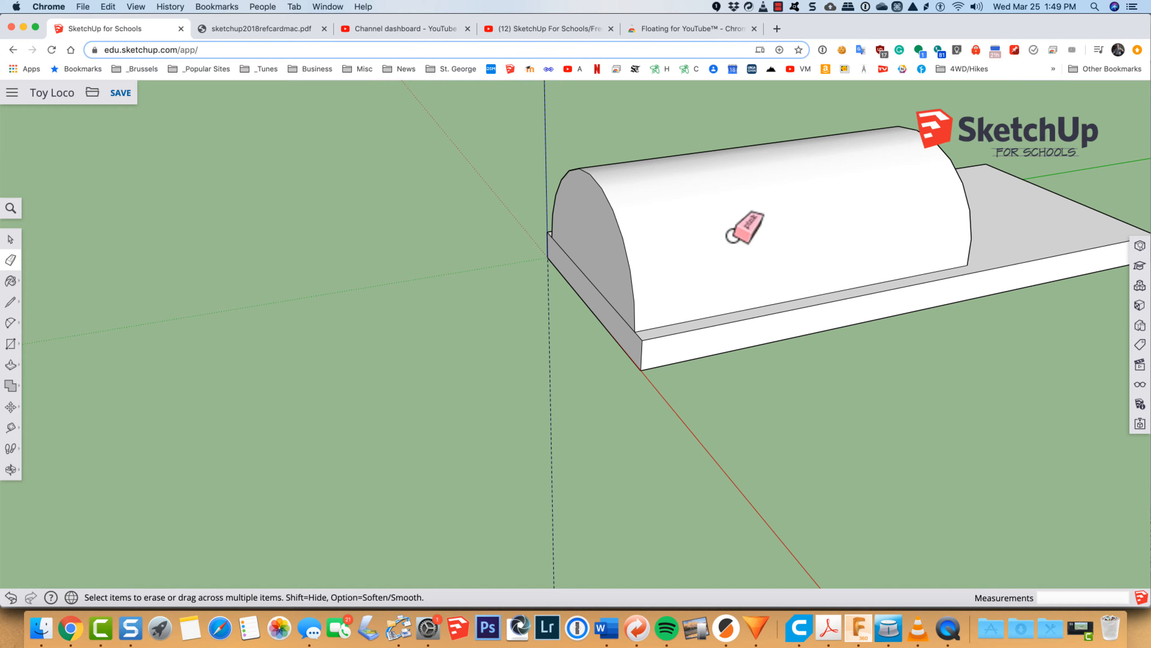
Step: Select individual faces and edges of the half-round body and base to examine how the geometry is divided
{"action": "key", "text": "space"}
{"action": "left_click", "coordinate": [732, 236]}
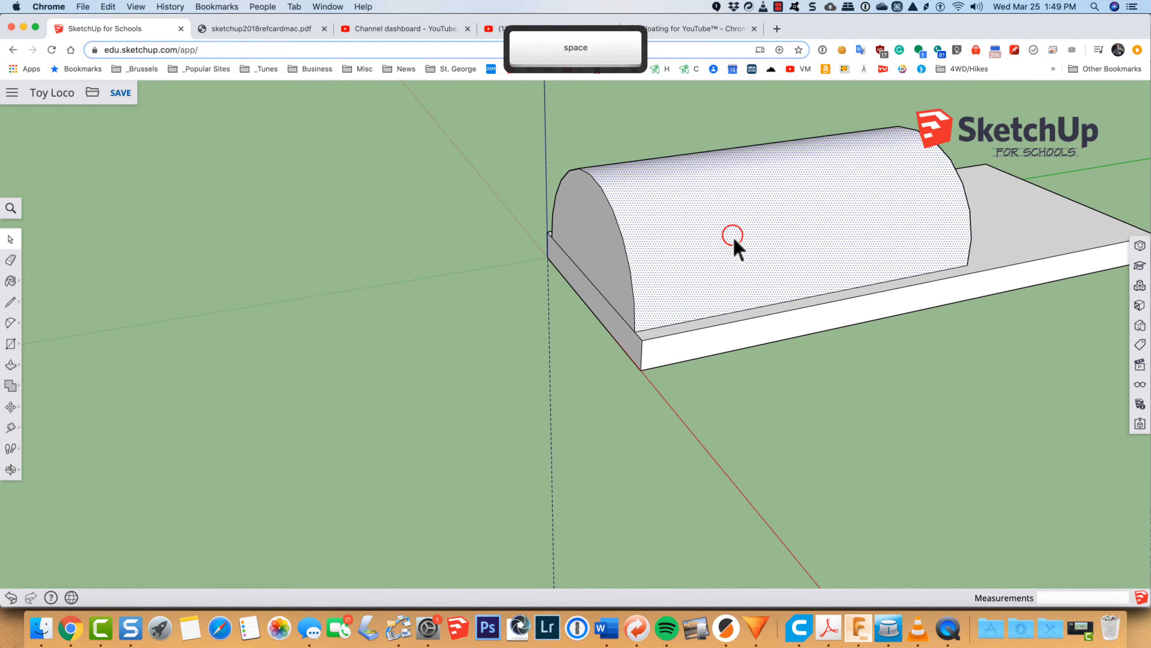
{"action": "left_click", "coordinate": [608, 254]}
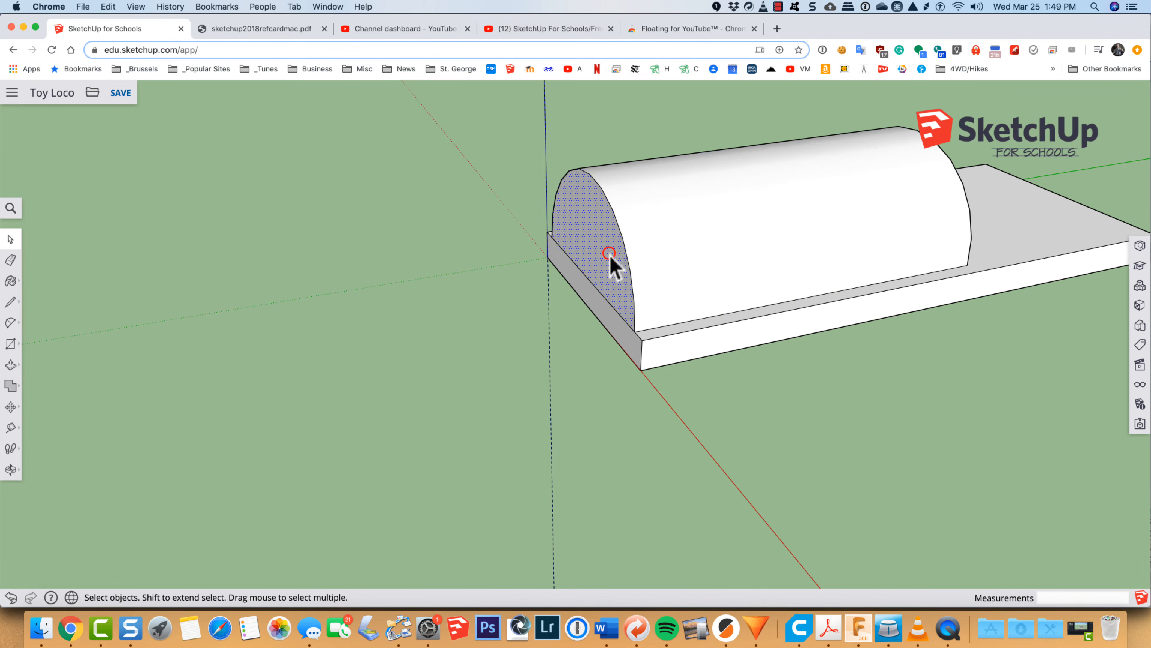
{"action": "left_click", "coordinate": [607, 319]}
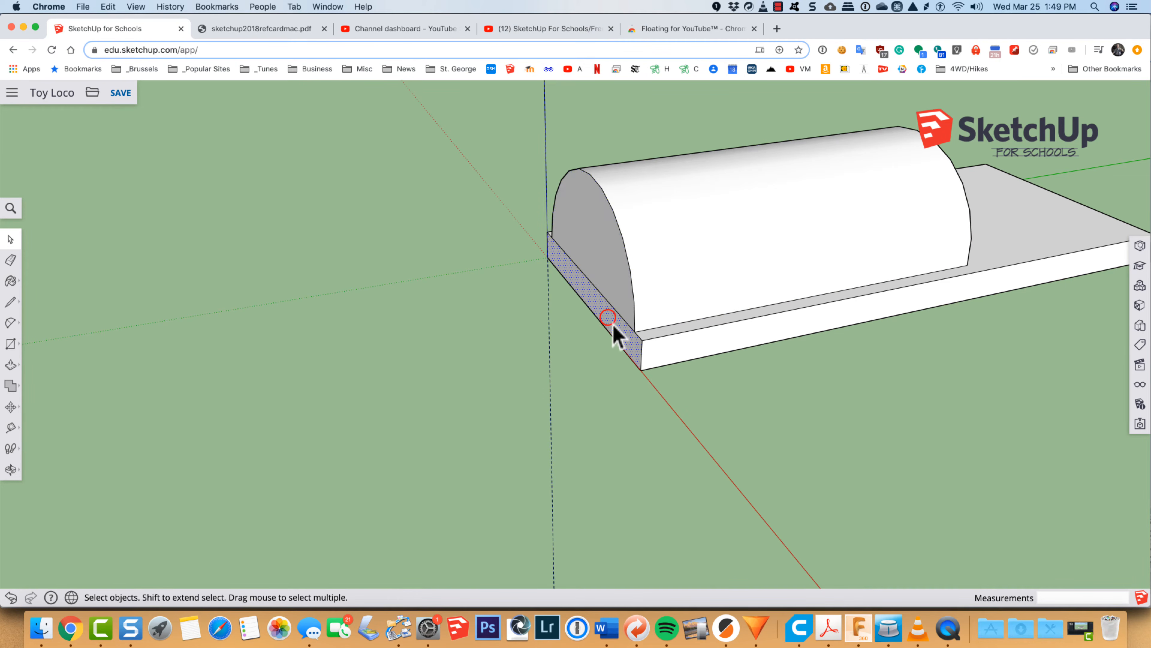
{"action": "left_click", "coordinate": [680, 334]}
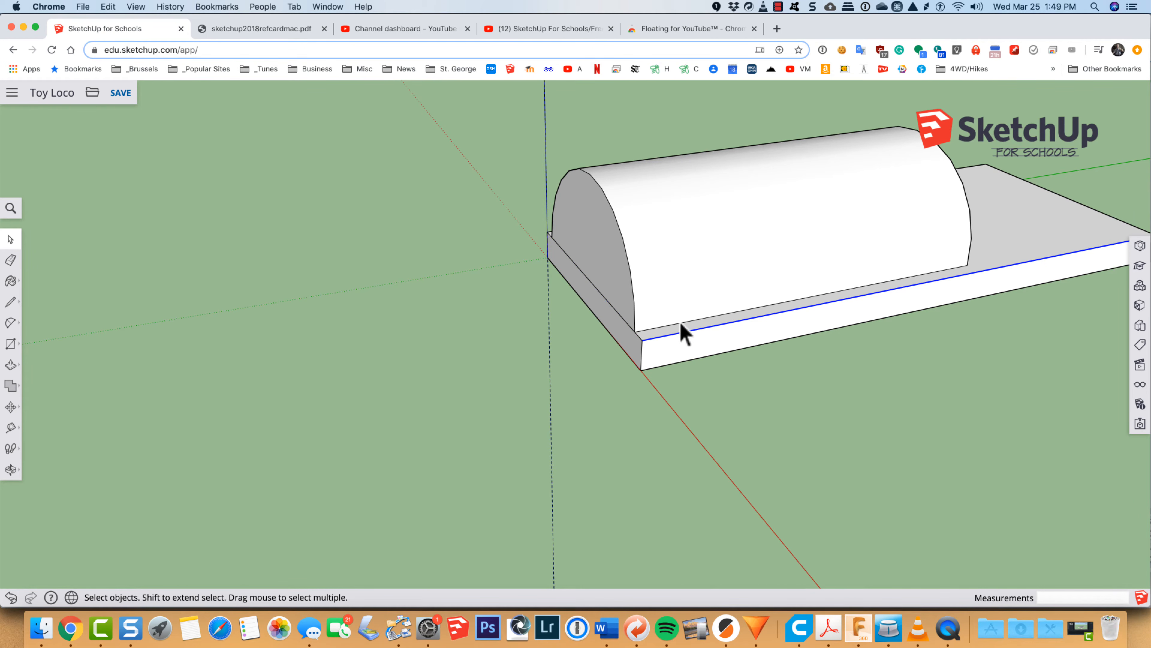
{"action": "left_click", "coordinate": [681, 323]}
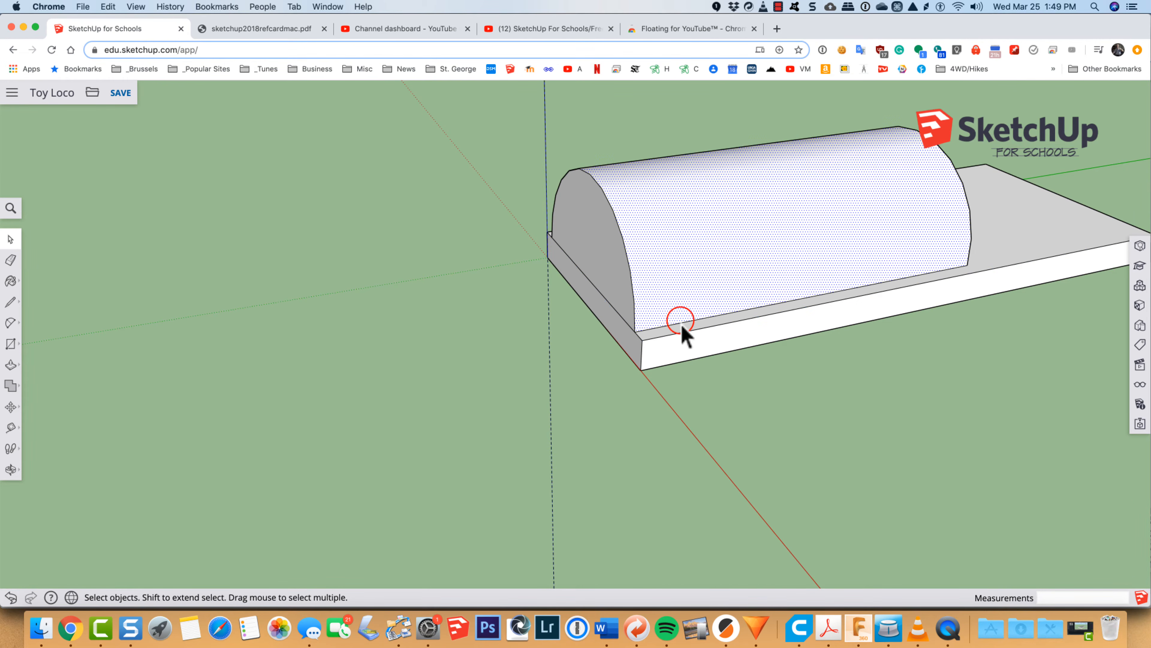
{"action": "left_click", "coordinate": [685, 347]}
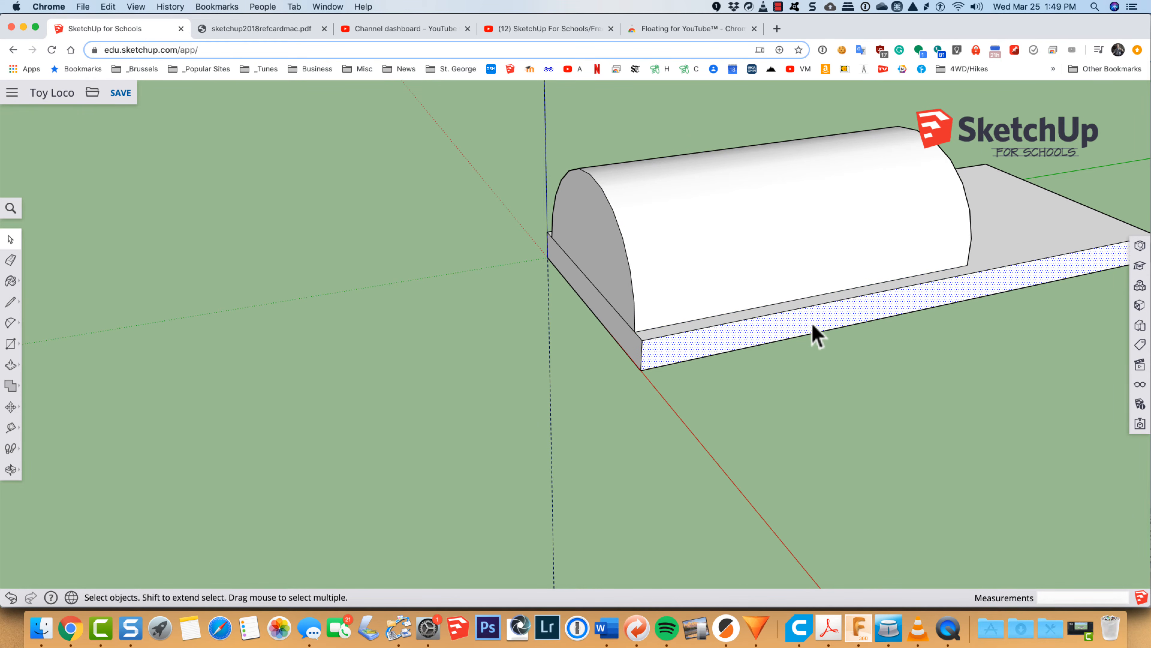
{"action": "left_click", "coordinate": [618, 329]}
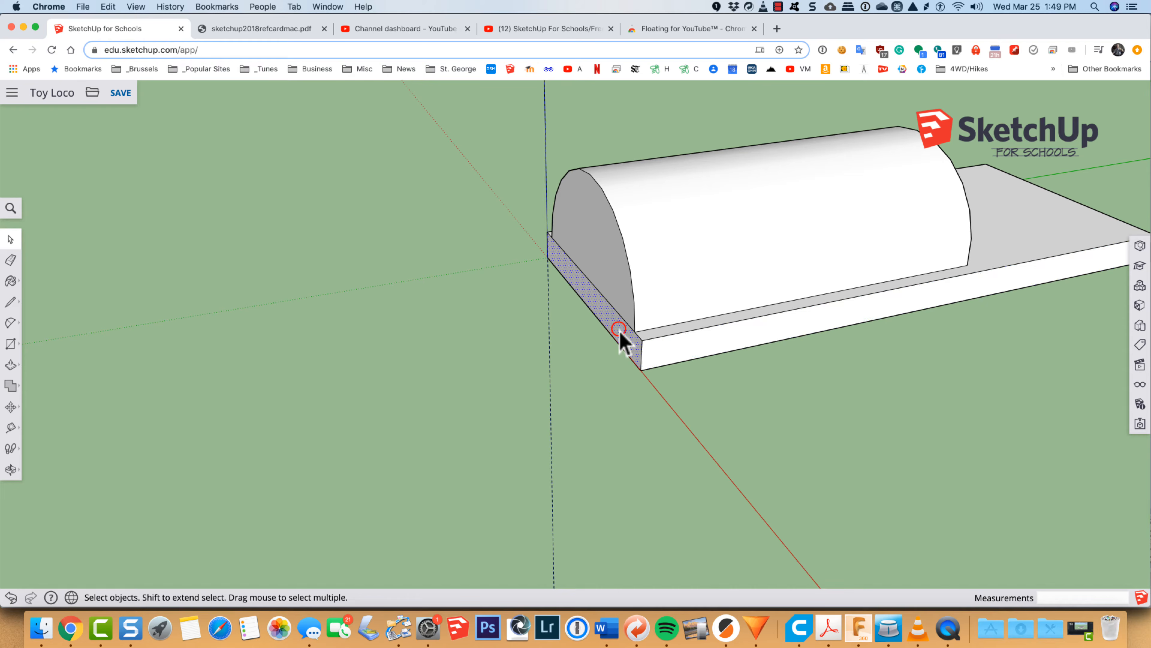
{"action": "left_click", "coordinate": [616, 310]}
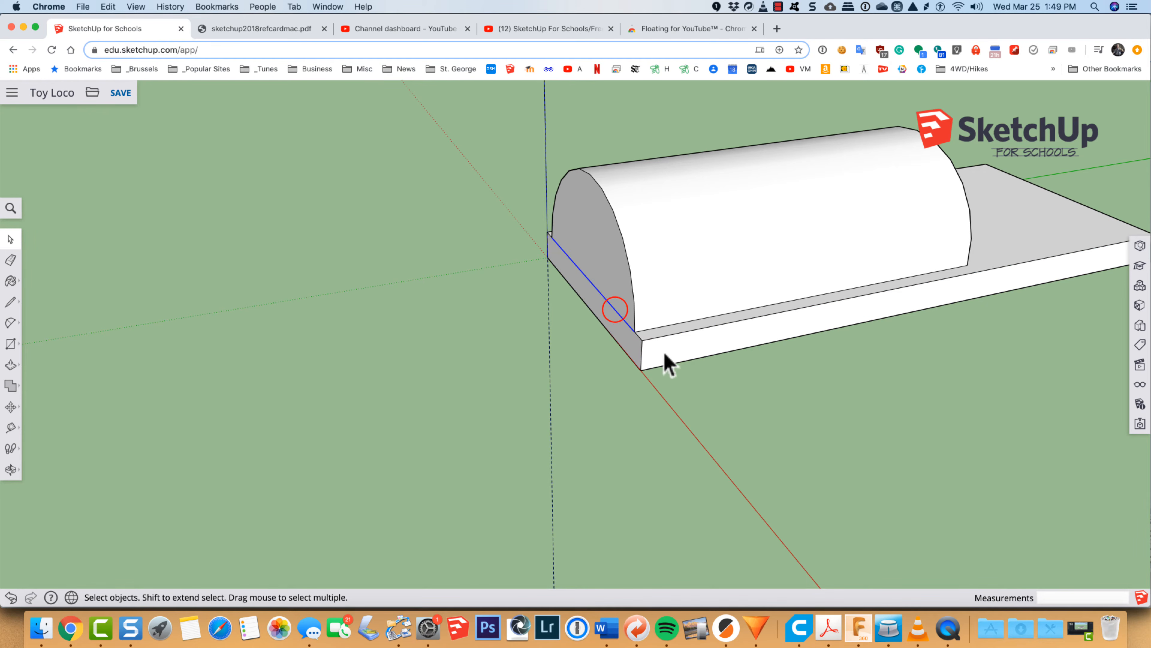
{"action": "left_click", "coordinate": [675, 310]}
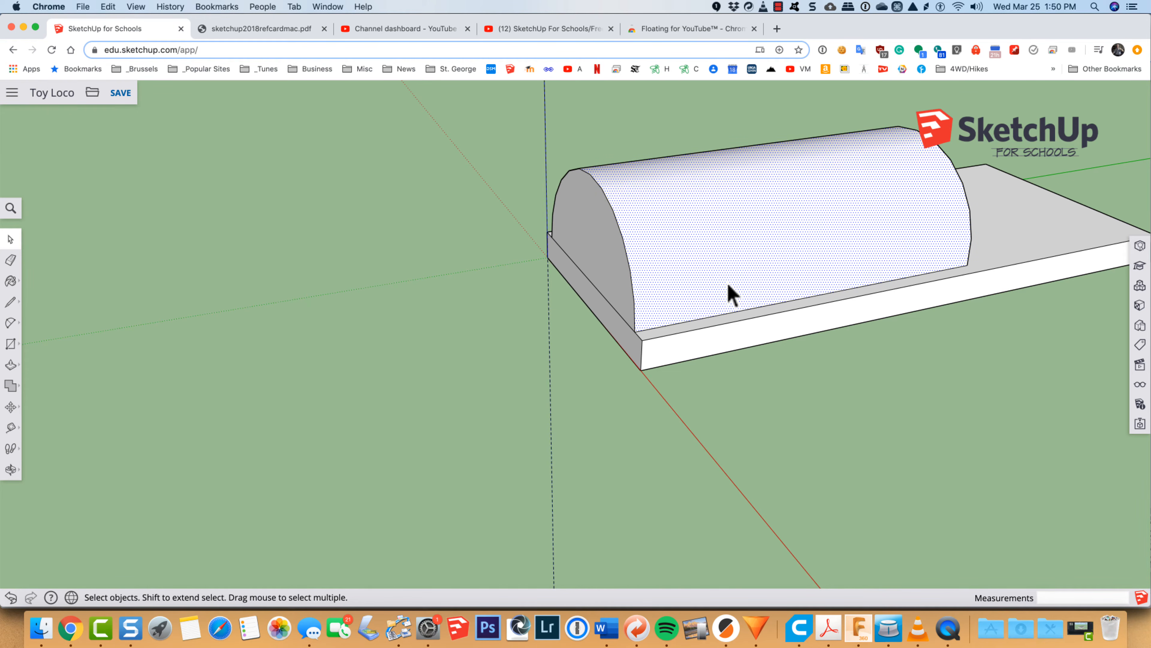
Step: Select the whole base and half-round body and make them into one group
{"action": "key", "text": "h"}
{"action": "left_click_drag", "start_coordinate": [807, 259], "coordinate": [499, 356]}
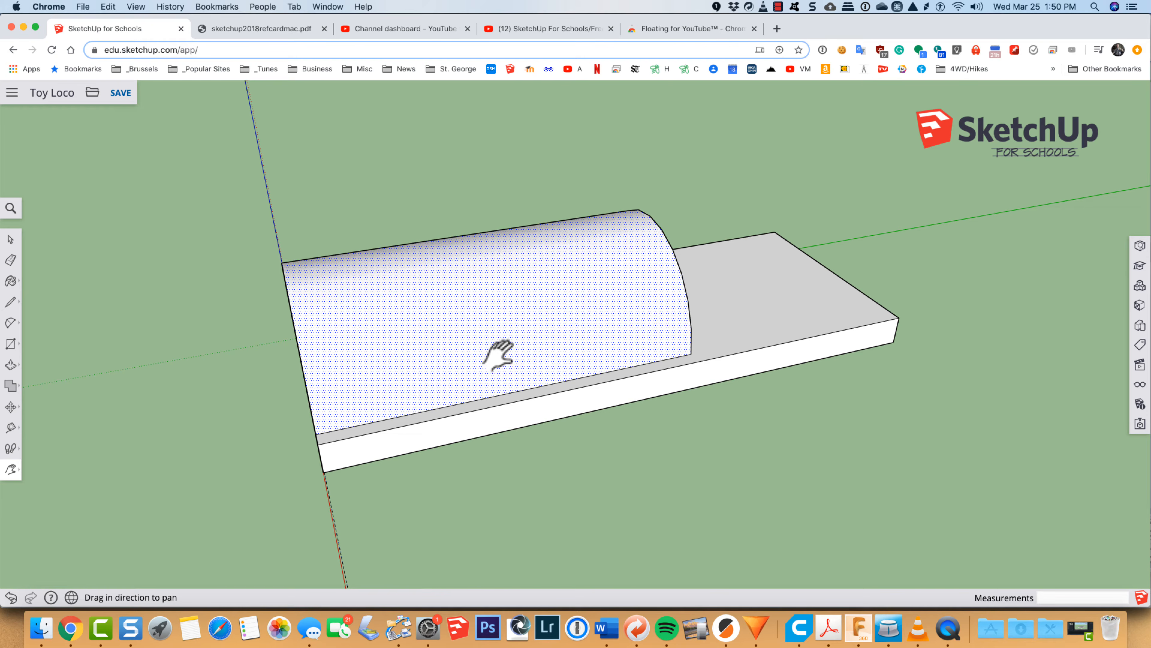
{"action": "key", "text": "space"}
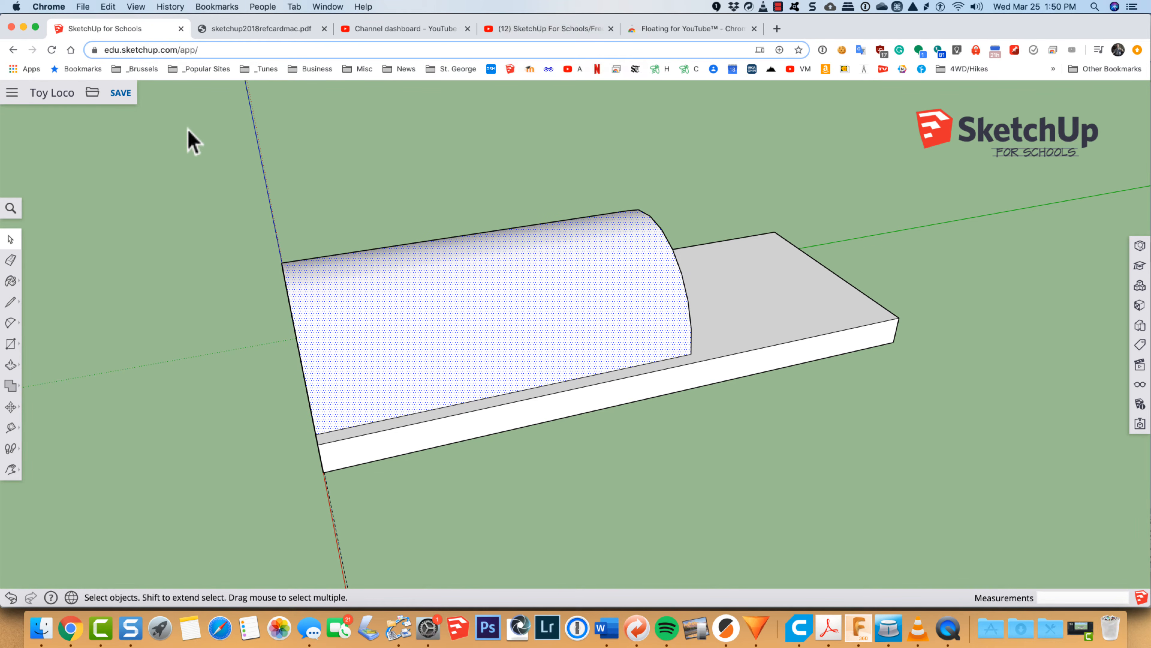
{"action": "left_click_drag", "start_coordinate": [175, 120], "coordinate": [988, 531]}
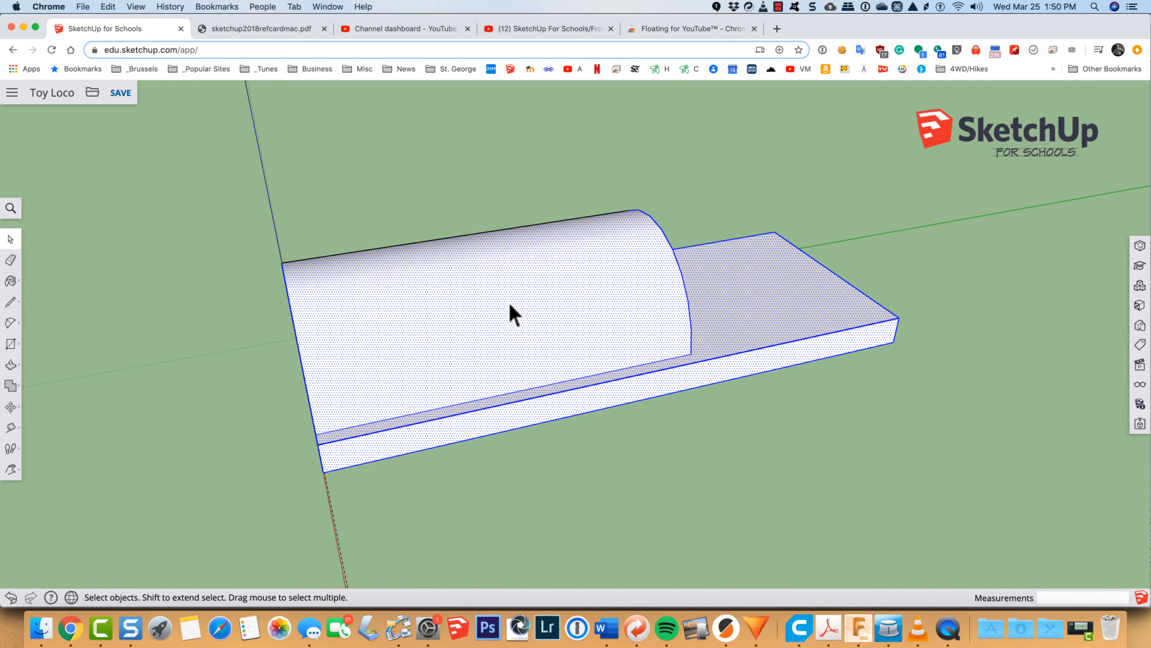
{"action": "right_click", "coordinate": [563, 320]}
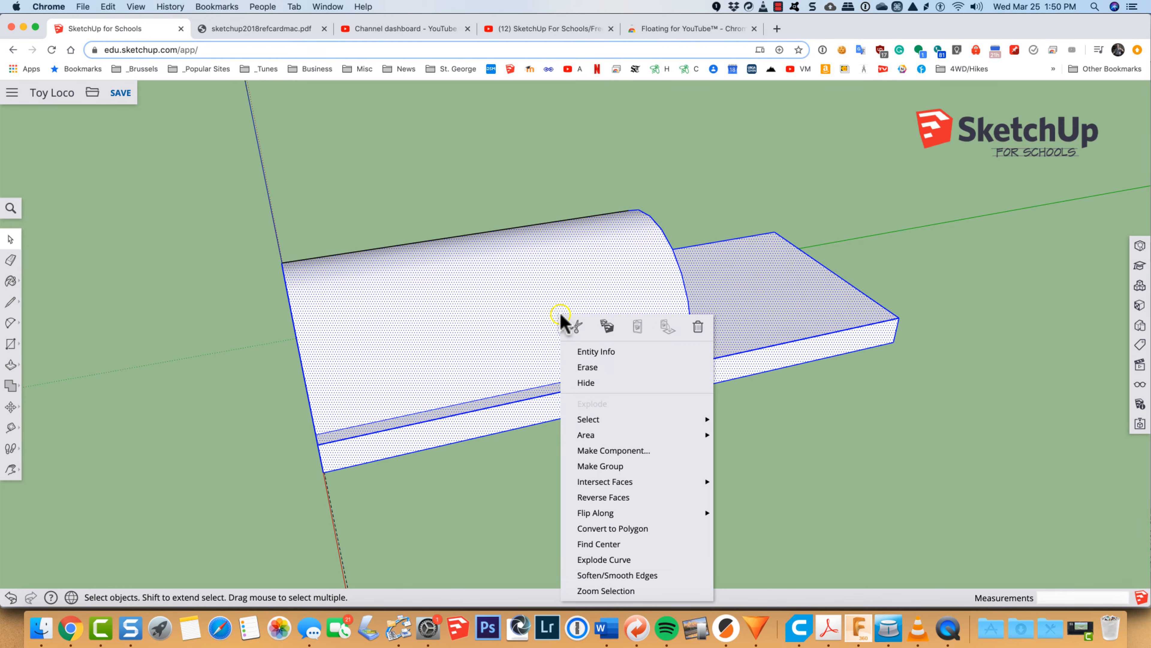
{"action": "left_click", "coordinate": [617, 466]}
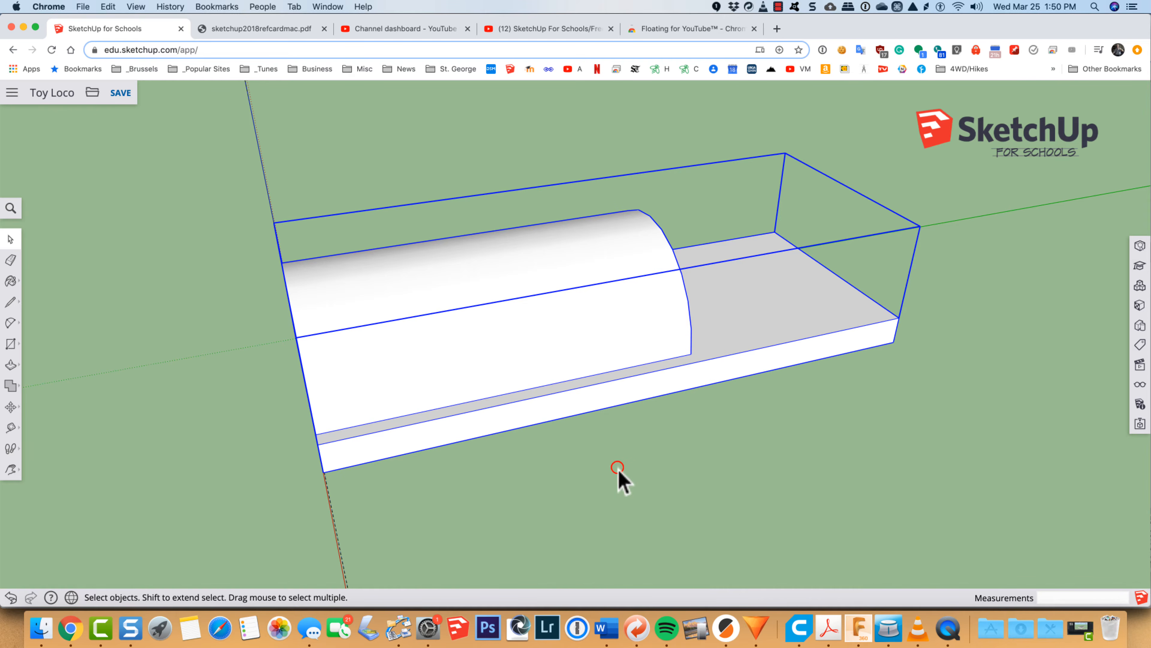
{"action": "left_click", "coordinate": [854, 524]}
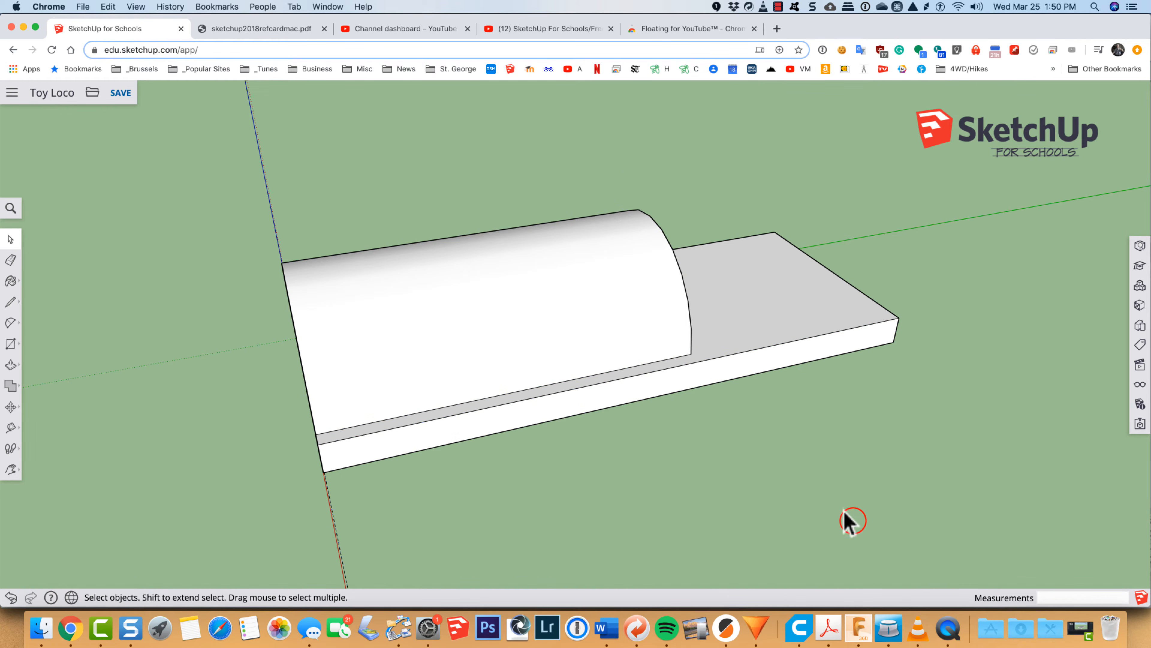
Step: Open the base-and-body group for editing, close it, and reopen it with Edit Group
{"action": "left_click", "coordinate": [514, 309]}
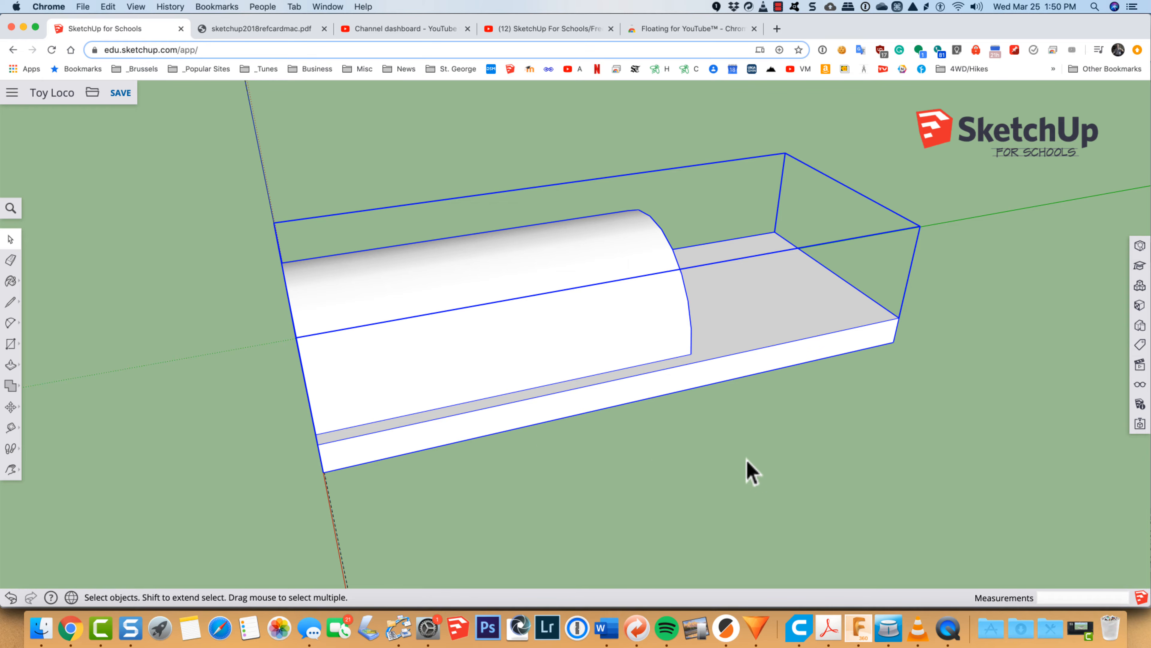
{"action": "double_click", "coordinate": [664, 327]}
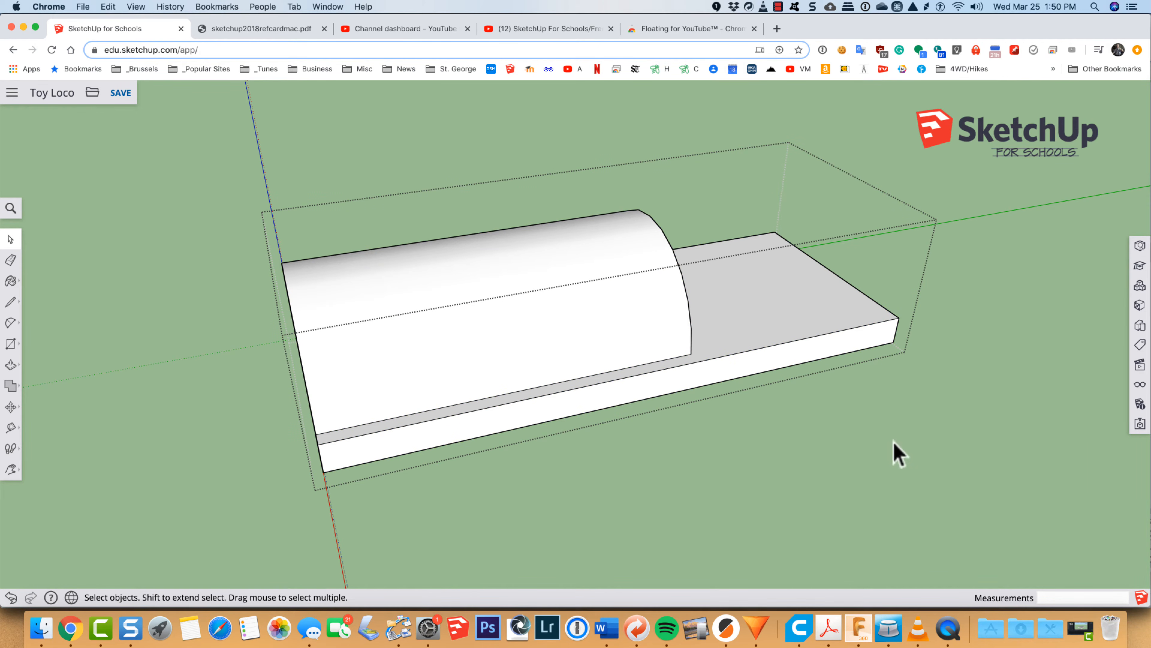
{"action": "left_click", "coordinate": [1035, 458]}
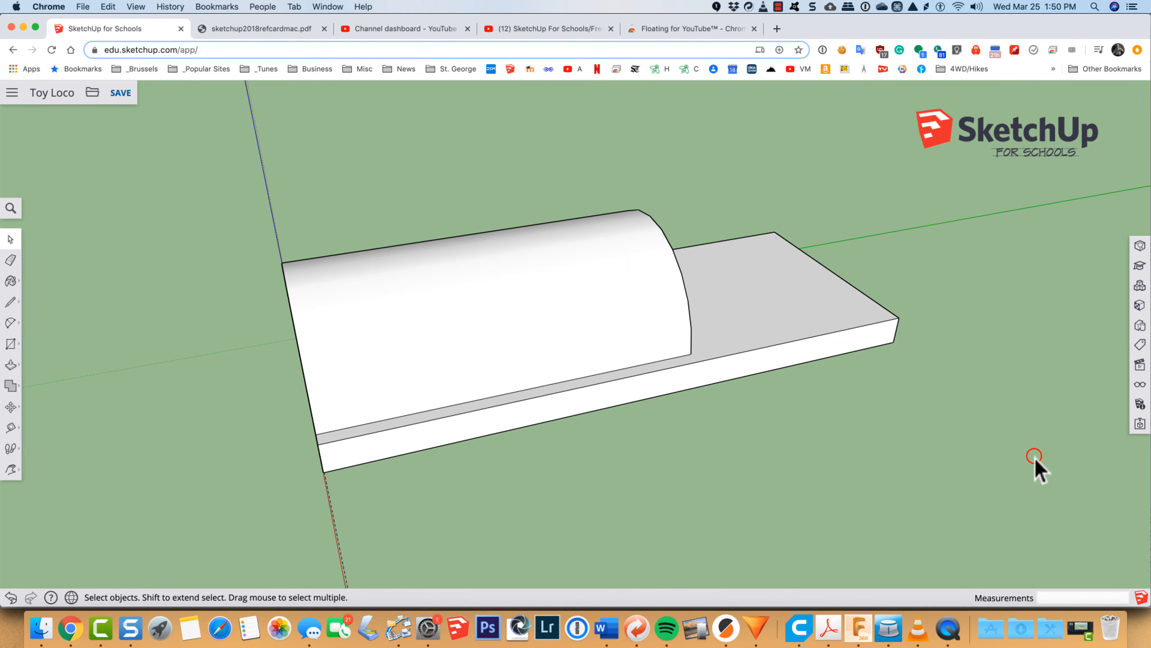
{"action": "left_click", "coordinate": [651, 310]}
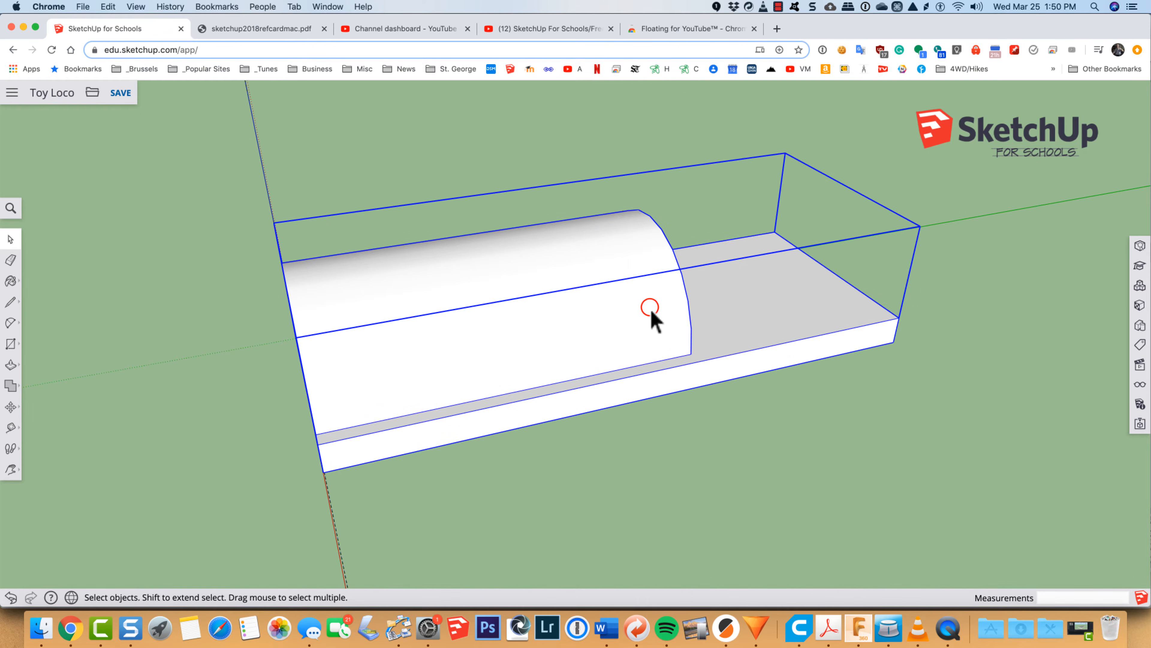
{"action": "right_click", "coordinate": [650, 309]}
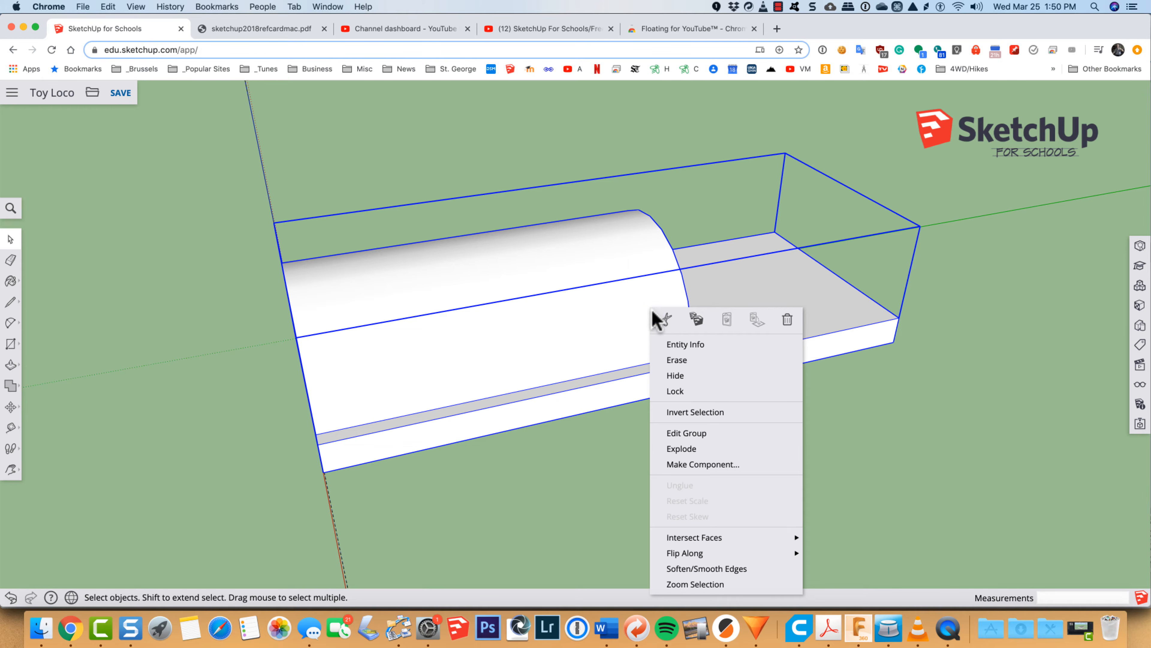
{"action": "left_click", "coordinate": [686, 433]}
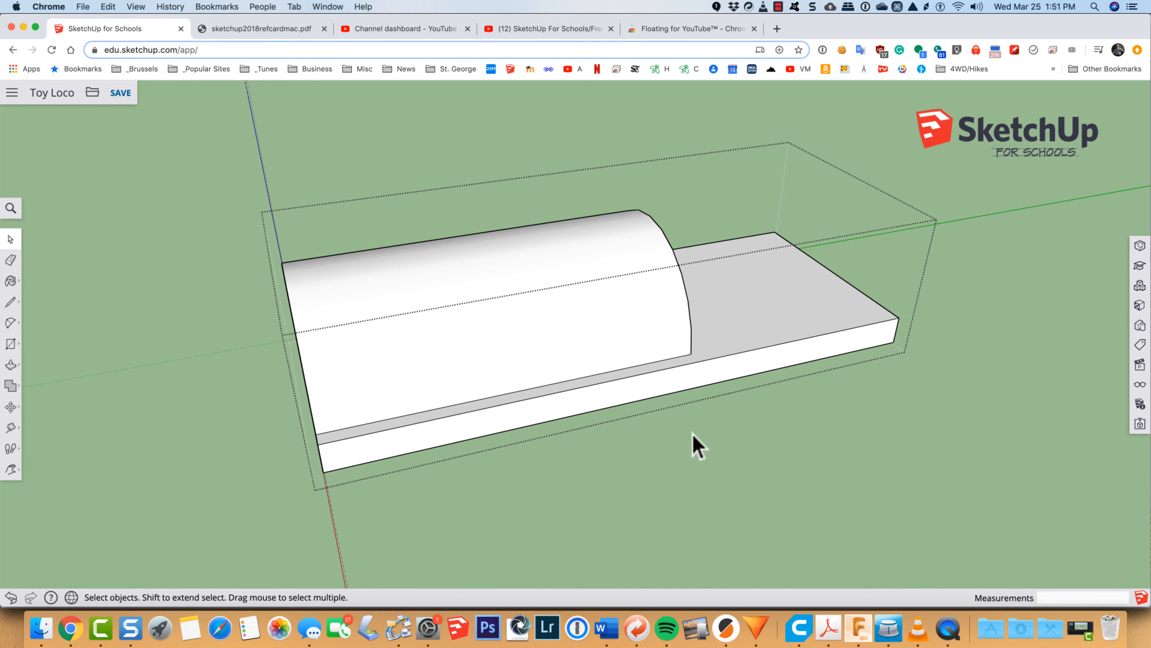
Step: Try to Push/Pull the half-round's rear face about 1 1/4 inches farther along the base, and close the group
{"action": "key", "text": "o"}
{"action": "left_click_drag", "start_coordinate": [900, 404], "coordinate": [556, 383]}
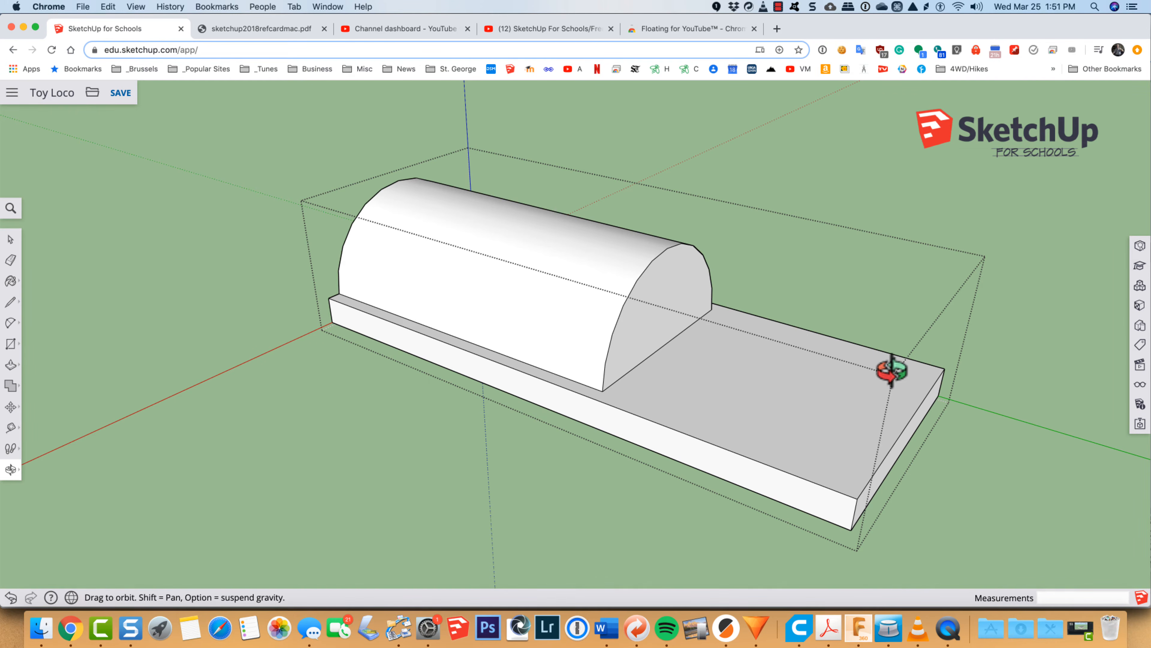
{"action": "key", "text": "p"}
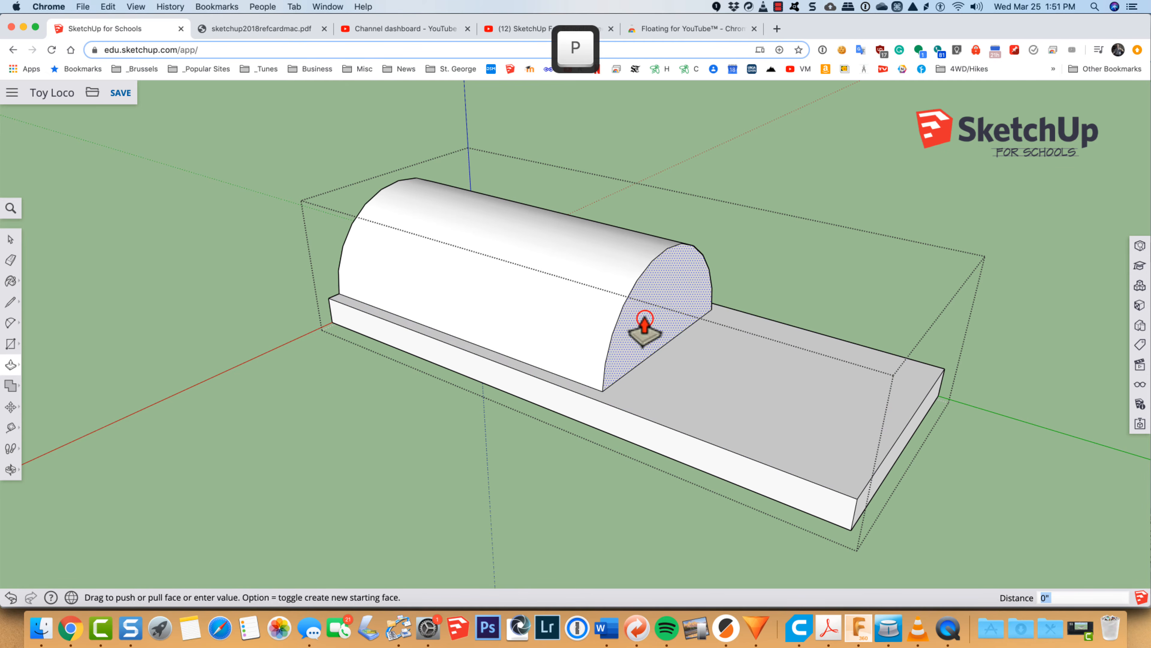
{"action": "left_click_drag", "start_coordinate": [645, 329], "coordinate": [792, 389]}
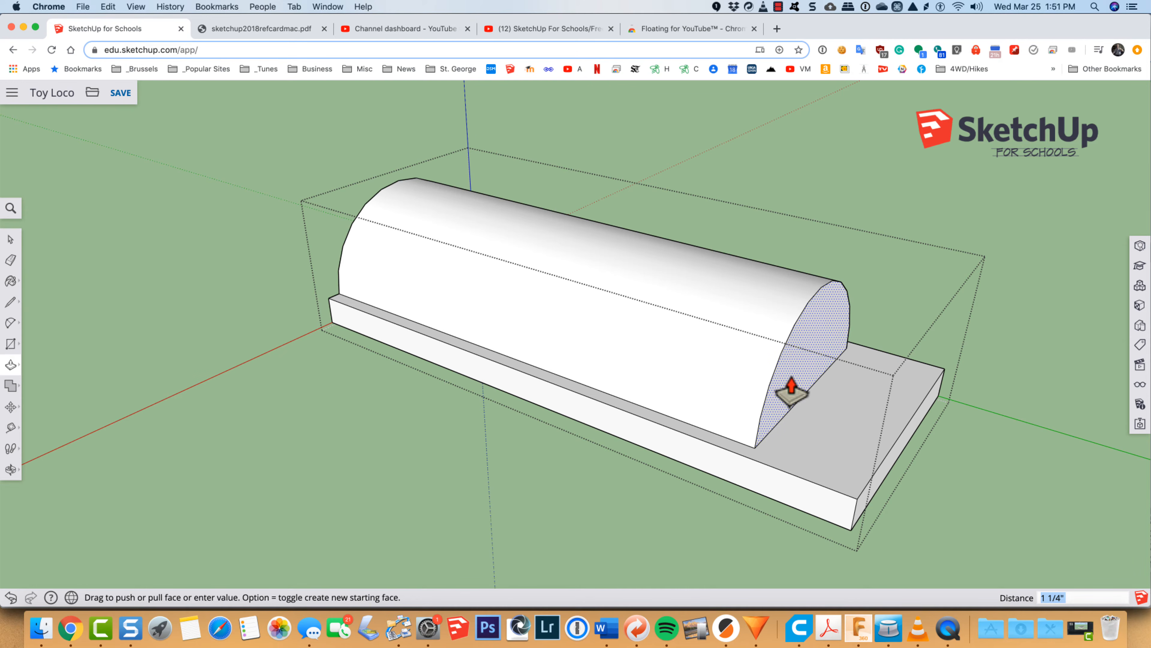
{"action": "key", "text": "Escape"}
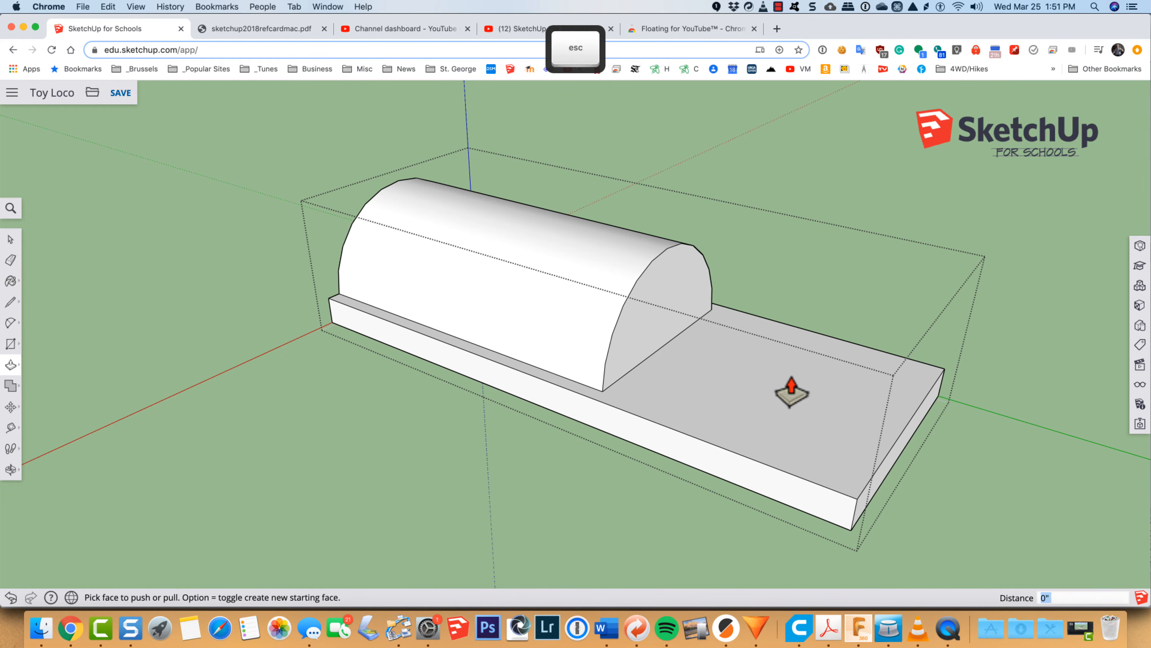
{"action": "key", "text": "space"}
{"action": "left_click", "coordinate": [1012, 377]}
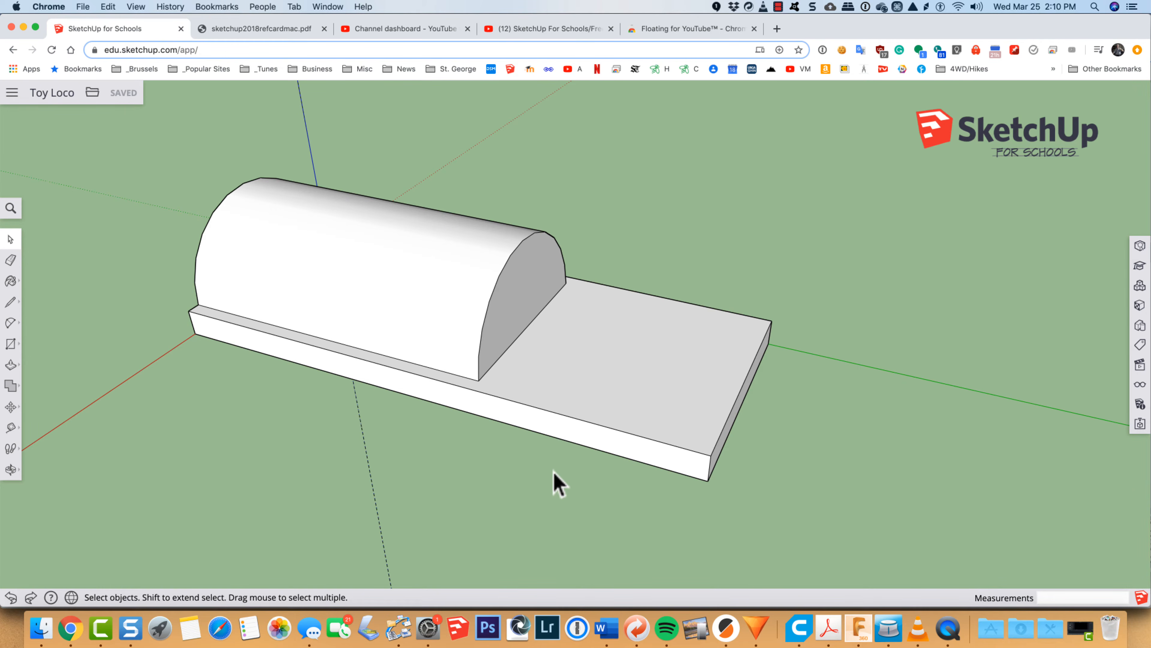
Step: Select the base-and-body group and open it for editing with Edit Group
{"action": "key", "text": "o"}
{"action": "left_click_drag", "start_coordinate": [476, 464], "coordinate": [455, 444]}
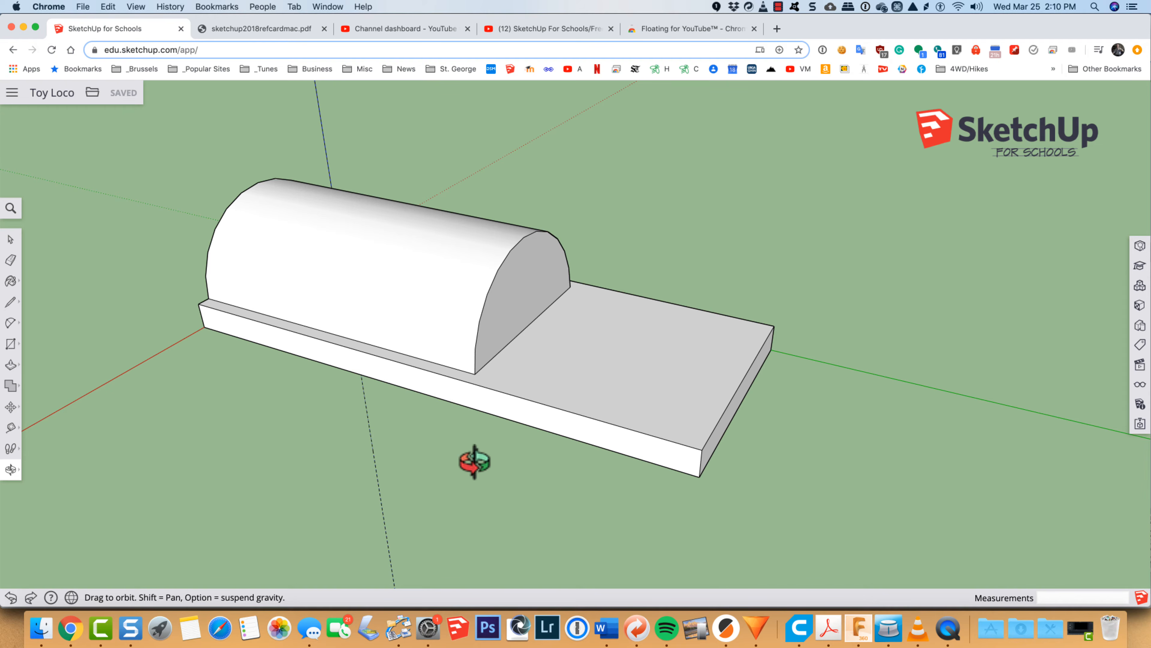
{"action": "key", "text": "space"}
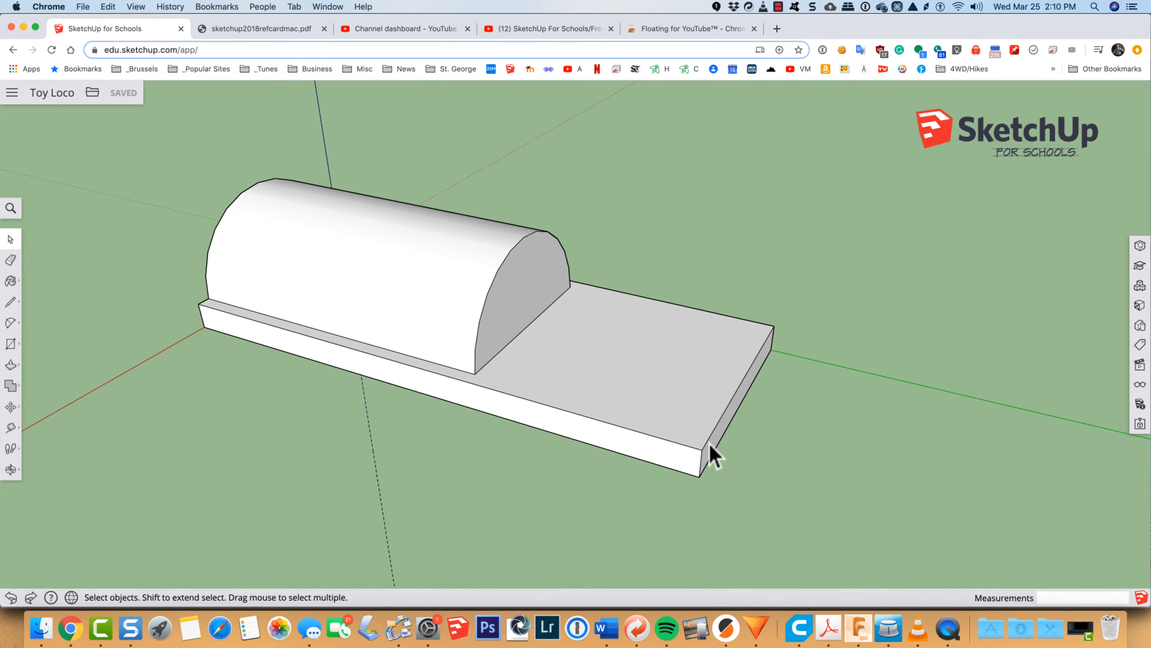
{"action": "left_click", "coordinate": [684, 404]}
{"action": "right_click", "coordinate": [683, 404]}
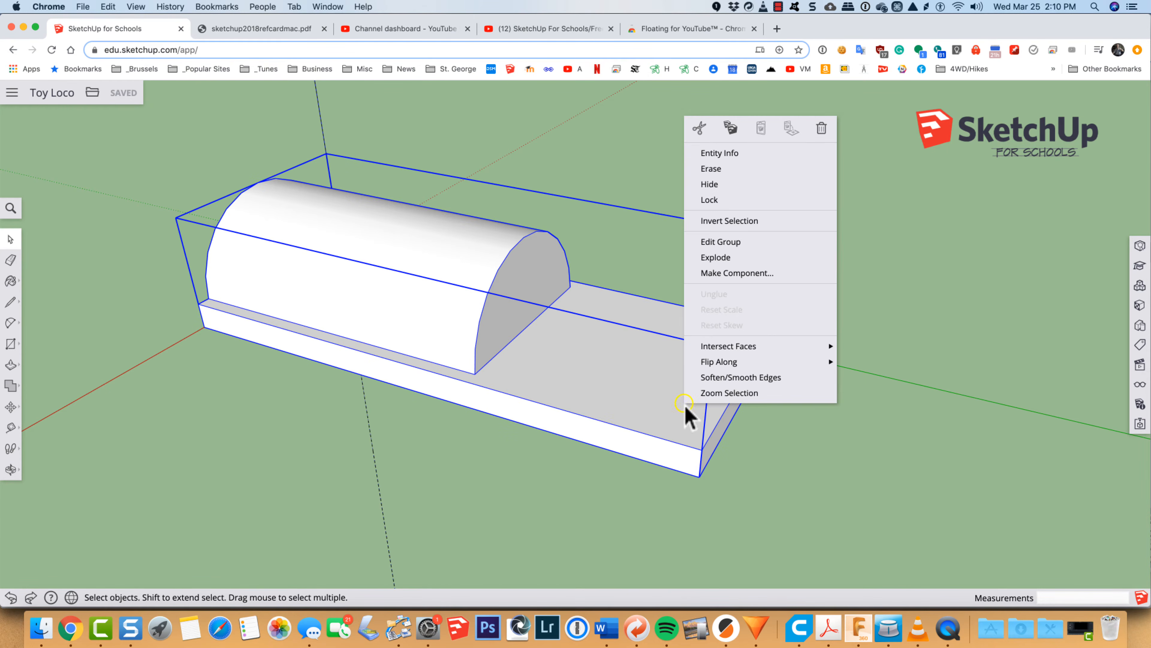
{"action": "left_click", "coordinate": [715, 243]}
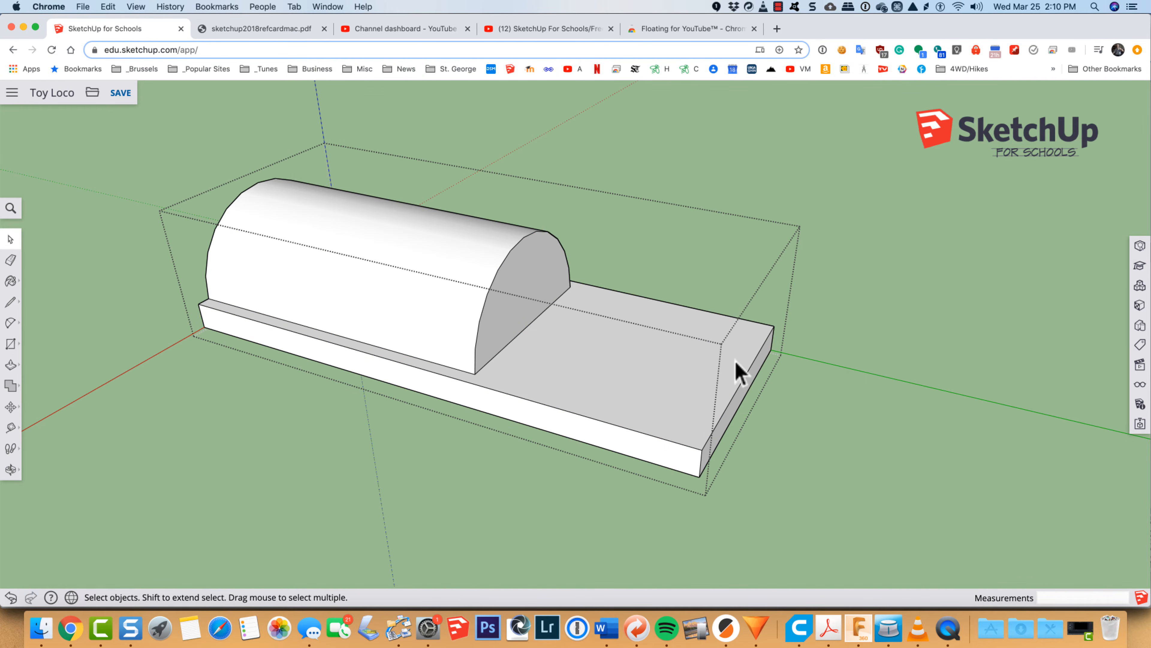
Step: Push/Pull the base's rear end face inward by 3/4 inch, and close the group
{"action": "key", "text": "p"}
{"action": "left_click", "coordinate": [729, 419]}
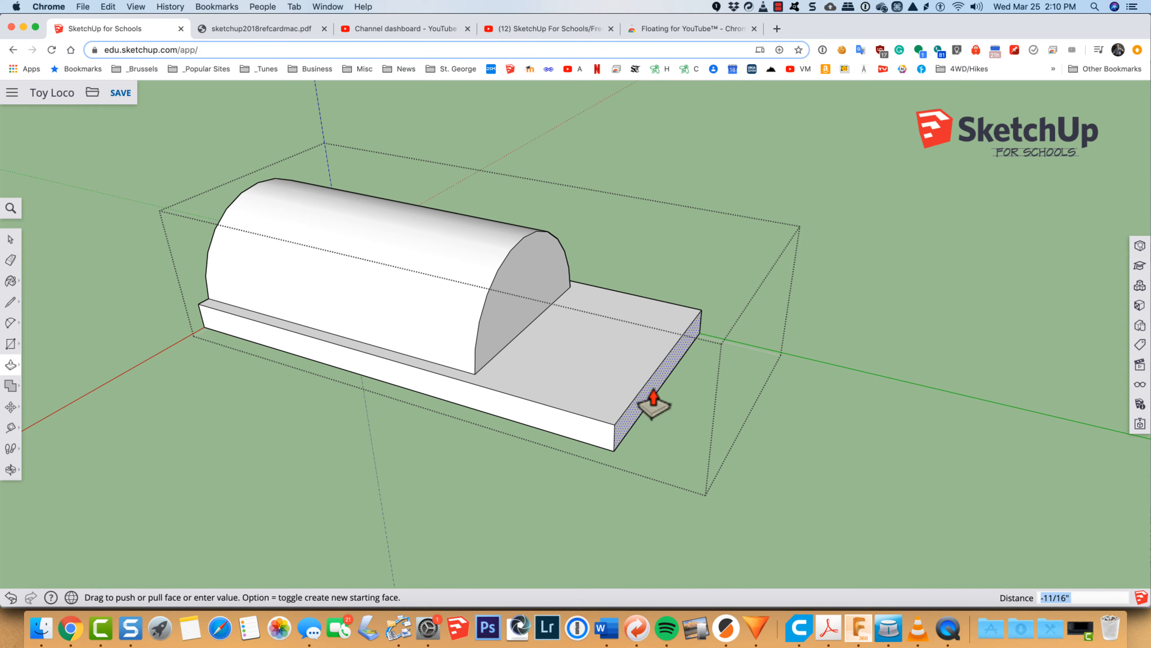
{"action": "type", "text": "3/4"}
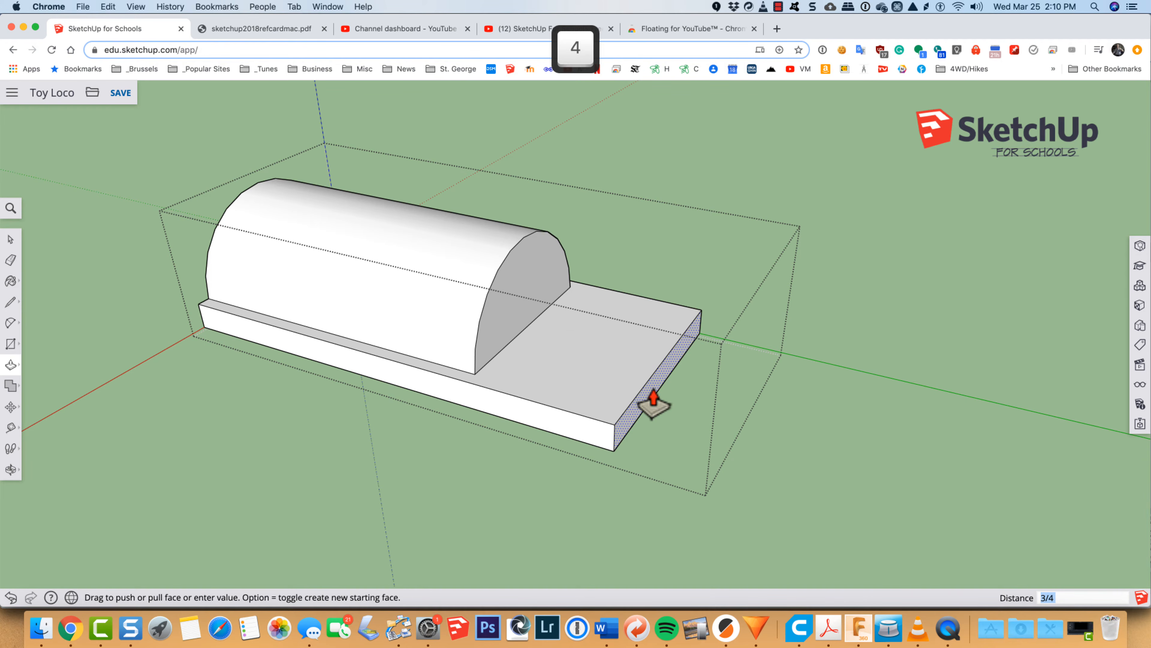
{"action": "key", "text": "Return"}
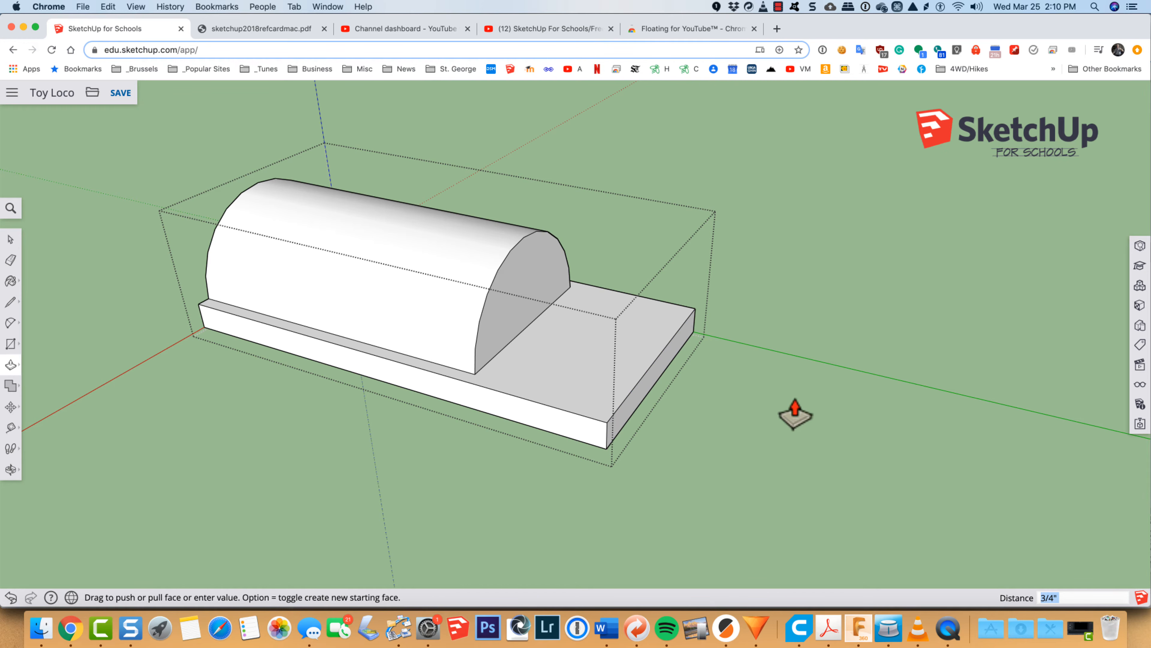
{"action": "key", "text": "space"}
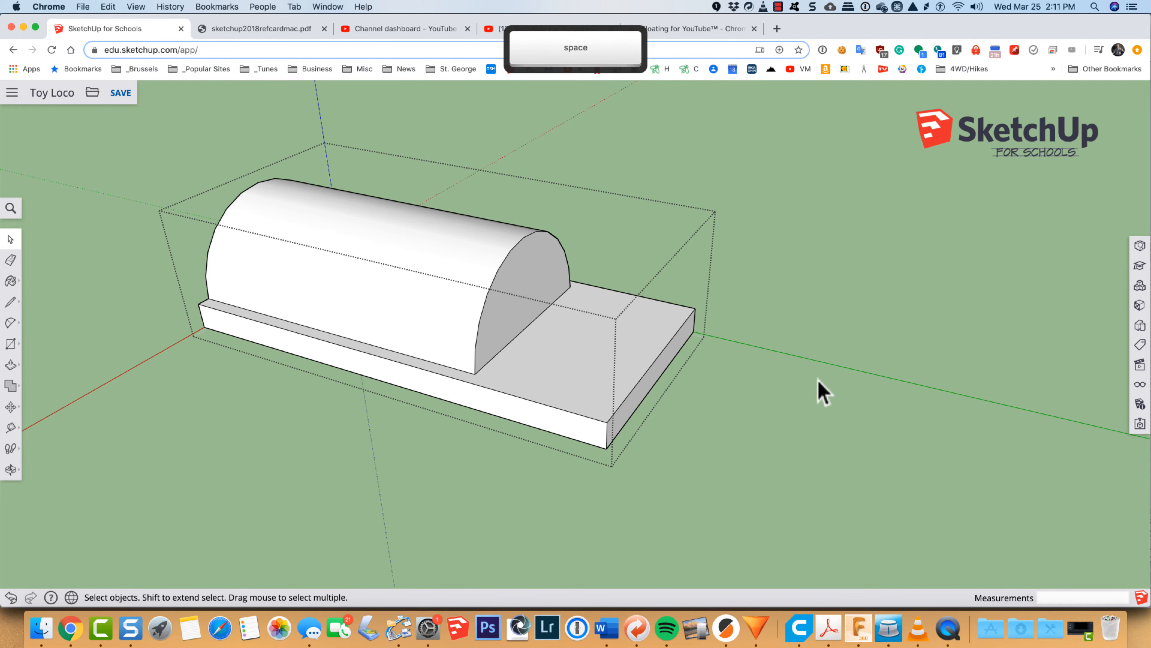
{"action": "left_click", "coordinate": [817, 379]}
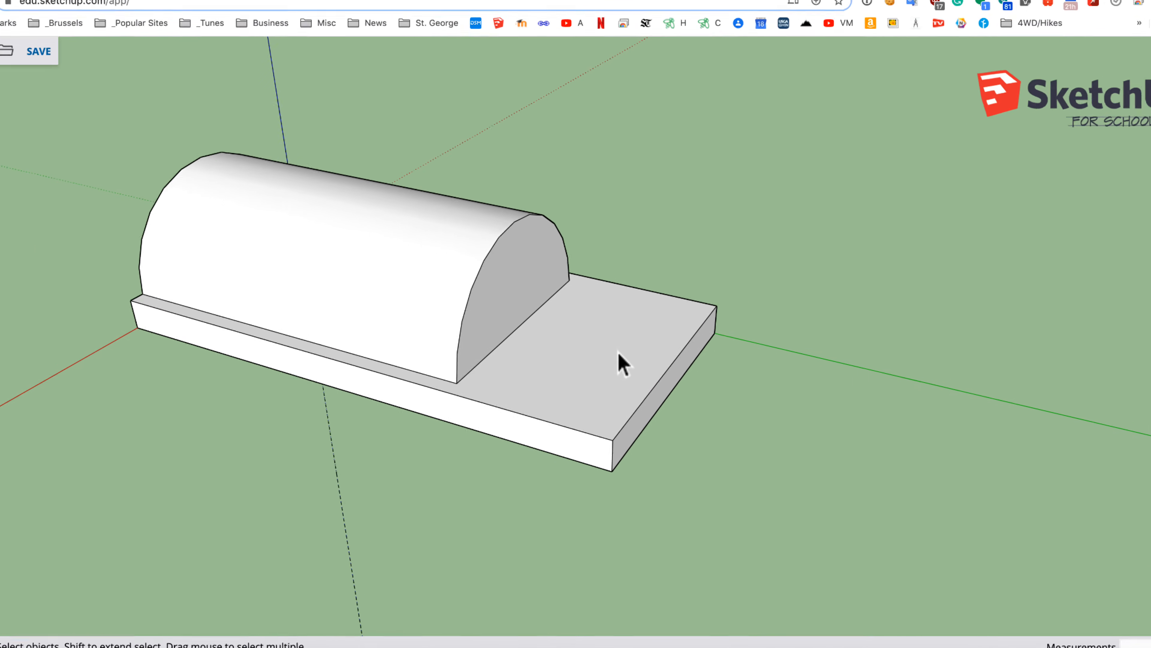
Step: Add a construction guide across the base 1 1/4 inches in from its rear top edge, along the foot of the half-round
{"action": "key", "text": "t"}
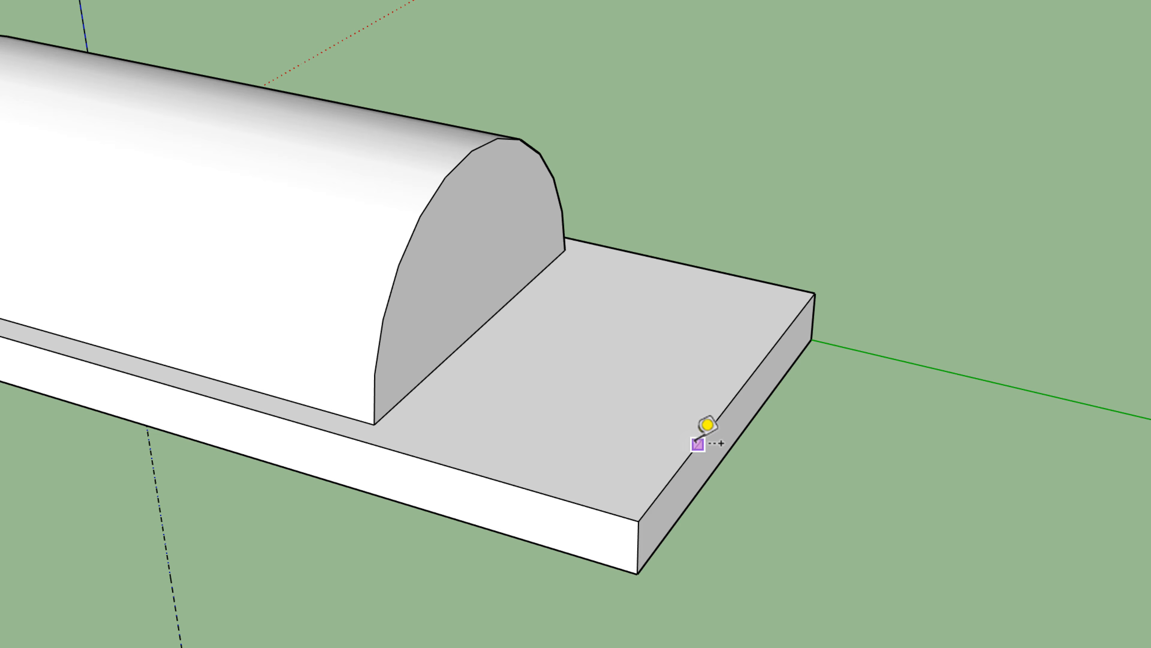
{"action": "left_click", "coordinate": [683, 463]}
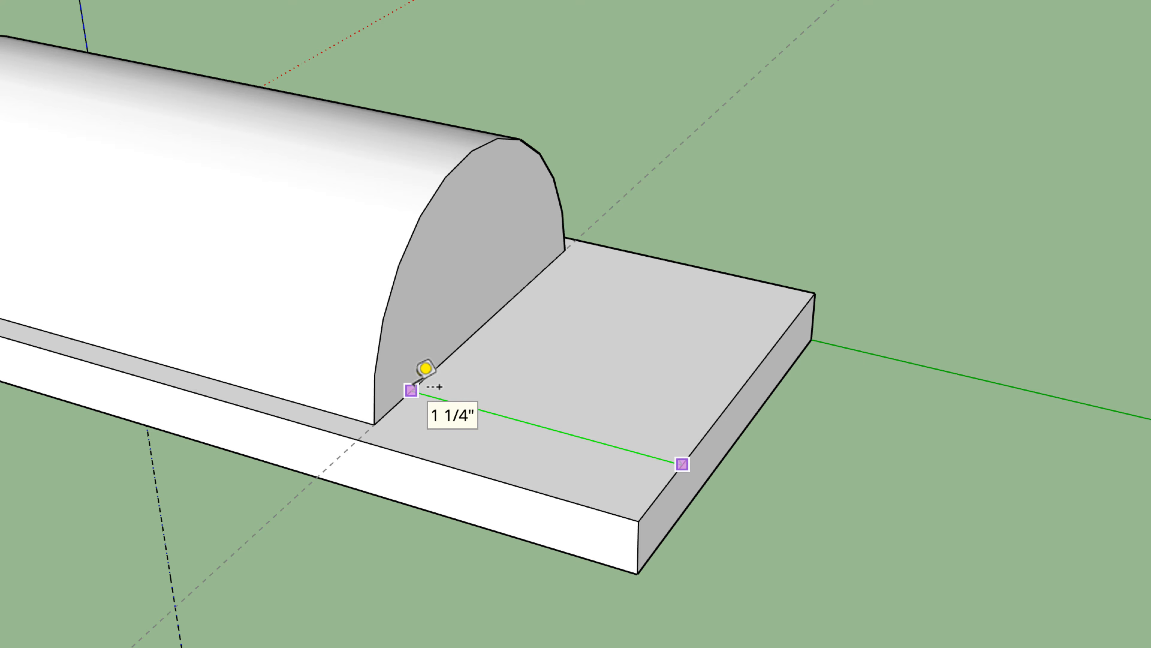
{"action": "left_click", "coordinate": [411, 389]}
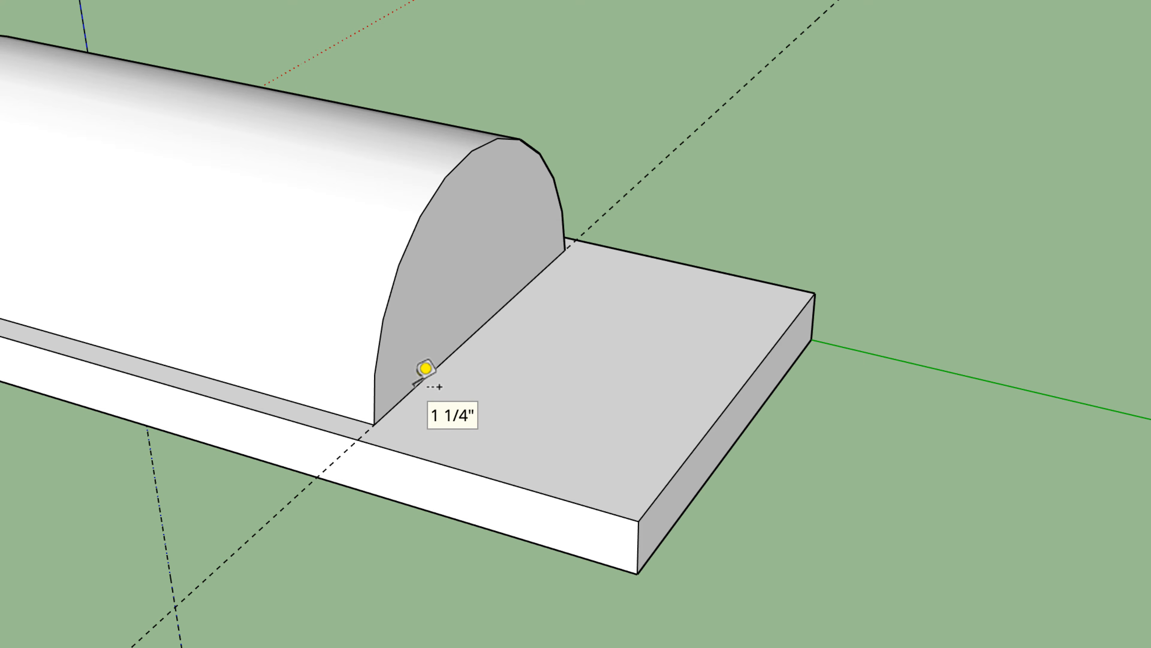
Step: Draw a rectangle on the rear deck from the guide's intersection with the base edge to the opposite rear corner
{"action": "key", "text": "l"}
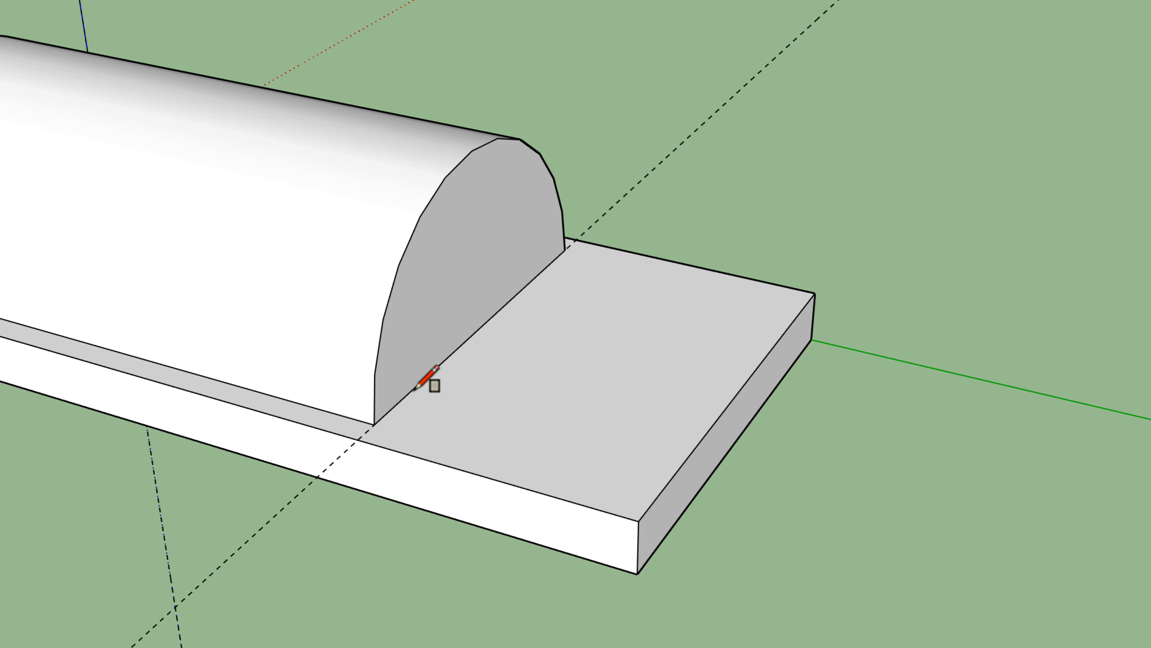
{"action": "left_click", "coordinate": [363, 435]}
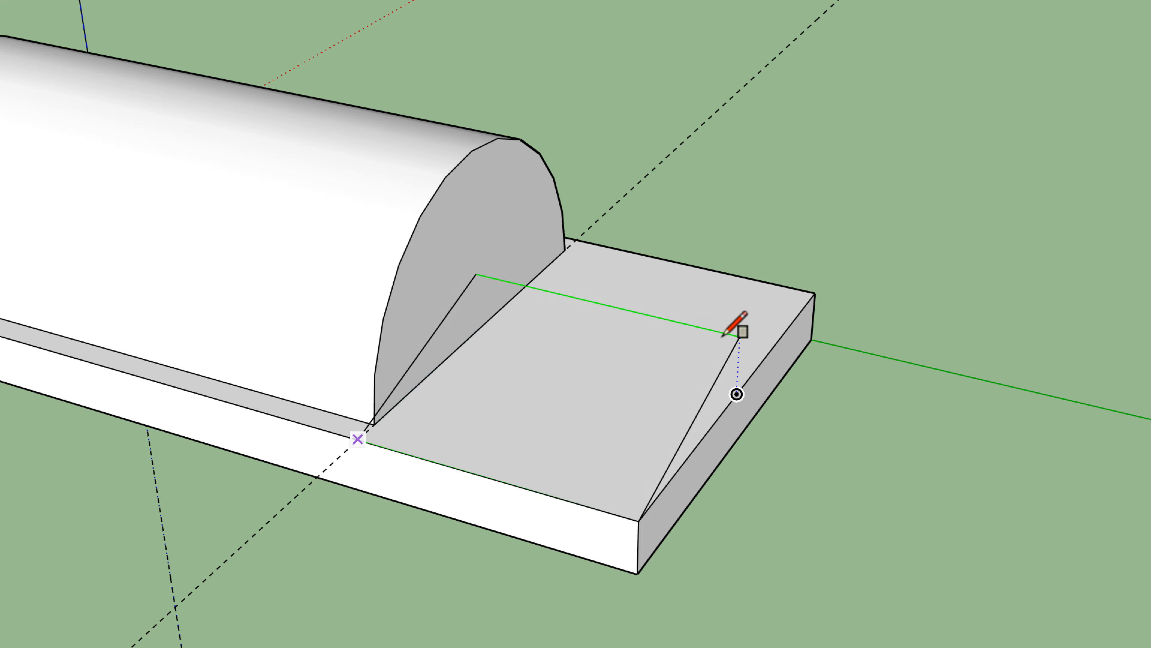
{"action": "left_click", "coordinate": [815, 293]}
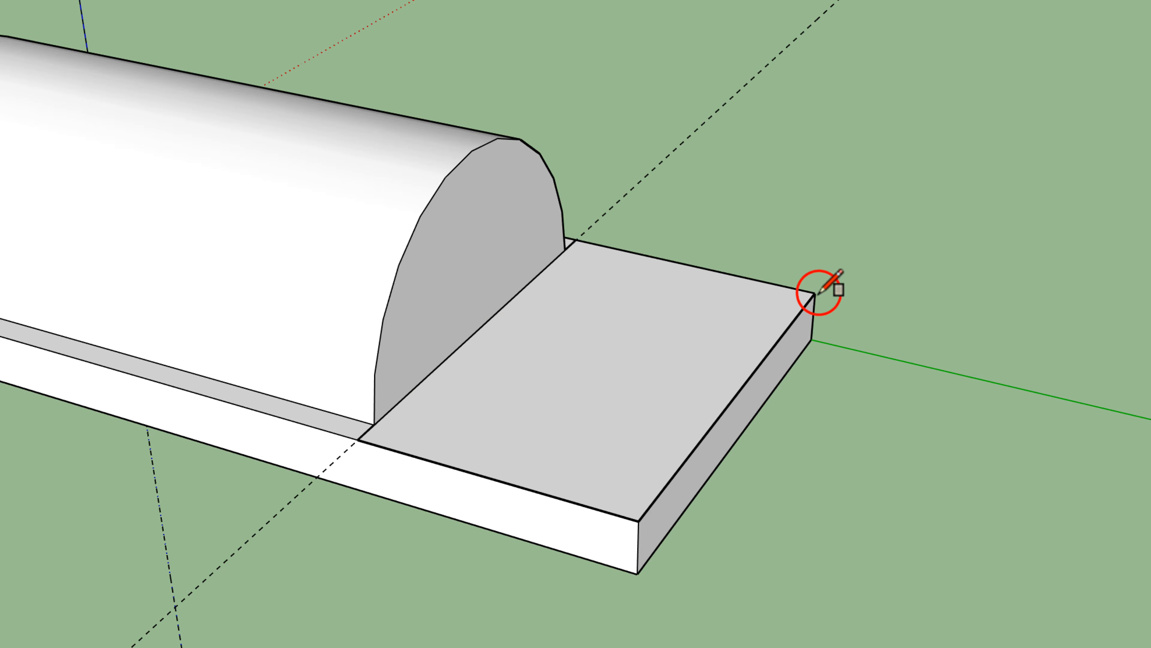
{"action": "key", "text": "space"}
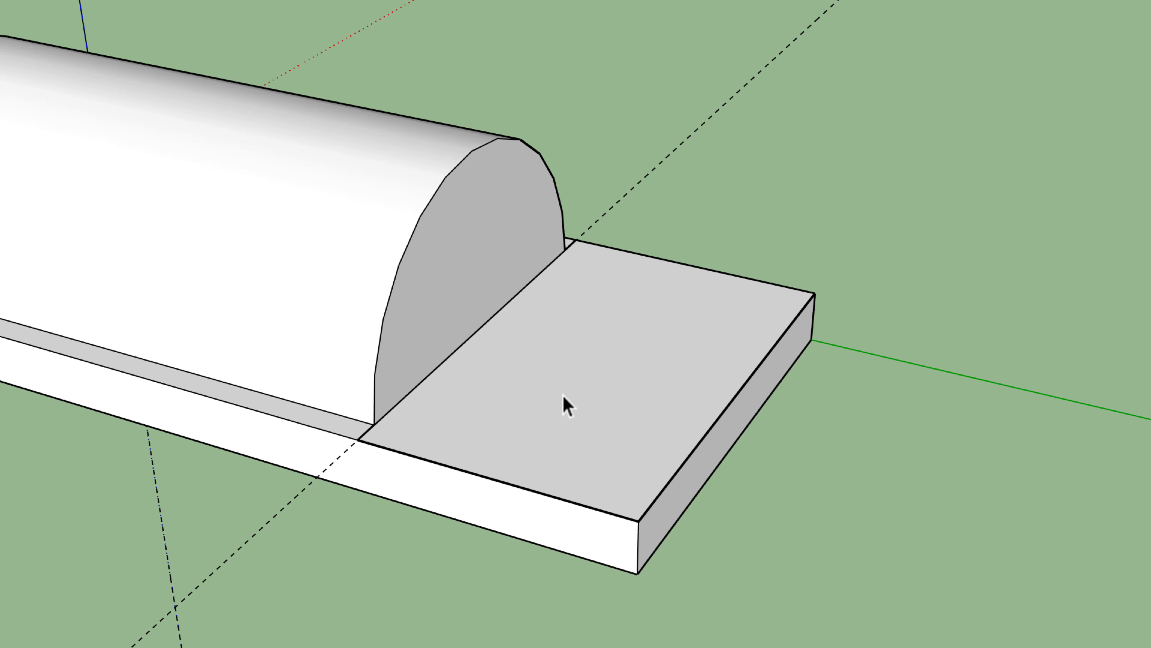
Step: Try to draw a smaller inset rectangle inside the rear deck rectangle with four freehand lines
{"action": "key", "text": "l"}
{"action": "left_click", "coordinate": [412, 427]}
{"action": "left_click", "coordinate": [591, 259]}
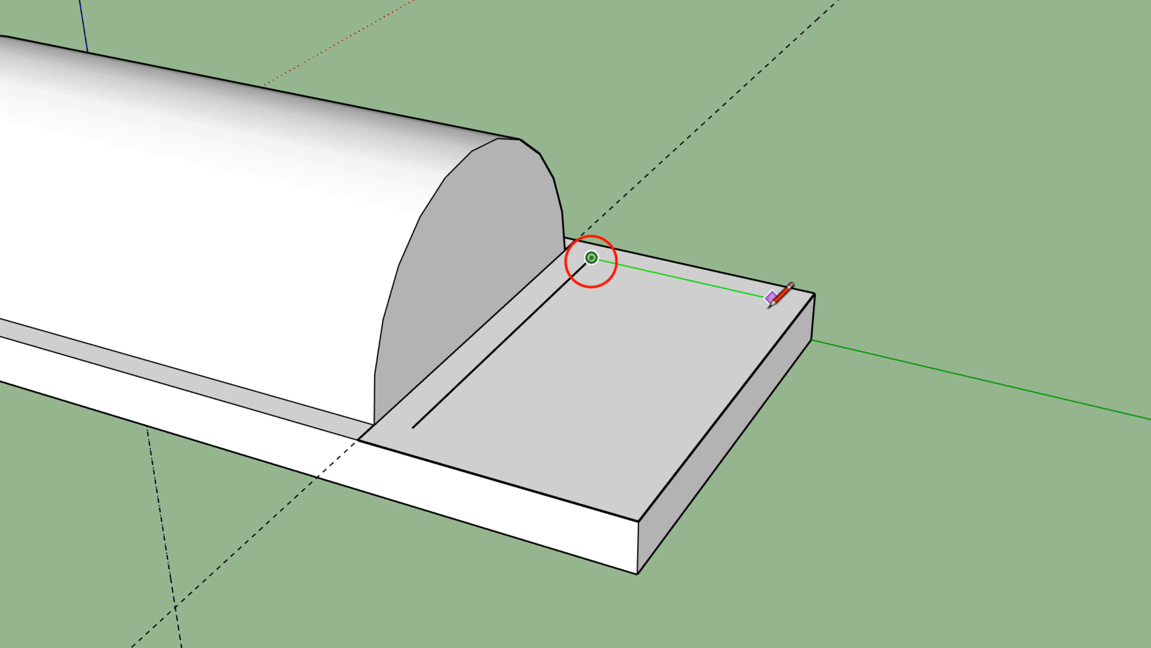
{"action": "left_click", "coordinate": [773, 298]}
{"action": "left_click", "coordinate": [620, 485]}
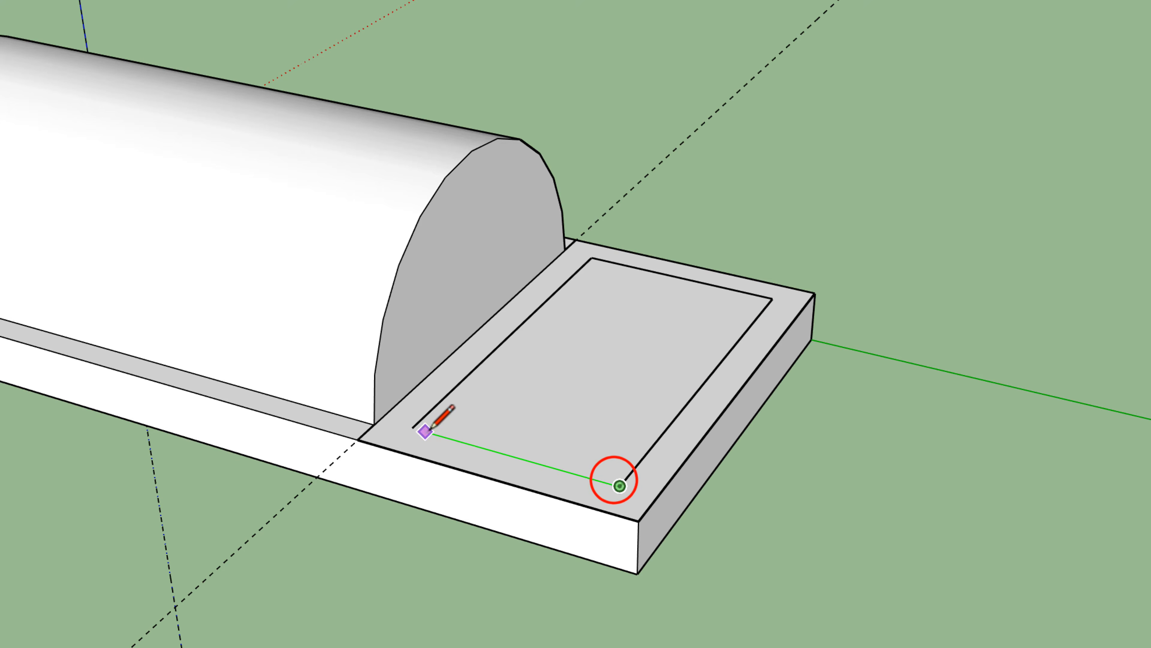
{"action": "left_click", "coordinate": [412, 427]}
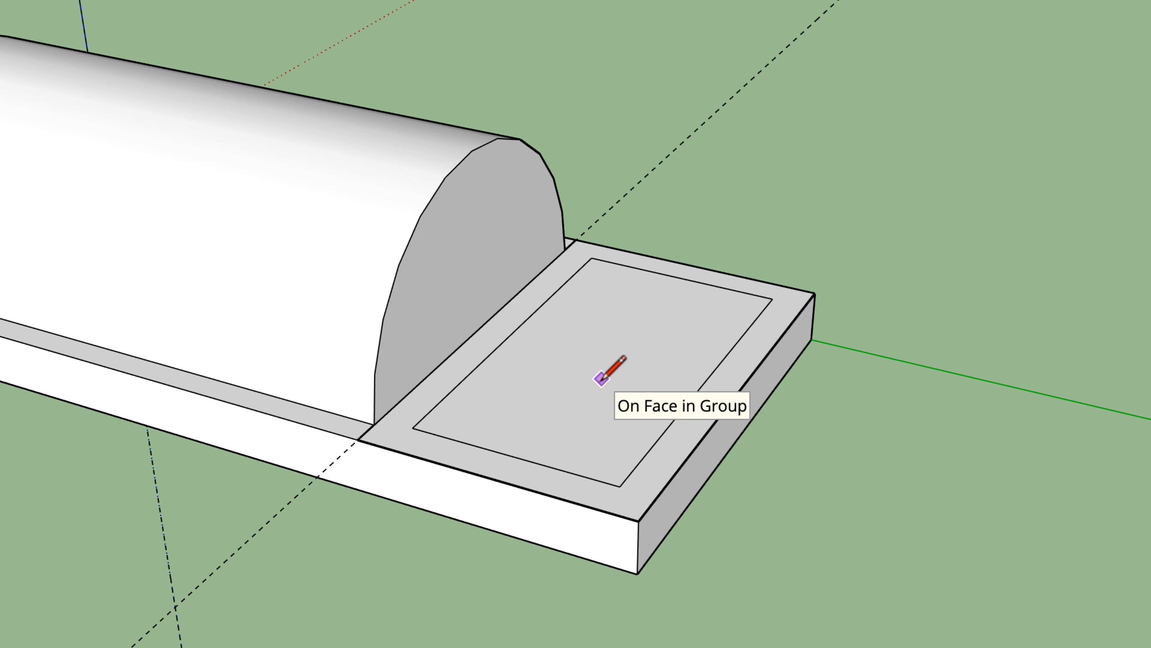
Step: Undo the freehand lines of the inset rectangle on the rear deck
{"action": "key", "text": "ctrl+z"}
{"action": "key", "text": "ctrl+z"}
{"action": "key", "text": "ctrl+z"}
{"action": "key", "text": "ctrl+z"}
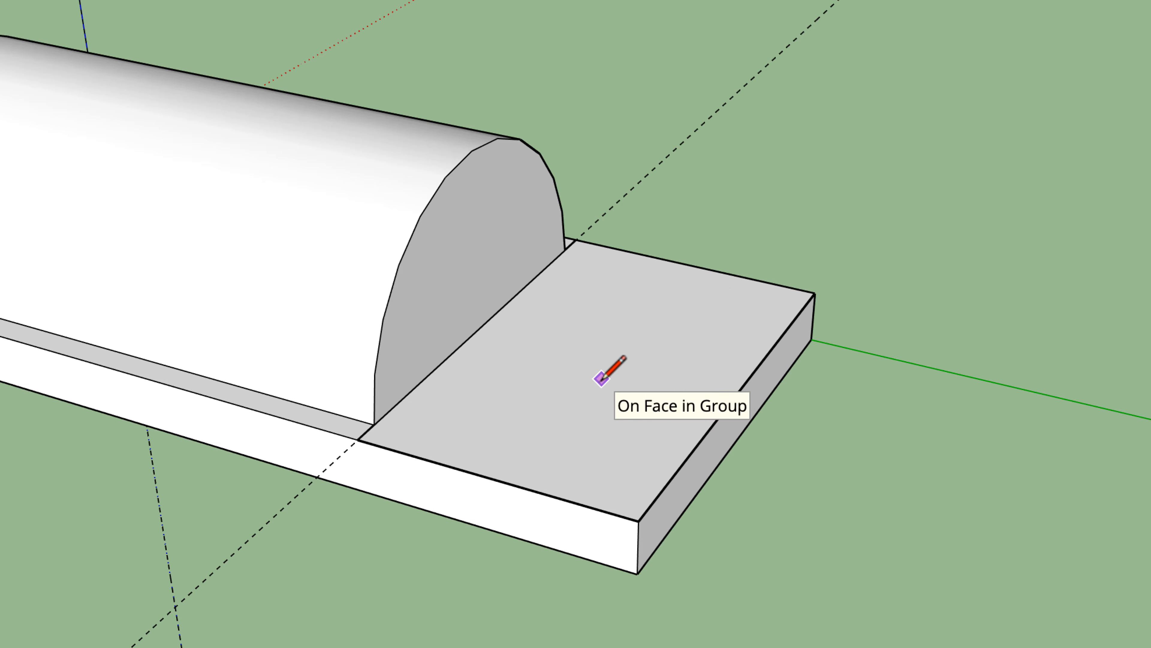
Step: Offset the rear deck rectangle inward to leave a narrow border, and Push/Pull the border up 1 3/4 inches as the cab walls
{"action": "key", "text": "f"}
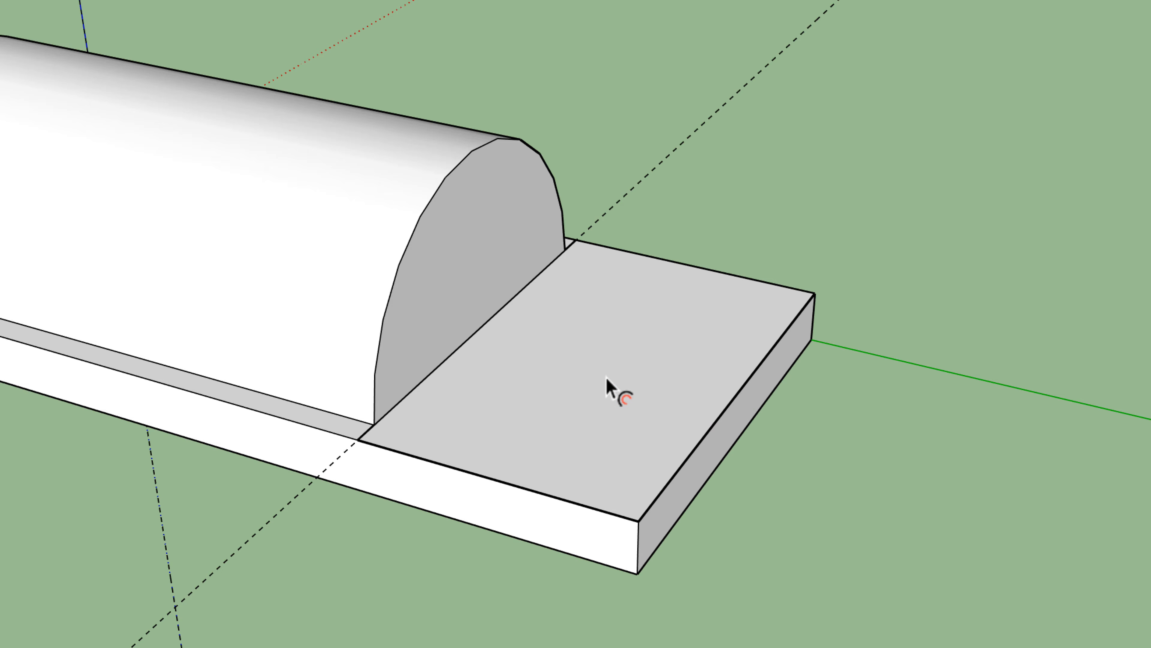
{"action": "left_click", "coordinate": [436, 427]}
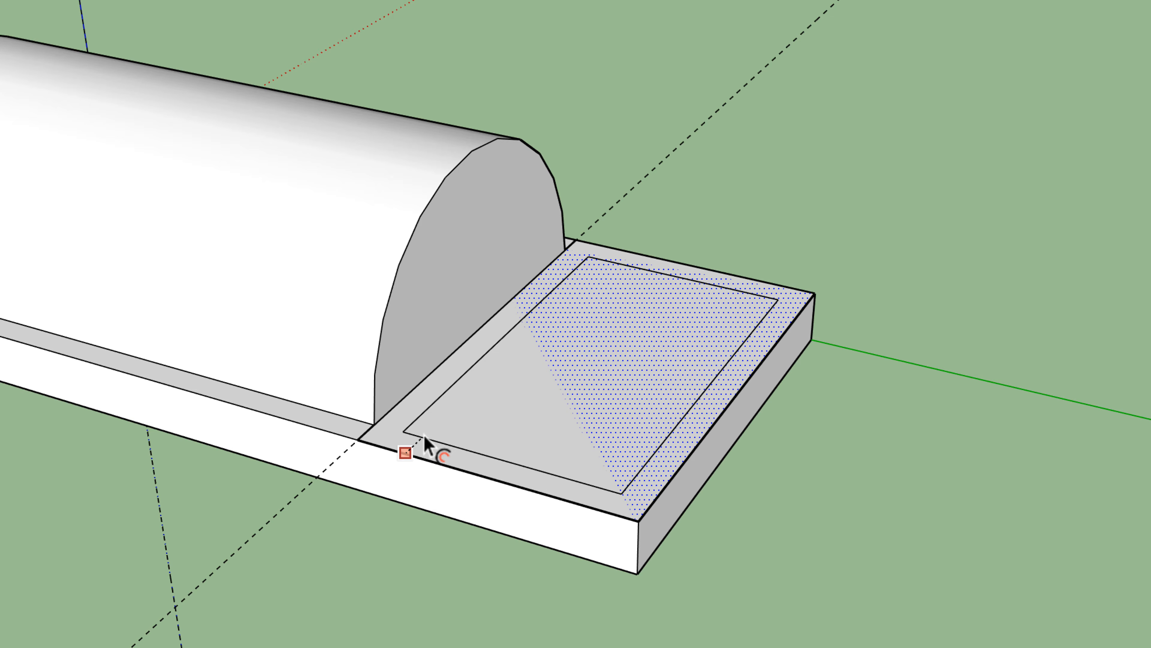
{"action": "left_click", "coordinate": [424, 434]}
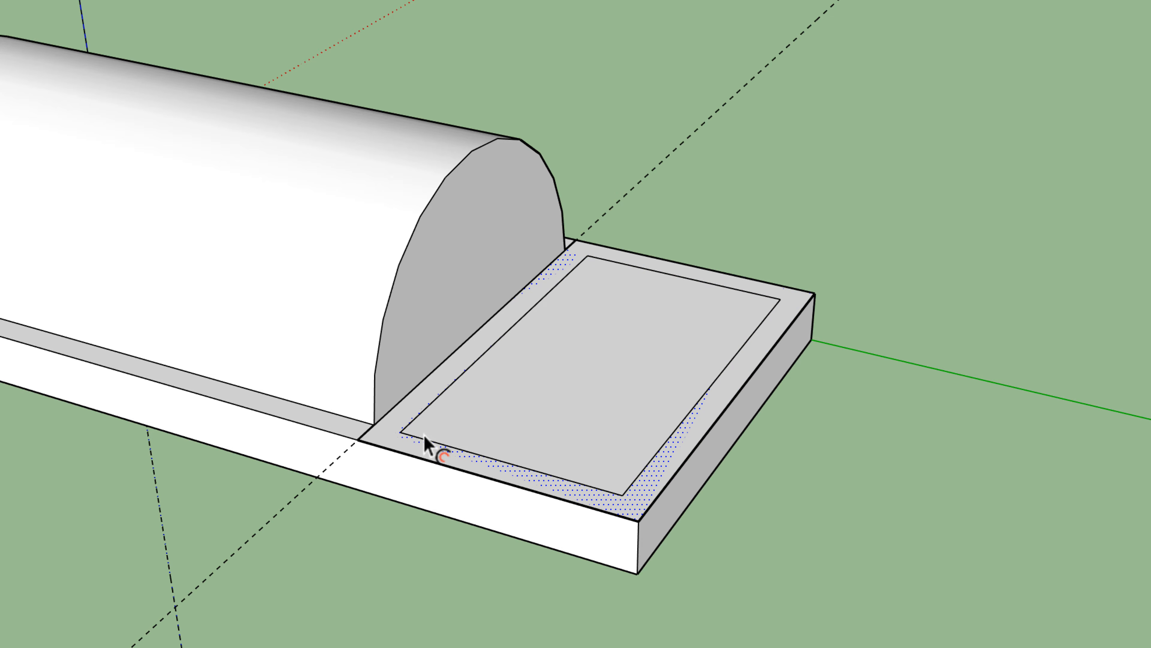
{"action": "key", "text": "p"}
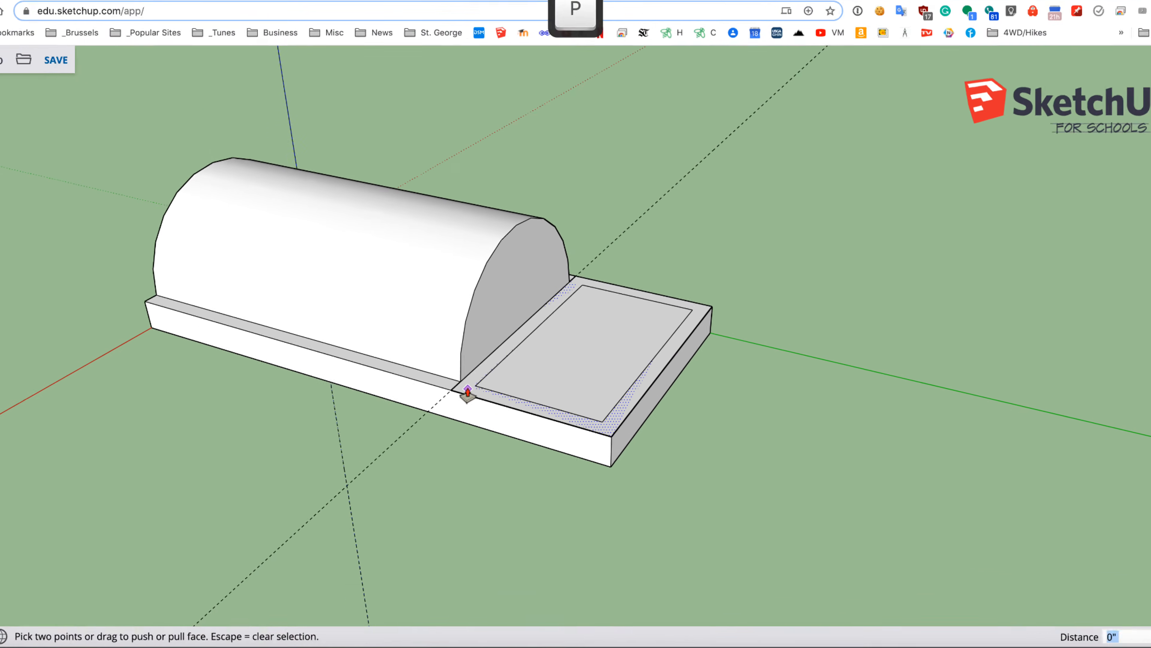
{"action": "mouse_move", "coordinate": [468, 392]}
{"action": "left_mouse_down"}
{"action": "mouse_move", "coordinate": [501, 261]}
{"action": "mouse_move", "coordinate": [502, 179]}
{"action": "left_mouse_up"}
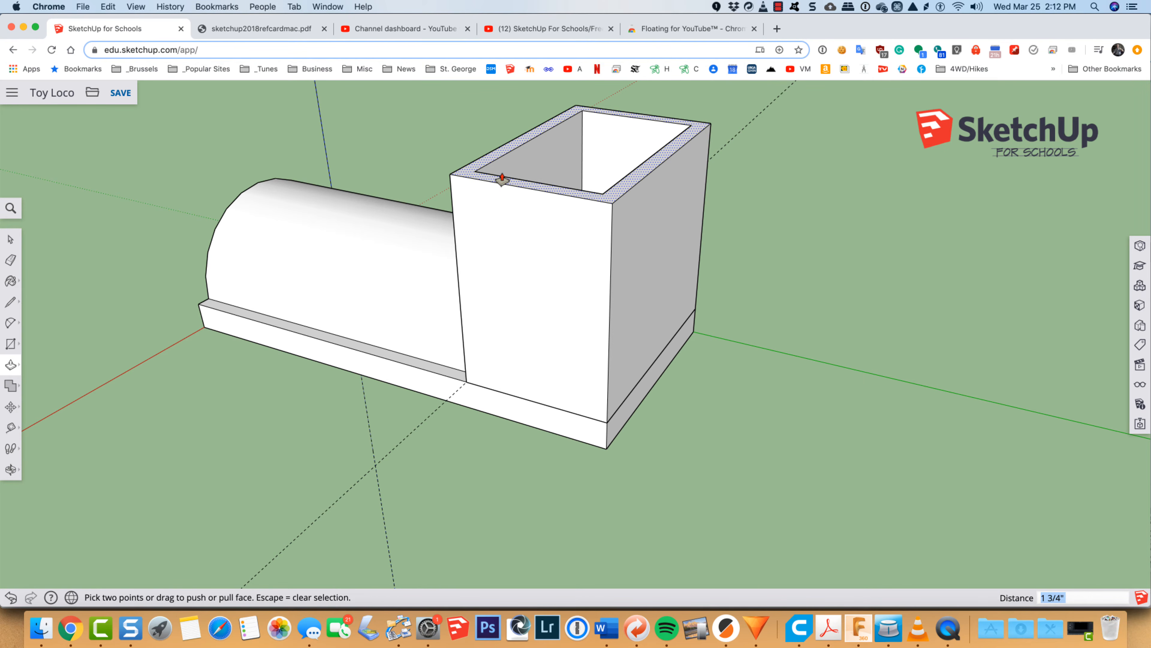
Step: Align the view squarely to the outer face of the cab's rear wall
{"action": "key", "text": "o"}
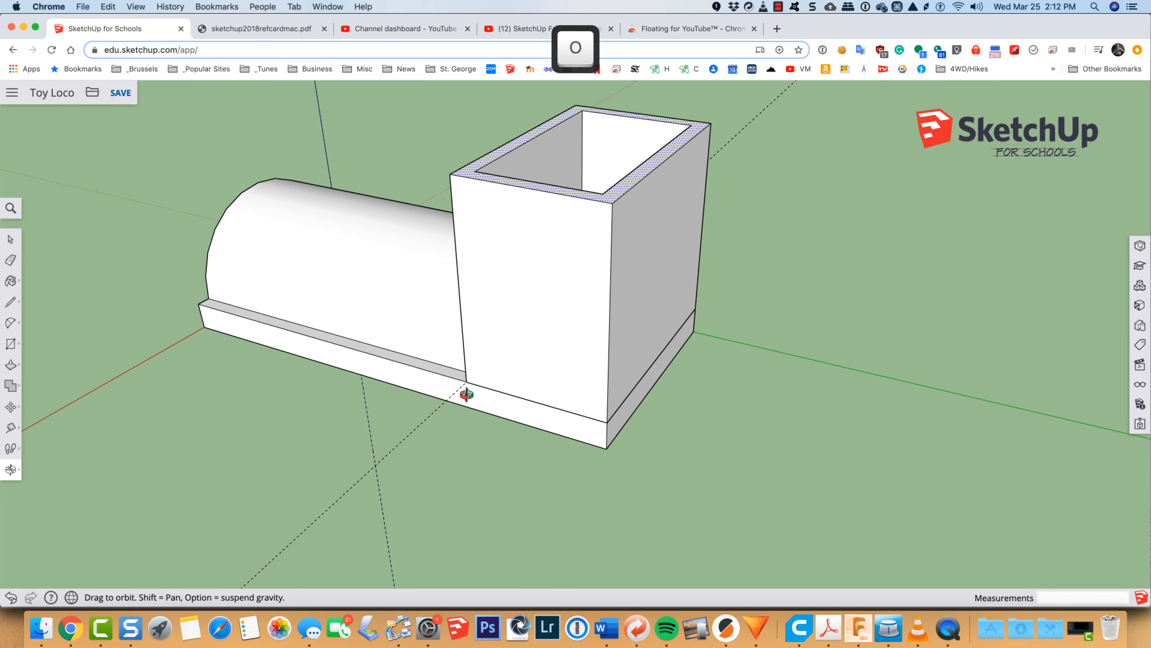
{"action": "mouse_move", "coordinate": [310, 305]}
{"action": "left_mouse_down"}
{"action": "mouse_move", "coordinate": [339, 325]}
{"action": "mouse_move", "coordinate": [560, 331]}
{"action": "mouse_move", "coordinate": [769, 239]}
{"action": "mouse_move", "coordinate": [786, 216]}
{"action": "mouse_move", "coordinate": [783, 280]}
{"action": "mouse_move", "coordinate": [846, 252]}
{"action": "mouse_move", "coordinate": [745, 293]}
{"action": "mouse_move", "coordinate": [763, 255]}
{"action": "mouse_move", "coordinate": [793, 263]}
{"action": "mouse_move", "coordinate": [317, 286]}
{"action": "left_mouse_up"}
{"action": "left_click_drag", "start_coordinate": [614, 293], "coordinate": [310, 303]}
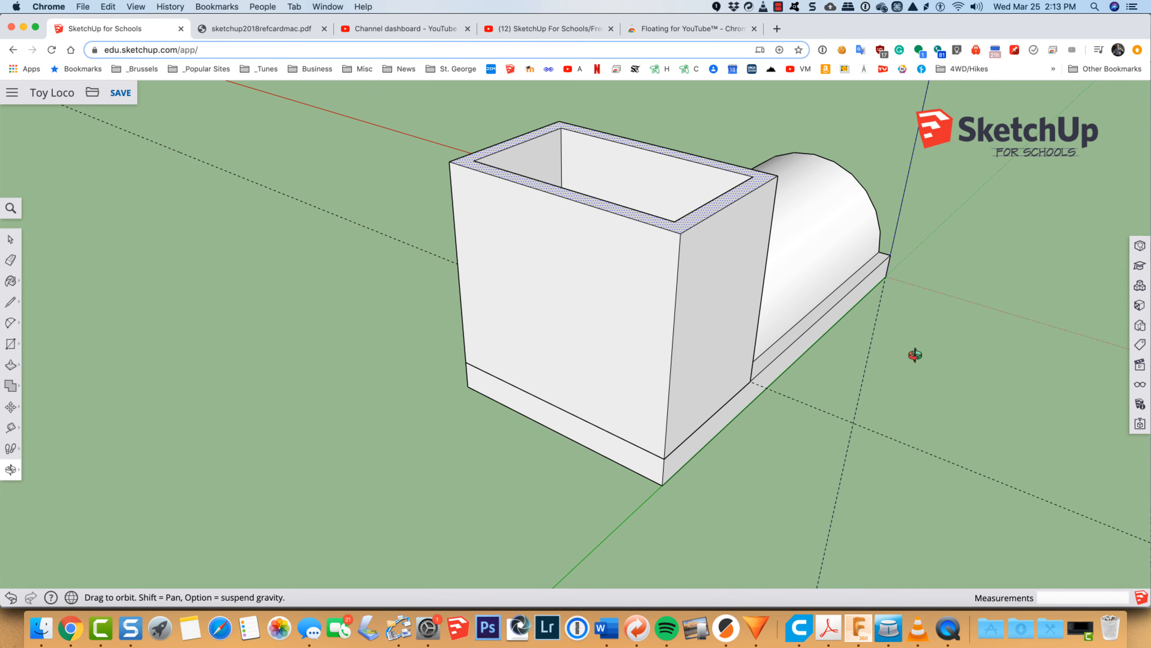
{"action": "left_click_drag", "start_coordinate": [917, 356], "coordinate": [814, 306]}
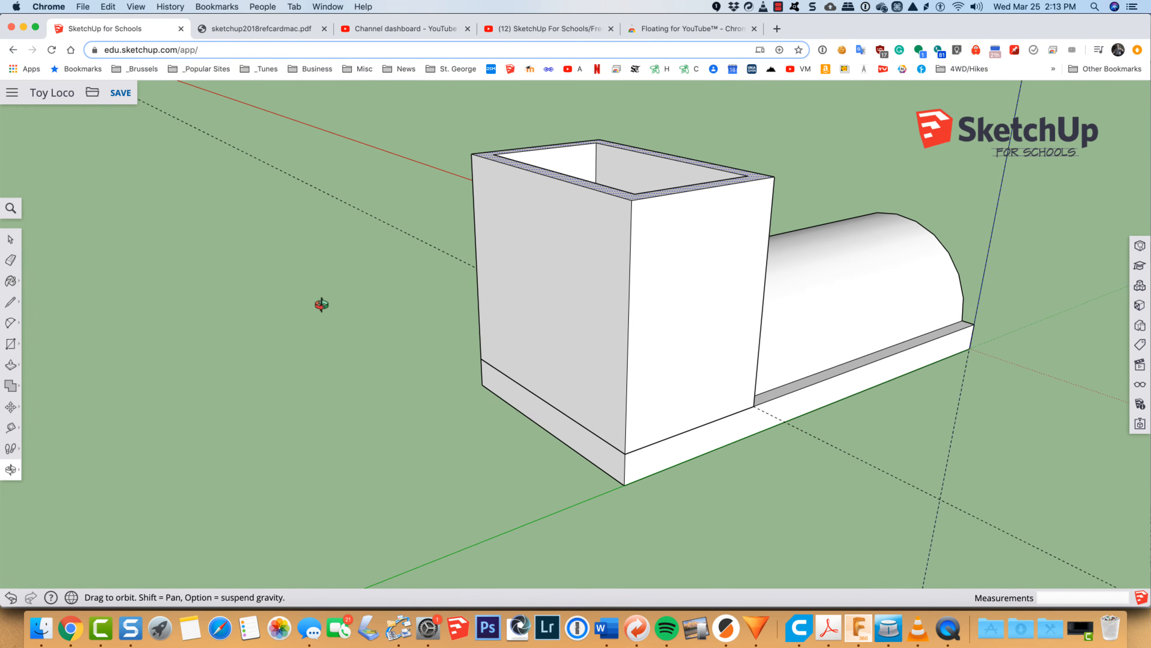
{"action": "left_click_drag", "start_coordinate": [324, 306], "coordinate": [625, 400]}
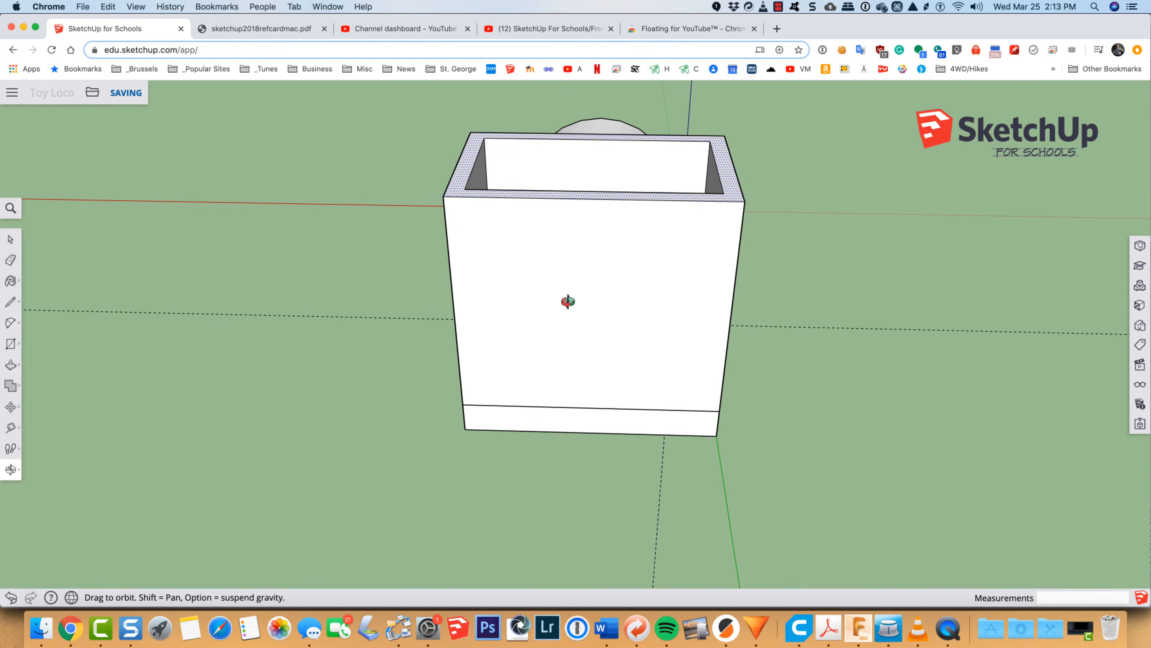
{"action": "key", "text": "space"}
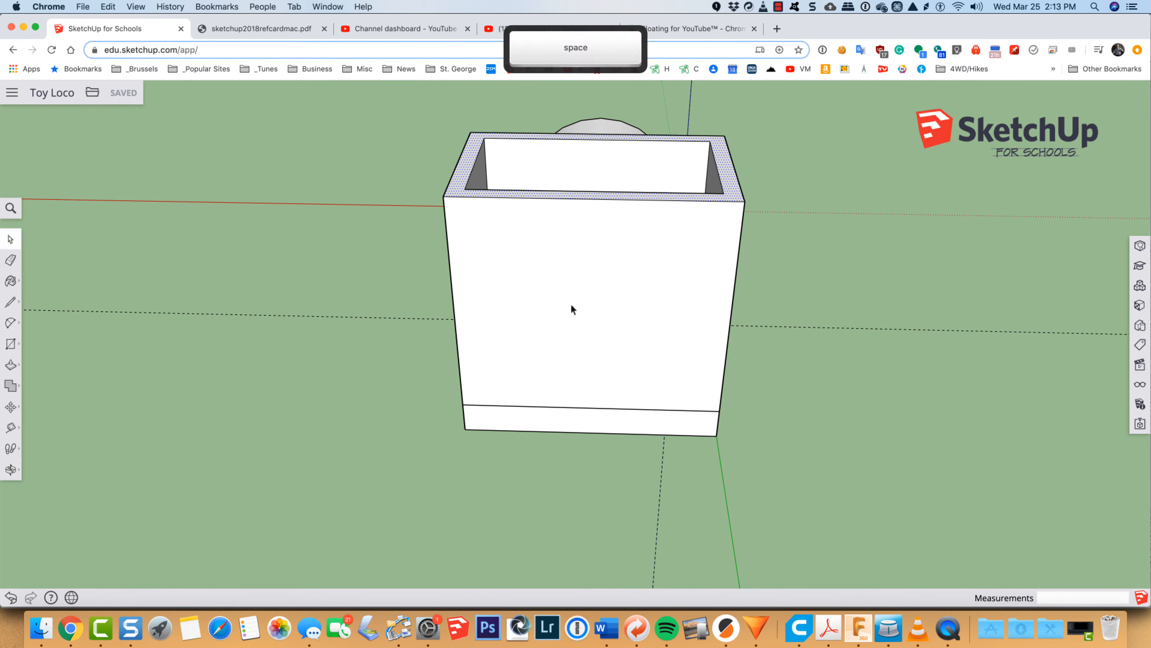
{"action": "left_click", "coordinate": [572, 305]}
{"action": "right_click", "coordinate": [571, 306]}
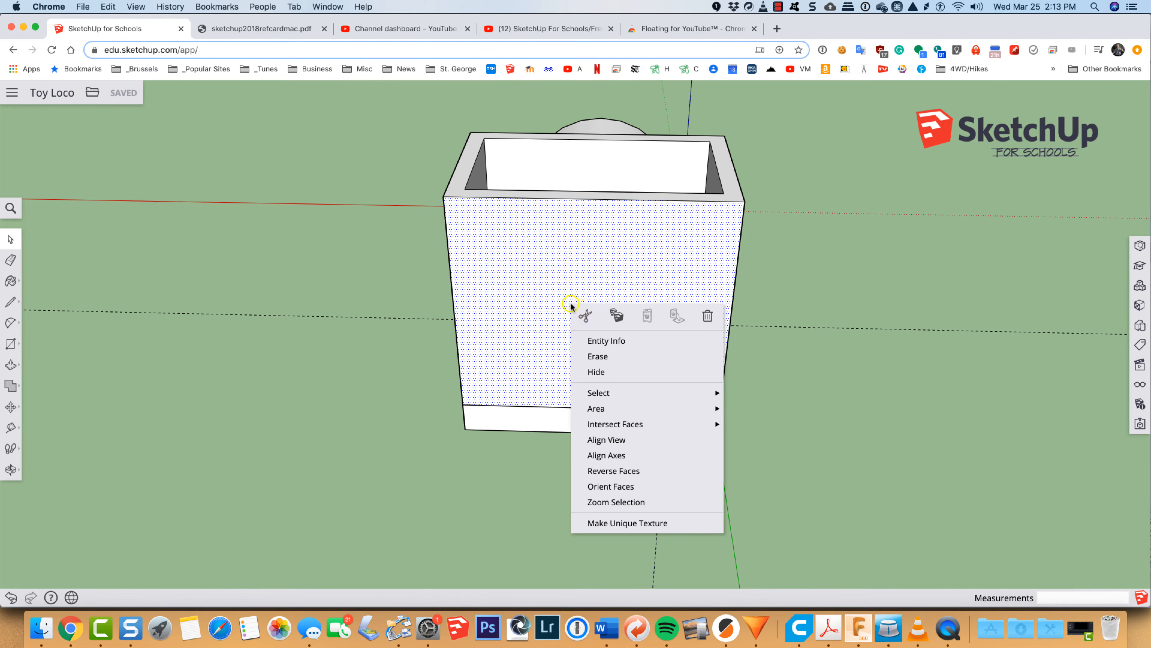
{"action": "left_click", "coordinate": [603, 440]}
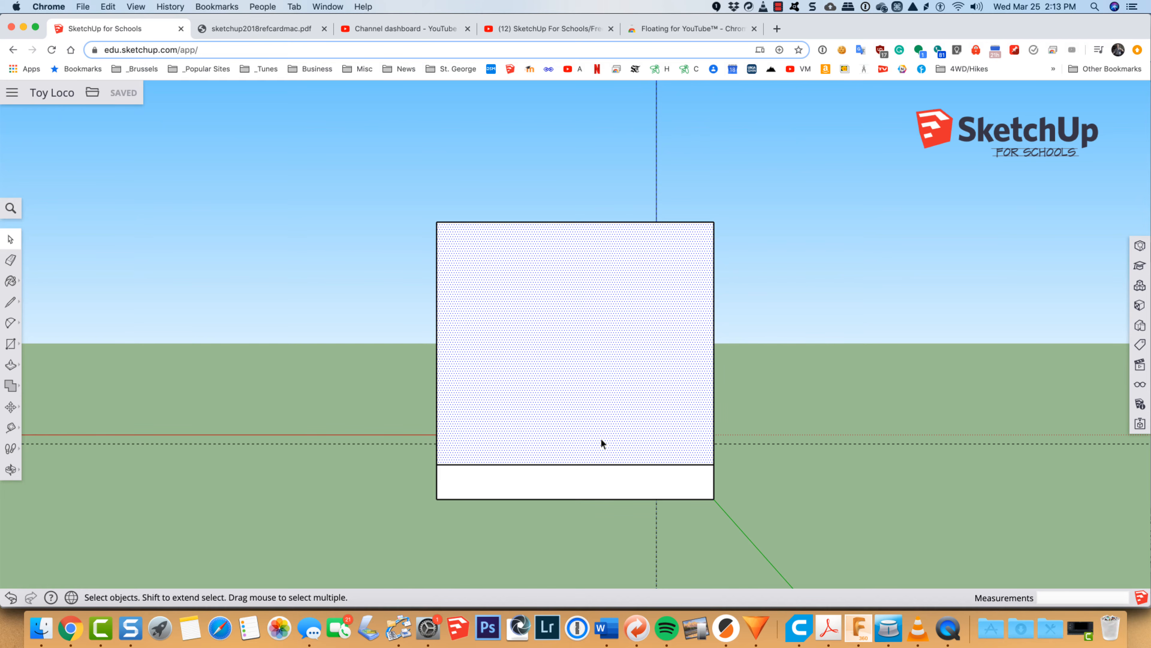
Step: Place a vertical guide 5/16 inch in from the left edge of the cab's rear wall
{"action": "key", "text": "t"}
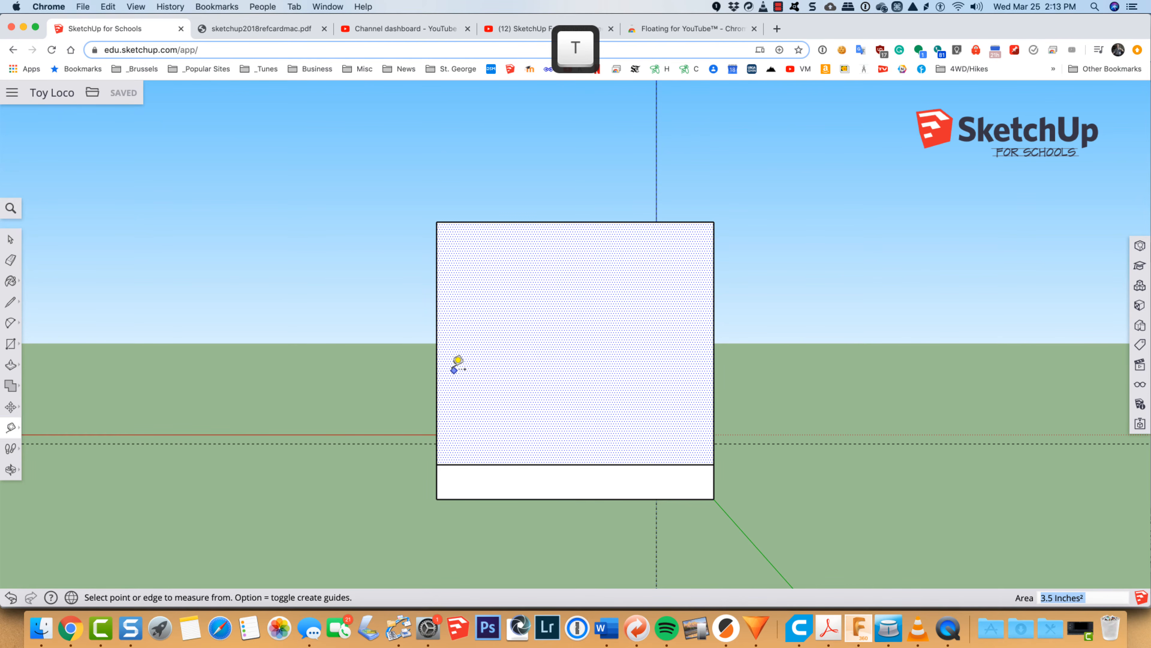
{"action": "left_click", "coordinate": [436, 386]}
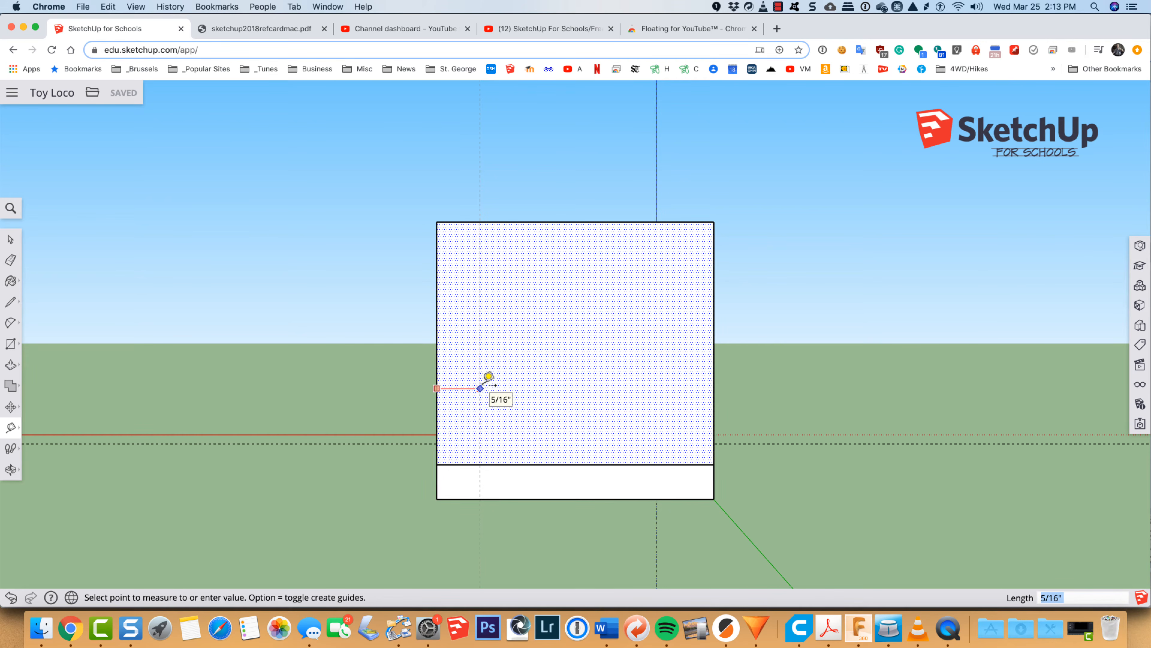
{"action": "left_click", "coordinate": [489, 377]}
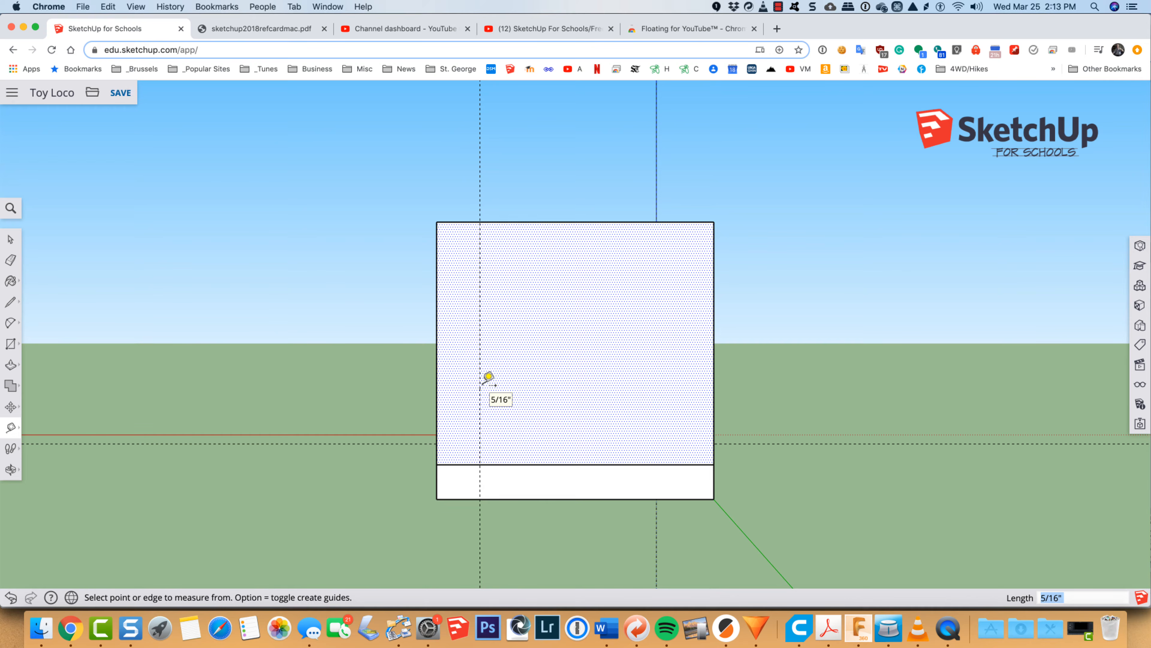
Step: Place a guide 5/16 inch in from the rear wall's right edge, and draw a 1 3/8 by 1 3/4 inch rectangle between the two guides
{"action": "left_click", "coordinate": [714, 407]}
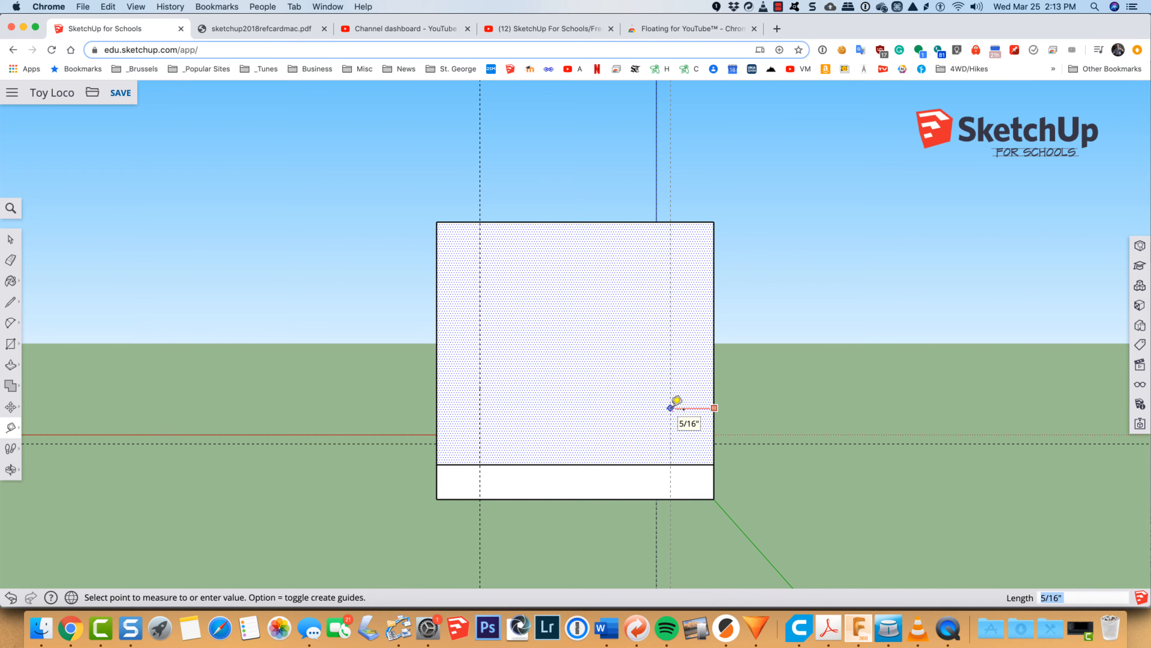
{"action": "left_click", "coordinate": [671, 406]}
{"action": "key", "text": "r"}
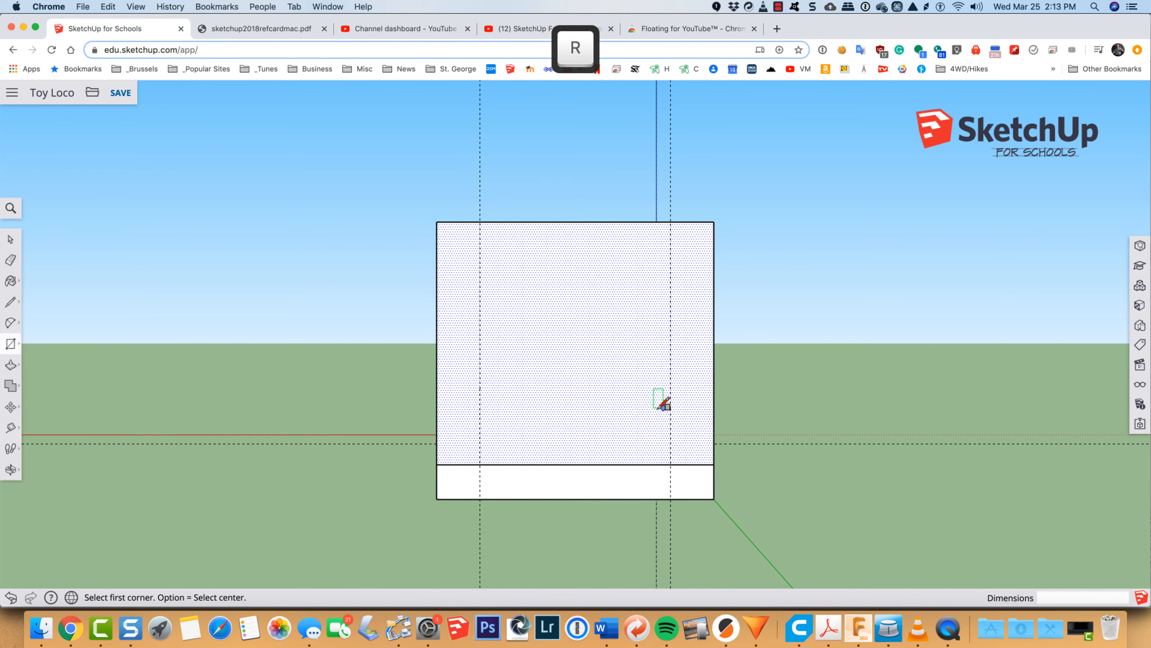
{"action": "left_click", "coordinate": [480, 464]}
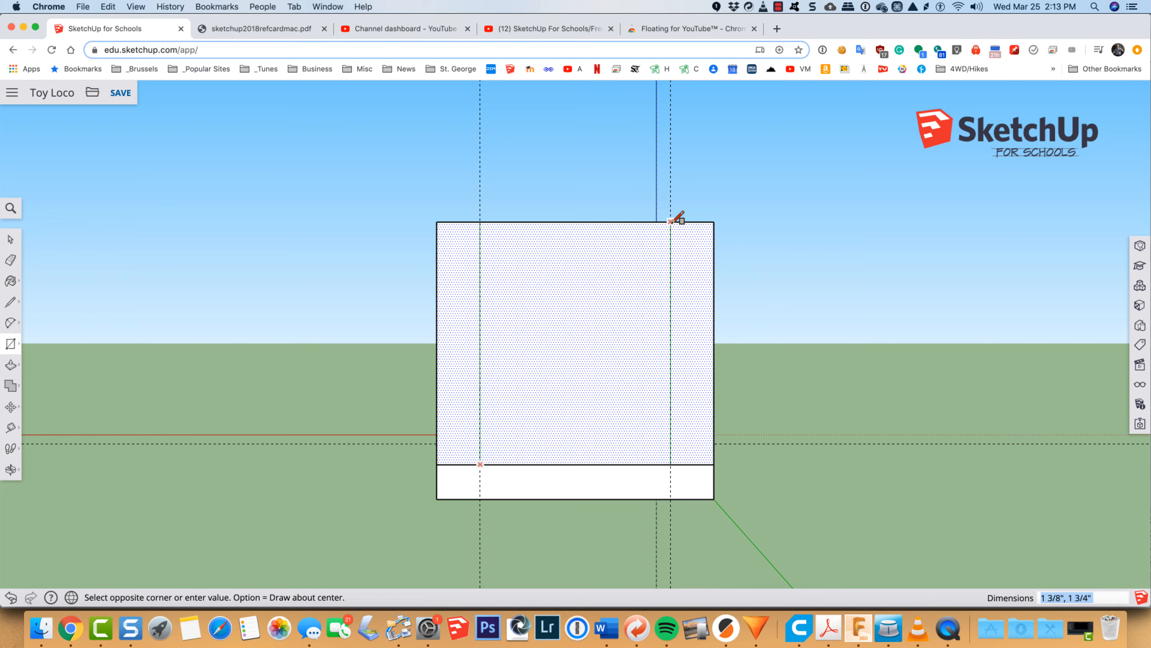
{"action": "left_click", "coordinate": [670, 222]}
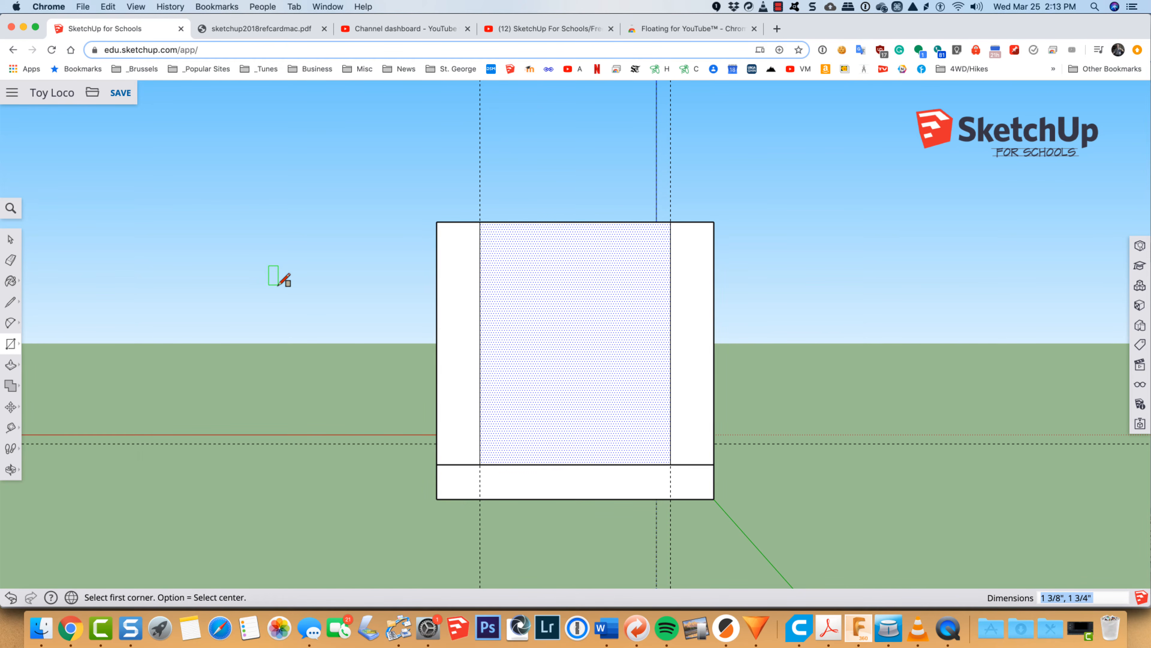
Step: Try to cut through the rear wall by pushing its central panel in 1/8 inch, and undo the push
{"action": "key", "text": "o"}
{"action": "left_click_drag", "start_coordinate": [266, 295], "coordinate": [598, 464]}
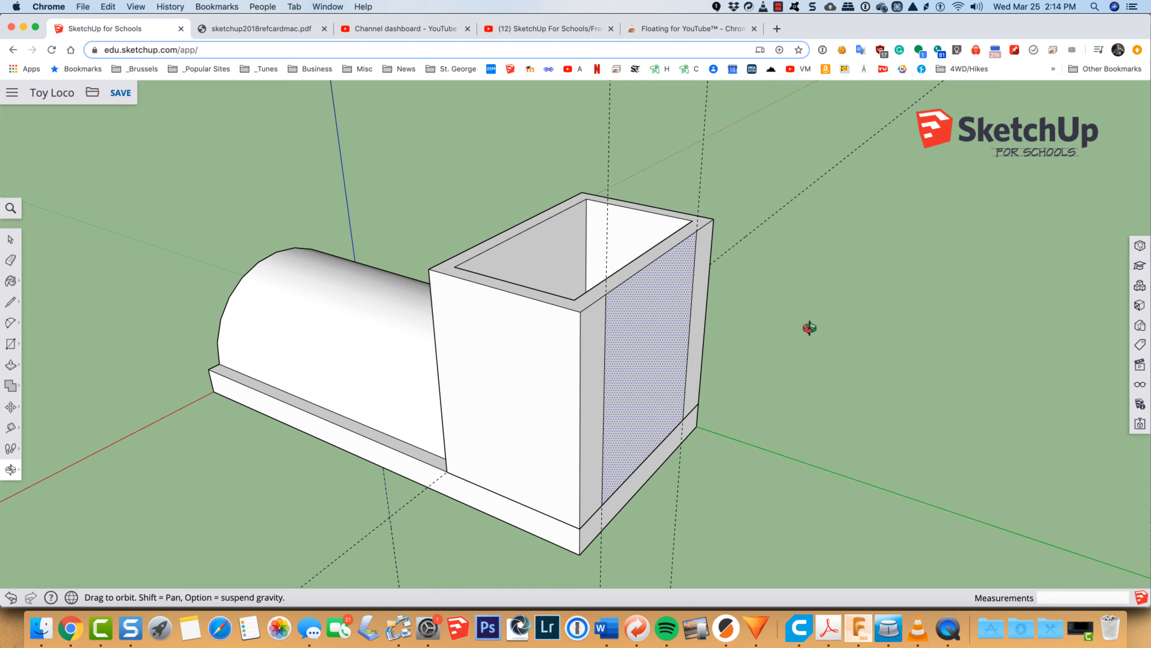
{"action": "key", "text": "p"}
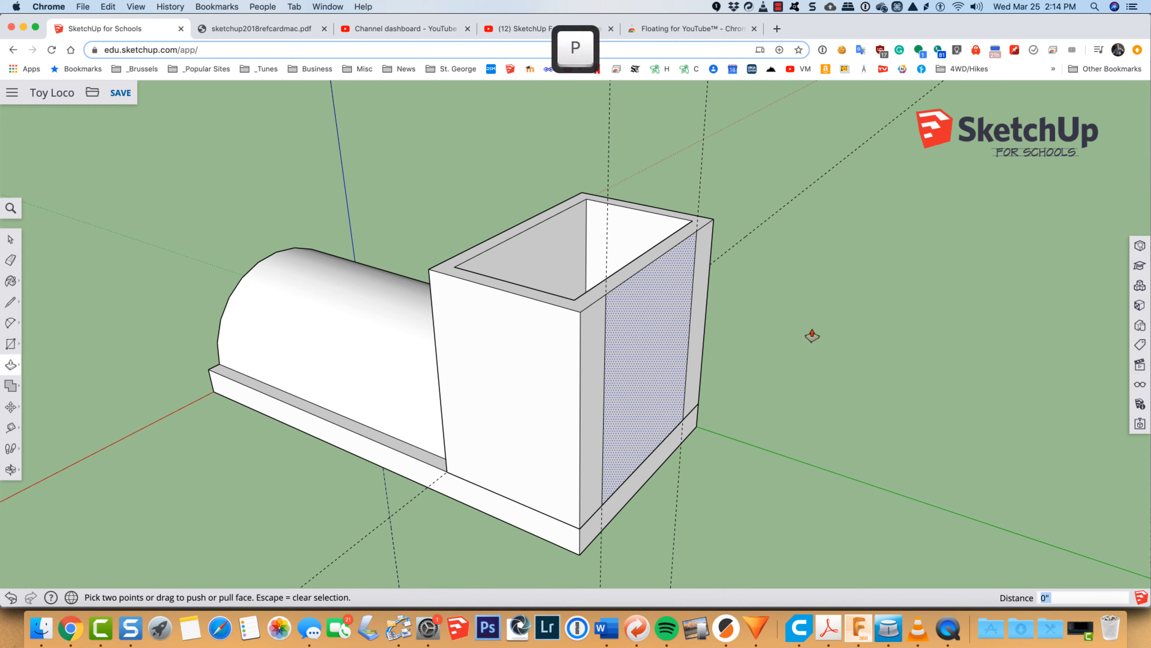
{"action": "left_click", "coordinate": [663, 341]}
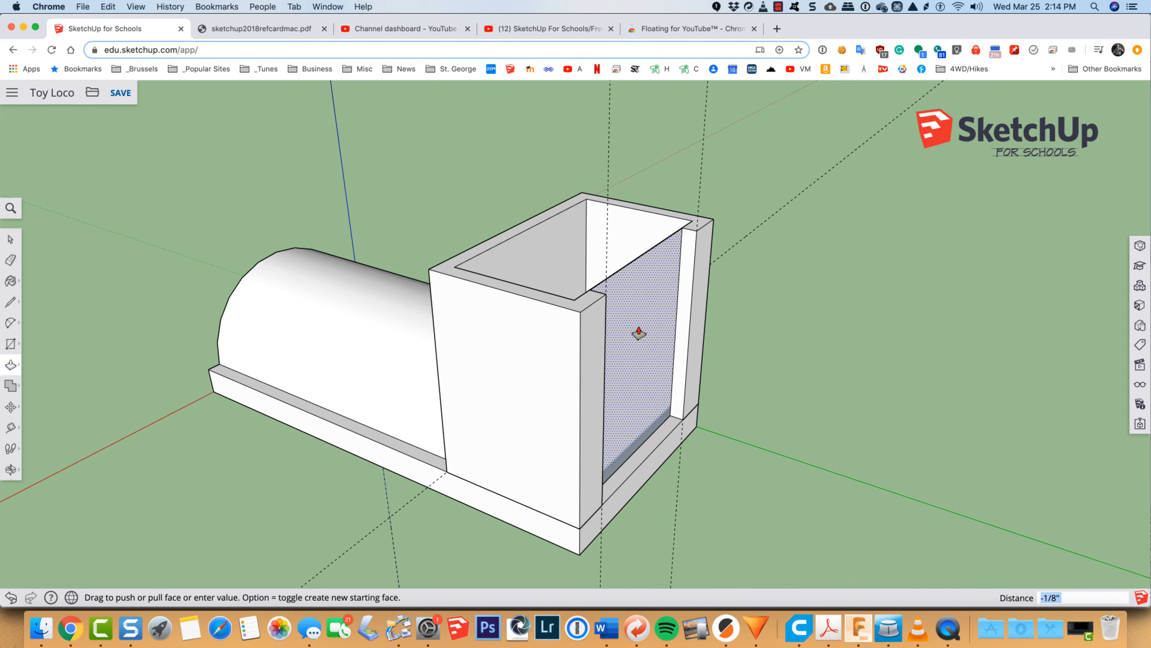
{"action": "scroll", "coordinate": [639, 333], "scroll_direction": "up", "scroll_amount": 3}
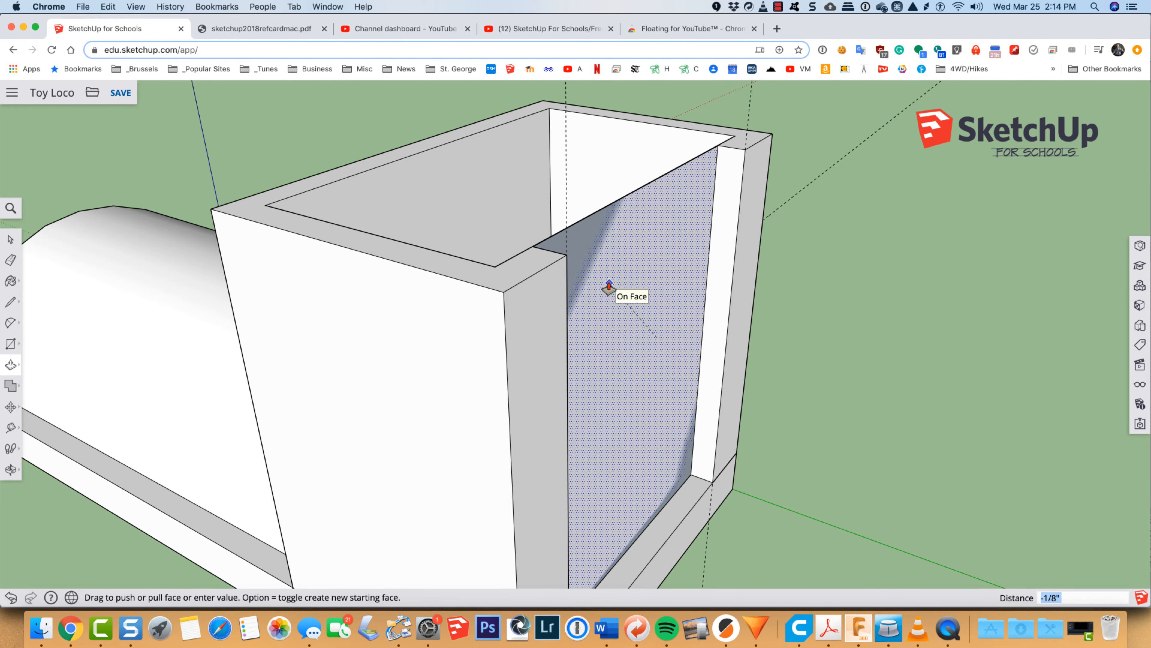
{"action": "left_click", "coordinate": [609, 286]}
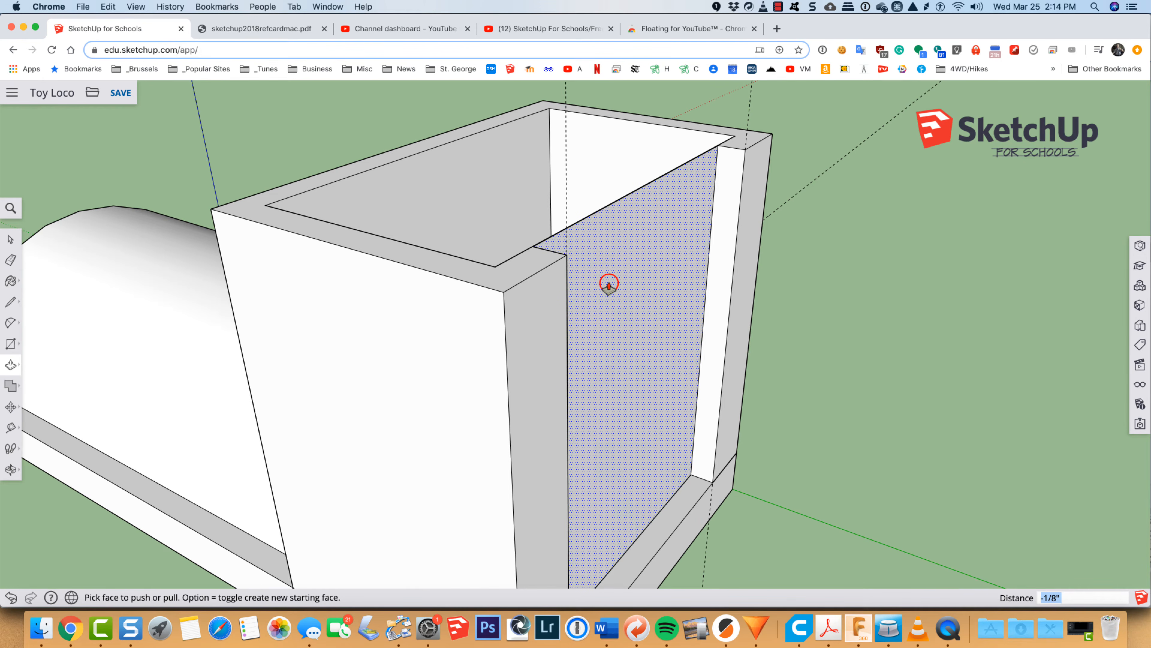
{"action": "left_click", "coordinate": [608, 286]}
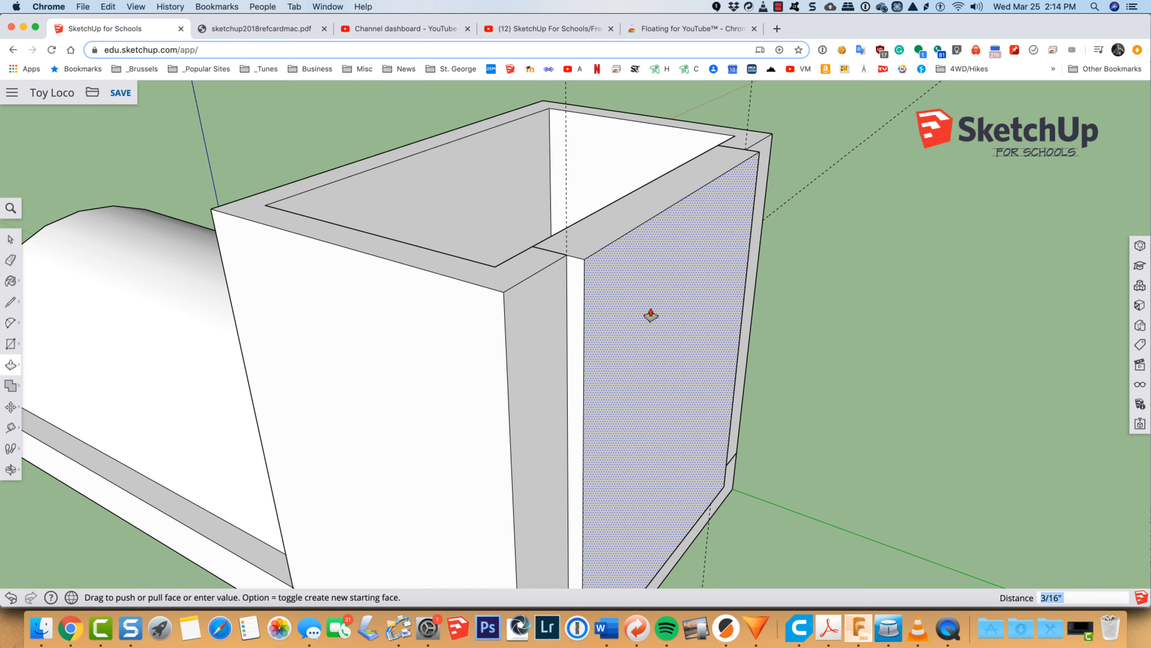
{"action": "key", "text": "Escape"}
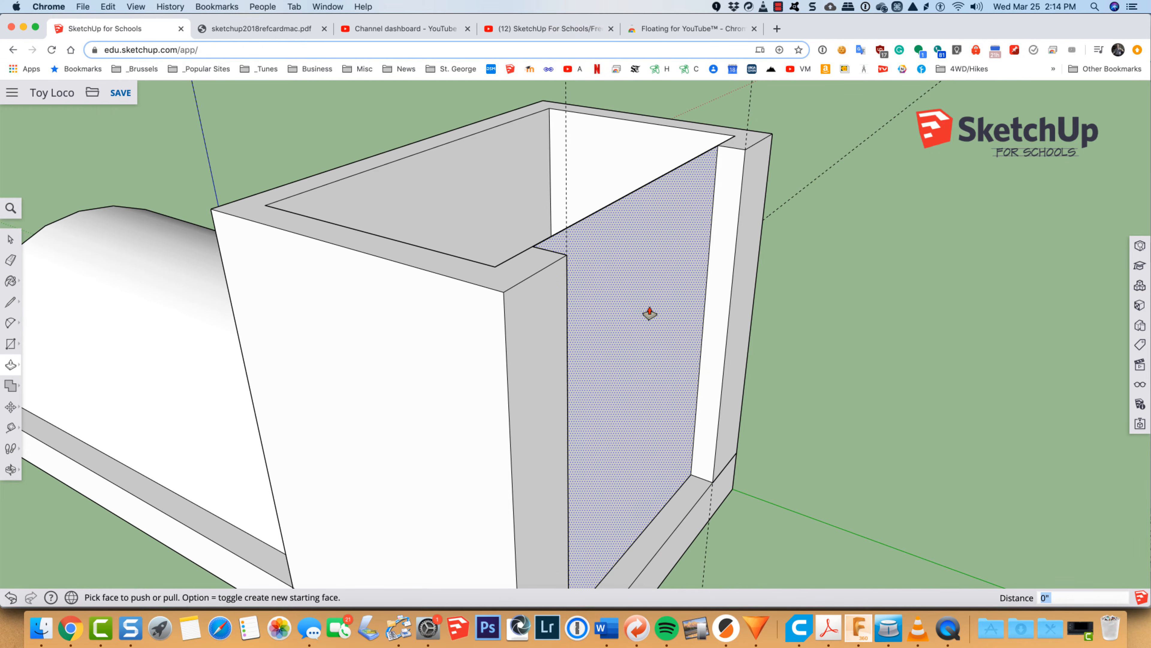
{"action": "key", "text": "super+z"}
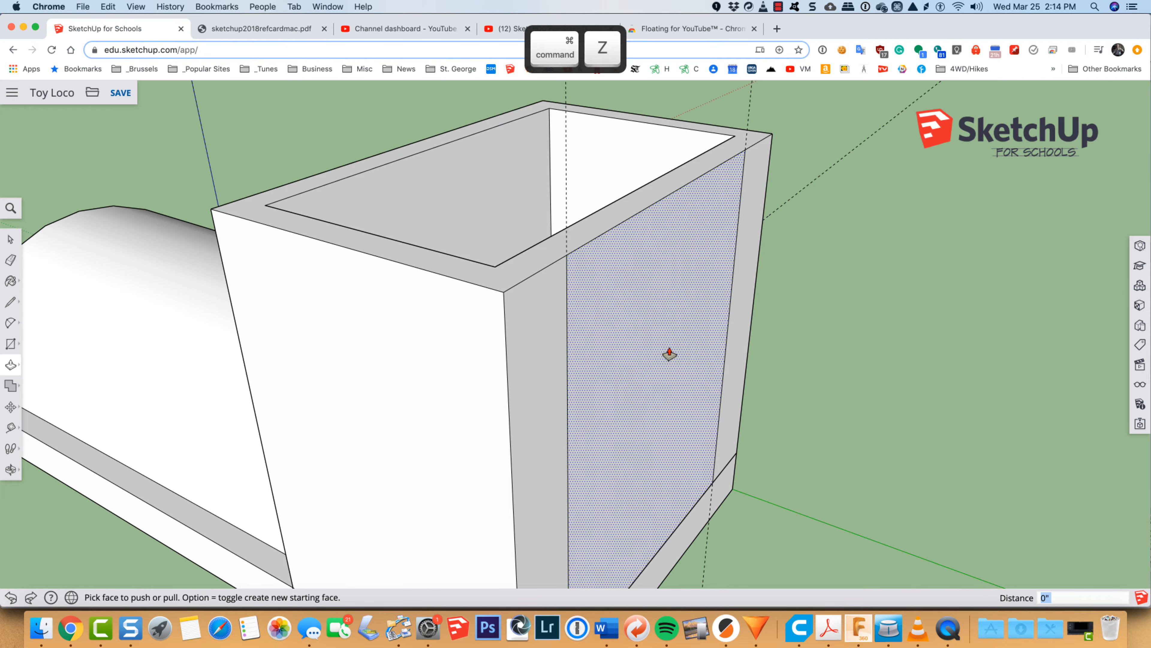
Step: Push the rear wall's central panel in 1/8 inch and erase the leftover upper edge to open the wall
{"action": "left_click", "coordinate": [668, 351]}
{"action": "key", "text": "Escape"}
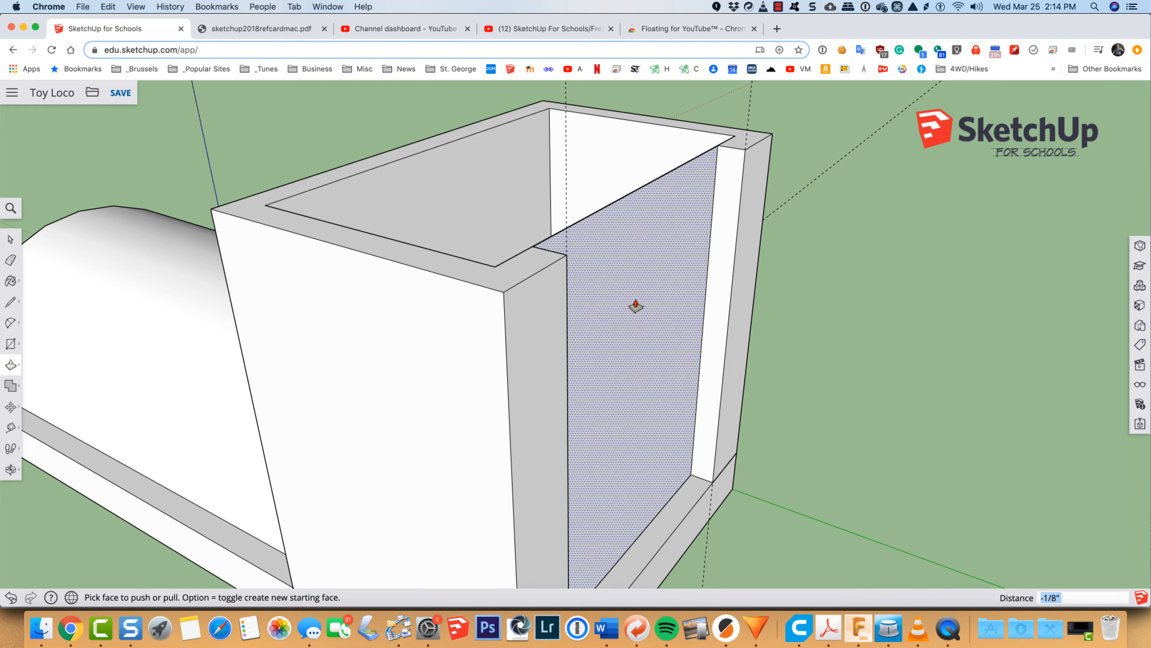
{"action": "key", "text": "e"}
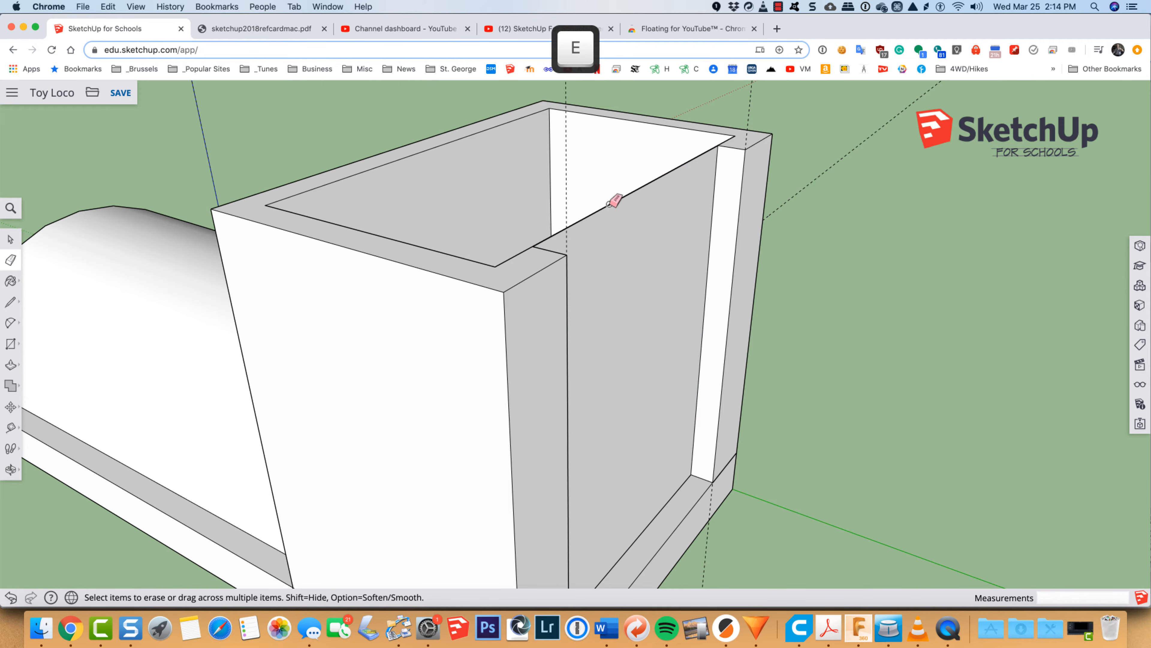
{"action": "left_click", "coordinate": [609, 205]}
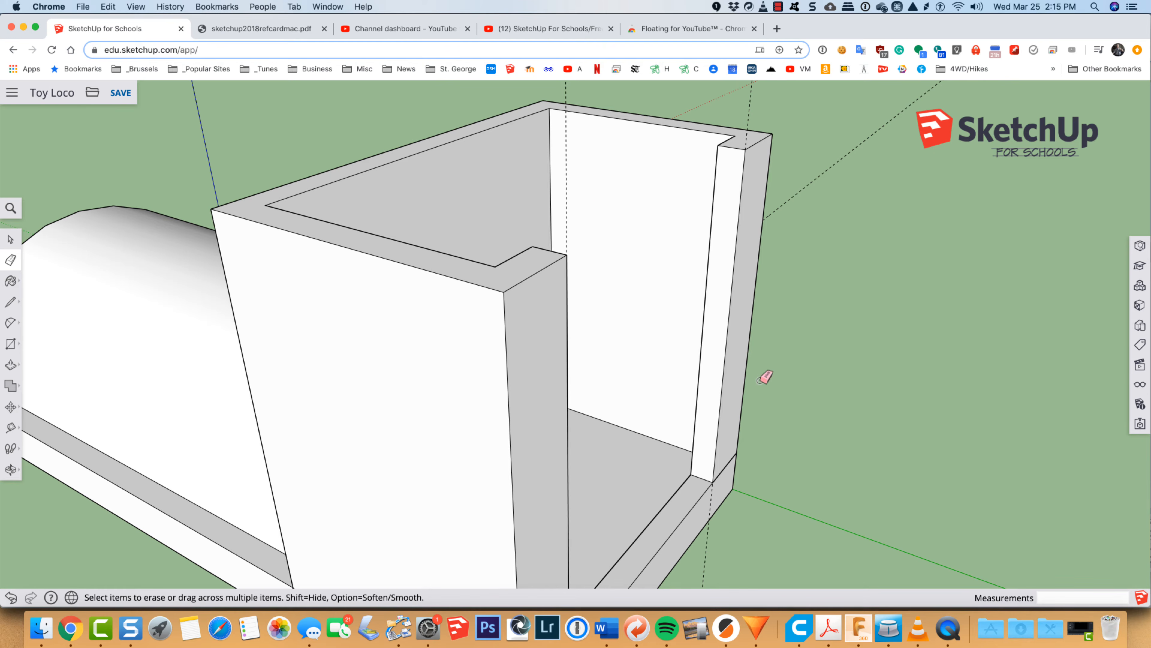
Step: Align the view squarely to the outer face of the cab's front wall above the half-round body
{"action": "key", "text": "o"}
{"action": "left_click_drag", "start_coordinate": [875, 381], "coordinate": [966, 326]}
{"action": "left_click_drag", "start_coordinate": [334, 320], "coordinate": [789, 337]}
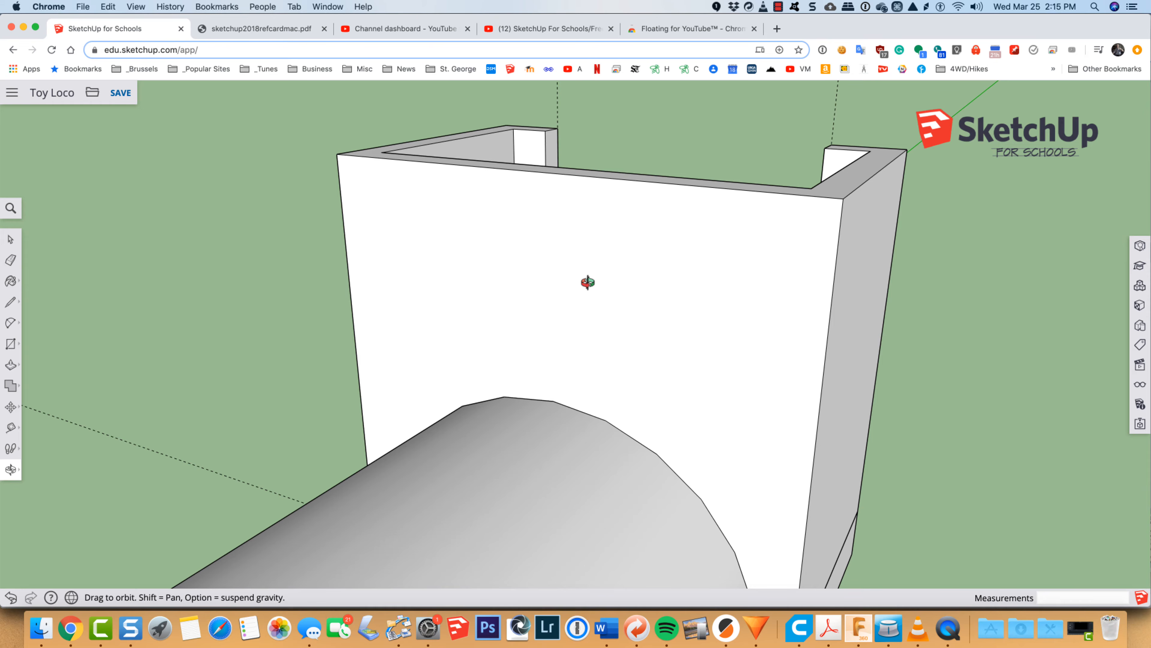
{"action": "key", "text": "space"}
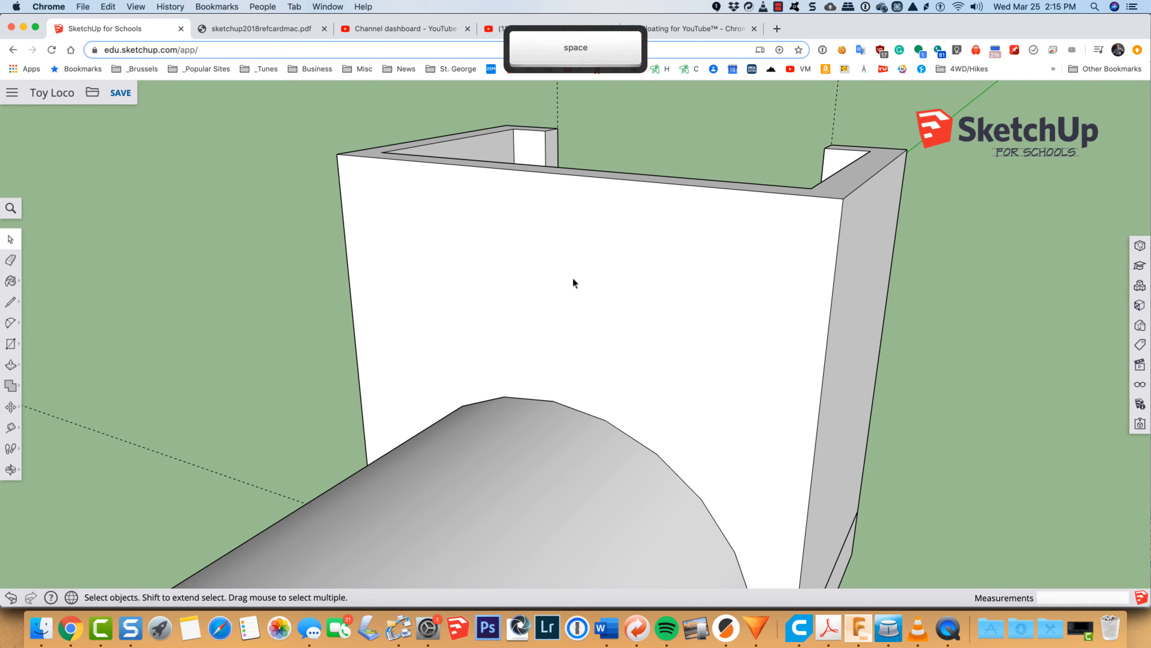
{"action": "right_click", "coordinate": [573, 279]}
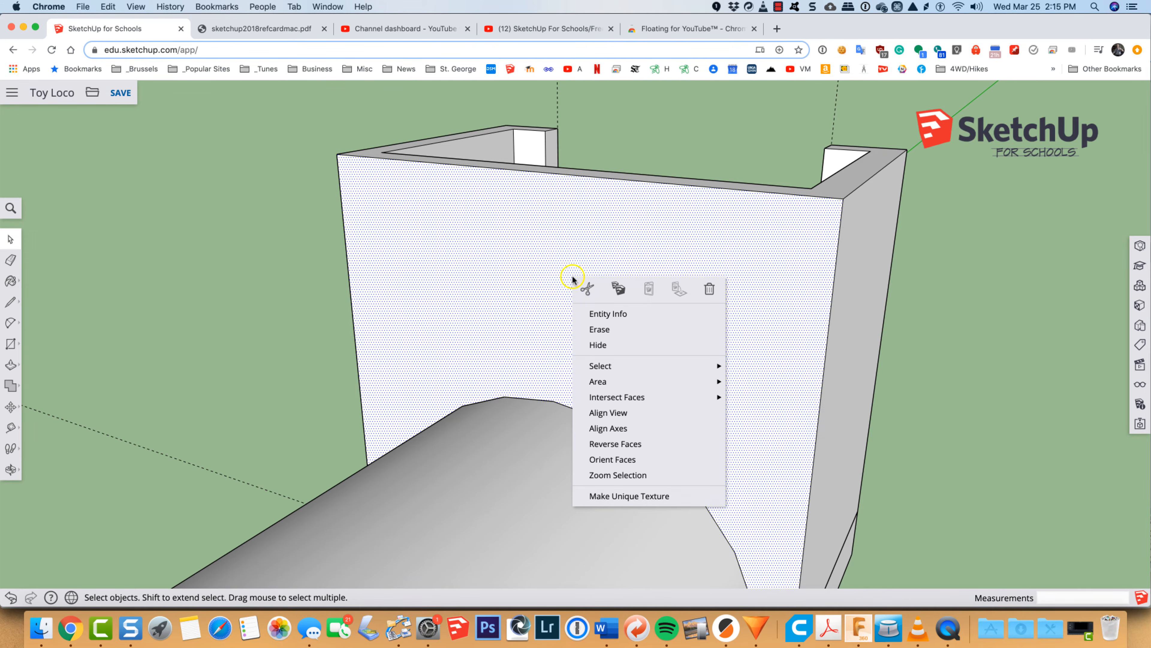
{"action": "left_click", "coordinate": [607, 414]}
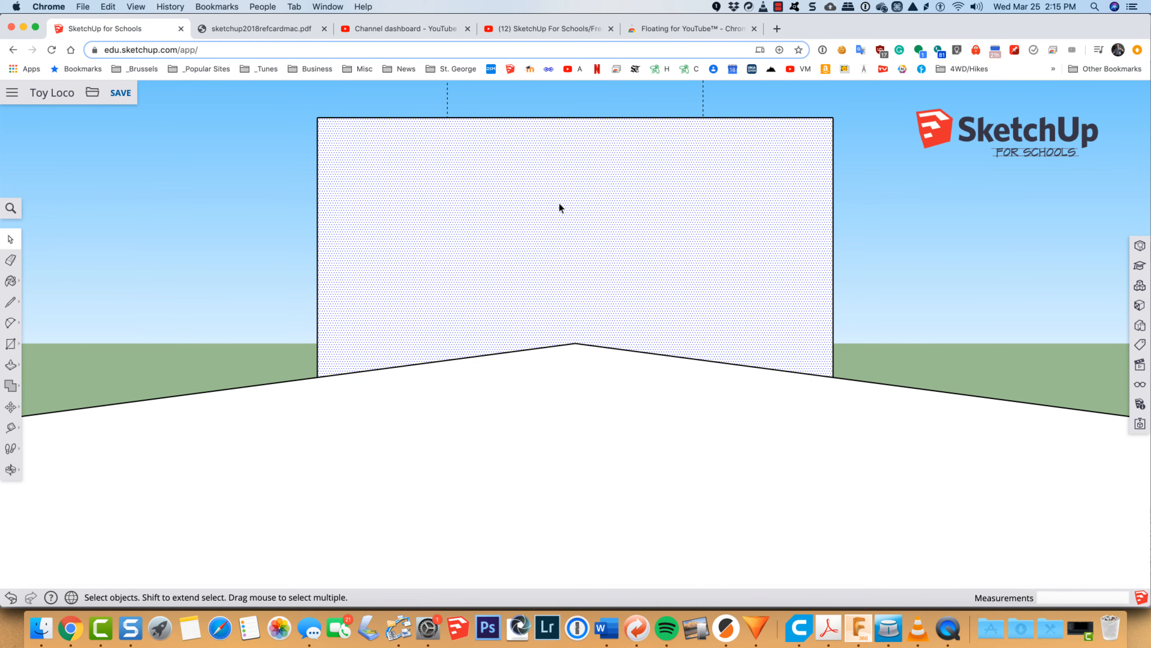
Step: Place vertical guides 5/16 inch in from the left and right edges of the cab's front wall
{"action": "key", "text": "t"}
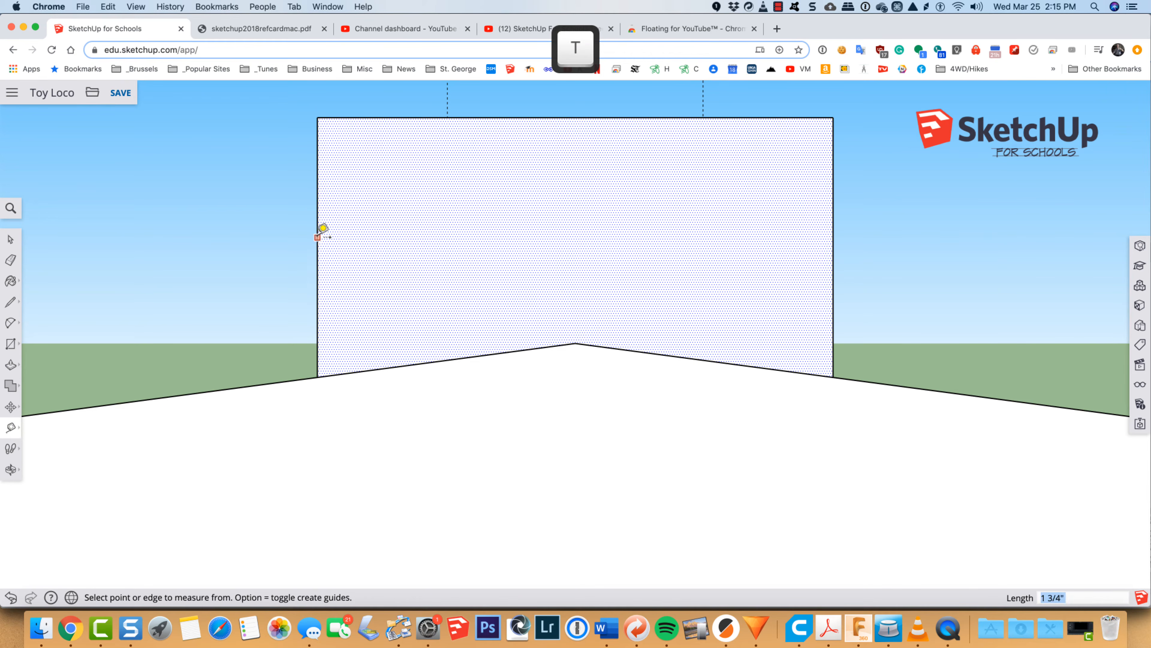
{"action": "left_click", "coordinate": [317, 210]}
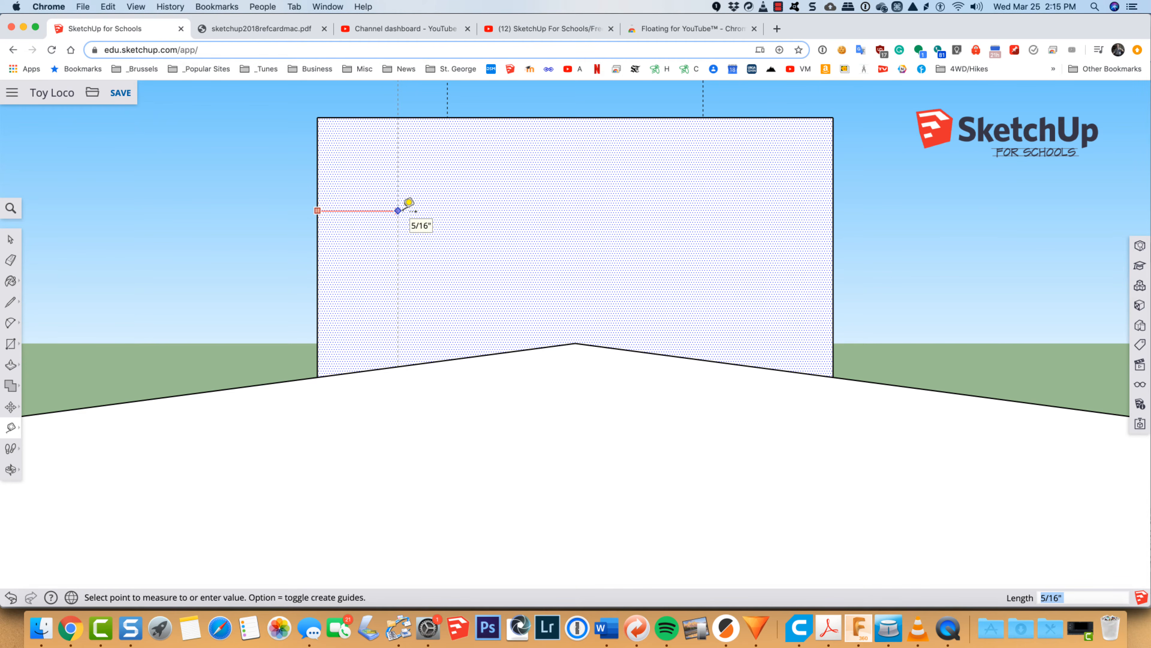
{"action": "left_click", "coordinate": [399, 209]}
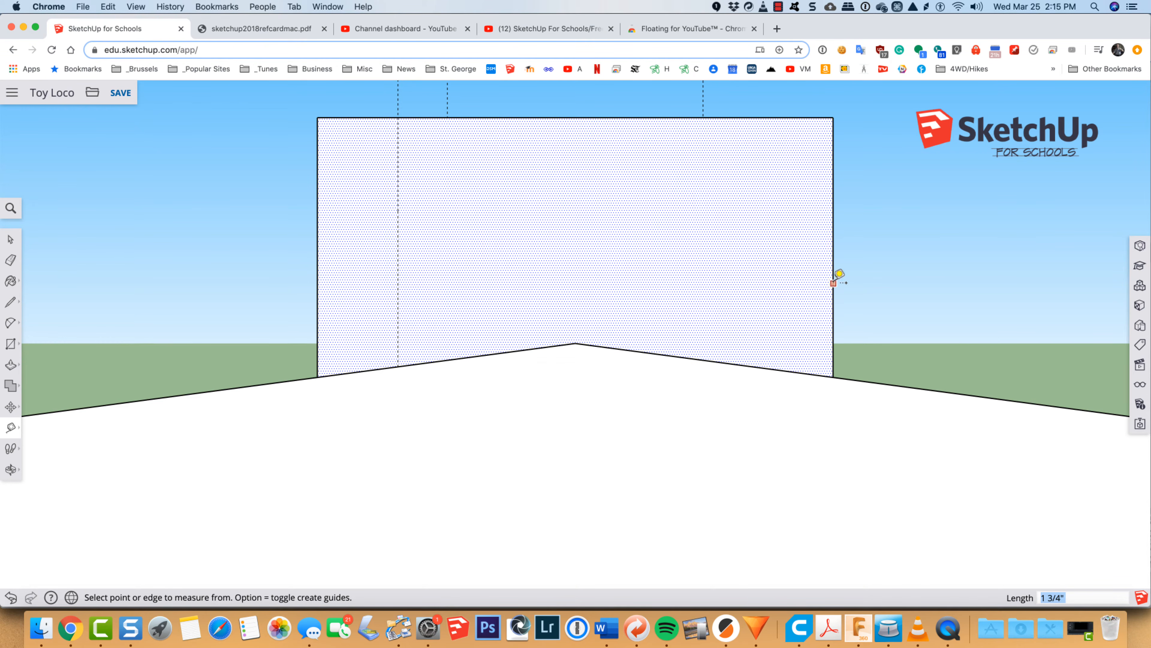
{"action": "left_click", "coordinate": [834, 283]}
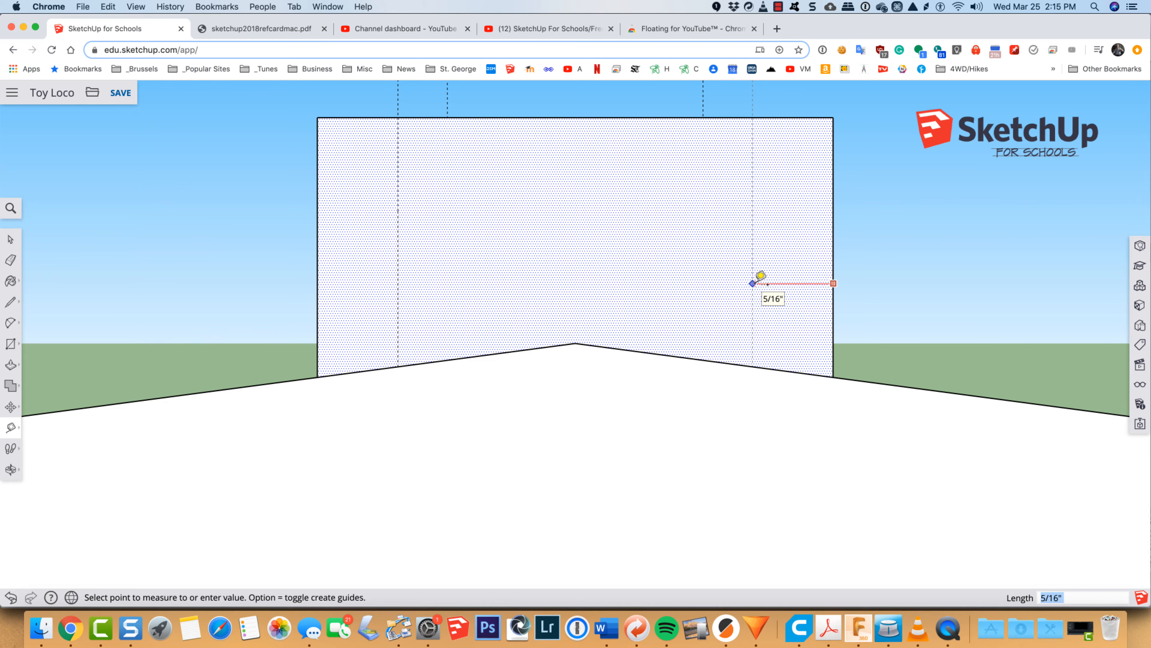
{"action": "left_click", "coordinate": [753, 283]}
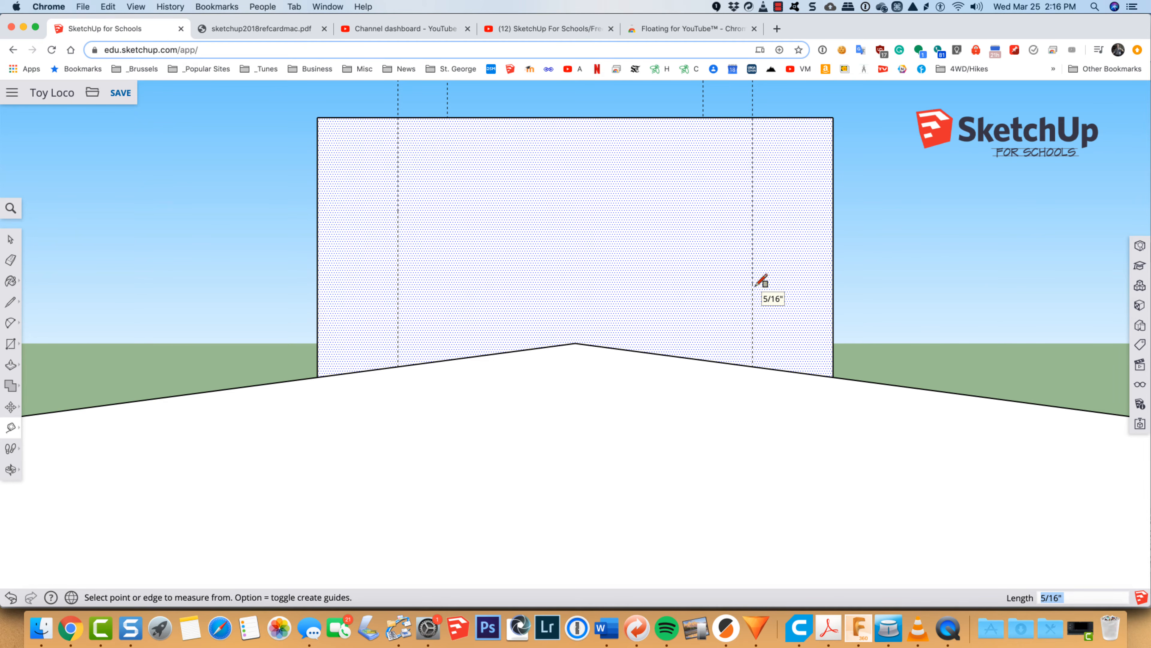
Step: Draw a rectangle 1 3/8 inches wide and about 11/16 inch high between the guides, starting at the front wall's upper edge
{"action": "key", "text": "r"}
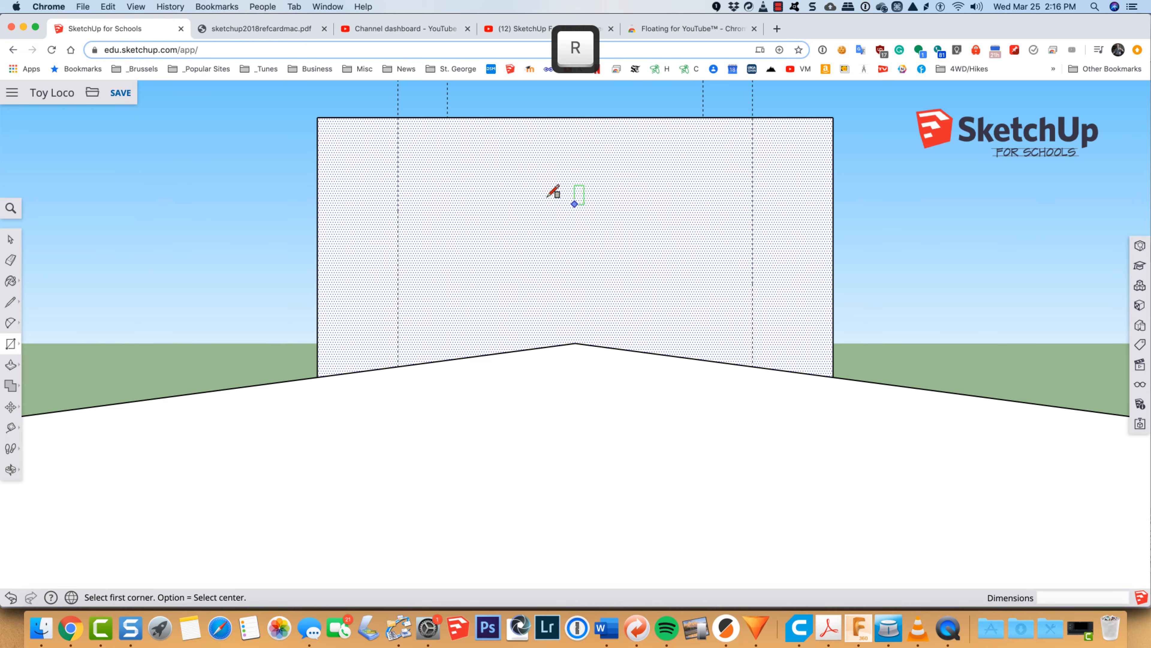
{"action": "left_click", "coordinate": [398, 117]}
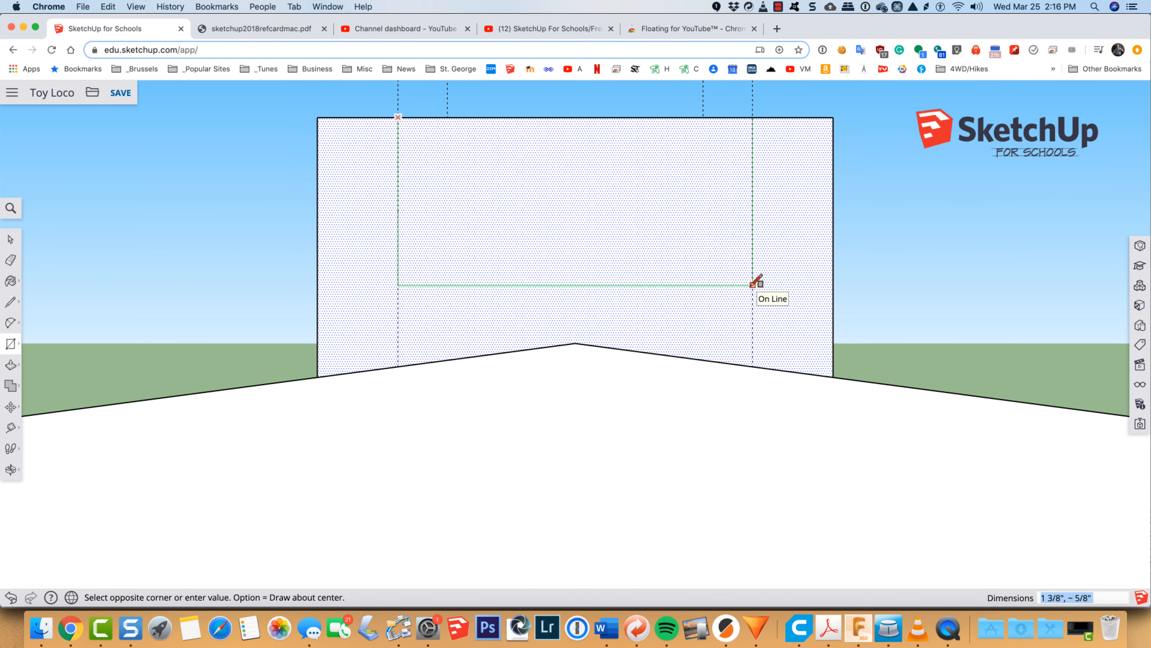
{"action": "left_click", "coordinate": [753, 291]}
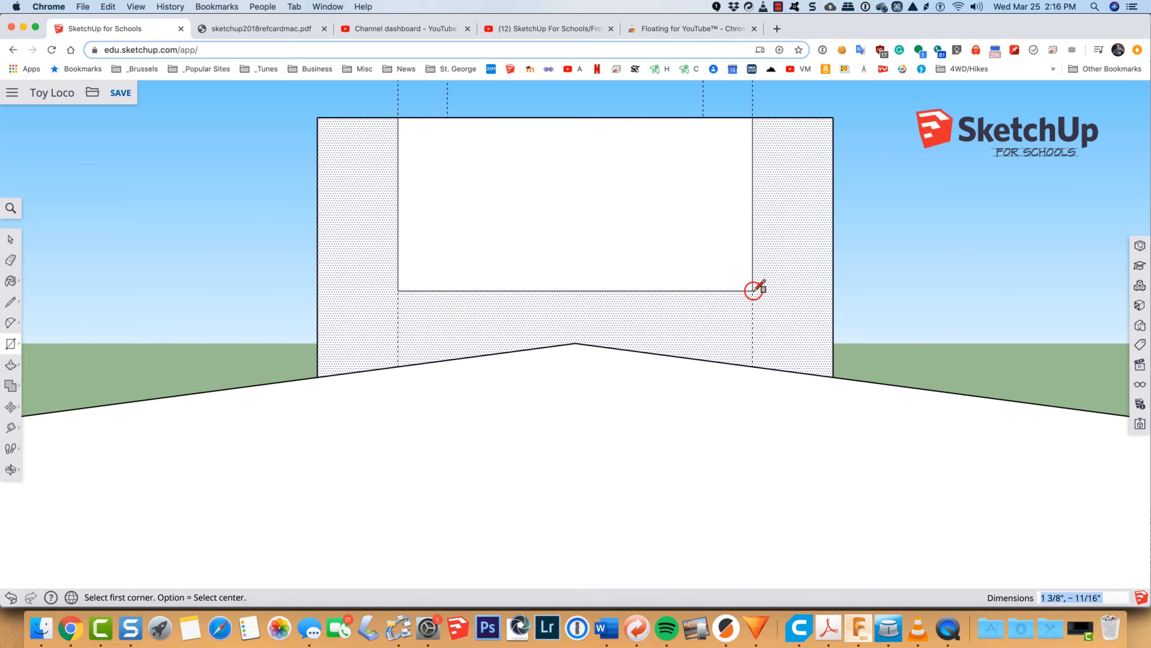
Step: Push the front wall's rectangle in 1/8 inch through the wall to cut an open window notch
{"action": "key", "text": "o"}
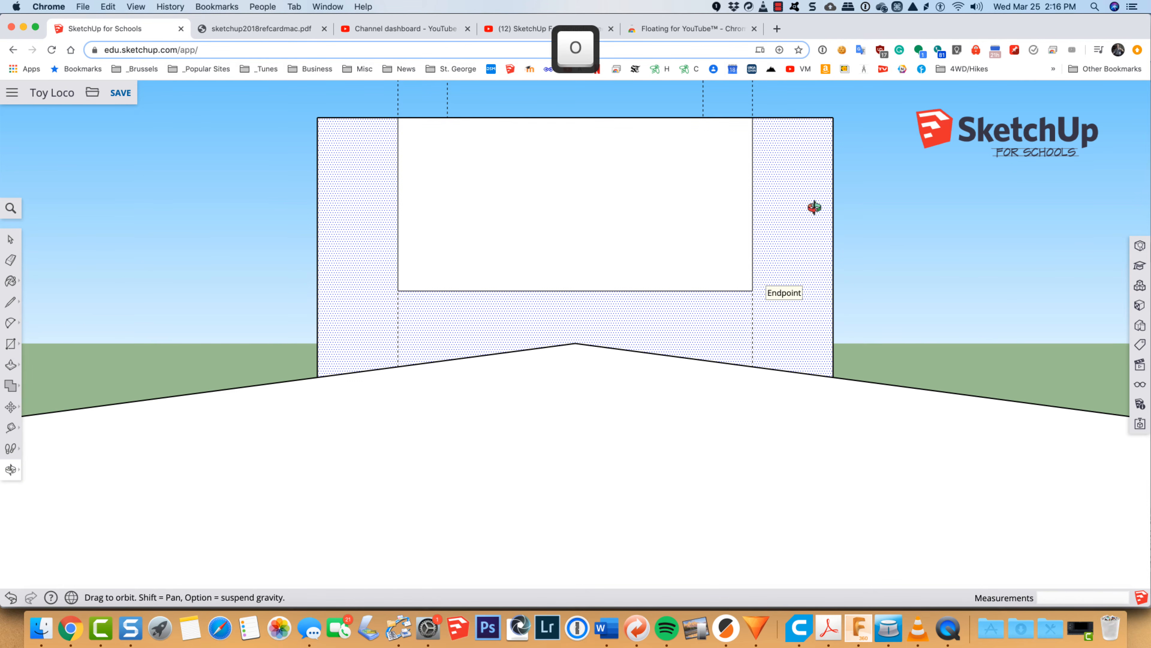
{"action": "left_click_drag", "start_coordinate": [814, 212], "coordinate": [507, 426]}
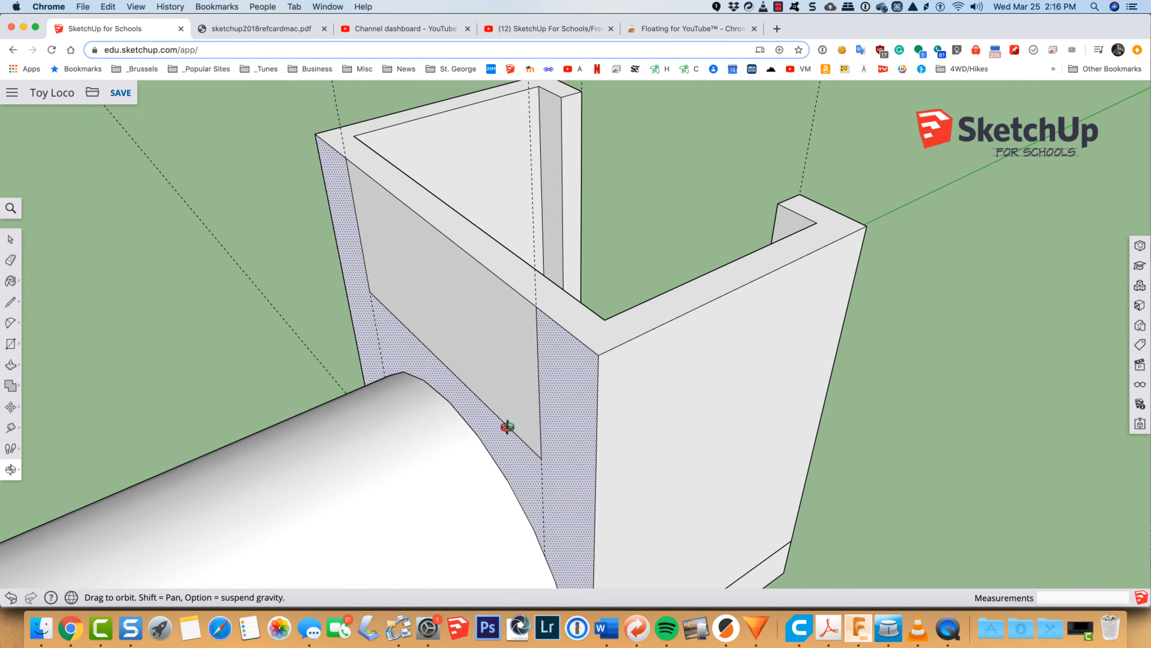
{"action": "key", "text": "p"}
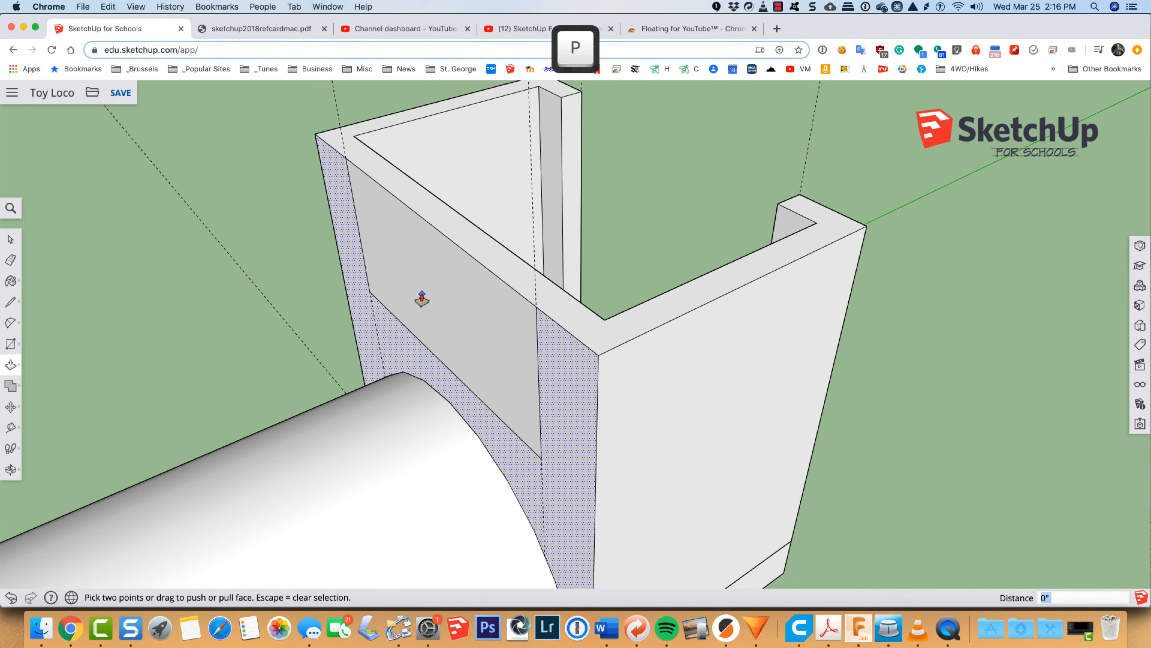
{"action": "left_click_drag", "start_coordinate": [422, 294], "coordinate": [442, 292]}
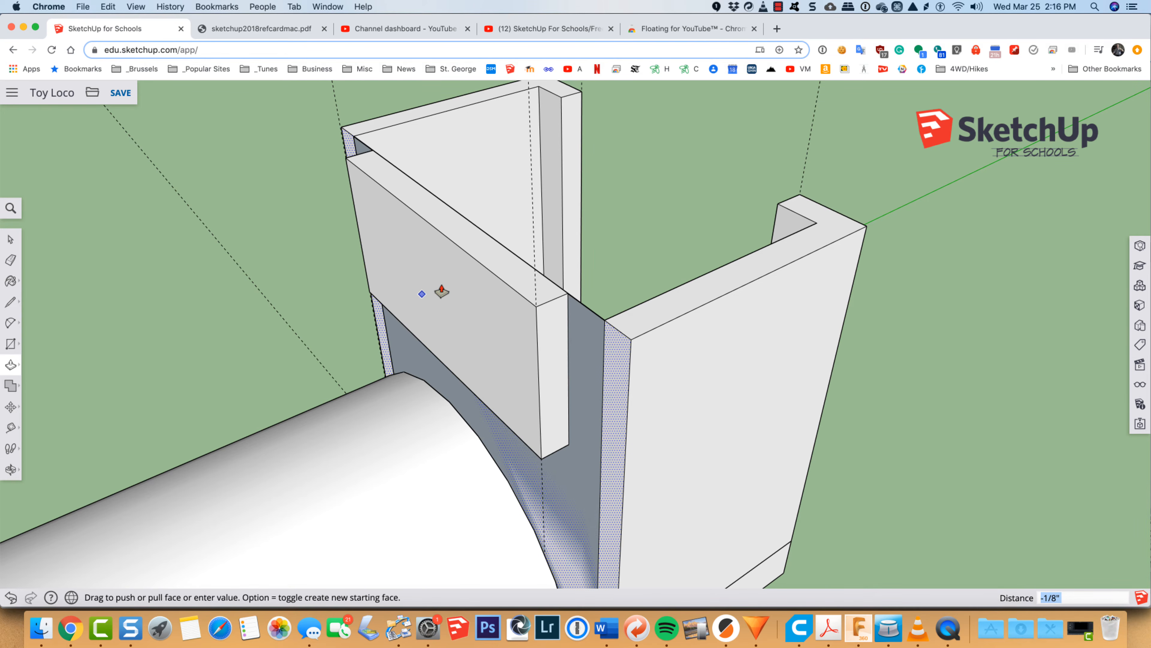
{"action": "key", "text": "Escape"}
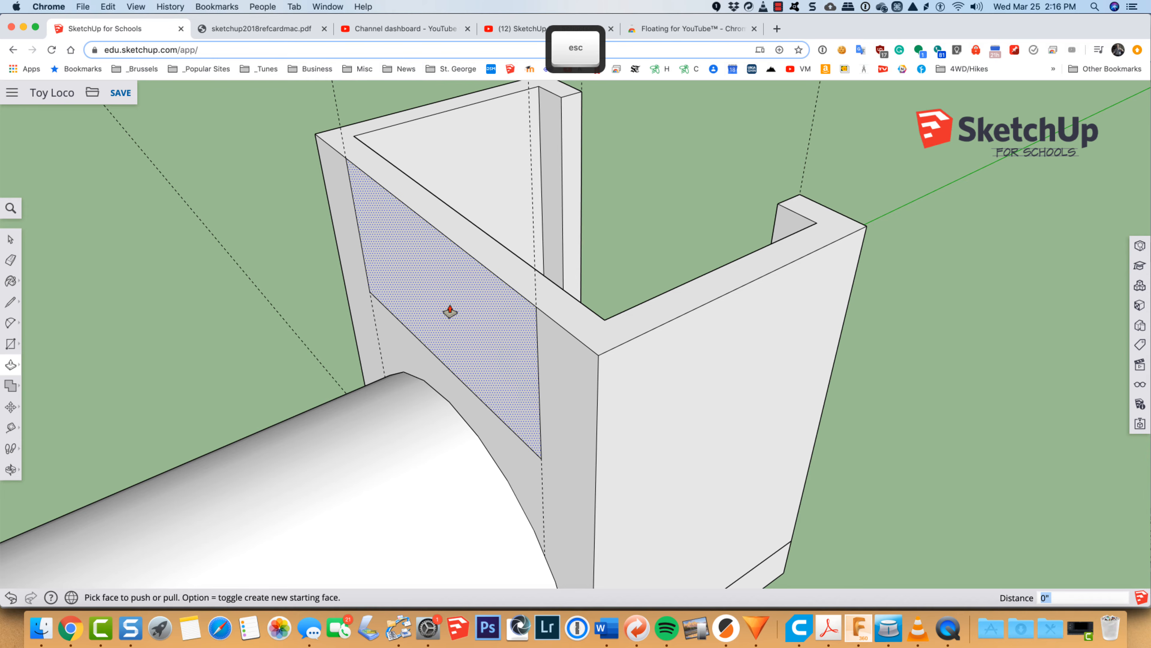
{"action": "left_click", "coordinate": [454, 304]}
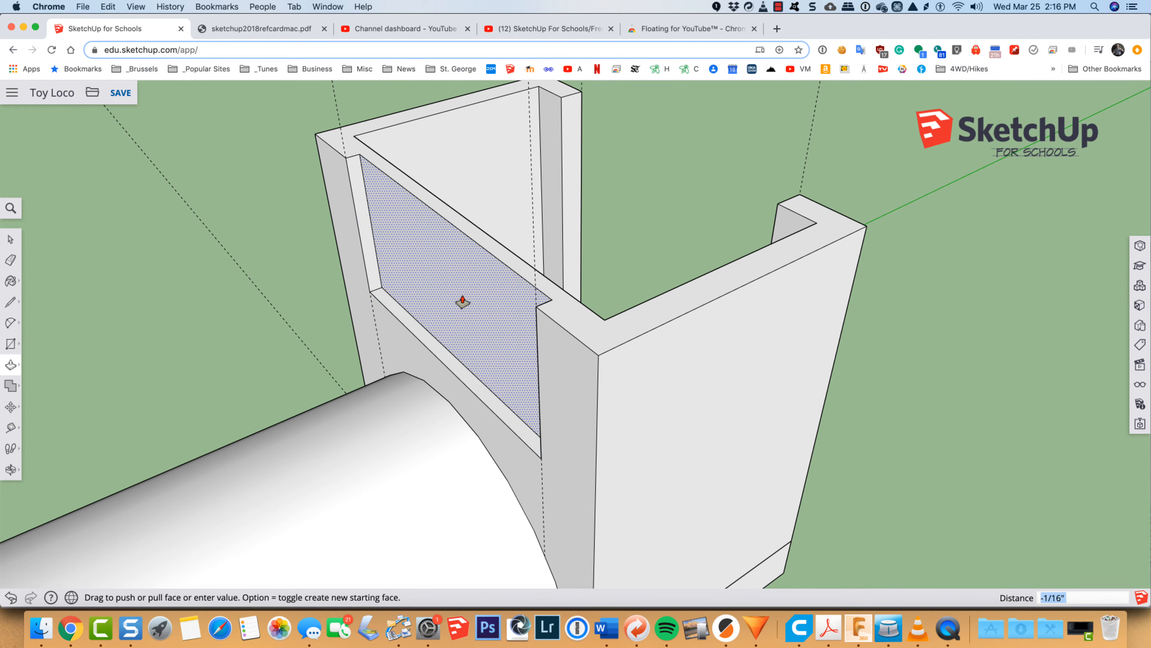
{"action": "left_click", "coordinate": [475, 296]}
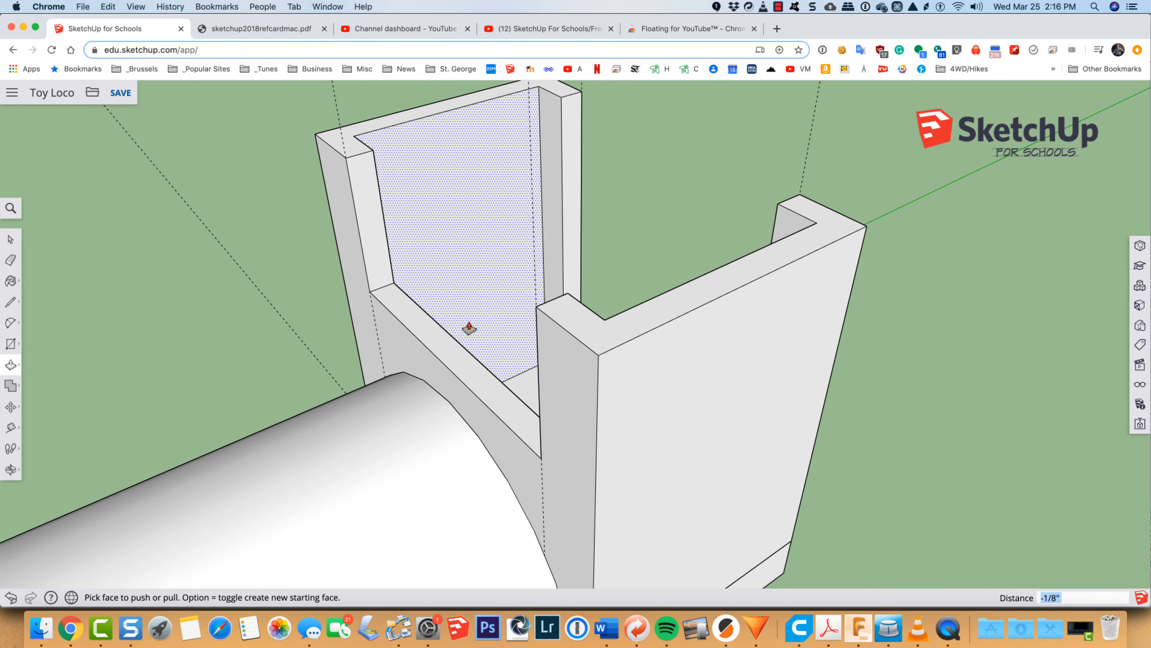
Step: Turn on X-ray face transparency and look through the cab's near side wall to the opposite wall
{"action": "key", "text": "o"}
{"action": "left_click_drag", "start_coordinate": [407, 357], "coordinate": [306, 294]}
{"action": "left_click_drag", "start_coordinate": [826, 392], "coordinate": [727, 356]}
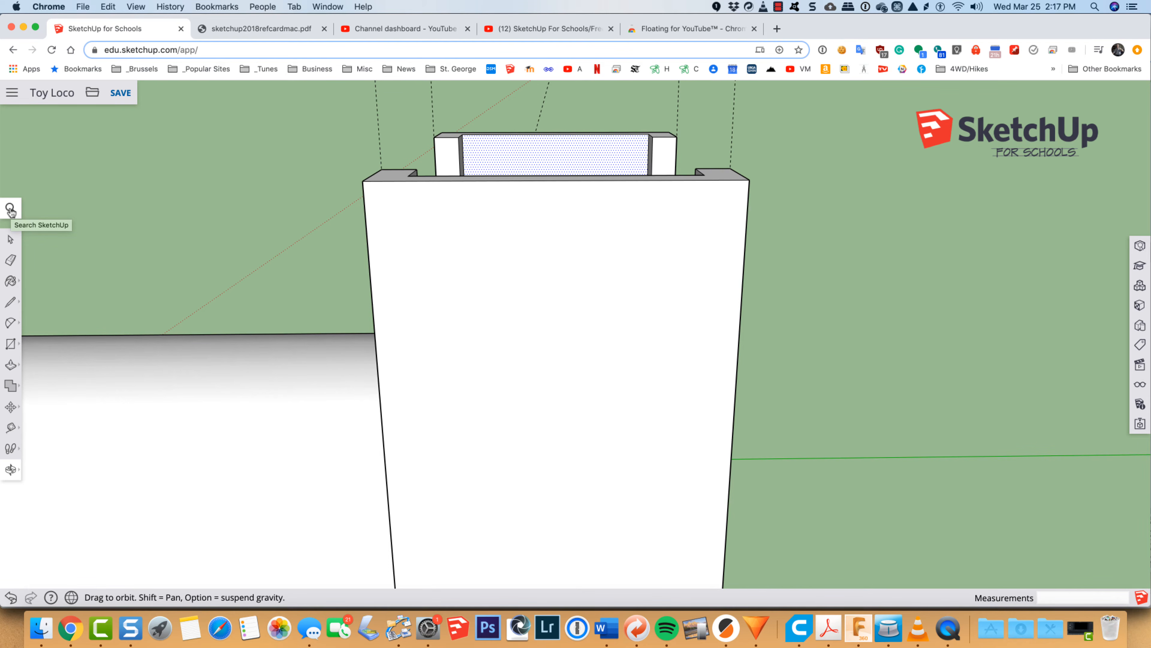
{"action": "left_click", "coordinate": [10, 209]}
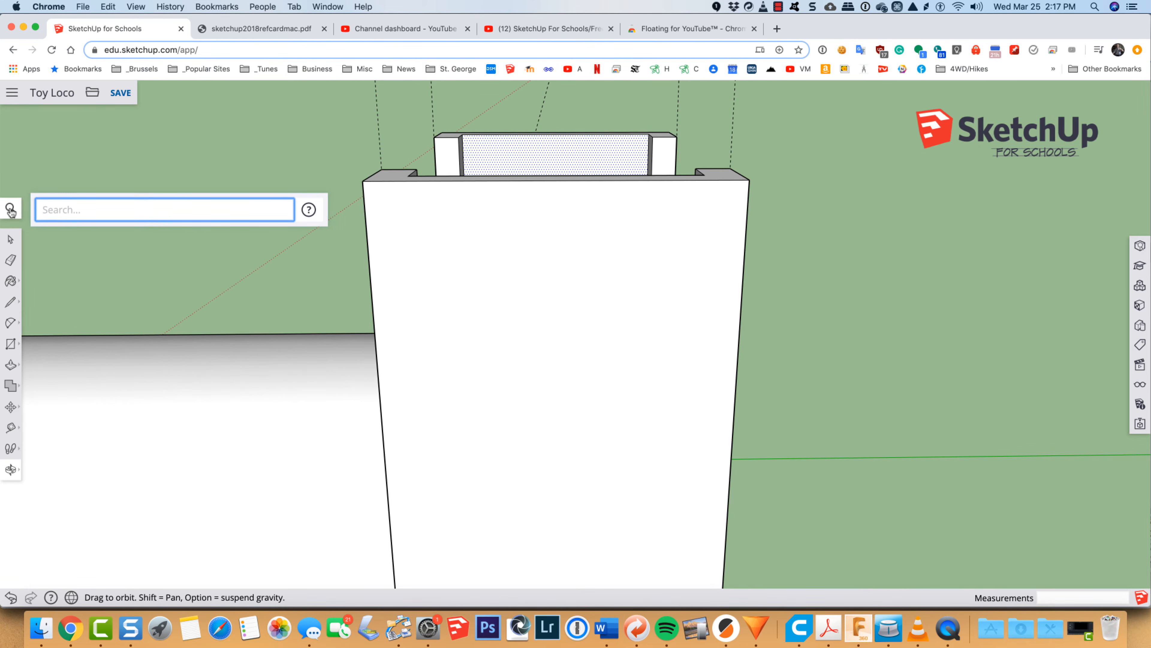
{"action": "type", "text": "x-r"}
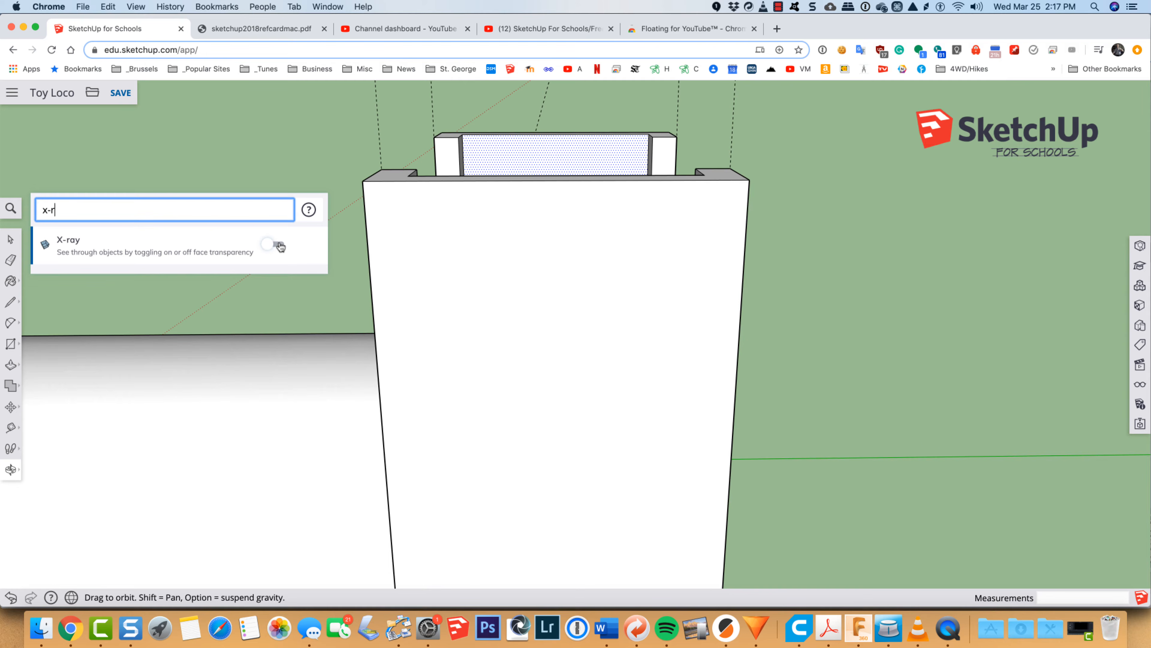
{"action": "left_click", "coordinate": [277, 245]}
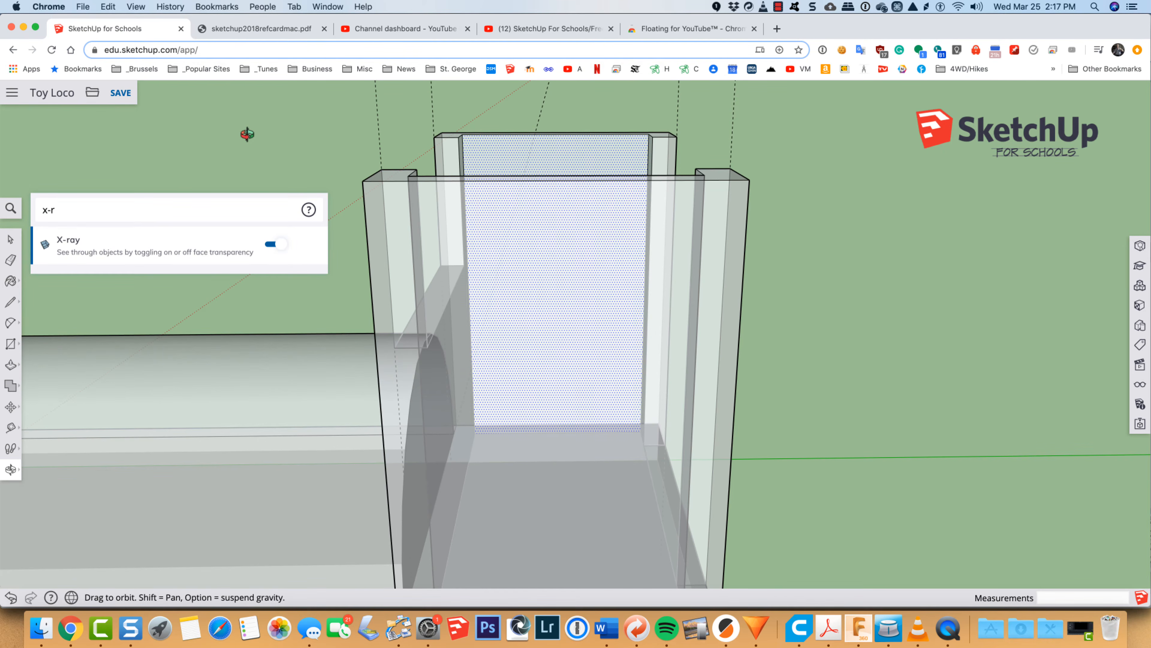
{"action": "key", "text": "space"}
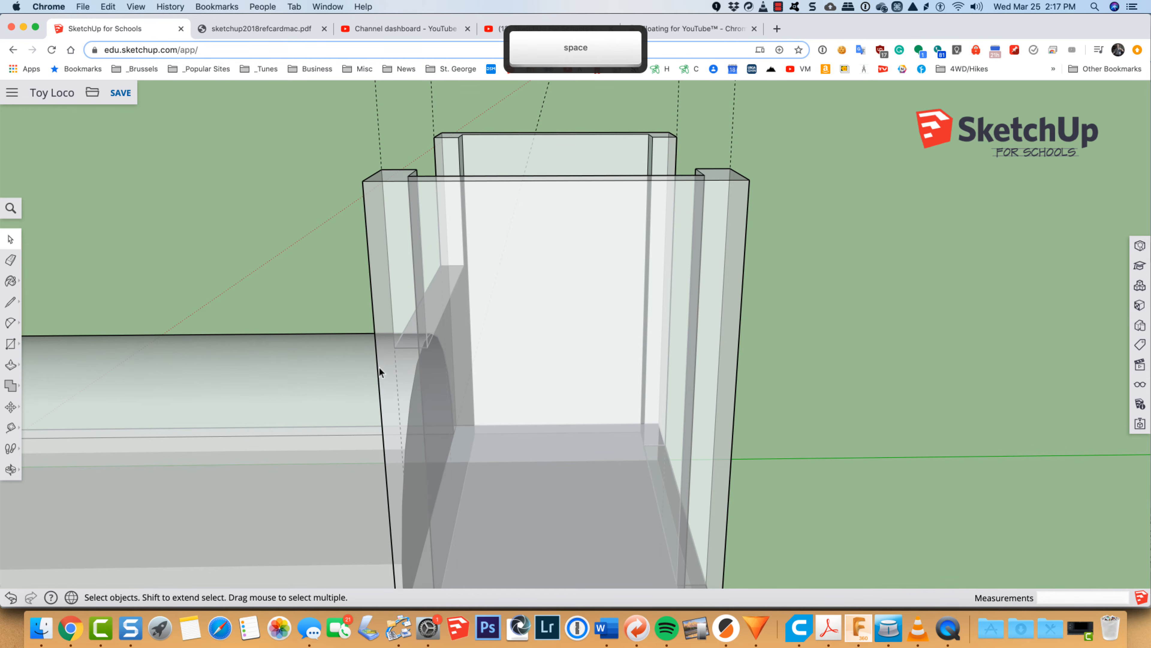
{"action": "key", "text": "o"}
{"action": "left_click_drag", "start_coordinate": [233, 333], "coordinate": [68, 272]}
Step: Turn off X-ray face transparency and align the view squarely to the outer face of the cab's side wall
{"action": "left_click", "coordinate": [11, 209]}
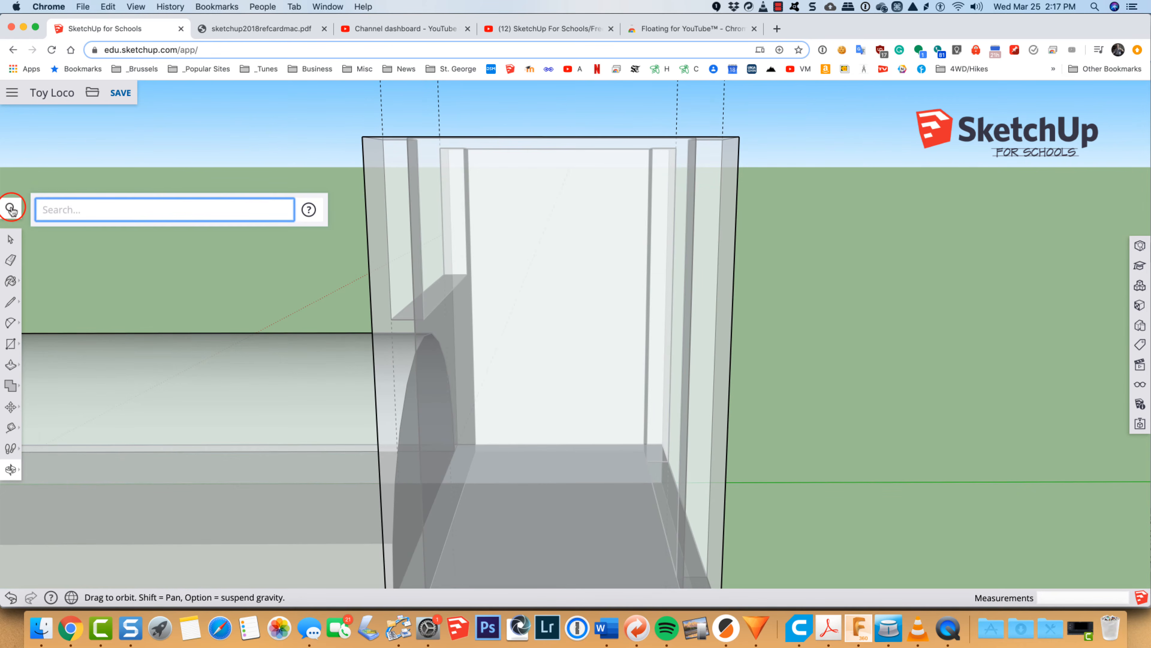
{"action": "type", "text": "x-r"}
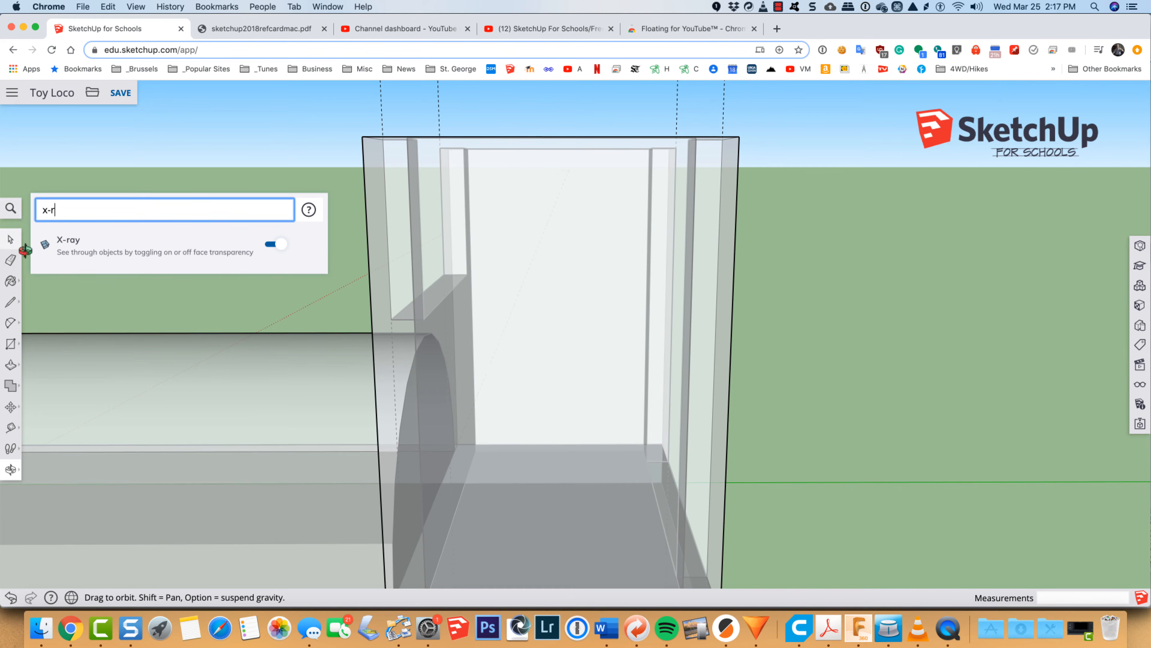
{"action": "left_click", "coordinate": [270, 245]}
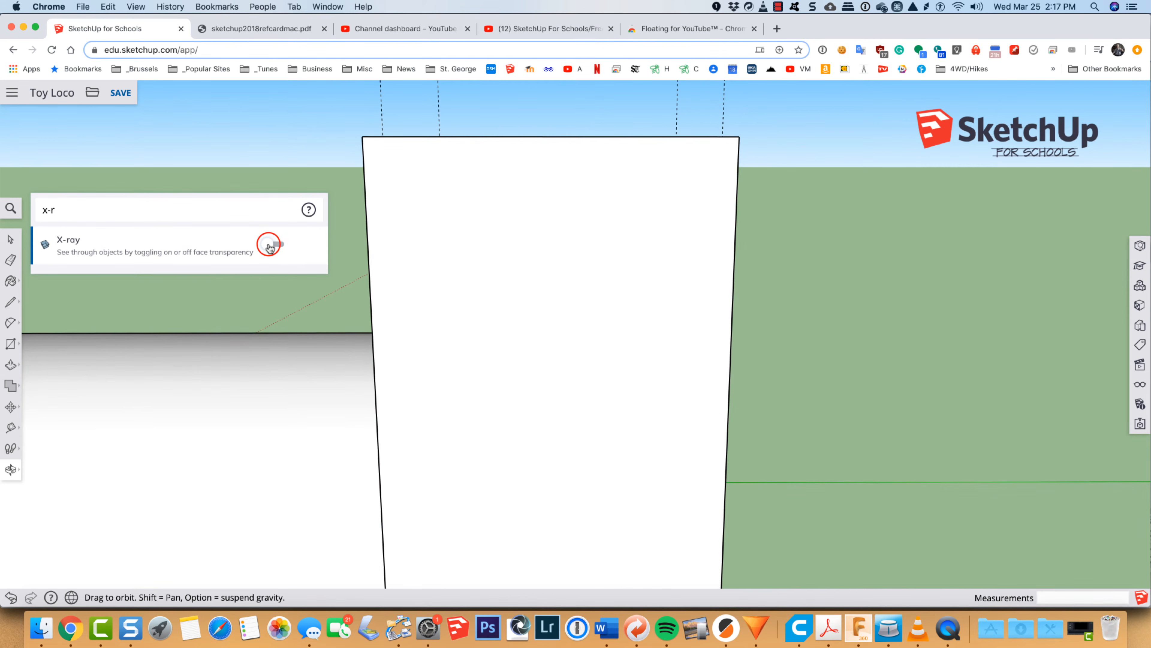
{"action": "key", "text": "space"}
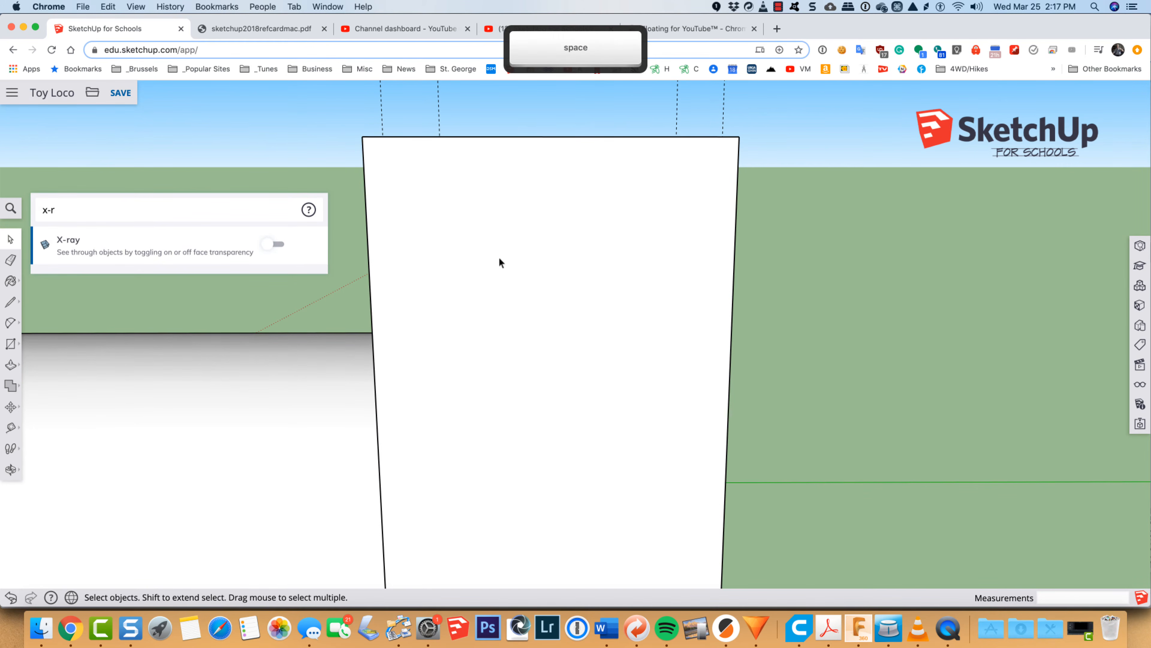
{"action": "right_click", "coordinate": [499, 258]}
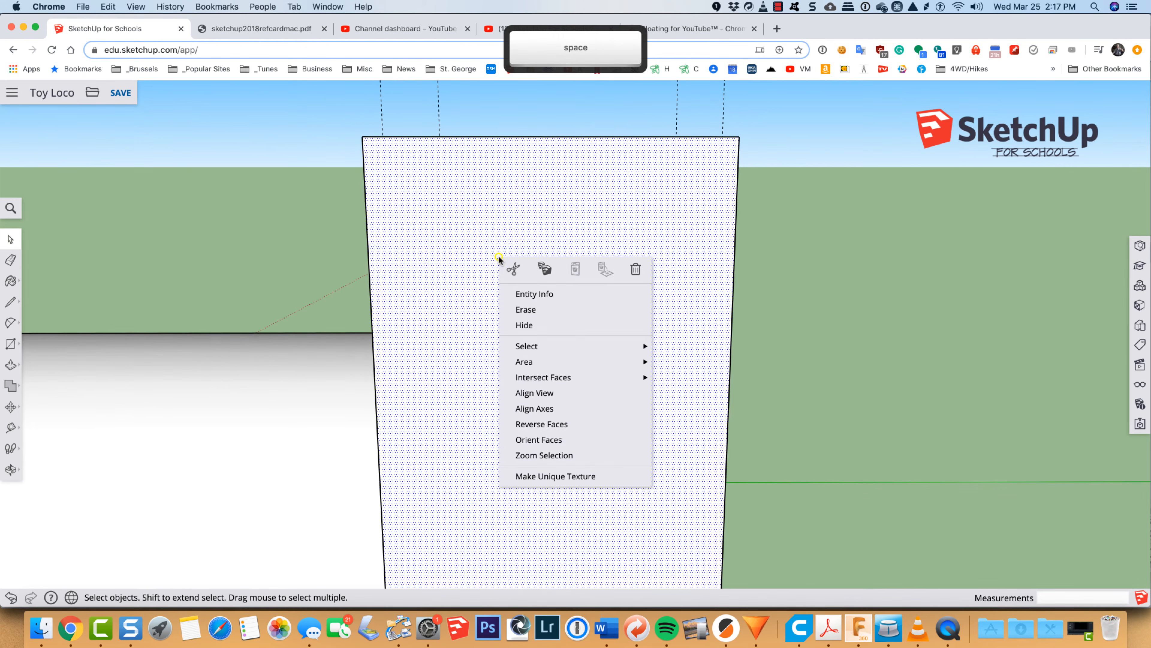
{"action": "left_click", "coordinate": [529, 393]}
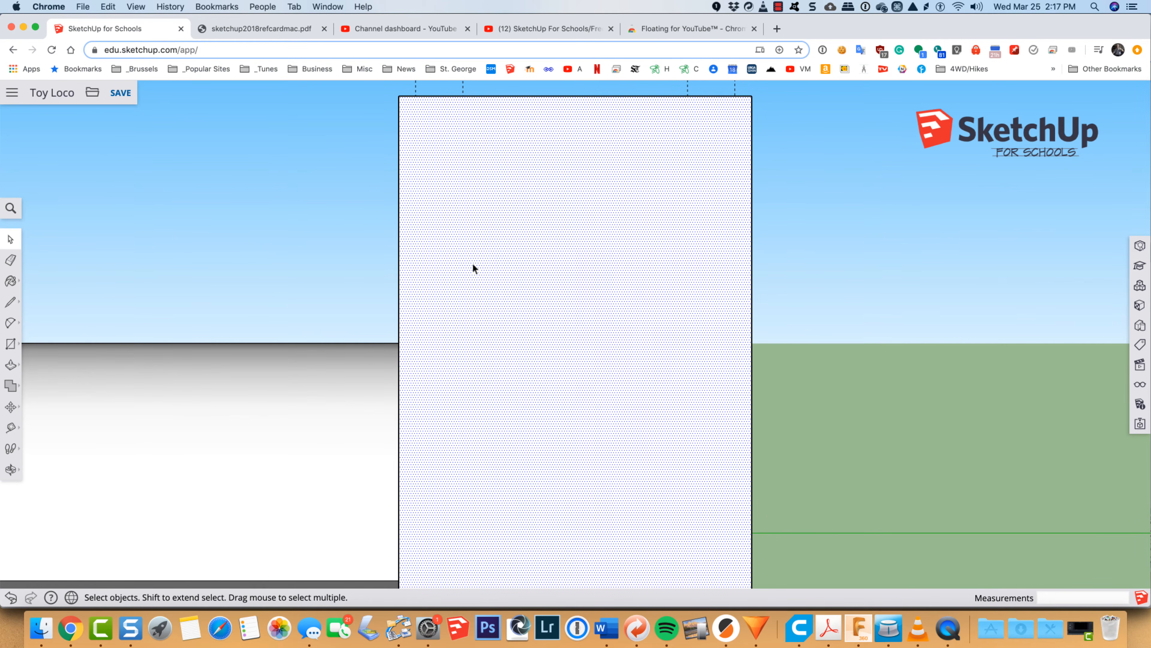
Step: Place a vertical guide 5/8 inch in from the side wall's edge, through the midpoint of its upper edge
{"action": "key", "text": "t"}
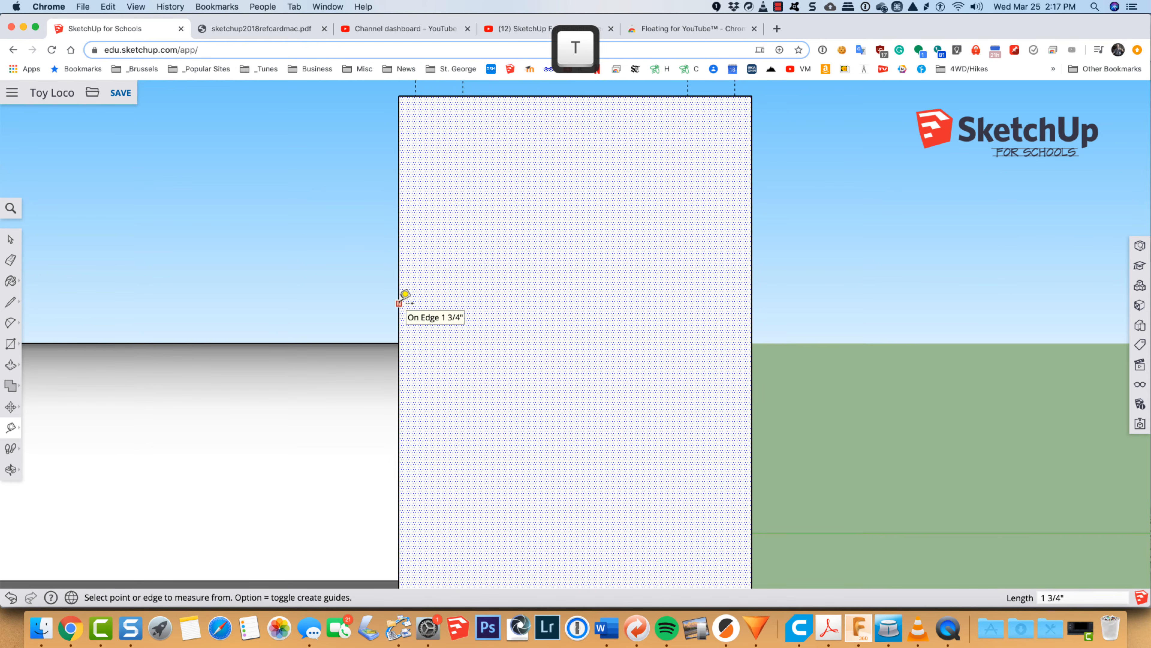
{"action": "left_click", "coordinate": [399, 303]}
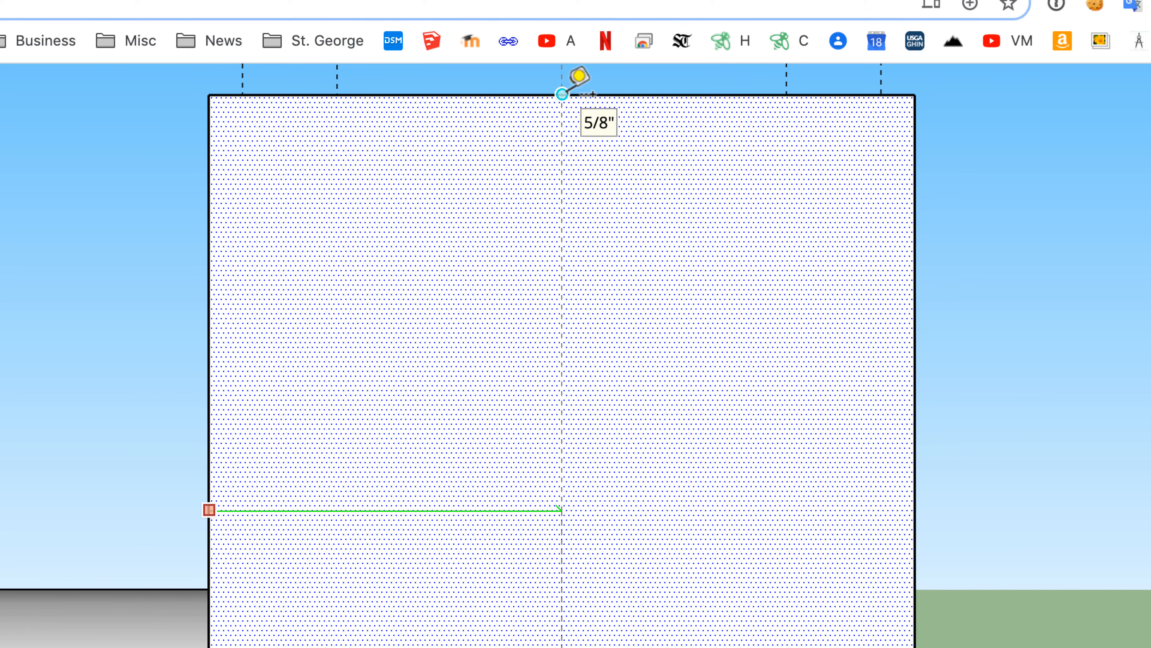
{"action": "left_click", "coordinate": [562, 94]}
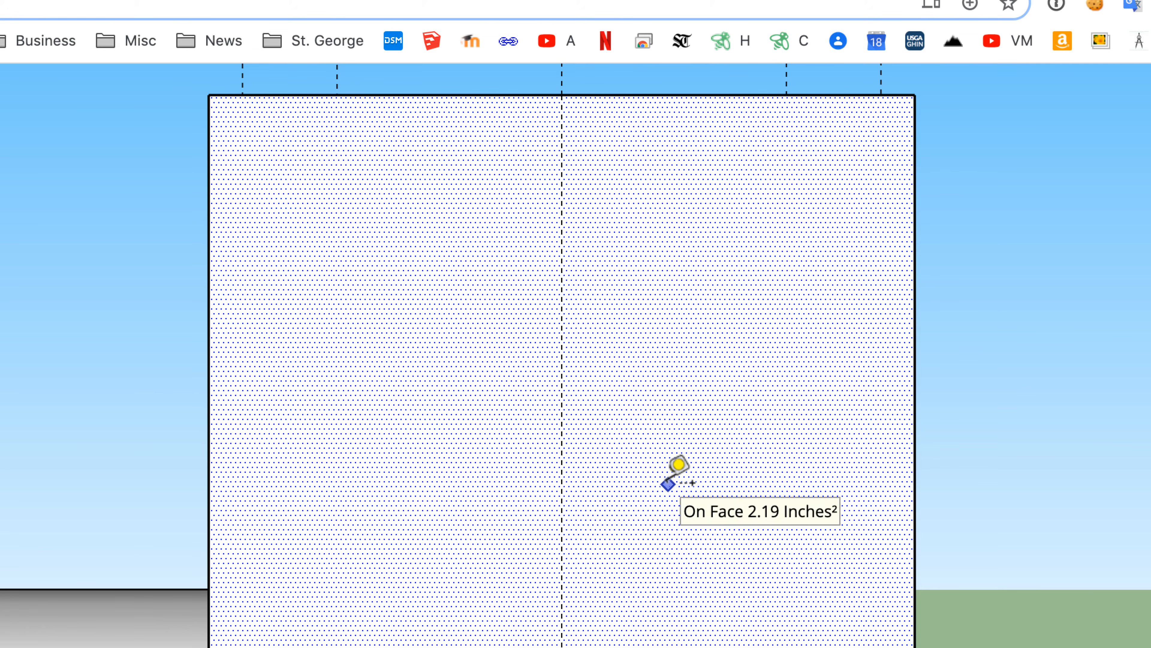
Step: Draw a circle of 5/16 inch radius centred on the middle guide in the upper half of the side wall
{"action": "key", "text": "c"}
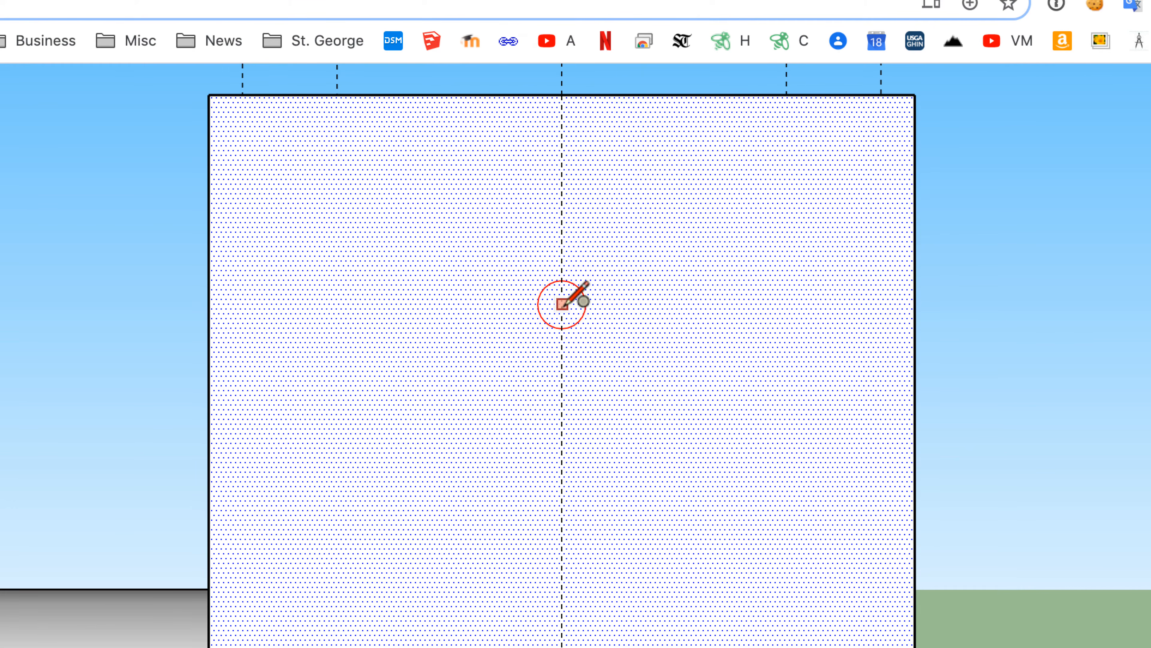
{"action": "left_click", "coordinate": [563, 368]}
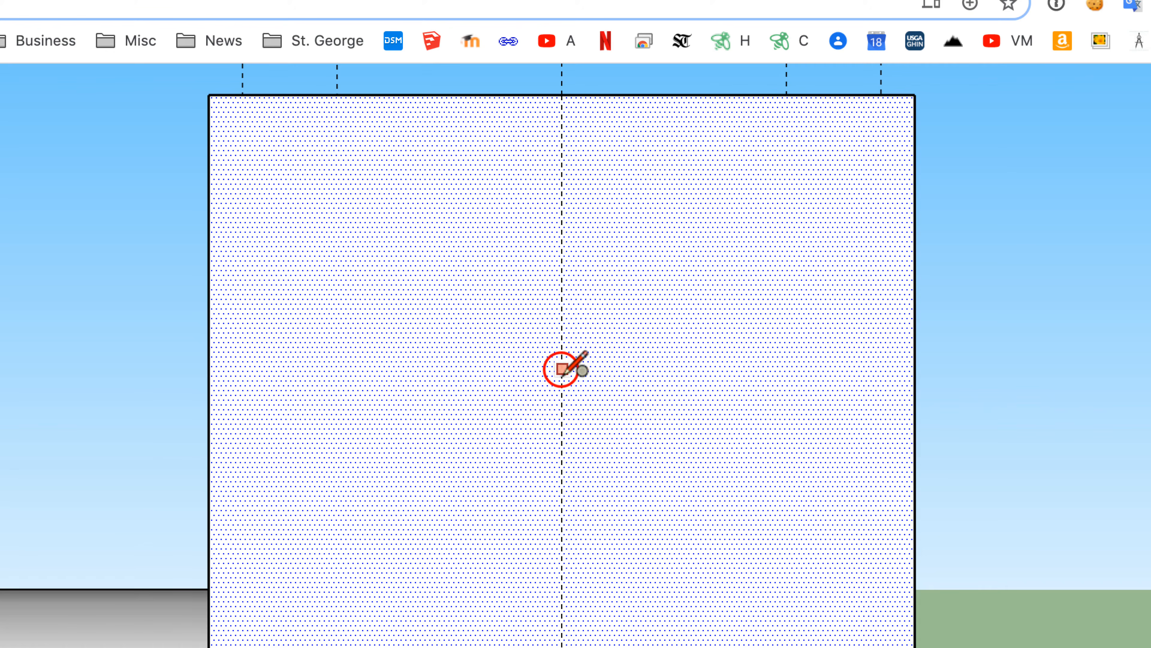
{"action": "left_click", "coordinate": [733, 405]}
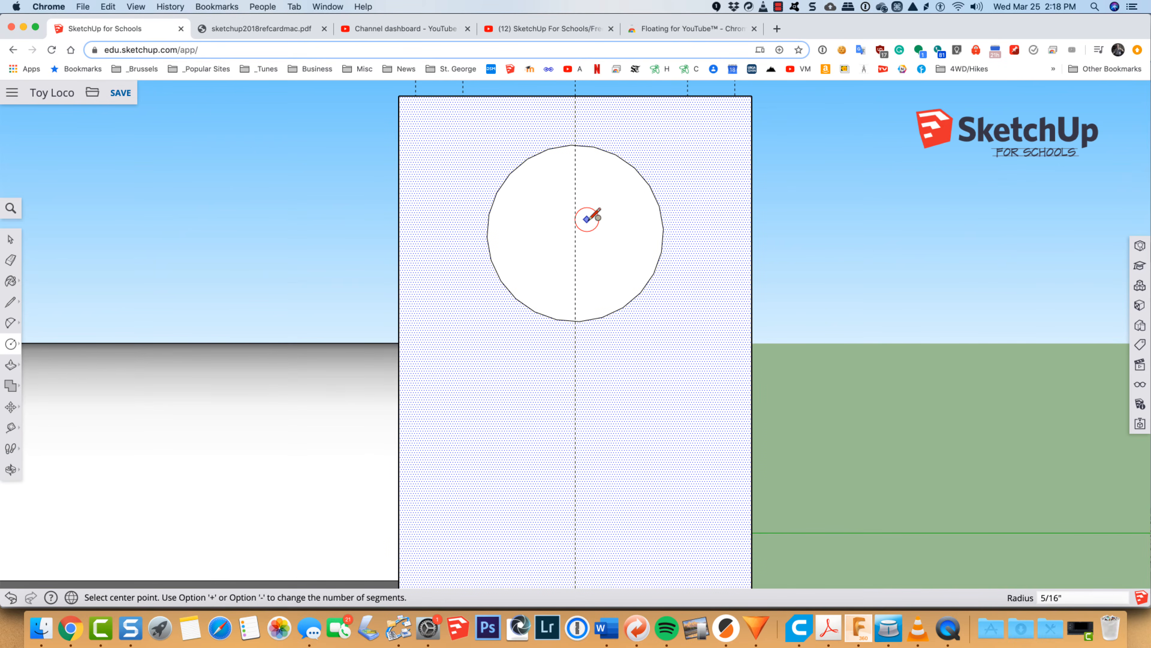
Step: Try to push the circle in 3 1/2 inches across the cab beyond the opposite wall, and undo the push
{"action": "key", "text": "o"}
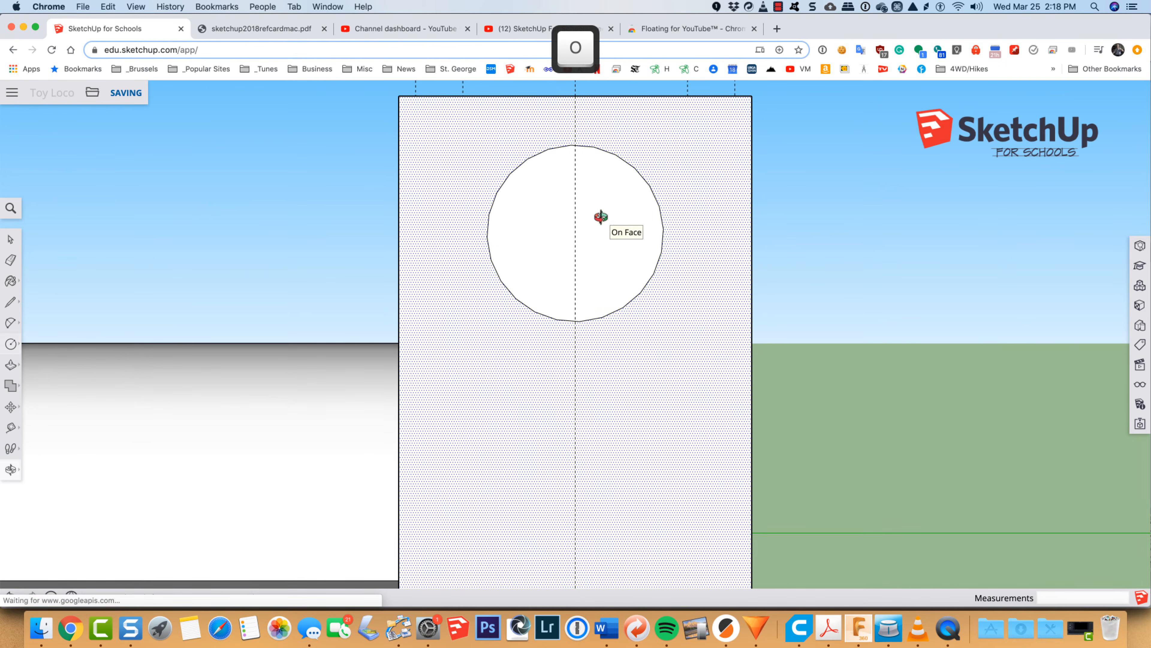
{"action": "left_click_drag", "start_coordinate": [843, 235], "coordinate": [573, 434]}
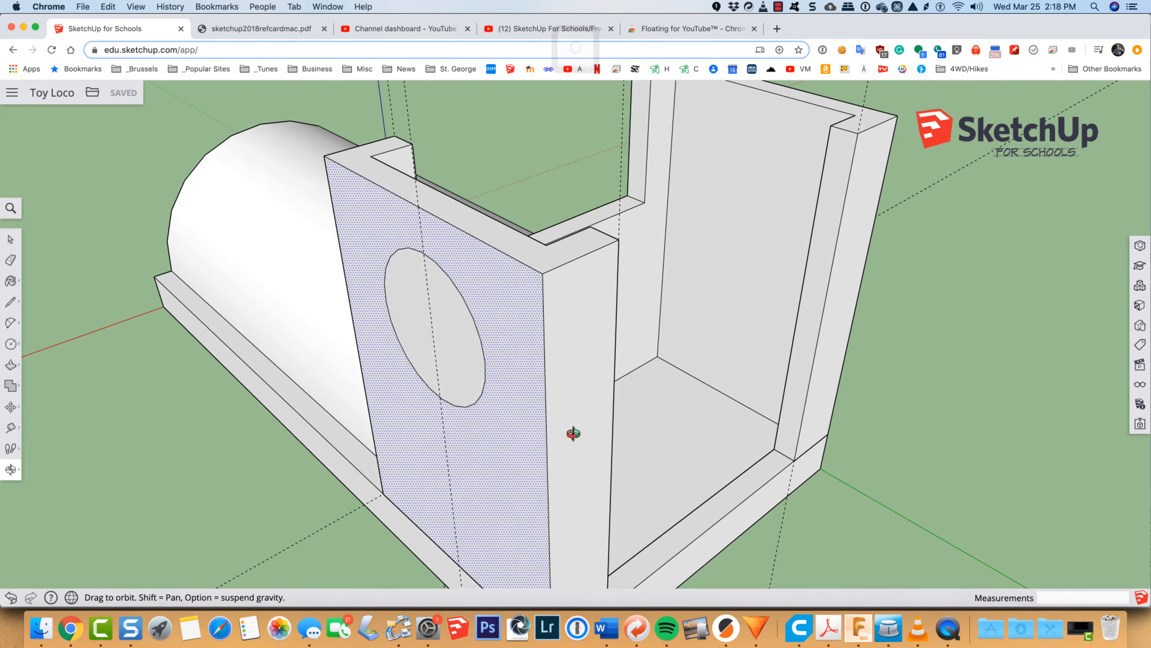
{"action": "key", "text": "space"}
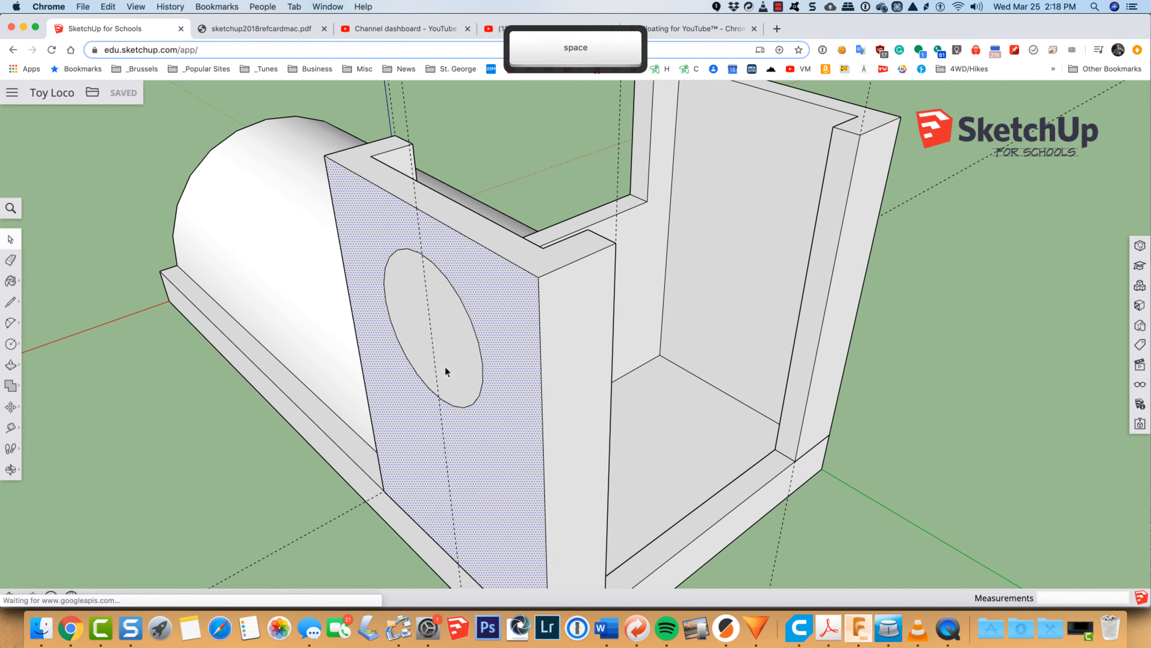
{"action": "left_click", "coordinate": [449, 345]}
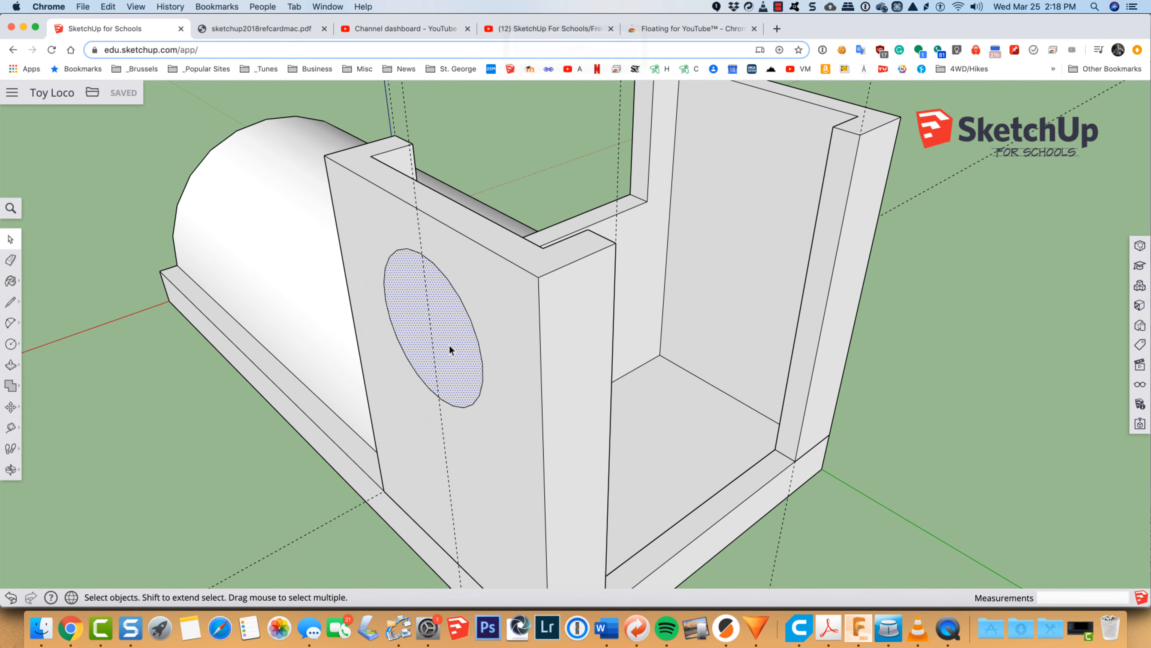
{"action": "key", "text": "p"}
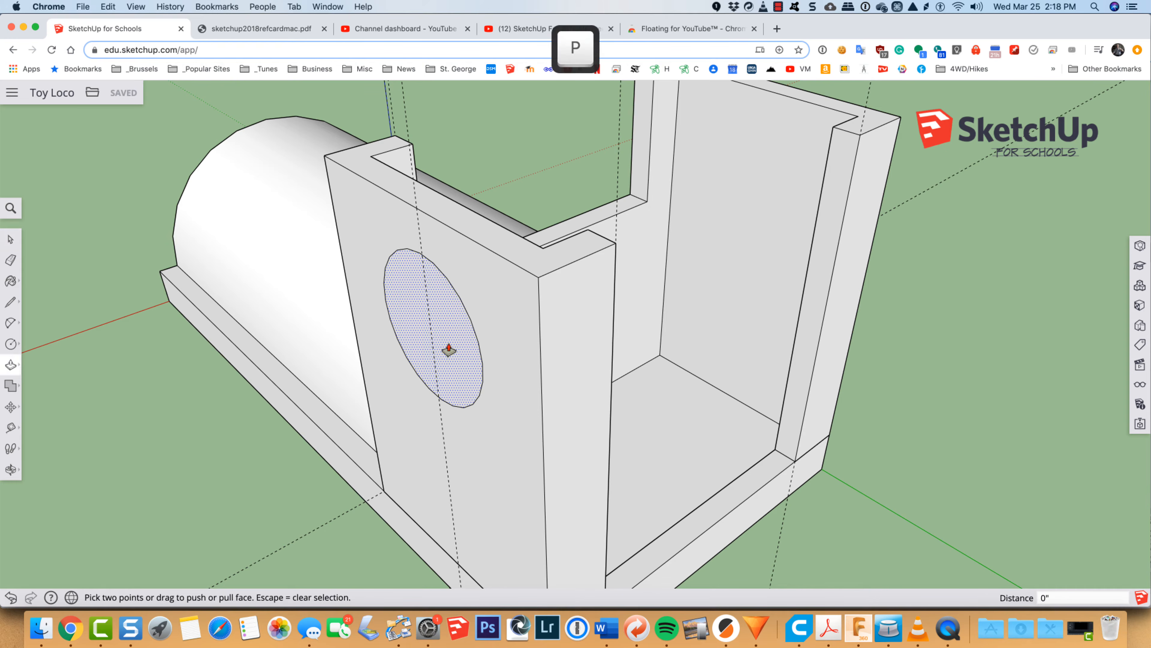
{"action": "left_click", "coordinate": [449, 345]}
{"action": "left_click_drag", "start_coordinate": [507, 321], "coordinate": [940, 139]}
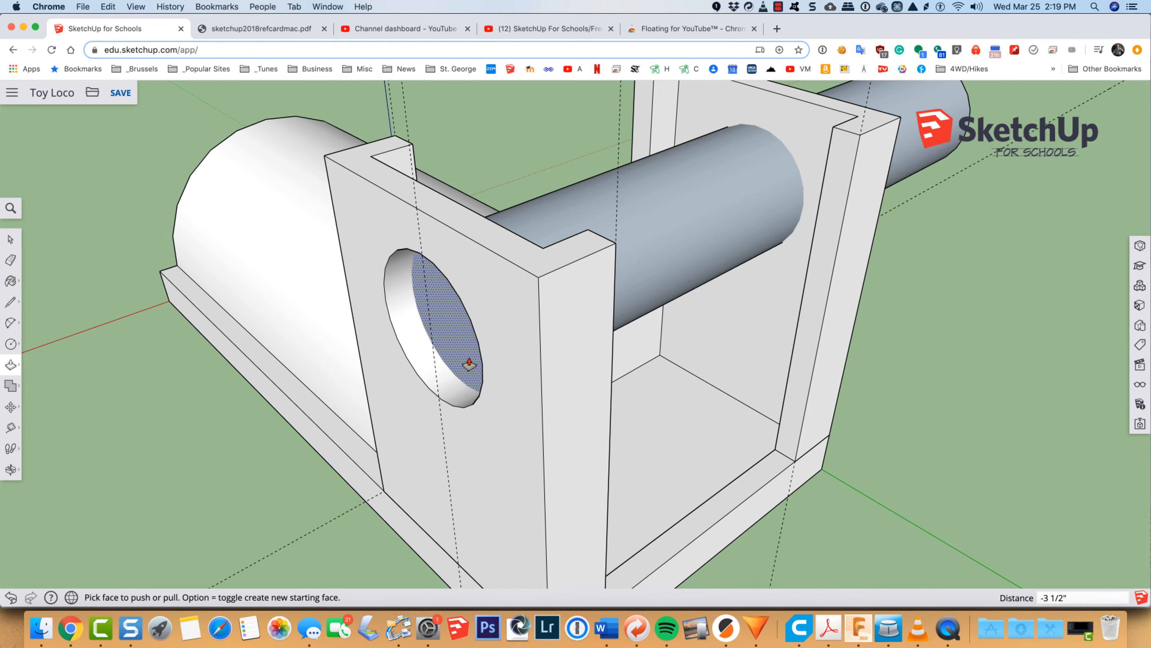
{"action": "key", "text": "super+z"}
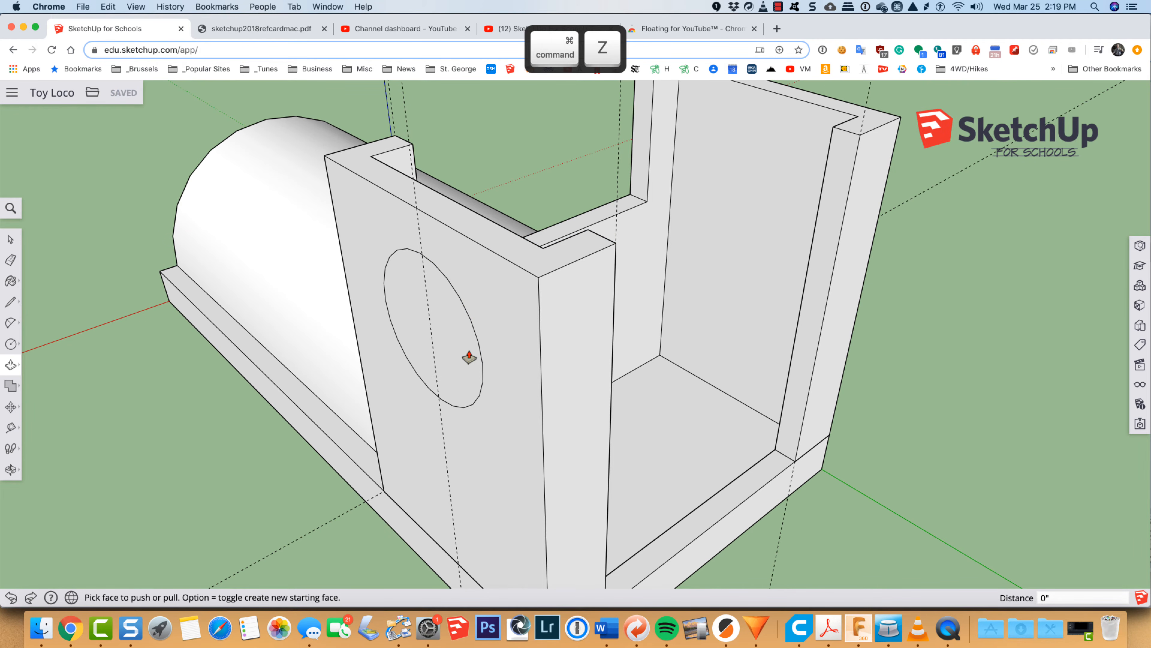
Step: Push the side wall's circle in 1/8 inch through the wall to cut a round window
{"action": "left_click", "coordinate": [446, 350]}
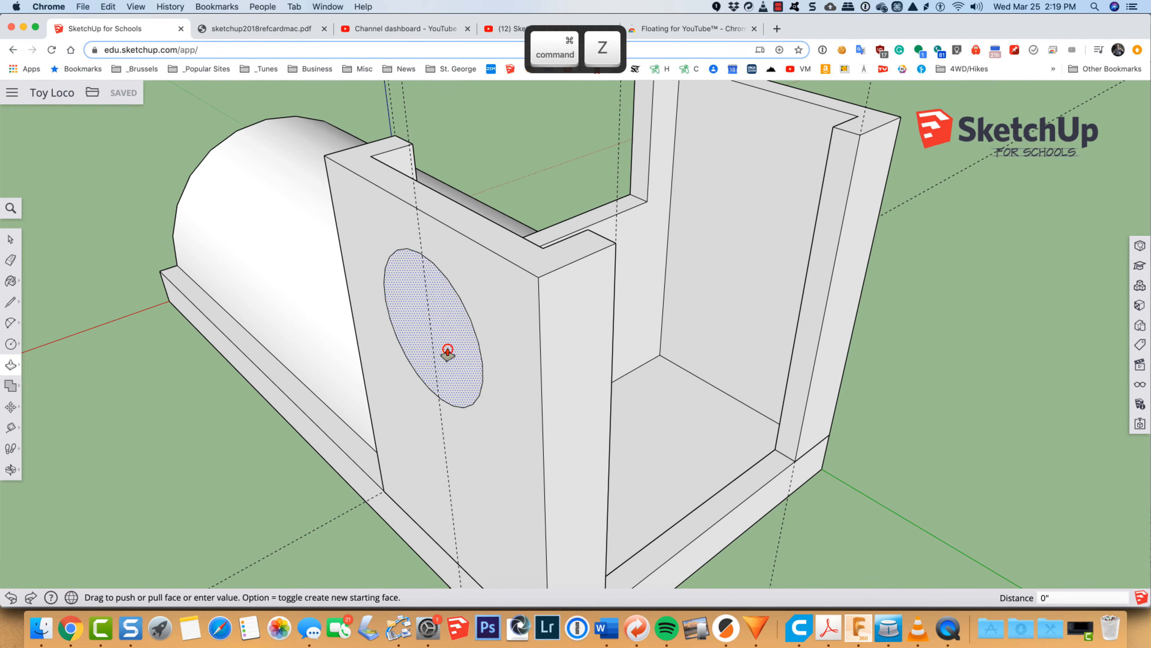
{"action": "left_click", "coordinate": [469, 334]}
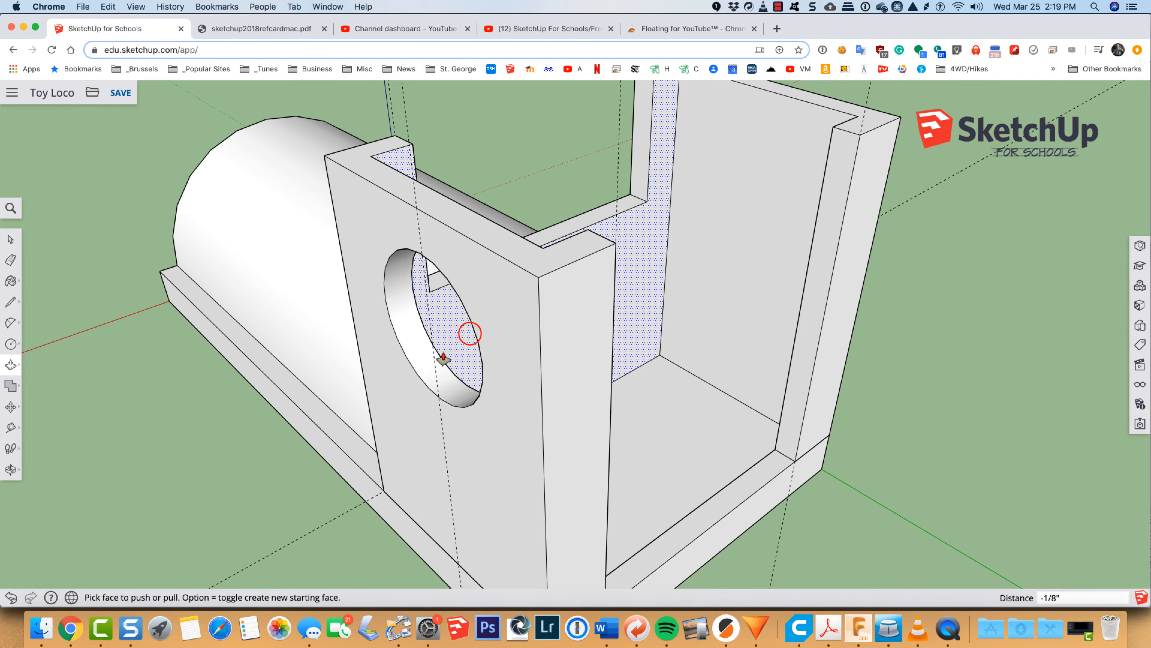
{"action": "key", "text": "o"}
{"action": "left_click_drag", "start_coordinate": [435, 369], "coordinate": [169, 303]}
{"action": "left_click_drag", "start_coordinate": [809, 355], "coordinate": [354, 361]}
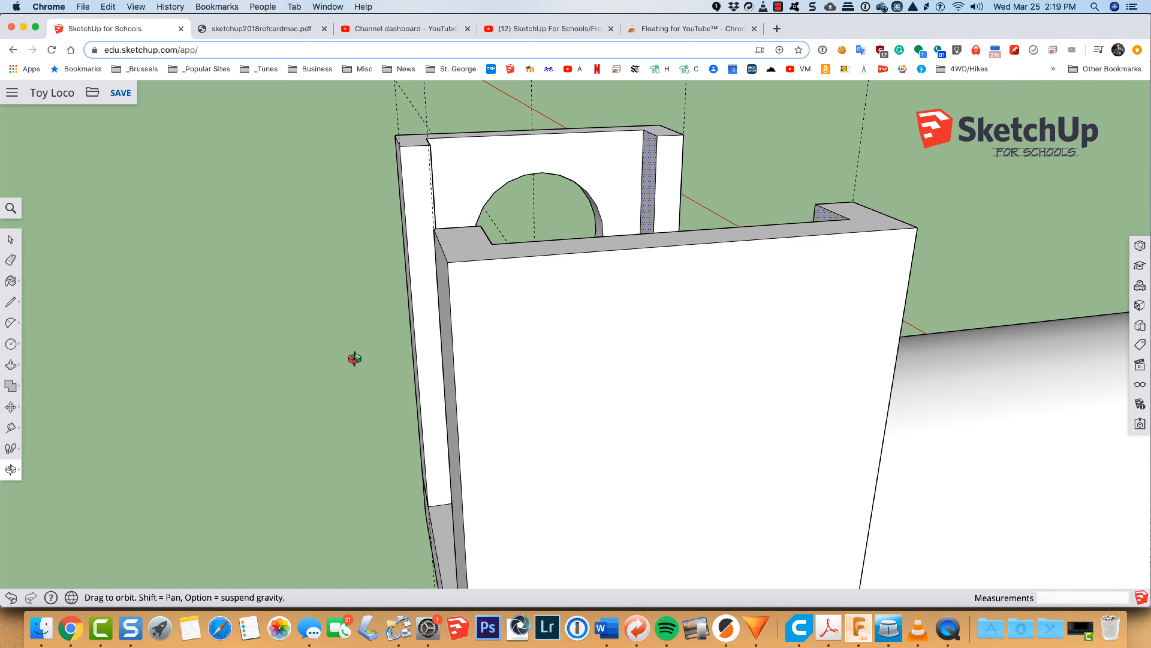
Step: Undo the round window cut and restore just the circle outline on the side wall
{"action": "key", "text": "t"}
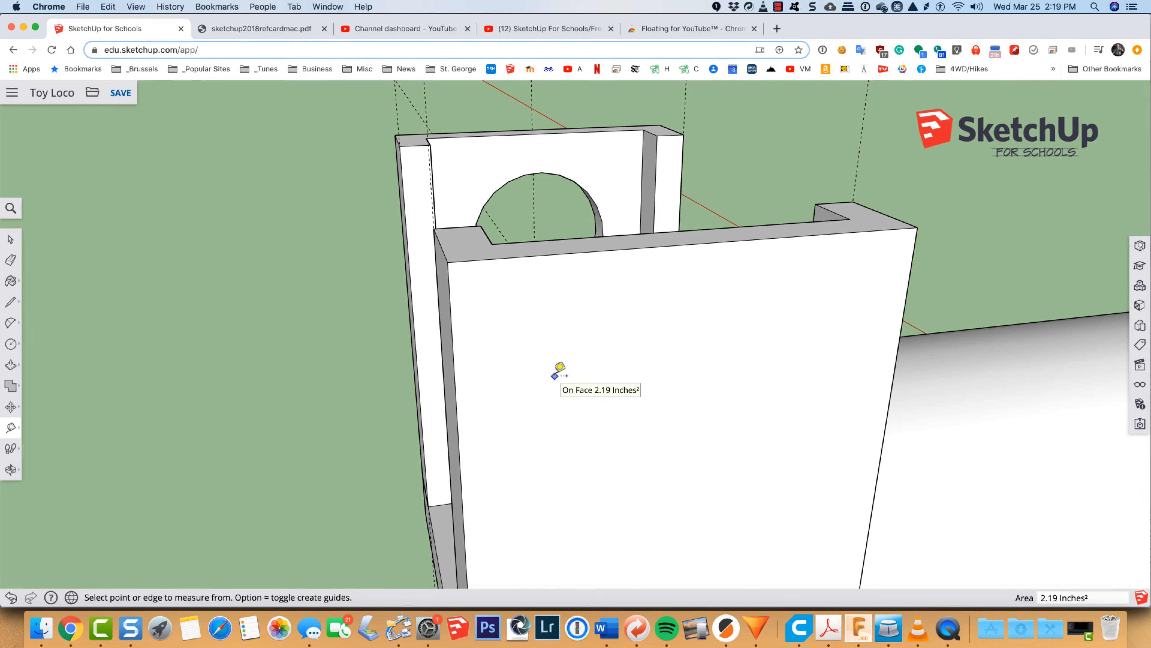
{"action": "key", "text": "super+z"}
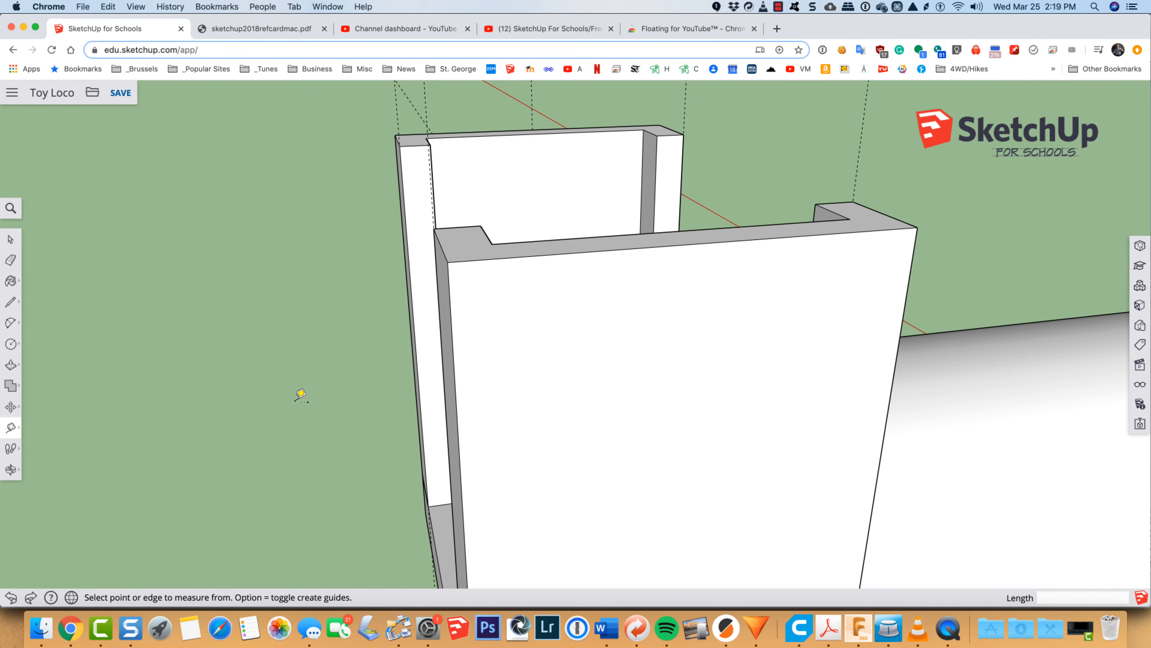
{"action": "key", "text": "o"}
{"action": "left_click_drag", "start_coordinate": [294, 410], "coordinate": [1040, 391]}
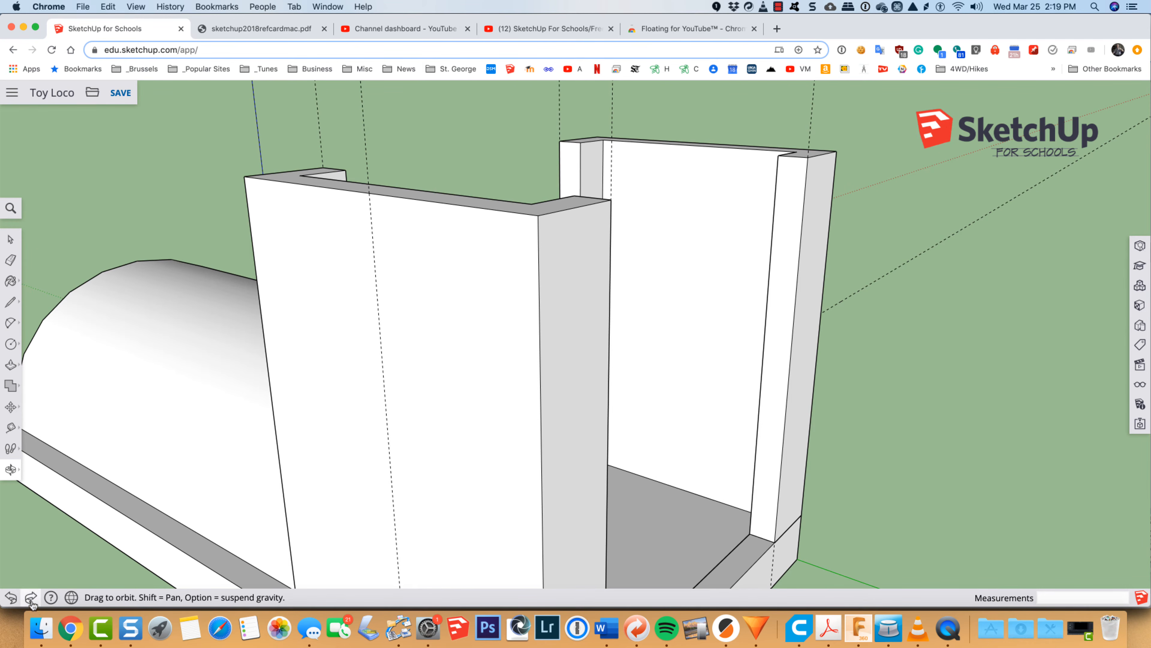
{"action": "left_click", "coordinate": [31, 598]}
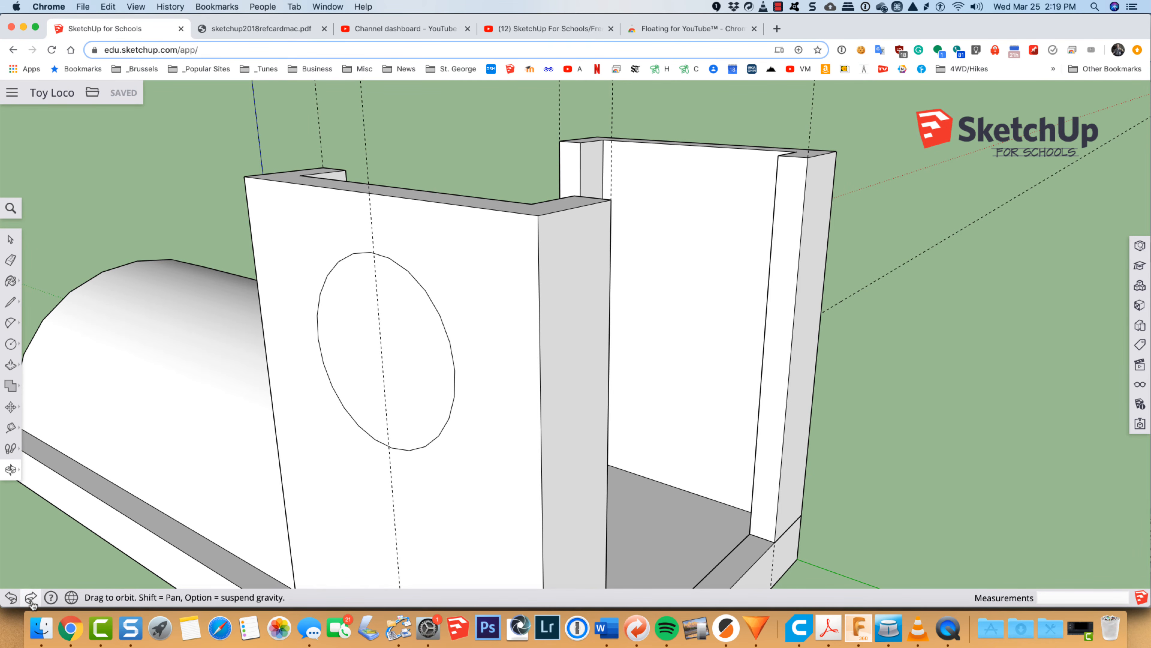
Step: Push the circle in 4 7/16 inches past the opposite wall, and align the view squarely to the near side wall's outer face
{"action": "key", "text": "p"}
{"action": "left_click", "coordinate": [358, 373]}
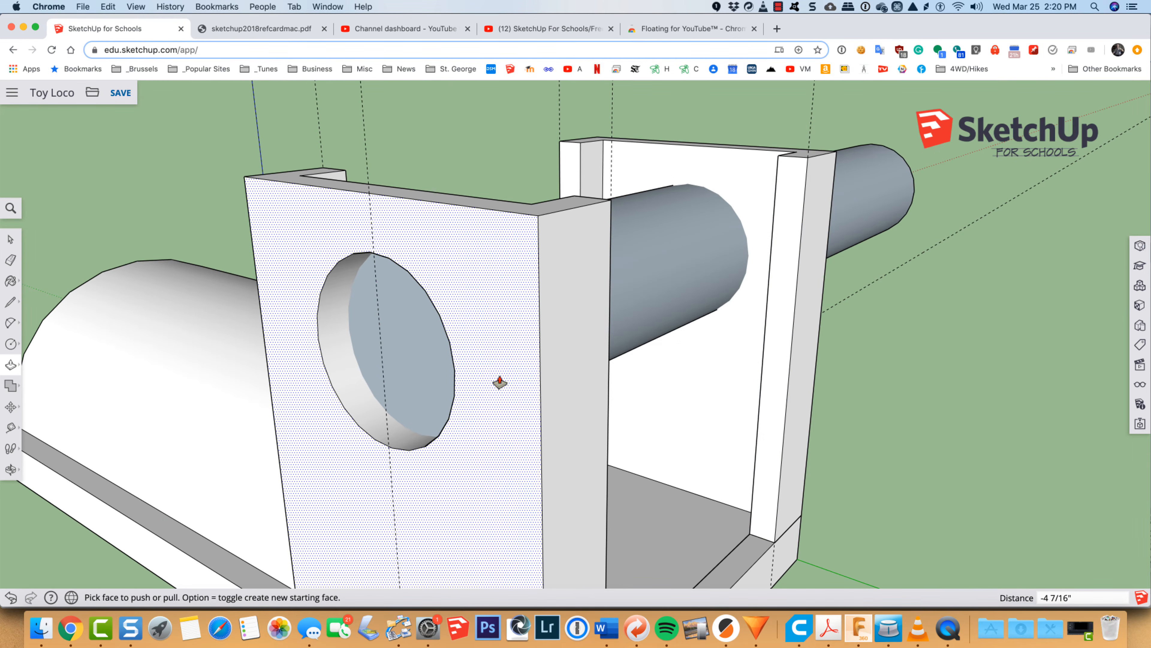
{"action": "key", "text": "space"}
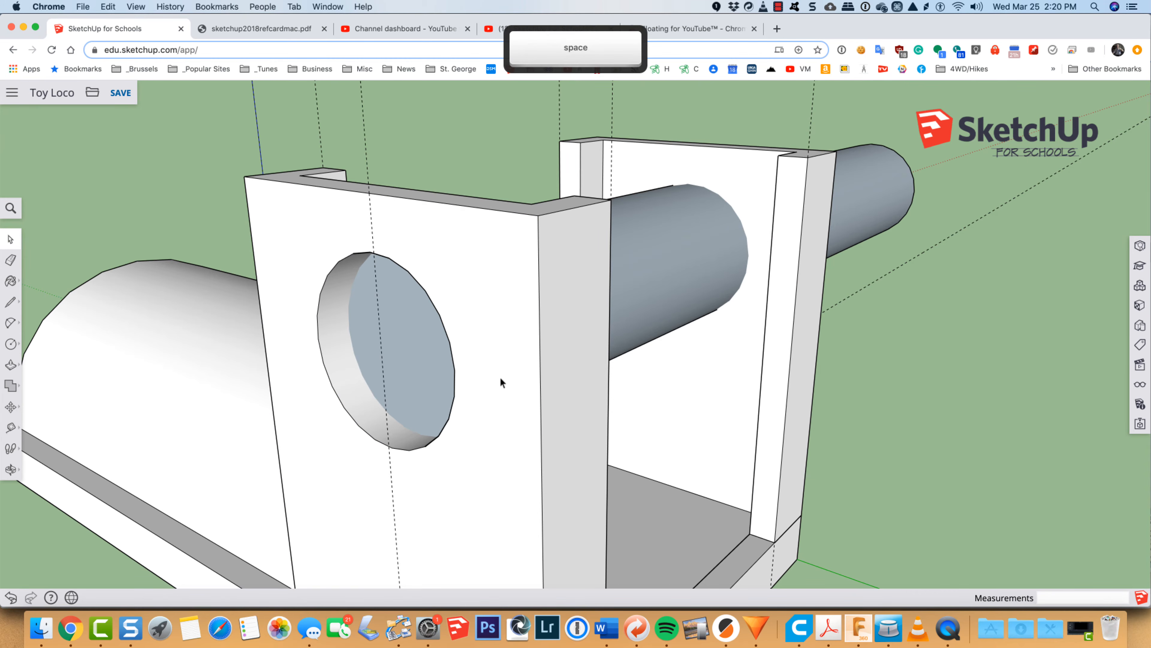
{"action": "left_click", "coordinate": [497, 378]}
{"action": "right_click", "coordinate": [500, 376]}
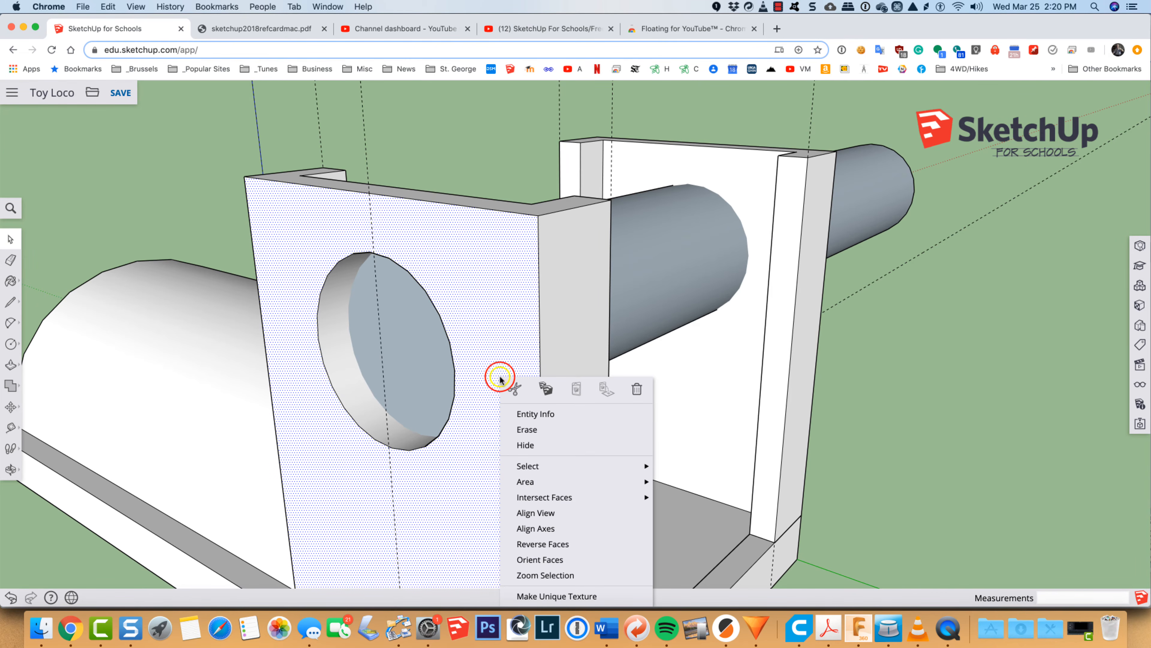
{"action": "left_click", "coordinate": [535, 513]}
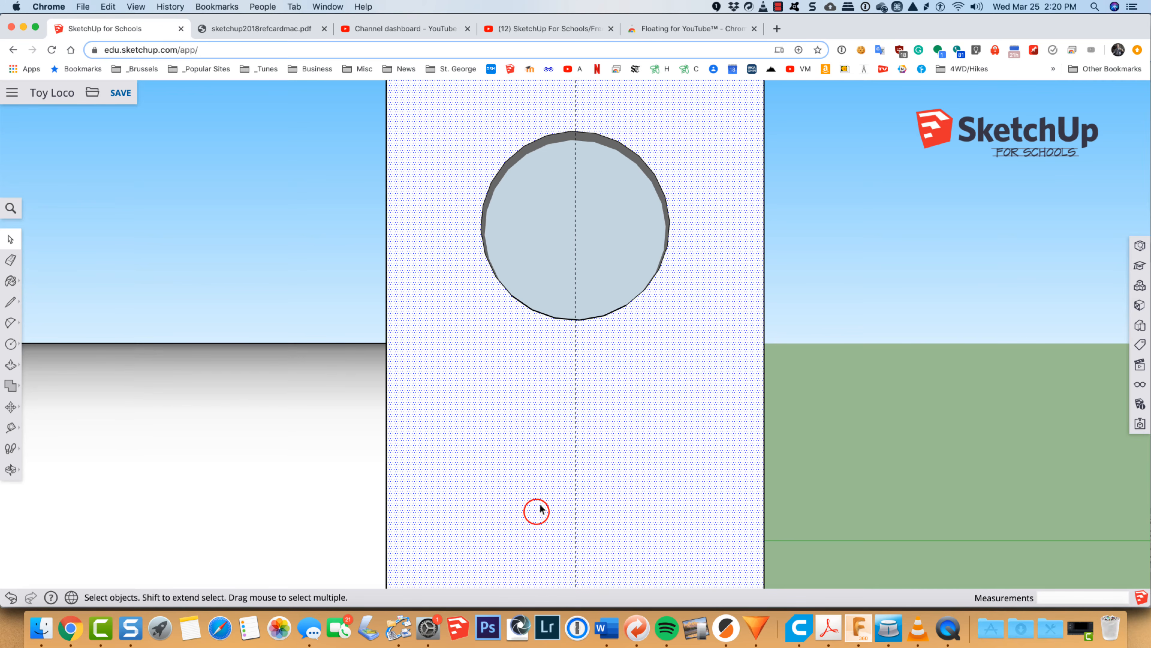
Step: Select the cab window circles and the tube running through both side walls, and intersect the selected faces with the model
{"action": "scroll", "coordinate": [574, 430], "scroll_direction": "down", "scroll_amount": 2}
{"action": "scroll", "coordinate": [574, 429], "scroll_direction": "down", "scroll_amount": 1}
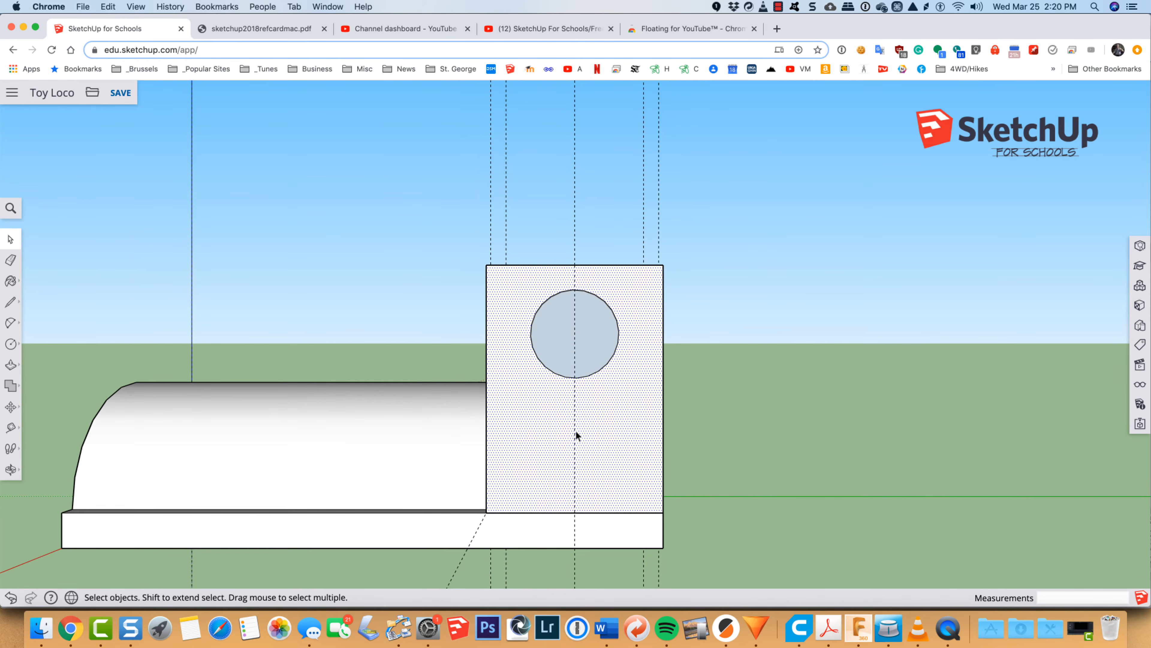
{"action": "left_click", "coordinate": [404, 191]}
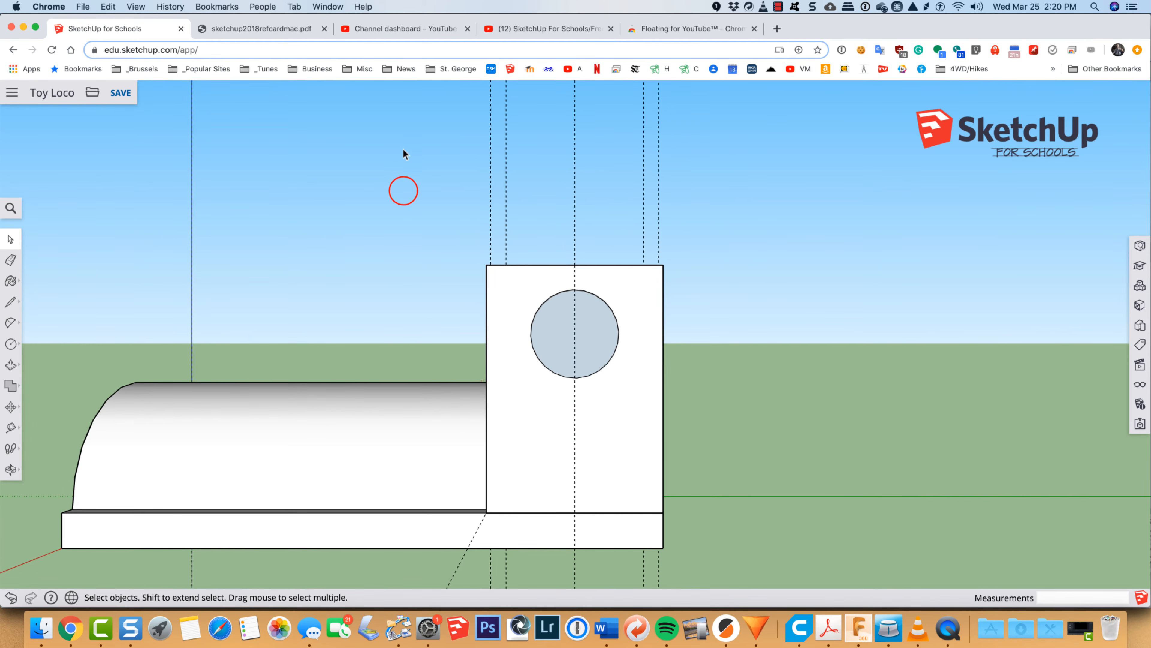
{"action": "left_click_drag", "start_coordinate": [403, 145], "coordinate": [760, 401]}
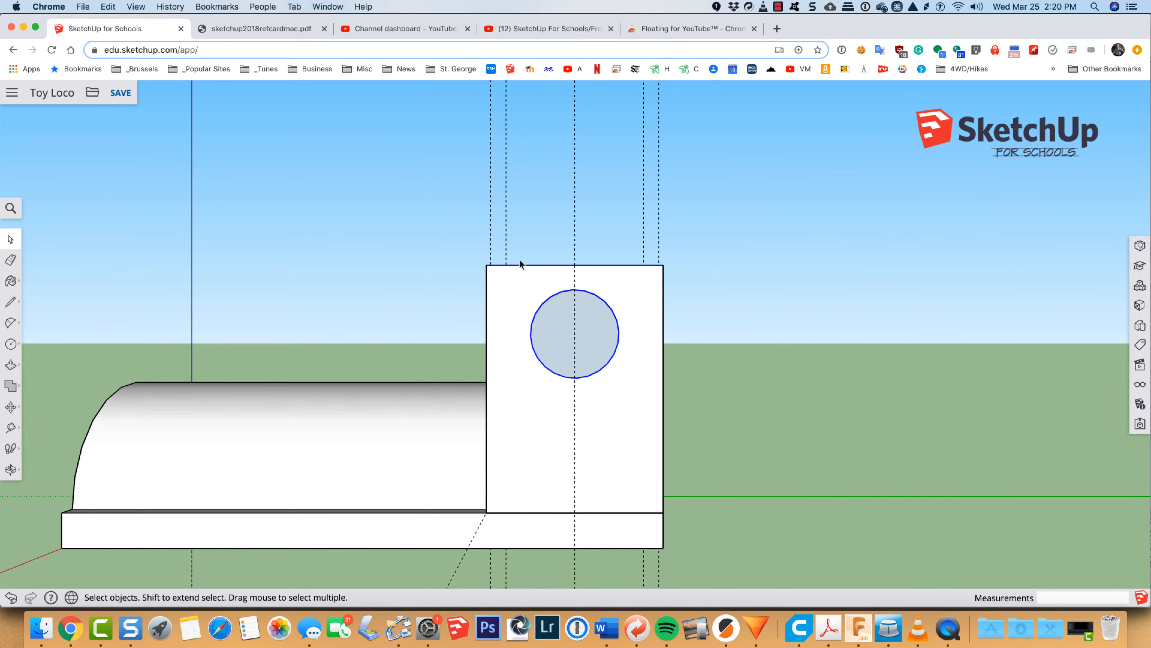
{"action": "key", "text": "o"}
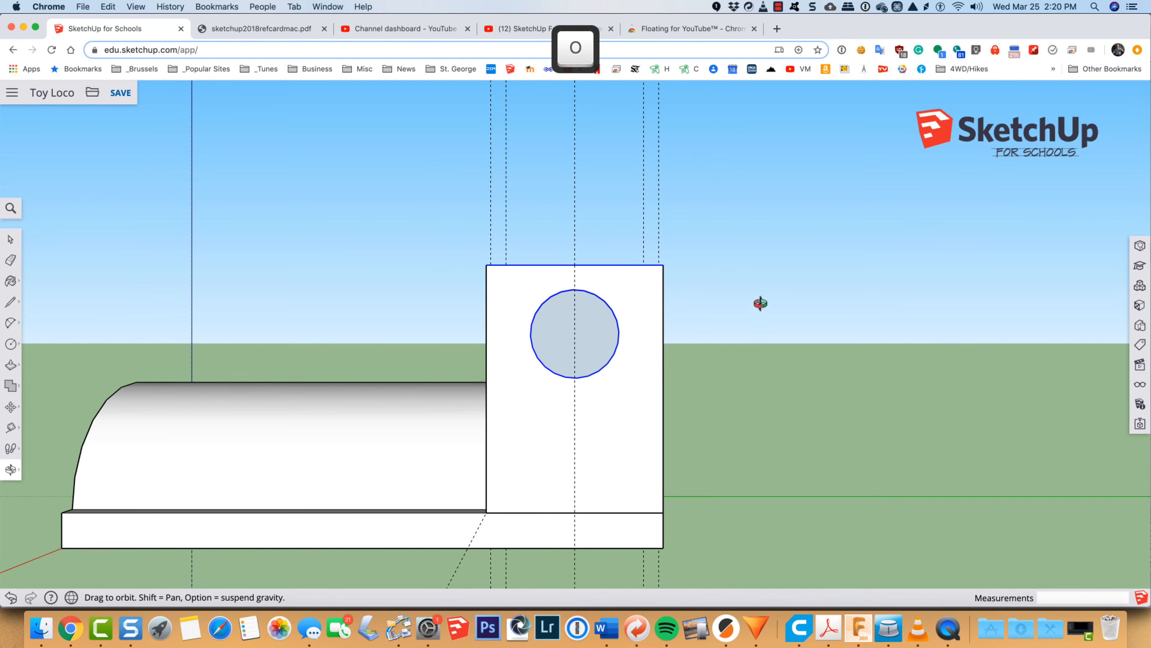
{"action": "left_click_drag", "start_coordinate": [761, 304], "coordinate": [502, 454]}
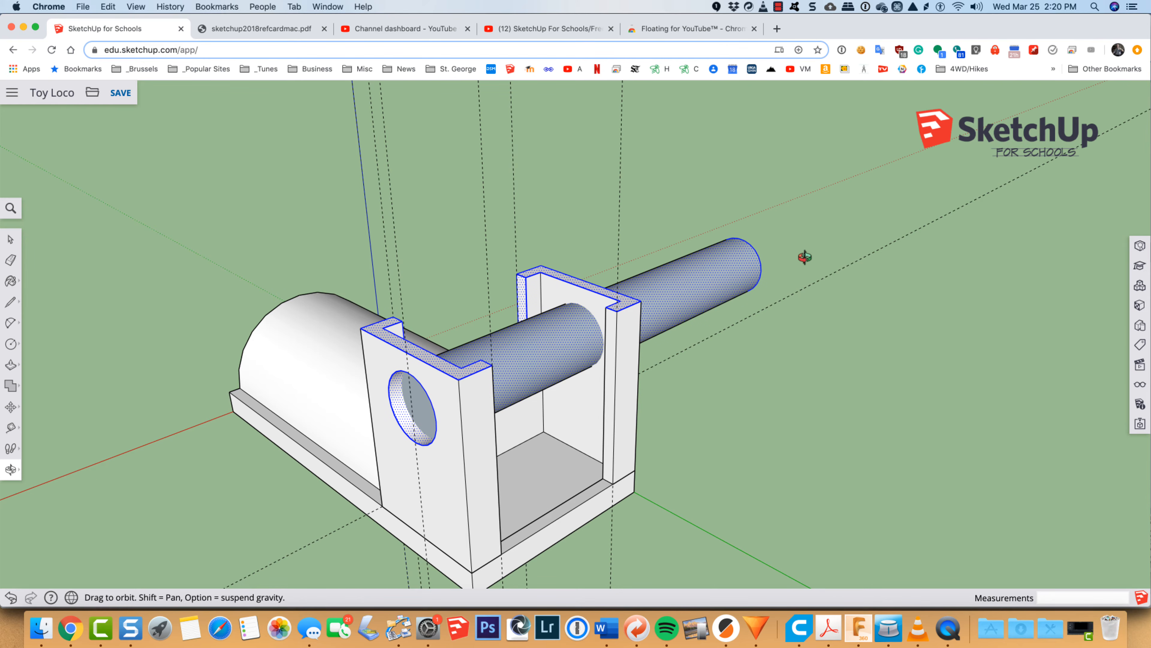
{"action": "key", "text": "space"}
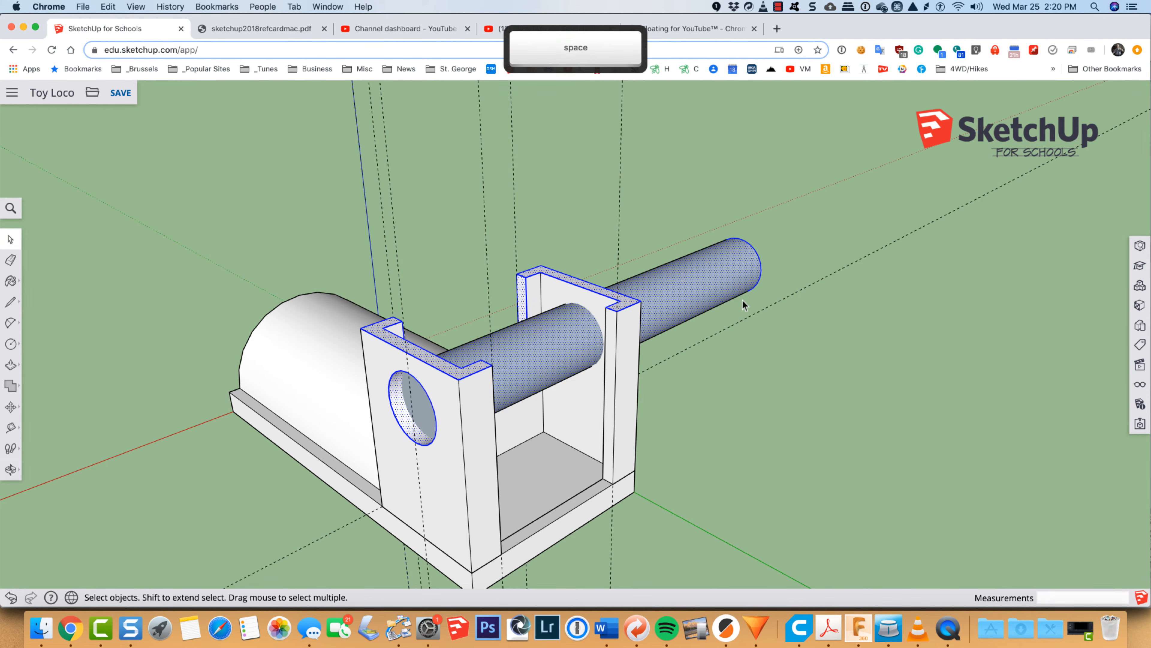
{"action": "right_click", "coordinate": [675, 294]}
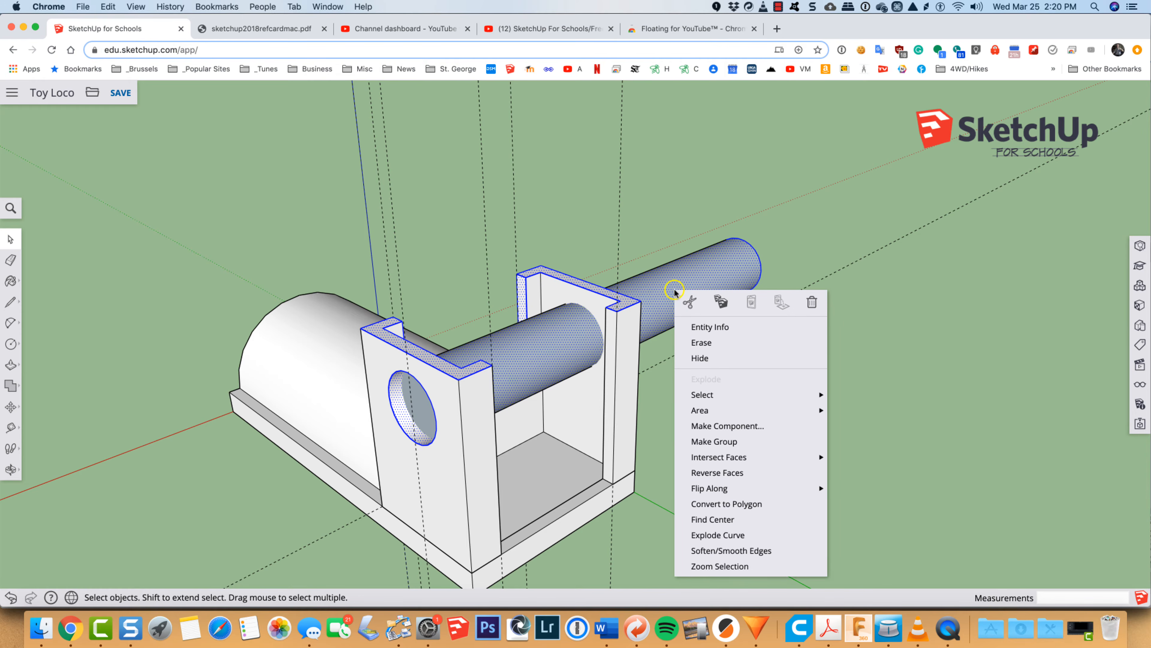
{"action": "mouse_move", "coordinate": [700, 458]}
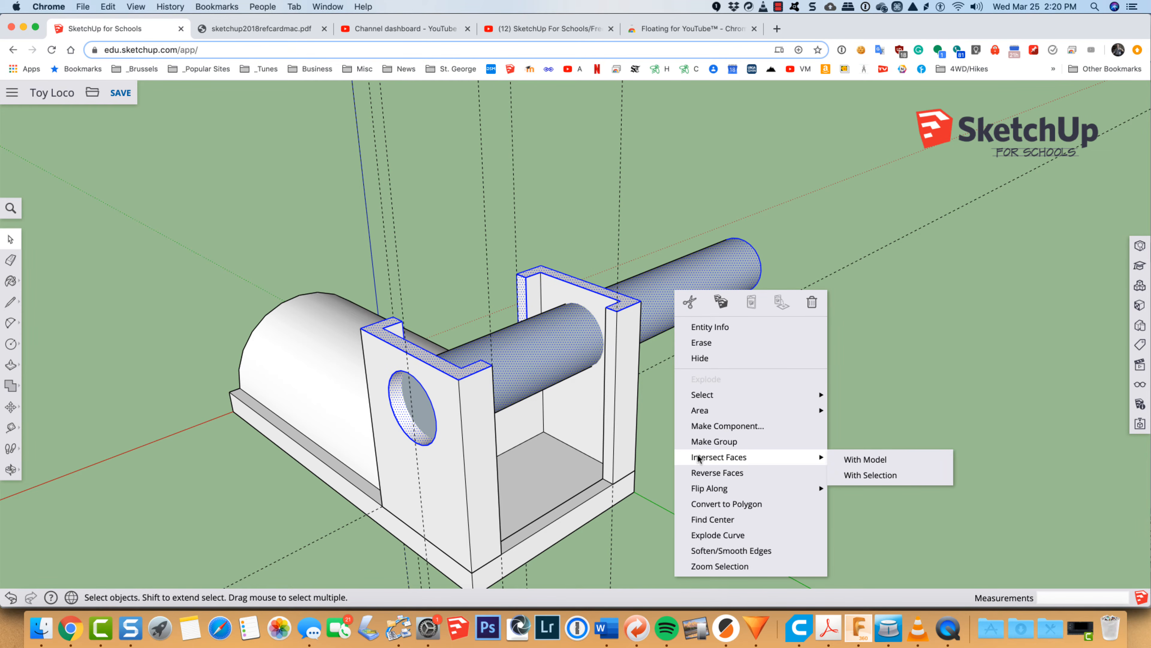
{"action": "left_click", "coordinate": [863, 459]}
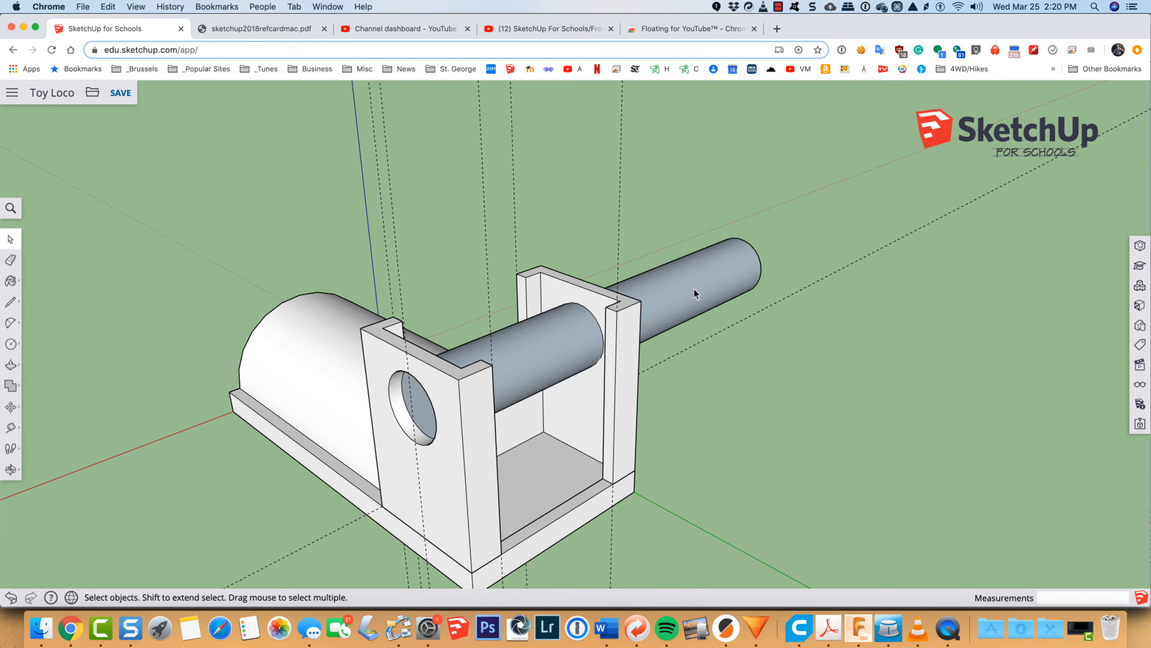
Step: Delete the tube section beyond the opposite wall and the section spanning the cab interior, leaving circle outlines on the walls
{"action": "left_click_drag", "start_coordinate": [800, 209], "coordinate": [712, 338]}
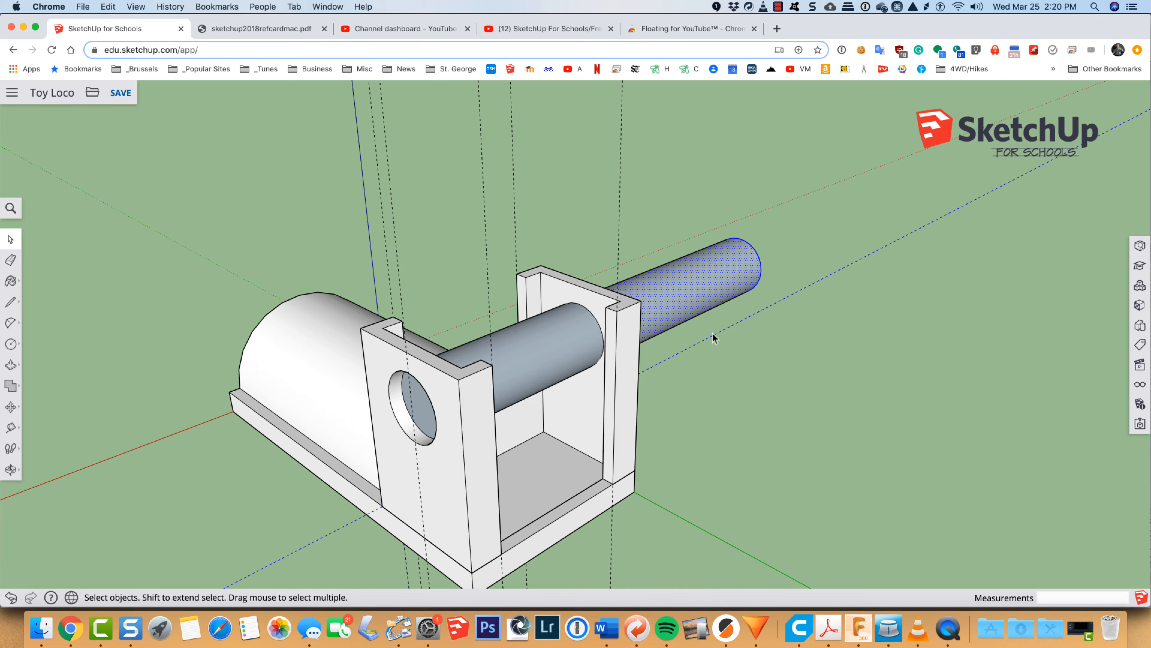
{"action": "key", "text": "Delete"}
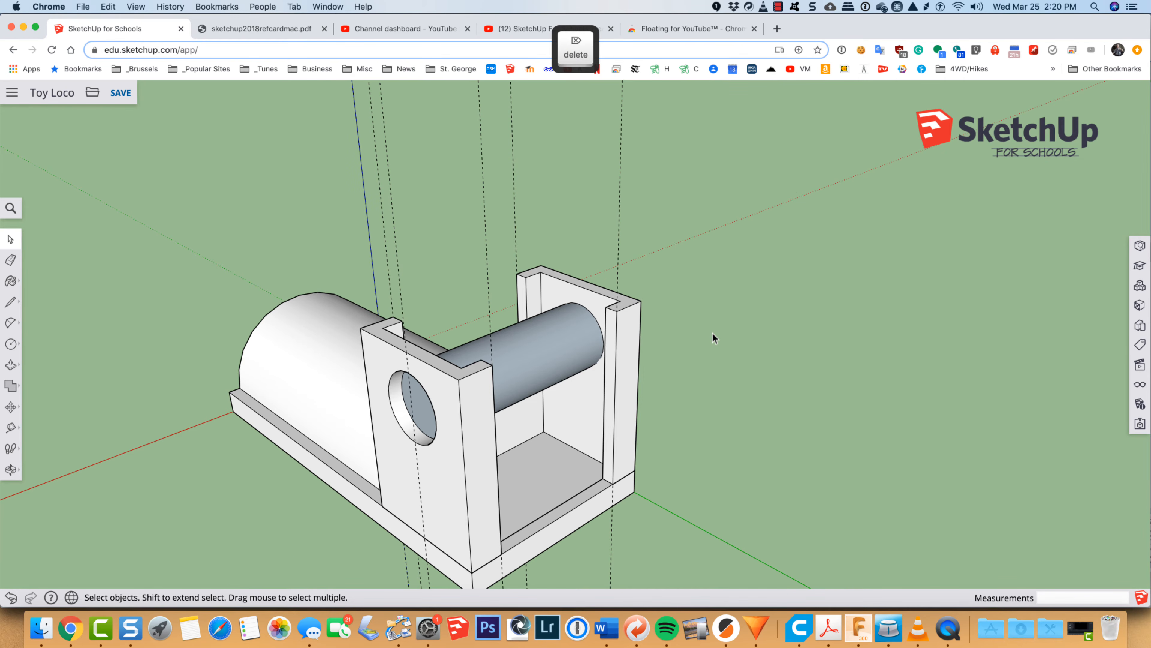
{"action": "left_click", "coordinate": [534, 349]}
{"action": "key", "text": "Delete"}
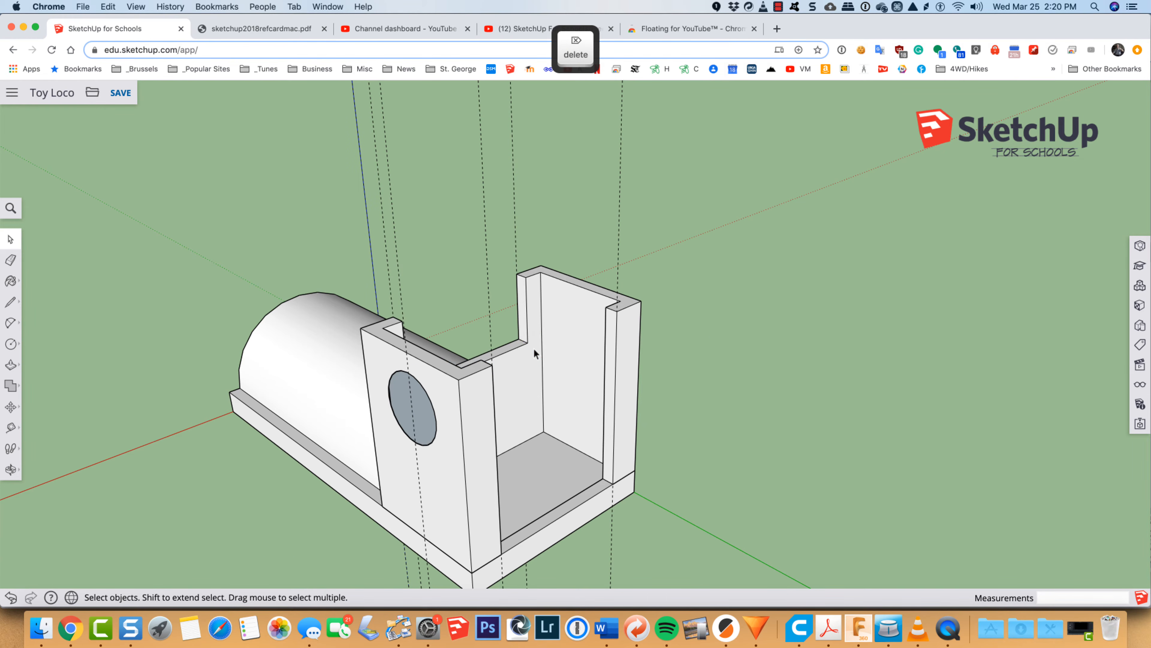
{"action": "key", "text": "super+z"}
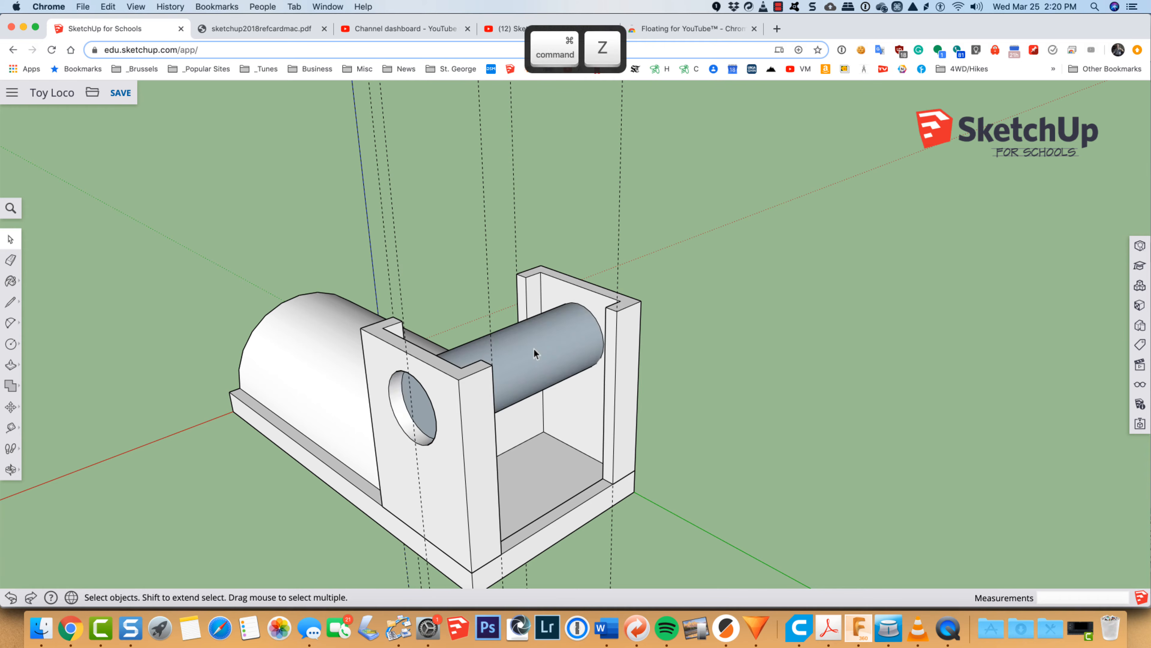
{"action": "left_click", "coordinate": [533, 348]}
{"action": "key", "text": "Delete"}
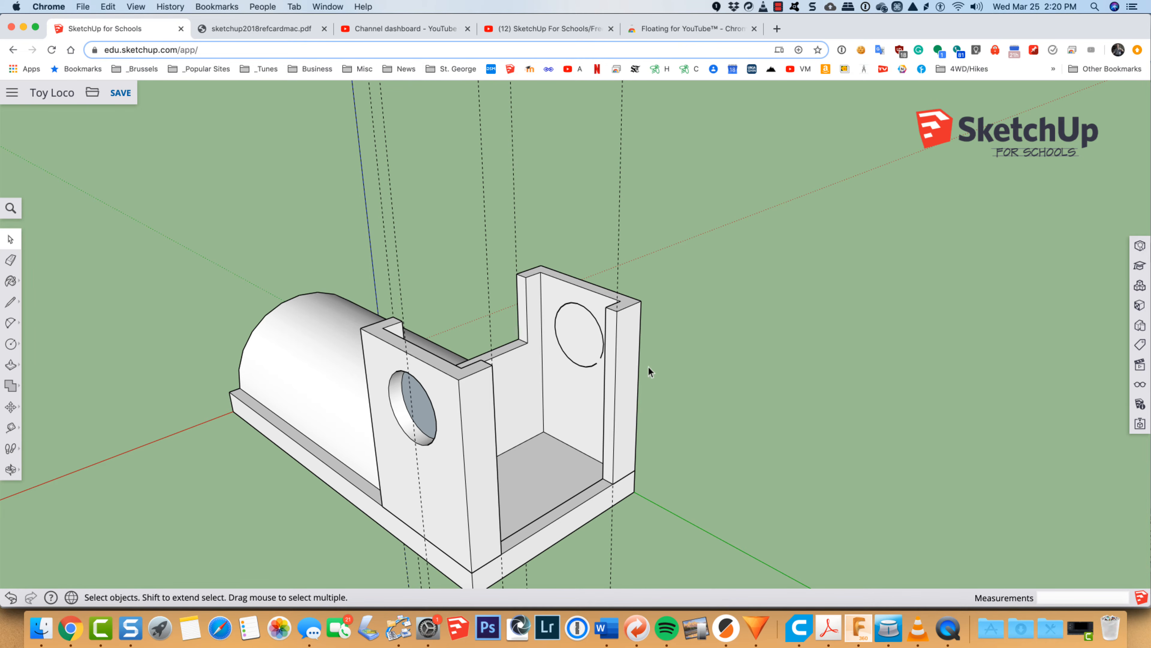
Step: Delete the circular face on the inside of the first side wall to open its round window
{"action": "key", "text": "o"}
{"action": "left_click_drag", "start_coordinate": [725, 339], "coordinate": [231, 353]}
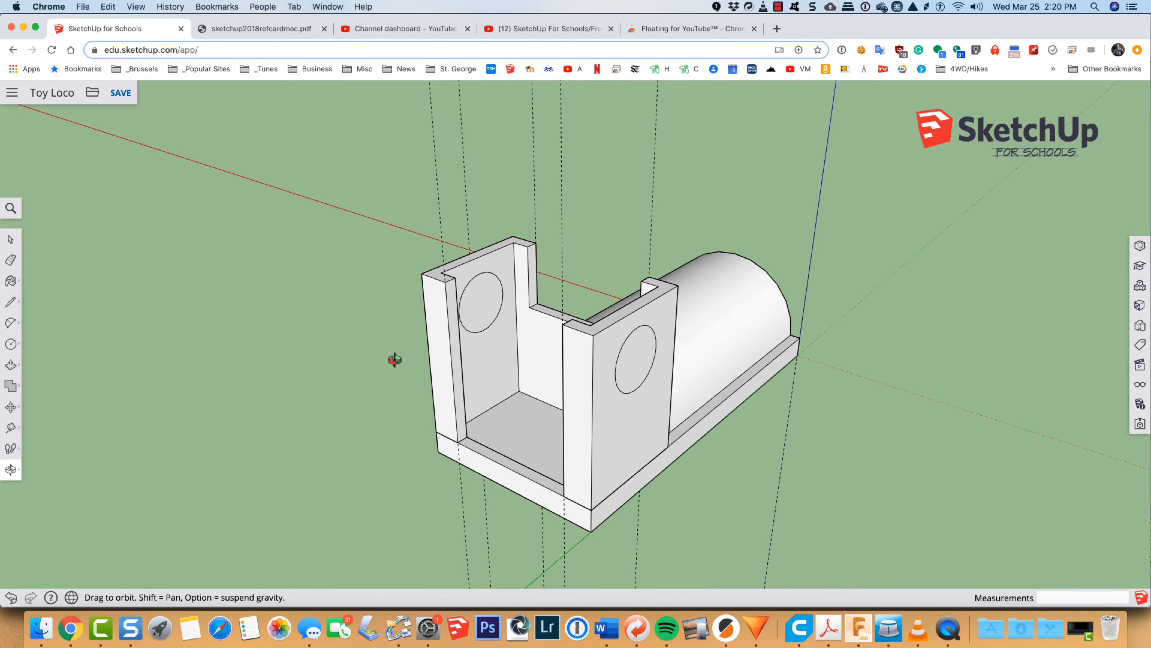
{"action": "mouse_move", "coordinate": [335, 392]}
{"action": "left_mouse_down"}
{"action": "mouse_move", "coordinate": [352, 404]}
{"action": "mouse_move", "coordinate": [784, 406]}
{"action": "mouse_move", "coordinate": [889, 387]}
{"action": "mouse_move", "coordinate": [611, 450]}
{"action": "mouse_move", "coordinate": [470, 413]}
{"action": "mouse_move", "coordinate": [596, 335]}
{"action": "left_mouse_up"}
{"action": "scroll", "coordinate": [542, 329], "scroll_direction": "up", "scroll_amount": 6}
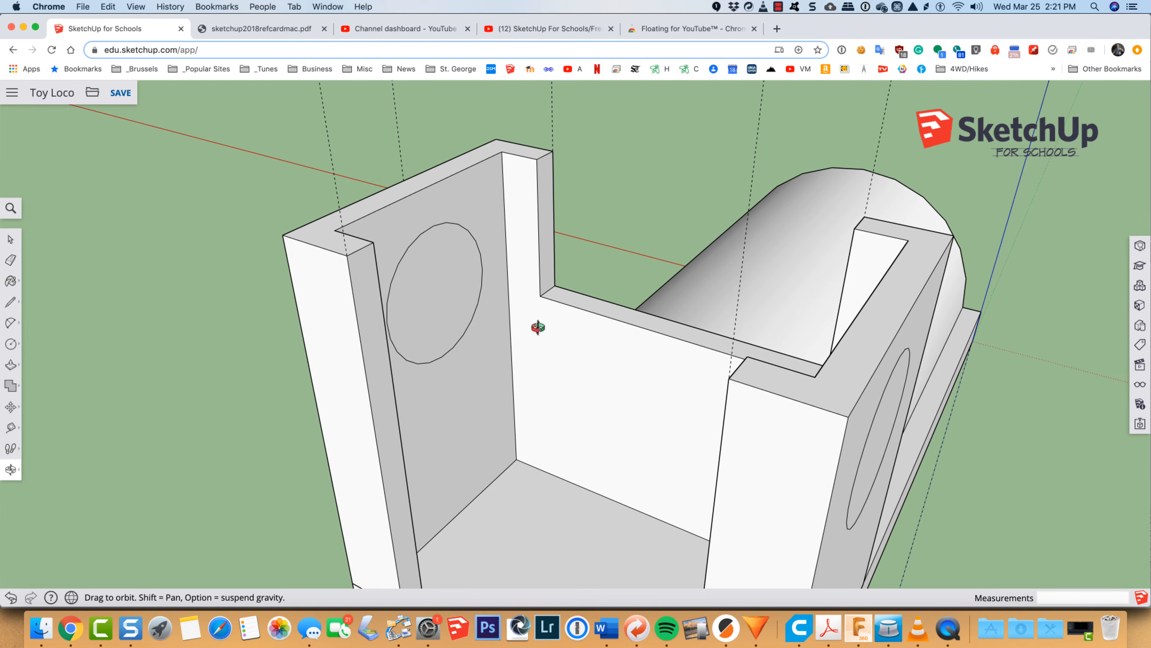
{"action": "key", "text": "space"}
{"action": "left_click", "coordinate": [442, 300]}
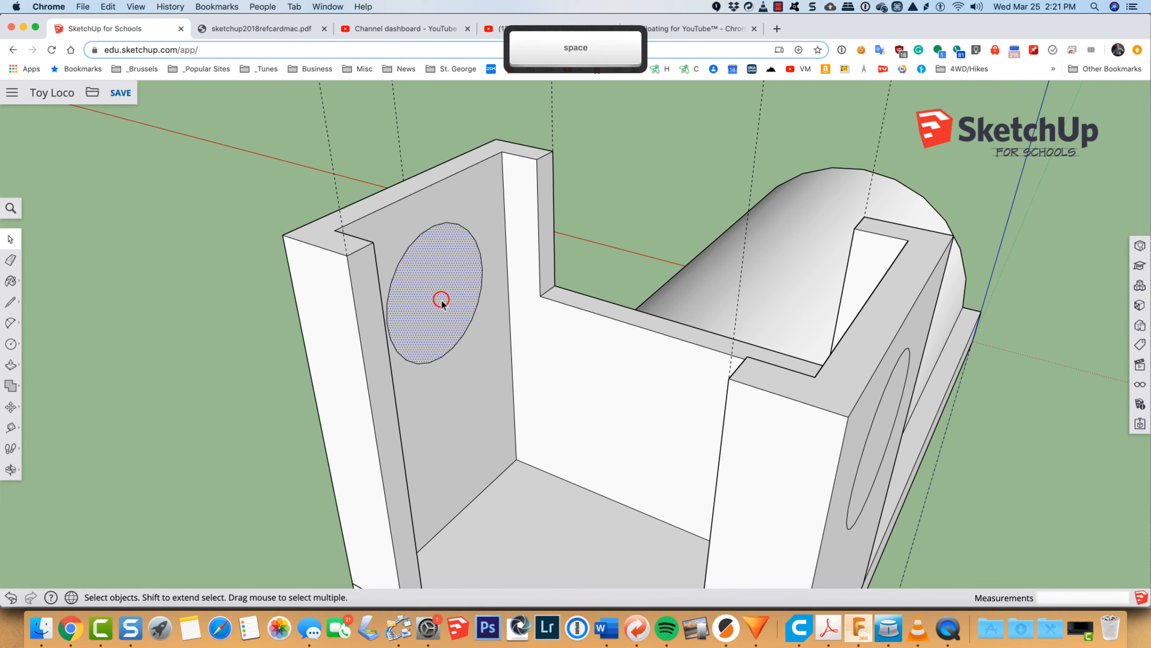
{"action": "key", "text": "BackSpace"}
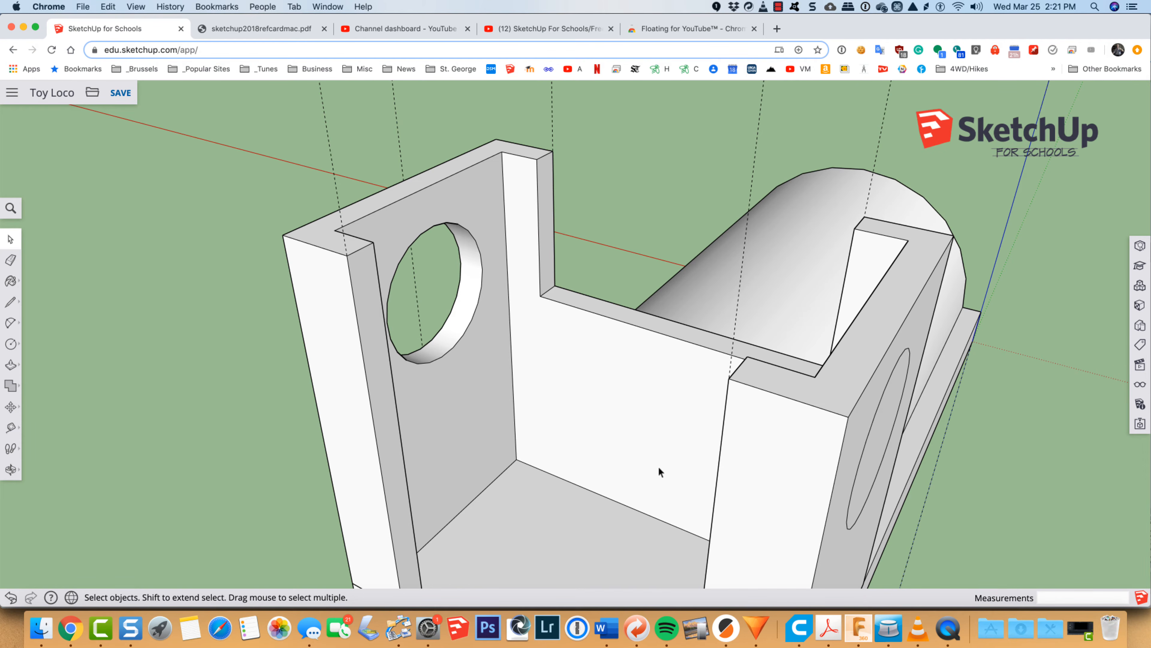
Step: Close the gap in the circle outline on the opposite wall's inner face with a line about 1/16 inch long
{"action": "key", "text": "o"}
{"action": "left_click_drag", "start_coordinate": [647, 471], "coordinate": [891, 449]}
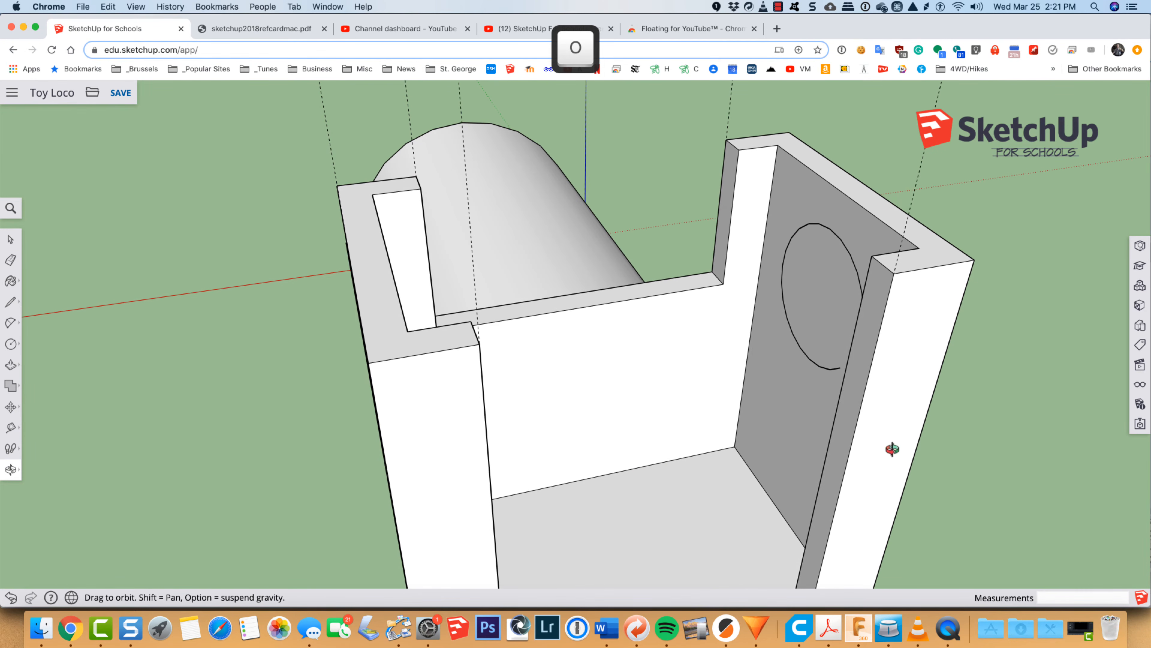
{"action": "key", "text": "space"}
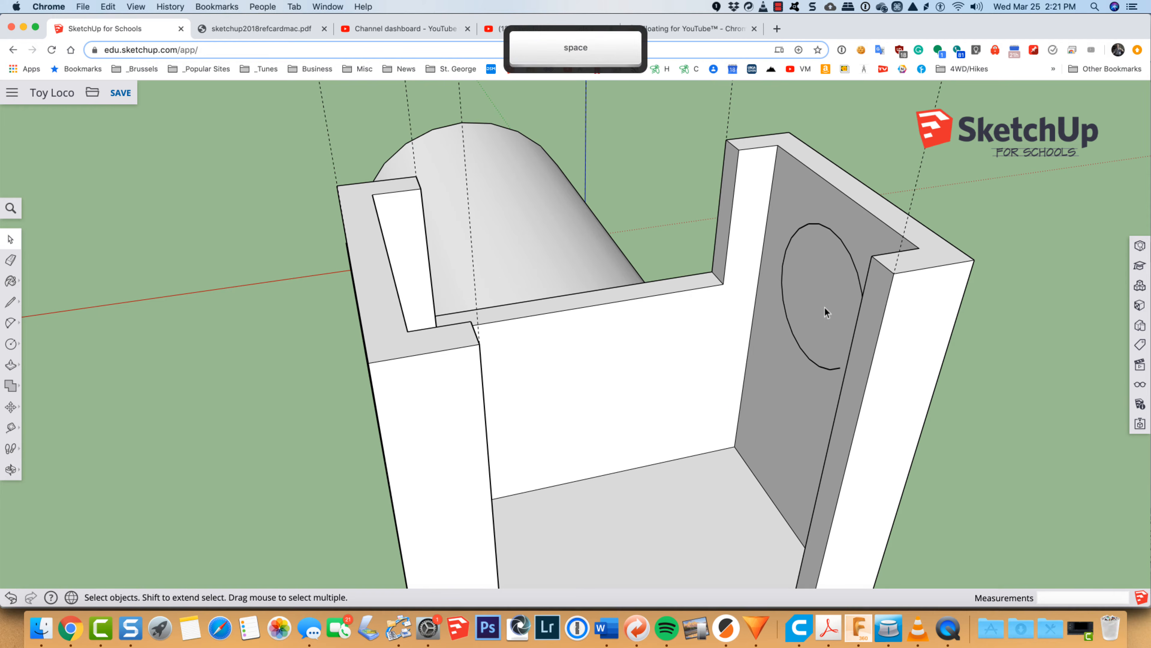
{"action": "left_click", "coordinate": [822, 308]}
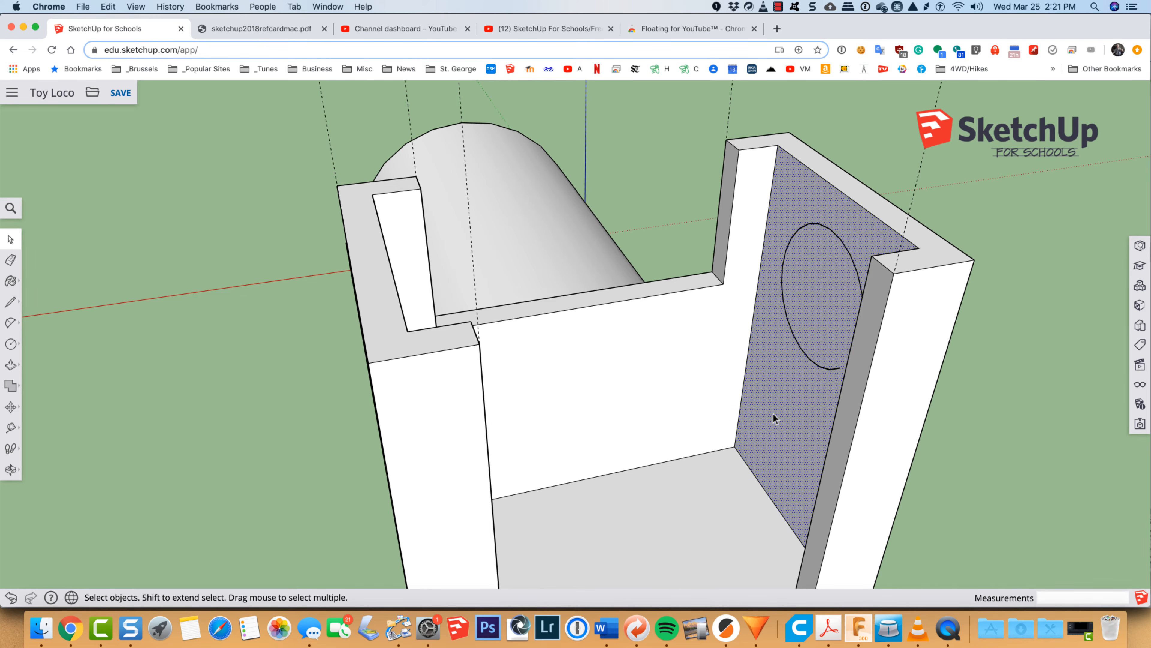
{"action": "key", "text": "o"}
{"action": "mouse_move", "coordinate": [757, 427]}
{"action": "left_mouse_down"}
{"action": "mouse_move", "coordinate": [851, 437]}
{"action": "mouse_move", "coordinate": [824, 340]}
{"action": "left_mouse_up"}
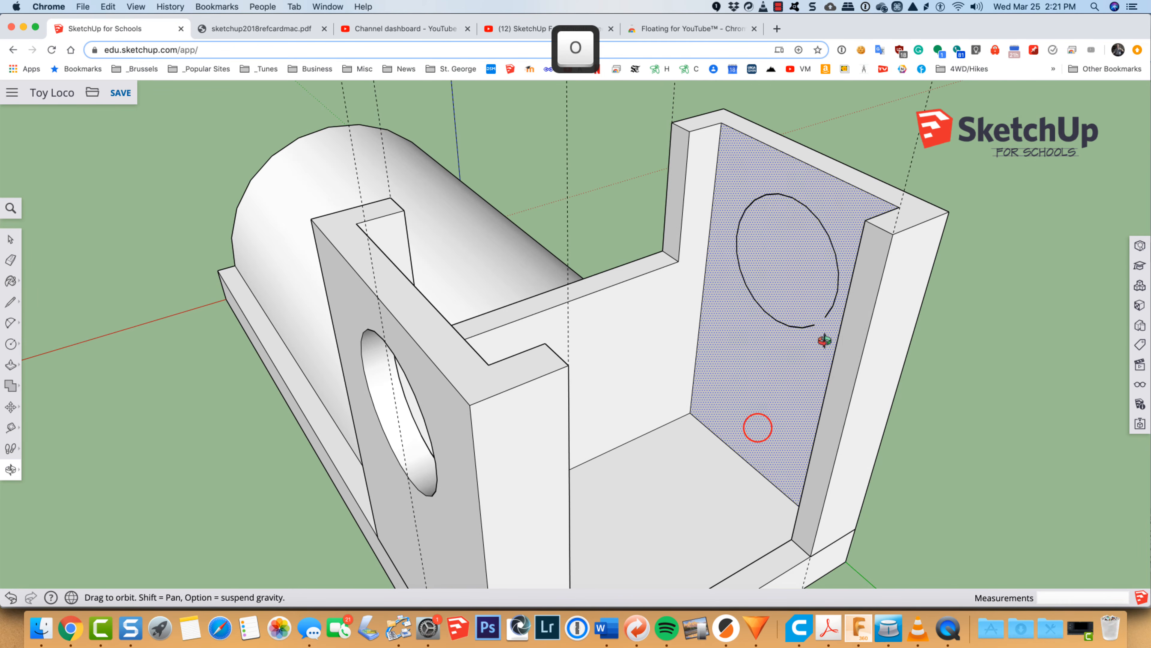
{"action": "scroll", "coordinate": [823, 336], "scroll_direction": "up", "scroll_amount": 6}
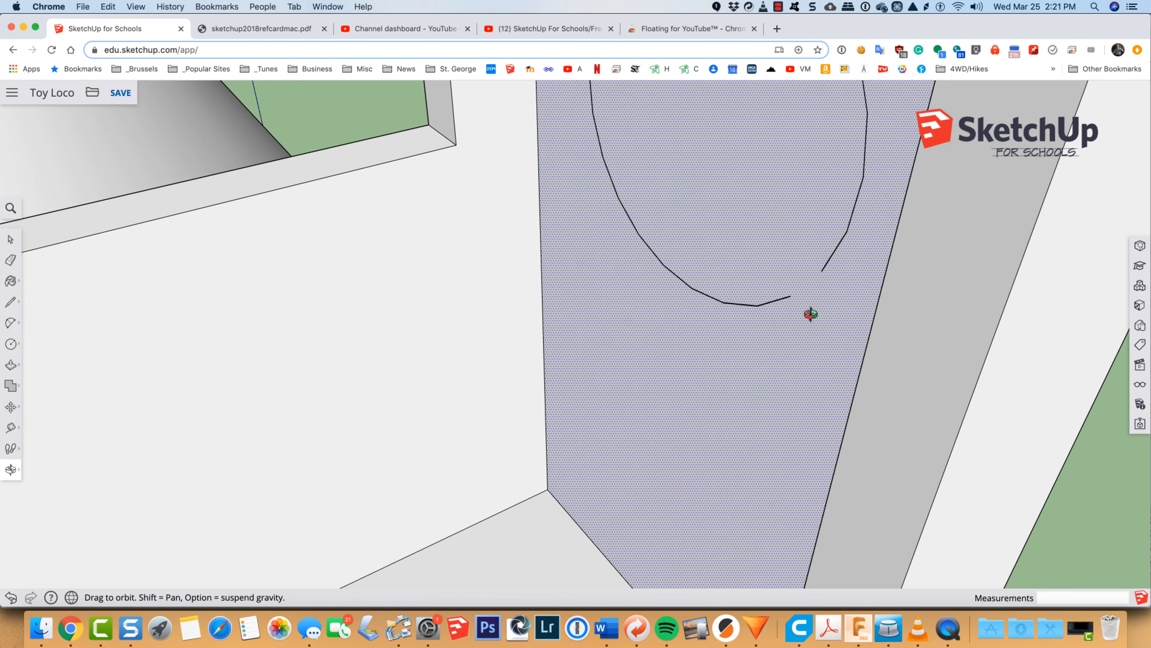
{"action": "key", "text": "l"}
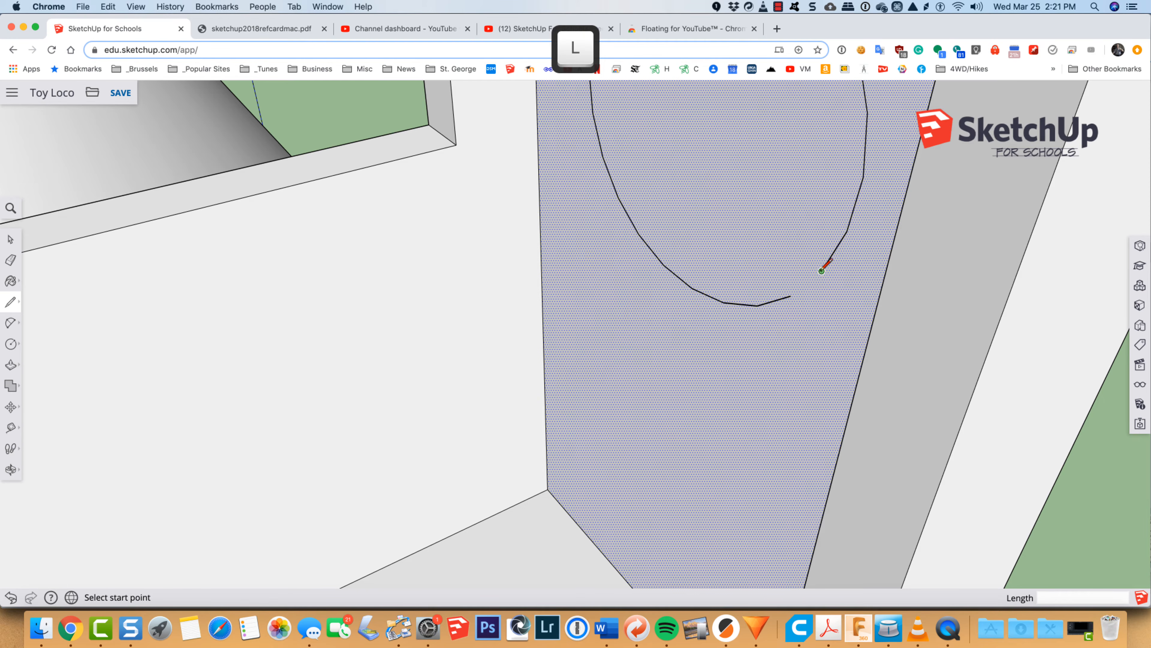
{"action": "left_click", "coordinate": [822, 271]}
{"action": "left_click", "coordinate": [790, 297]}
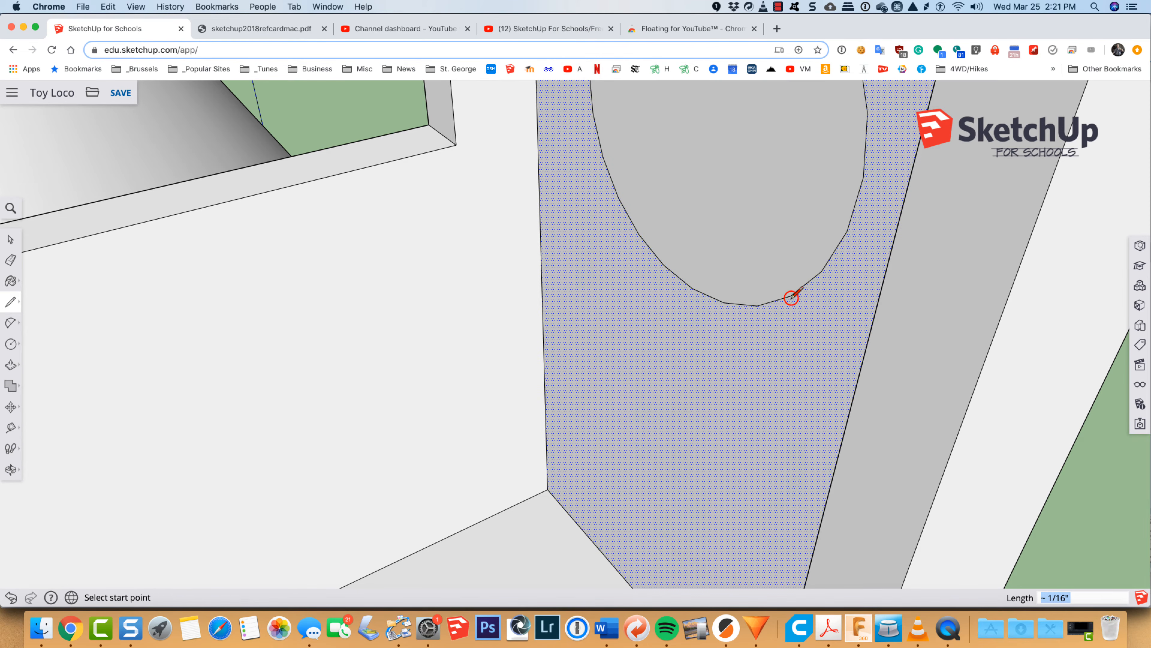
{"action": "scroll", "coordinate": [753, 372], "scroll_direction": "down", "scroll_amount": 3}
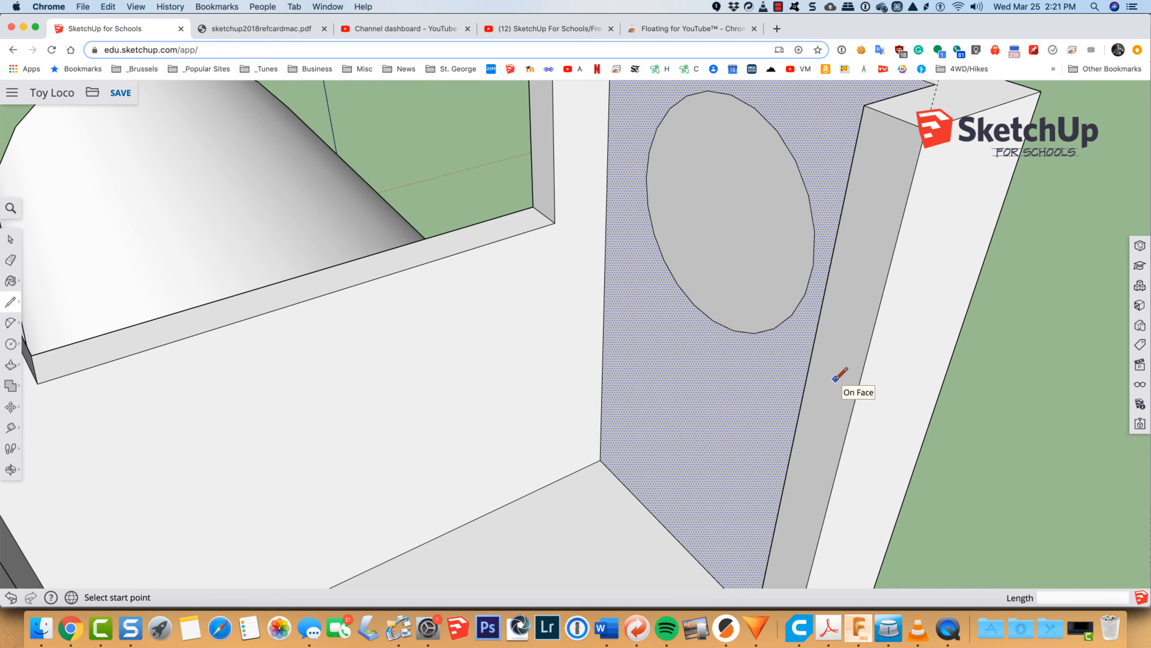
Step: Push the circle on the opposite wall's outer face in 1/8 inch to cut through to the cab interior
{"action": "key", "text": "o"}
{"action": "mouse_move", "coordinate": [1023, 356]}
{"action": "left_mouse_down"}
{"action": "mouse_move", "coordinate": [863, 391]}
{"action": "mouse_move", "coordinate": [548, 368]}
{"action": "mouse_move", "coordinate": [442, 286]}
{"action": "mouse_move", "coordinate": [514, 340]}
{"action": "left_mouse_up"}
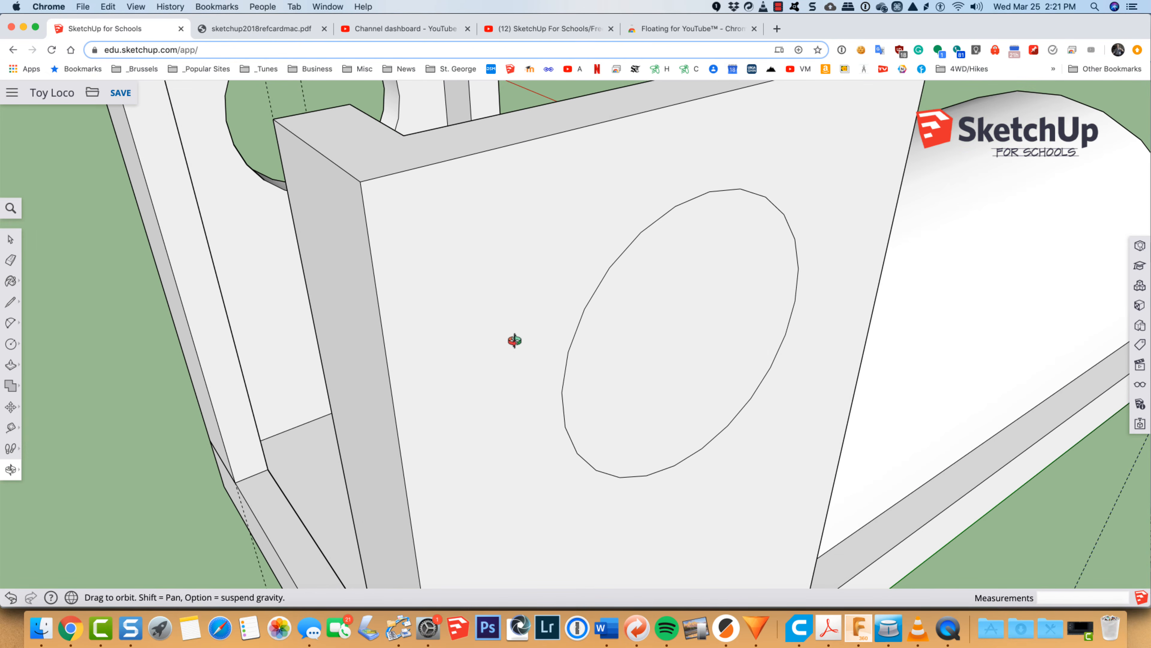
{"action": "key", "text": "p"}
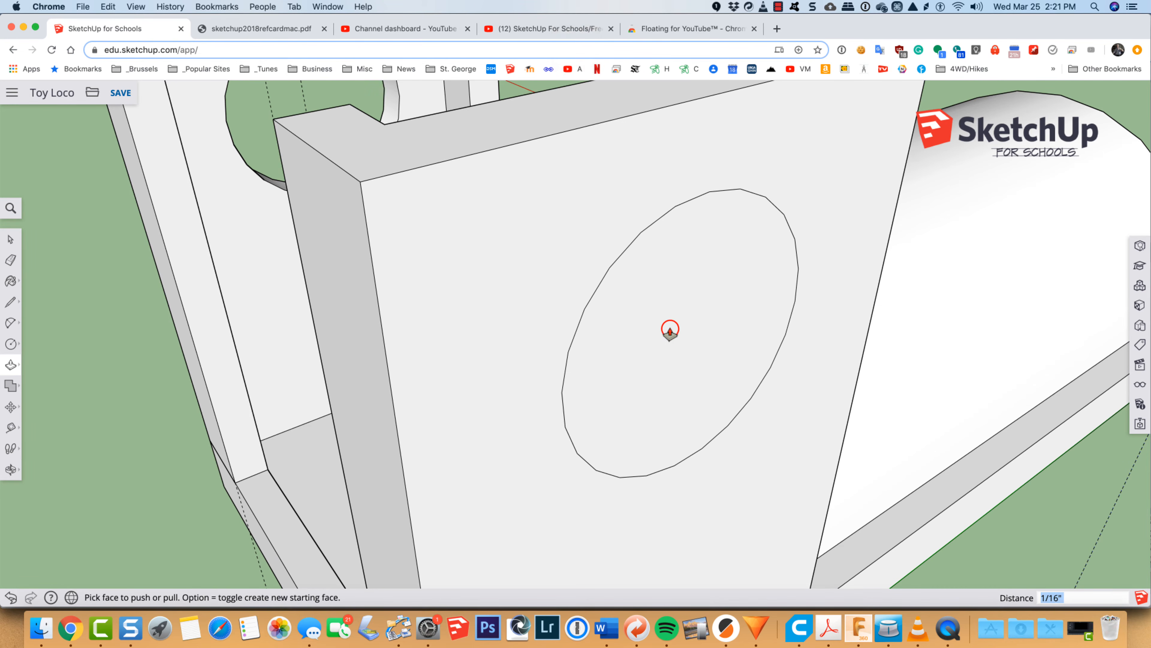
{"action": "key", "text": "space"}
{"action": "left_click", "coordinate": [671, 333]}
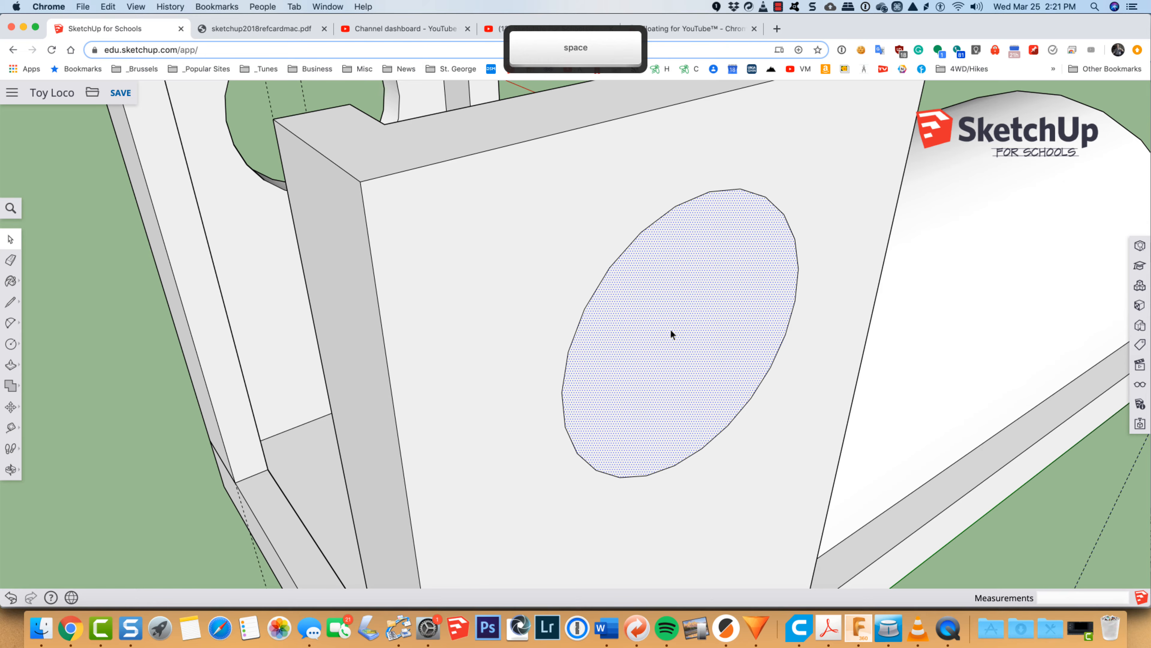
{"action": "key", "text": "p"}
{"action": "left_click_drag", "start_coordinate": [698, 365], "coordinate": [667, 346]}
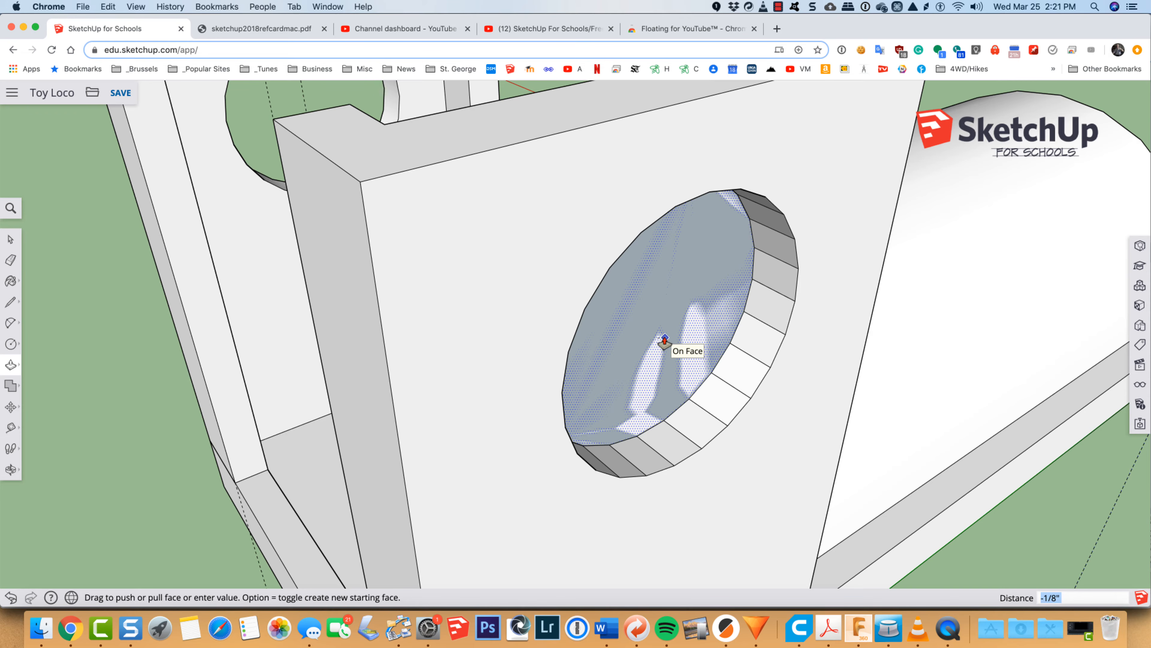
{"action": "left_click", "coordinate": [664, 341]}
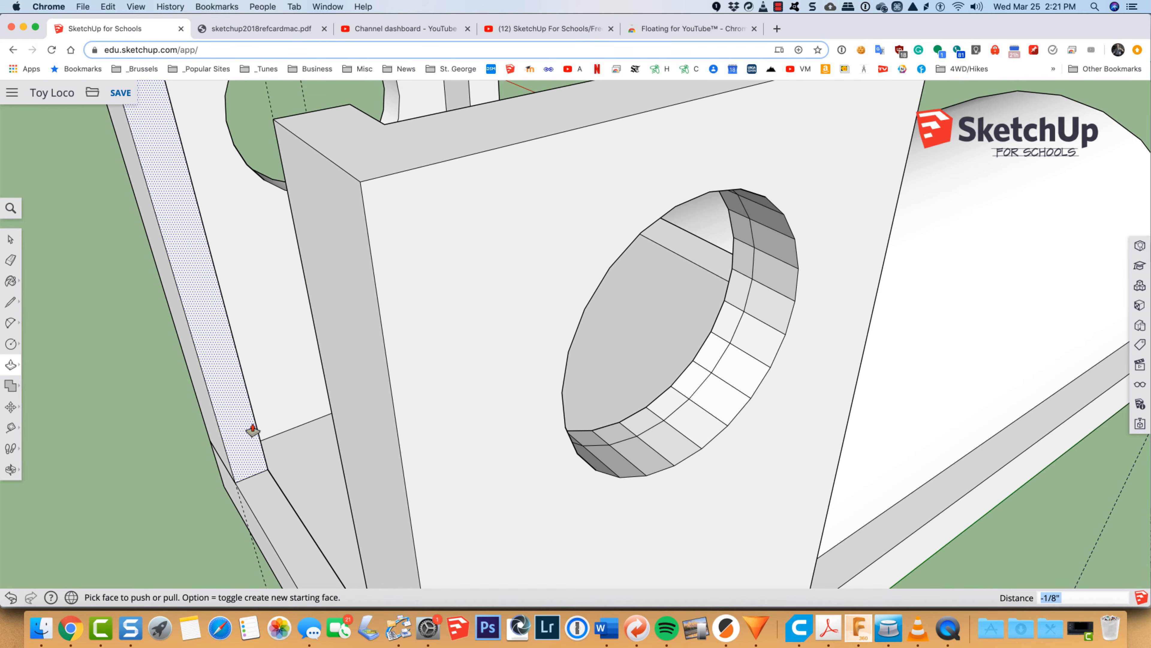
Step: Inspect the pushed window from inside the cab and undo the cut, restoring the plain circle outline on the wall
{"action": "key", "text": "o"}
{"action": "left_click_drag", "start_coordinate": [265, 390], "coordinate": [820, 417]}
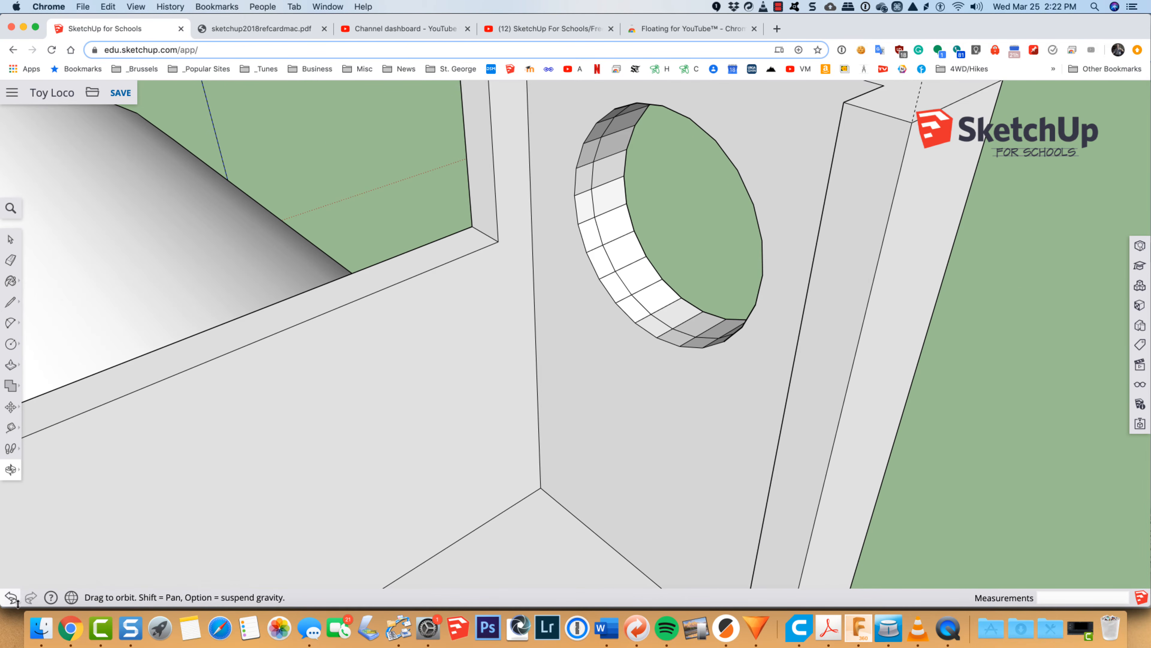
{"action": "left_click", "coordinate": [11, 598]}
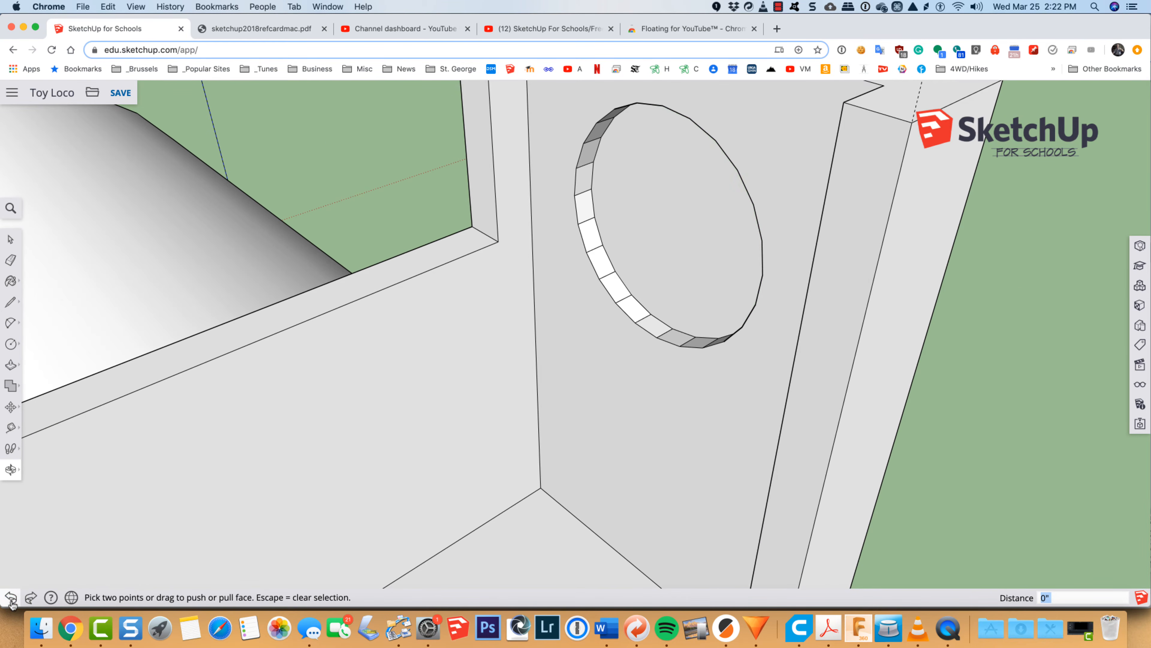
{"action": "left_click", "coordinate": [11, 598]}
{"action": "left_click", "coordinate": [11, 598]}
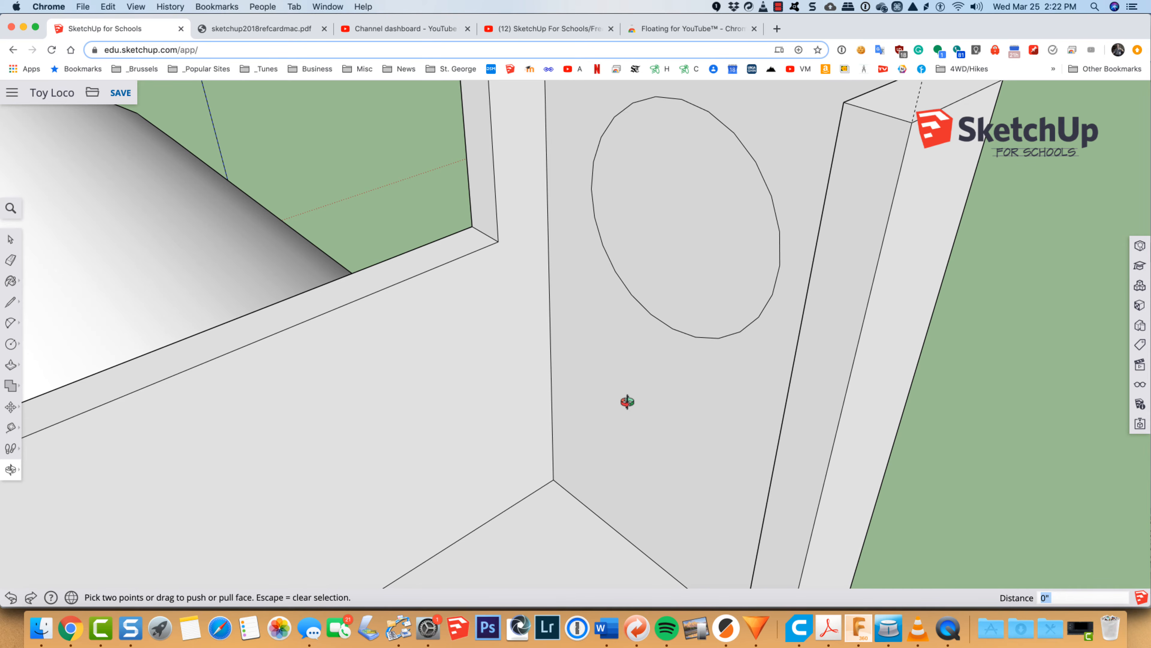
{"action": "left_click_drag", "start_coordinate": [982, 343], "coordinate": [470, 347]}
{"action": "key", "text": "space"}
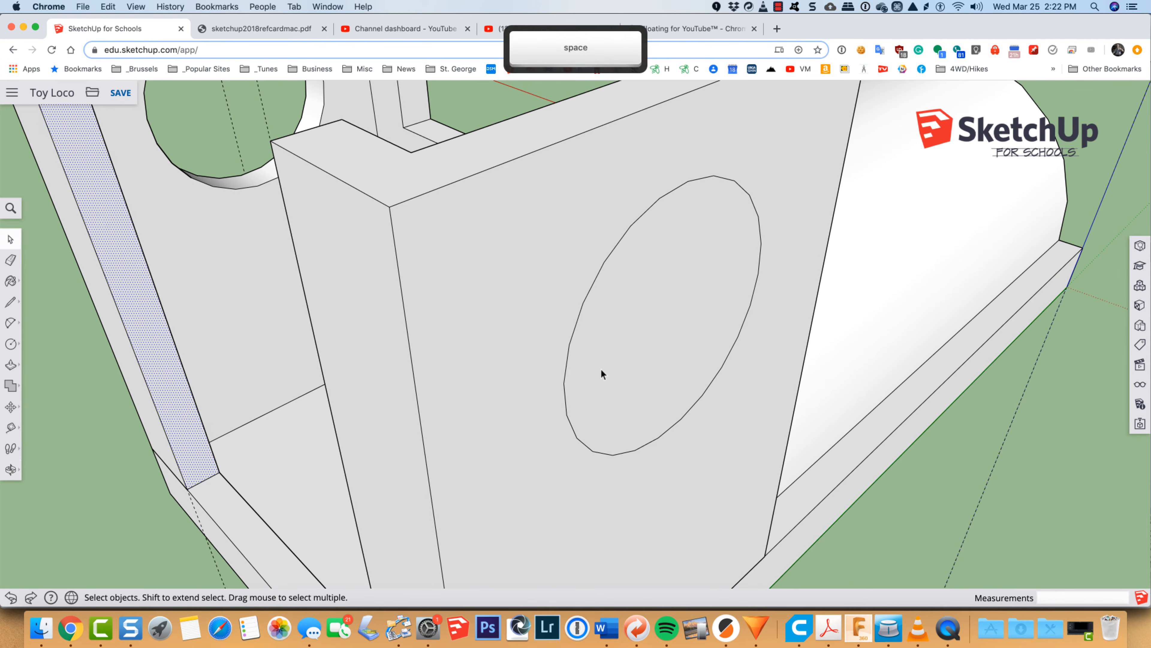
Step: Delete the circular faces on the inner and outer sides of the opposite cab wall to open its round window
{"action": "left_click", "coordinate": [650, 346]}
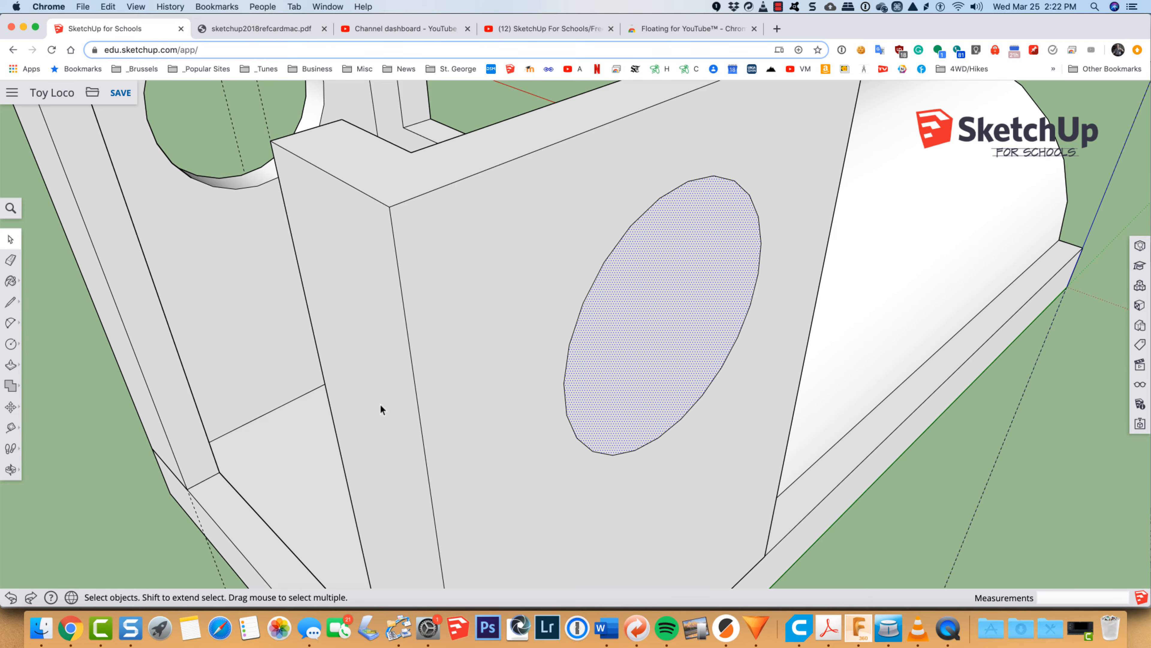
{"action": "key", "text": "o"}
{"action": "left_click_drag", "start_coordinate": [352, 399], "coordinate": [894, 390]}
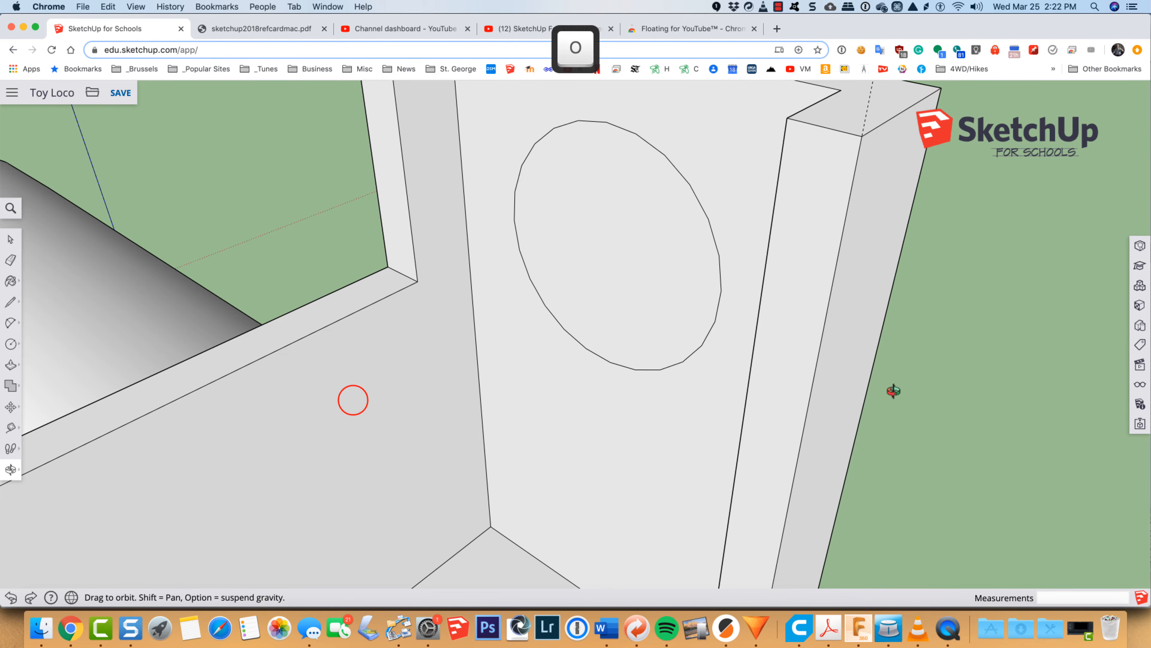
{"action": "key", "text": "space"}
{"action": "left_click", "coordinate": [640, 289]}
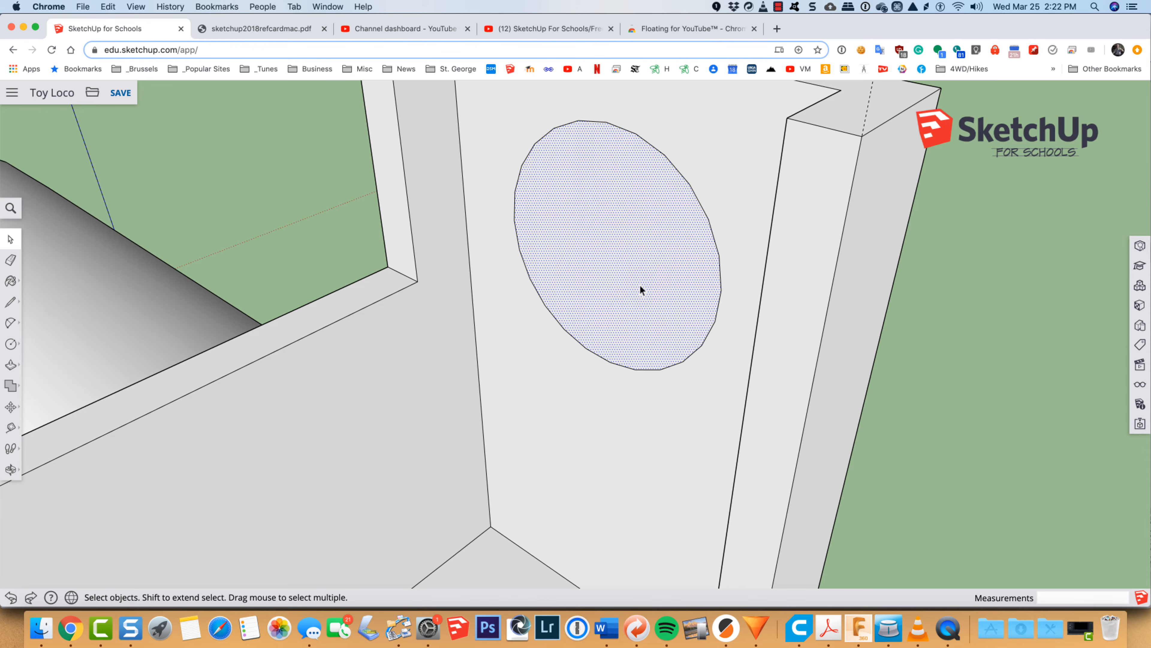
{"action": "key", "text": "Delete"}
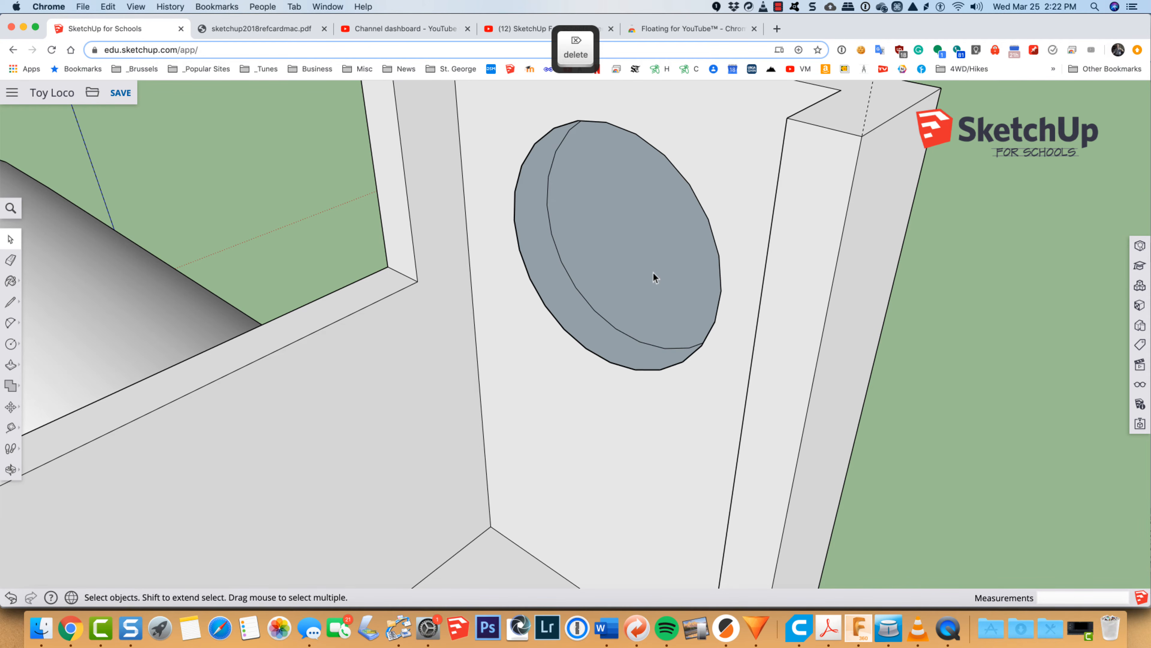
{"action": "left_click", "coordinate": [654, 270]}
{"action": "key", "text": "Delete"}
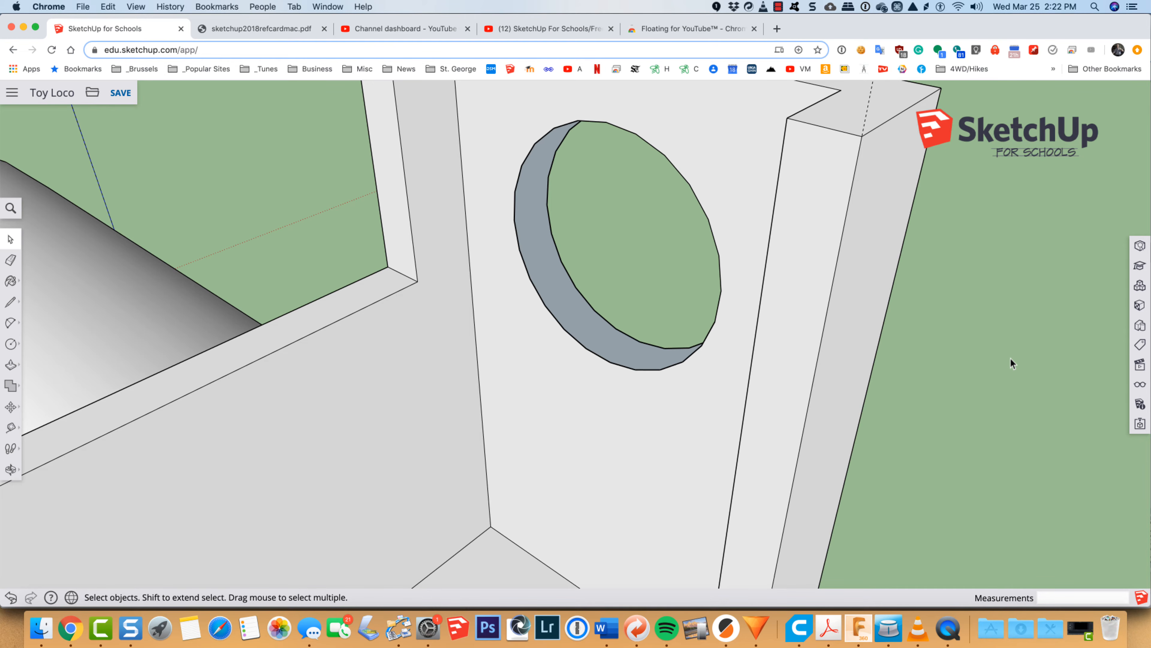
Step: Make a group from all the connected geometry of the cab with its two side walls and windows
{"action": "scroll", "coordinate": [926, 462], "scroll_direction": "down", "scroll_amount": 10}
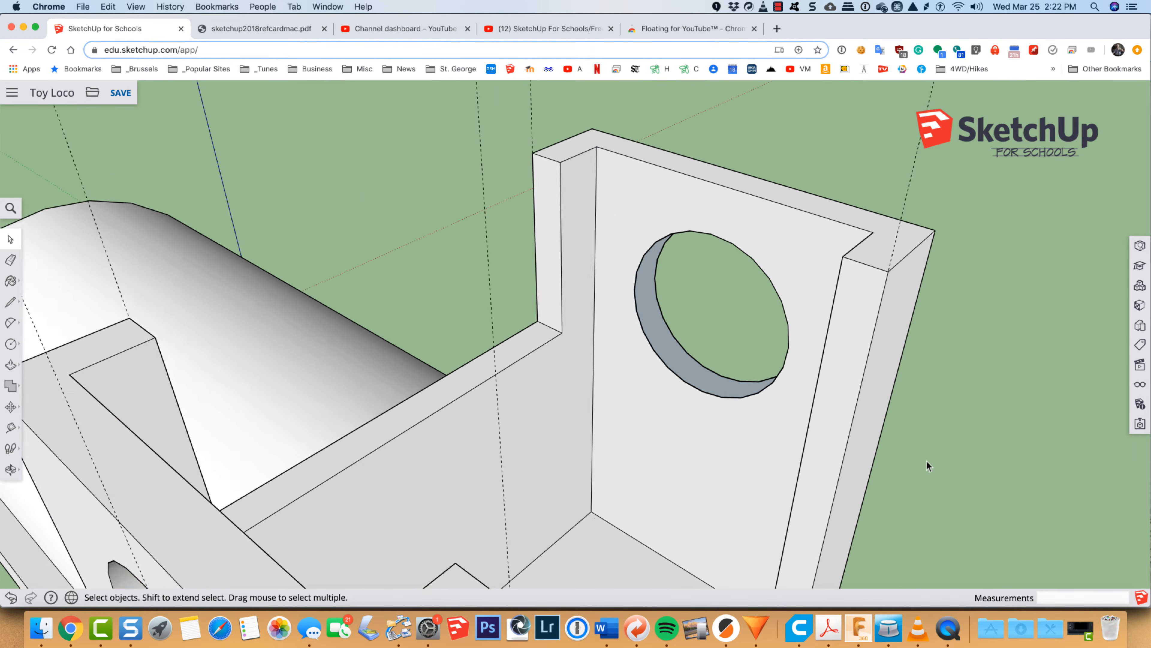
{"action": "scroll", "coordinate": [927, 459], "scroll_direction": "down", "scroll_amount": 3}
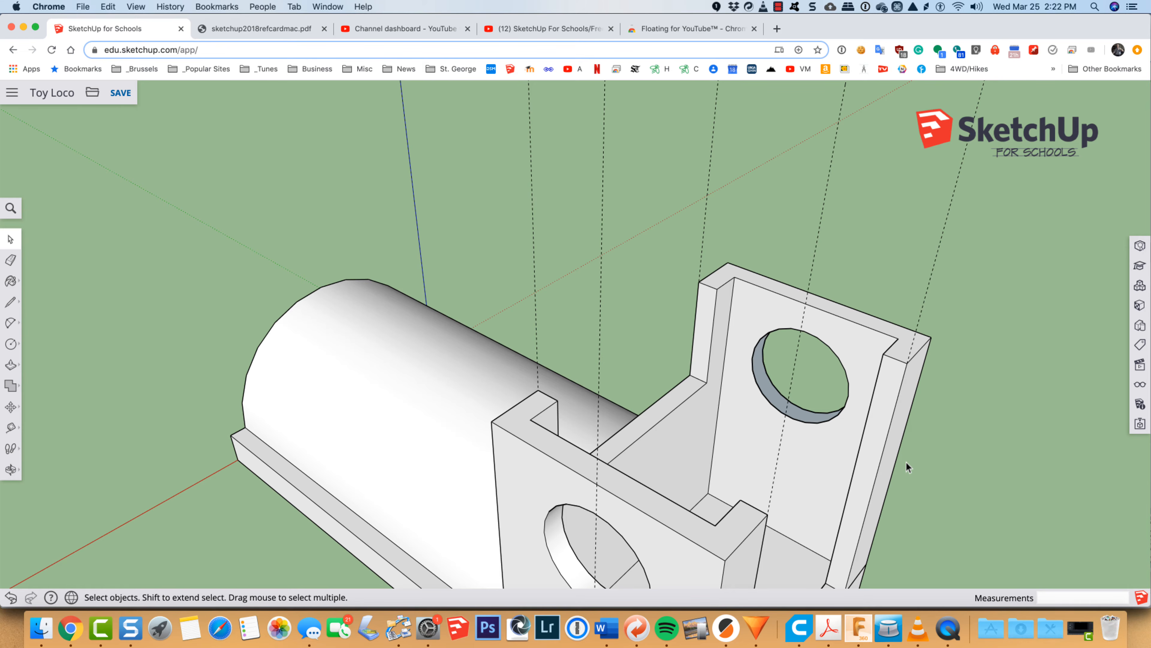
{"action": "key", "text": "h"}
{"action": "left_click_drag", "start_coordinate": [830, 527], "coordinate": [802, 324]}
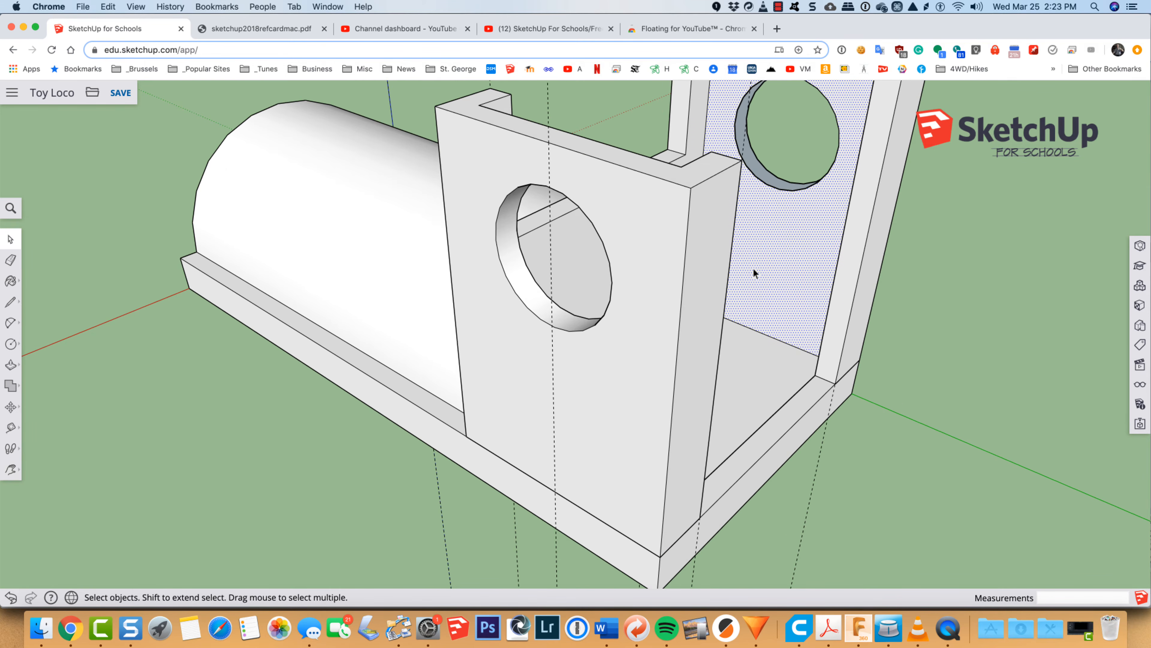
{"action": "triple_click", "coordinate": [665, 261]}
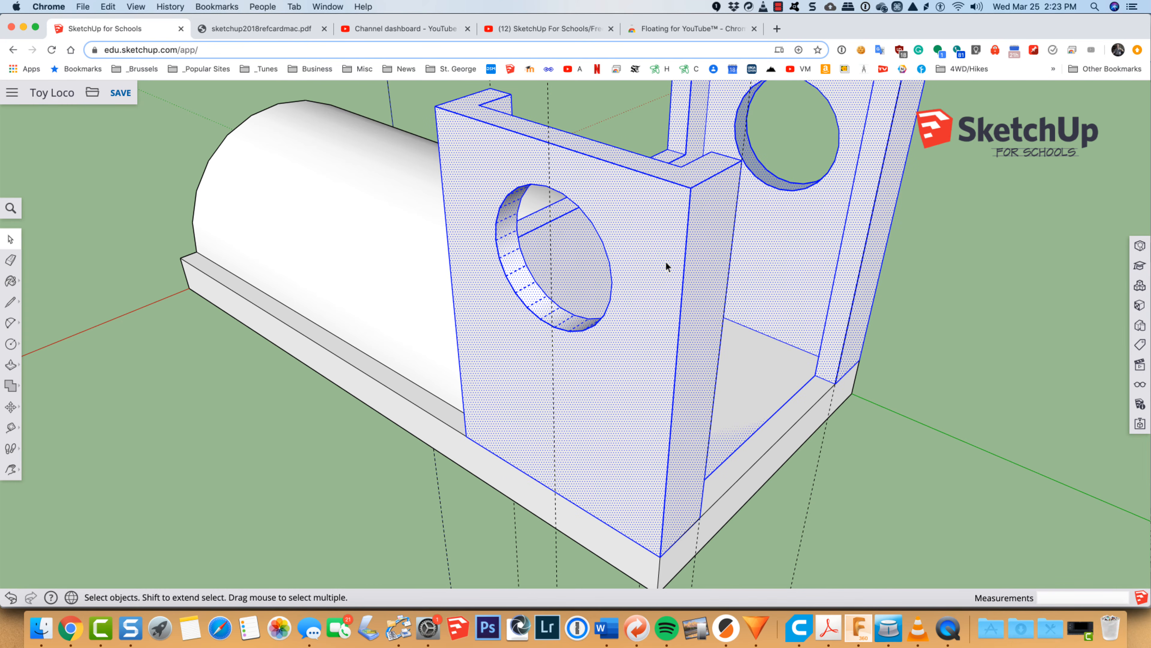
{"action": "right_click", "coordinate": [665, 262]}
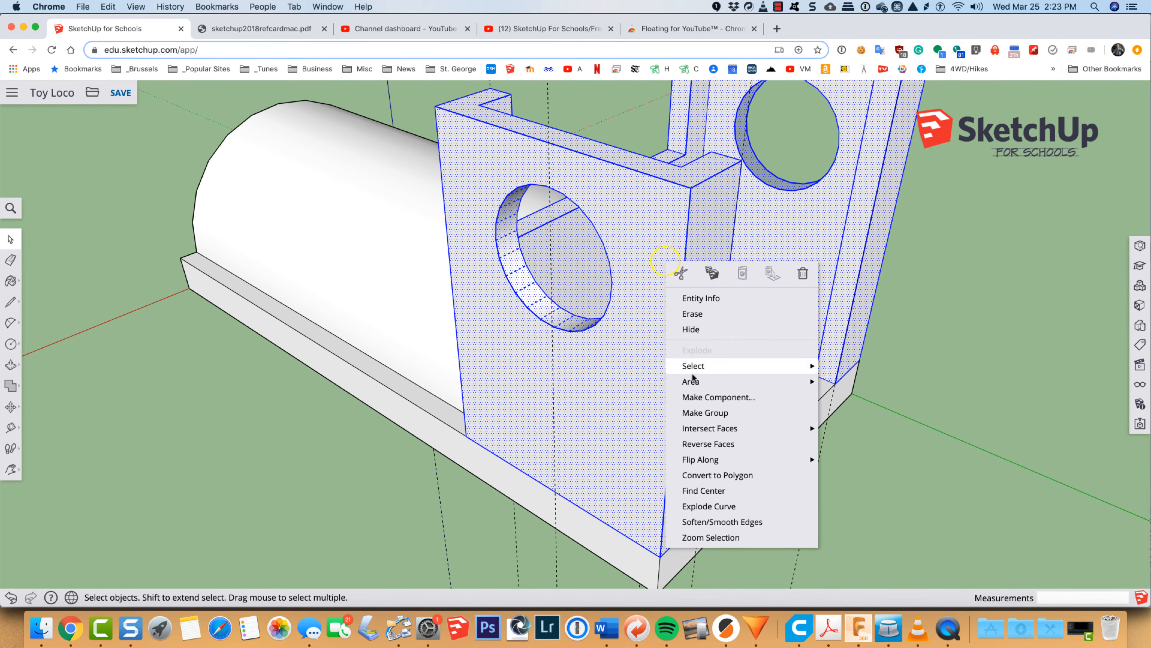
{"action": "left_click", "coordinate": [702, 413]}
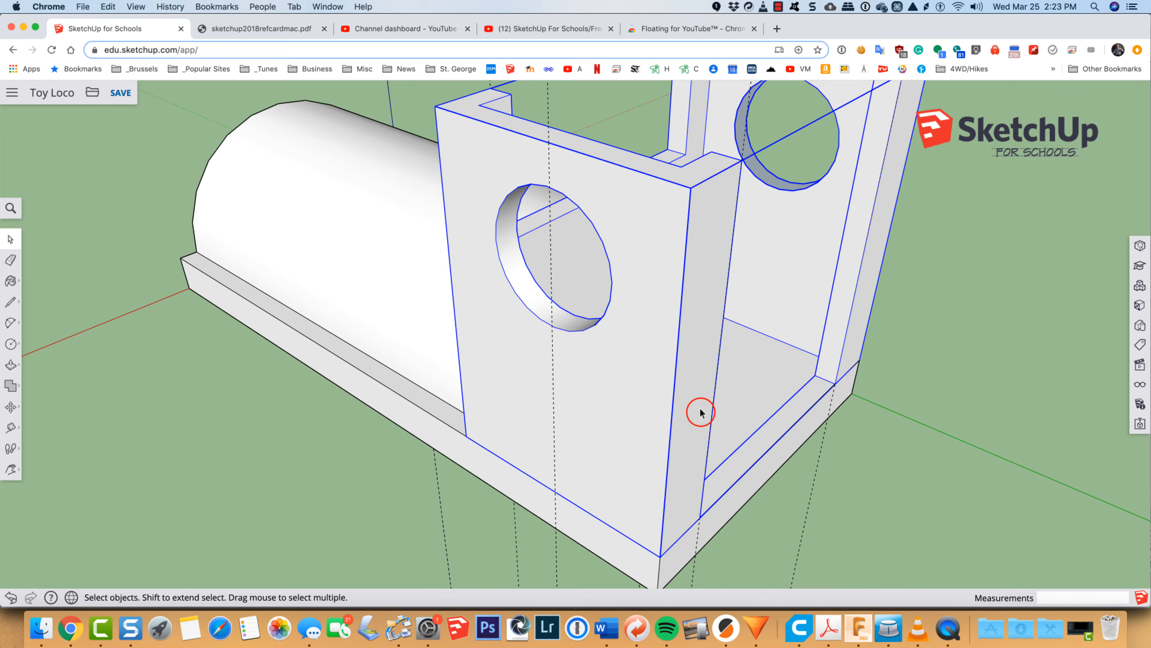
Step: Select the boiler-and-base group and the cab group in turn to check they are separate, and save the model
{"action": "left_click", "coordinate": [350, 257]}
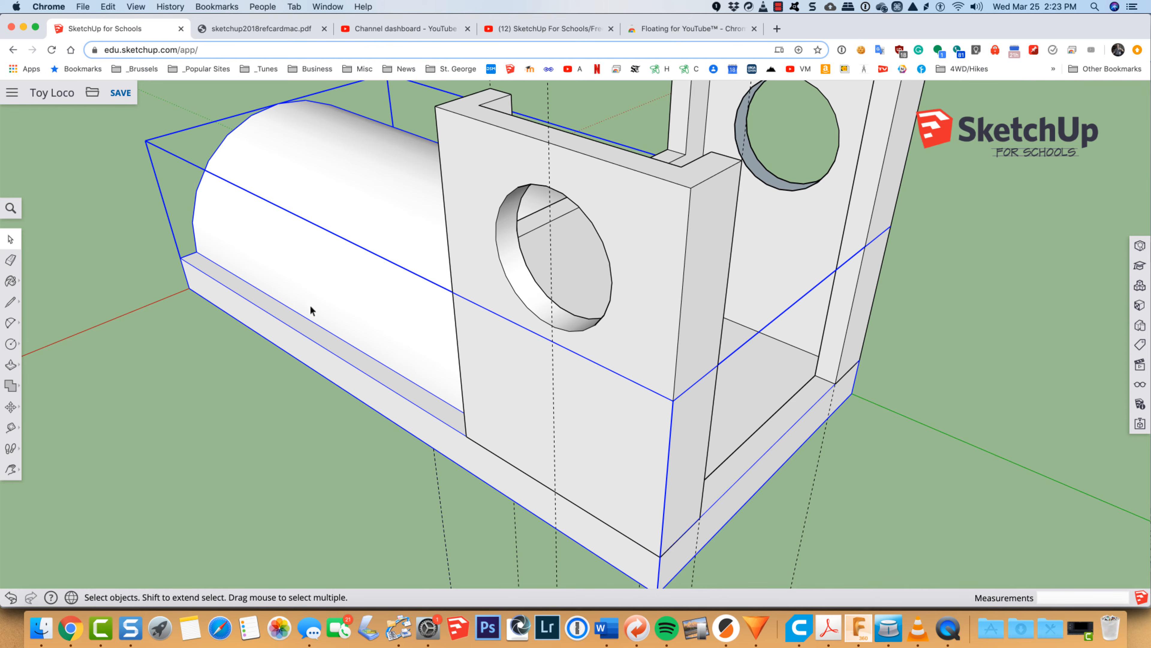
{"action": "left_click", "coordinate": [646, 225]}
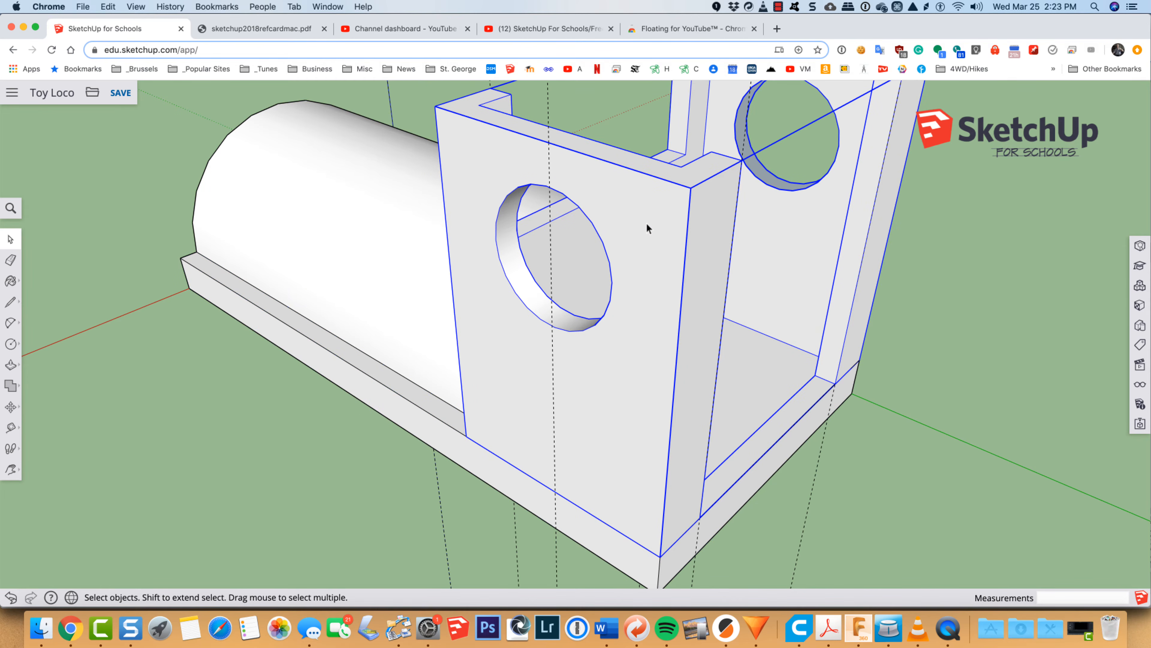
{"action": "scroll", "coordinate": [645, 224], "scroll_direction": "down", "scroll_amount": 5}
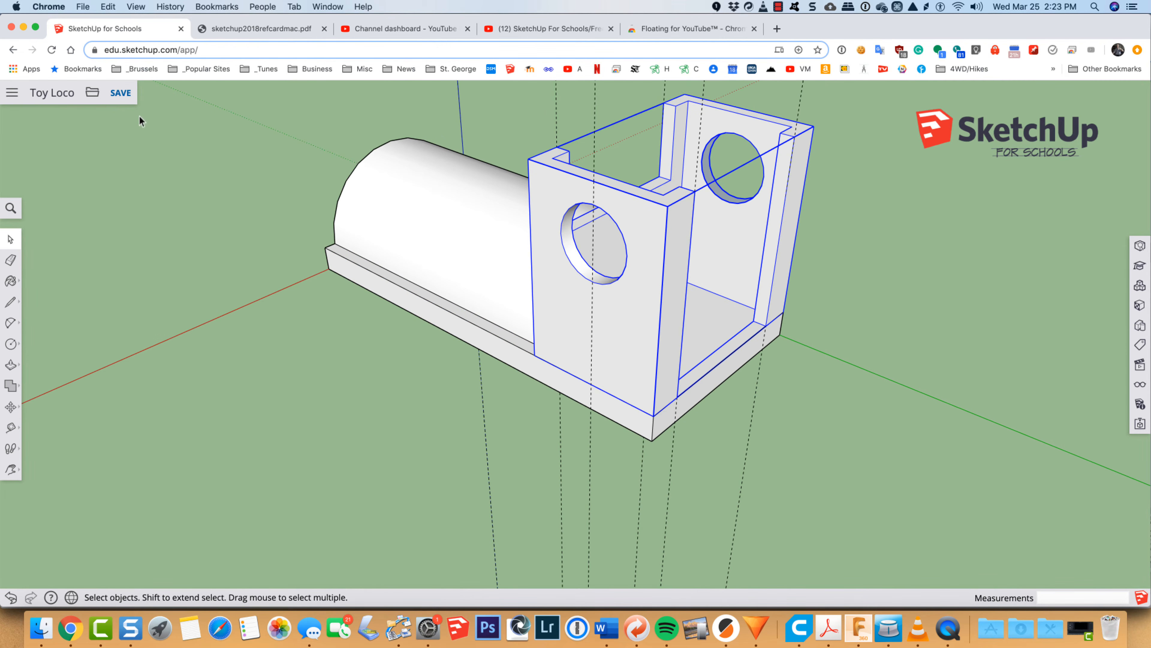
{"action": "left_click", "coordinate": [118, 93]}
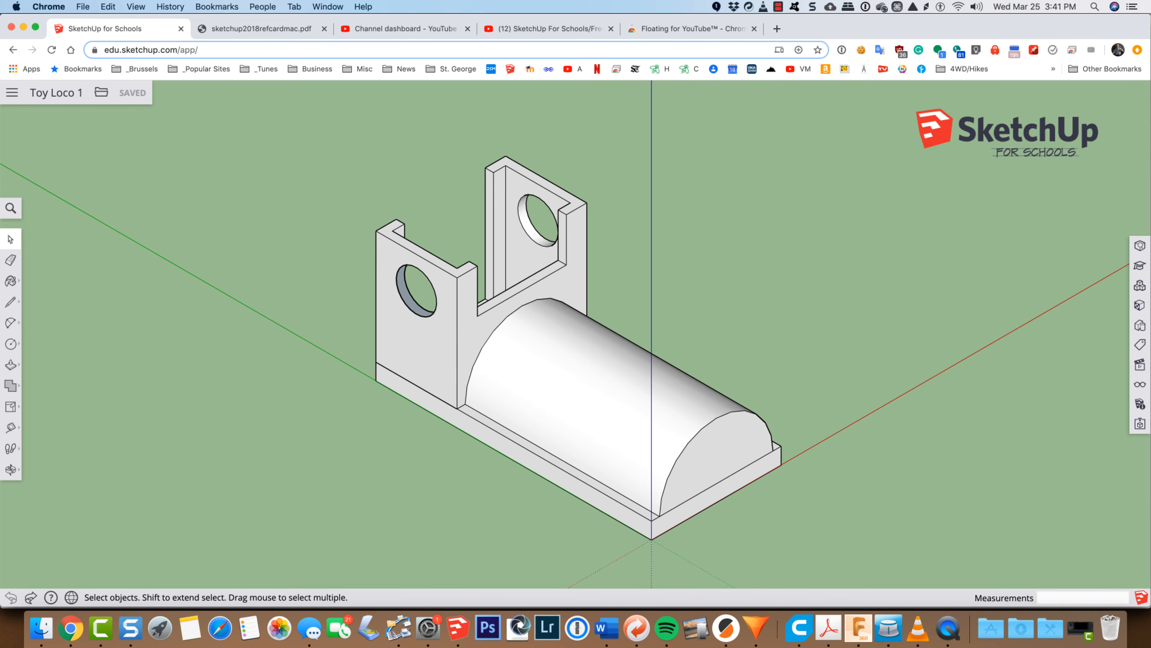
Step: Check the running 3D print job in OctoPrint and return to the SketchUp for Schools model
{"action": "mouse_move", "coordinate": [933, 41]}
{"action": "left_mouse_down"}
{"action": "mouse_move", "coordinate": [910, 62]}
{"action": "mouse_move", "coordinate": [835, 60]}
{"action": "mouse_move", "coordinate": [856, 32]}
{"action": "left_mouse_up"}
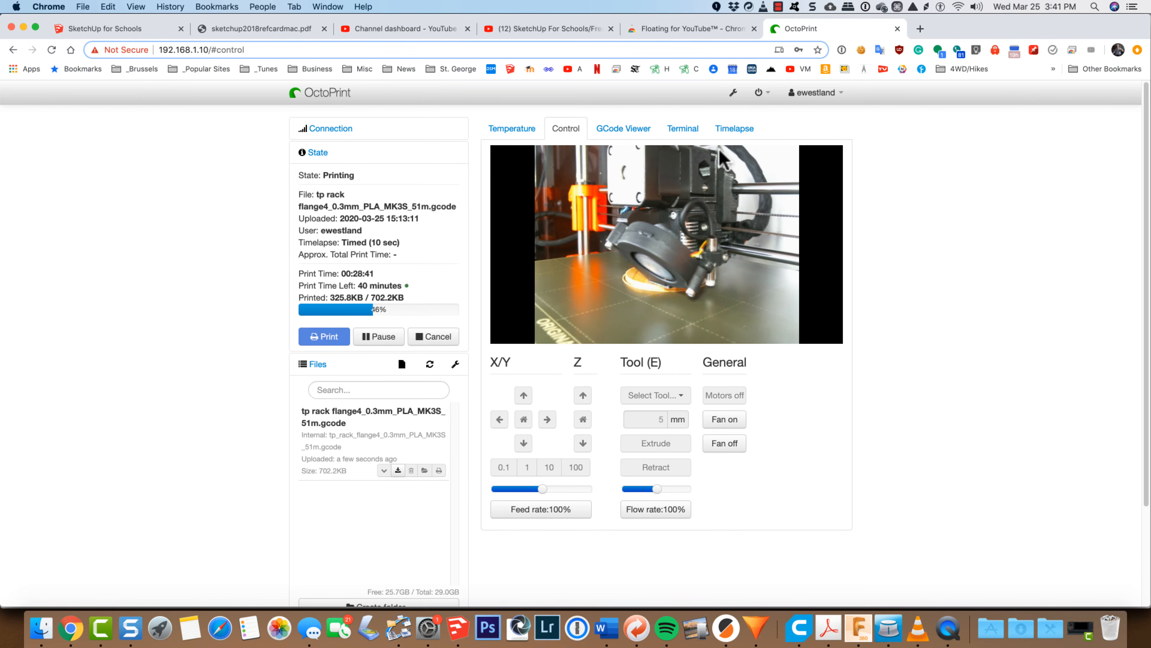
{"action": "left_click", "coordinate": [808, 29]}
{"action": "left_click_drag", "start_coordinate": [808, 29], "coordinate": [808, 1]}
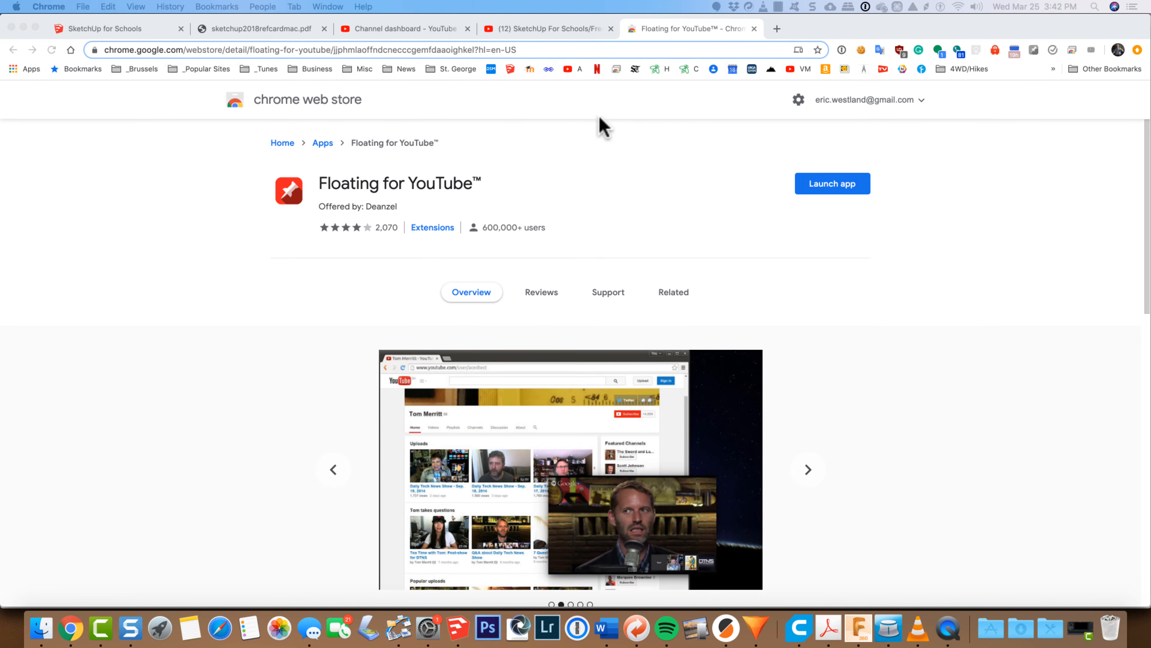
{"action": "left_click", "coordinate": [144, 32]}
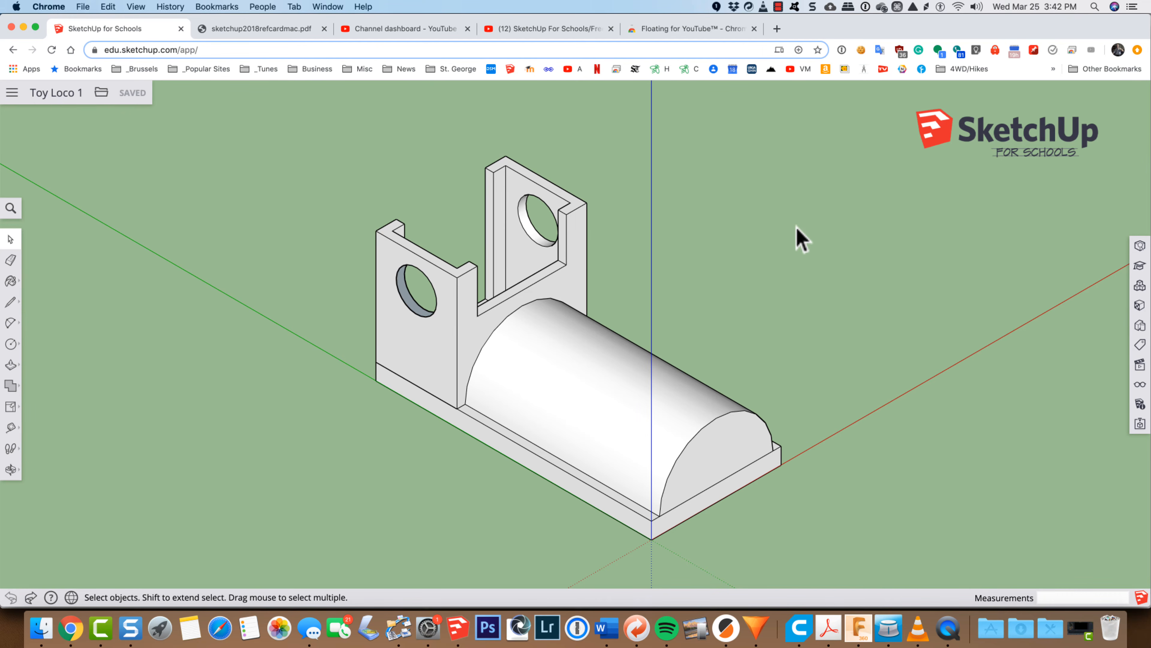
Step: Measure the width of the base's front edge with the Tape Measure and undo the guide line it creates
{"action": "key", "text": "t"}
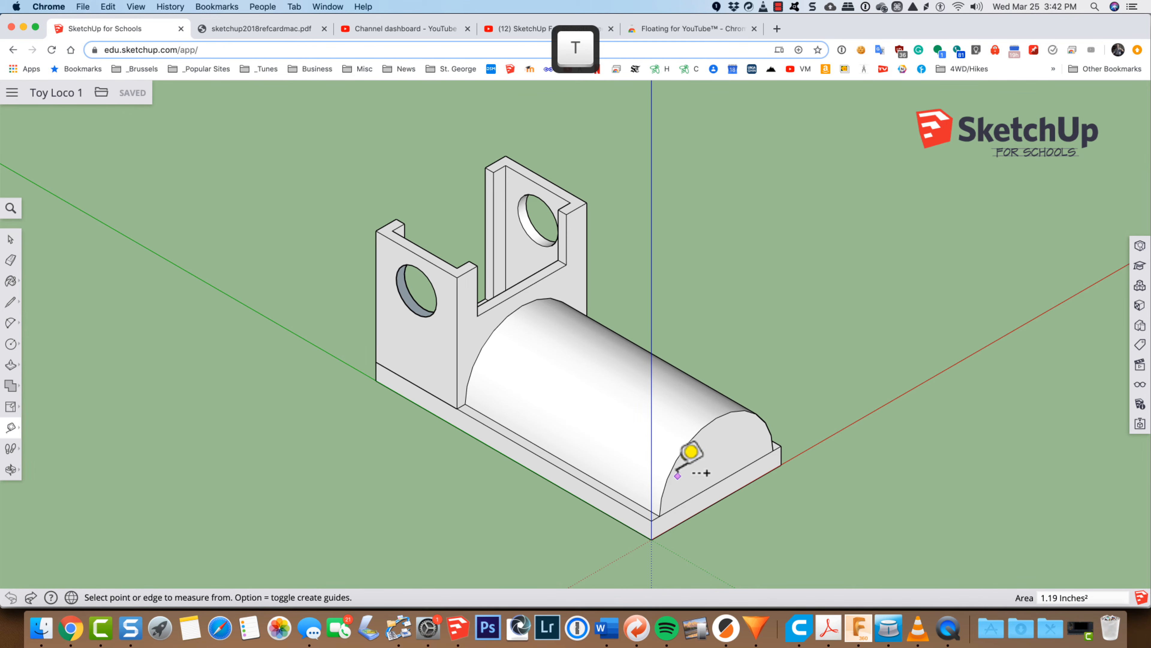
{"action": "left_click", "coordinate": [651, 521]}
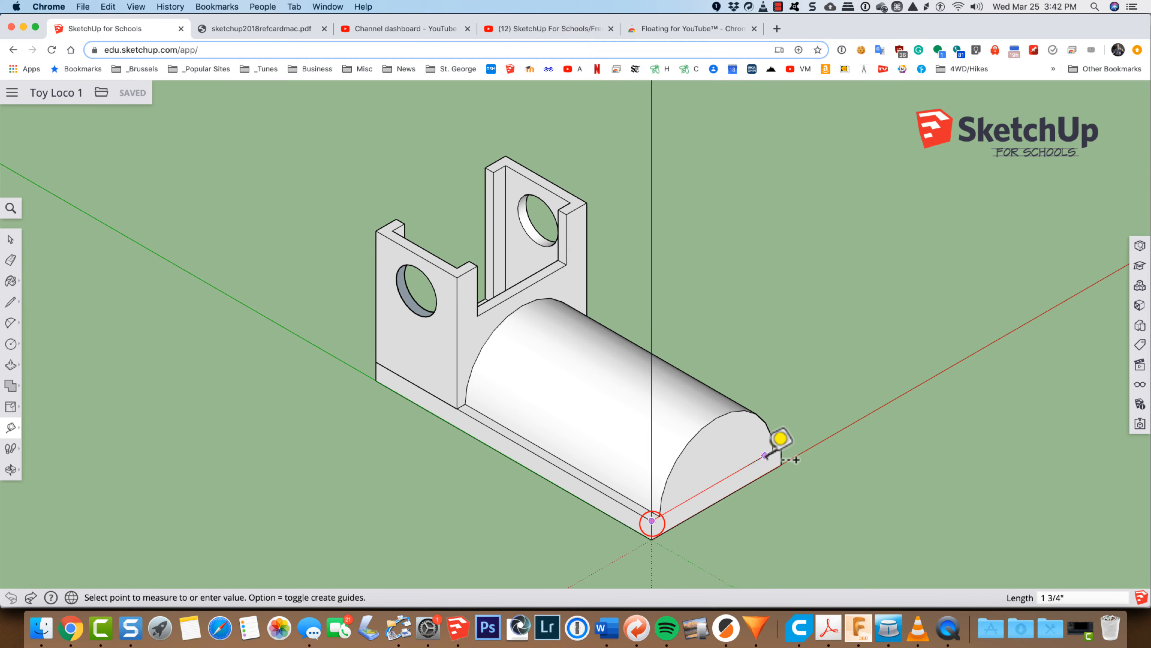
{"action": "left_click", "coordinate": [781, 446]}
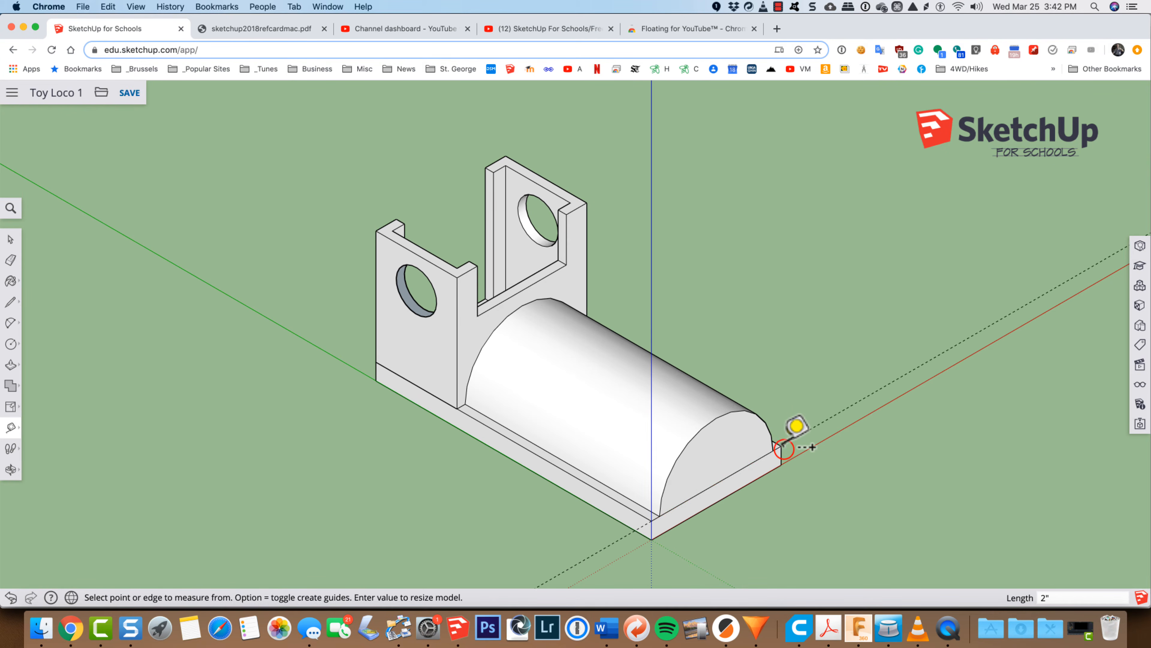
{"action": "key", "text": "super+z"}
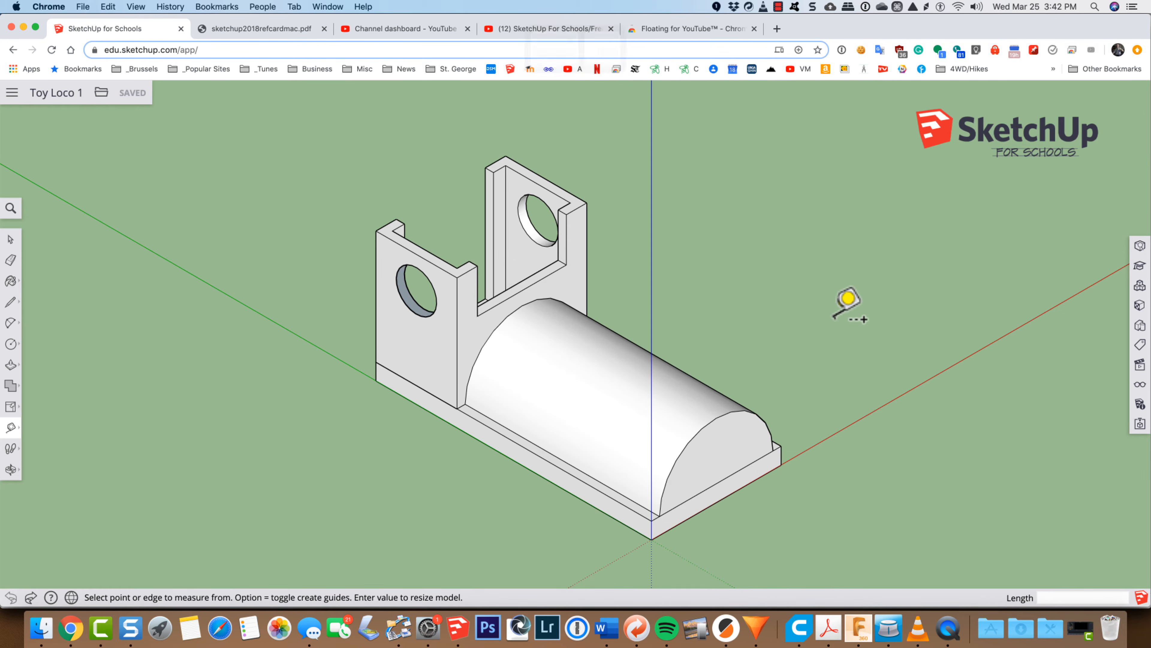
Step: Draw a flat circle with a radius of about 3/16 inch on the ground beside the locomotive
{"action": "key", "text": "c"}
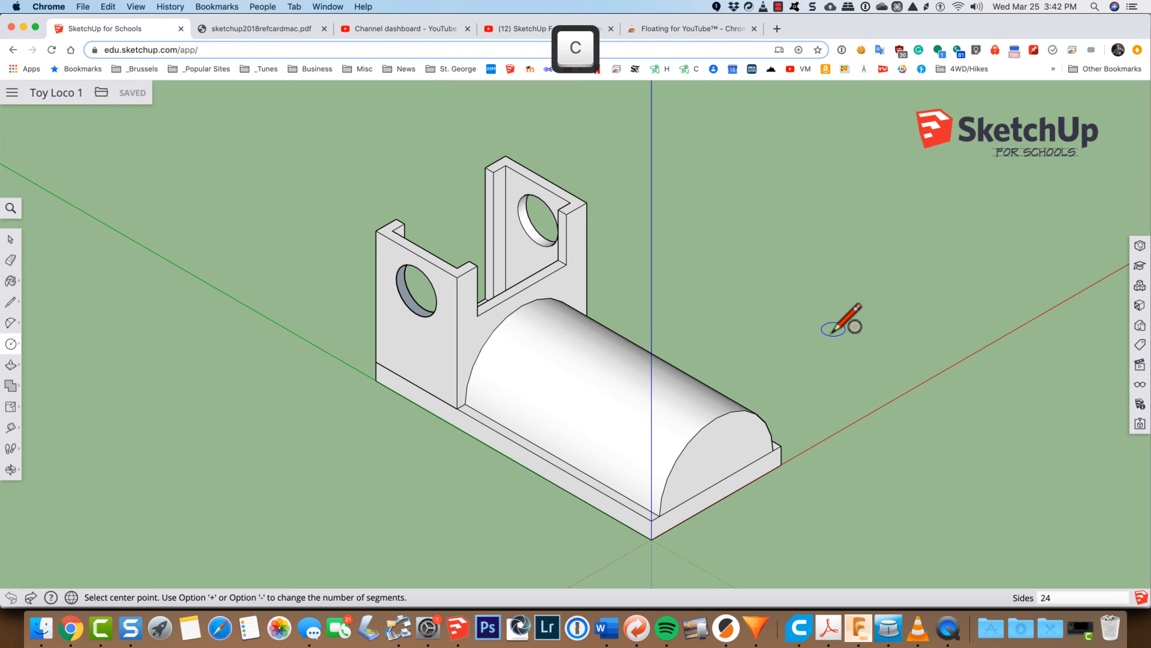
{"action": "left_click", "coordinate": [833, 368]}
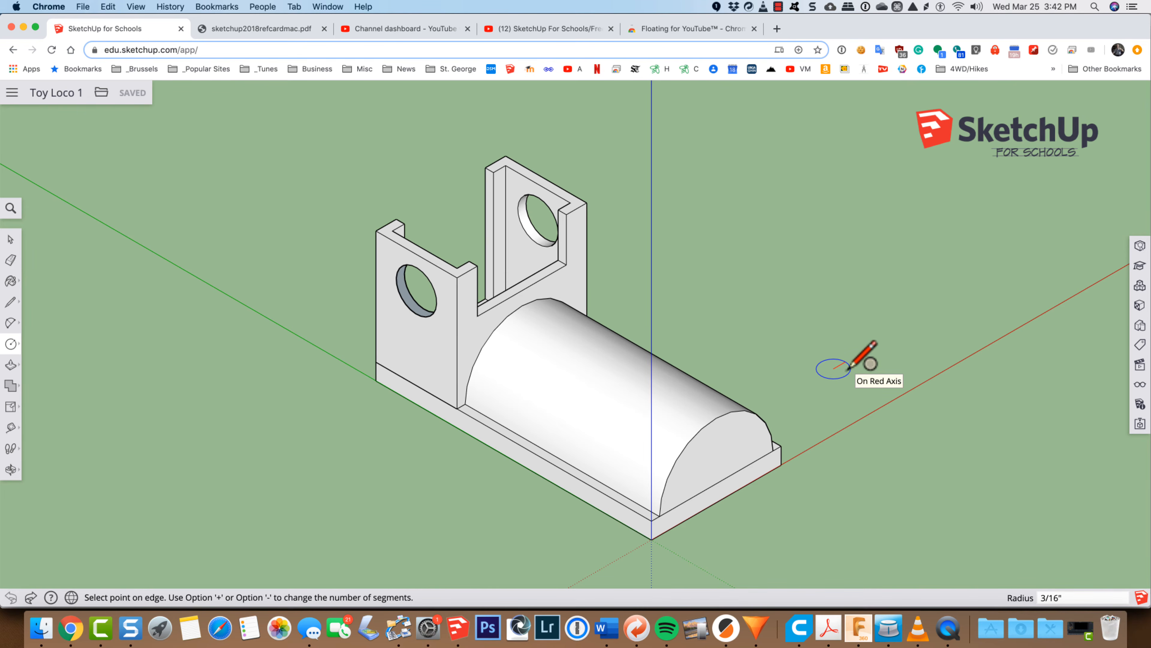
{"action": "left_click", "coordinate": [850, 366]}
Step: Move the whole circle by its center about 2 15/16 inches onto the top of the boiler near its front end
{"action": "key", "text": "space"}
{"action": "left_click", "coordinate": [835, 370]}
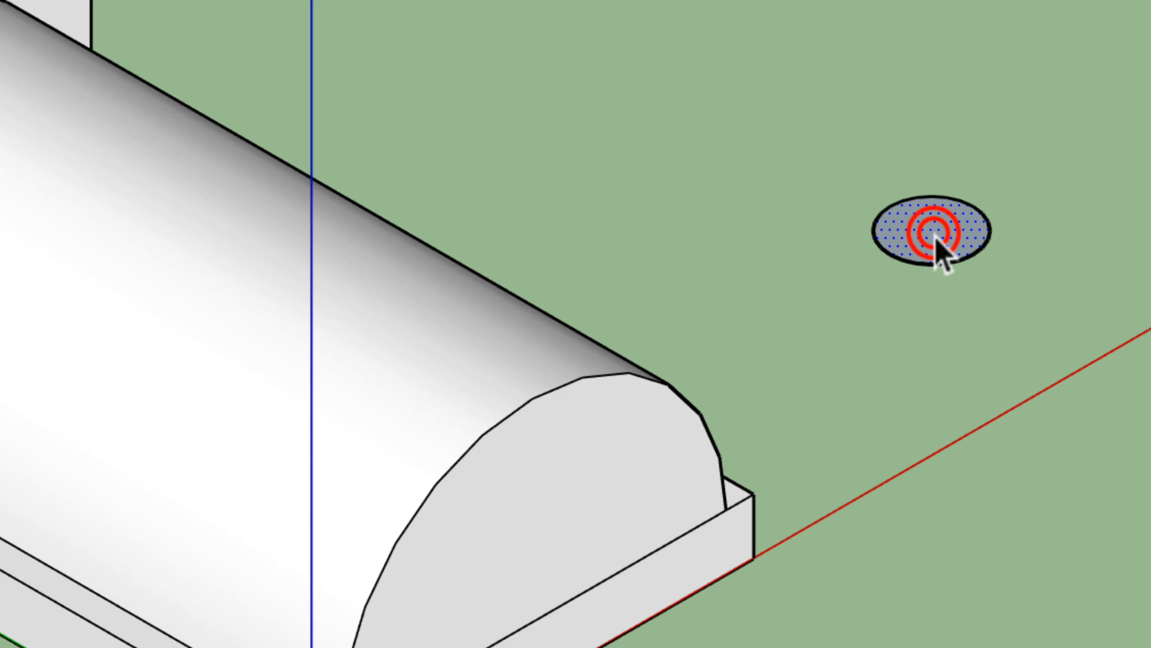
{"action": "left_click", "coordinate": [935, 233]}
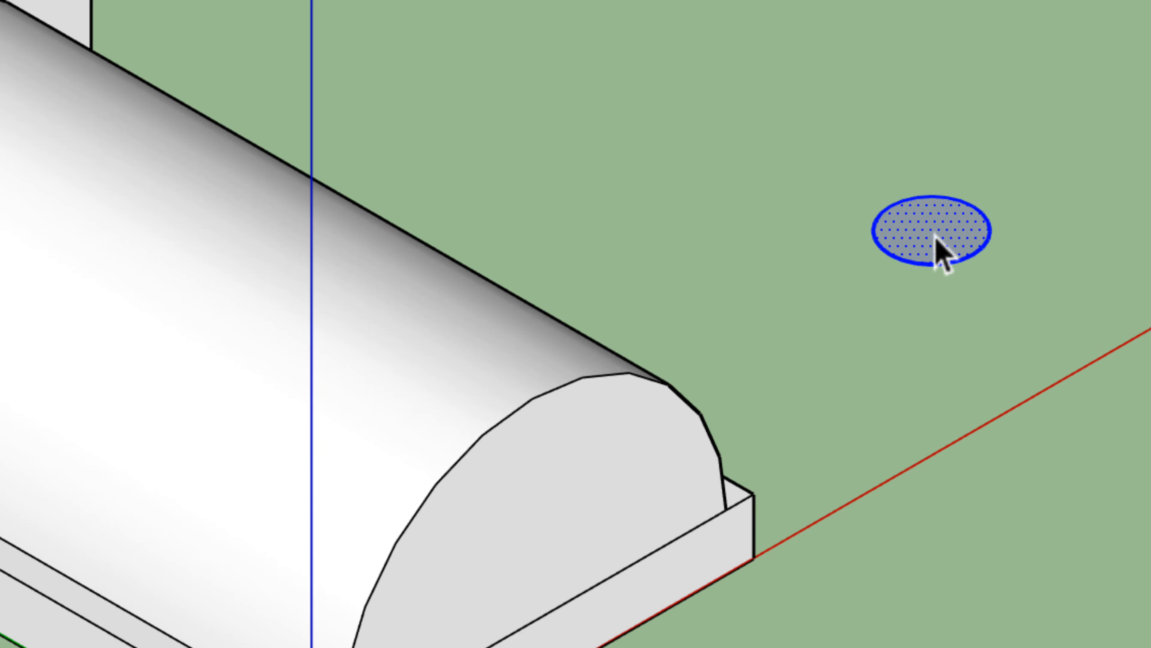
{"action": "key", "text": "m"}
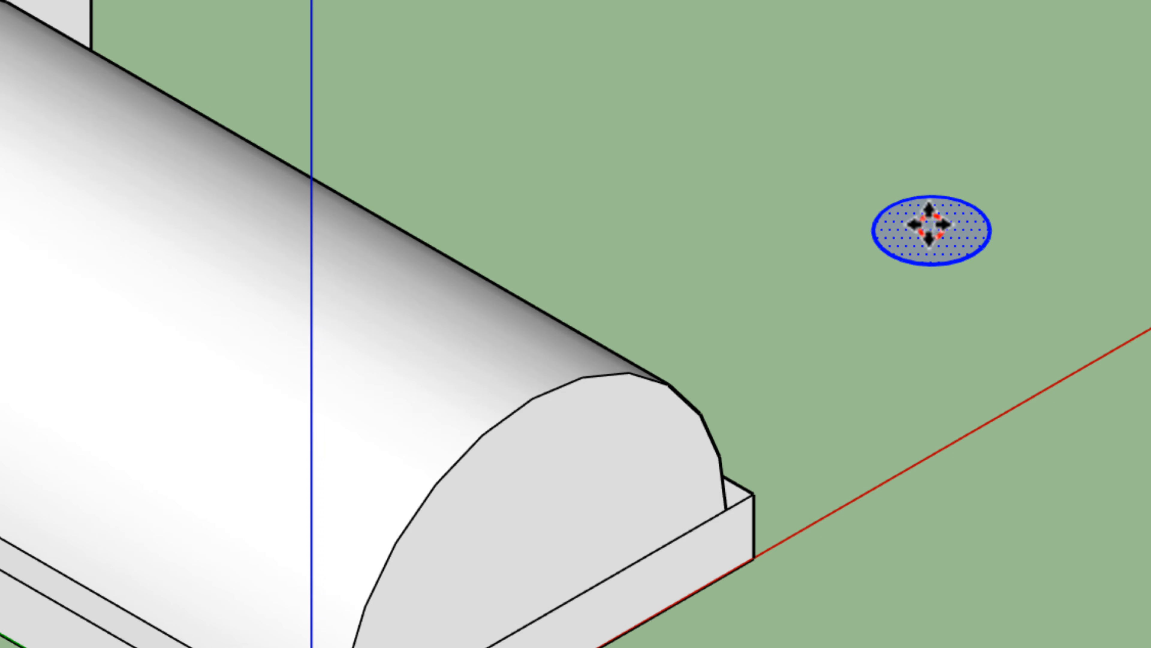
{"action": "left_click", "coordinate": [930, 227]}
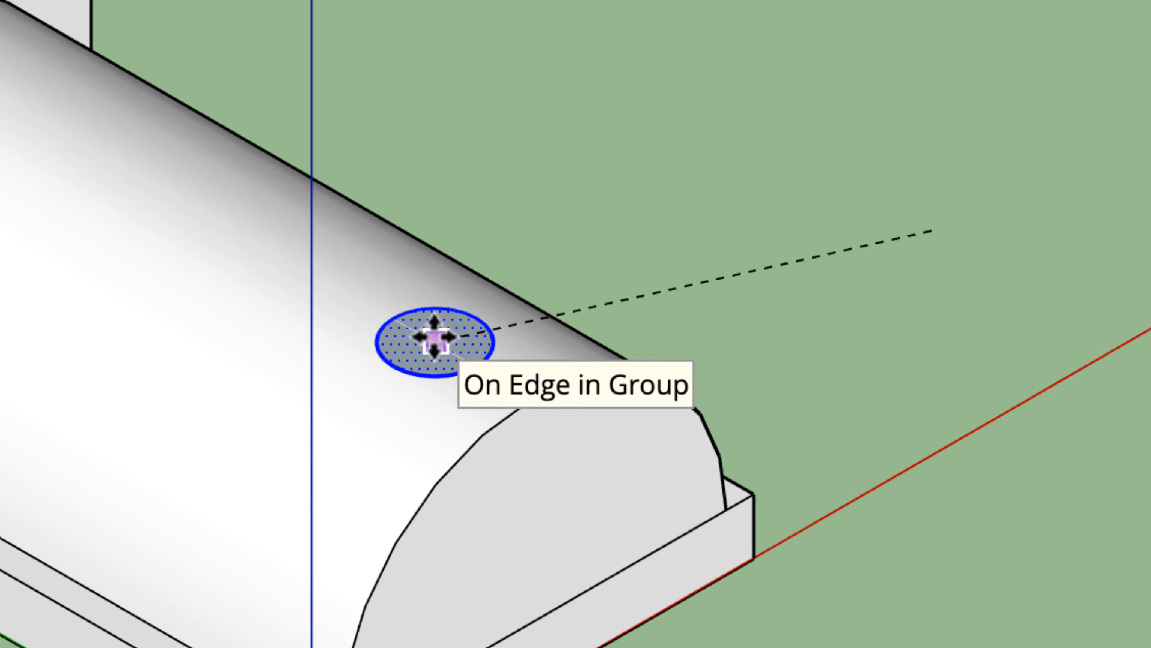
{"action": "left_click", "coordinate": [435, 338]}
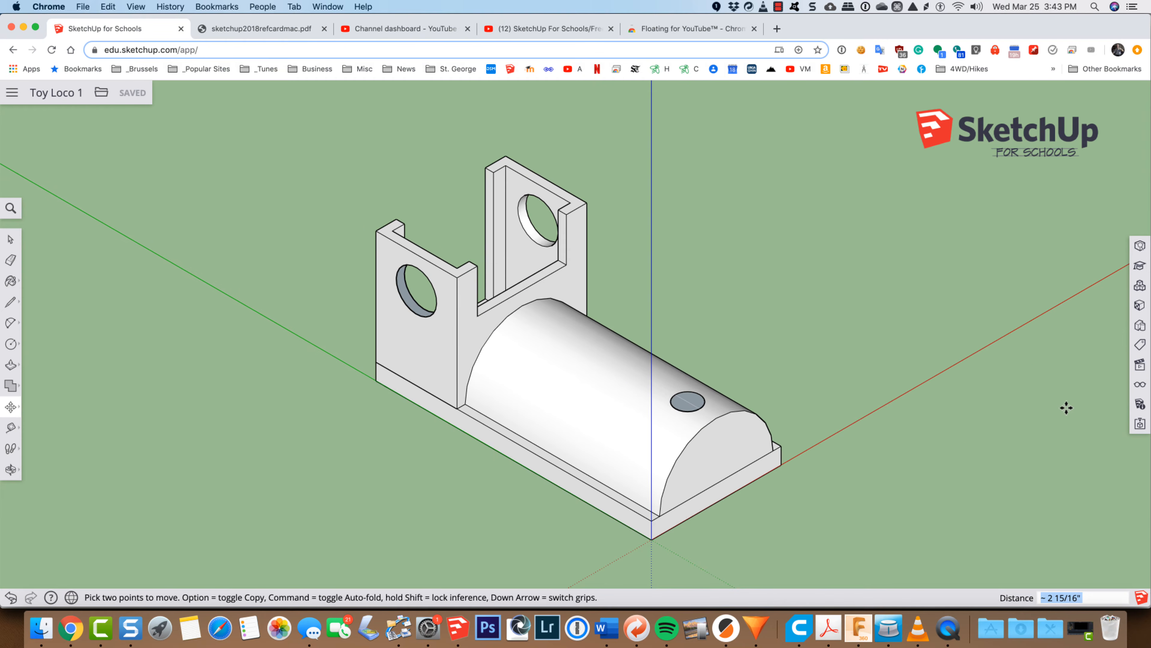
Step: Show hidden geometry to examine the boiler's facet edges under the circle, and turn it off again
{"action": "left_click", "coordinate": [1140, 386]}
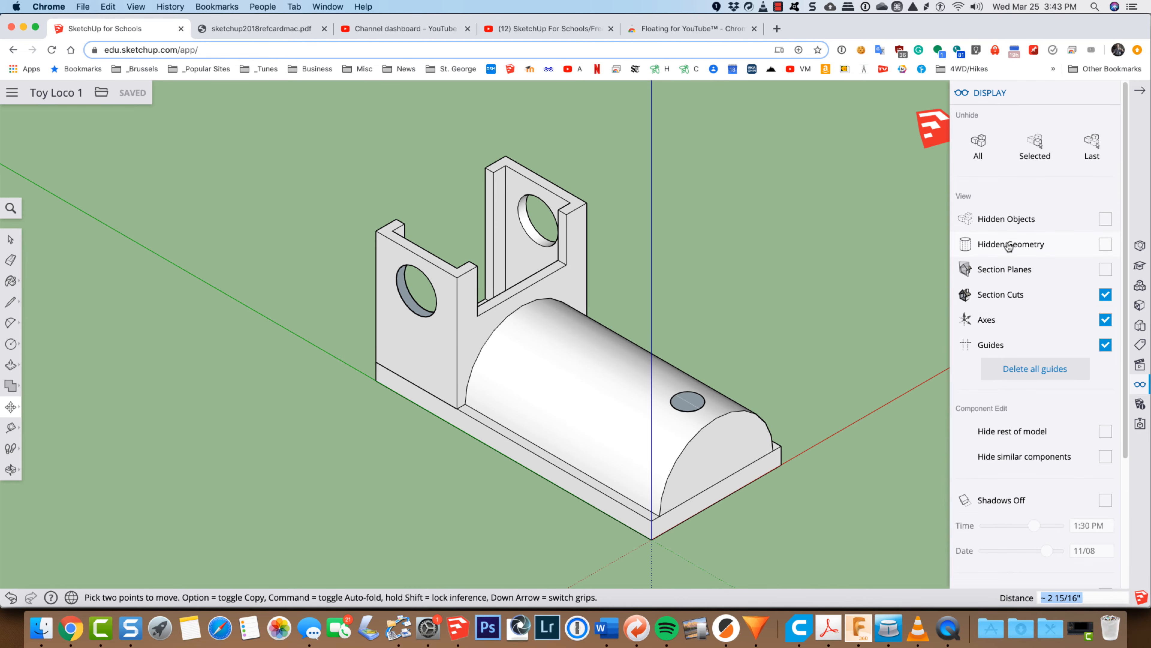
{"action": "left_click", "coordinate": [1106, 245]}
{"action": "scroll", "coordinate": [746, 422], "scroll_direction": "up", "scroll_amount": 3}
{"action": "scroll", "coordinate": [721, 402], "scroll_direction": "up", "scroll_amount": 5}
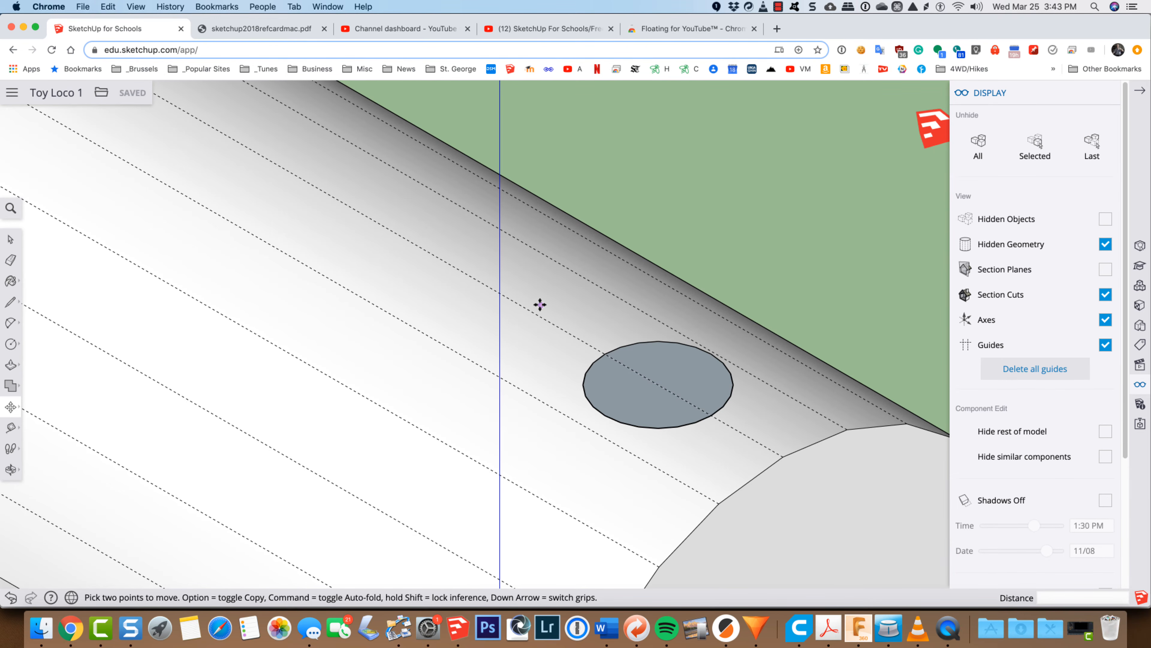
{"action": "scroll", "coordinate": [743, 412], "scroll_direction": "down", "scroll_amount": 3}
{"action": "scroll", "coordinate": [743, 412], "scroll_direction": "down", "scroll_amount": 3}
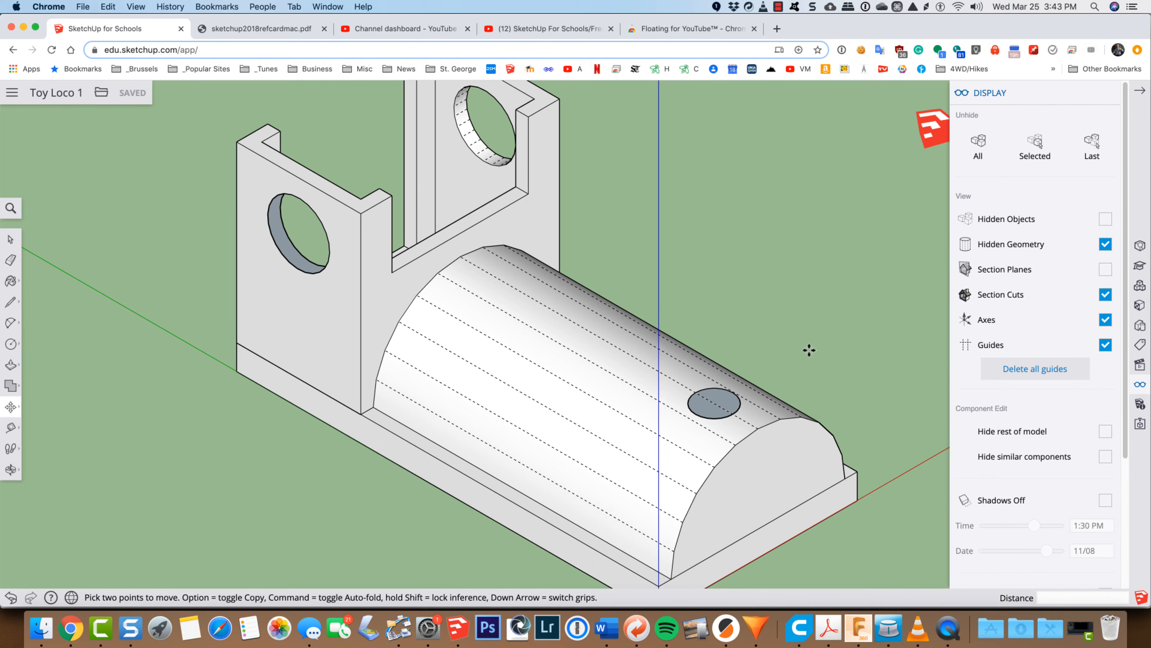
{"action": "left_click", "coordinate": [1105, 246]}
{"action": "left_click", "coordinate": [1109, 94]}
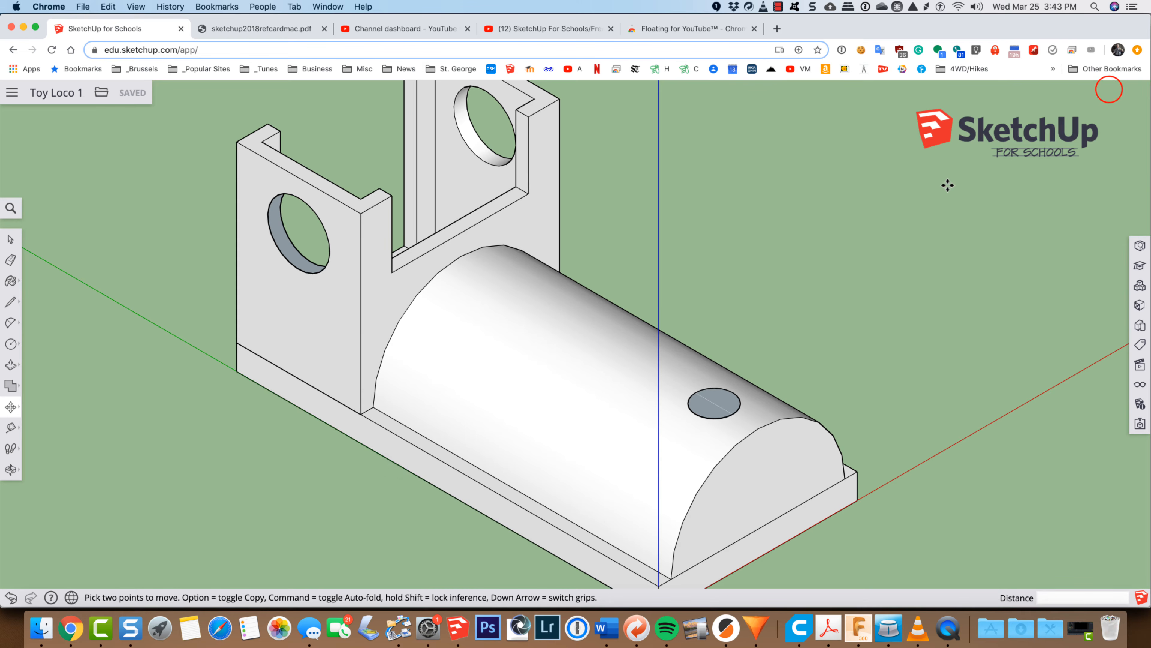
Step: Push the circle's face on top of the boiler down 3/8 inch into the boiler
{"action": "scroll", "coordinate": [689, 458], "scroll_direction": "up", "scroll_amount": 4}
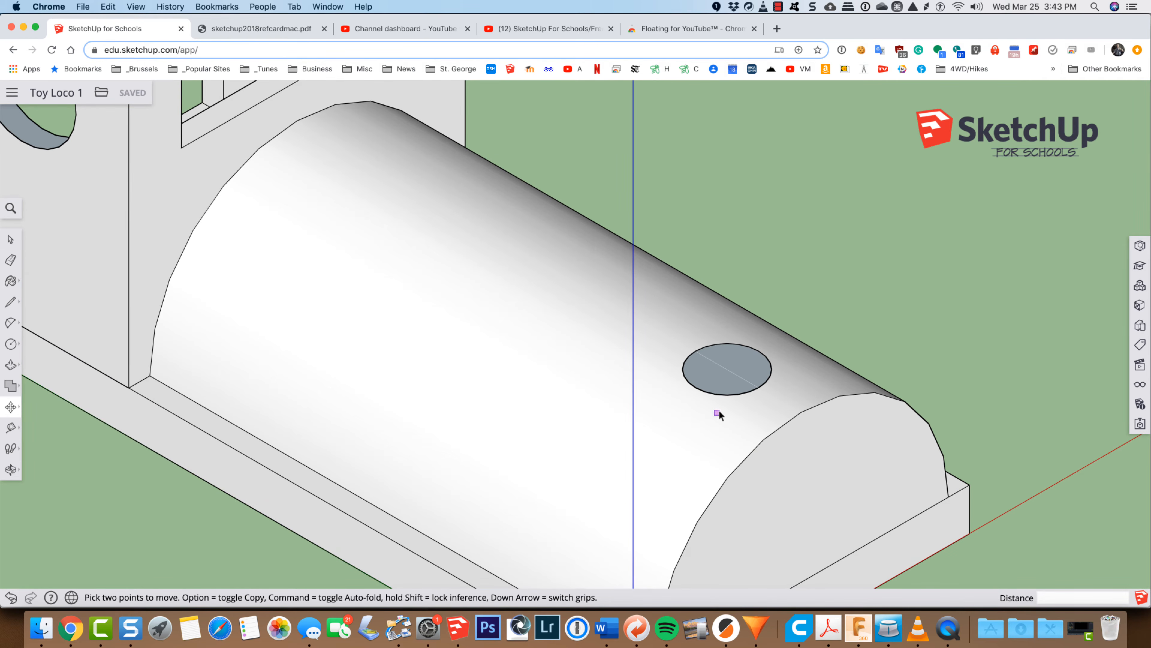
{"action": "key", "text": "space"}
{"action": "left_click", "coordinate": [722, 381]}
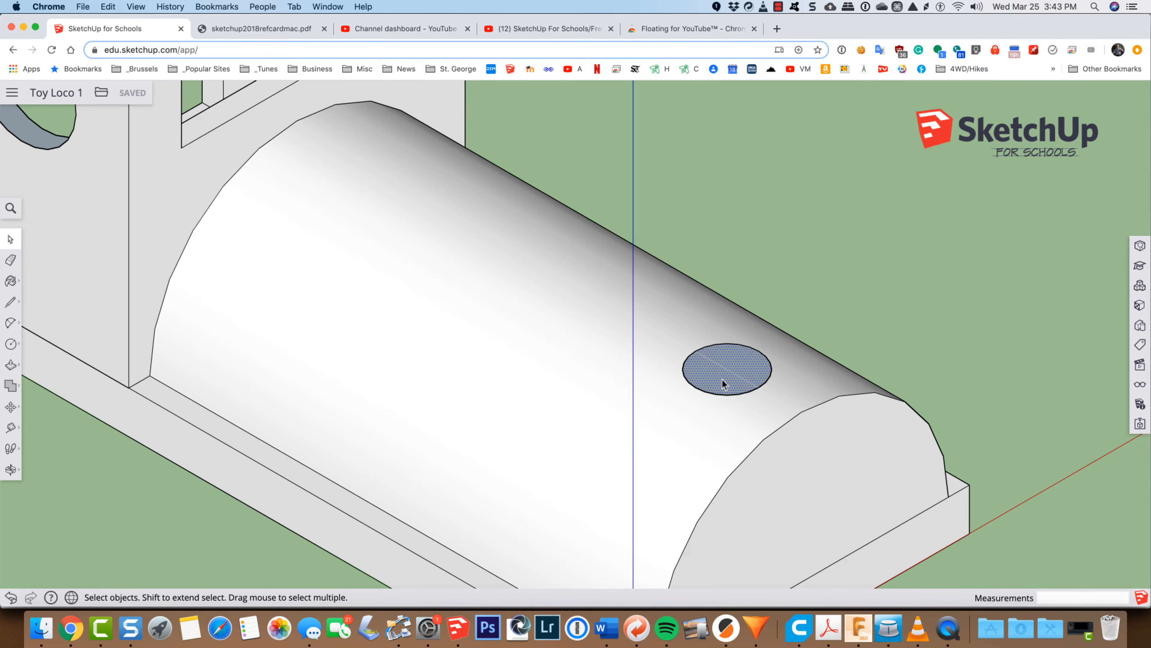
{"action": "key", "text": "p"}
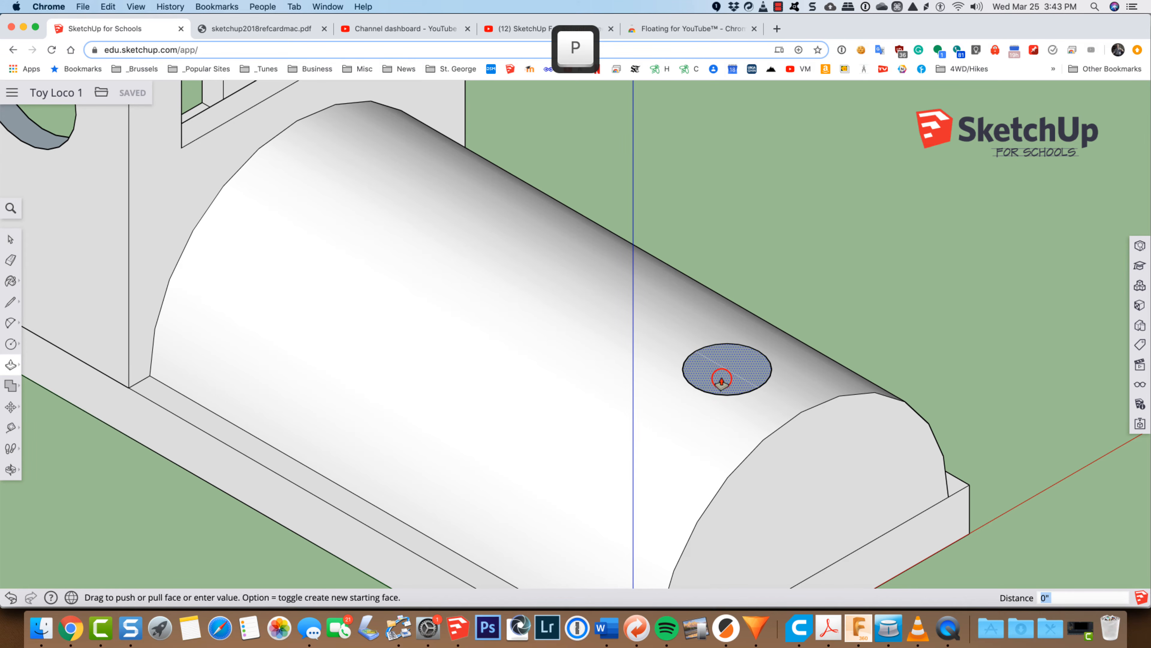
{"action": "left_click_drag", "start_coordinate": [722, 381], "coordinate": [723, 457]}
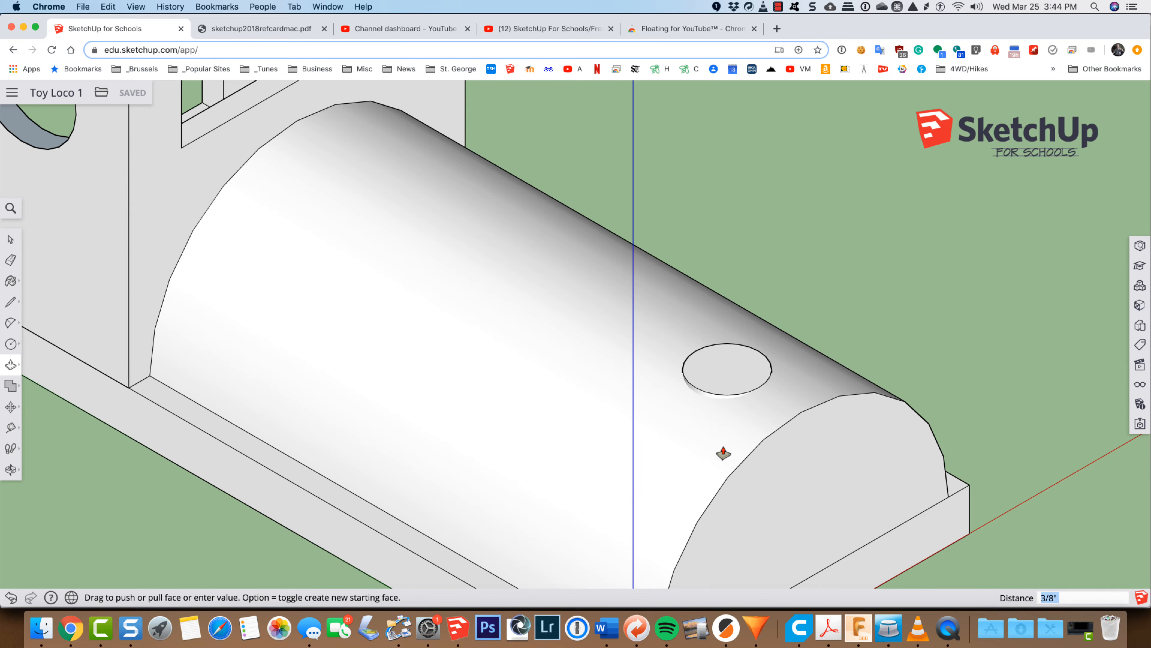
{"action": "left_click", "coordinate": [724, 453]}
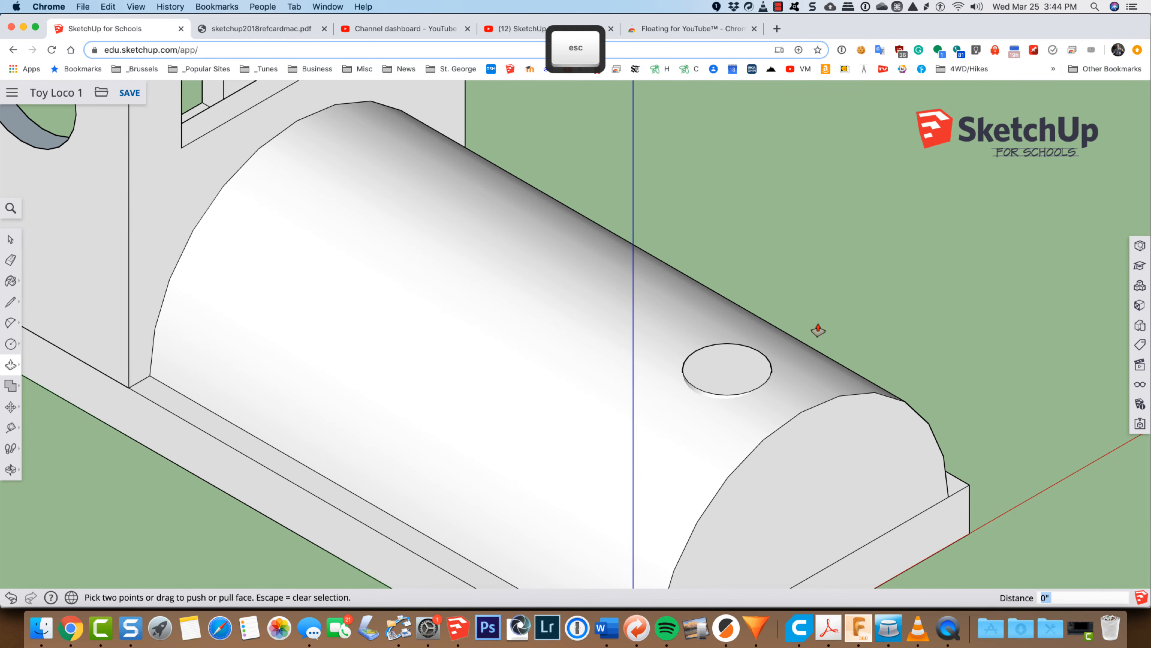
Step: Turn on X-ray to examine the part of the cylinder inside the boiler, and turn X-ray off again
{"action": "left_click", "coordinate": [11, 208]}
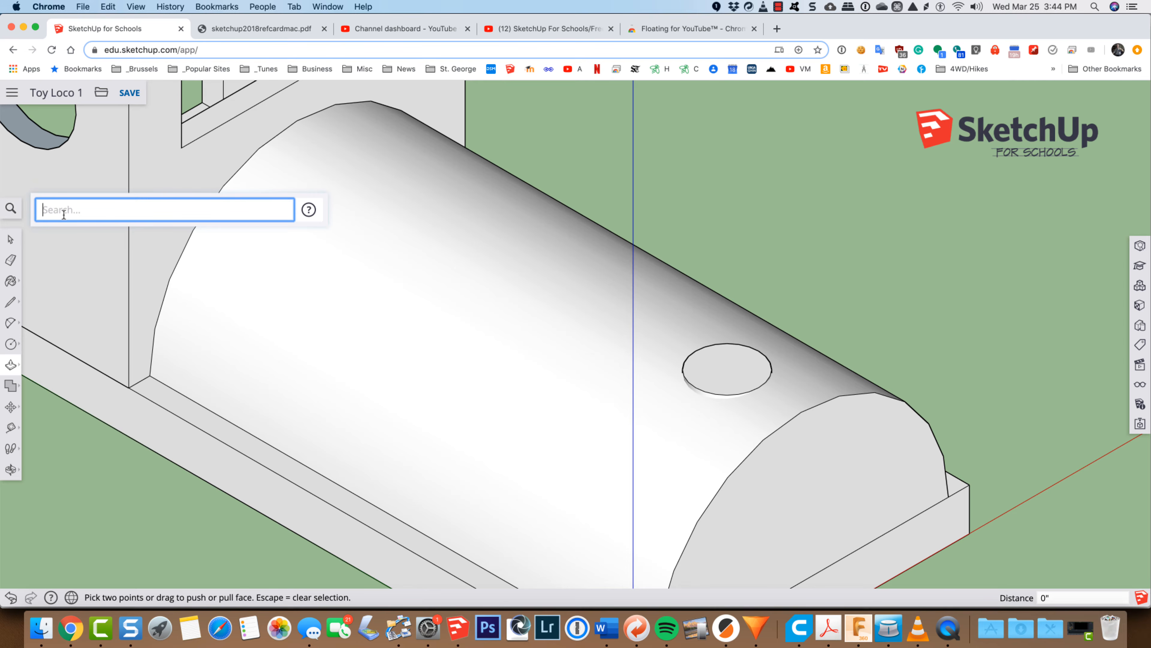
{"action": "type", "text": "x"}
{"action": "left_click", "coordinate": [277, 243]}
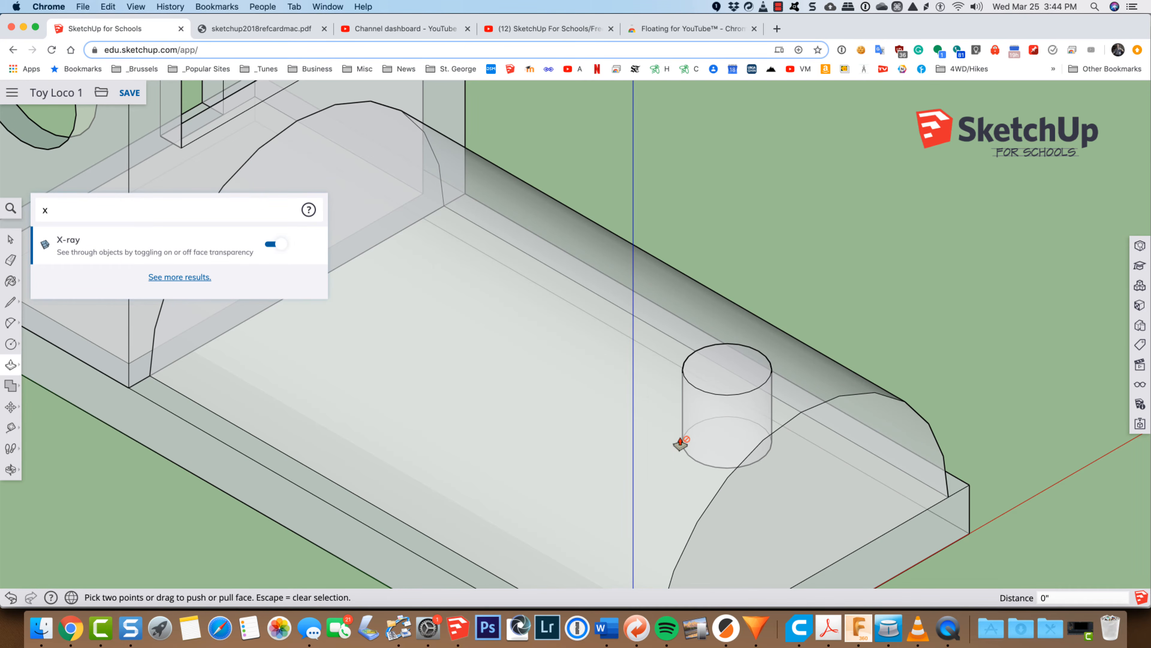
{"action": "key", "text": "o"}
{"action": "left_click_drag", "start_coordinate": [743, 467], "coordinate": [711, 453]}
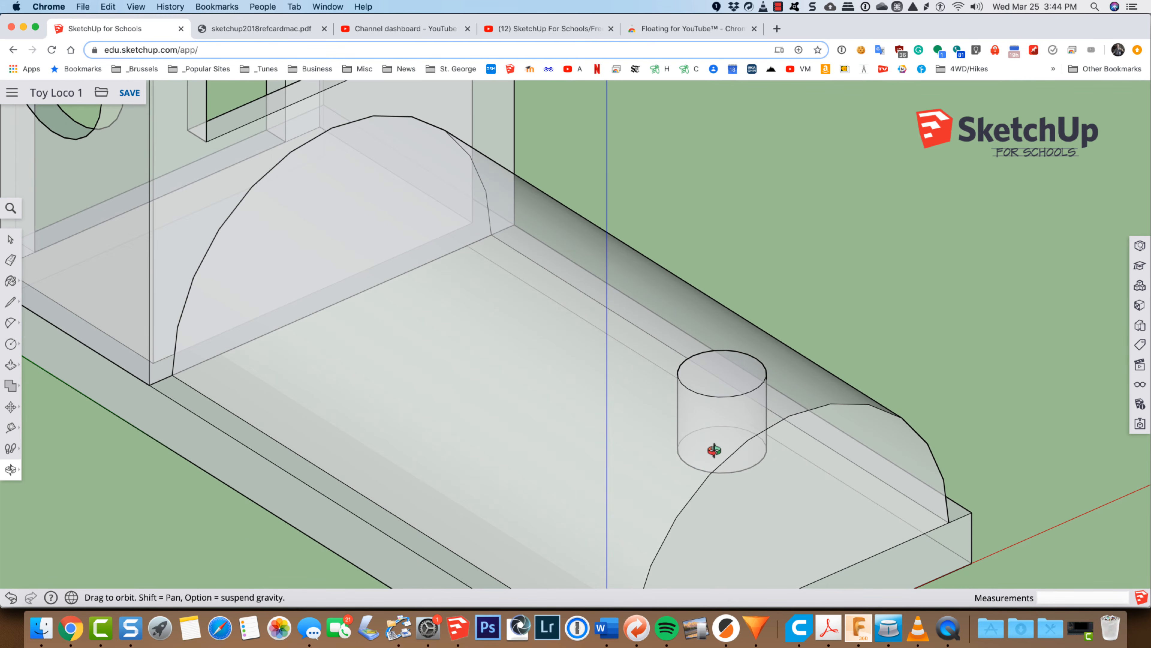
{"action": "left_click", "coordinate": [10, 208]}
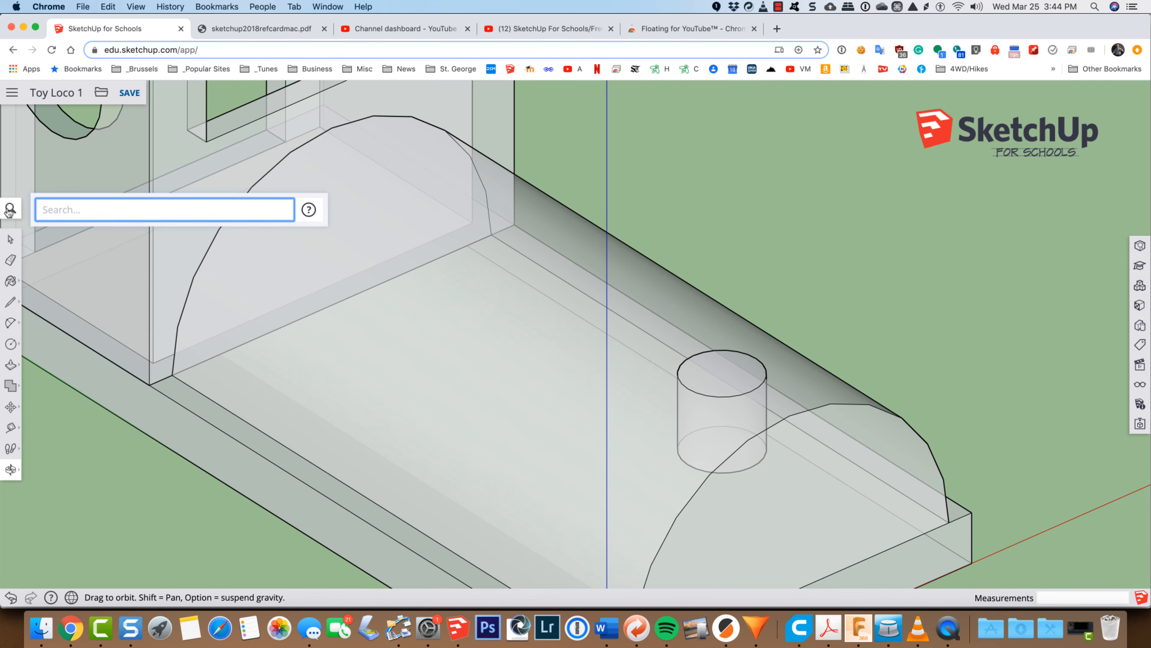
{"action": "type", "text": "x"}
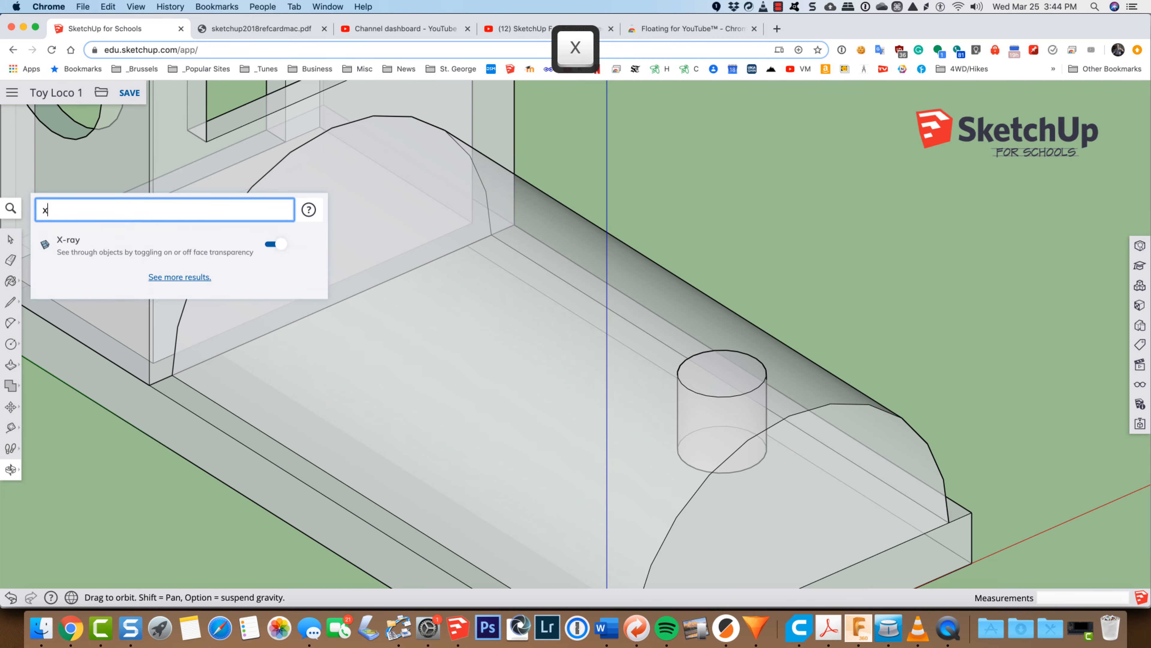
{"action": "left_click", "coordinate": [270, 245]}
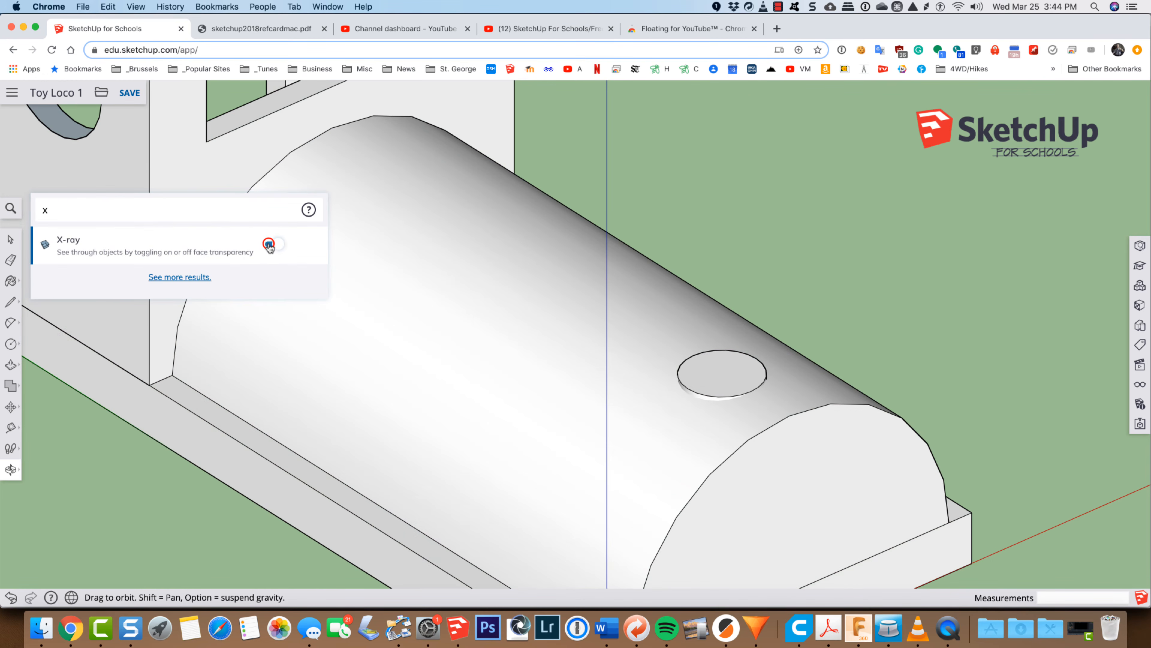
Step: Pull the cylinder's top face up 1 inch to raise the smokestack above the boiler
{"action": "key", "text": "space"}
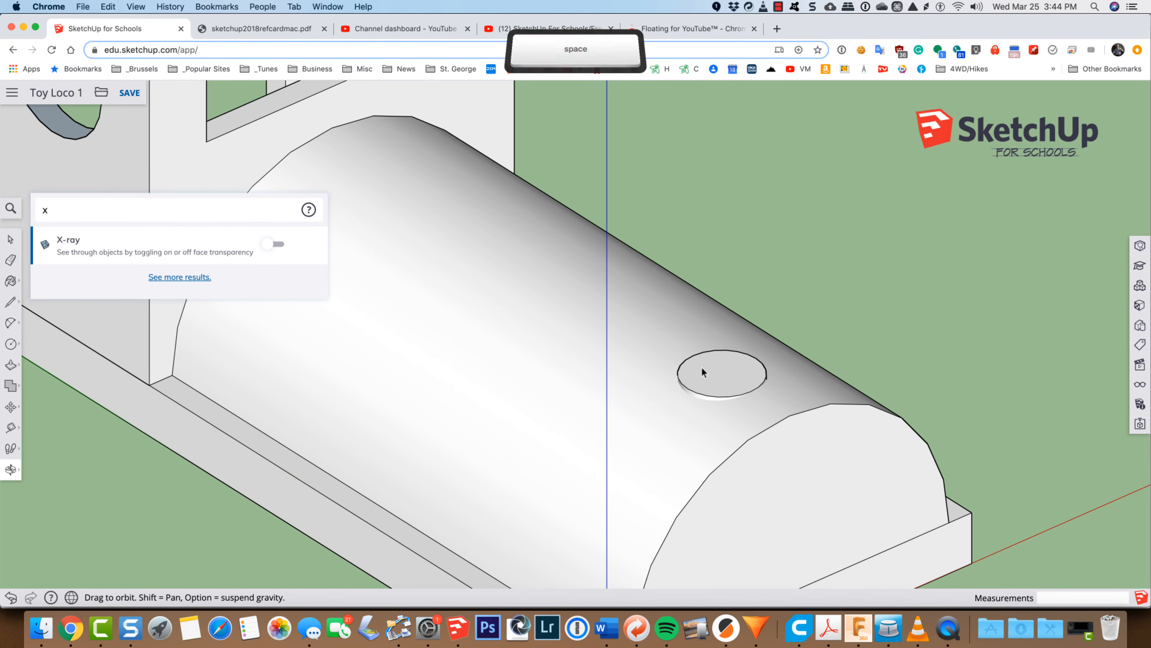
{"action": "left_click", "coordinate": [711, 374]}
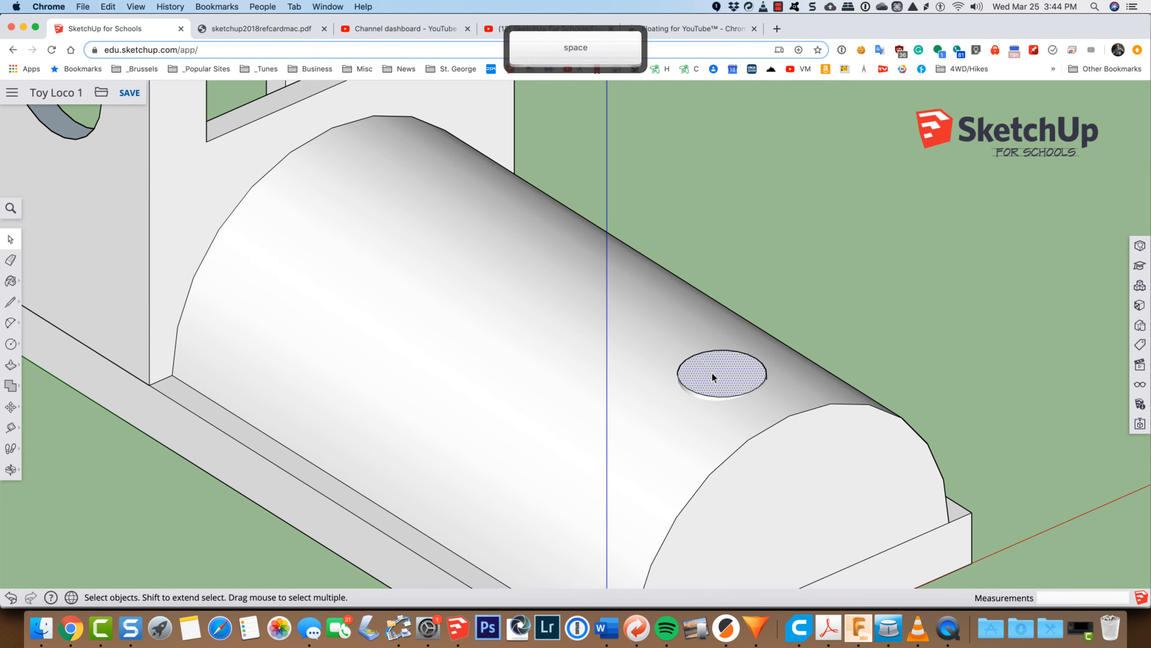
{"action": "key", "text": "p"}
{"action": "left_click_drag", "start_coordinate": [715, 379], "coordinate": [713, 192]}
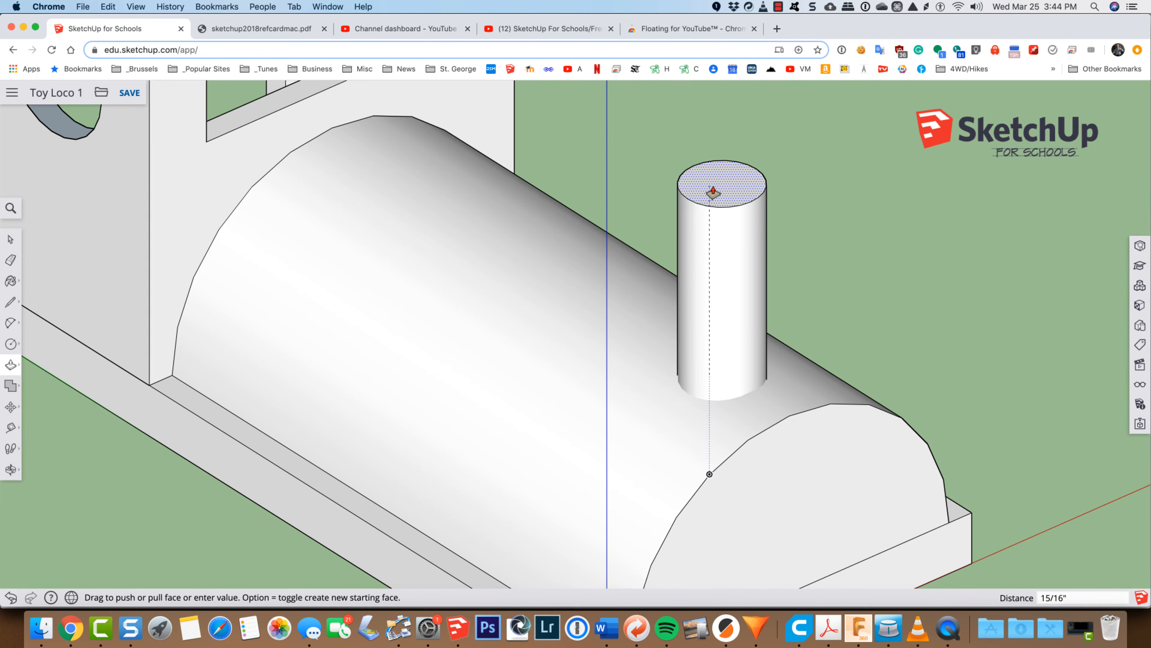
{"action": "left_click_drag", "start_coordinate": [713, 192], "coordinate": [713, 182]}
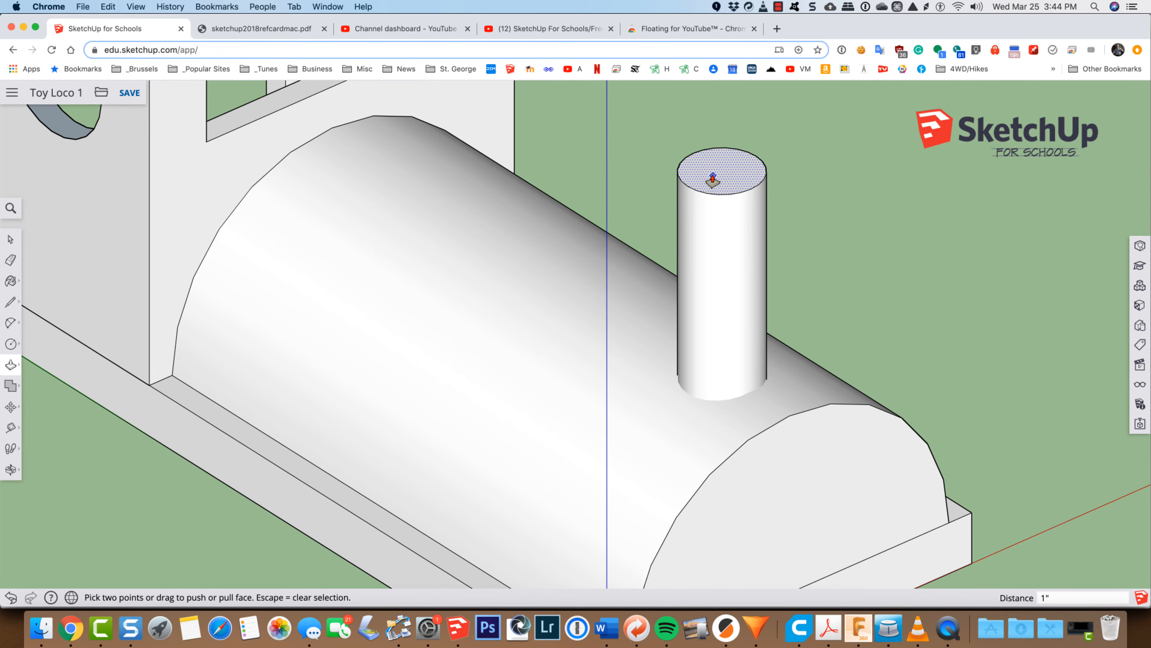
Step: Extend the smokestack's top by 1/2 inch with Push/Pull, creating a new starting face so that a seam edge stays
{"action": "key", "text": "o"}
{"action": "left_click_drag", "start_coordinate": [712, 292], "coordinate": [581, 160]}
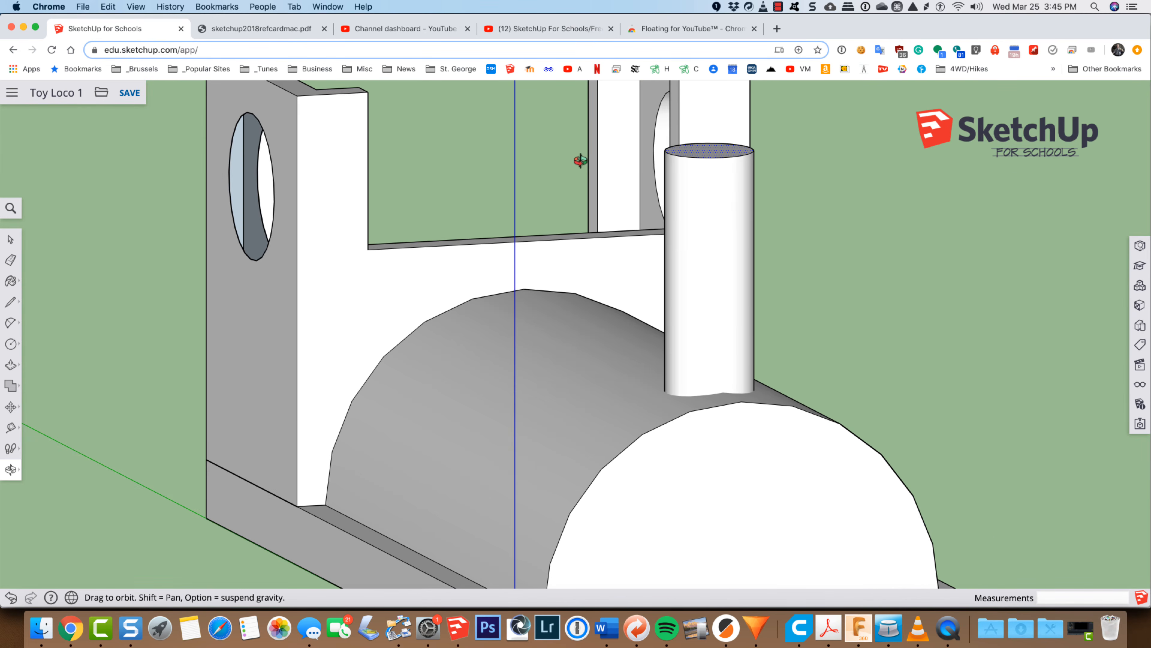
{"action": "scroll", "coordinate": [576, 170], "scroll_direction": "down", "scroll_amount": 5}
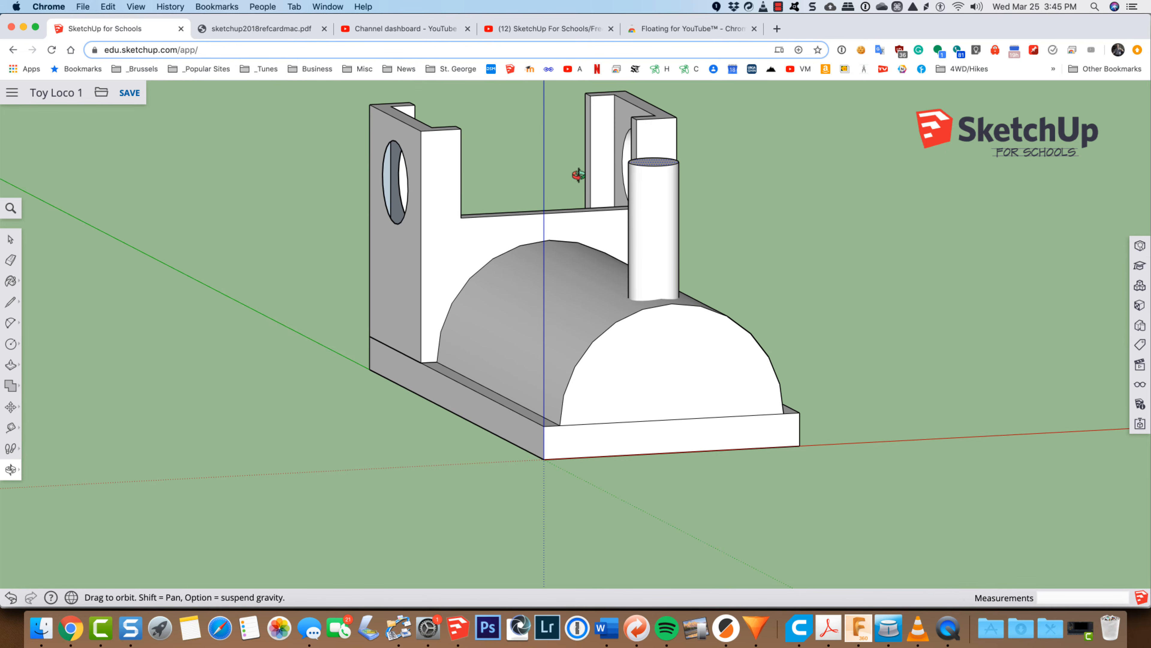
{"action": "left_click_drag", "start_coordinate": [641, 244], "coordinate": [689, 262]}
{"action": "left_click_drag", "start_coordinate": [800, 277], "coordinate": [827, 344]}
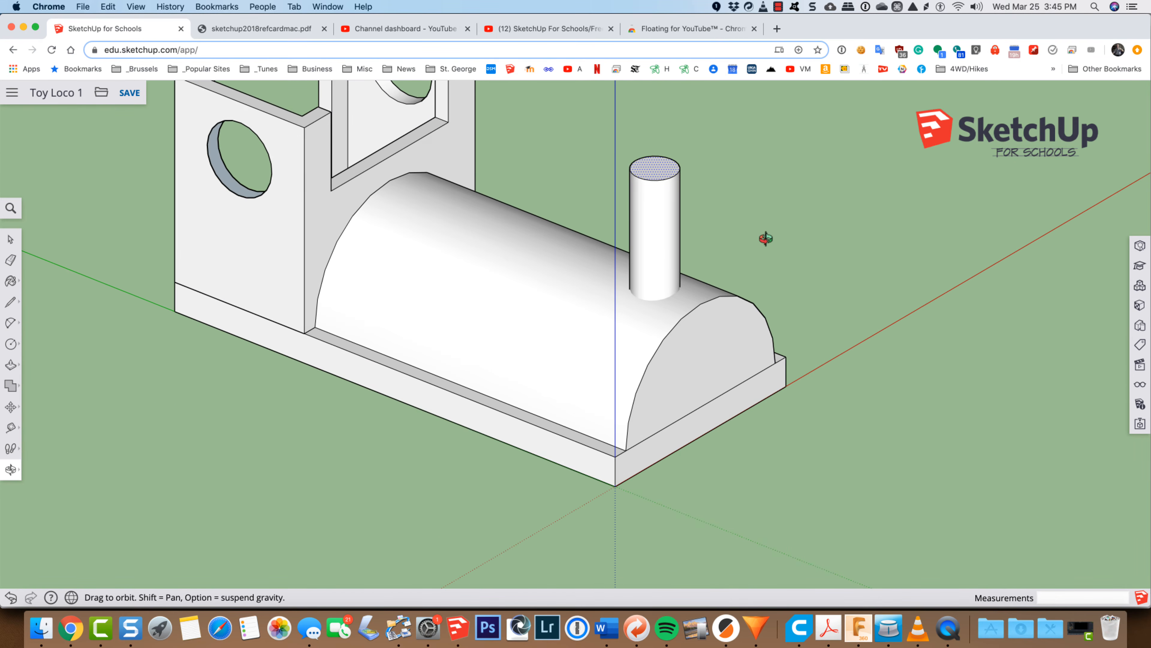
{"action": "key", "text": "p"}
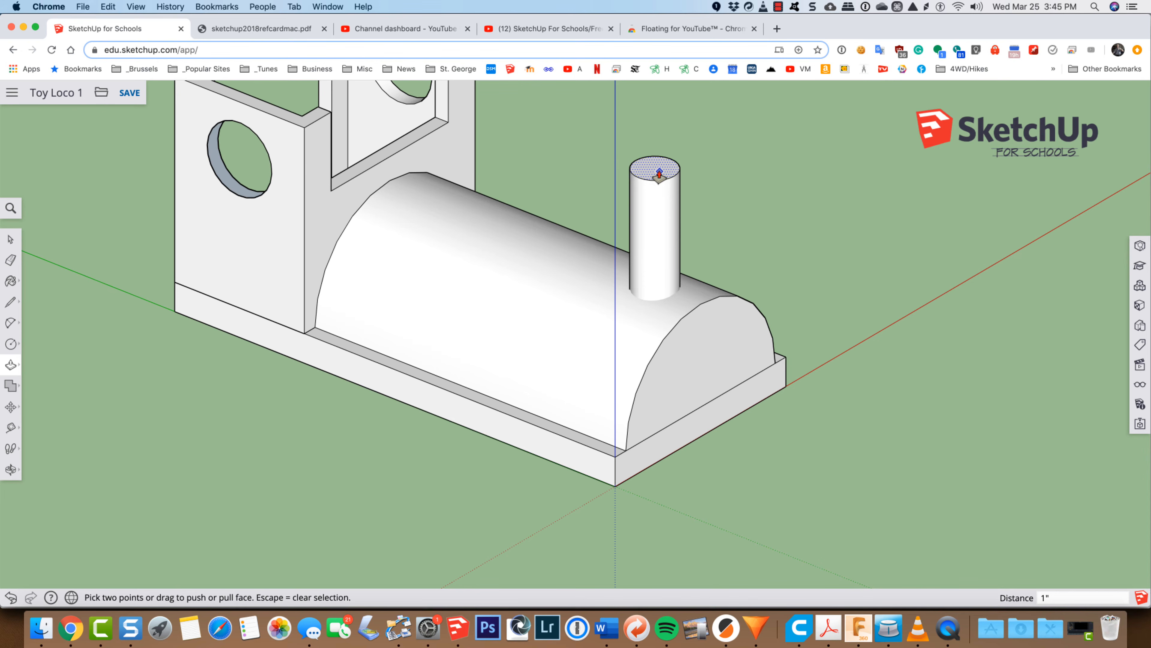
{"action": "key", "text": "alt"}
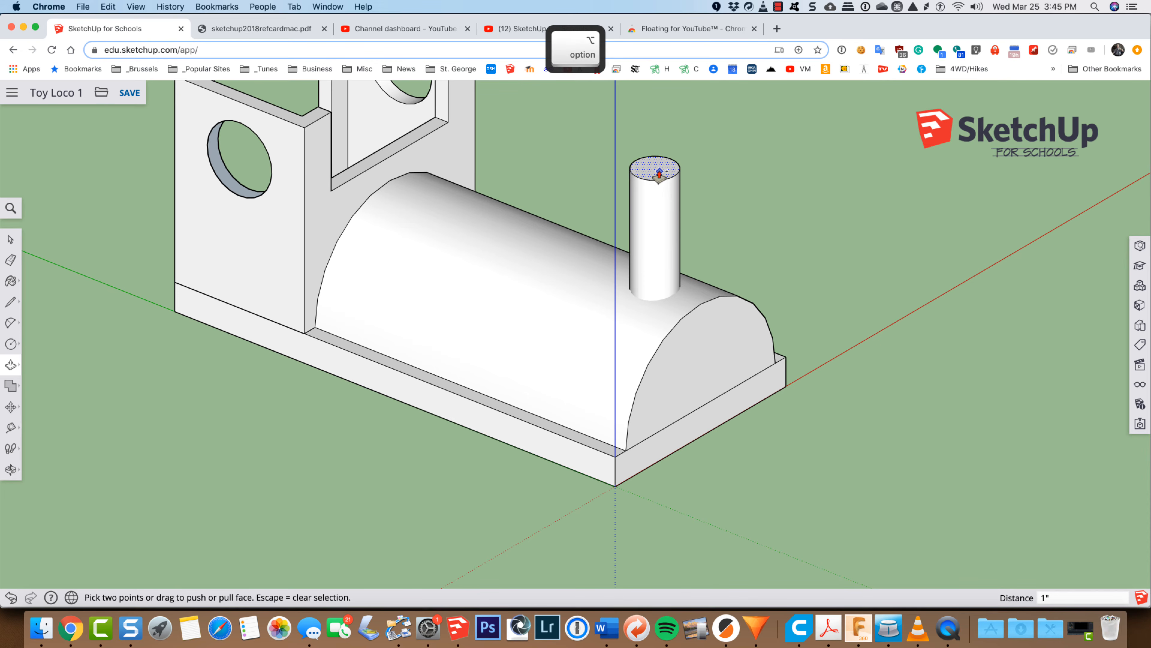
{"action": "left_click_drag", "start_coordinate": [660, 174], "coordinate": [659, 119]}
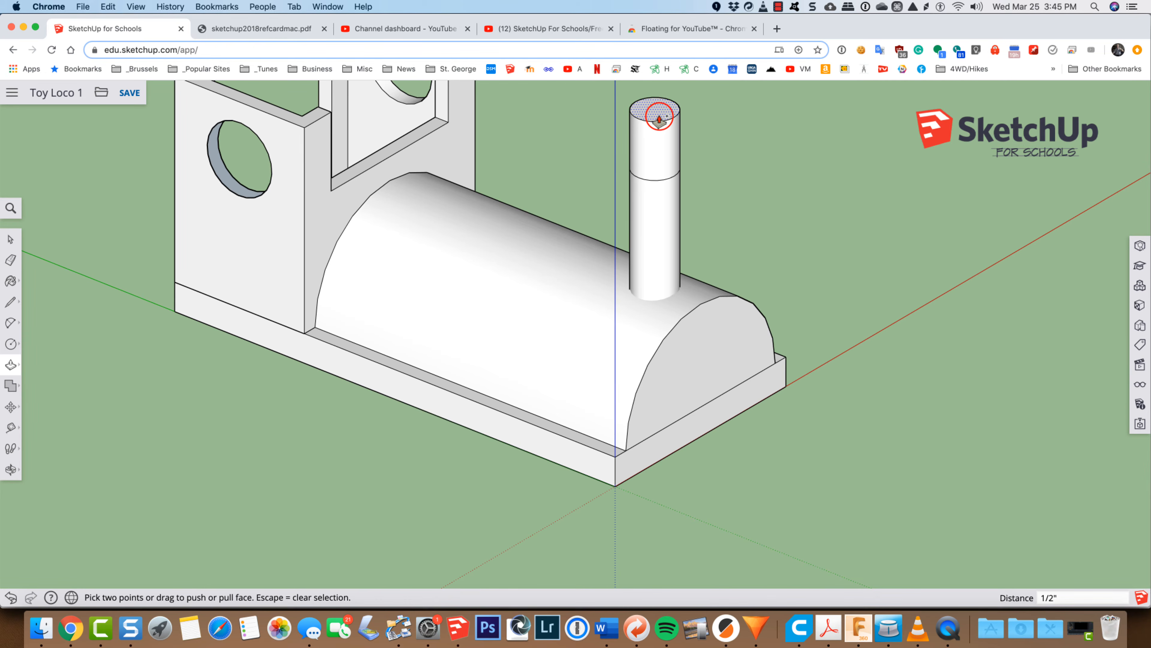
Step: Turn on X-ray and select the circular seam between the two smokestack sections to check for a face inside it
{"action": "scroll", "coordinate": [657, 182], "scroll_direction": "up", "scroll_amount": 6}
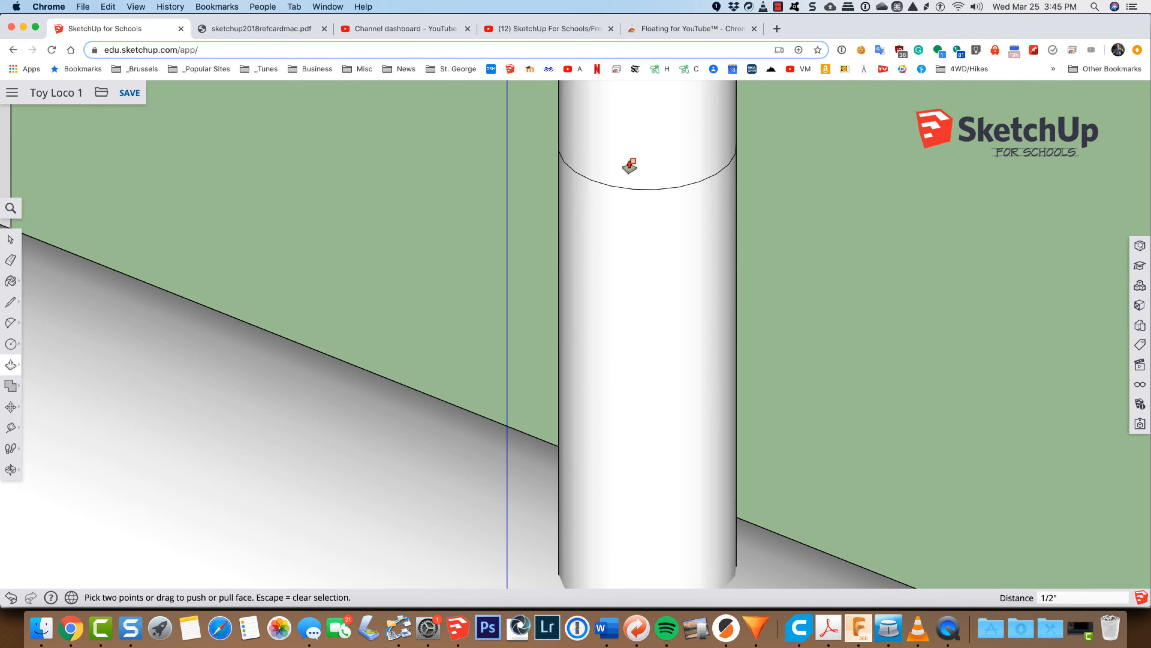
{"action": "left_click", "coordinate": [10, 208]}
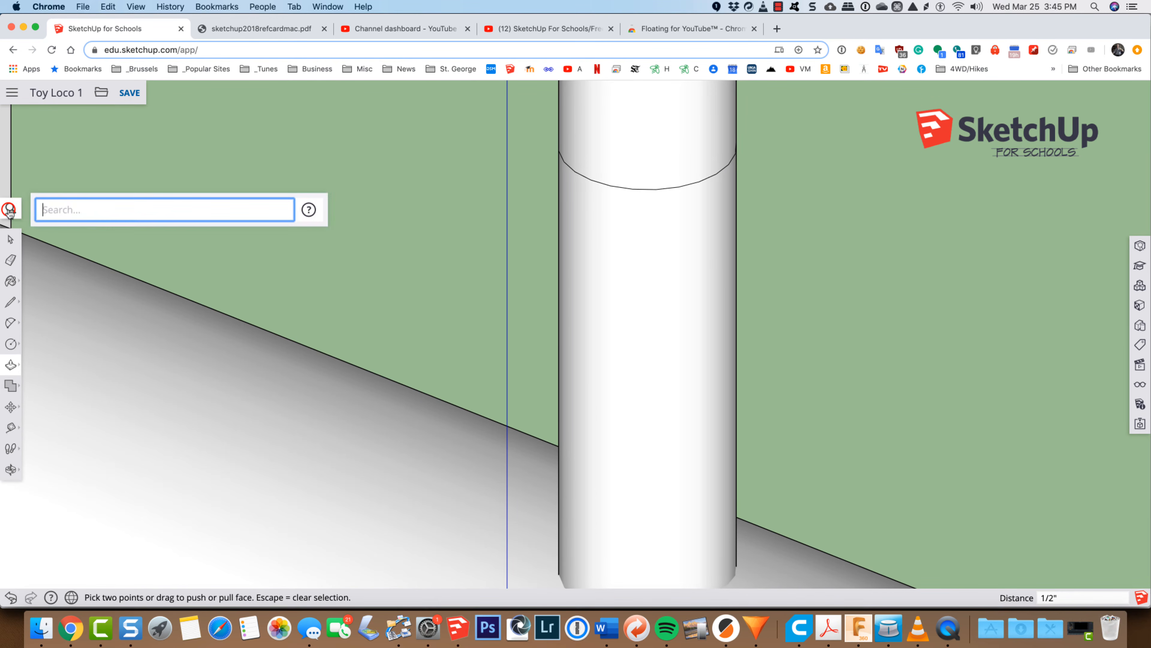
{"action": "type", "text": "x"}
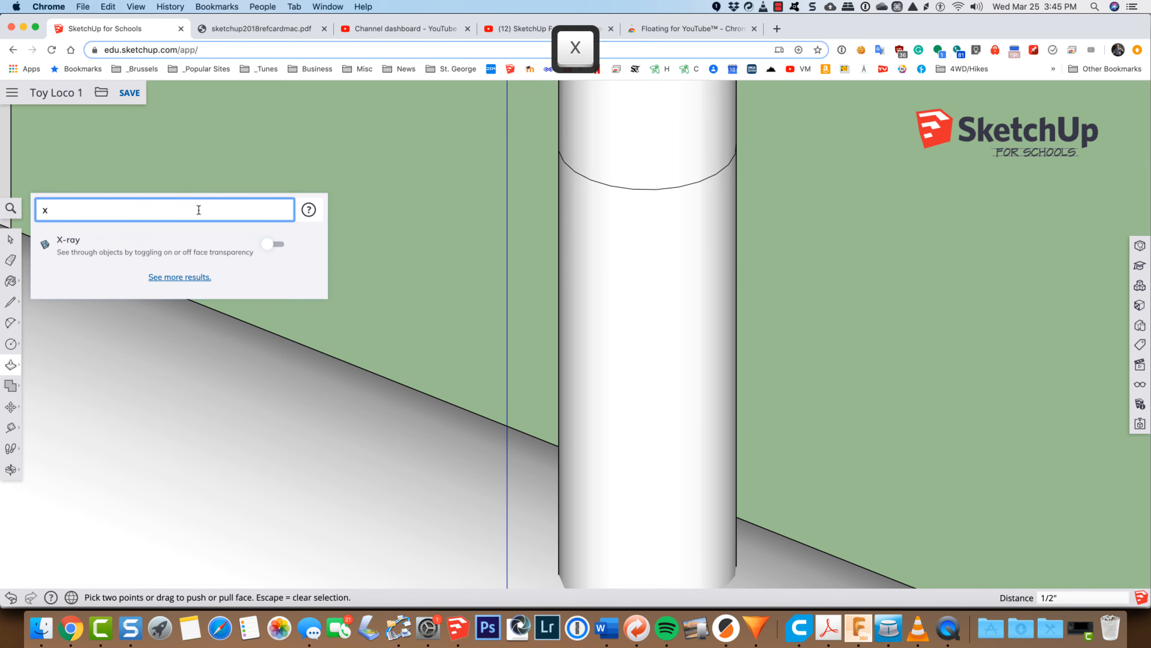
{"action": "left_click", "coordinate": [273, 248]}
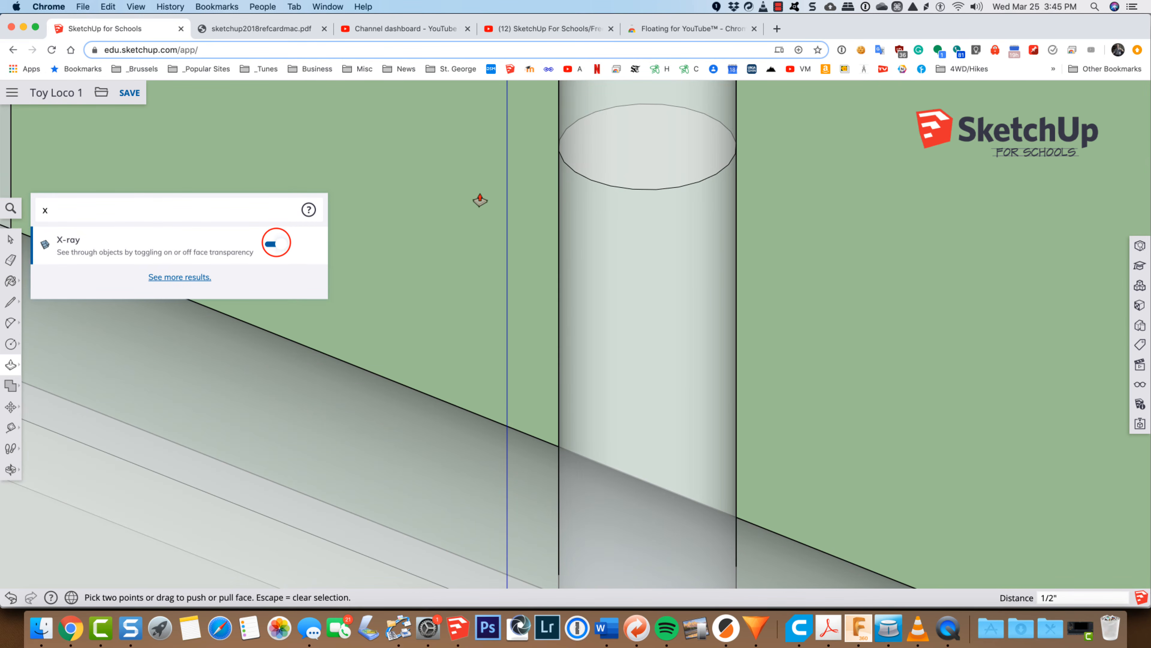
{"action": "key", "text": "space"}
{"action": "left_click", "coordinate": [646, 147]}
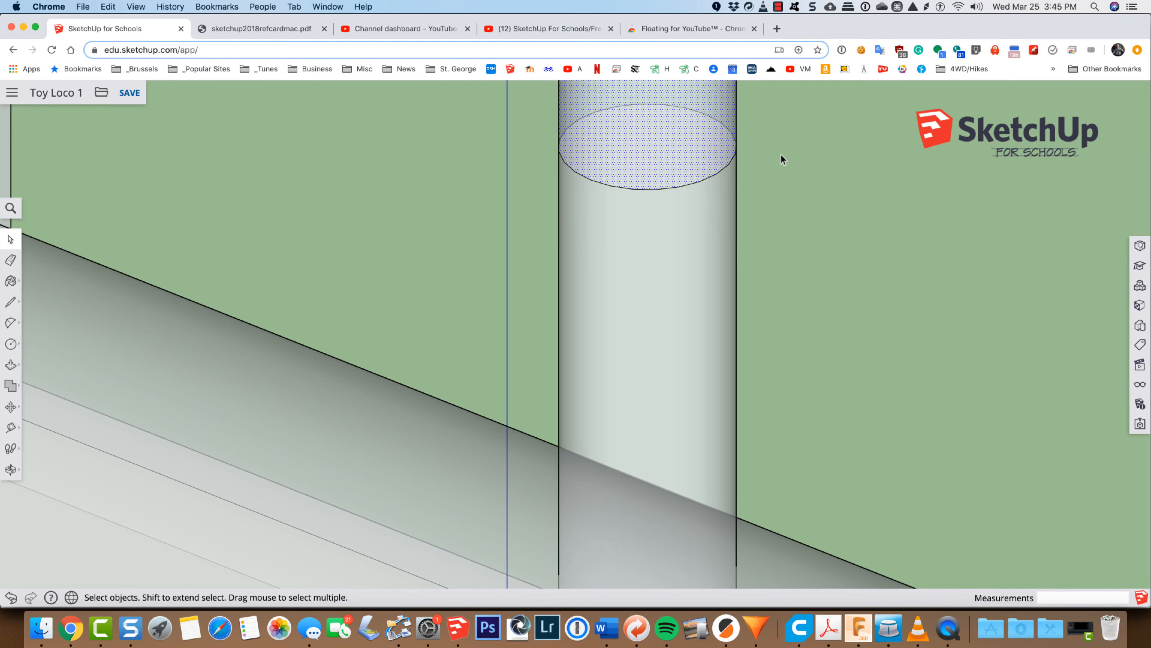
{"action": "left_click", "coordinate": [624, 188]}
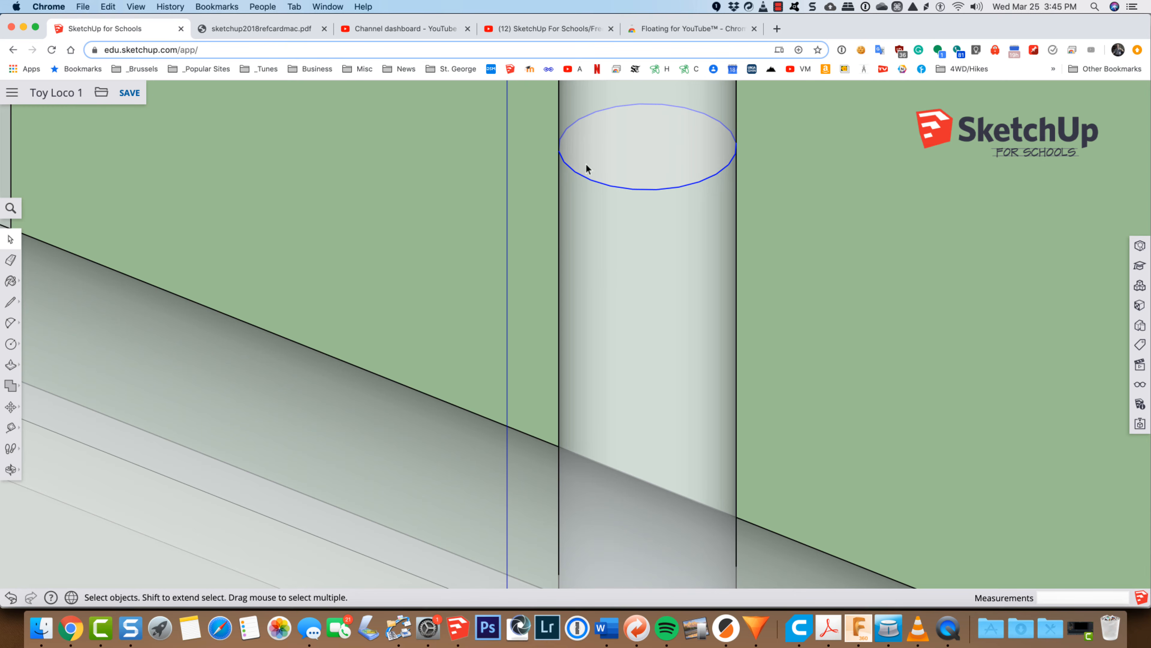
Step: Bring the whole smokestack into view, turn off X-ray and clear the selection of the seam circle
{"action": "scroll", "coordinate": [607, 142], "scroll_direction": "down", "scroll_amount": 6}
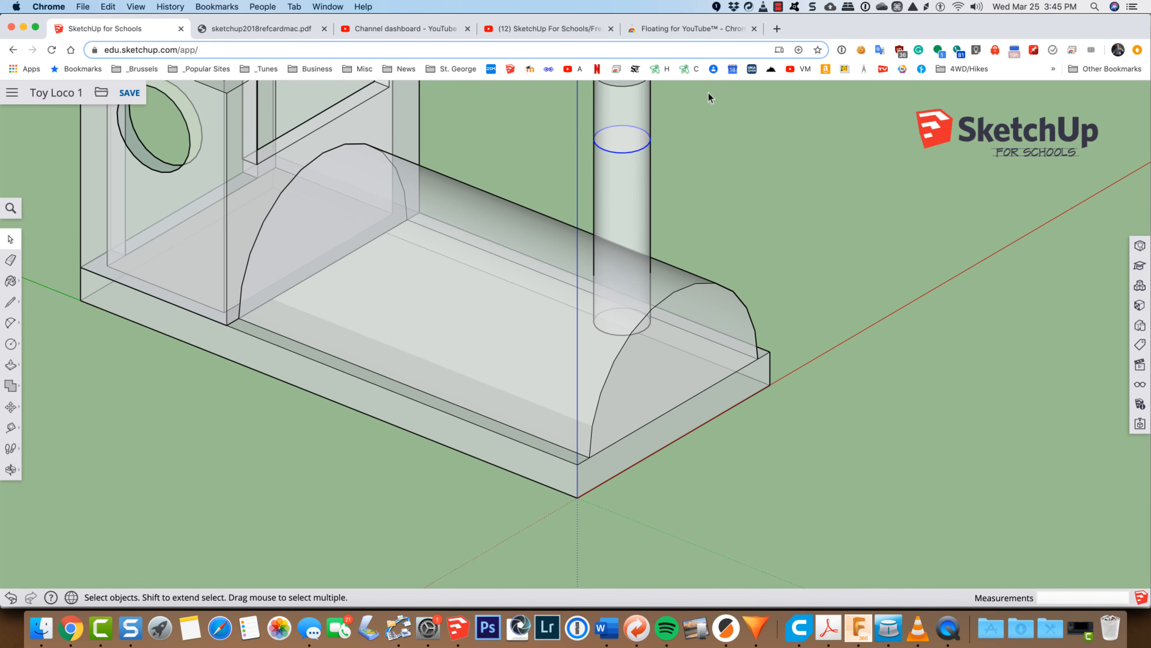
{"action": "key", "text": "h"}
{"action": "left_click_drag", "start_coordinate": [709, 98], "coordinate": [701, 214]}
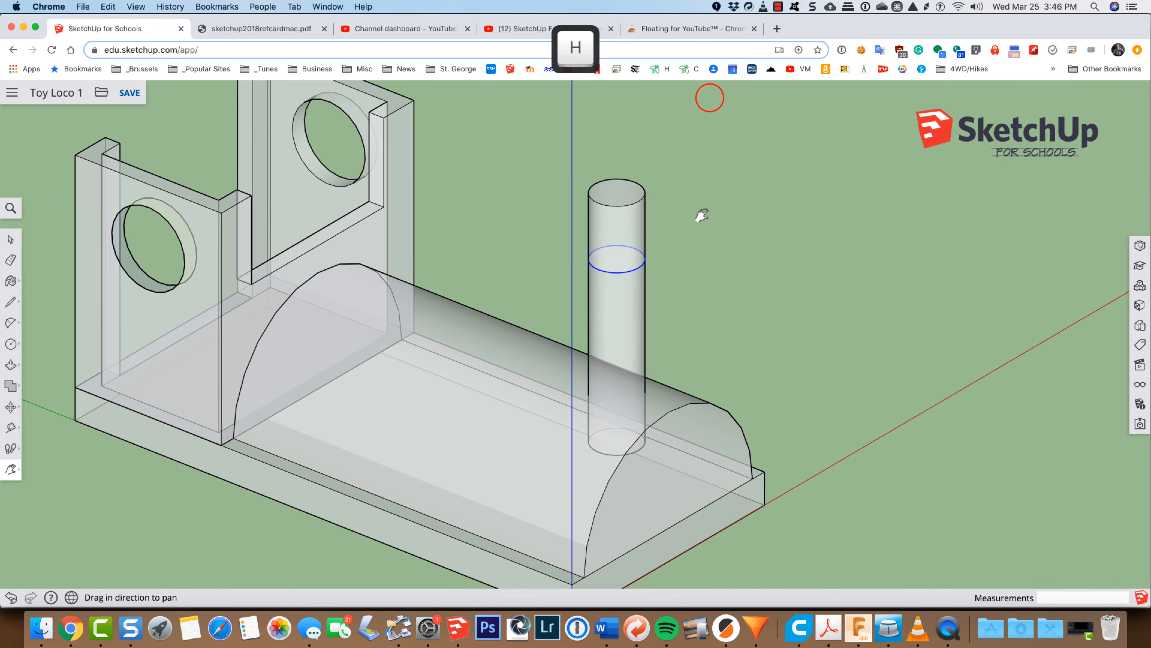
{"action": "key", "text": "space"}
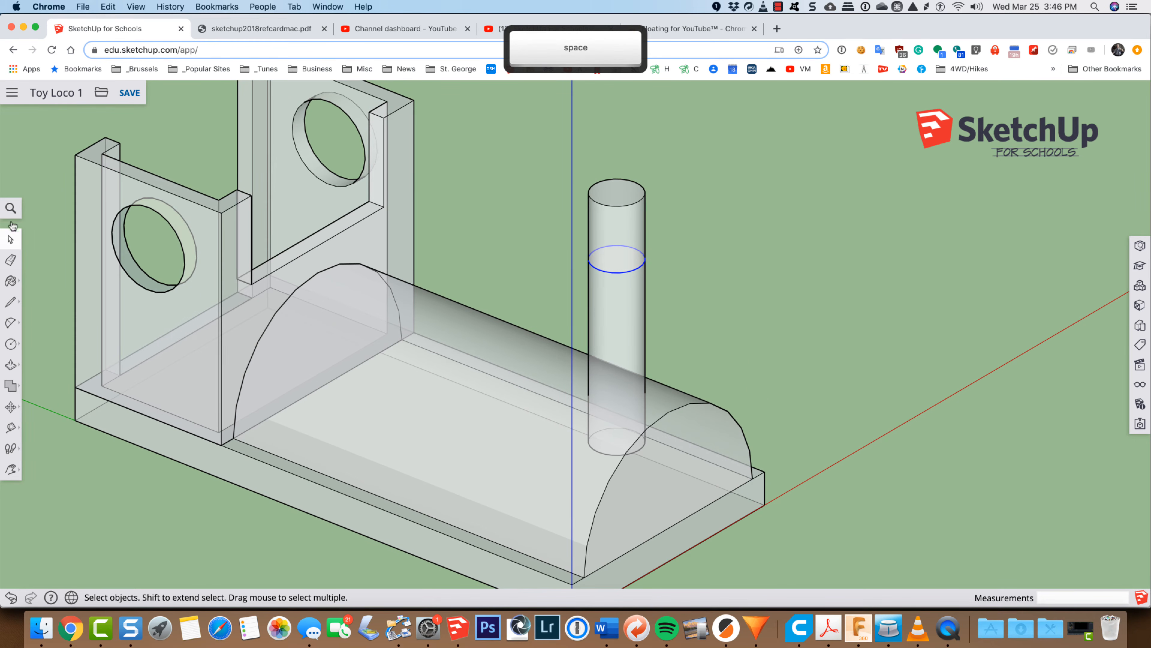
{"action": "left_click", "coordinate": [11, 208]}
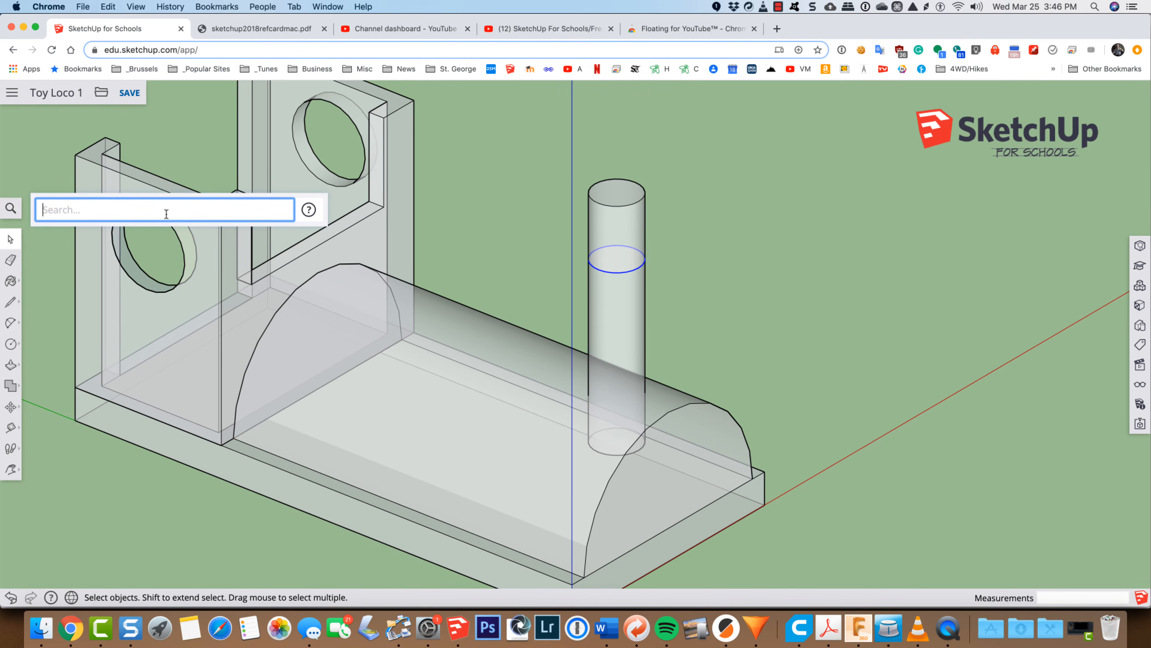
{"action": "type", "text": "x"}
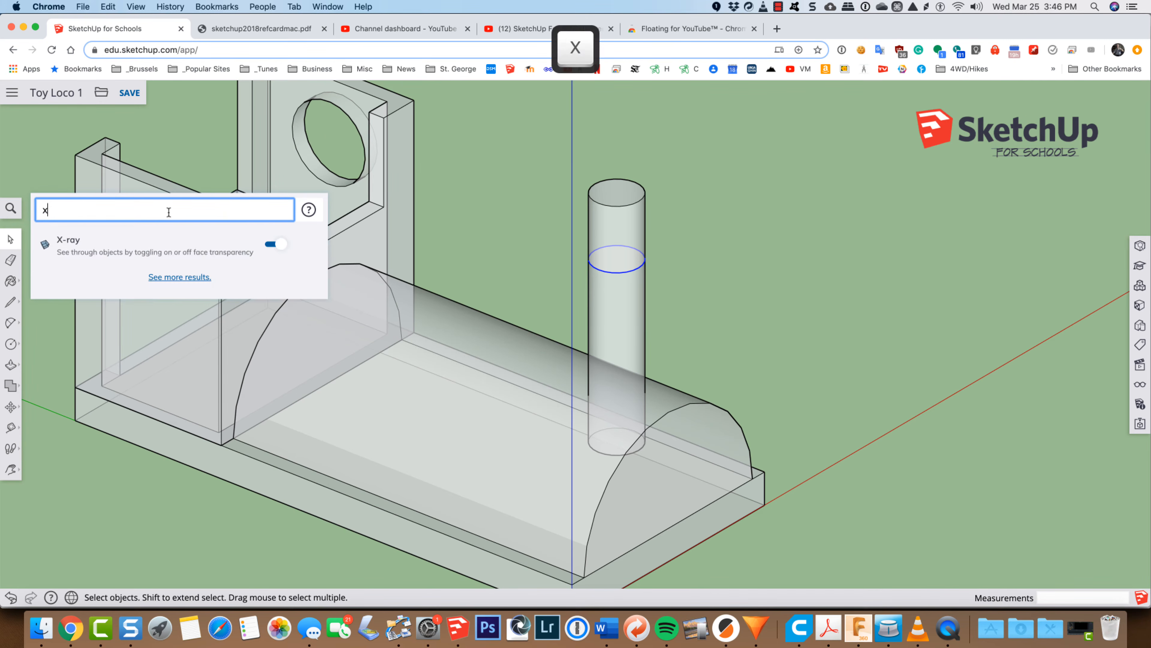
{"action": "left_click", "coordinate": [272, 246]}
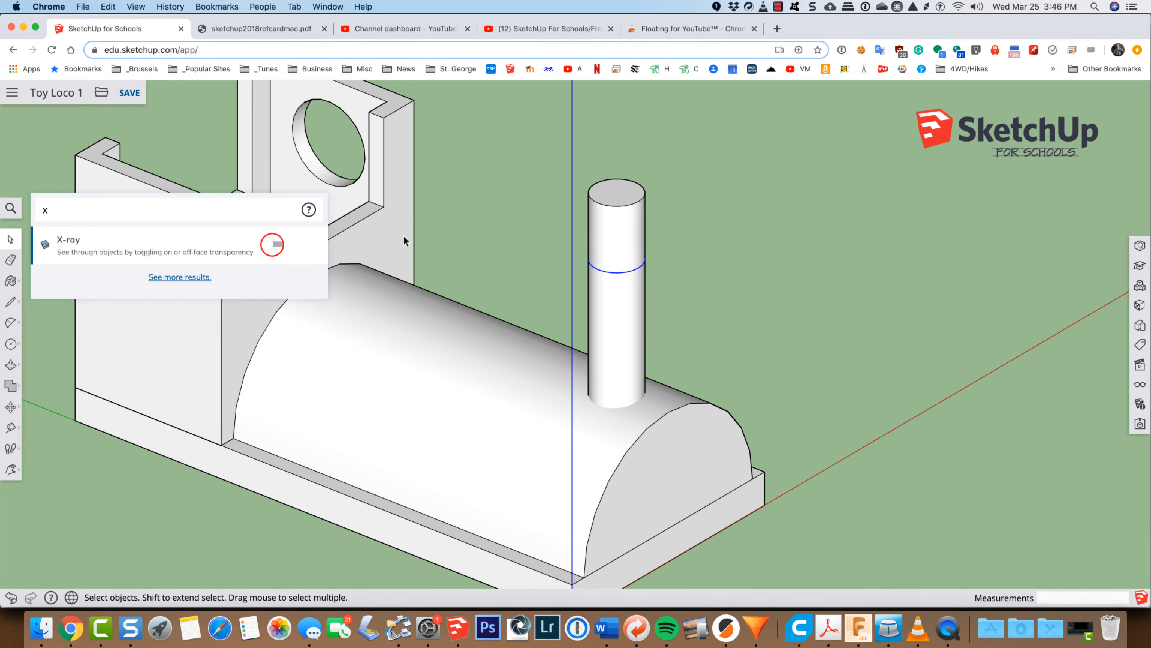
{"action": "left_click", "coordinate": [701, 205]}
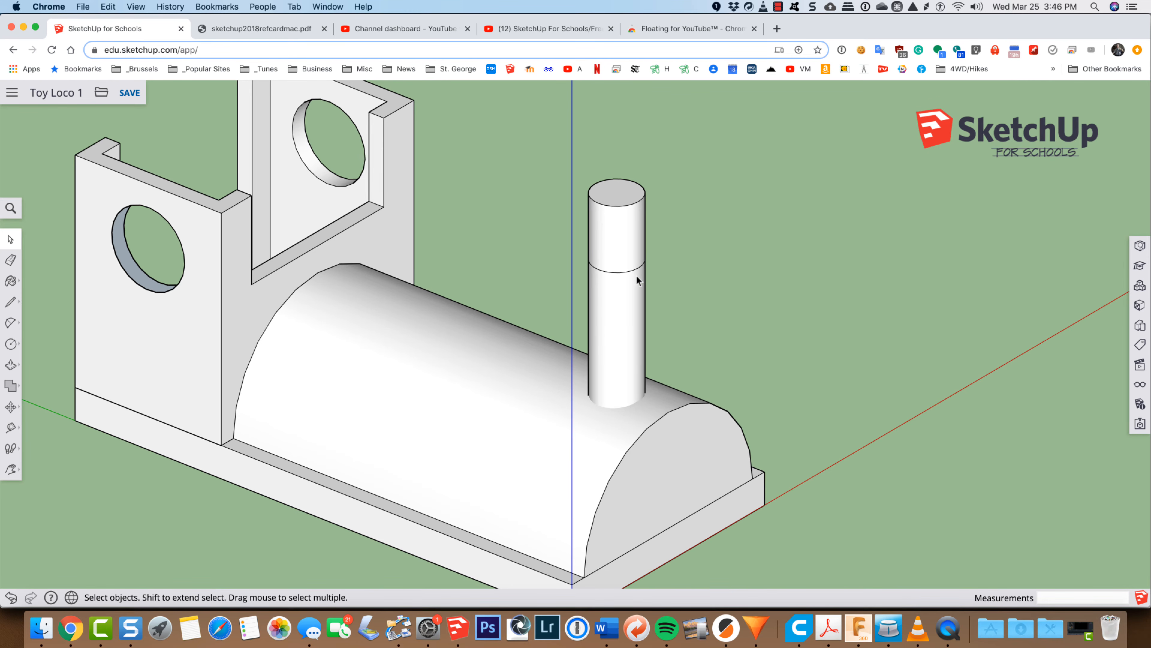
Step: Try to scale the smokestack's seam circle outward uniformly about its opposite corner, and undo the scaling
{"action": "left_click", "coordinate": [621, 272]}
{"action": "key", "text": "s"}
{"action": "scroll", "coordinate": [625, 274], "scroll_direction": "up", "scroll_amount": 8}
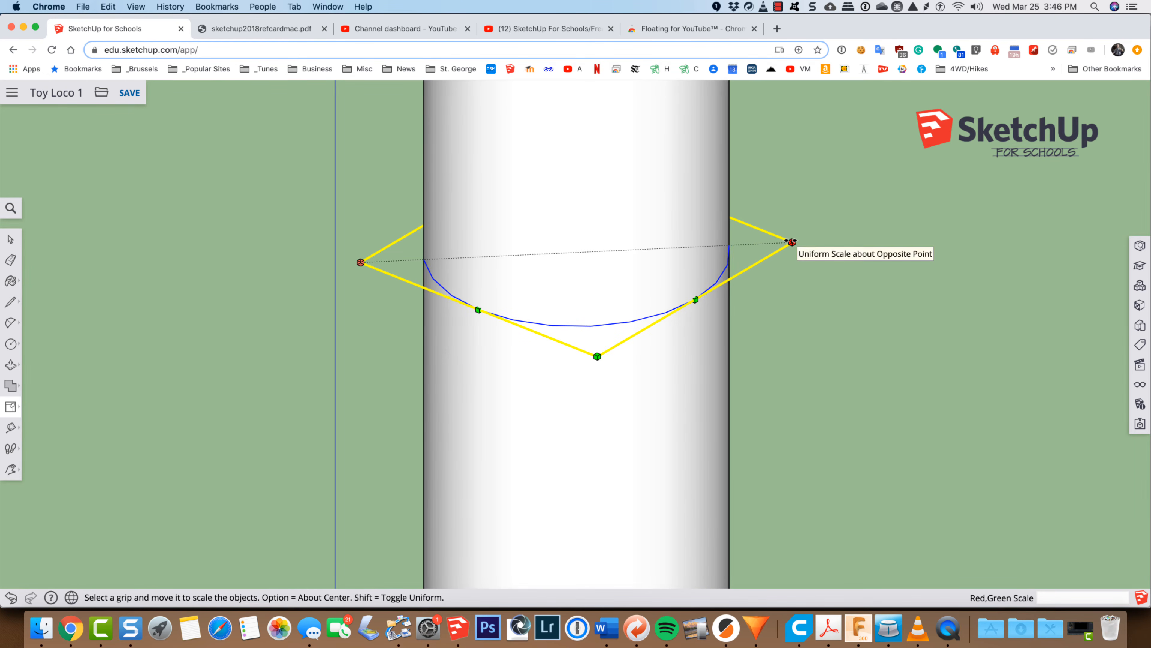
{"action": "left_click_drag", "start_coordinate": [792, 241], "coordinate": [955, 236]}
{"action": "key", "text": "super+z"}
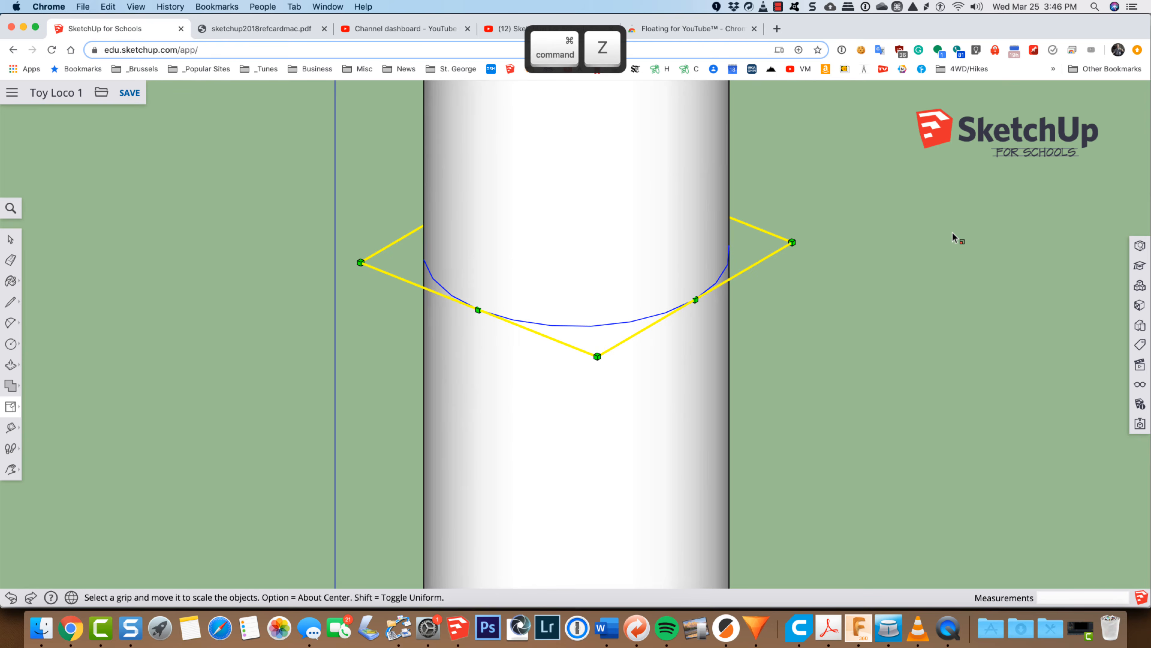
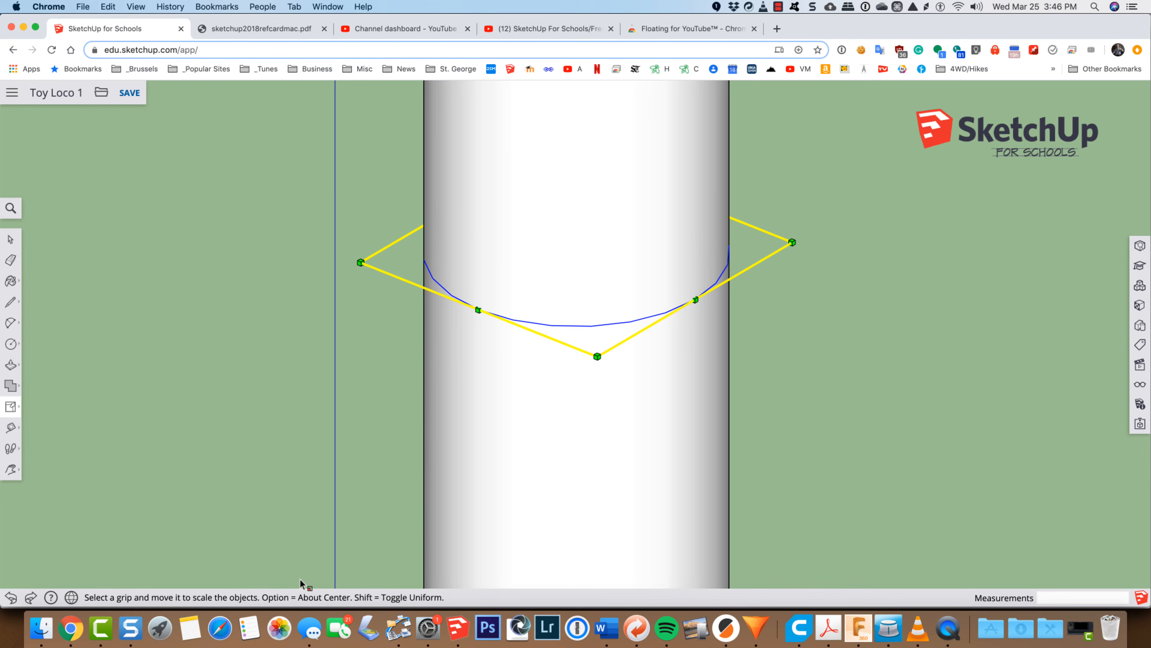
Step: Scale the smokestack's seam circle outward uniformly about its center so both sections flare toward the seam
{"action": "key", "text": "alt"}
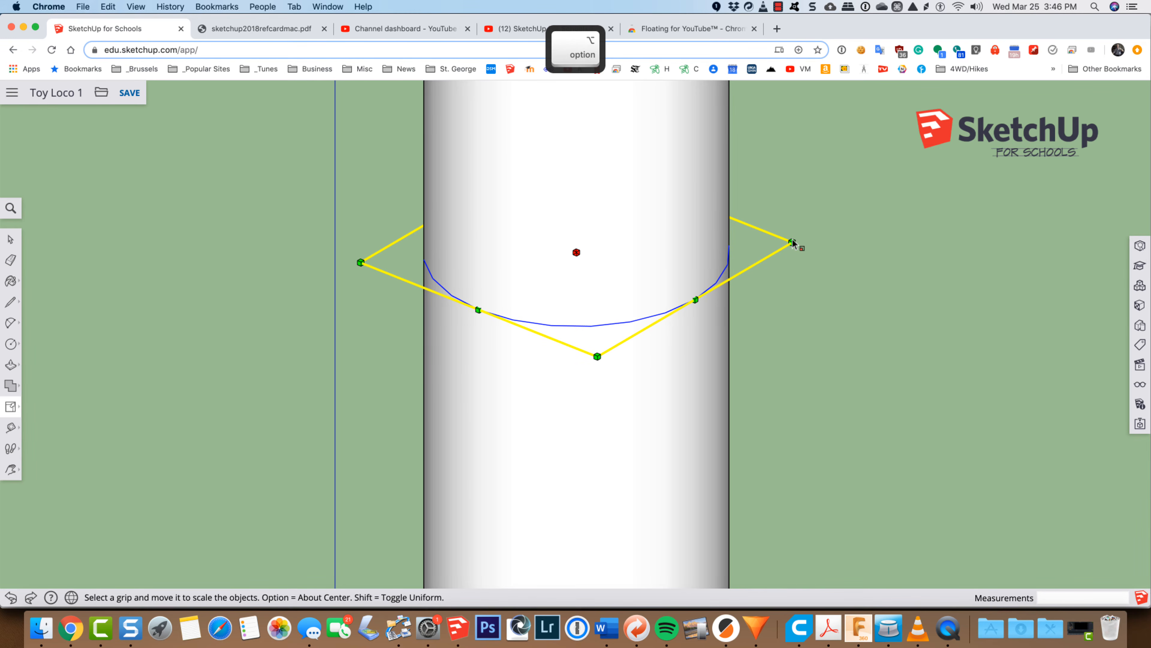
{"action": "left_click_drag", "start_coordinate": [792, 242], "coordinate": [1008, 235]}
{"action": "scroll", "coordinate": [1020, 241], "scroll_direction": "down", "scroll_amount": 2}
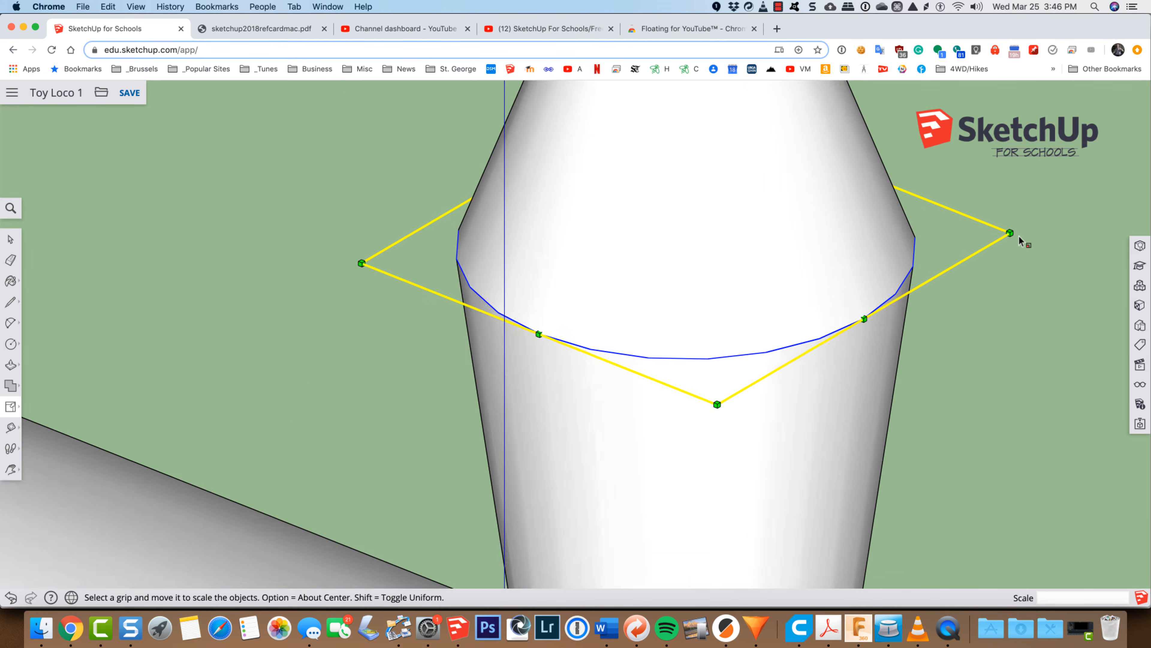
{"action": "scroll", "coordinate": [1020, 241], "scroll_direction": "down", "scroll_amount": 5}
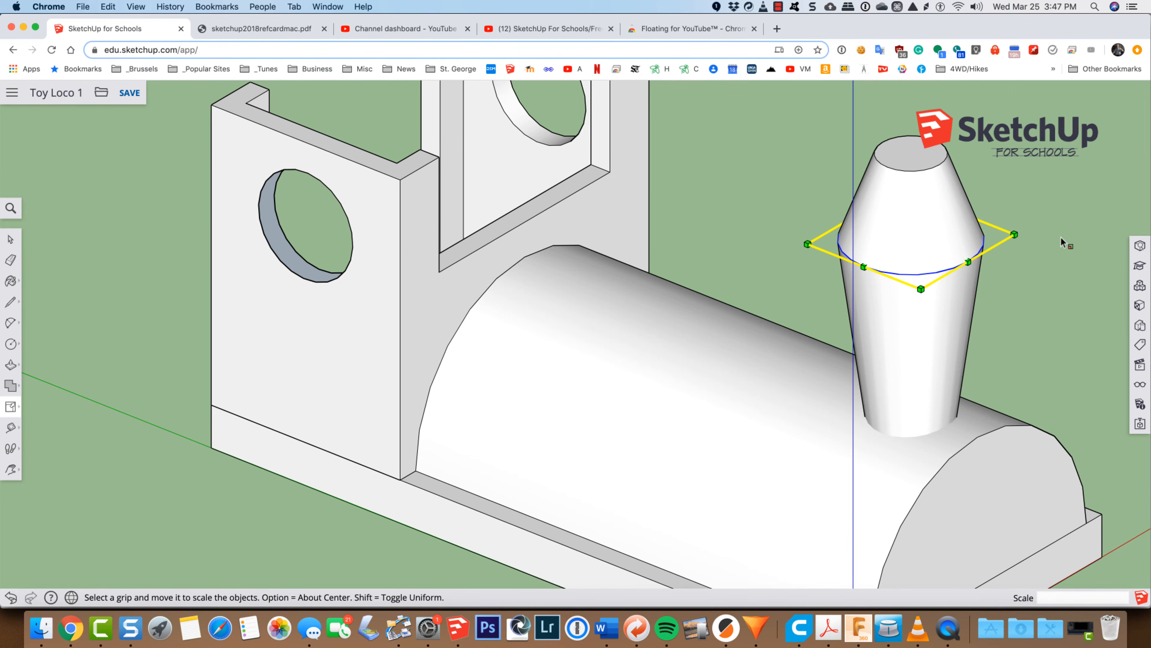
Step: Examine the flared smokestack's proportions on the locomotive from several angles, including the standard top and isometric views
{"action": "key", "text": "o"}
{"action": "left_click_drag", "start_coordinate": [1070, 251], "coordinate": [1070, 262]}
{"action": "left_click_drag", "start_coordinate": [895, 263], "coordinate": [999, 191]}
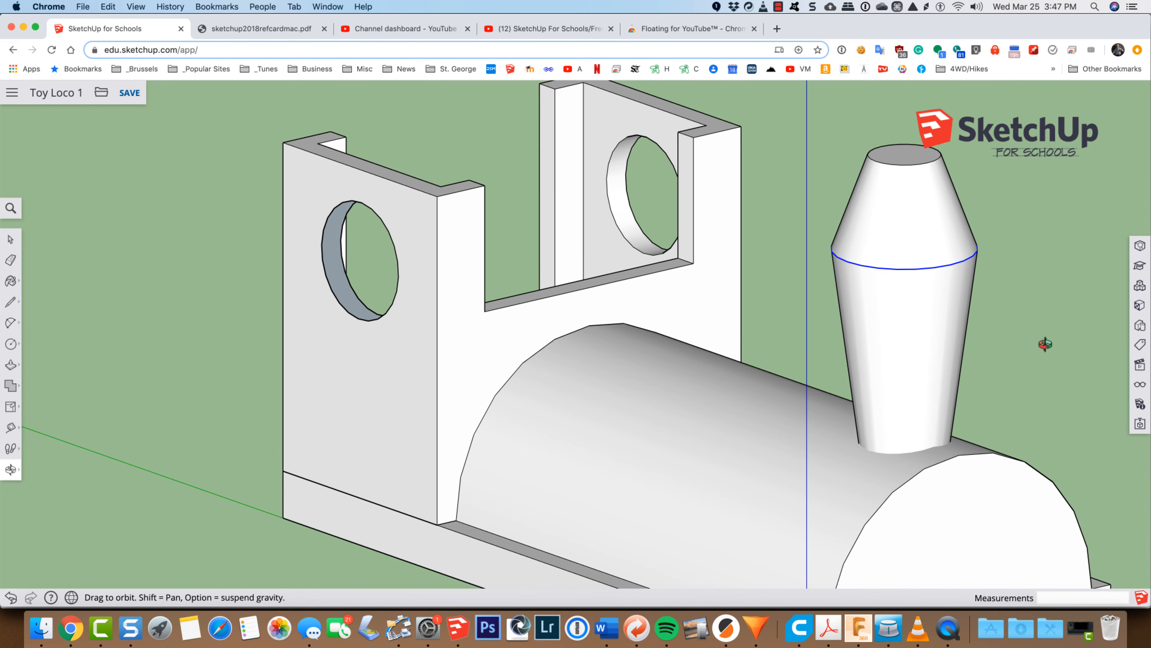
{"action": "left_click", "coordinate": [1140, 365]}
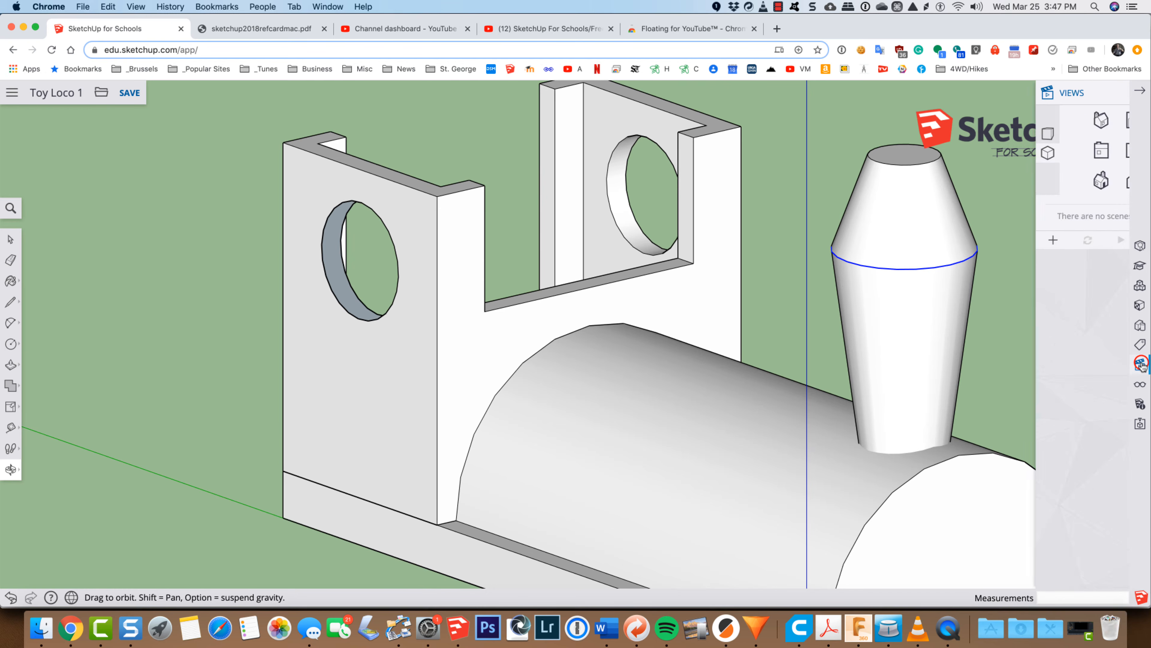
{"action": "left_click_drag", "start_coordinate": [746, 292], "coordinate": [850, 275]}
{"action": "scroll", "coordinate": [849, 275], "scroll_direction": "down", "scroll_amount": 3}
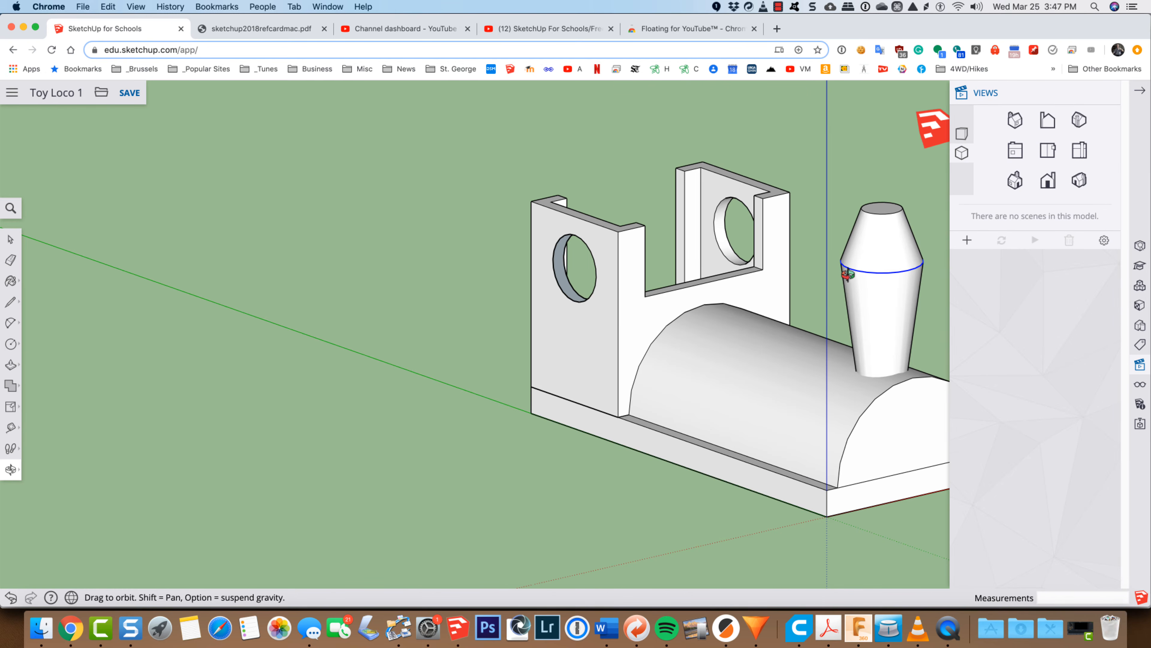
{"action": "left_click", "coordinate": [1047, 151]}
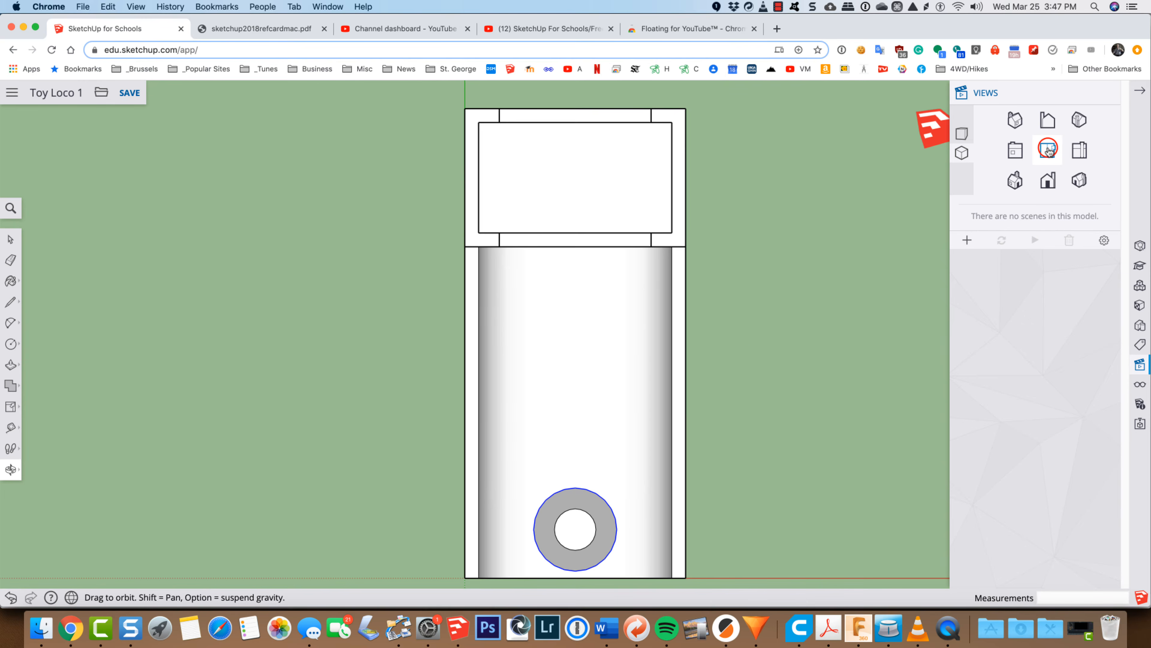
{"action": "scroll", "coordinate": [743, 359], "scroll_direction": "down", "scroll_amount": 3}
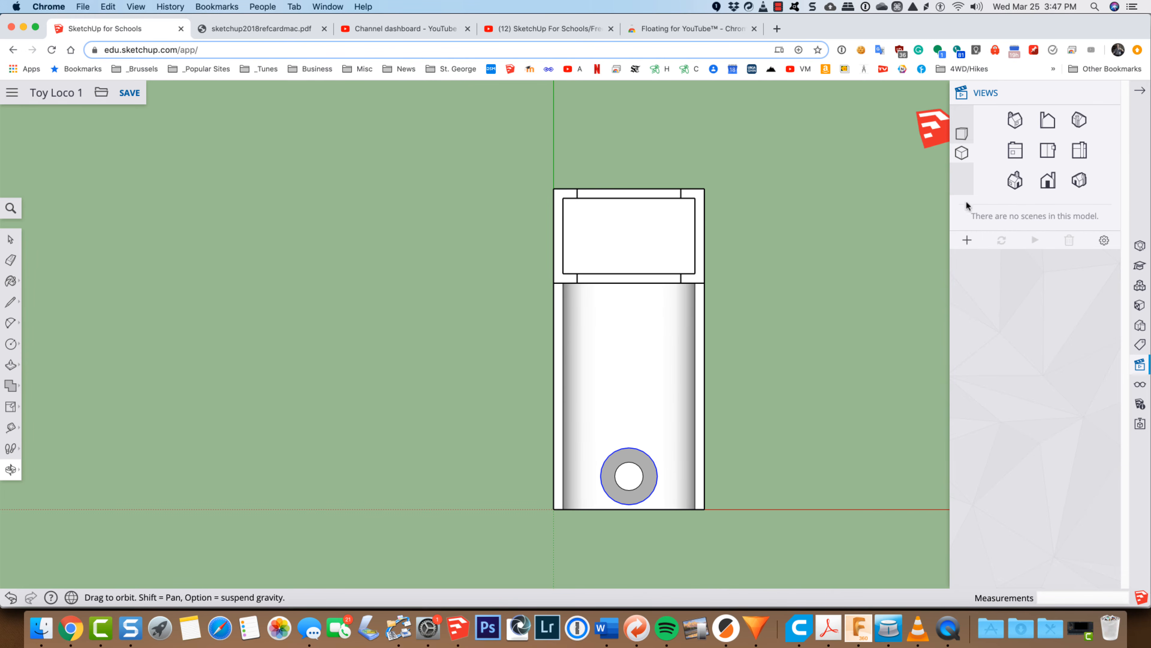
{"action": "left_click", "coordinate": [1016, 121]}
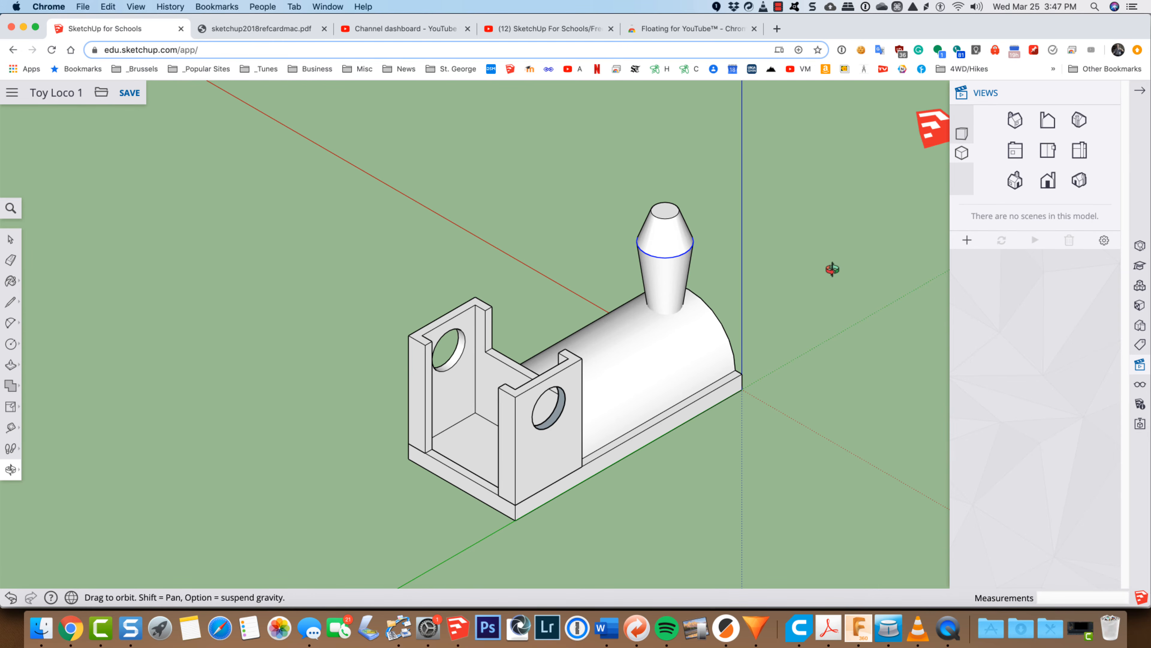
{"action": "left_click_drag", "start_coordinate": [862, 332], "coordinate": [510, 272]}
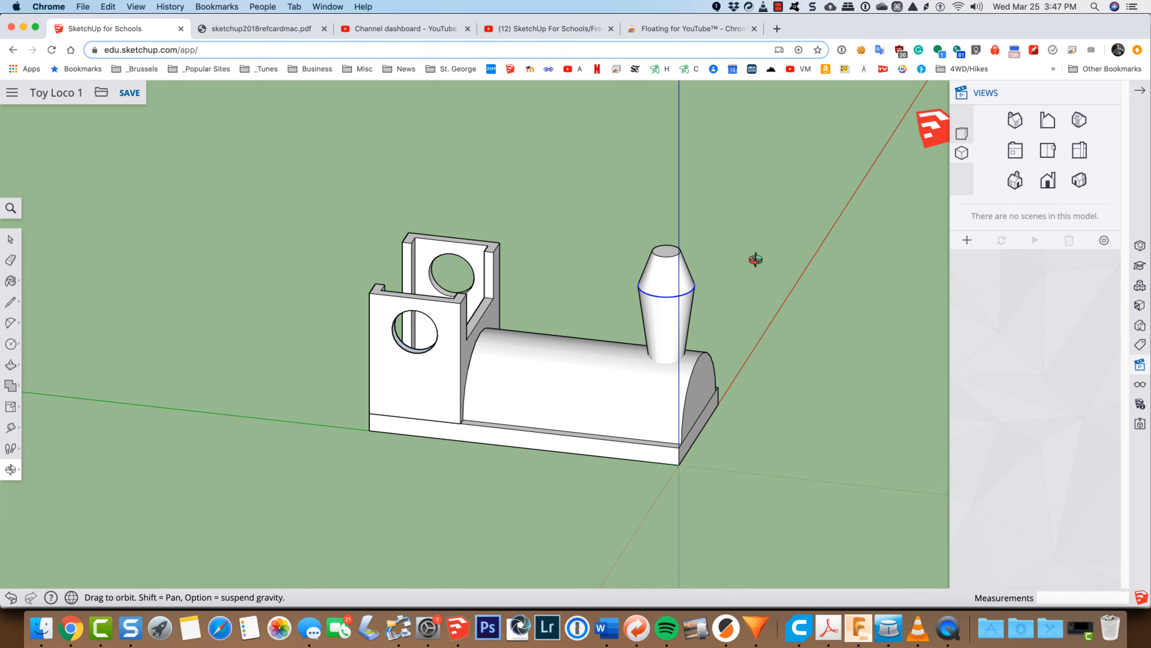
Step: Move the smokestack's seam circle straight down along the blue axis by about 3/16 inch
{"action": "scroll", "coordinate": [755, 259], "scroll_direction": "up", "scroll_amount": 3}
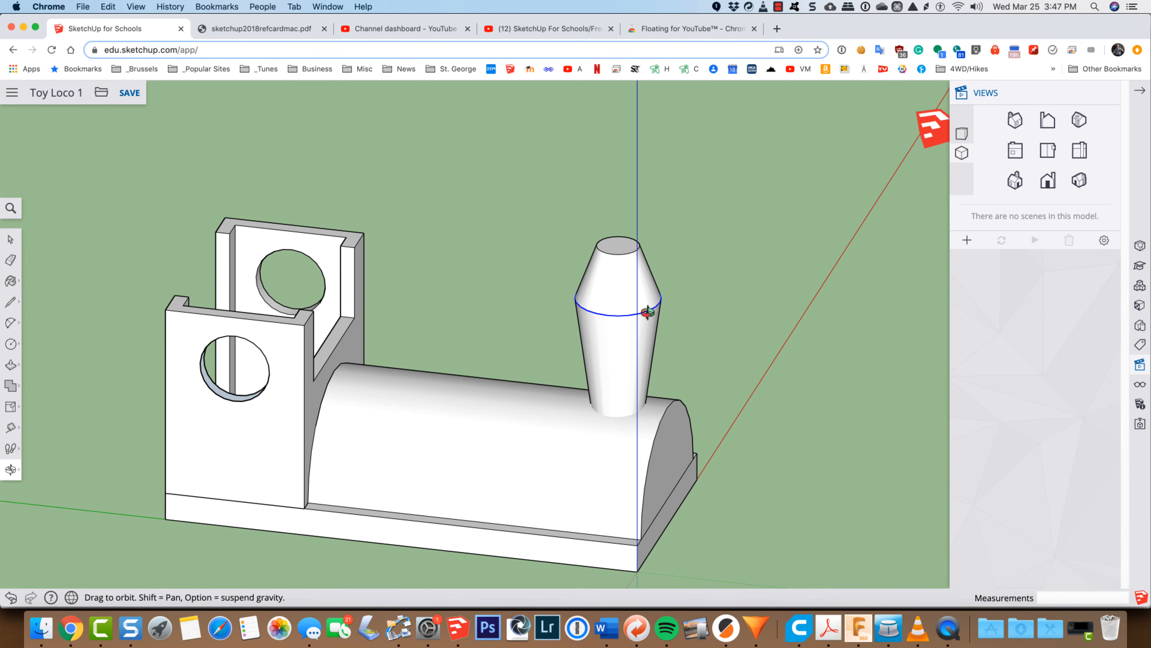
{"action": "key", "text": "space"}
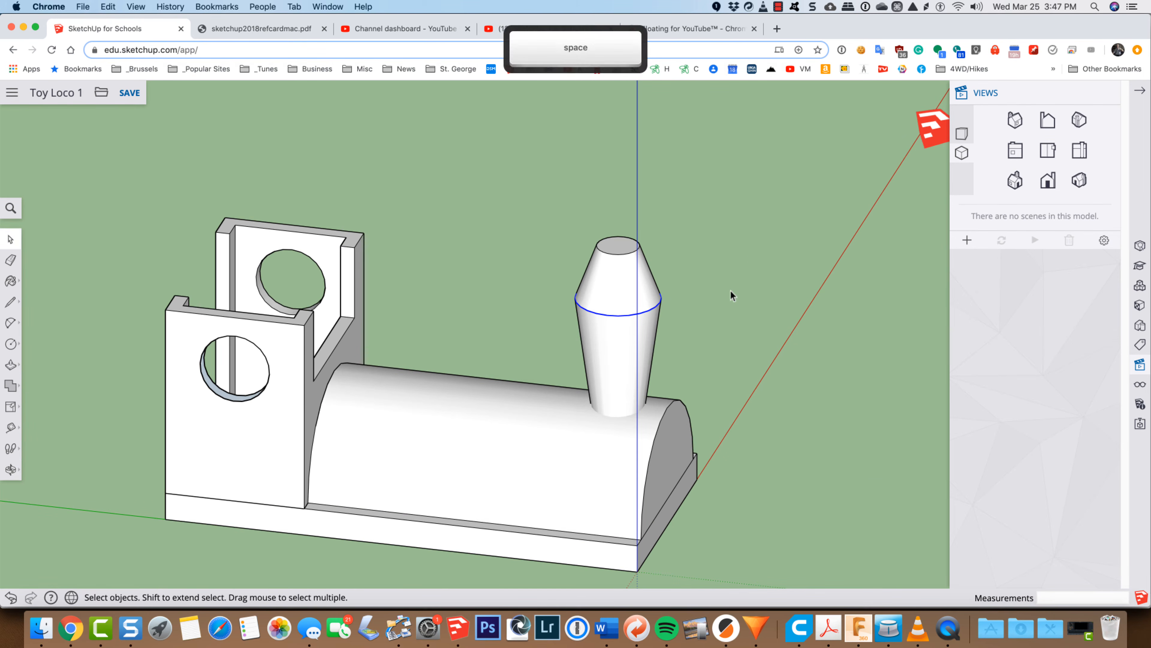
{"action": "key", "text": "m"}
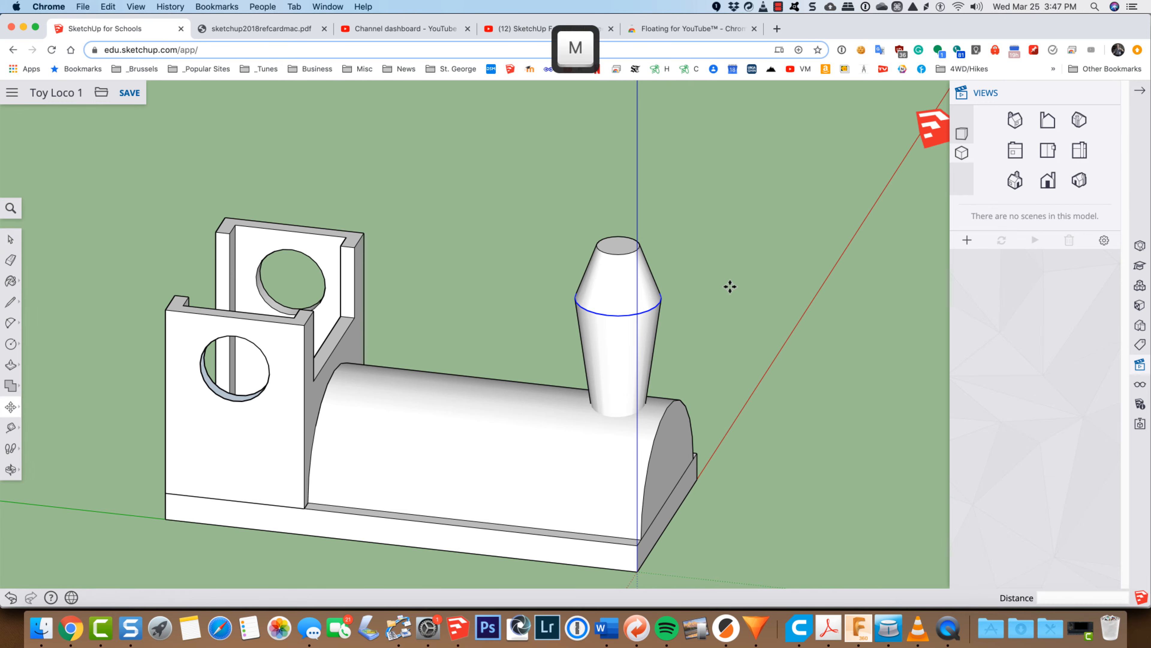
{"action": "left_click", "coordinate": [719, 288]}
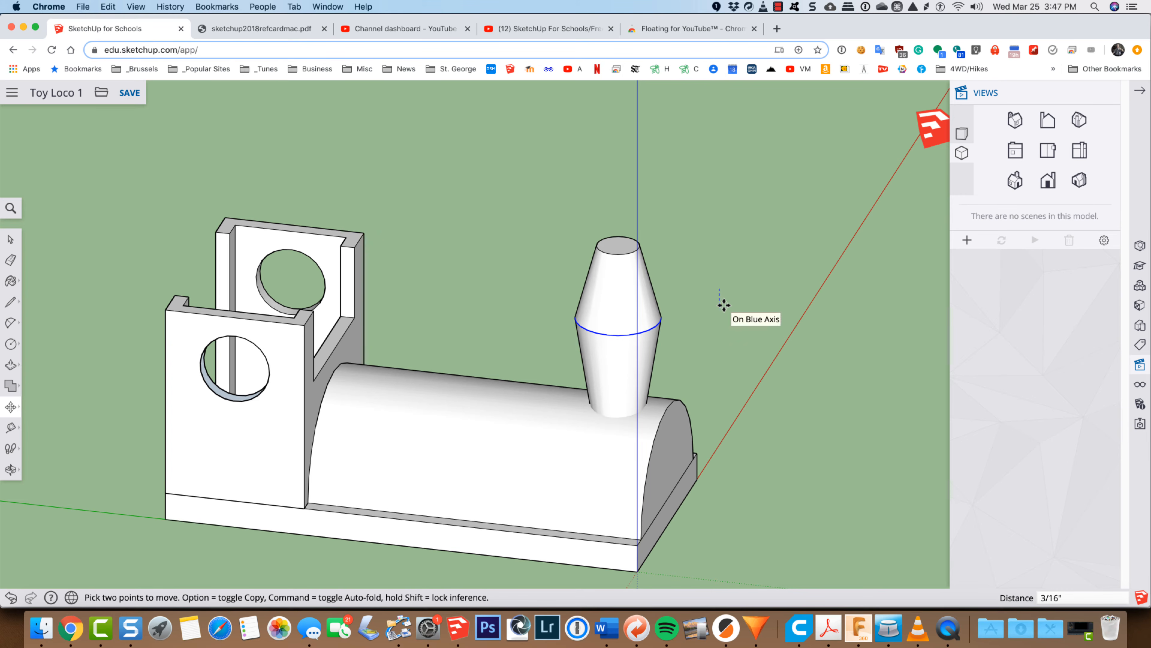
{"action": "left_click", "coordinate": [724, 305]}
{"action": "key", "text": "space"}
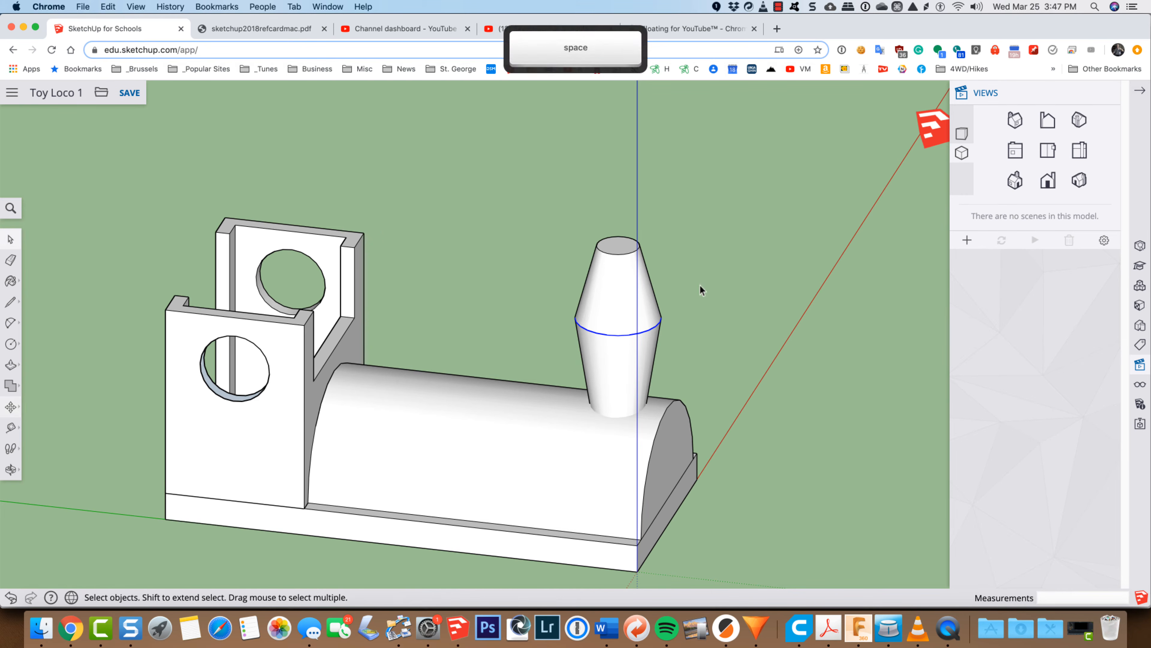
Step: Shorten the smokestack by moving its top circle straight down along the blue axis by about 1/4 inch
{"action": "left_click", "coordinate": [611, 257]}
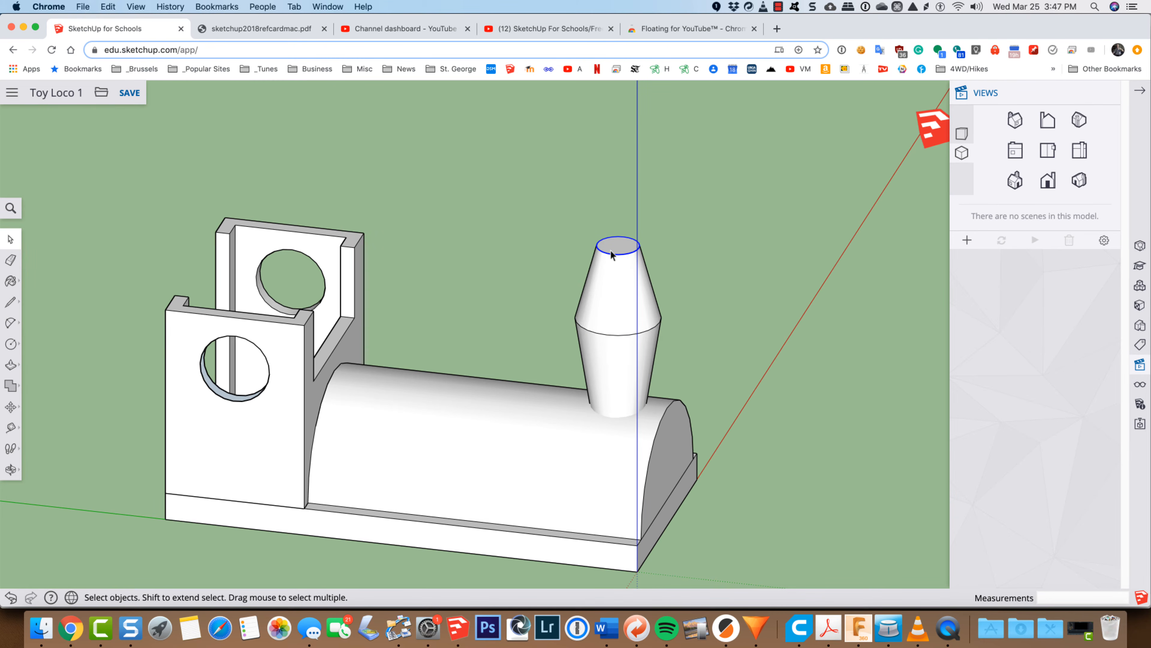
{"action": "key", "text": "m"}
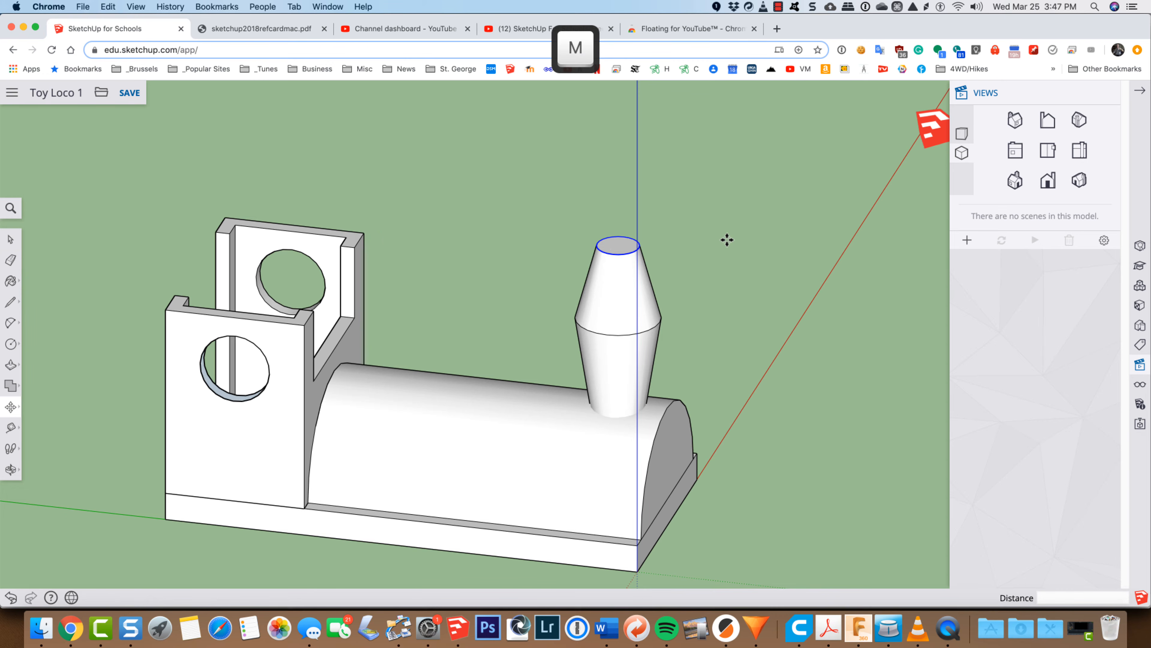
{"action": "left_click", "coordinate": [727, 239]}
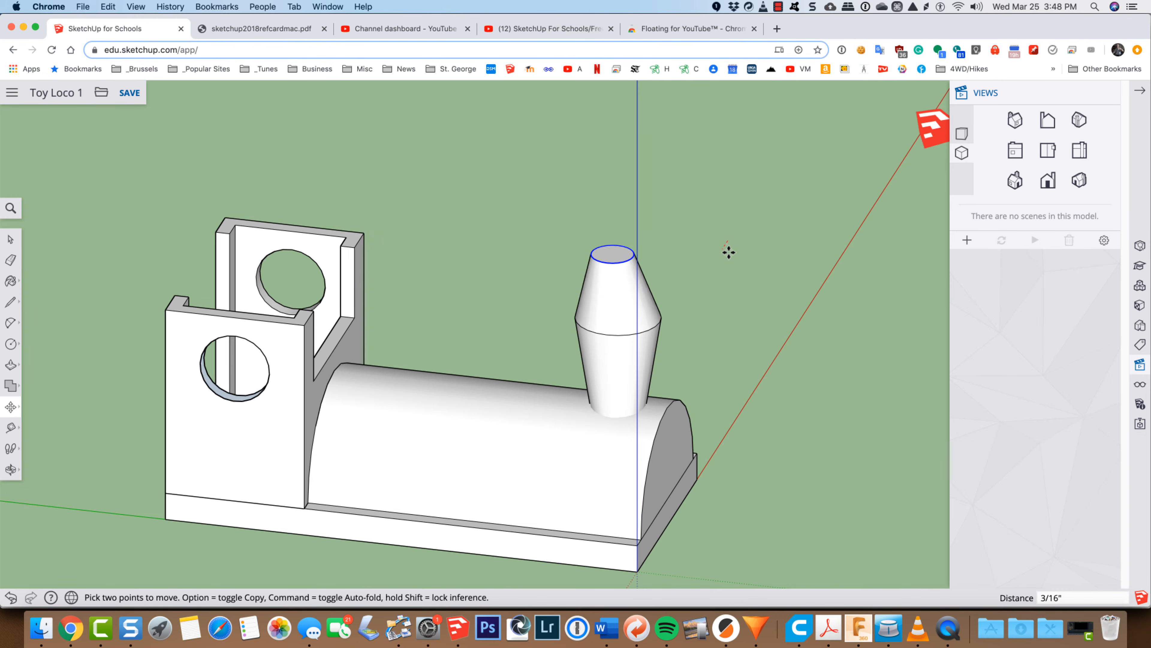
{"action": "left_click", "coordinate": [733, 269]}
{"action": "key", "text": "space"}
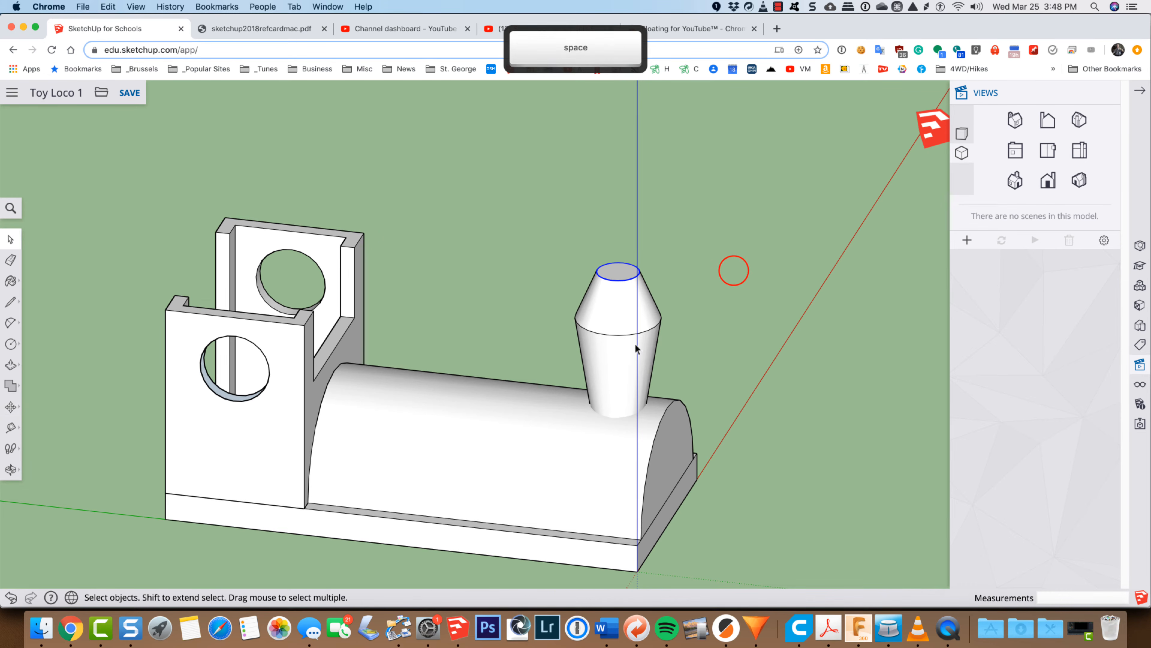
Step: Scale the smokestack's seam circle inward uniformly about its center by a factor of about 0.87
{"action": "left_click", "coordinate": [620, 334]}
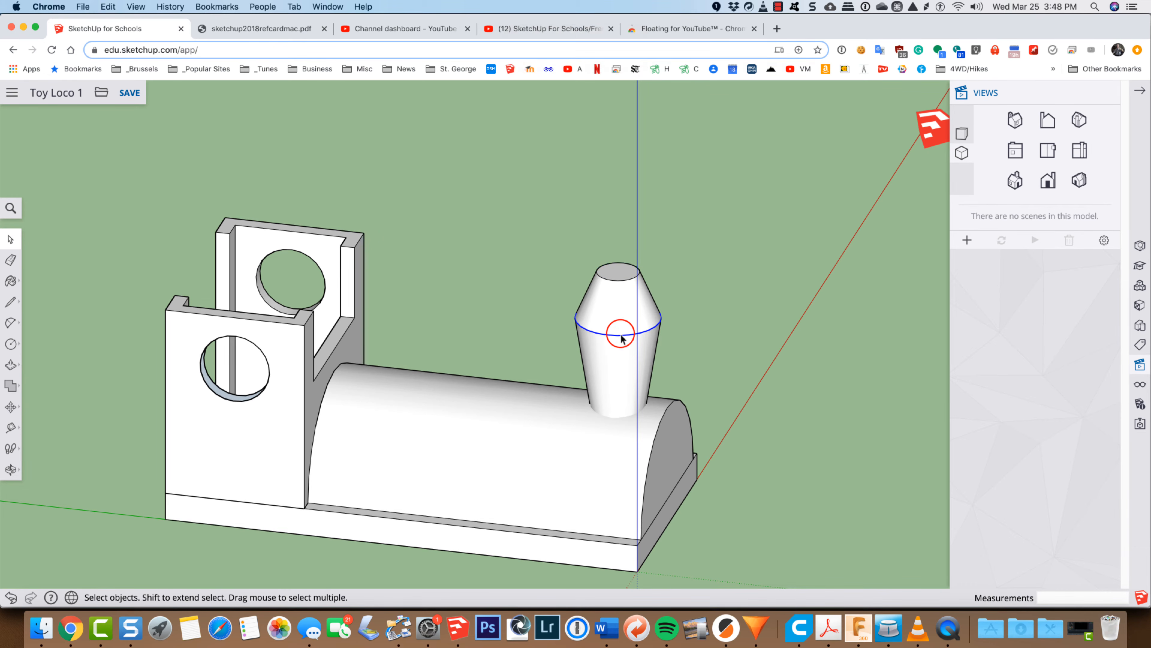
{"action": "key", "text": "s"}
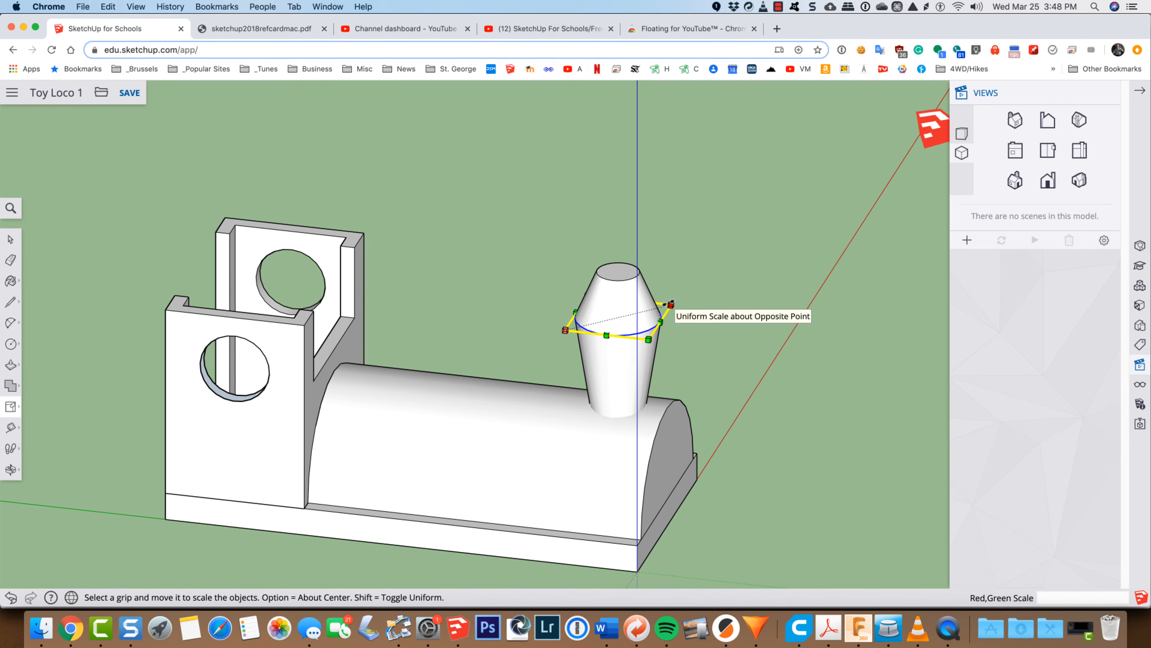
{"action": "key", "text": "alt"}
{"action": "left_click_drag", "start_coordinate": [671, 304], "coordinate": [665, 306]}
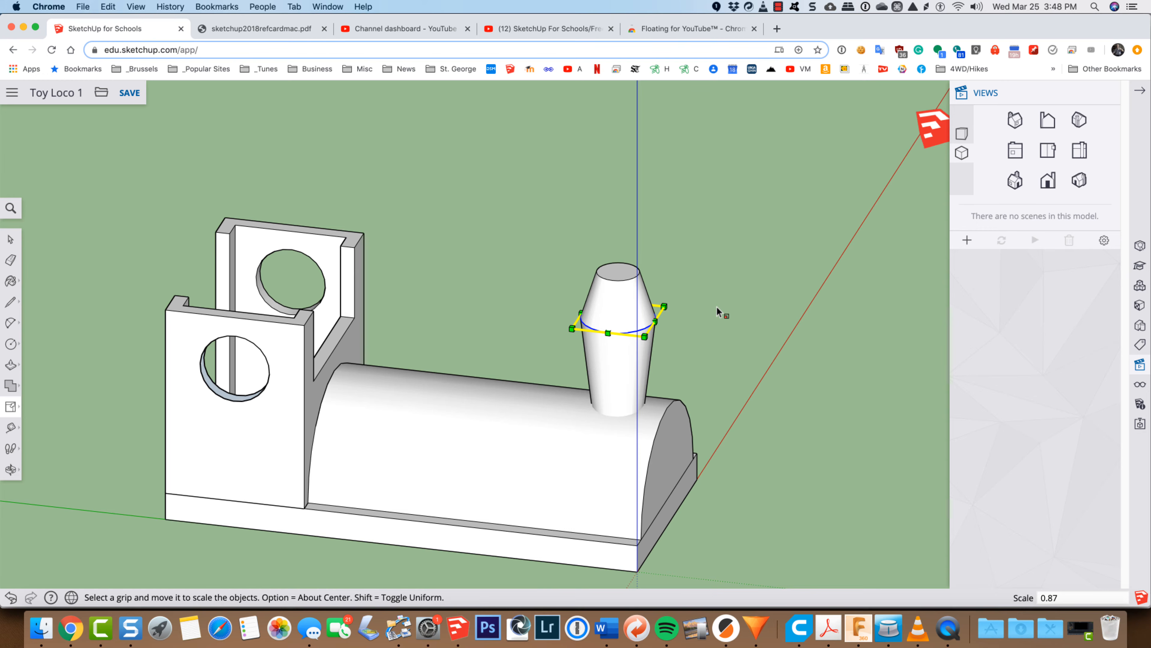
Step: Offset the edge of the smokestack's top face inward by about 1/16 inch to form a thin rim
{"action": "key", "text": "o"}
{"action": "left_click_drag", "start_coordinate": [741, 413], "coordinate": [371, 343]}
{"action": "left_click_drag", "start_coordinate": [866, 332], "coordinate": [645, 423]}
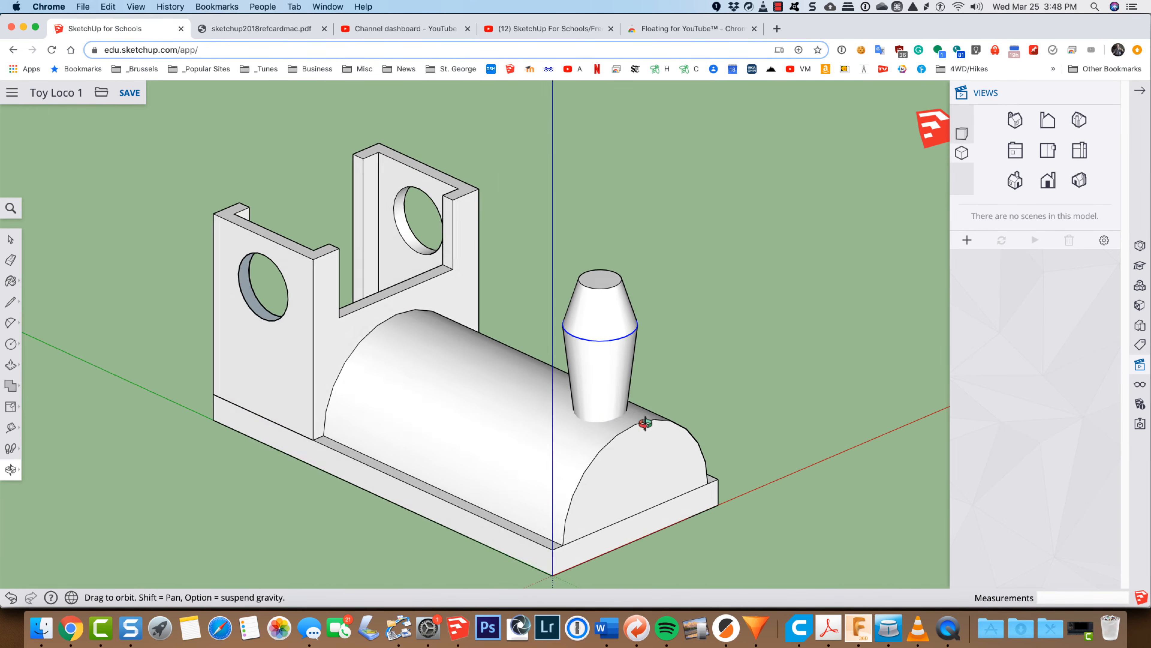
{"action": "left_click_drag", "start_coordinate": [533, 316], "coordinate": [657, 398]}
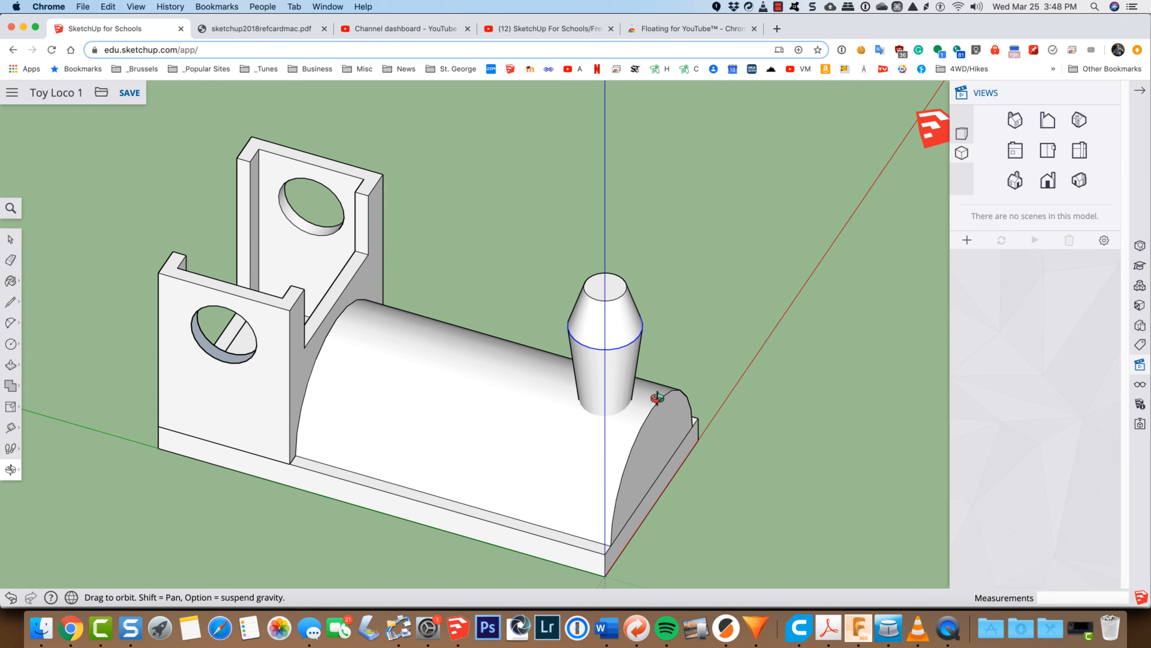
{"action": "scroll", "coordinate": [603, 275], "scroll_direction": "up", "scroll_amount": 10}
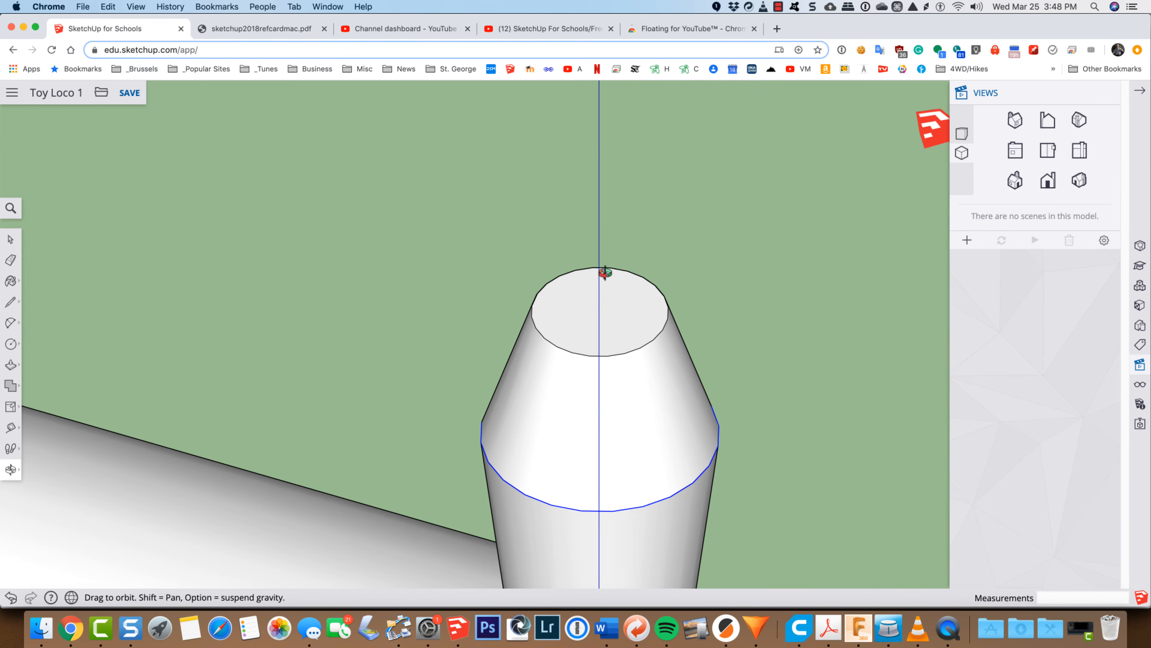
{"action": "left_click", "coordinate": [619, 324]}
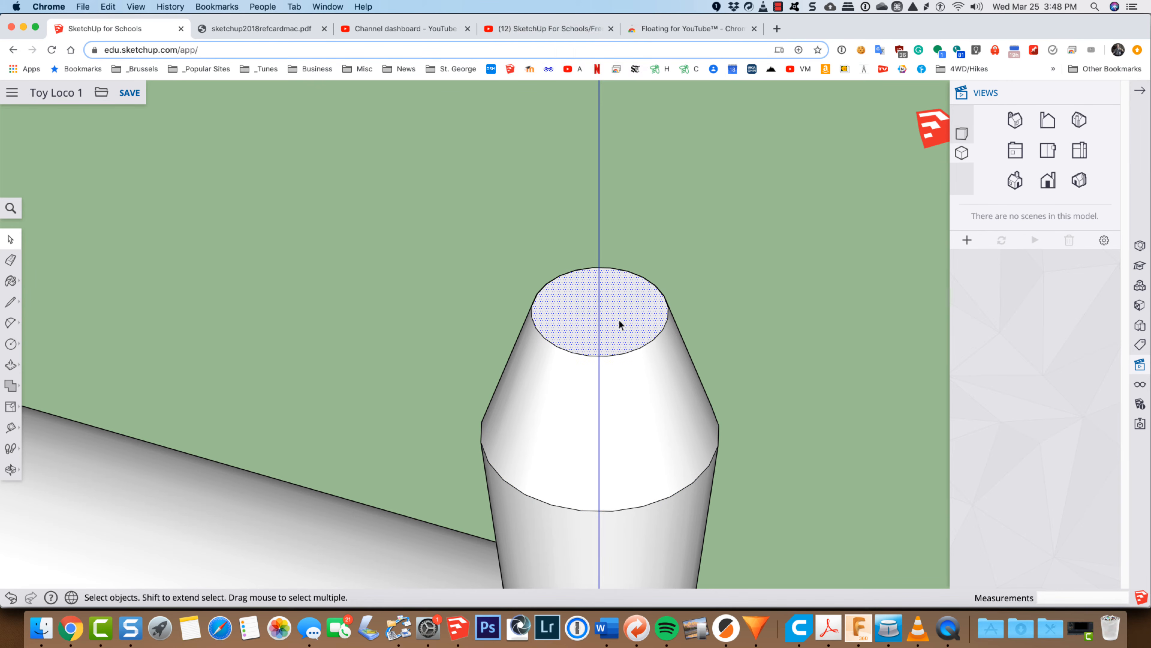
{"action": "key", "text": "f"}
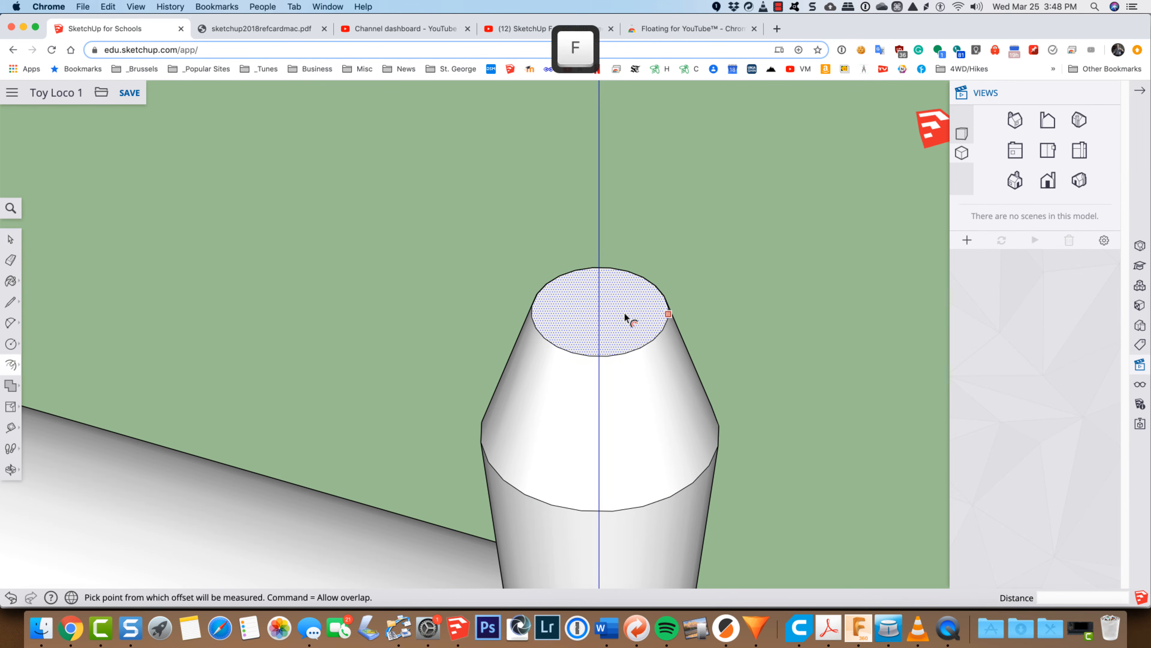
{"action": "left_click", "coordinate": [641, 310]}
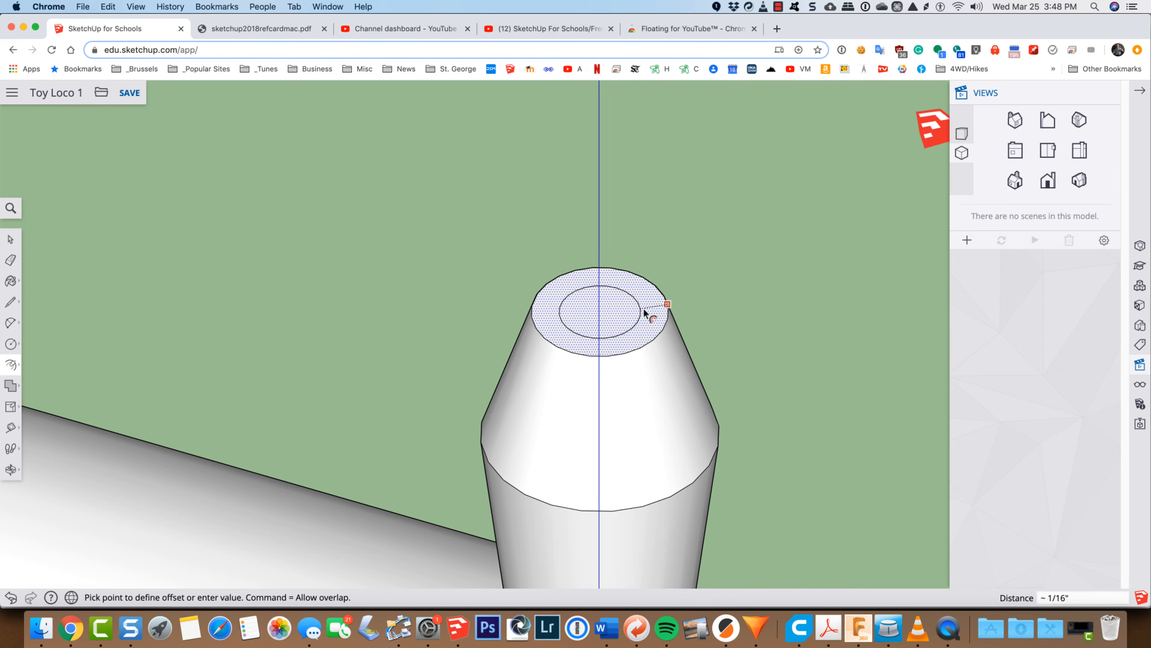
{"action": "left_click", "coordinate": [659, 309]}
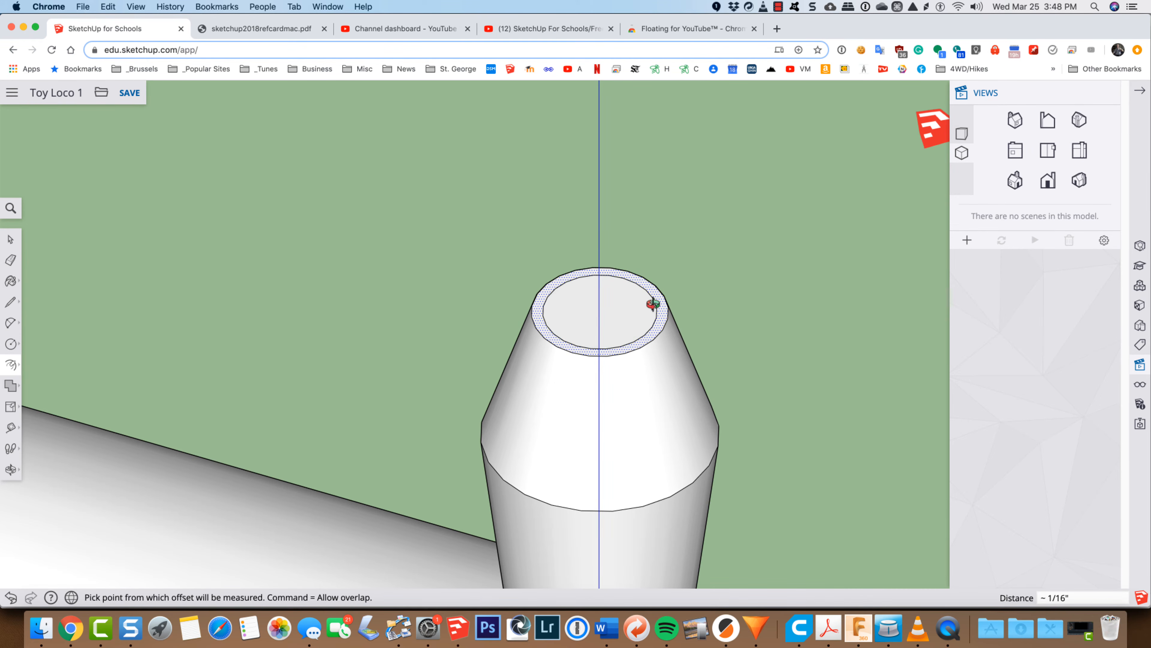
Step: Push the inner circular face at the smokestack's top down 1 inch with Push/Pull to hollow out the opening
{"action": "key", "text": "o"}
{"action": "left_click_drag", "start_coordinate": [714, 261], "coordinate": [695, 355]}
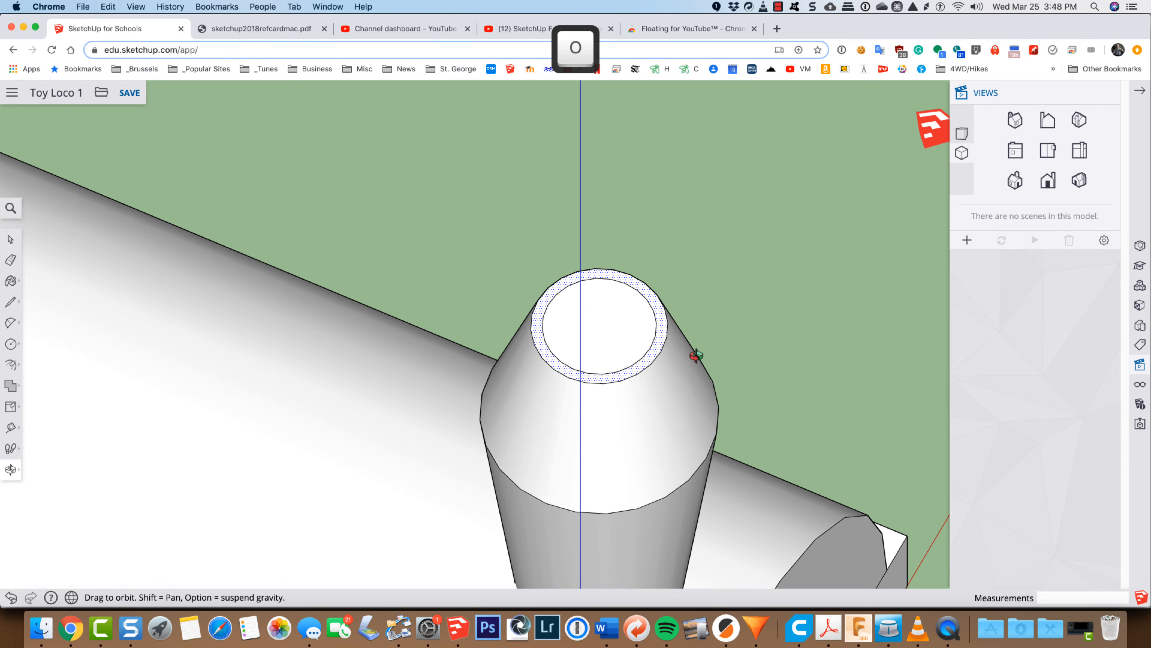
{"action": "key", "text": "space"}
{"action": "left_click", "coordinate": [607, 329]}
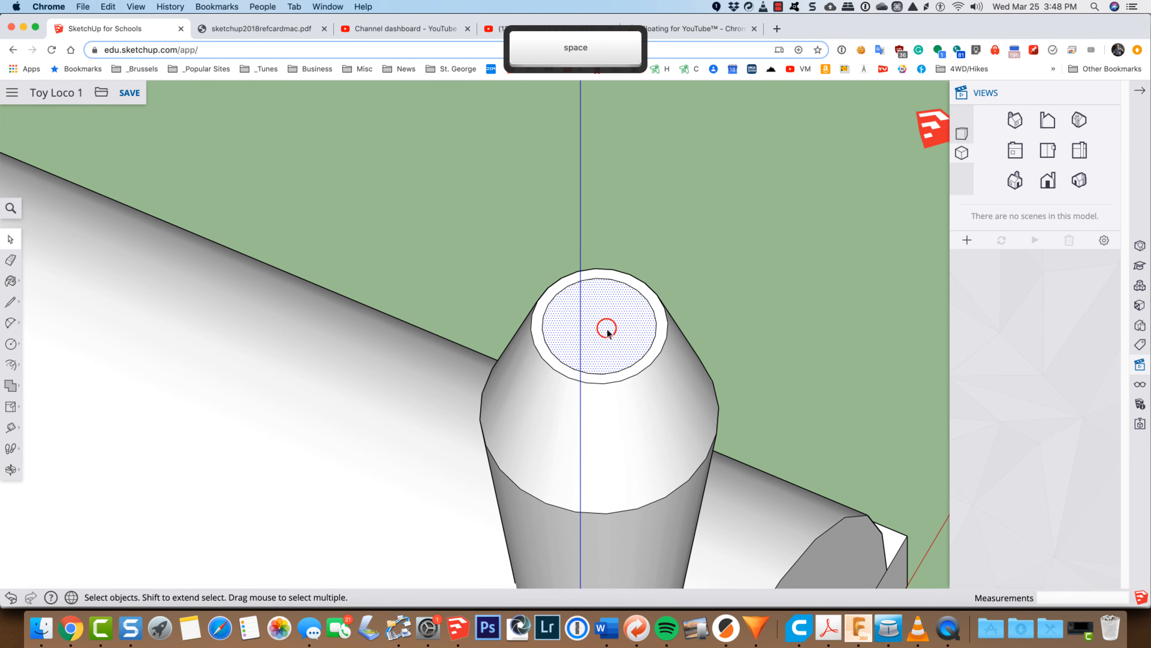
{"action": "key", "text": "p"}
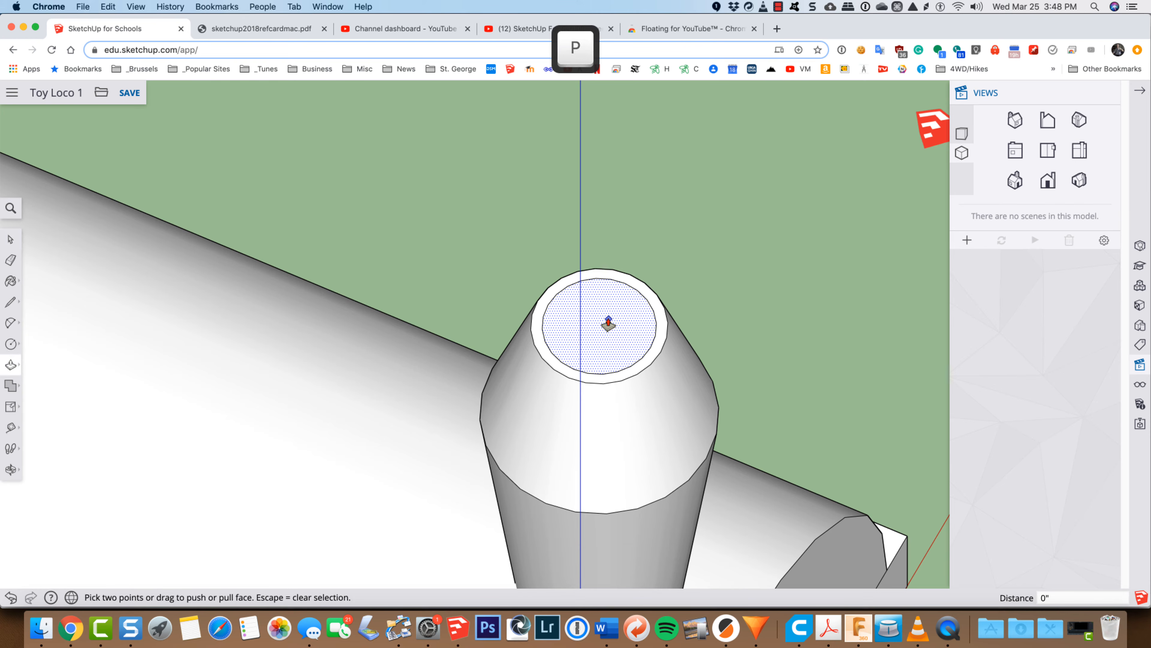
{"action": "left_click", "coordinate": [608, 314]}
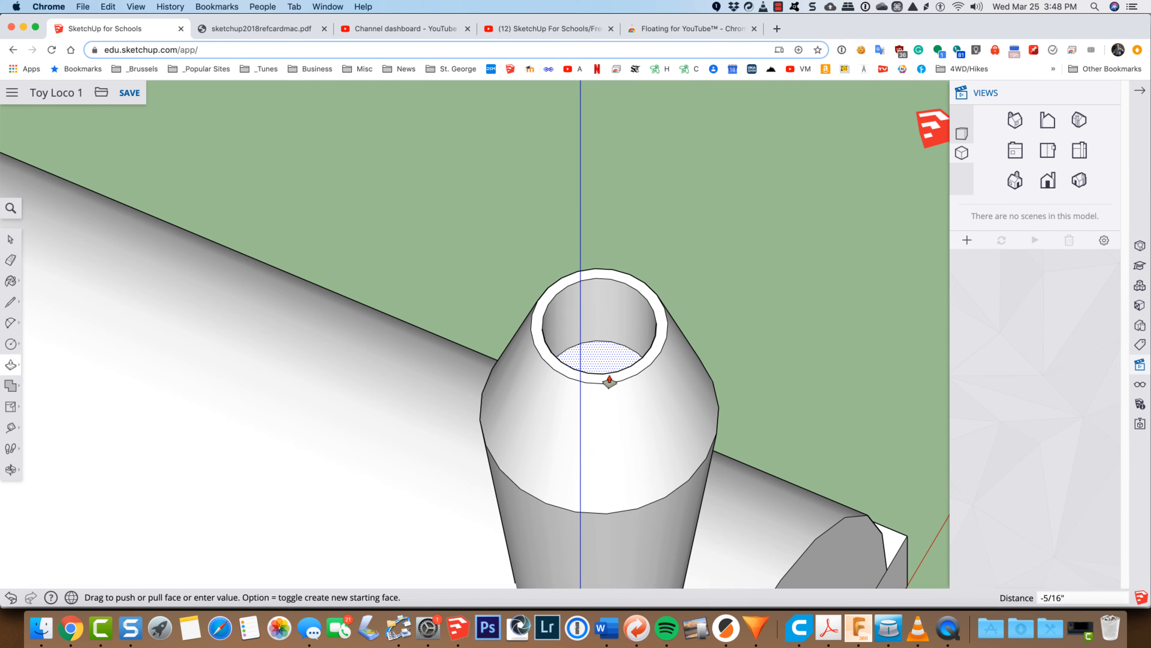
{"action": "type", "text": "1"}
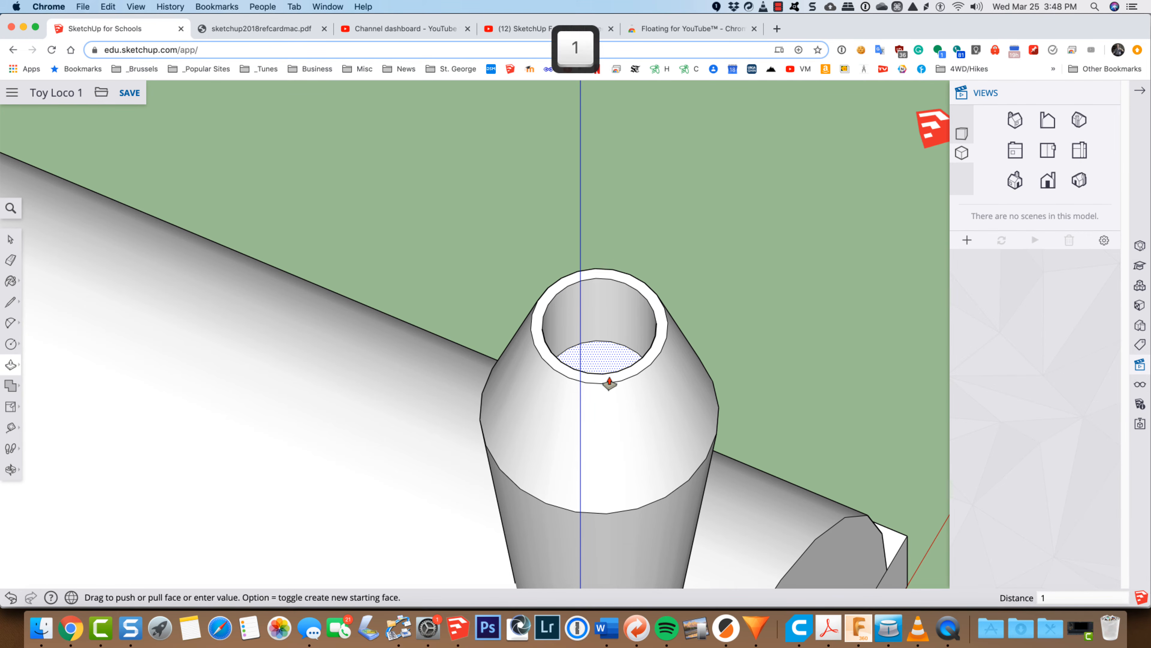
{"action": "key", "text": "Return"}
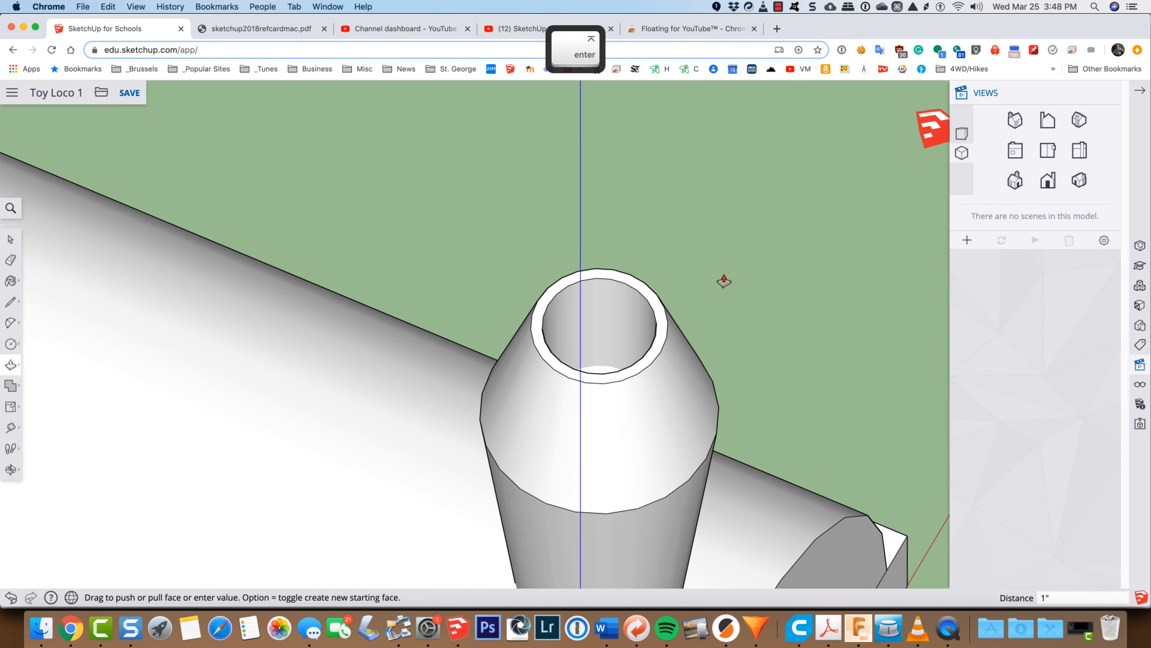
Step: Examine the hollowed smokestack and the joint where its base meets the boiler
{"action": "key", "text": "o"}
{"action": "mouse_move", "coordinate": [770, 234]}
{"action": "left_mouse_down"}
{"action": "mouse_move", "coordinate": [717, 365]}
{"action": "mouse_move", "coordinate": [753, 289]}
{"action": "mouse_move", "coordinate": [737, 308]}
{"action": "mouse_move", "coordinate": [592, 359]}
{"action": "mouse_move", "coordinate": [732, 208]}
{"action": "mouse_move", "coordinate": [759, 200]}
{"action": "mouse_move", "coordinate": [760, 217]}
{"action": "left_mouse_up"}
{"action": "scroll", "coordinate": [761, 217], "scroll_direction": "down", "scroll_amount": 3}
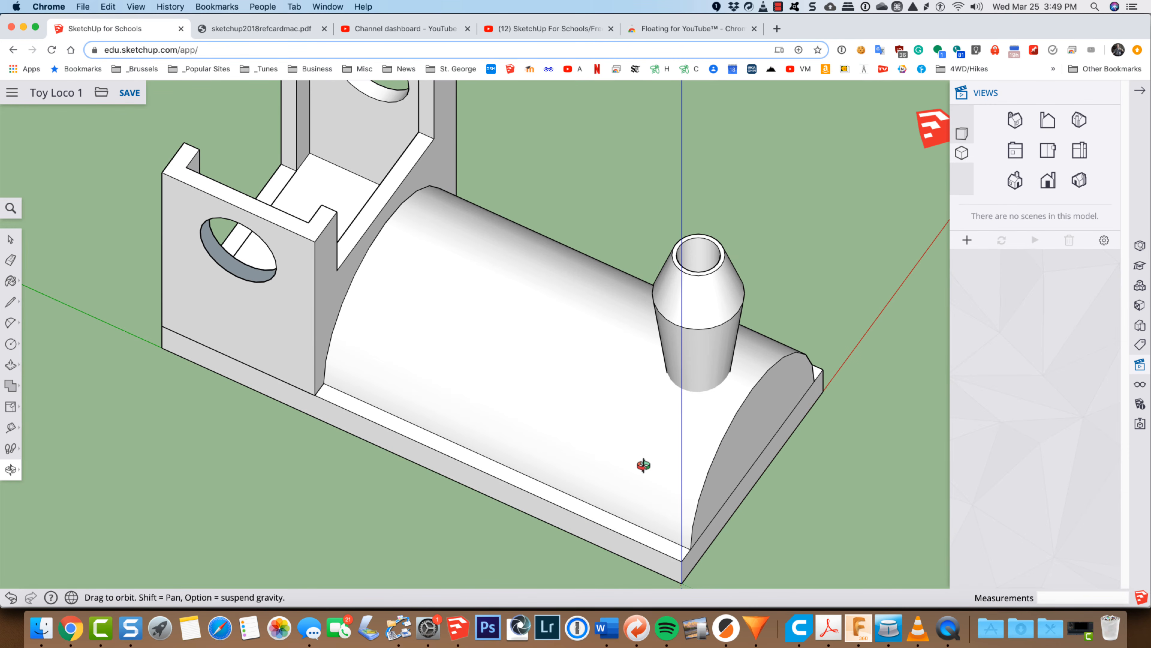
{"action": "left_click_drag", "start_coordinate": [644, 465], "coordinate": [722, 366]}
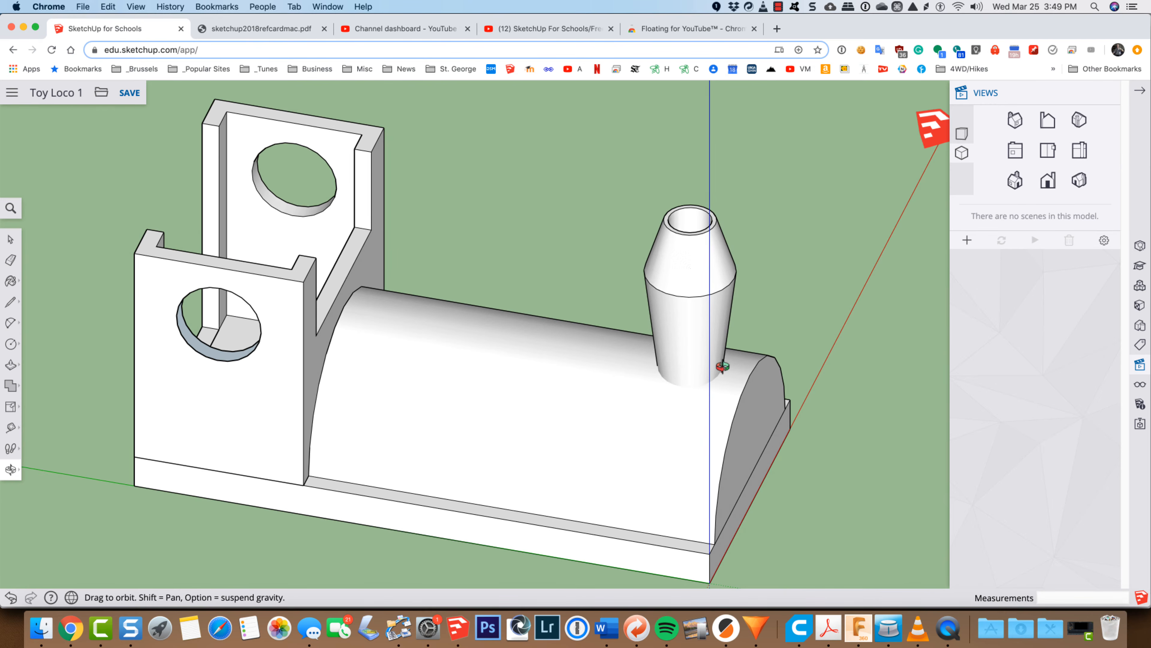
{"action": "scroll", "coordinate": [683, 396], "scroll_direction": "up", "scroll_amount": 5}
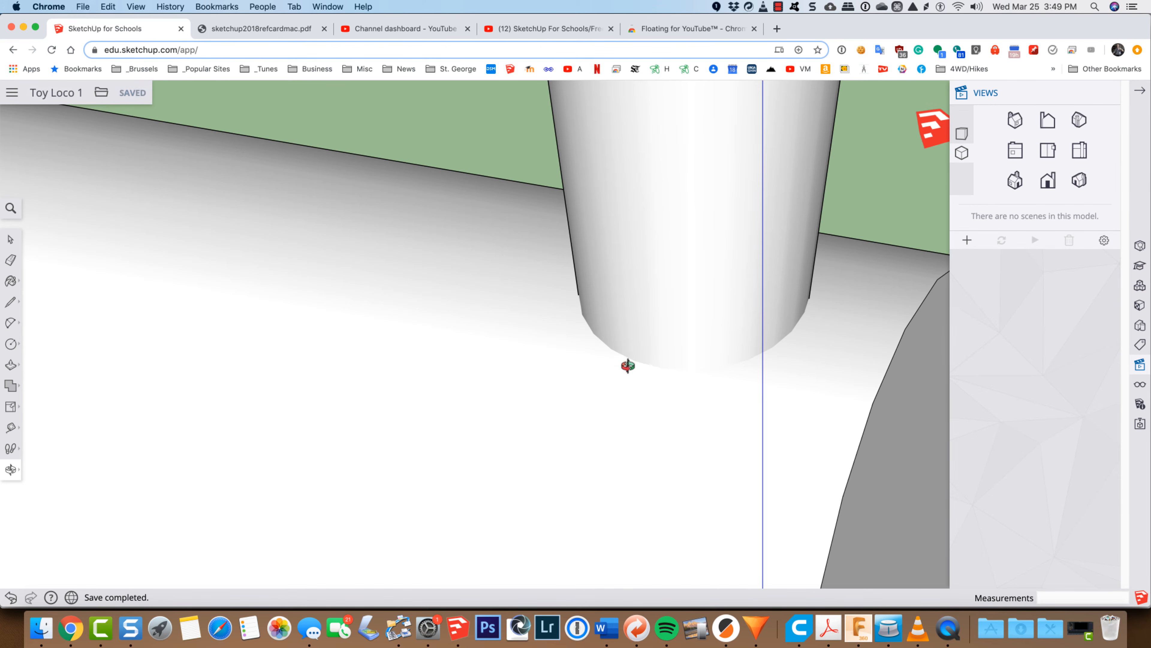
{"action": "scroll", "coordinate": [810, 374], "scroll_direction": "down", "scroll_amount": 10}
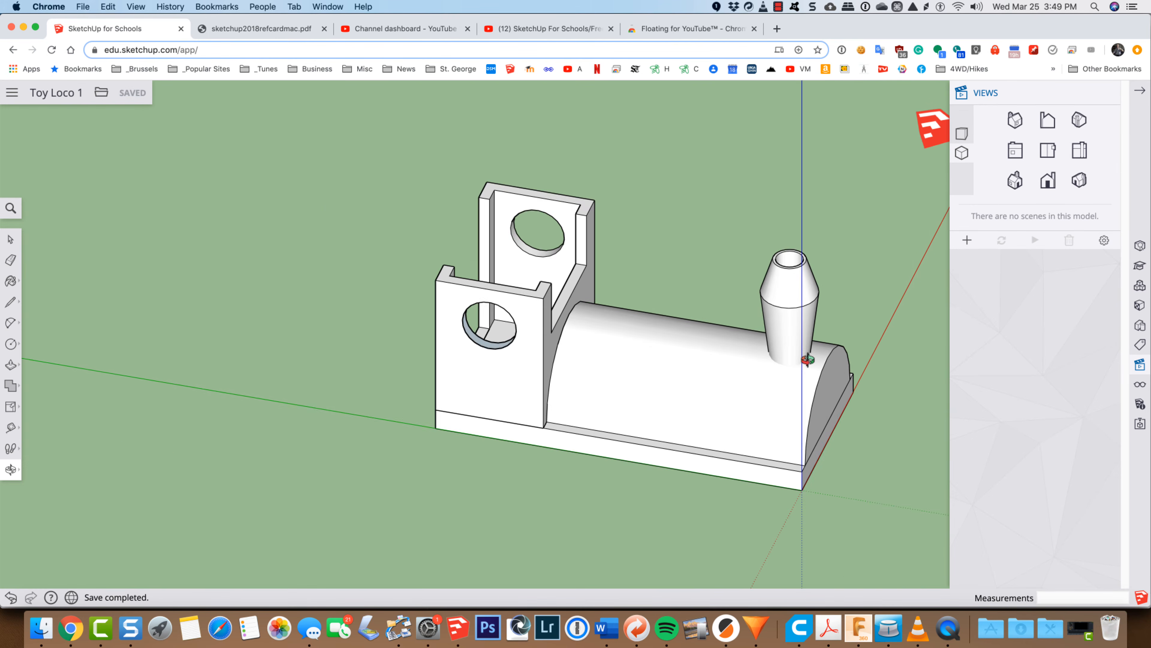
{"action": "key", "text": "space"}
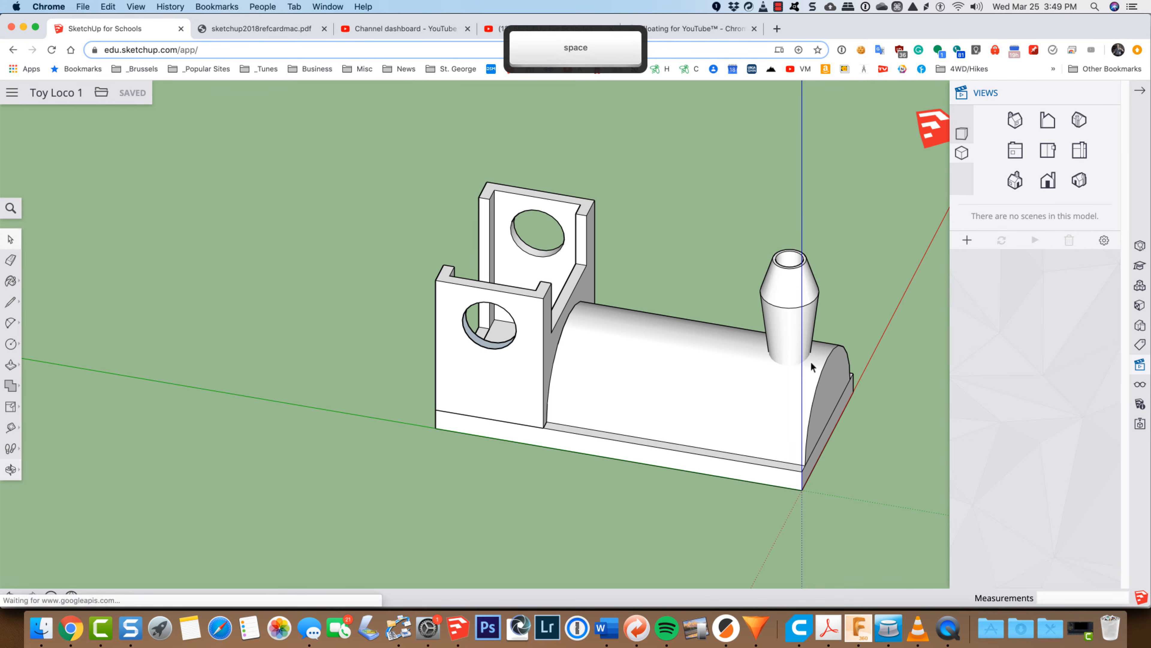
{"action": "left_click_drag", "start_coordinate": [919, 216], "coordinate": [714, 520]}
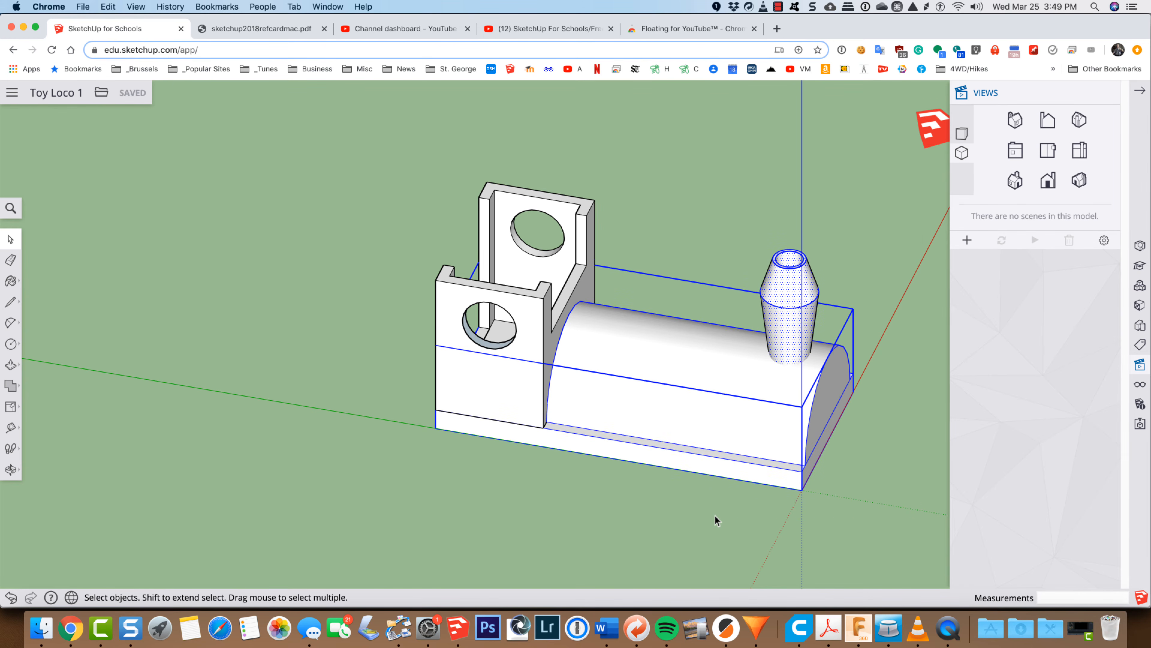
{"action": "key", "text": "space"}
{"action": "left_click", "coordinate": [877, 467]}
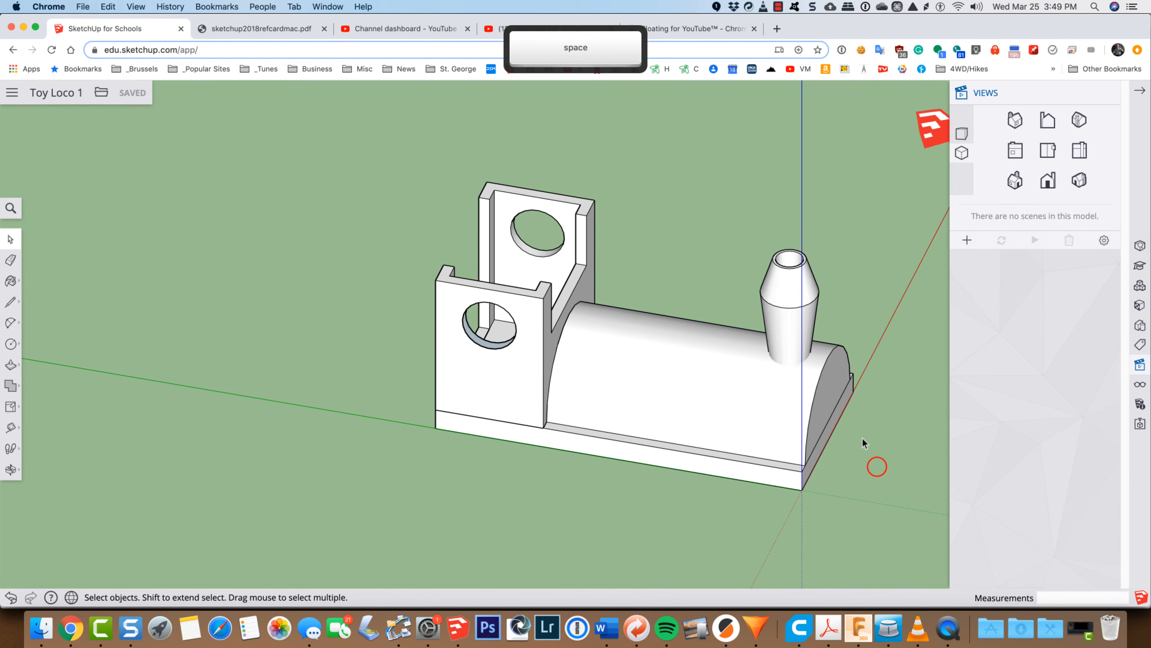
Step: Select all connected geometry of the smokestack and intersect its faces with the model to create an edge where it meets the boiler
{"action": "left_click", "coordinate": [790, 317]}
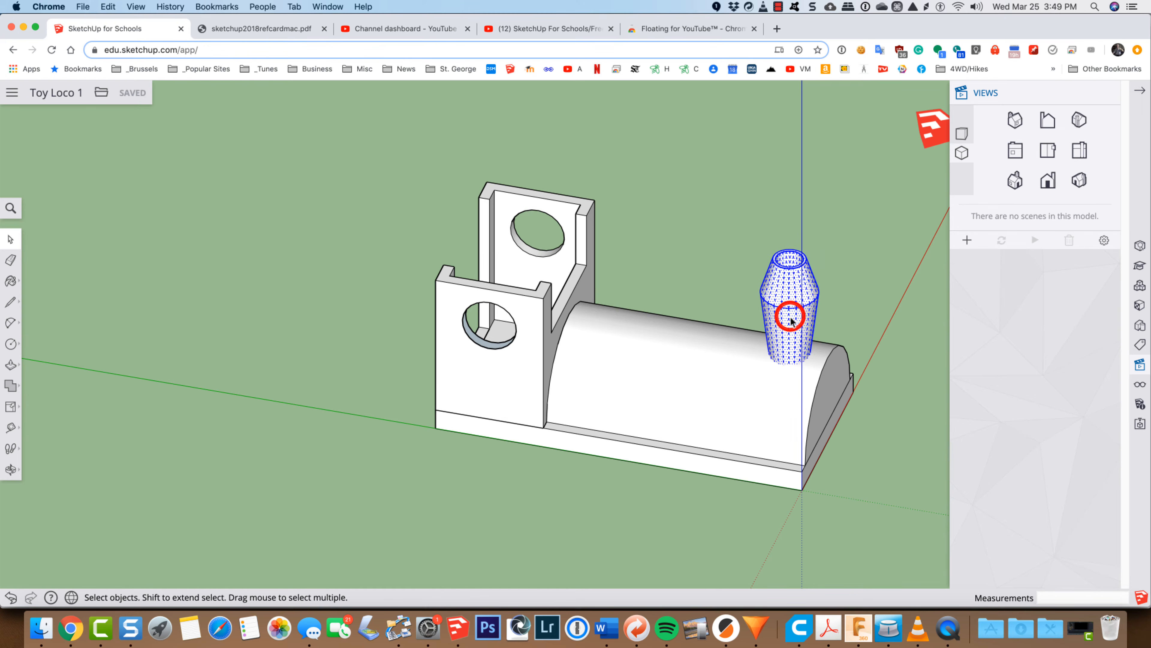
{"action": "right_click", "coordinate": [791, 317]}
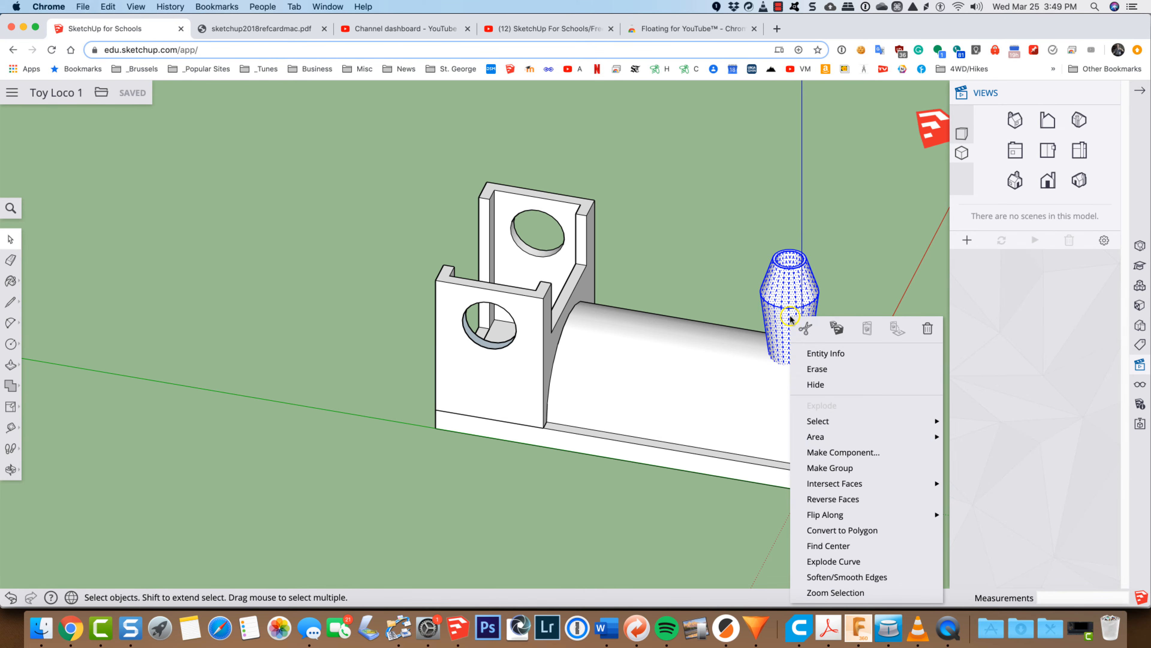
{"action": "mouse_move", "coordinate": [819, 486]}
{"action": "mouse_move", "coordinate": [864, 486]}
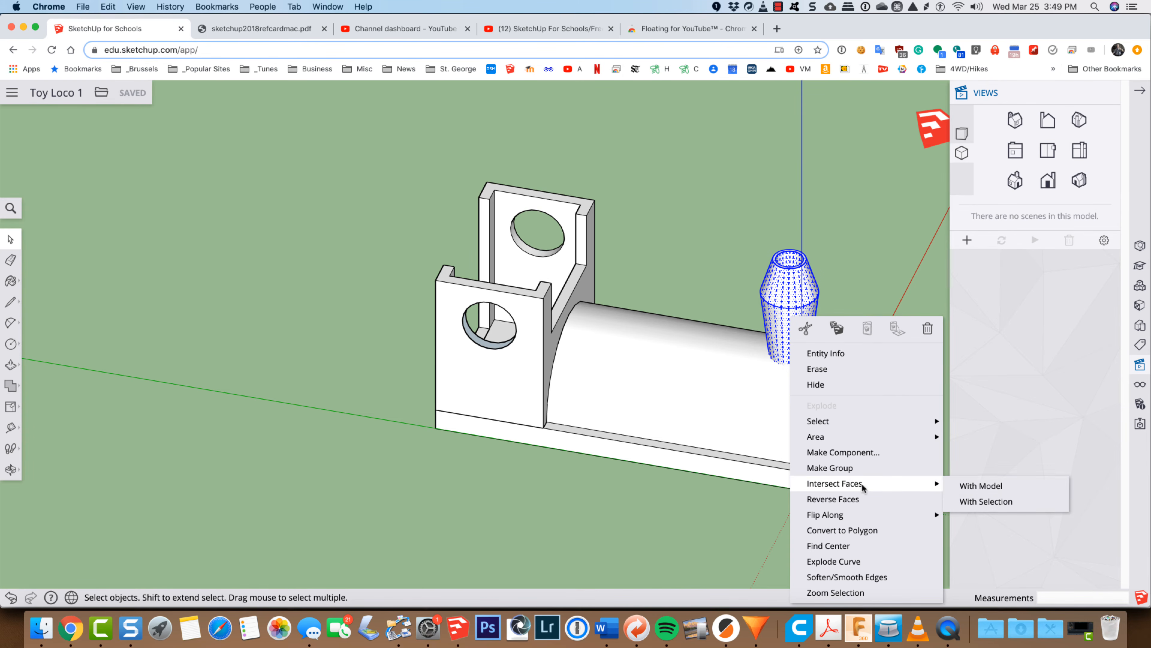
{"action": "left_click", "coordinate": [973, 483]}
{"action": "scroll", "coordinate": [798, 353], "scroll_direction": "up", "scroll_amount": 3}
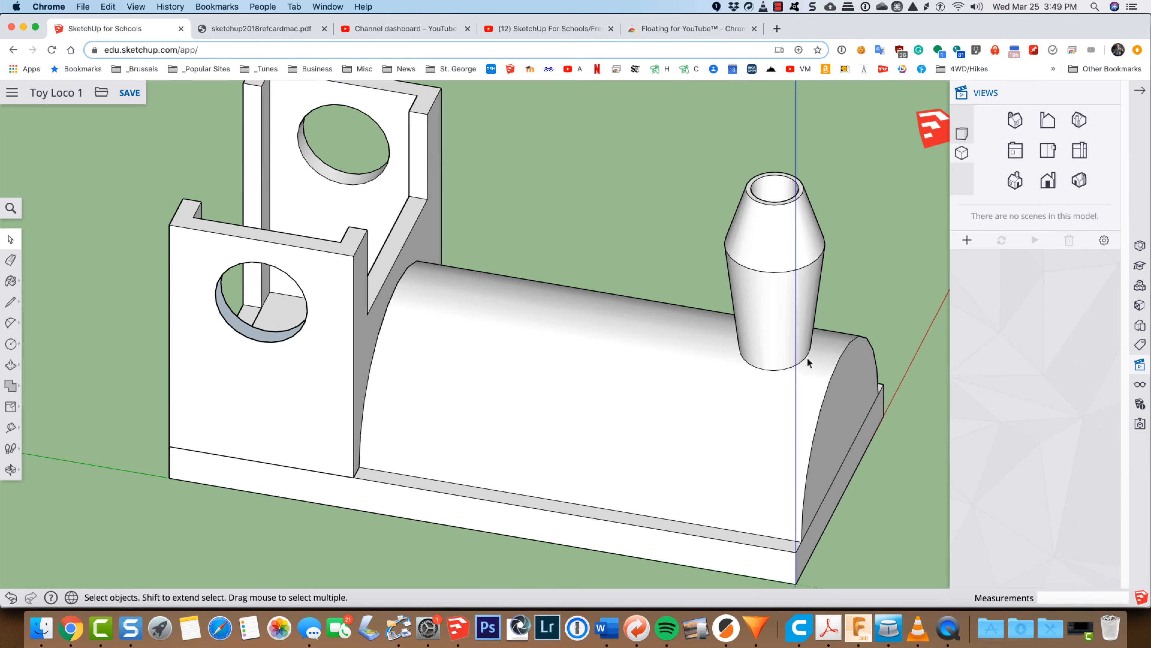
{"action": "scroll", "coordinate": [803, 361], "scroll_direction": "up", "scroll_amount": 3}
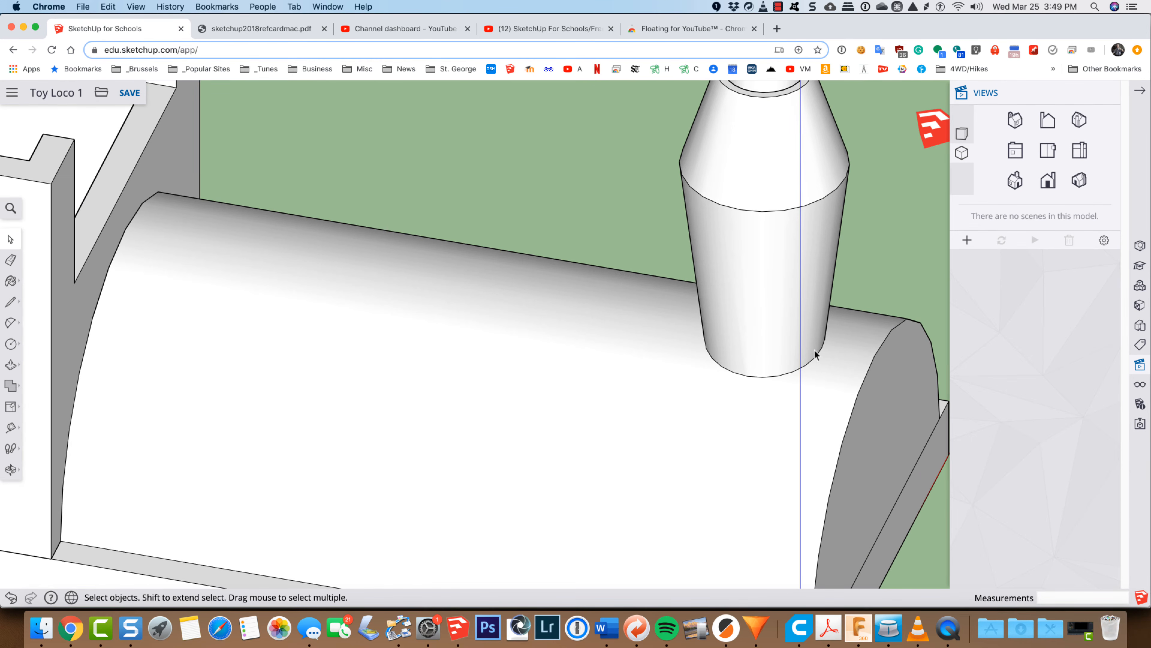
{"action": "scroll", "coordinate": [774, 359], "scroll_direction": "down", "scroll_amount": 5}
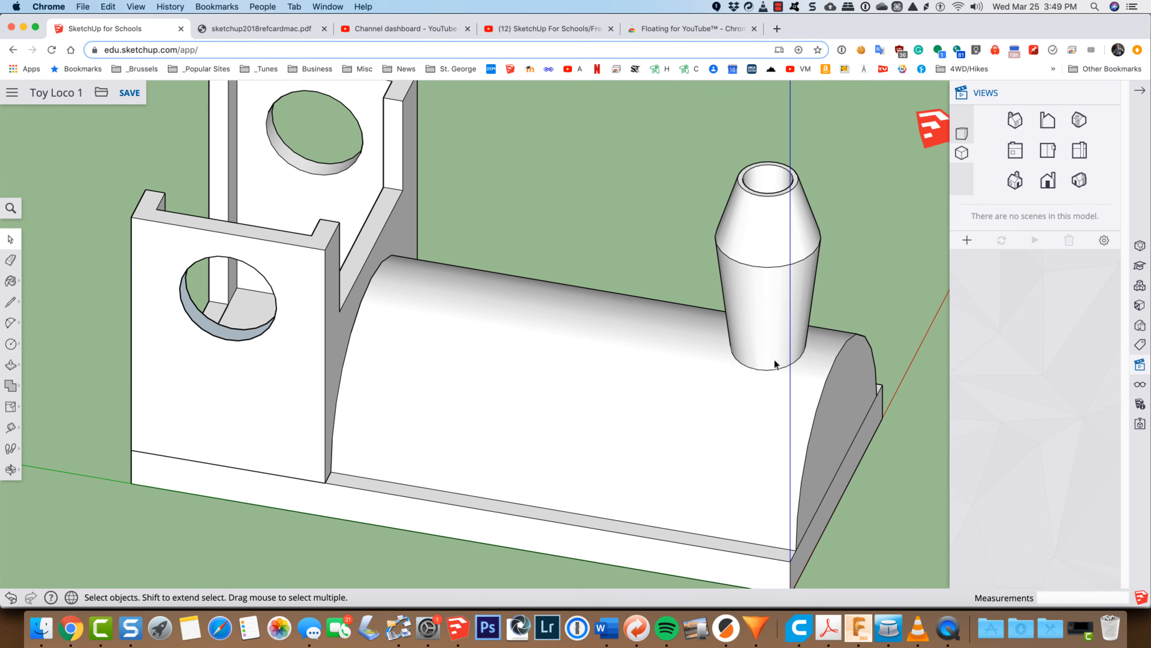
Step: Select the smokestack's lower outer face and turn on X-ray display to see inside the boiler
{"action": "left_click", "coordinate": [772, 302]}
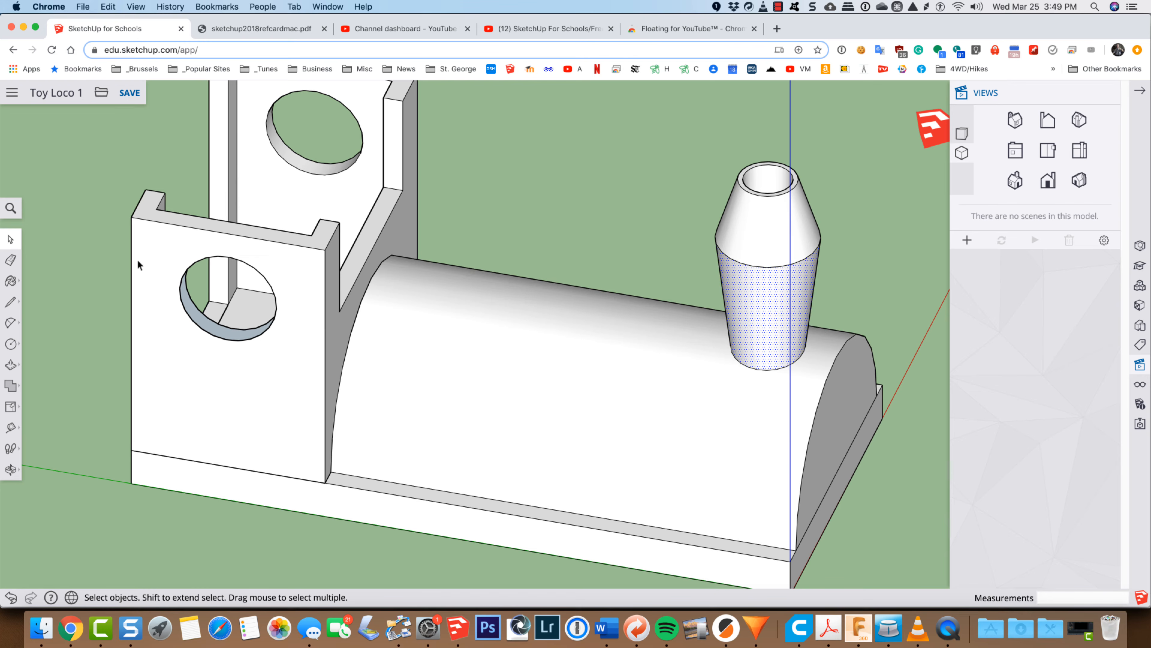
{"action": "left_click", "coordinate": [10, 208]}
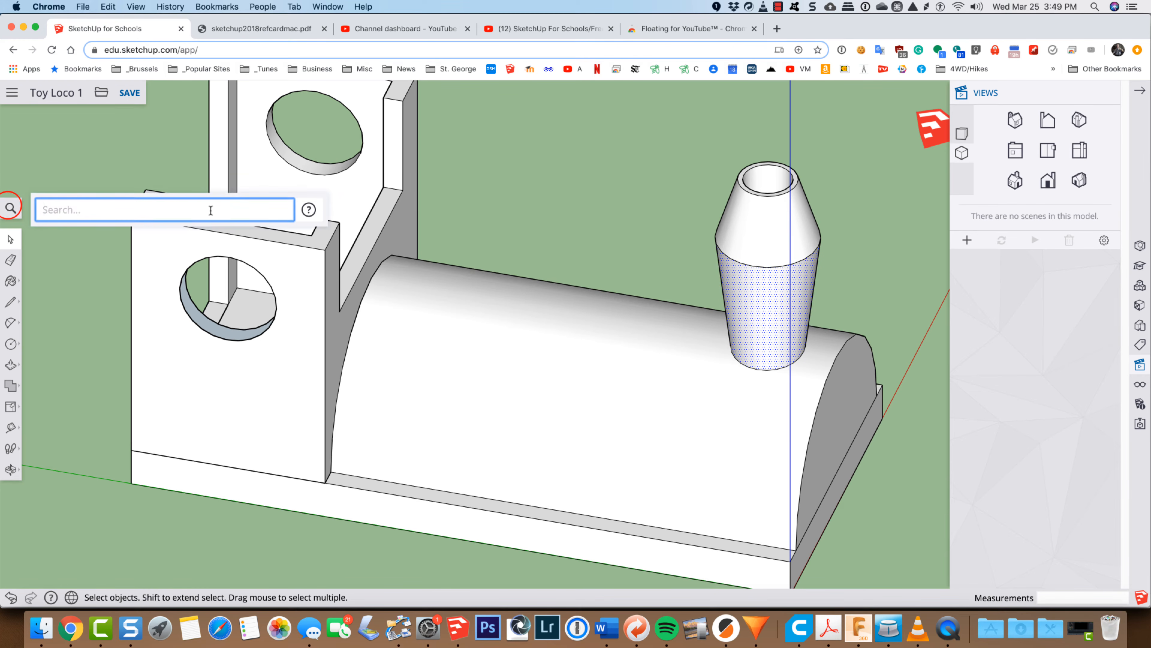
{"action": "type", "text": "x"}
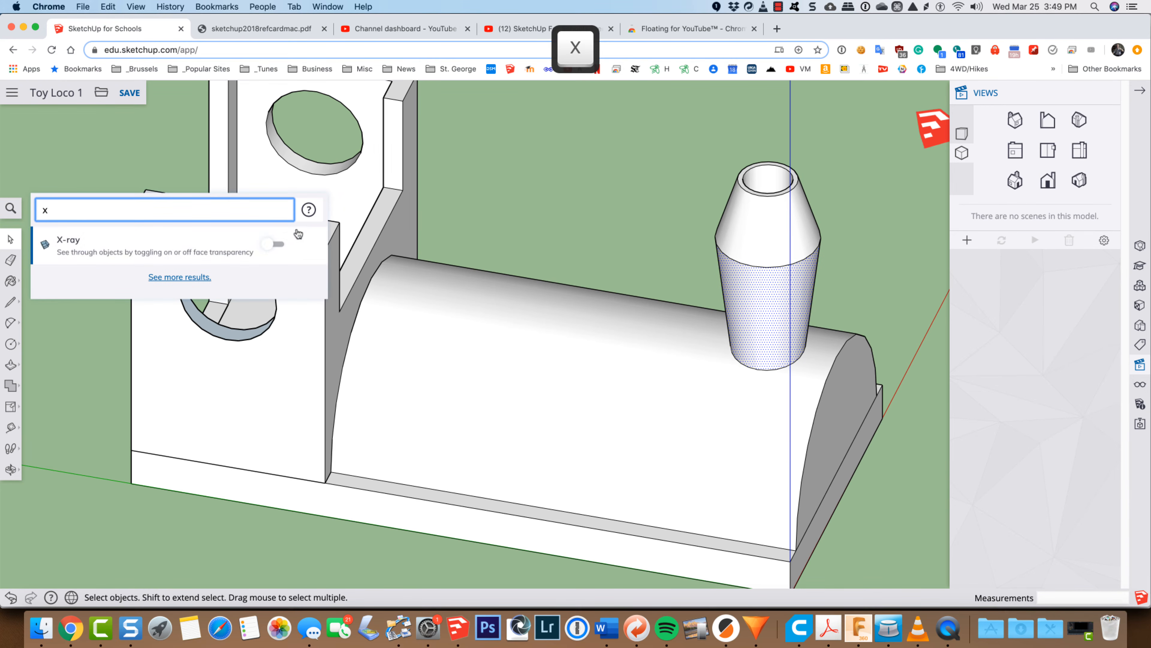
{"action": "left_click", "coordinate": [281, 244]}
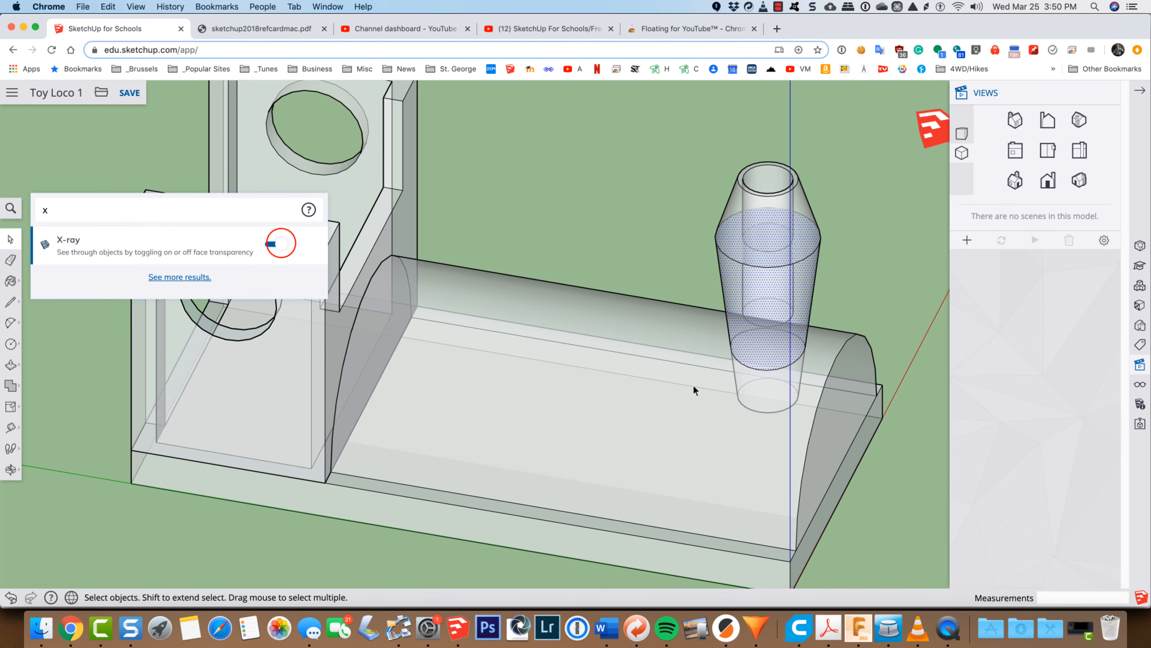
Step: Delete the part of the smokestack buried inside the boiler, including its side face, bottom disc and circle edge
{"action": "left_click", "coordinate": [771, 404]}
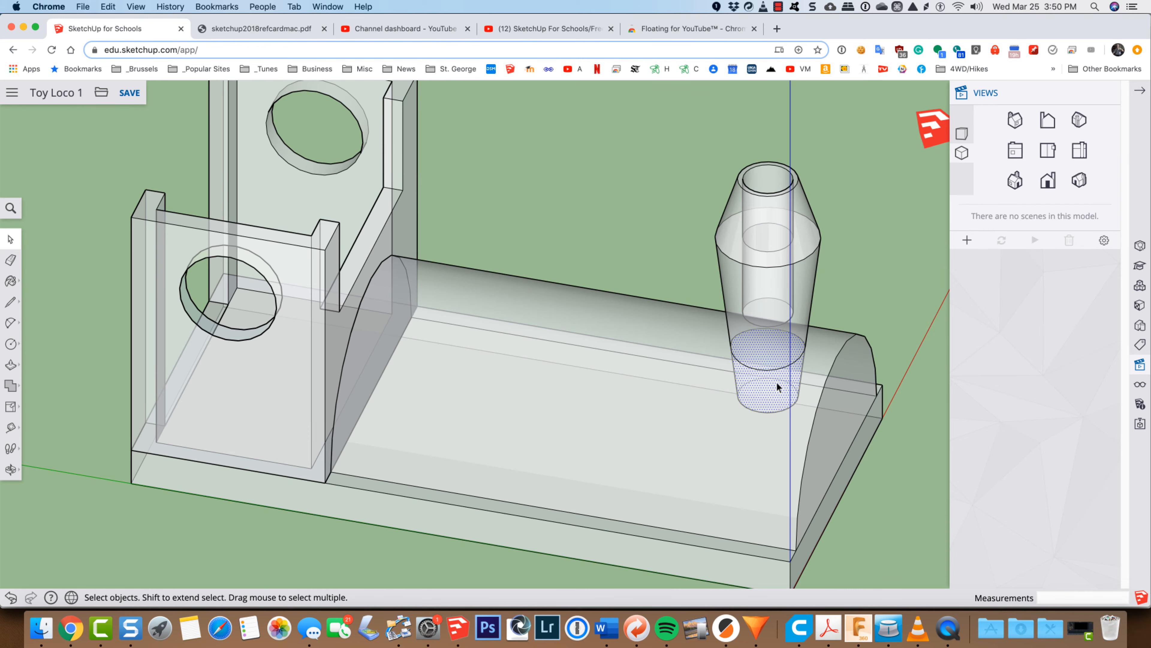
{"action": "key", "text": "Delete"}
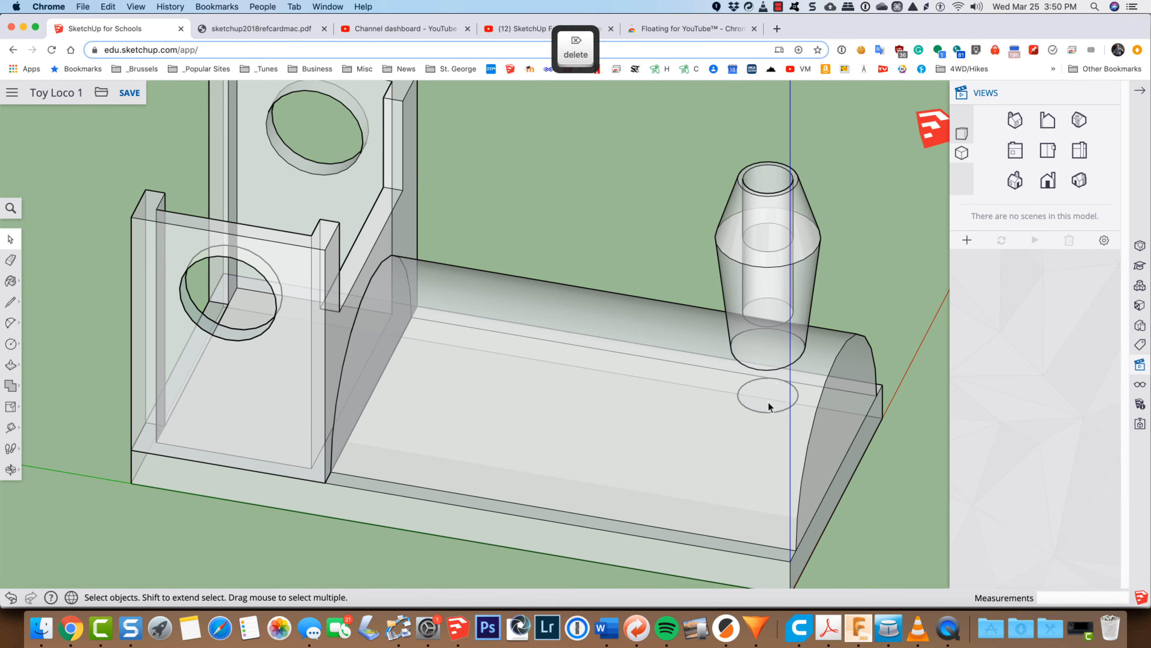
{"action": "key", "text": "Delete"}
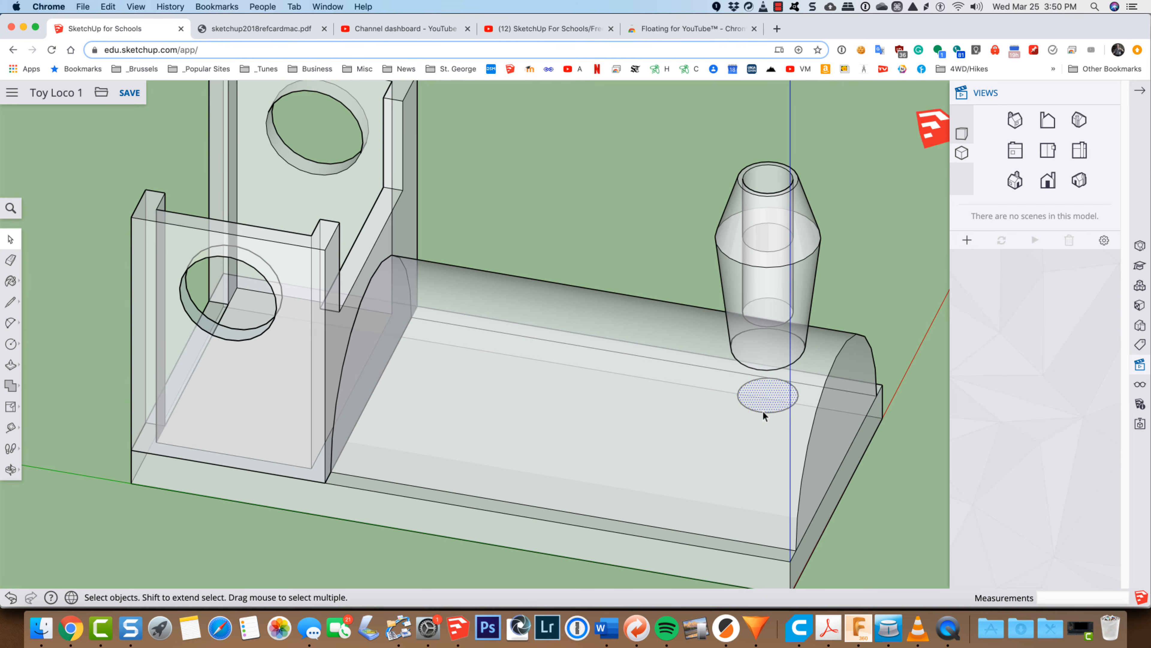
{"action": "left_click", "coordinate": [762, 411]}
{"action": "key", "text": "Delete"}
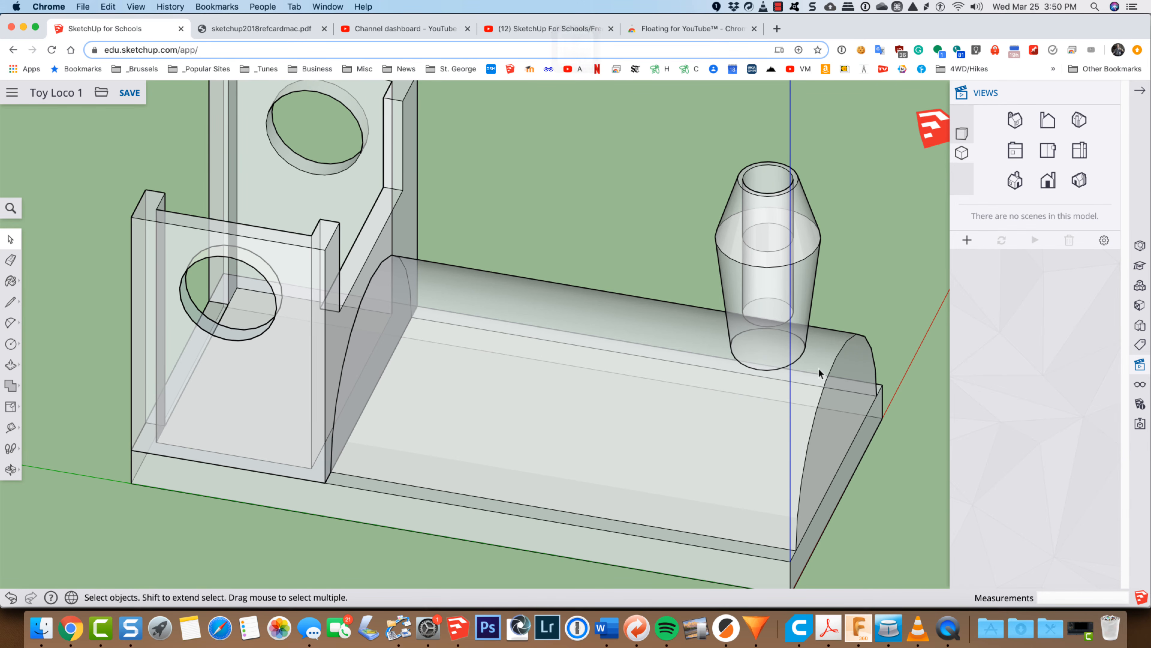
Step: Inspect the trimmed smokestack base and its hollow from the front of the locomotive, and turn off X-ray display
{"action": "key", "text": "o"}
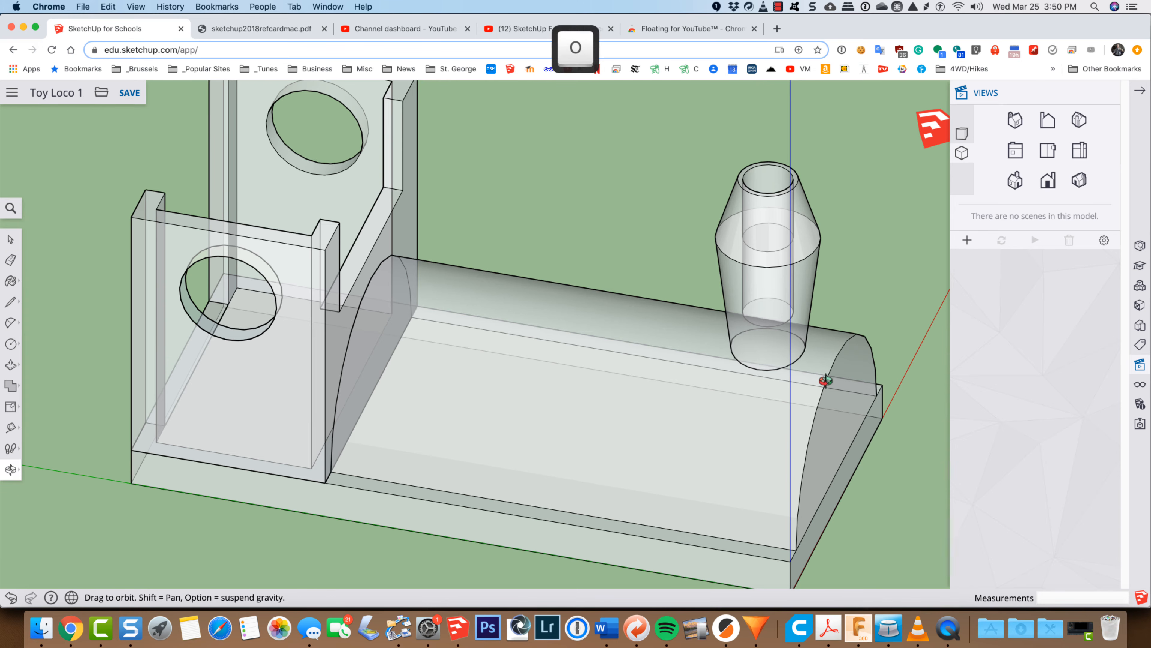
{"action": "left_click_drag", "start_coordinate": [845, 406], "coordinate": [263, 236]}
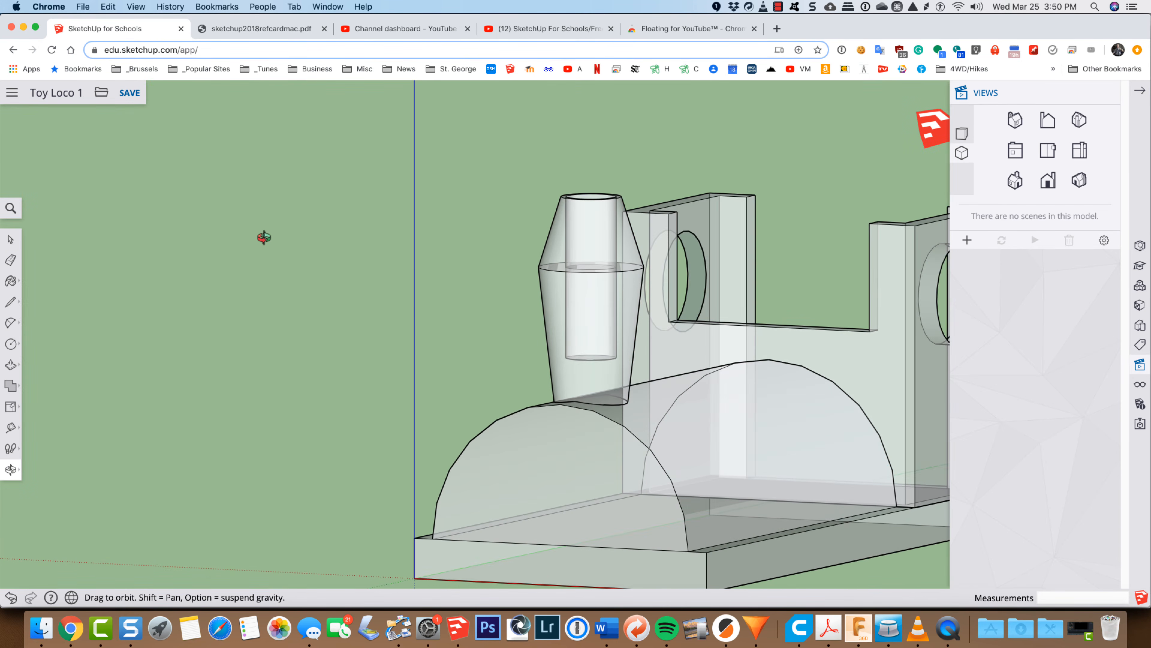
{"action": "scroll", "coordinate": [618, 390], "scroll_direction": "up", "scroll_amount": 5}
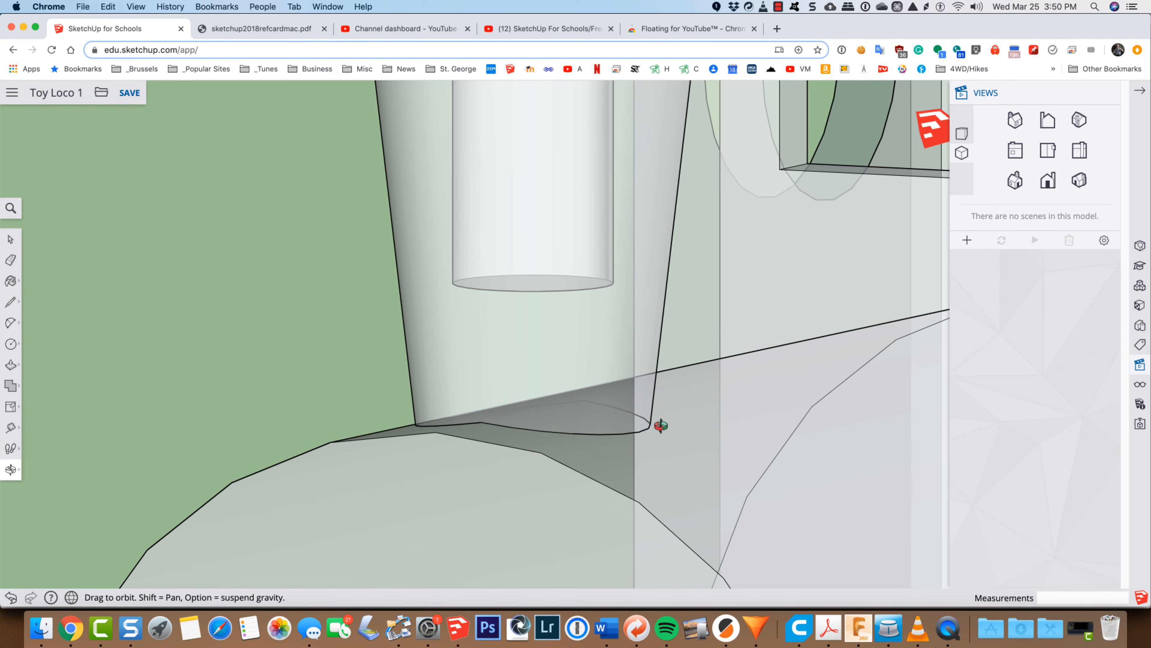
{"action": "scroll", "coordinate": [602, 387], "scroll_direction": "down", "scroll_amount": 5}
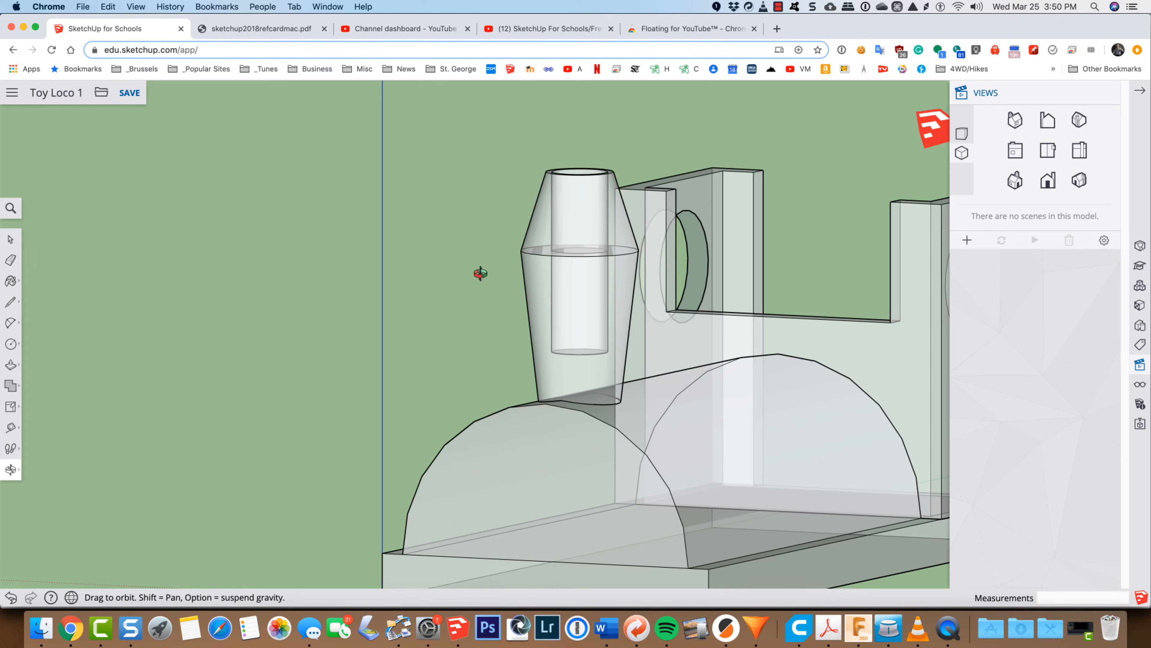
{"action": "left_click", "coordinate": [15, 211]}
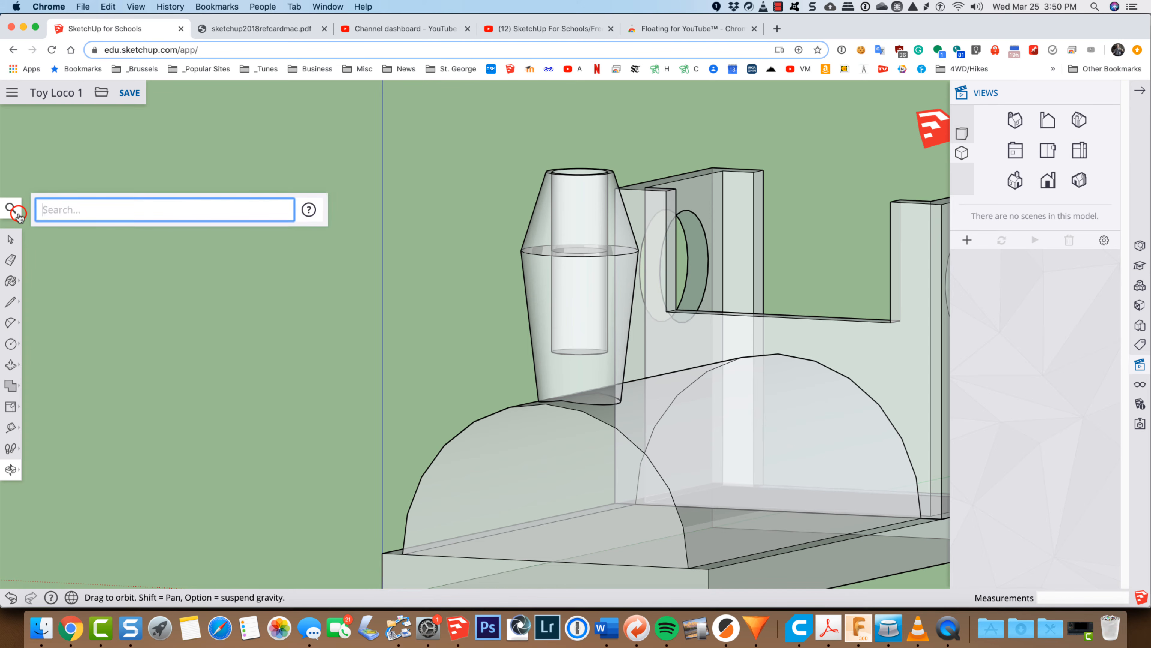
{"action": "type", "text": "x"}
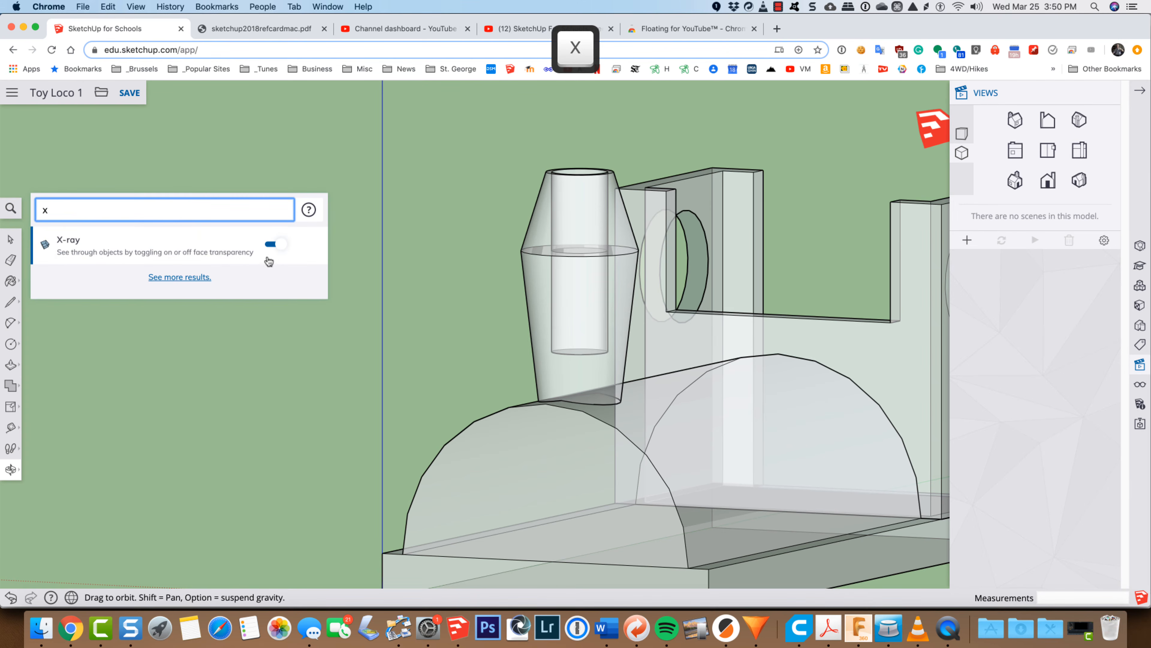
{"action": "left_click", "coordinate": [273, 246]}
{"action": "left_click", "coordinate": [407, 275]}
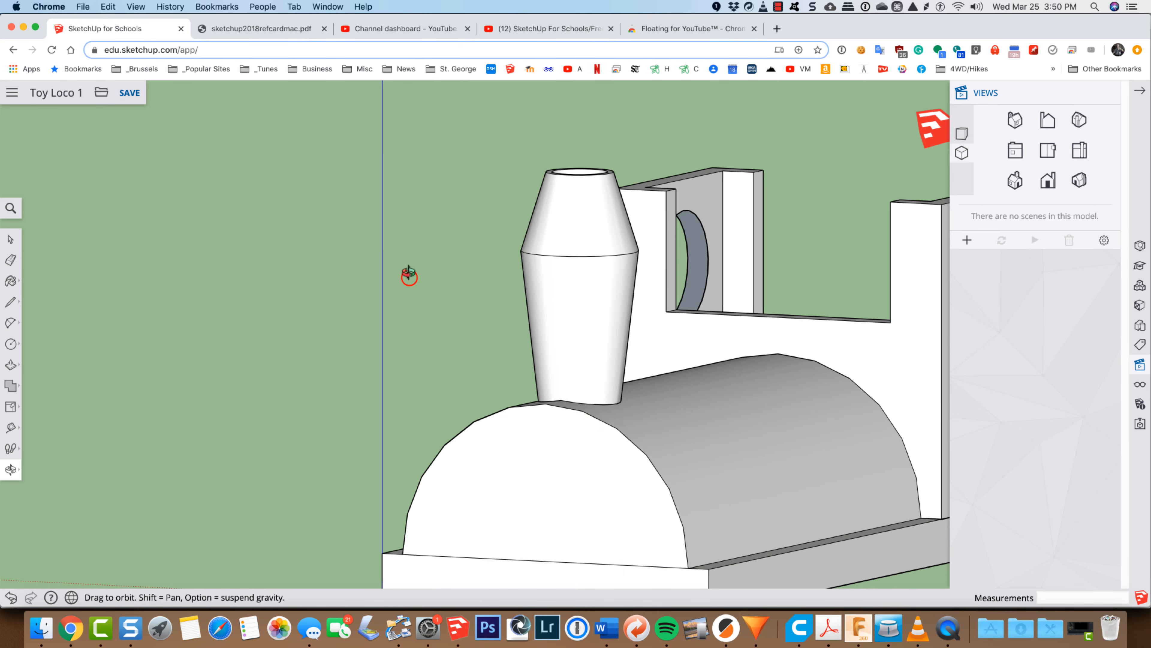
Step: Make a group from all the connected geometry of the smokestack and deselect it
{"action": "scroll", "coordinate": [412, 274], "scroll_direction": "down", "scroll_amount": 3}
{"action": "key", "text": "space"}
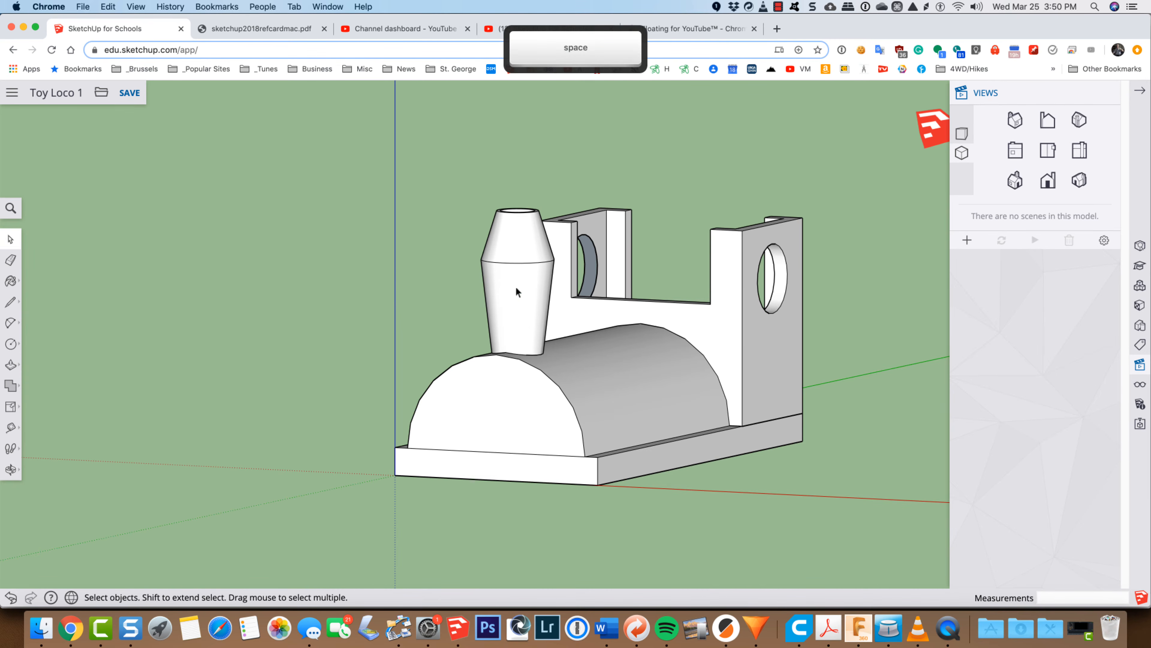
{"action": "left_click", "coordinate": [516, 286]}
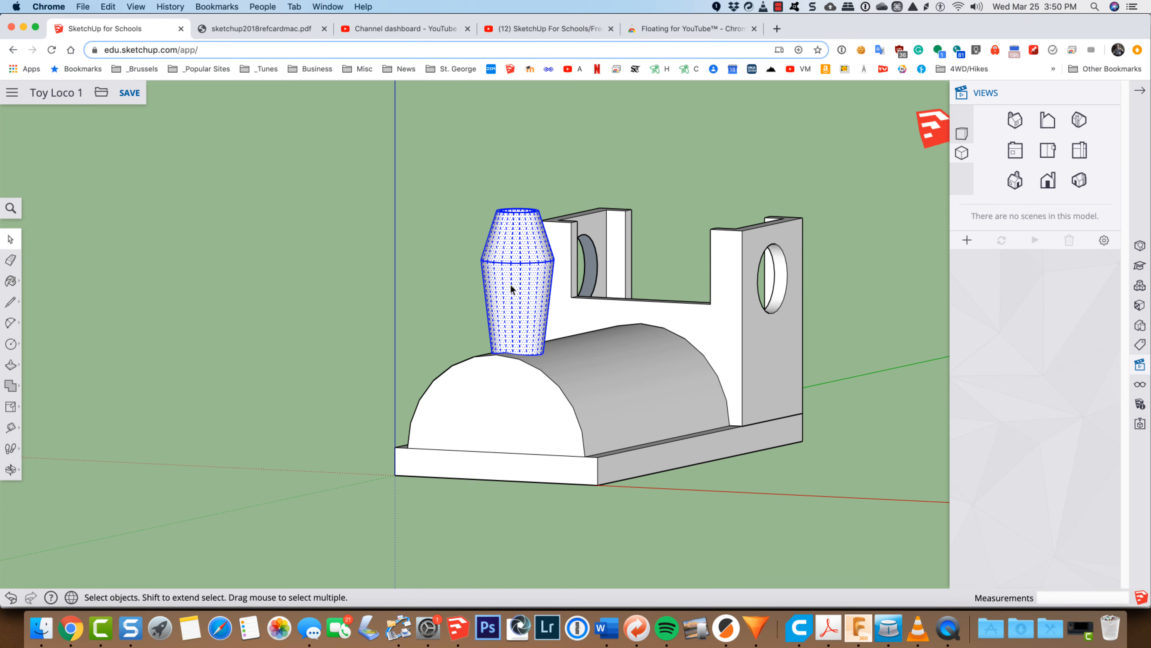
{"action": "right_click", "coordinate": [520, 273]}
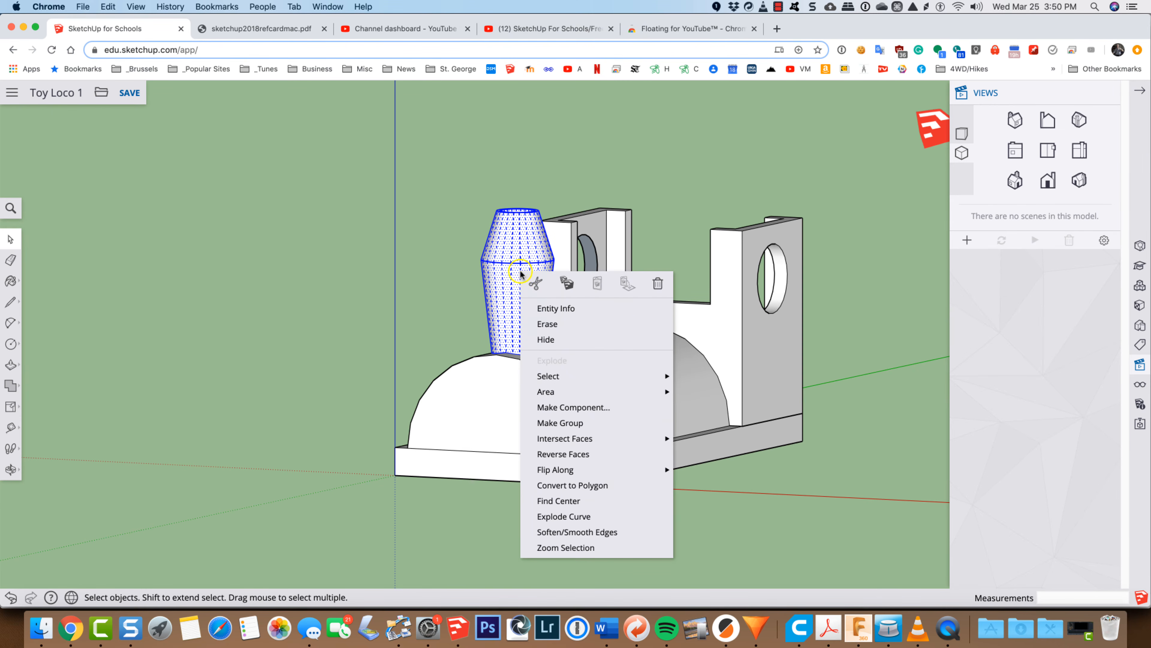
{"action": "left_click", "coordinate": [554, 423]}
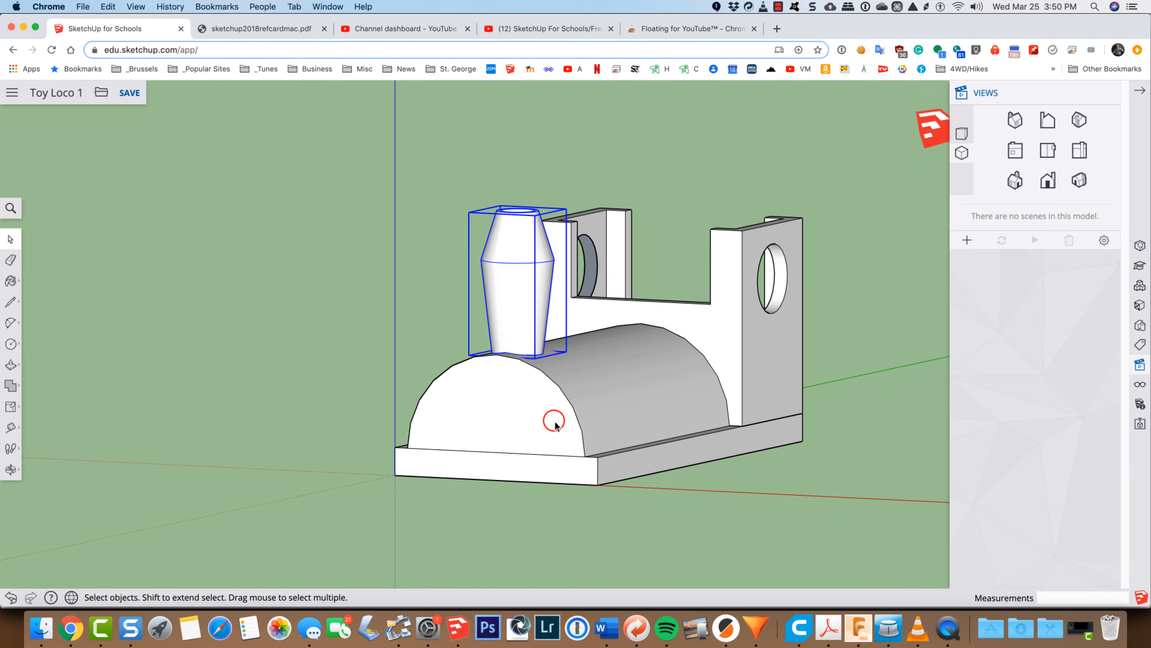
{"action": "left_click", "coordinate": [403, 283]}
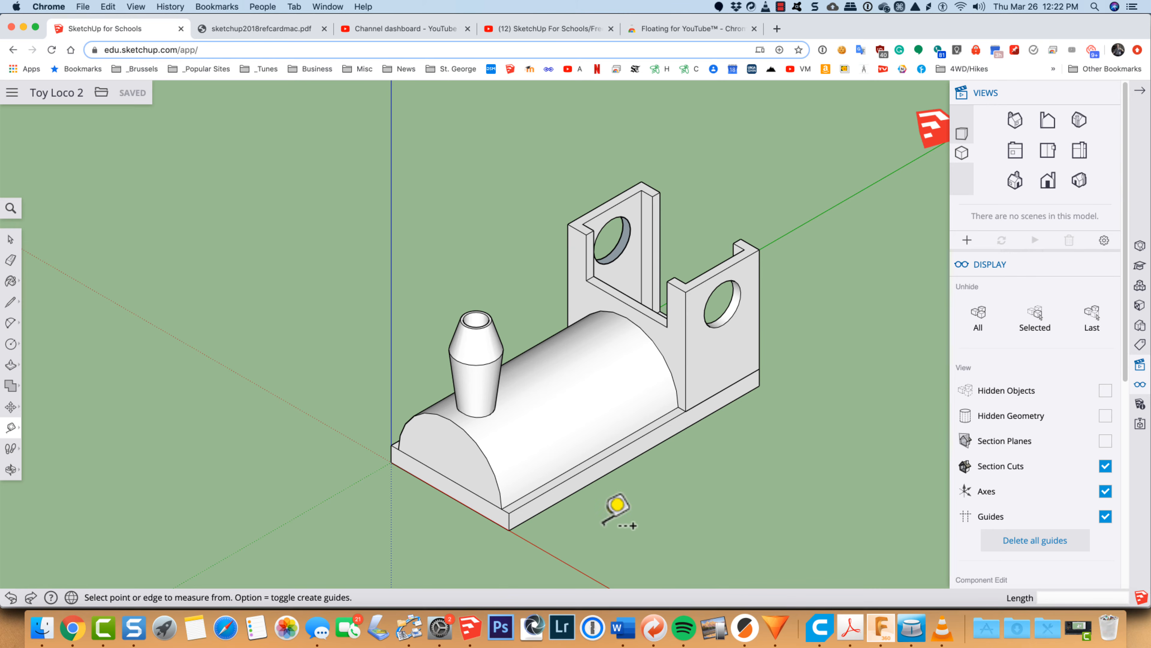
Step: Open the base and boiler group for editing and select the underside face of the base
{"action": "left_click", "coordinate": [509, 529]}
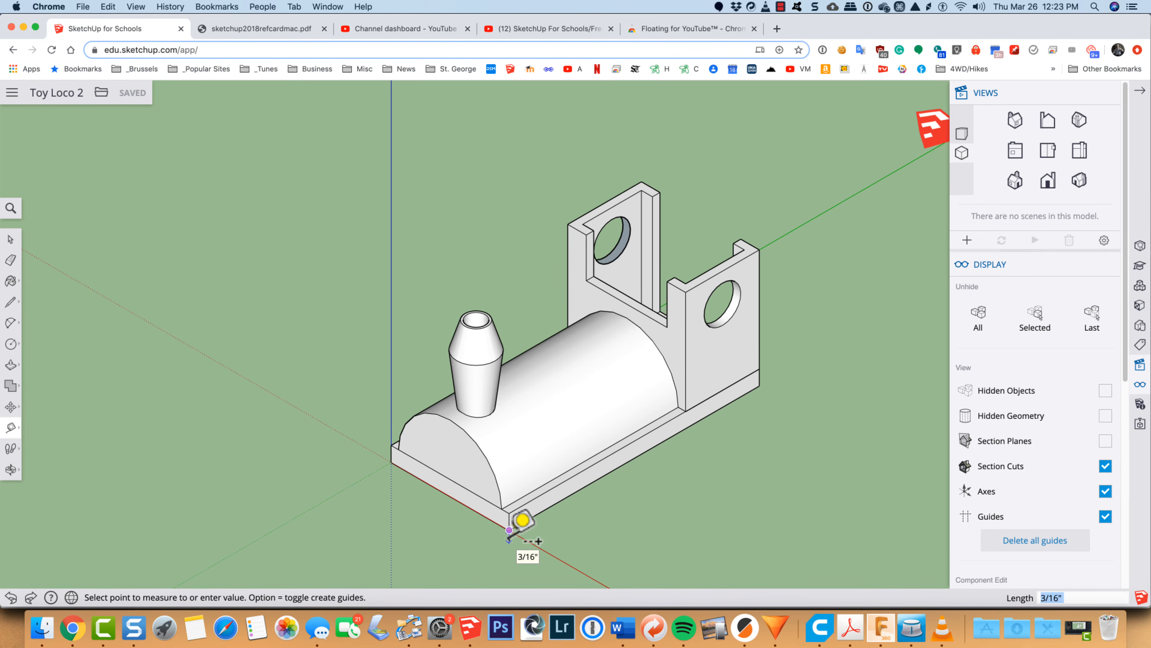
{"action": "key", "text": "o"}
{"action": "left_click_drag", "start_coordinate": [618, 551], "coordinate": [540, 198]}
{"action": "key", "text": "space"}
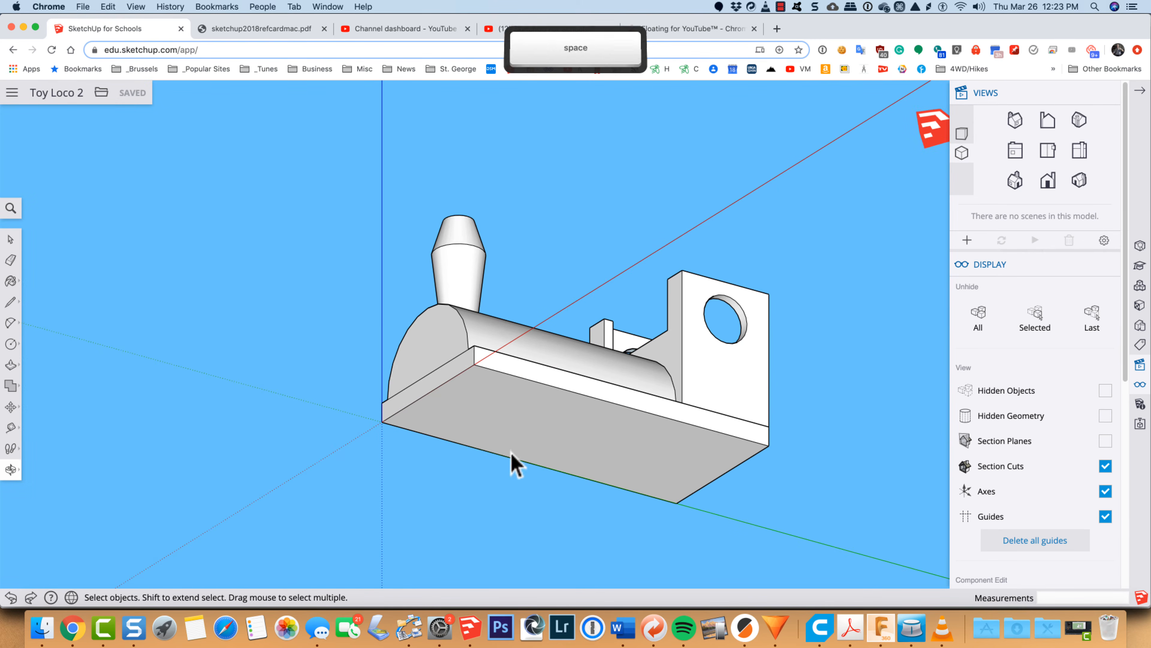
{"action": "left_click", "coordinate": [511, 419]}
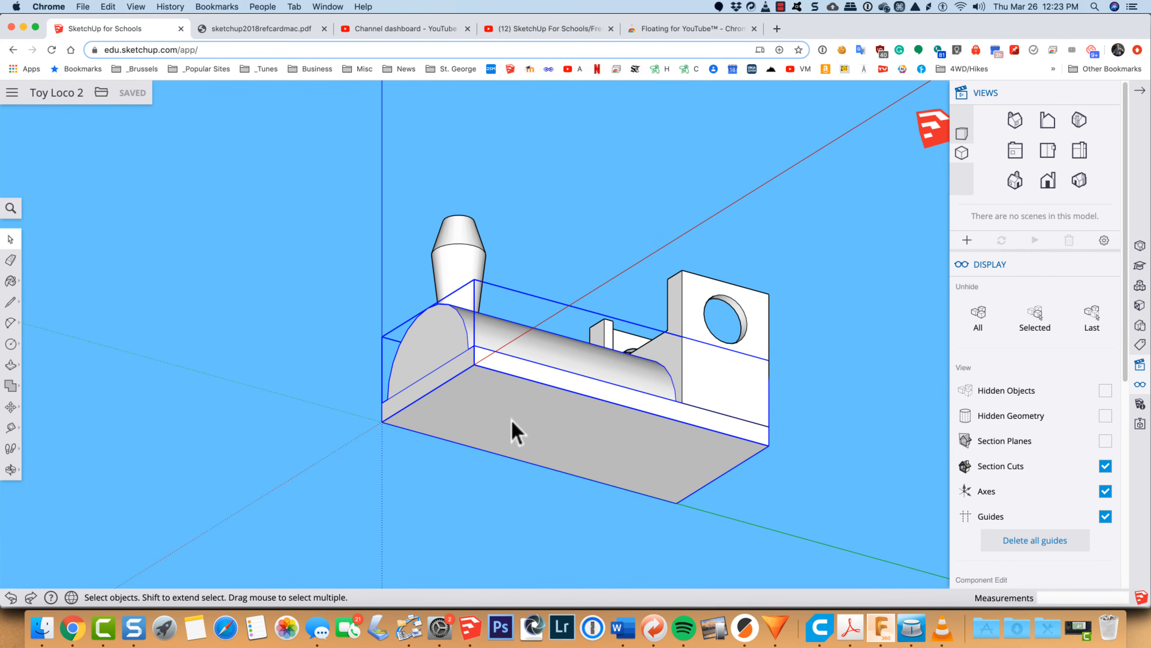
{"action": "double_click", "coordinate": [511, 419]}
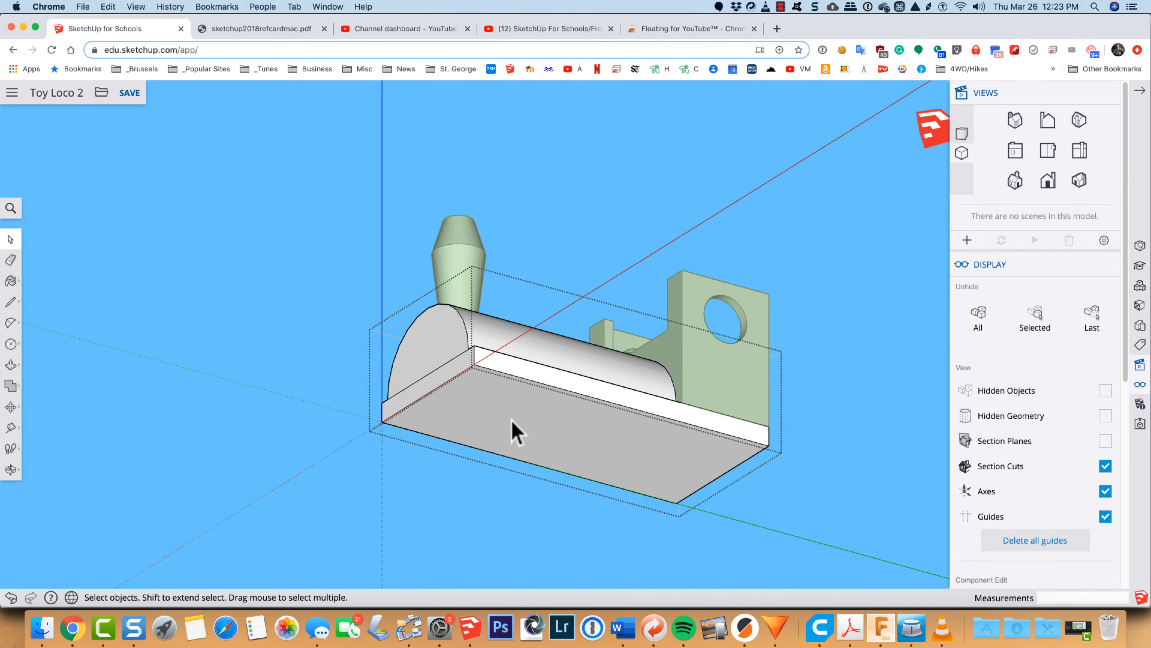
{"action": "left_click", "coordinate": [511, 419]}
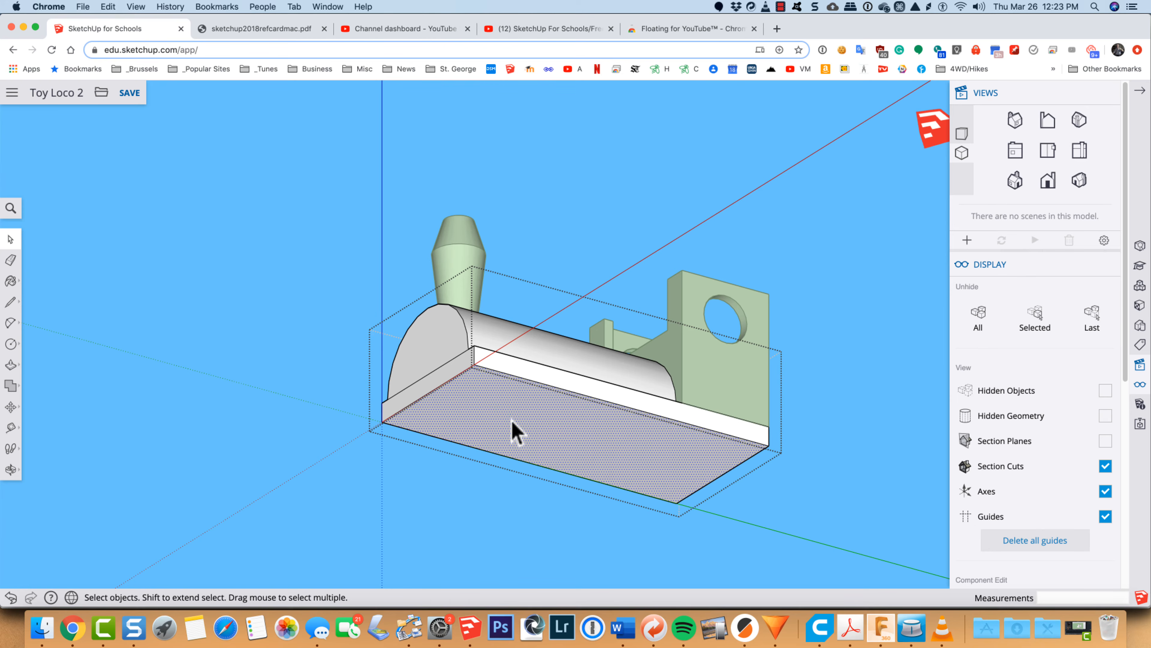
Step: Push/Pull the base's underside face 1/4" downward as a new starting face, and close the group
{"action": "key", "text": "p"}
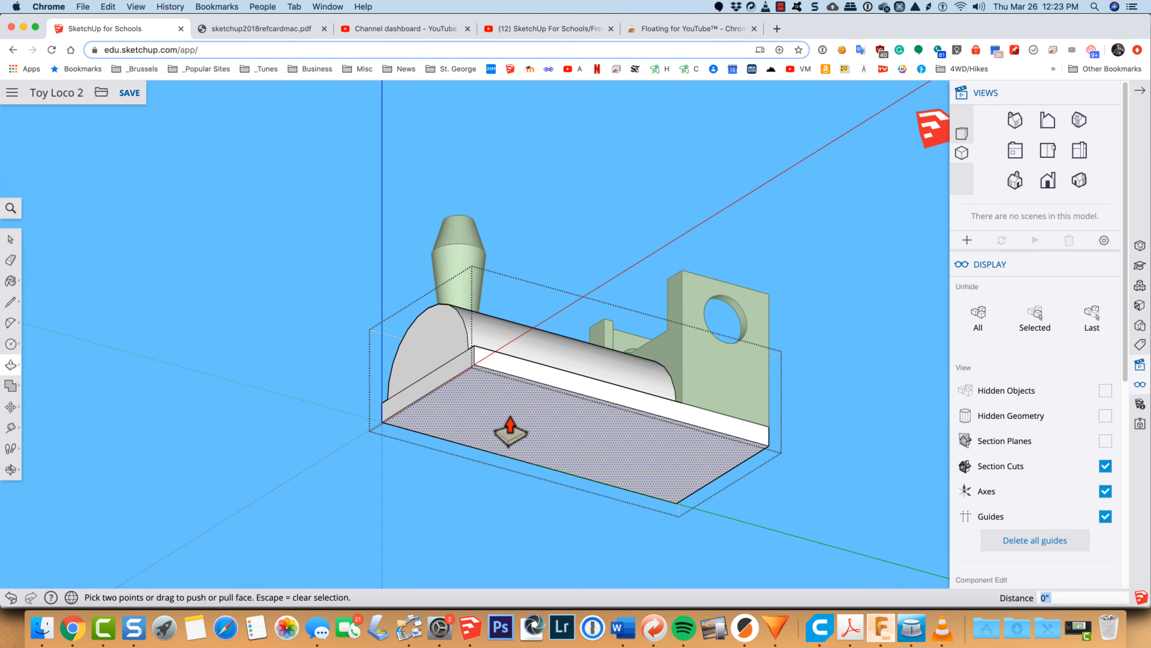
{"action": "key", "text": "alt"}
{"action": "left_click", "coordinate": [510, 428]}
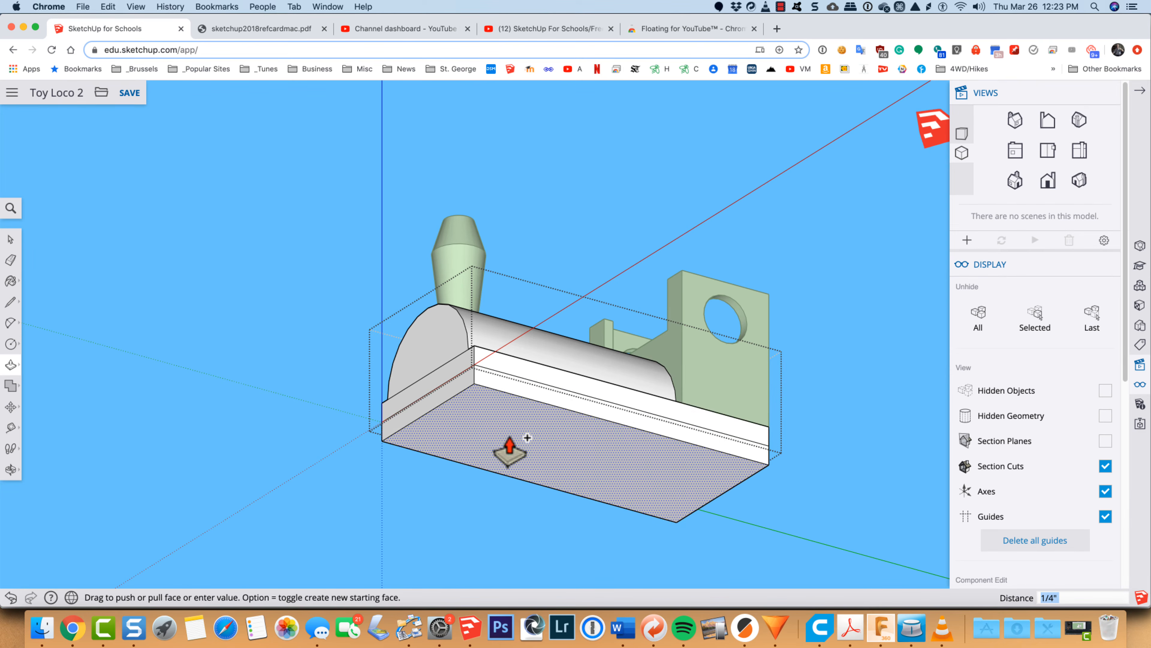
{"action": "left_click", "coordinate": [510, 448]}
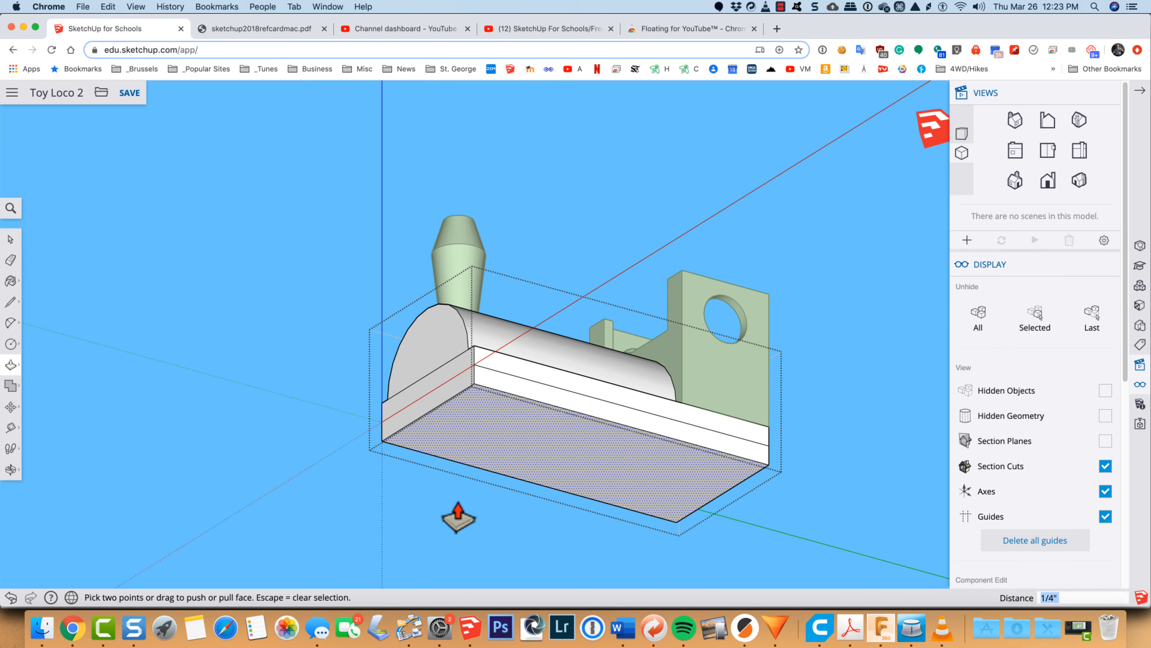
{"action": "key", "text": "p"}
{"action": "key", "text": "o"}
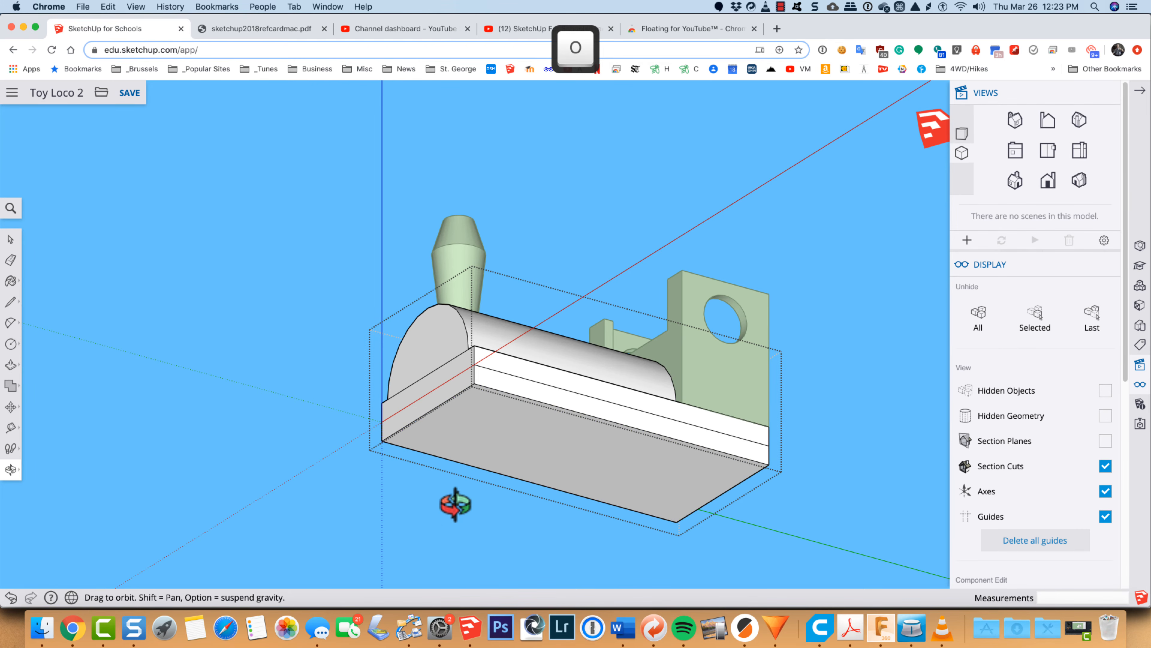
{"action": "left_click_drag", "start_coordinate": [462, 509], "coordinate": [394, 567]}
{"action": "key", "text": "space"}
{"action": "left_click", "coordinate": [397, 567]}
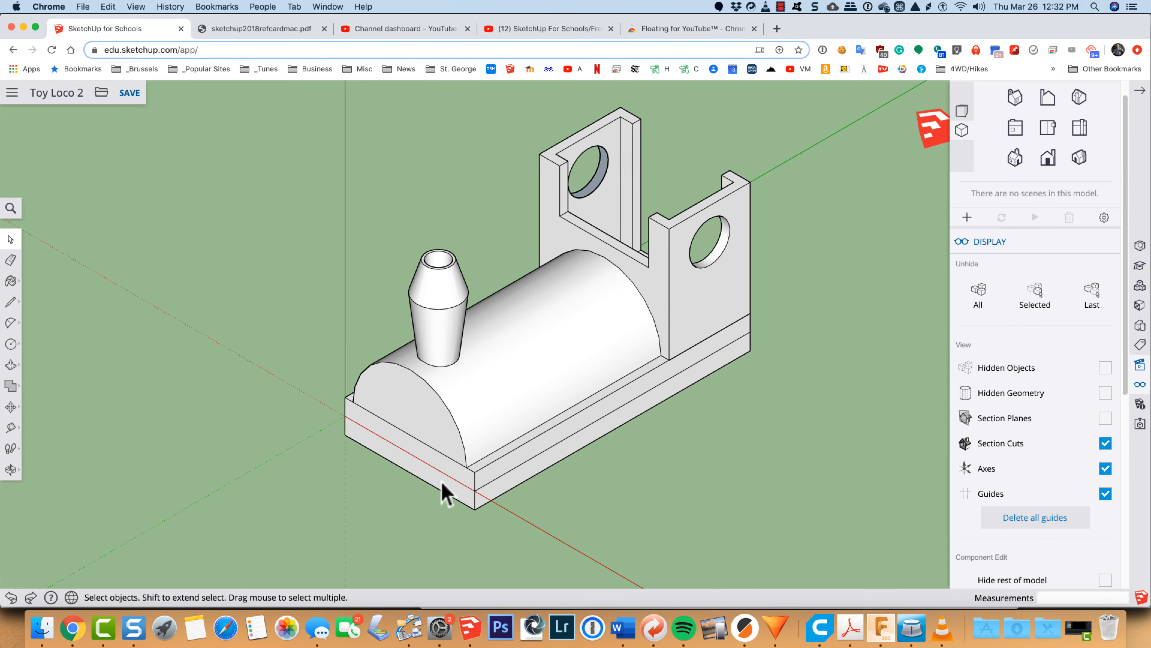
Step: Move the entire locomotive from the base's lower front corner up to the origin, and deselect it
{"action": "scroll", "coordinate": [342, 442], "scroll_direction": "up", "scroll_amount": 10}
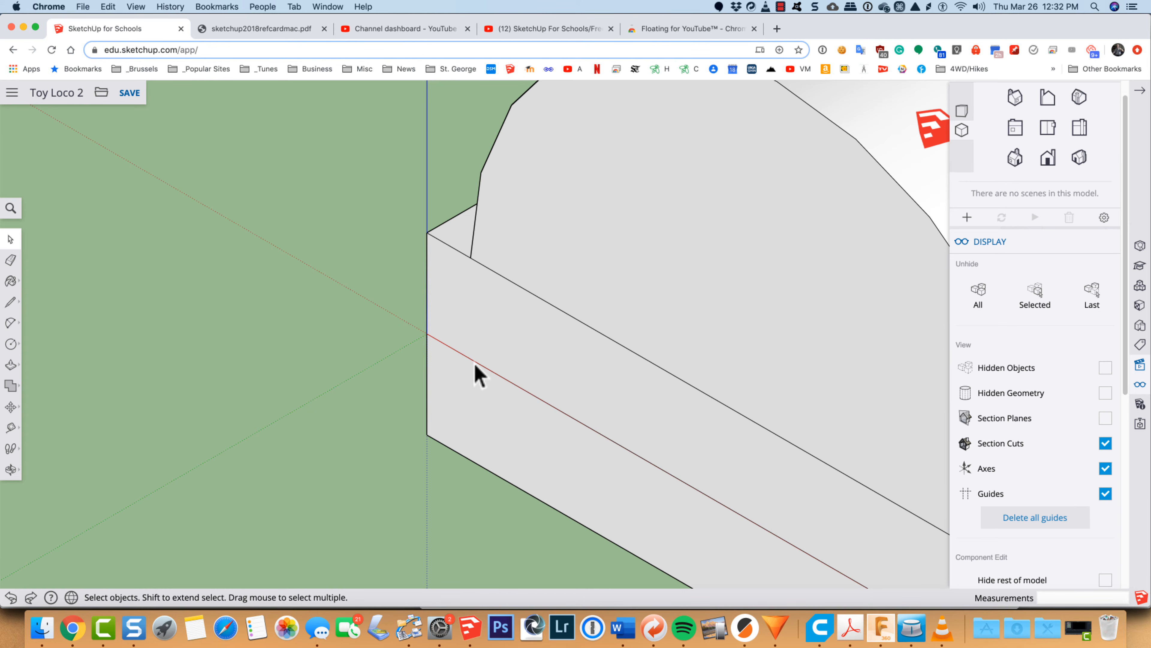
{"action": "scroll", "coordinate": [475, 364], "scroll_direction": "down", "scroll_amount": 10}
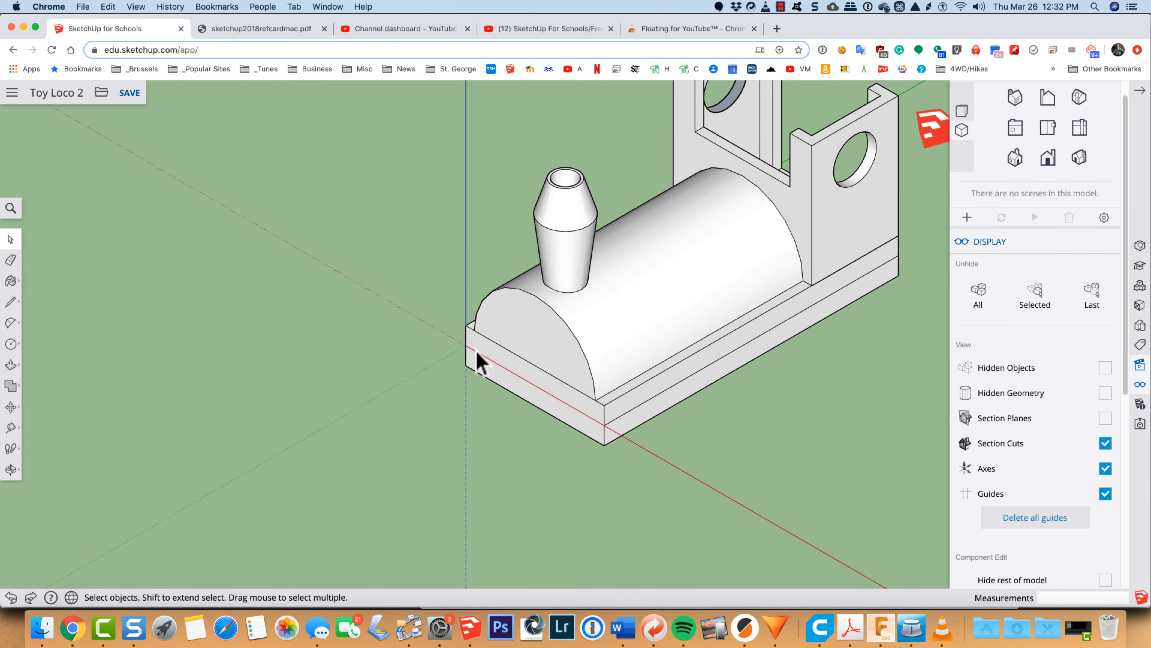
{"action": "key", "text": "super+a"}
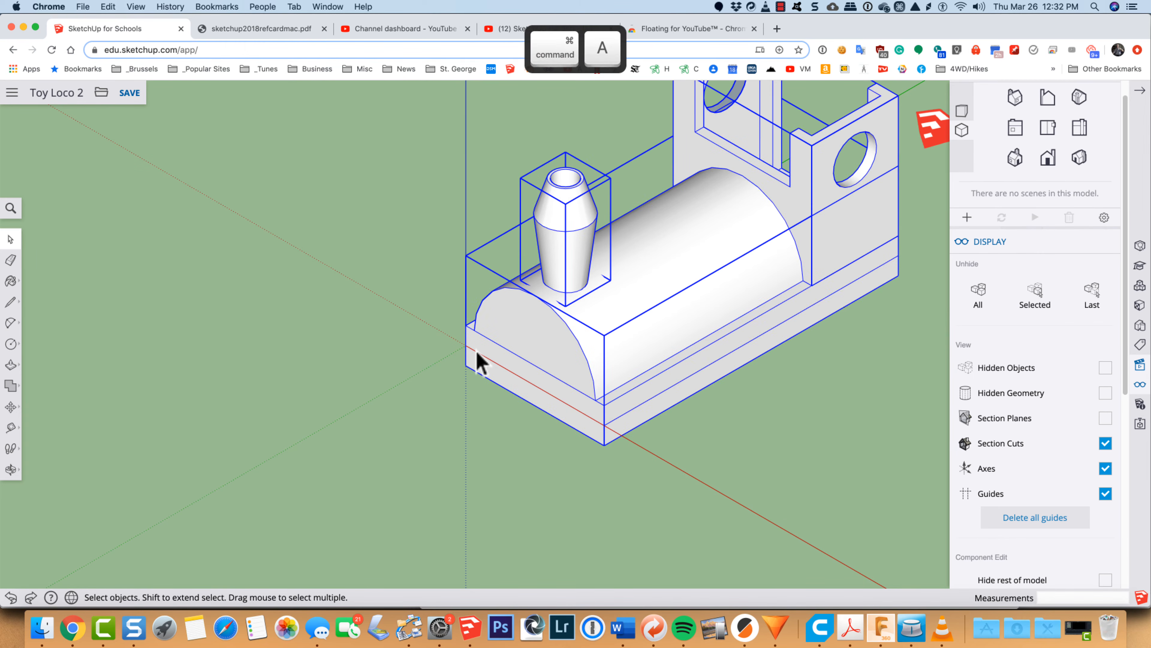
{"action": "key", "text": "m"}
{"action": "key", "text": "m"}
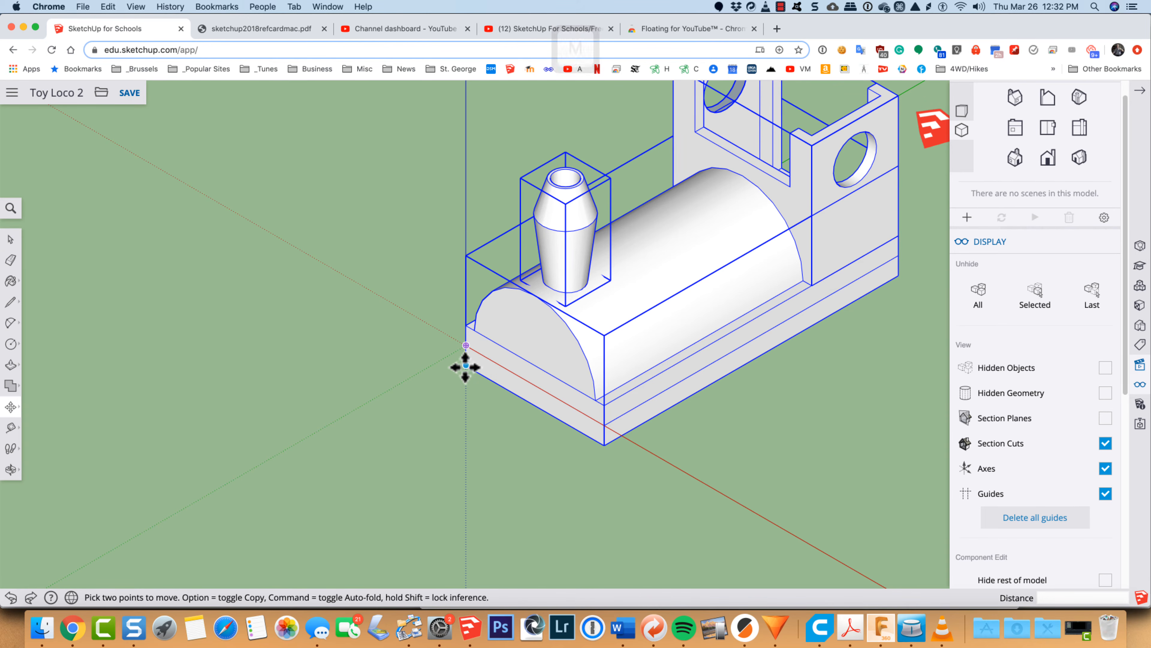
{"action": "scroll", "coordinate": [465, 368], "scroll_direction": "up", "scroll_amount": 5}
{"action": "scroll", "coordinate": [465, 368], "scroll_direction": "up", "scroll_amount": 5}
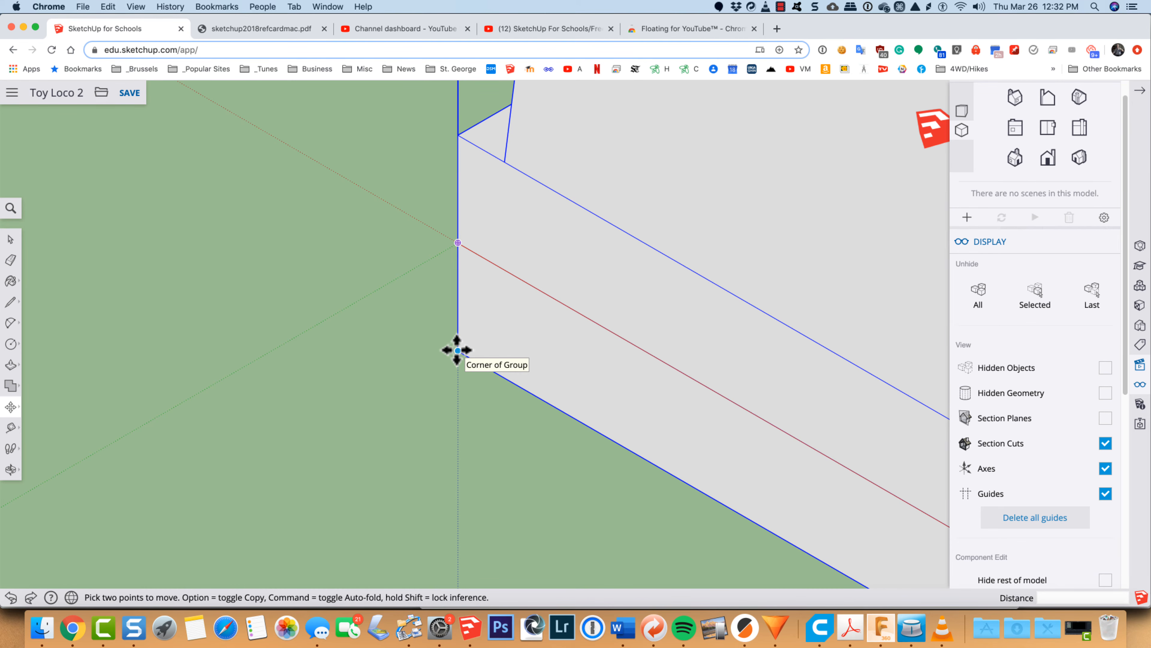
{"action": "left_click", "coordinate": [458, 350]}
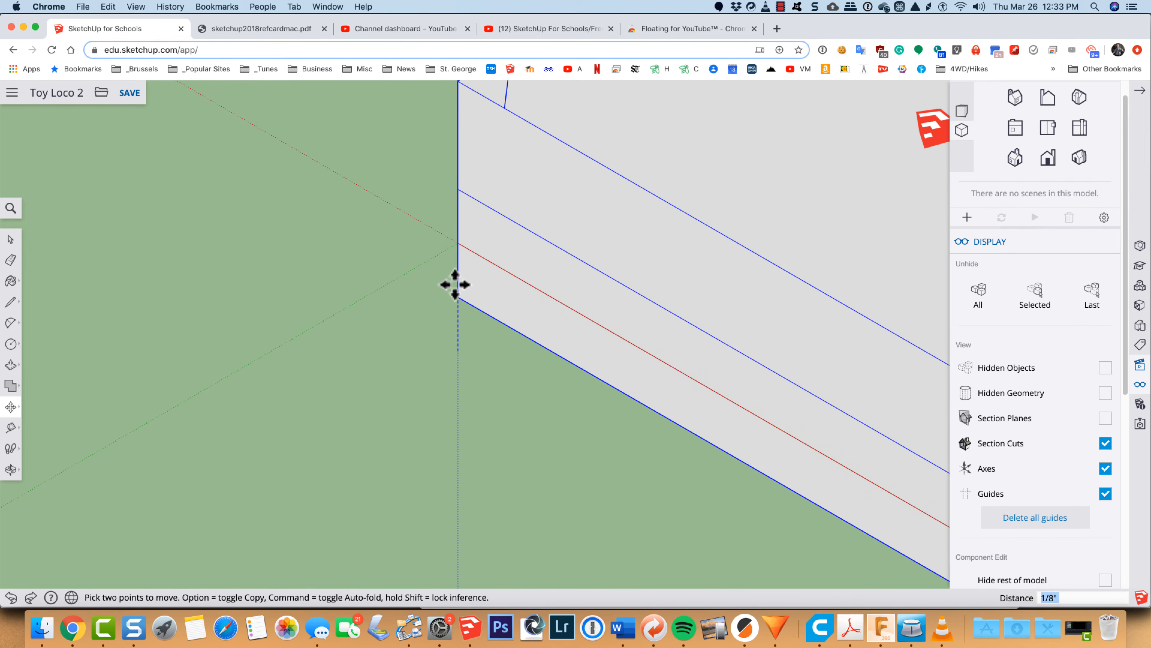
{"action": "left_click", "coordinate": [455, 243]}
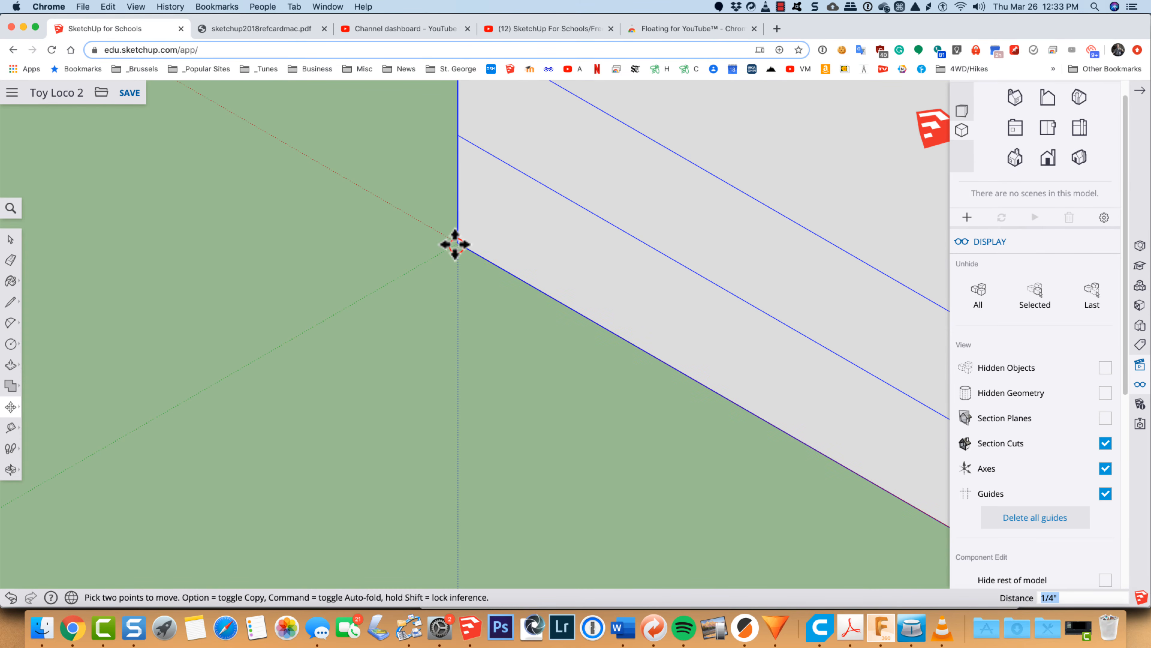
{"action": "scroll", "coordinate": [455, 243], "scroll_direction": "down", "scroll_amount": 8}
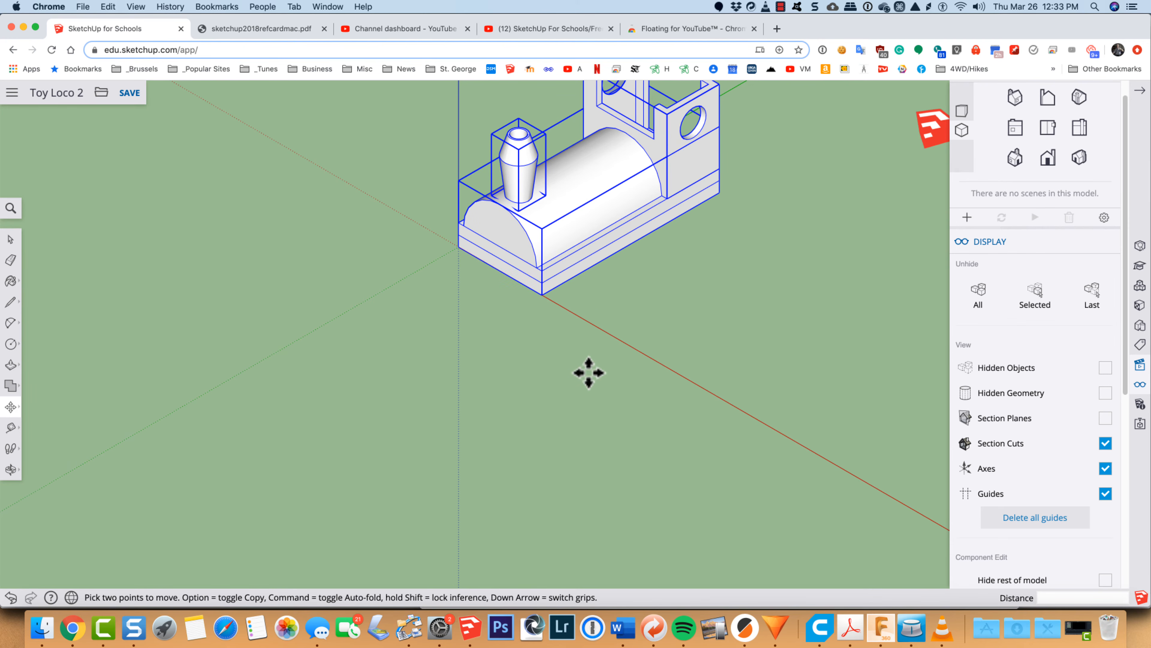
{"action": "key", "text": "h"}
{"action": "left_click_drag", "start_coordinate": [678, 283], "coordinate": [617, 381]}
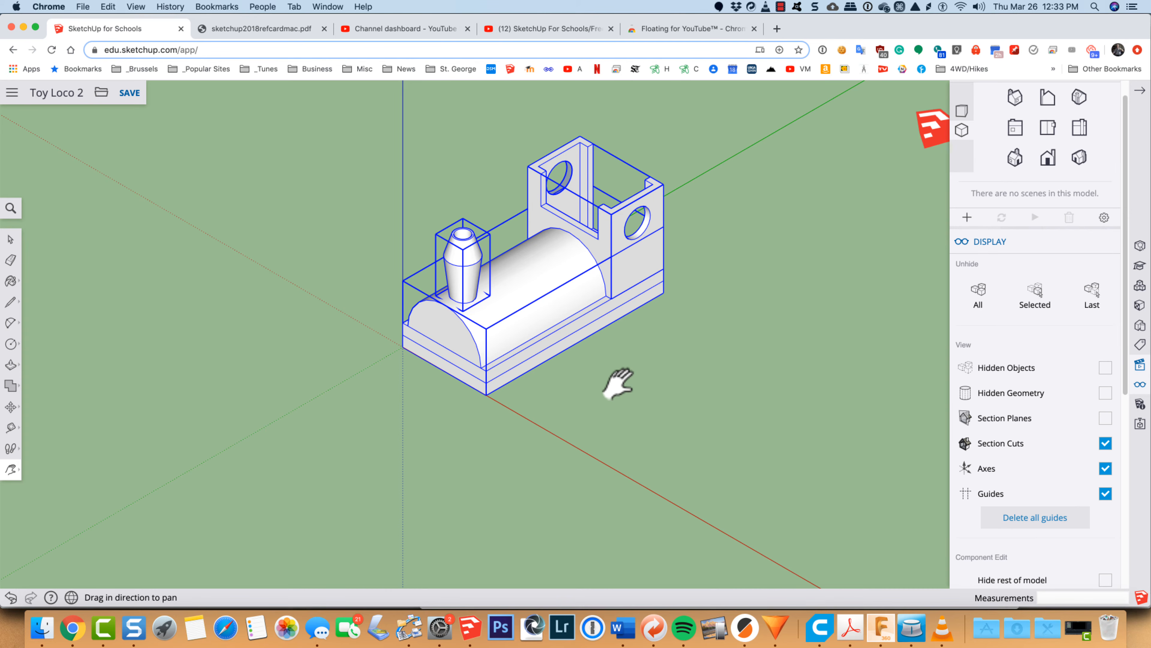
{"action": "key", "text": "space"}
{"action": "left_click", "coordinate": [589, 371]}
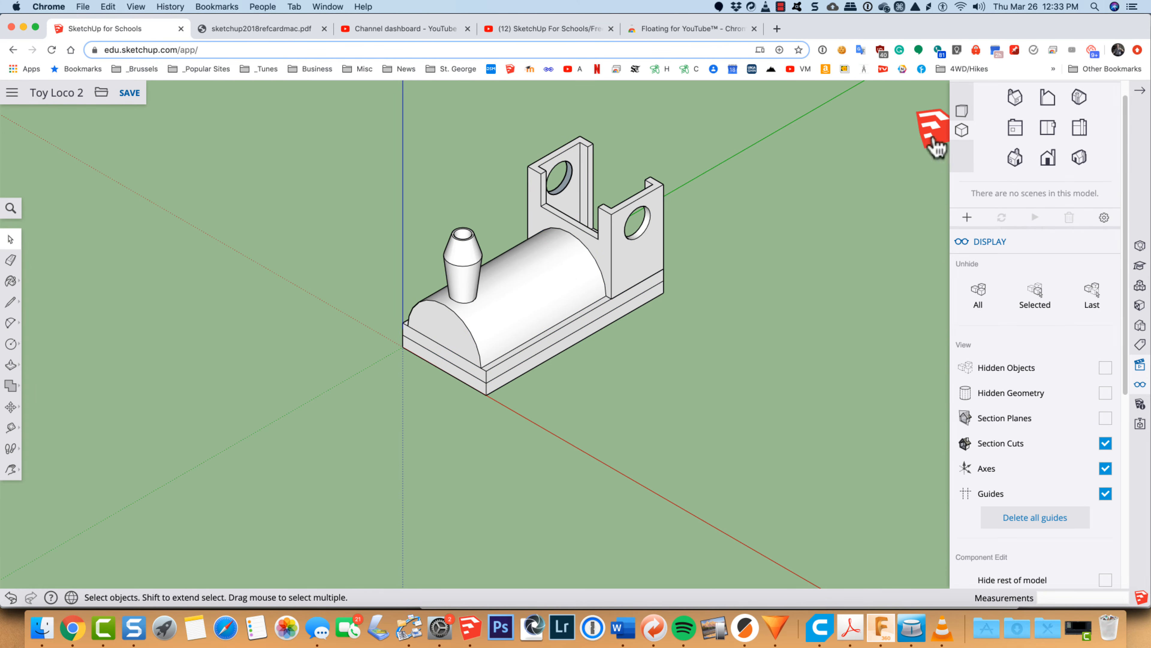
Step: Draw a circle of 1/2" radius on the side of the base below the cab, centred on the base's horizontal seam line
{"action": "left_click", "coordinate": [1079, 128]}
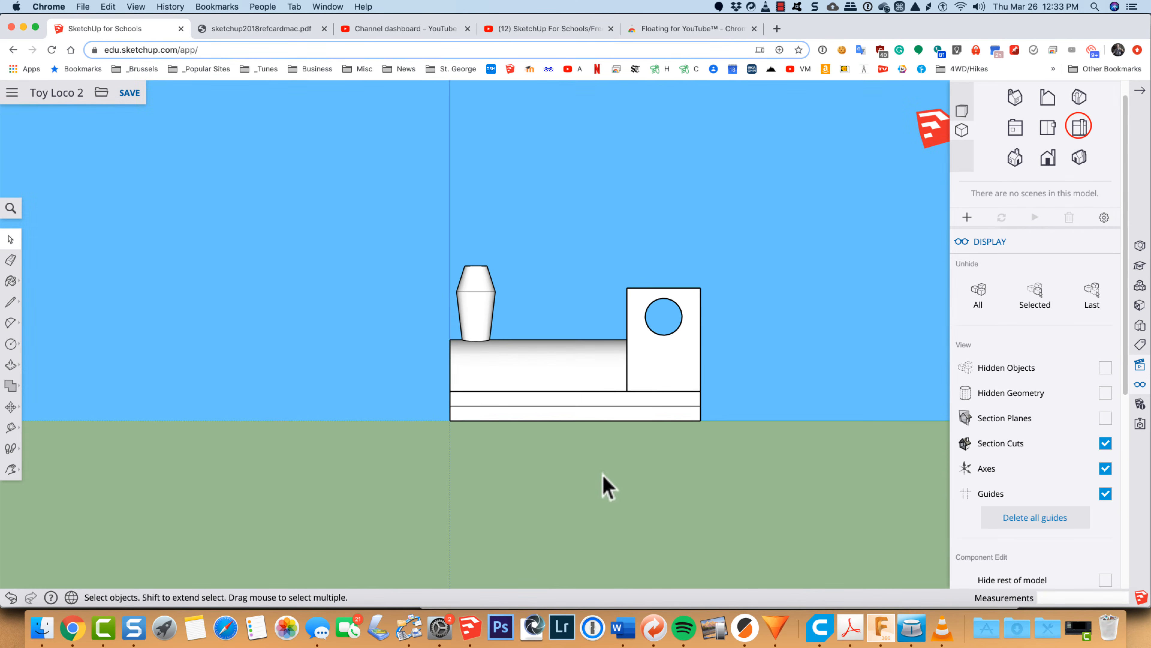
{"action": "scroll", "coordinate": [644, 434], "scroll_direction": "up", "scroll_amount": 2}
{"action": "scroll", "coordinate": [649, 424], "scroll_direction": "up", "scroll_amount": 2}
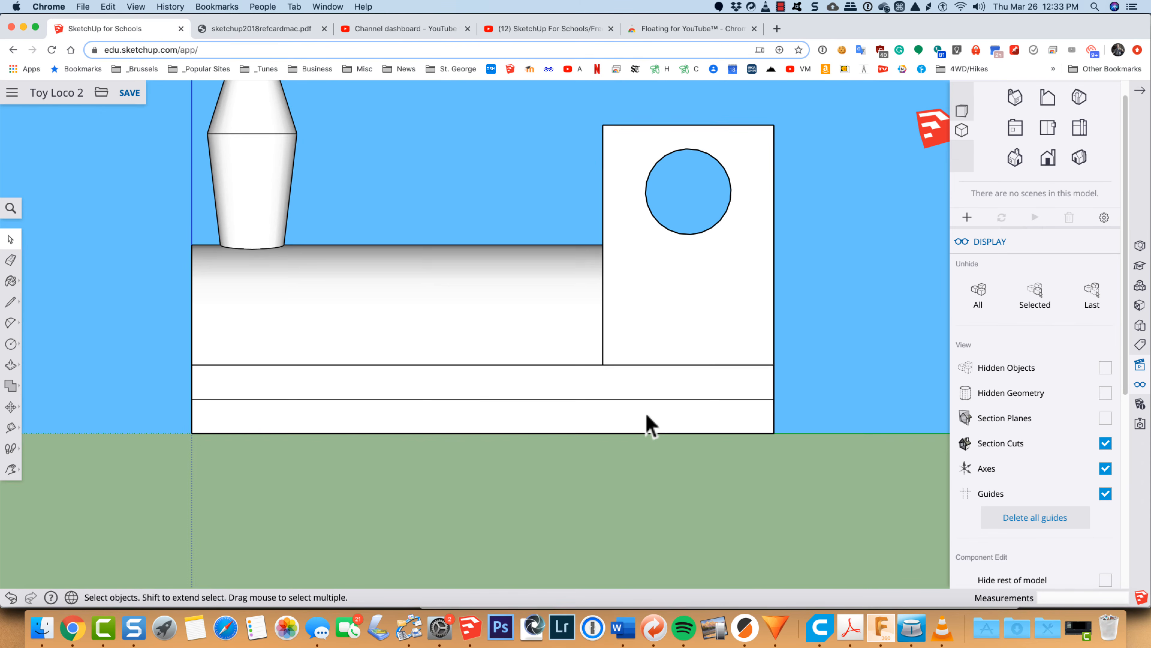
{"action": "scroll", "coordinate": [648, 424], "scroll_direction": "up", "scroll_amount": 2}
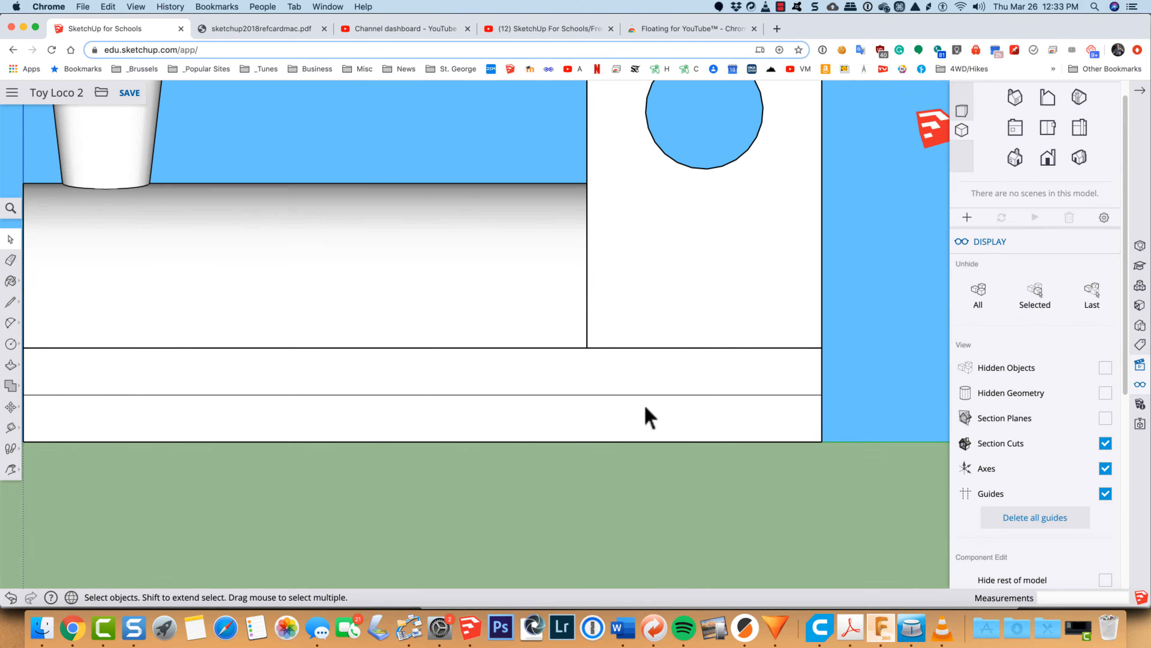
{"action": "key", "text": "c"}
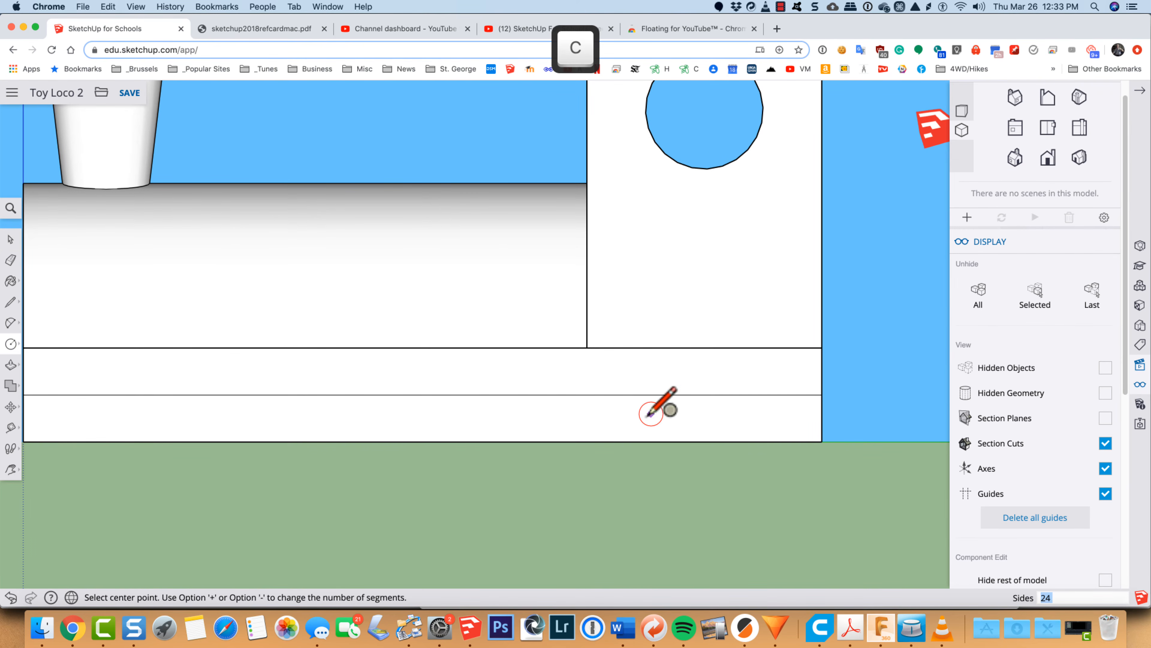
{"action": "left_click", "coordinate": [709, 394]}
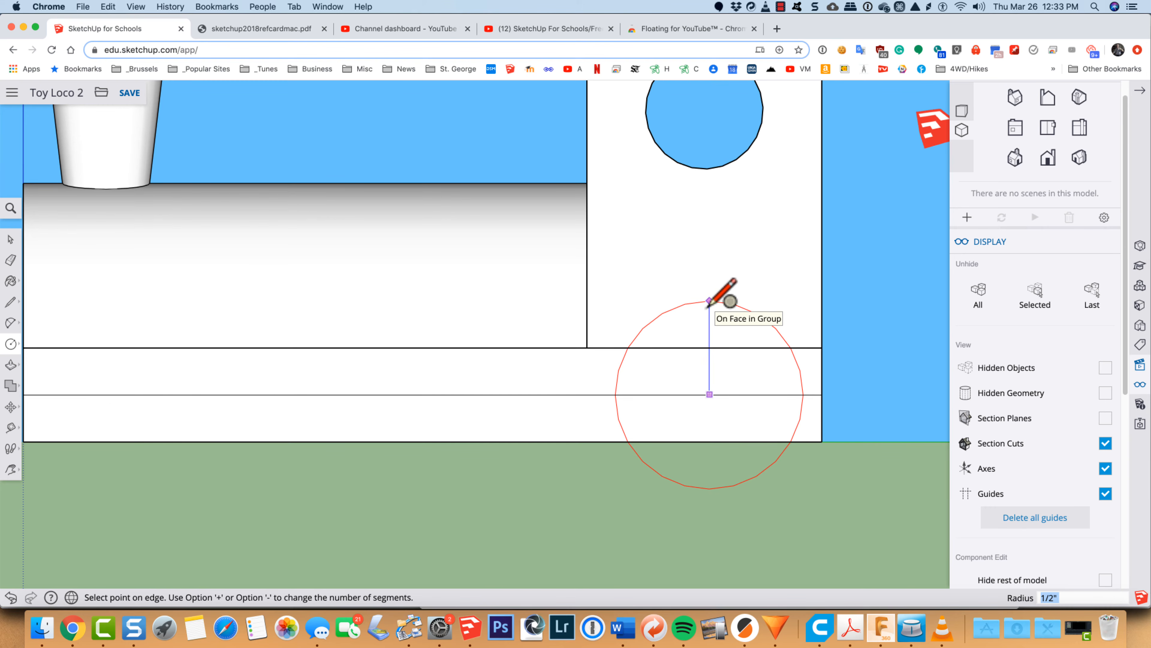
{"action": "left_click", "coordinate": [709, 301]}
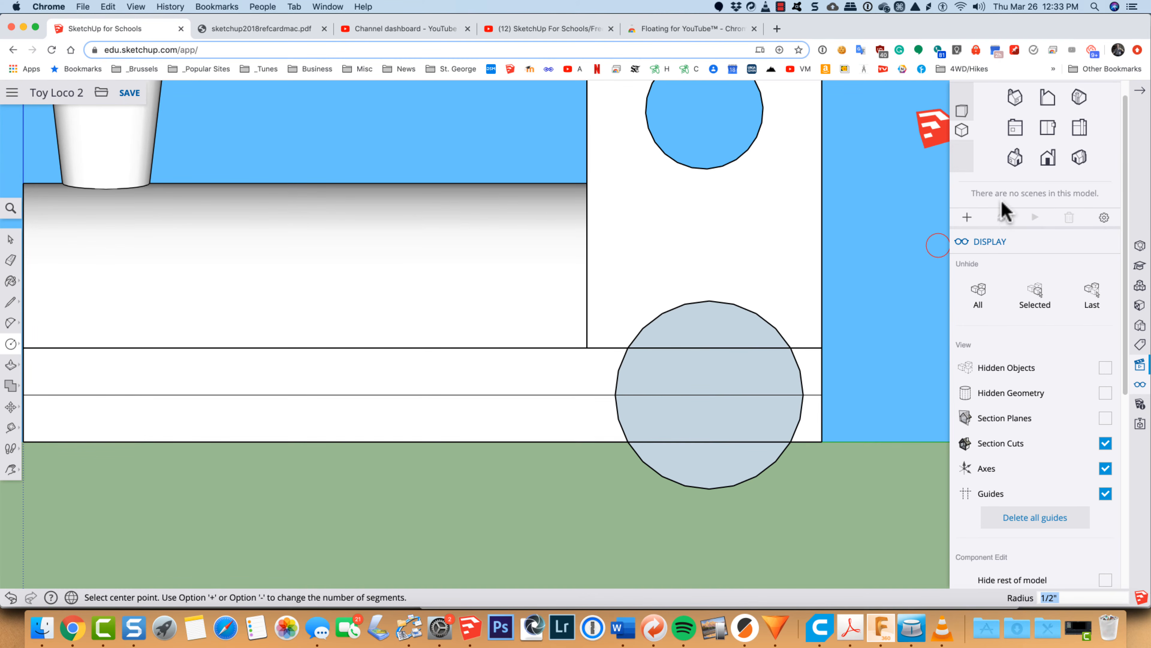
Step: Push/Pull the circle below the cab outward by 1/4" to form a rear wheel
{"action": "left_click", "coordinate": [1012, 160]}
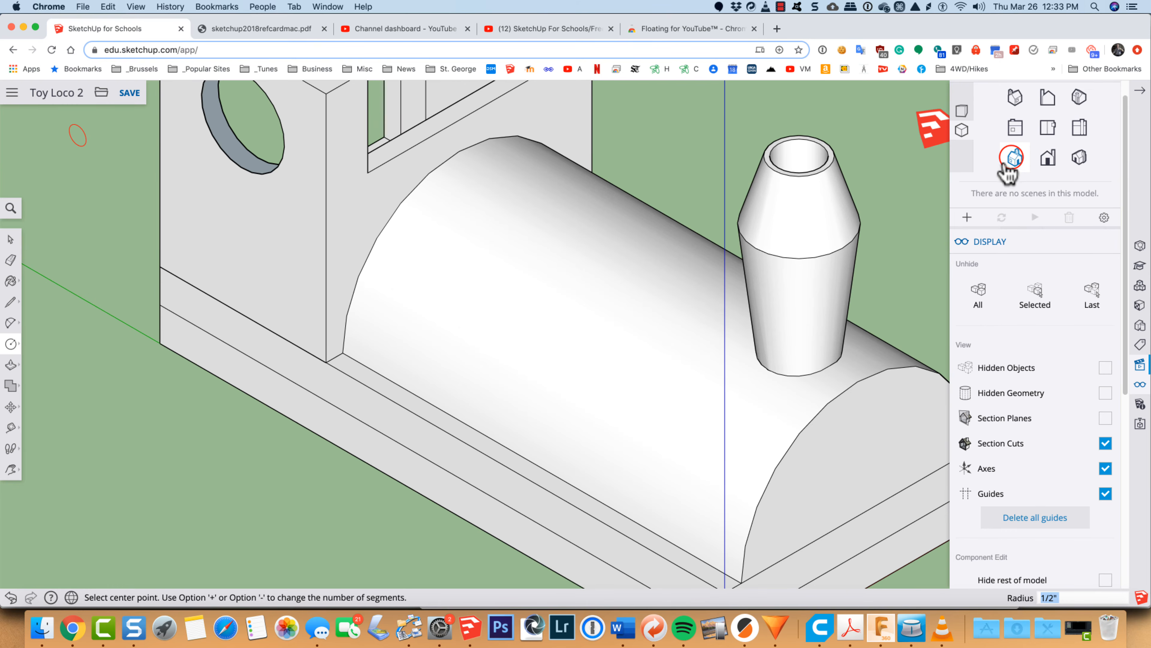
{"action": "left_click", "coordinate": [1078, 99]}
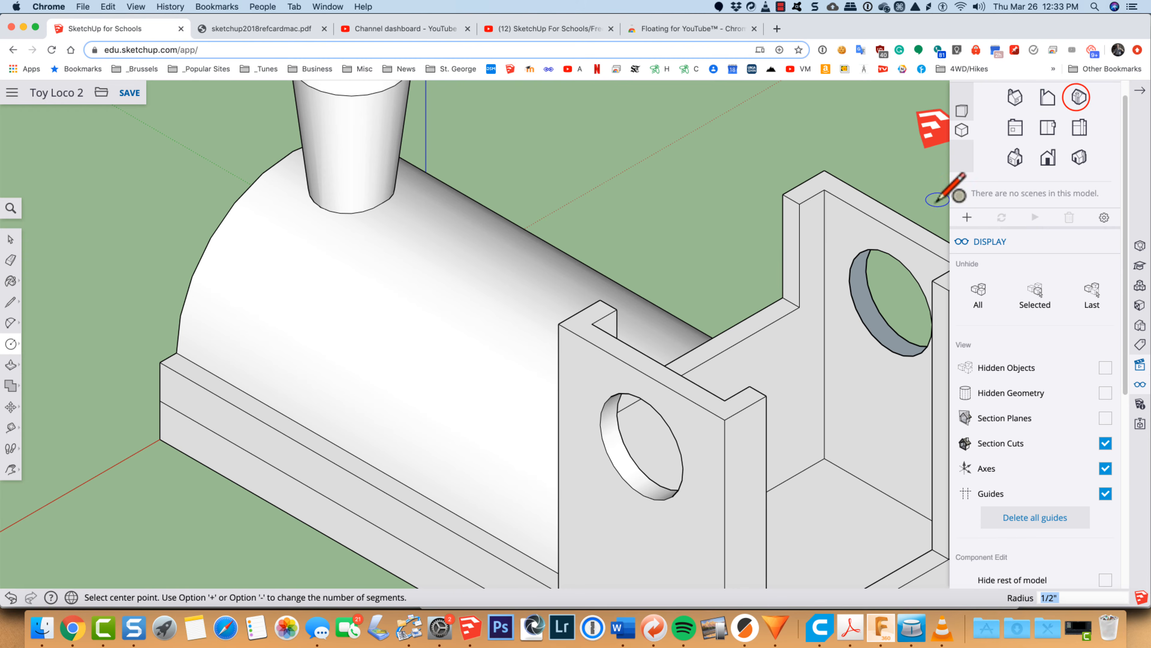
{"action": "key", "text": "o"}
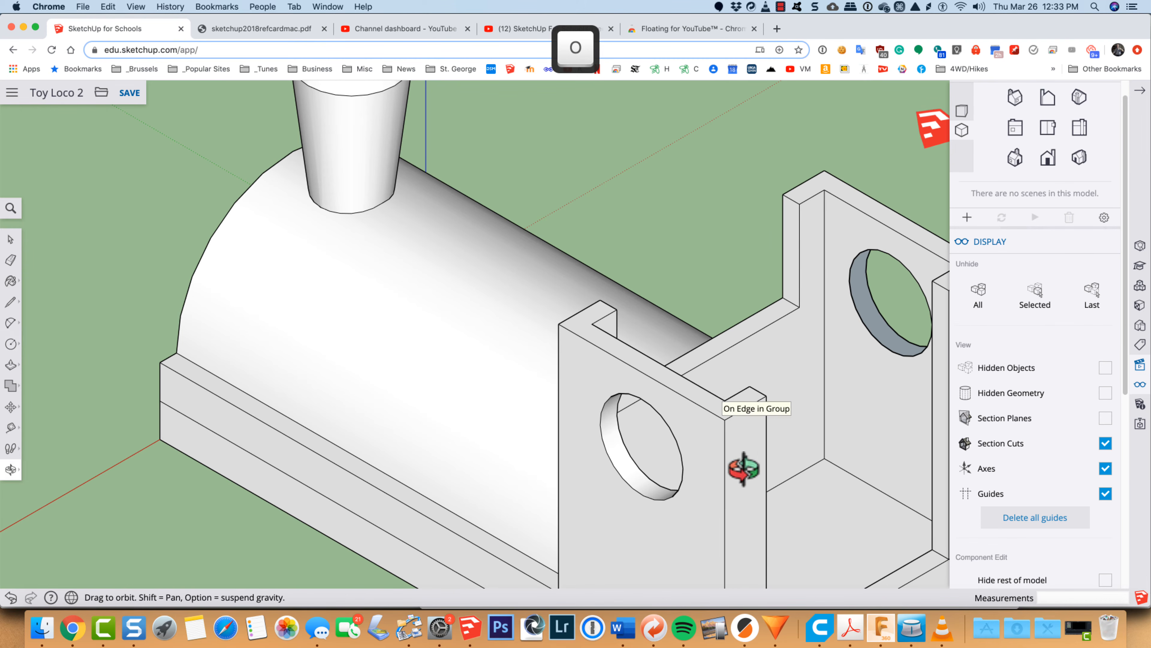
{"action": "scroll", "coordinate": [745, 467], "scroll_direction": "down", "scroll_amount": 5}
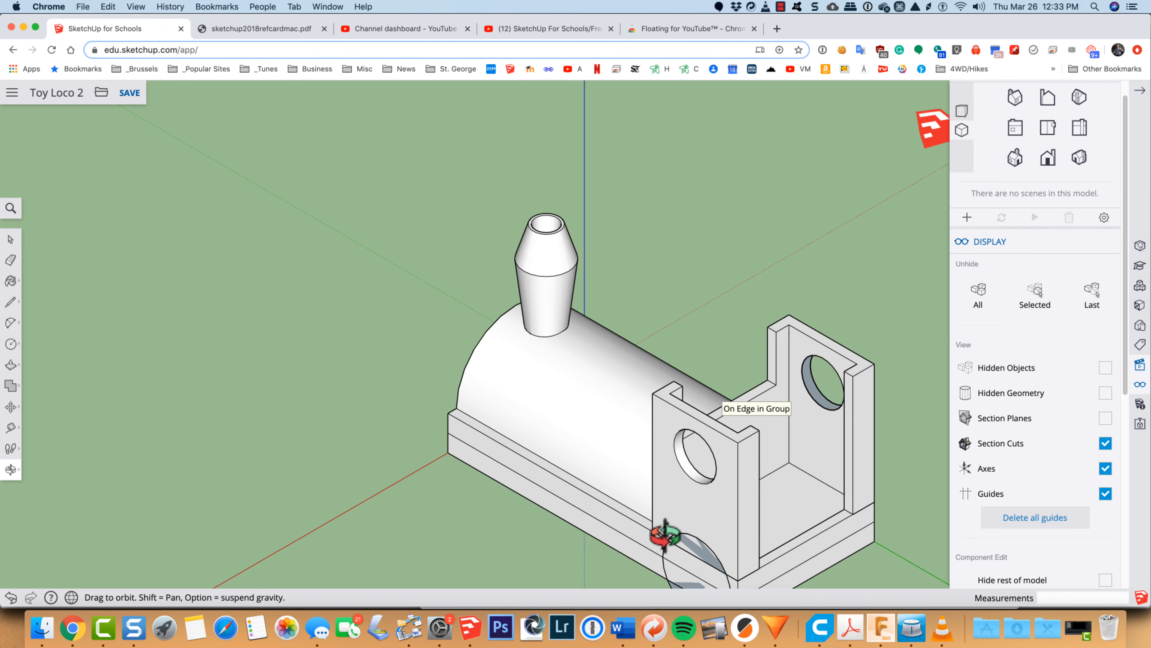
{"action": "key", "text": "h"}
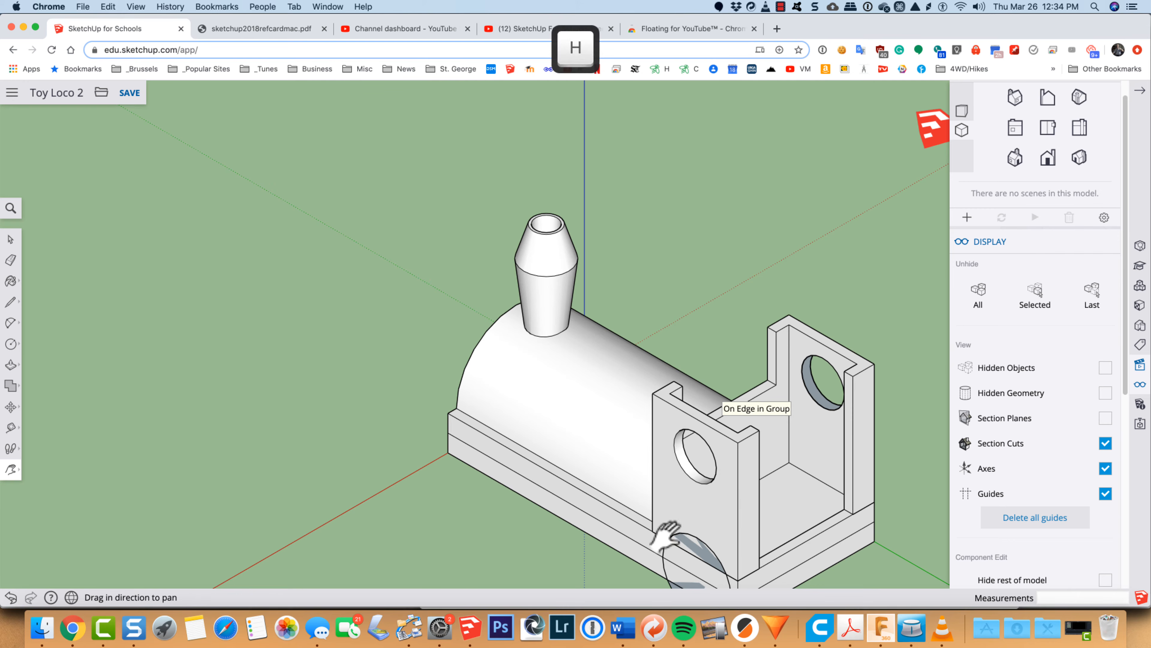
{"action": "left_click_drag", "start_coordinate": [671, 537], "coordinate": [632, 605]}
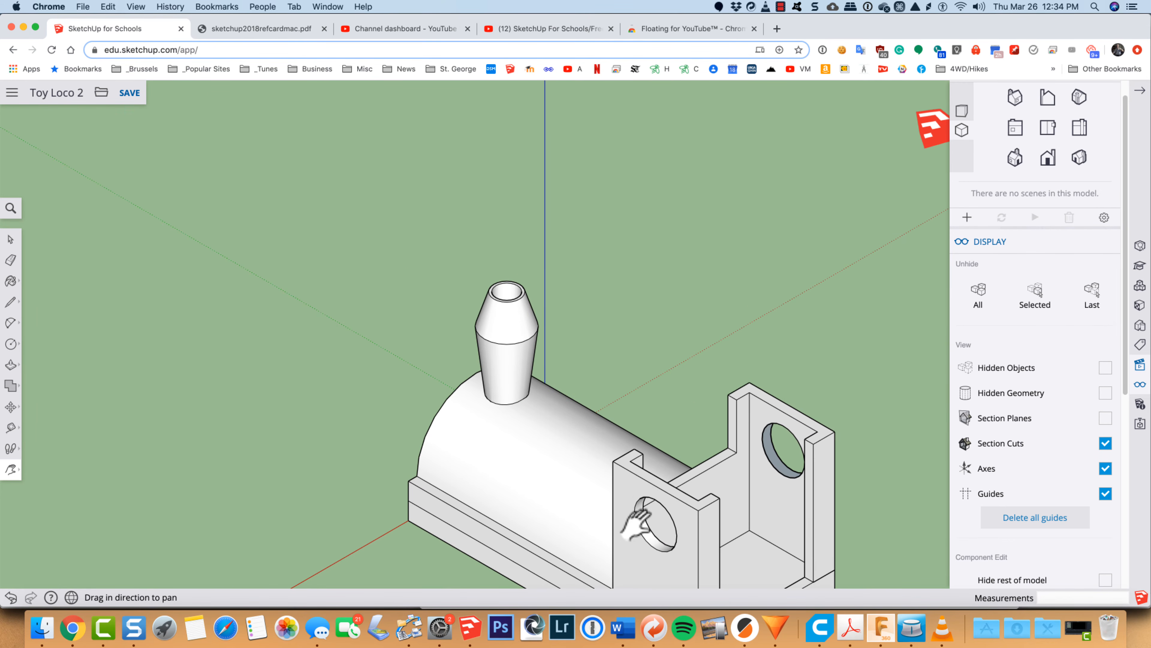
{"action": "key", "text": "o"}
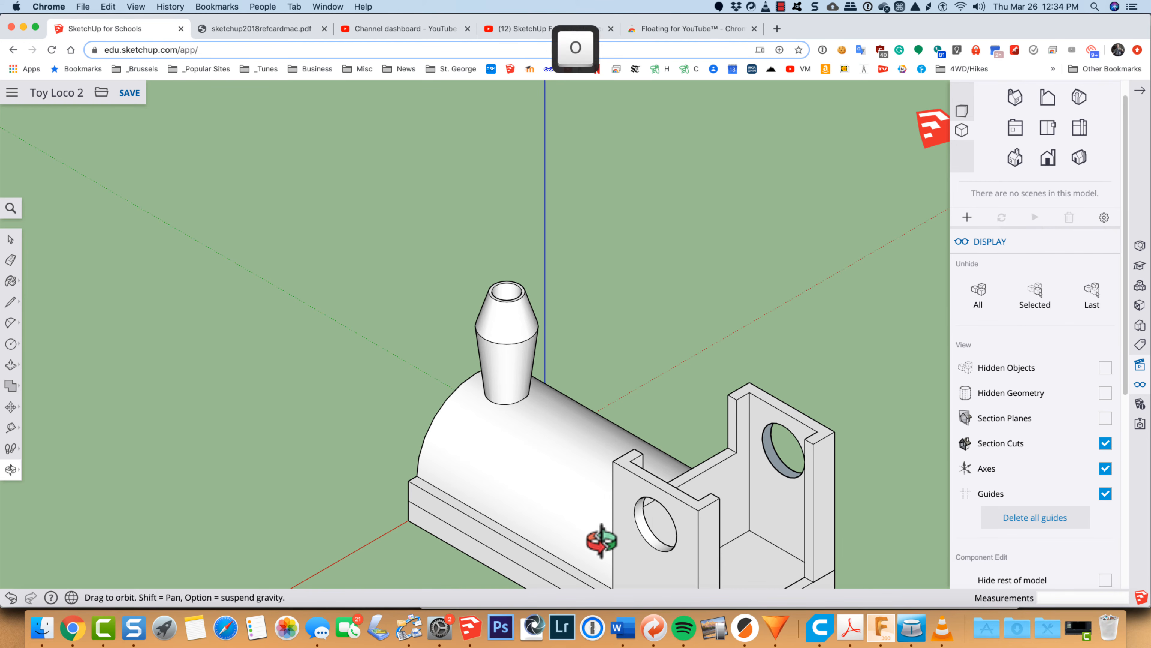
{"action": "left_click_drag", "start_coordinate": [600, 551], "coordinate": [581, 337], "text": "shift"}
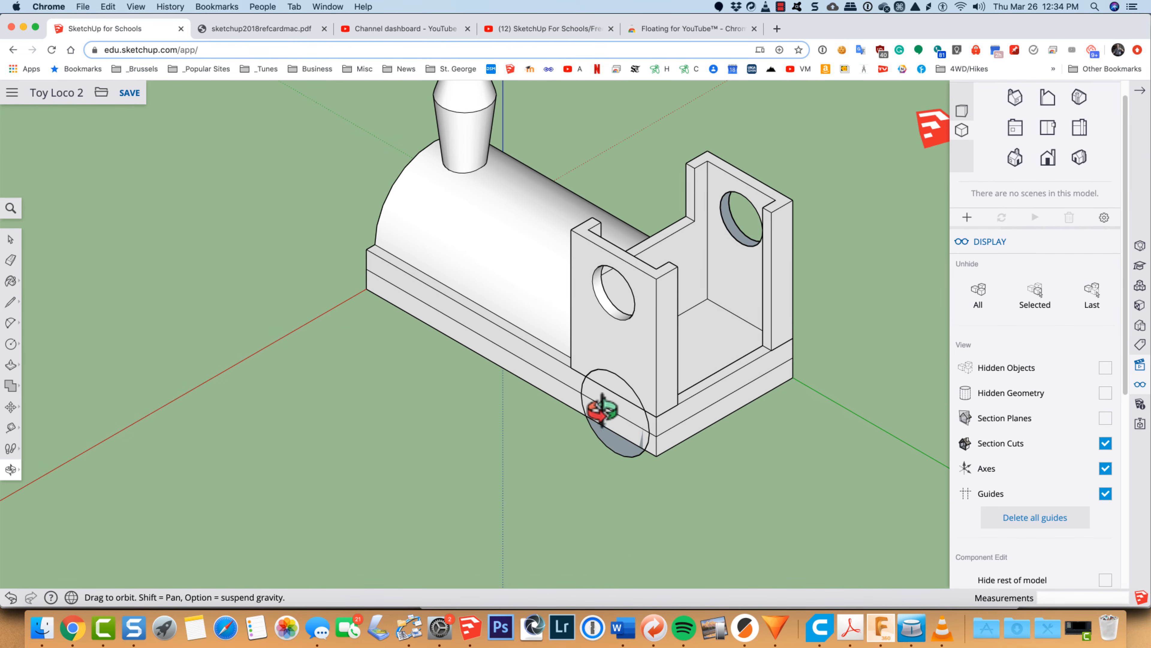
{"action": "scroll", "coordinate": [604, 409], "scroll_direction": "up", "scroll_amount": 3}
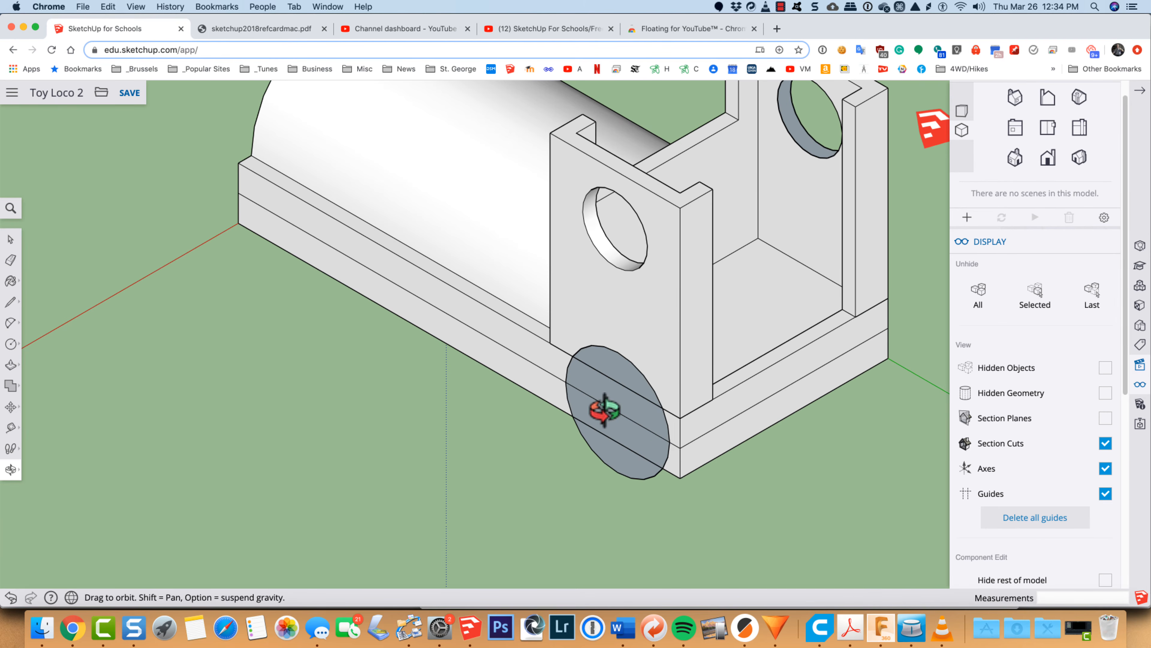
{"action": "key", "text": "space"}
{"action": "left_click", "coordinate": [613, 422]}
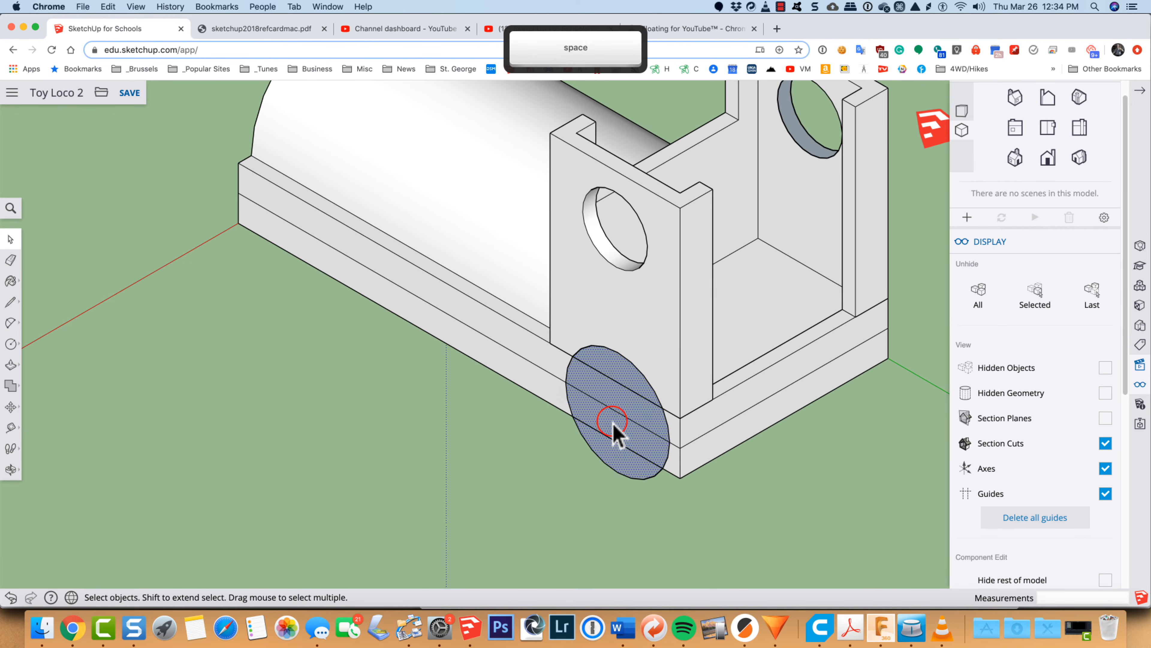
{"action": "key", "text": "p"}
{"action": "left_click", "coordinate": [608, 424]}
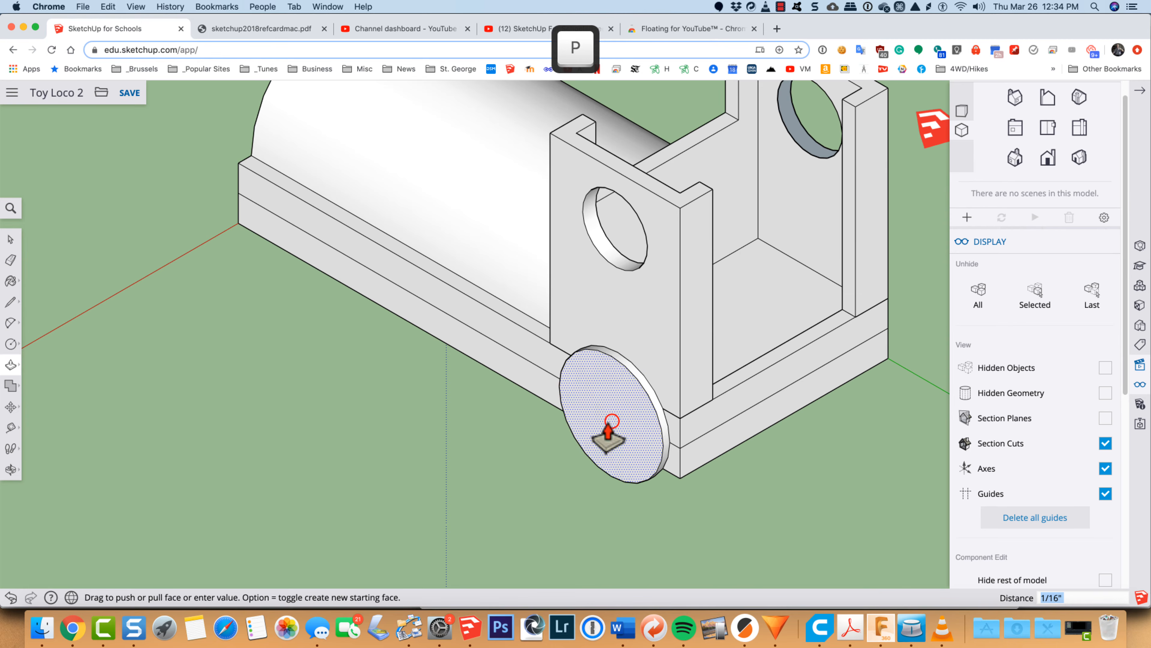
{"action": "left_click", "coordinate": [588, 453]}
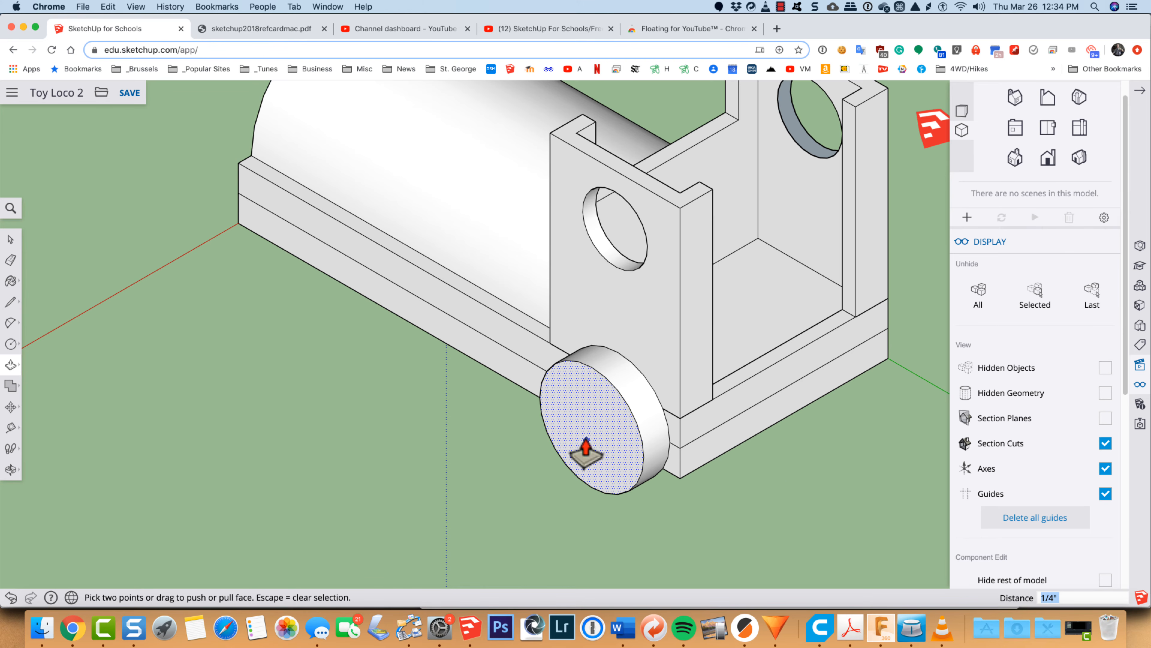
Step: Select all connected geometry of the rear wheel and make it a group
{"action": "key", "text": "space"}
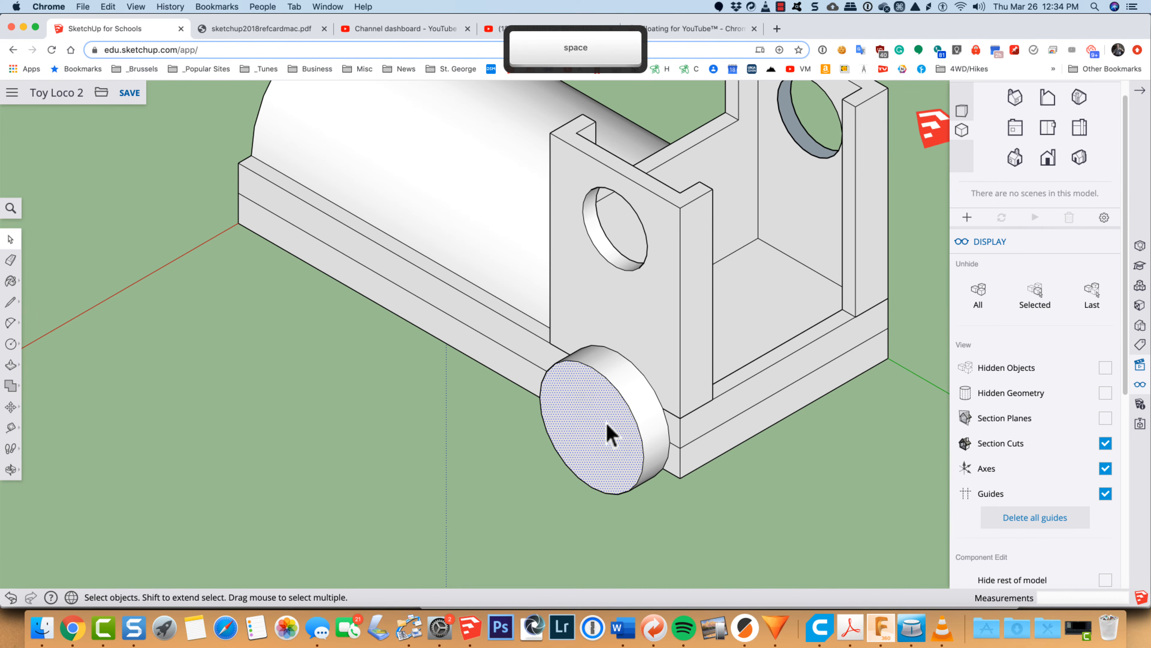
{"action": "triple_click", "coordinate": [607, 422]}
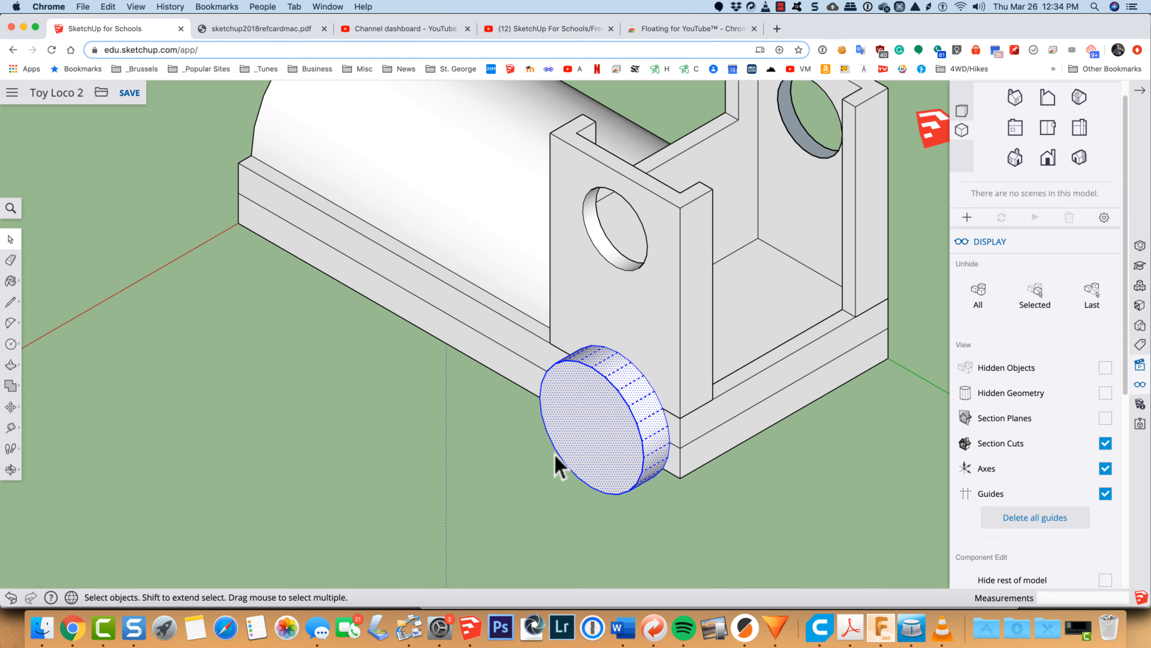
{"action": "right_click", "coordinate": [585, 421]}
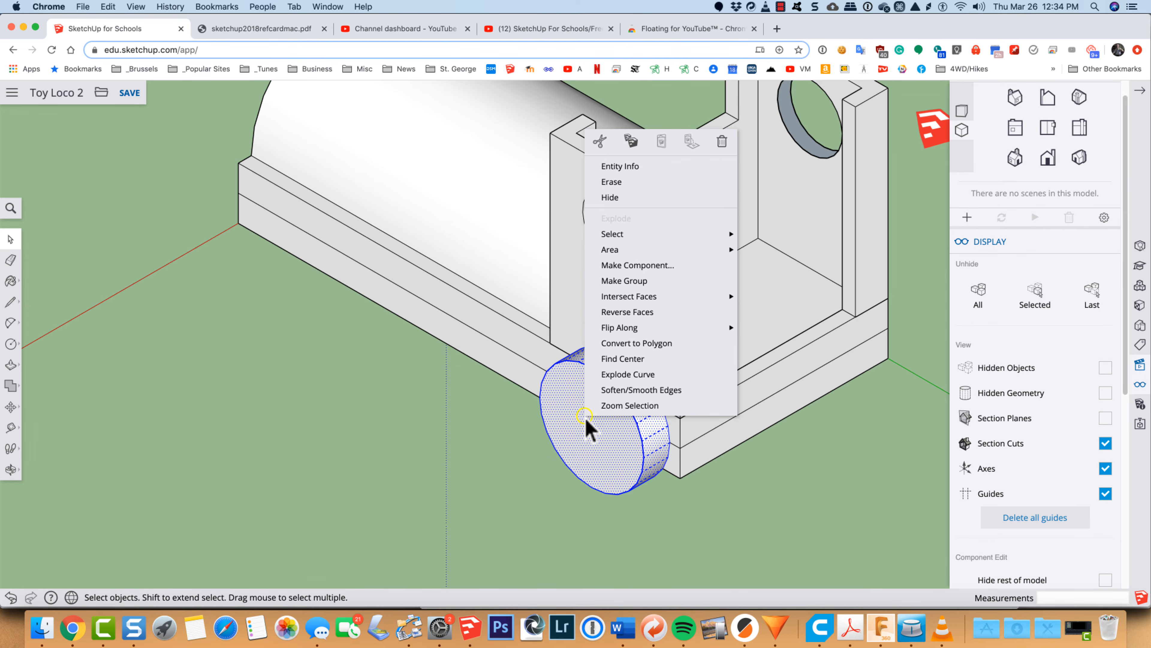
{"action": "left_click", "coordinate": [621, 281]}
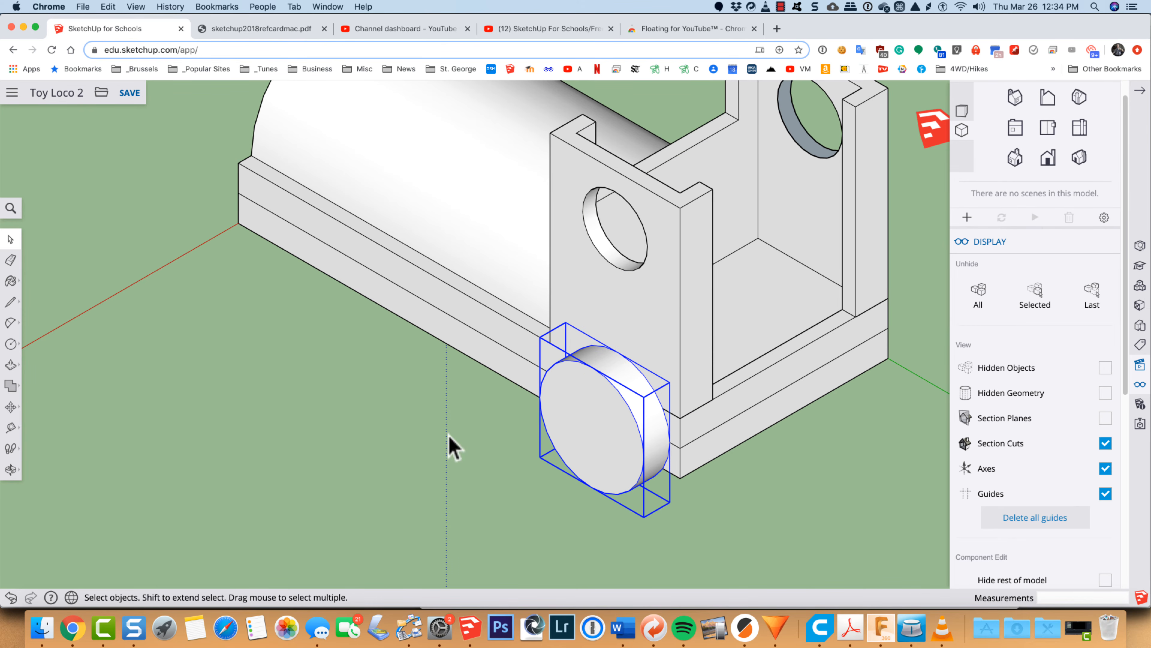
Step: Copy the wheel group about 2 1/4" along the red axis to the opposite side of the base
{"action": "left_click", "coordinate": [1047, 157]}
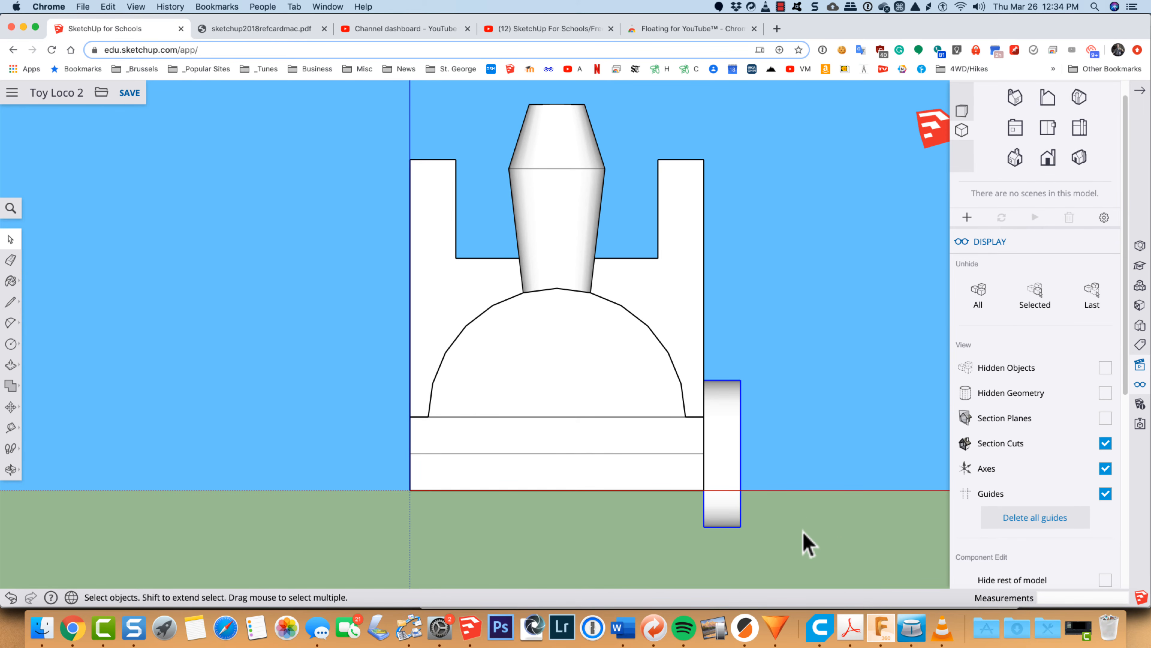
{"action": "key", "text": "m"}
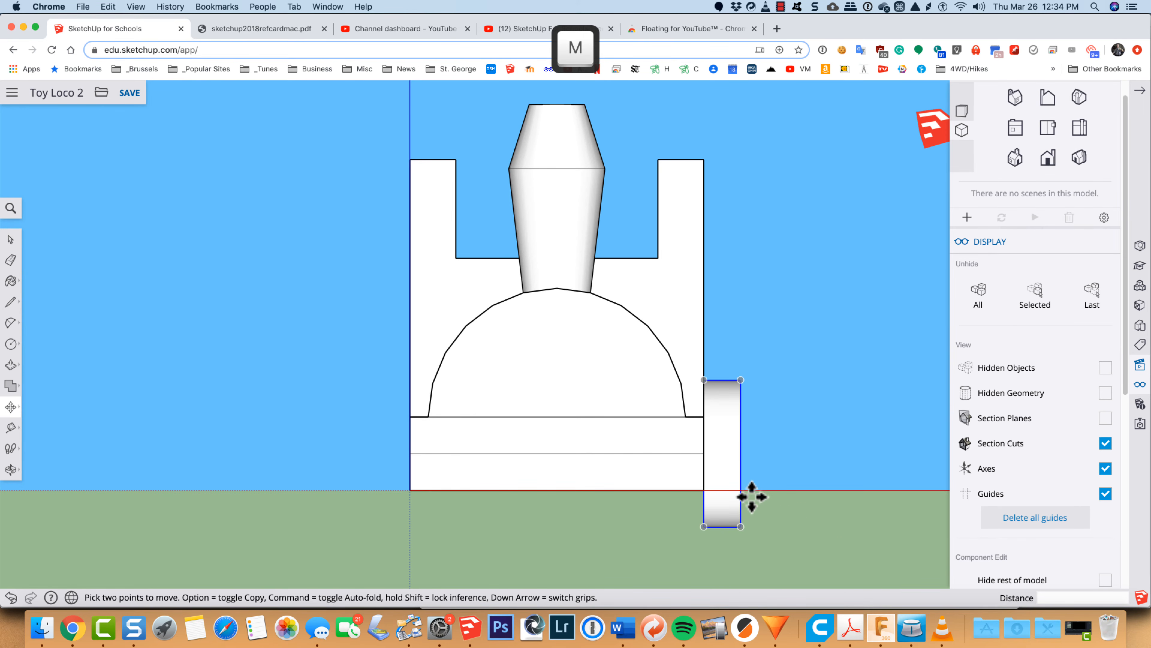
{"action": "left_click", "coordinate": [740, 526]}
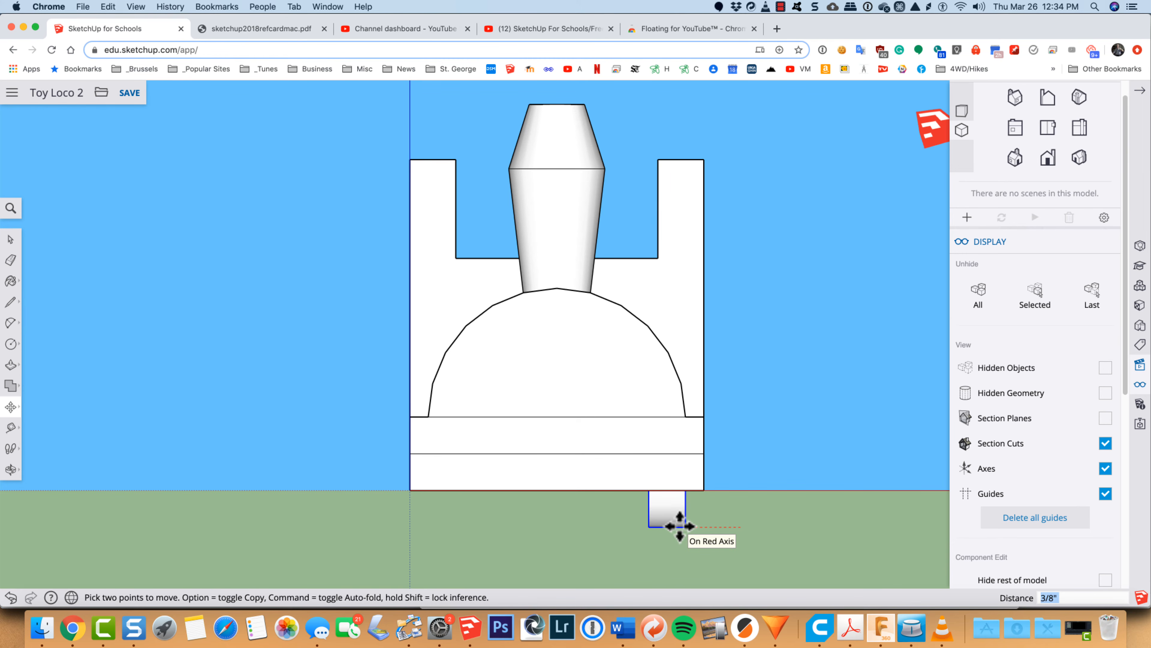
{"action": "key", "text": "alt"}
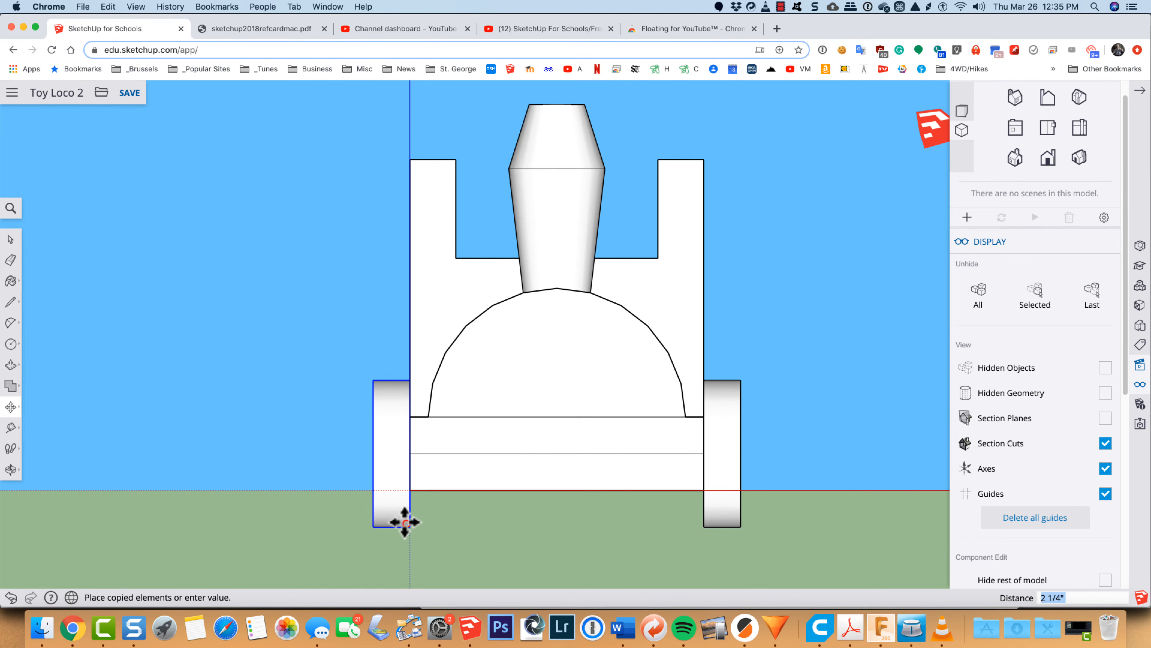
{"action": "left_click", "coordinate": [405, 522]}
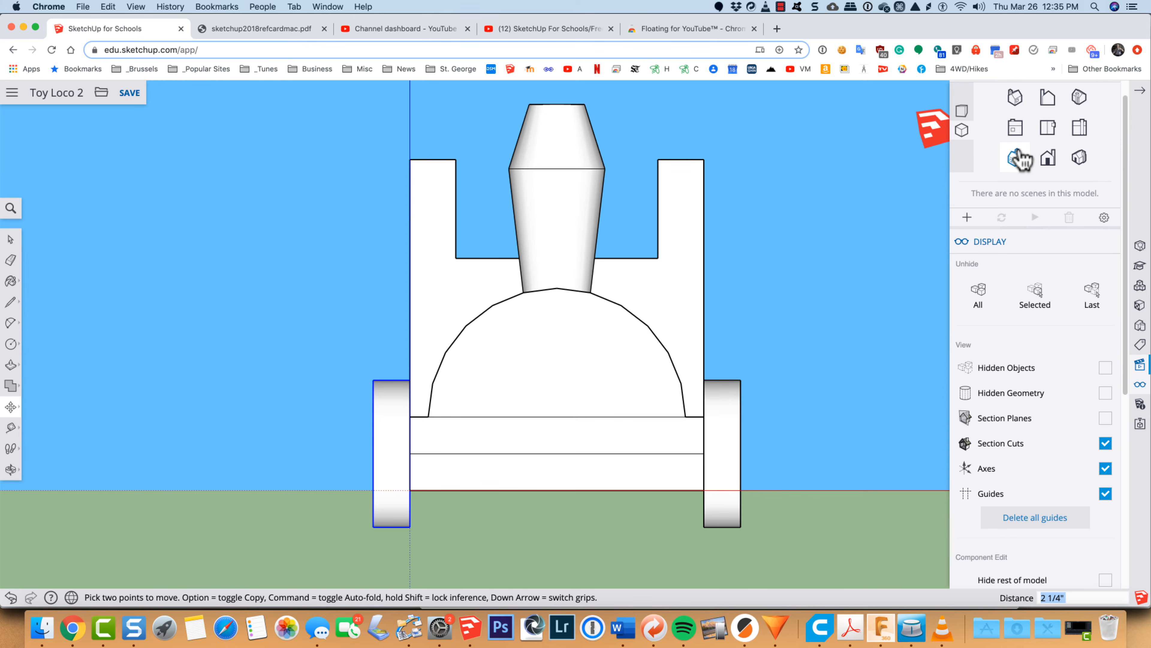
Step: Copy both rear wheels 2 15/16" along the green axis toward the front of the locomotive, and deselect the copies
{"action": "left_click", "coordinate": [1046, 127]}
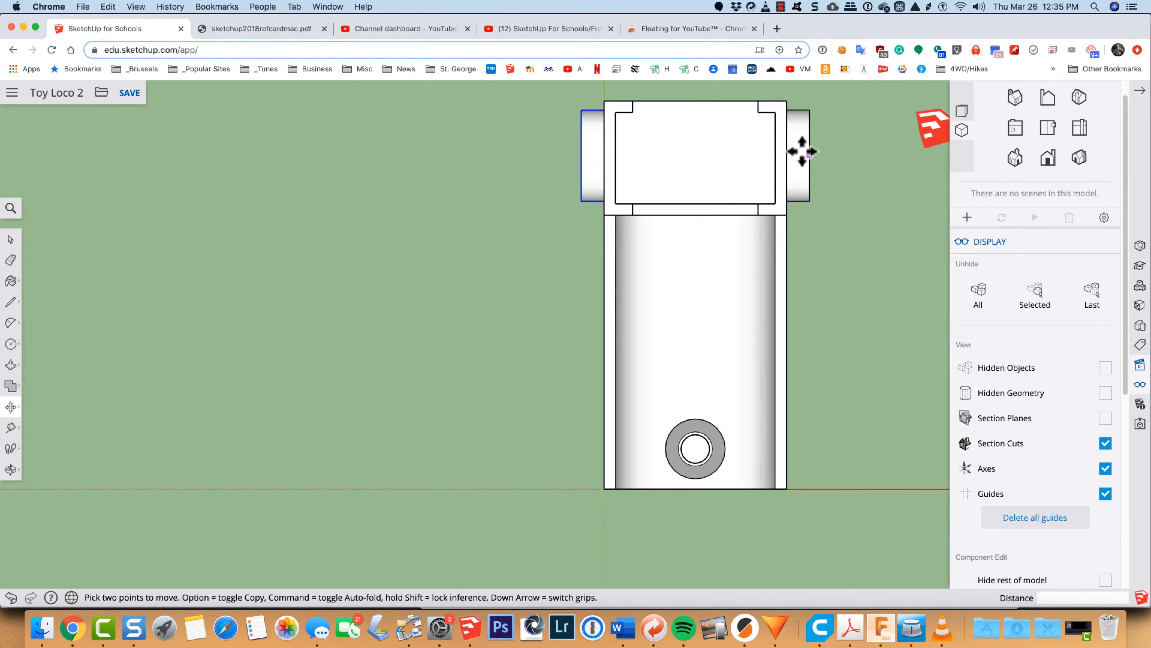
{"action": "key", "text": "space"}
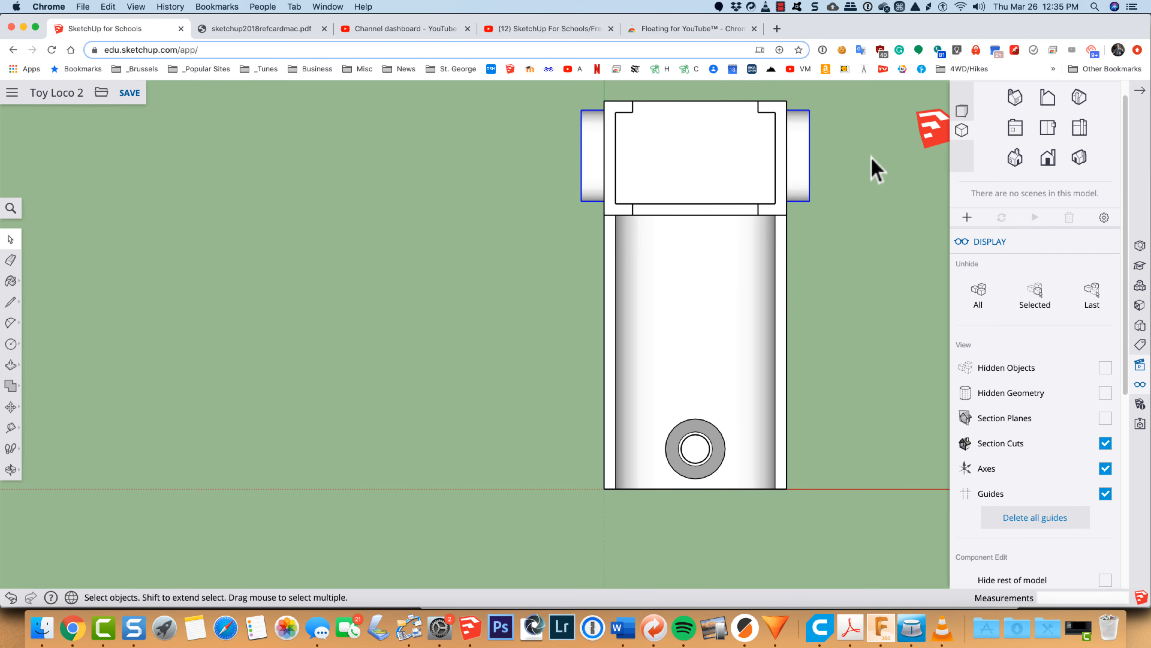
{"action": "key", "text": "m"}
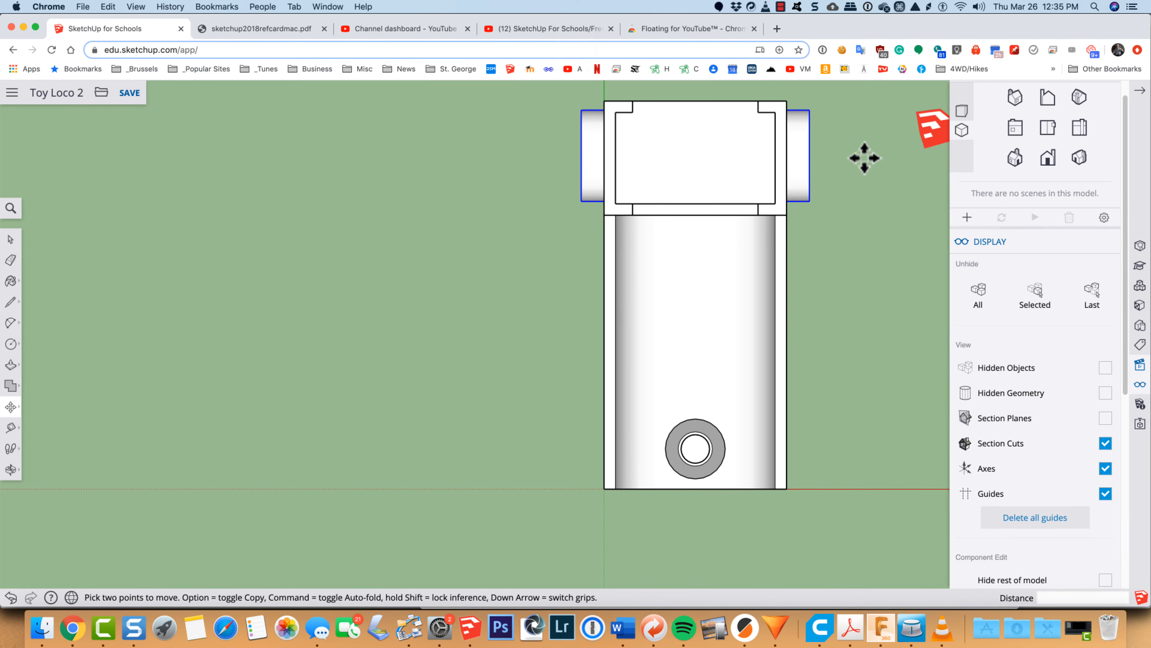
{"action": "left_click", "coordinate": [864, 158]}
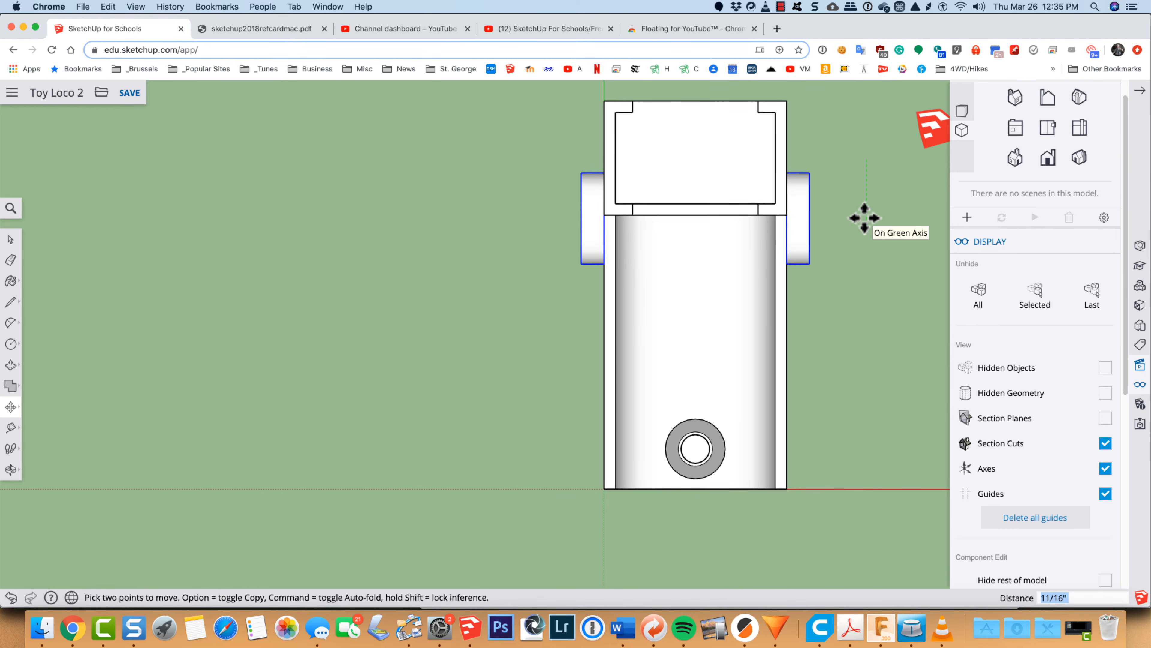
{"action": "key", "text": "alt"}
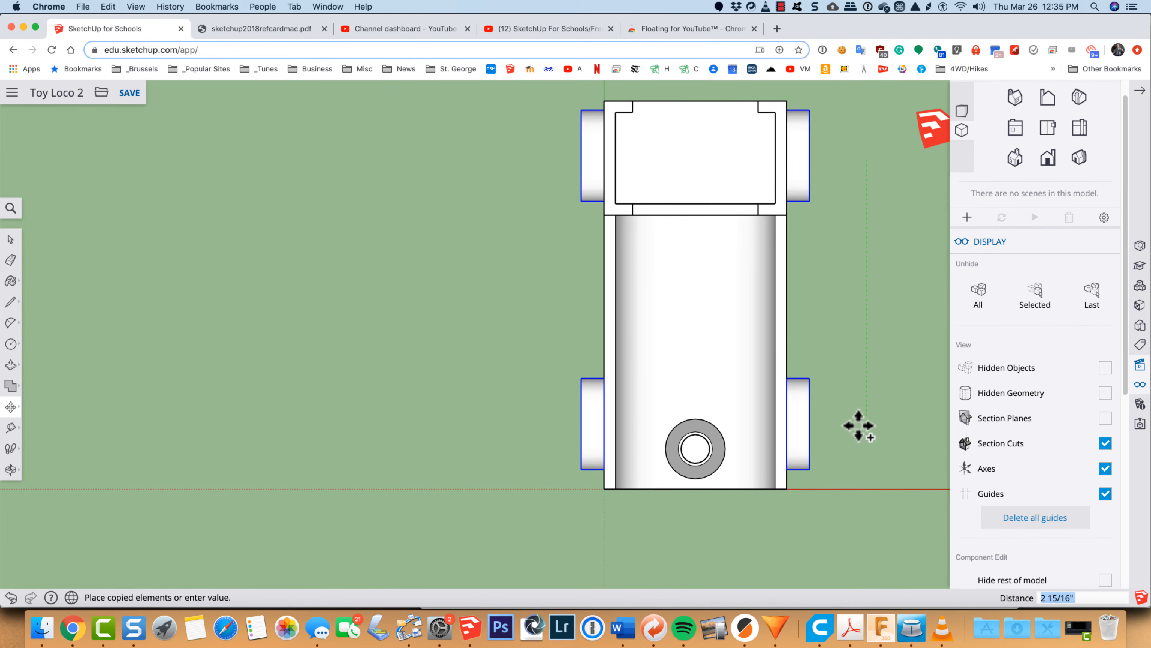
{"action": "left_click", "coordinate": [1013, 159]}
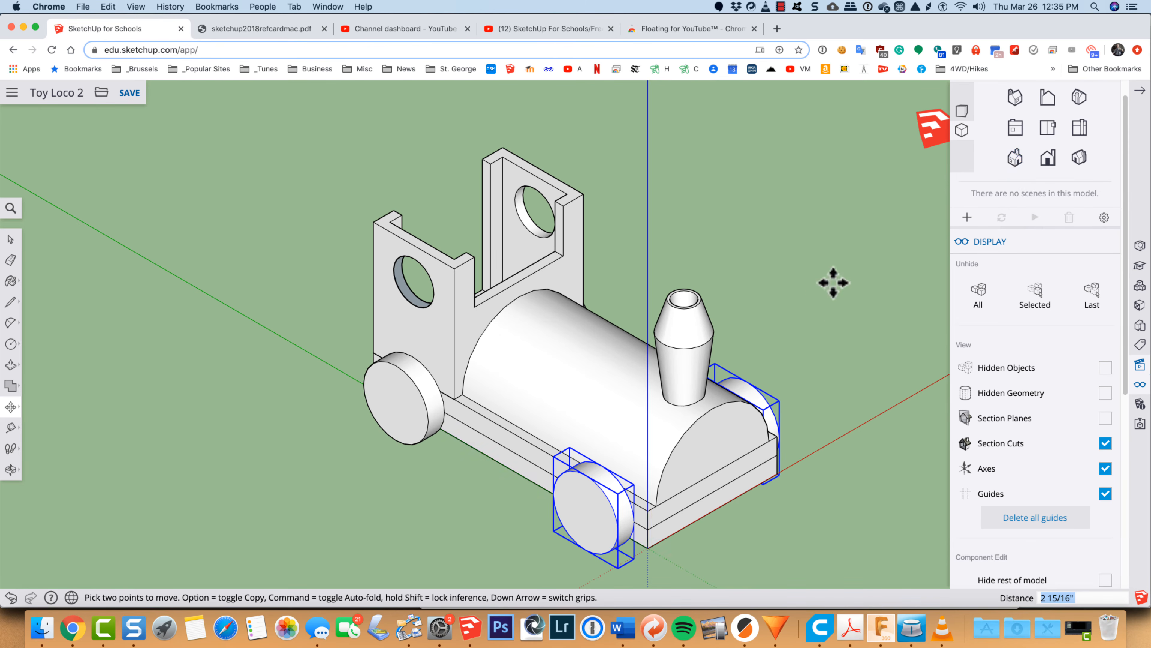
{"action": "key", "text": "space"}
{"action": "left_click", "coordinate": [826, 297]}
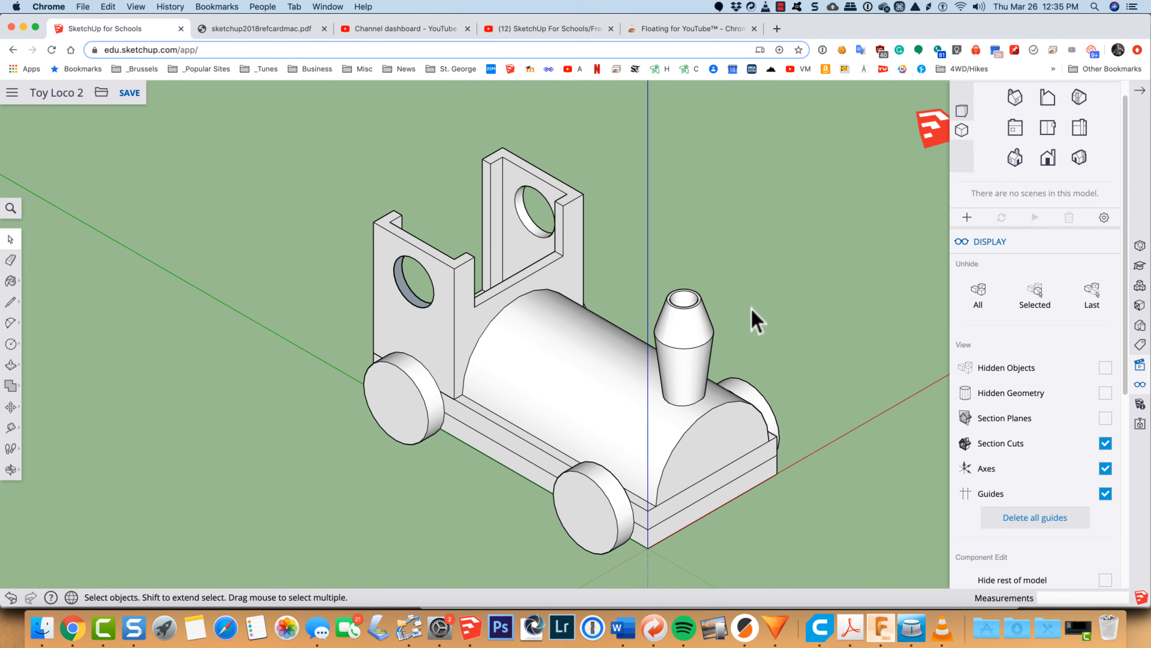
Step: Select the rear and front wheels on the near side one after the other, and save the model
{"action": "left_click", "coordinate": [395, 407]}
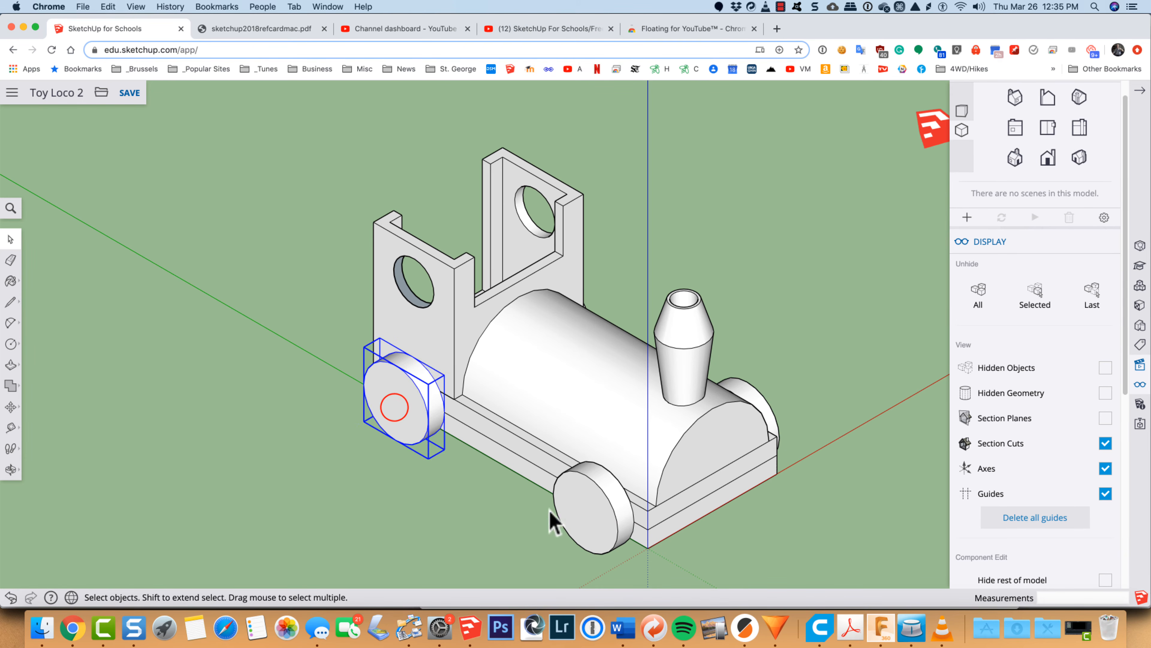
{"action": "left_click", "coordinate": [579, 504]}
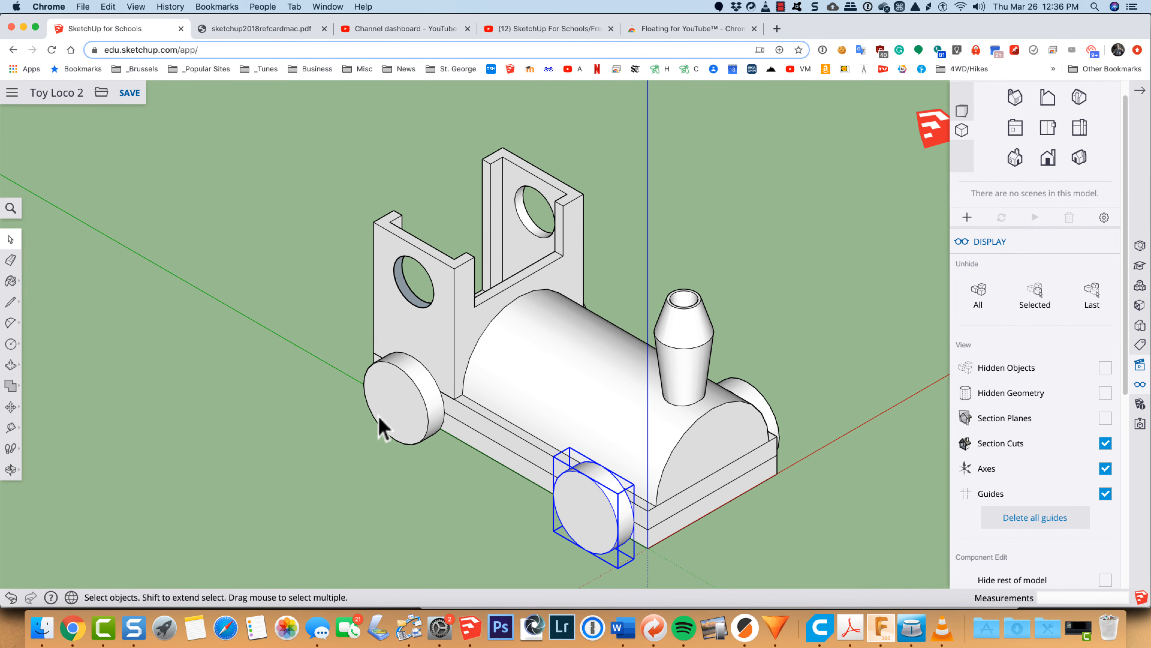
{"action": "key", "text": "super+s"}
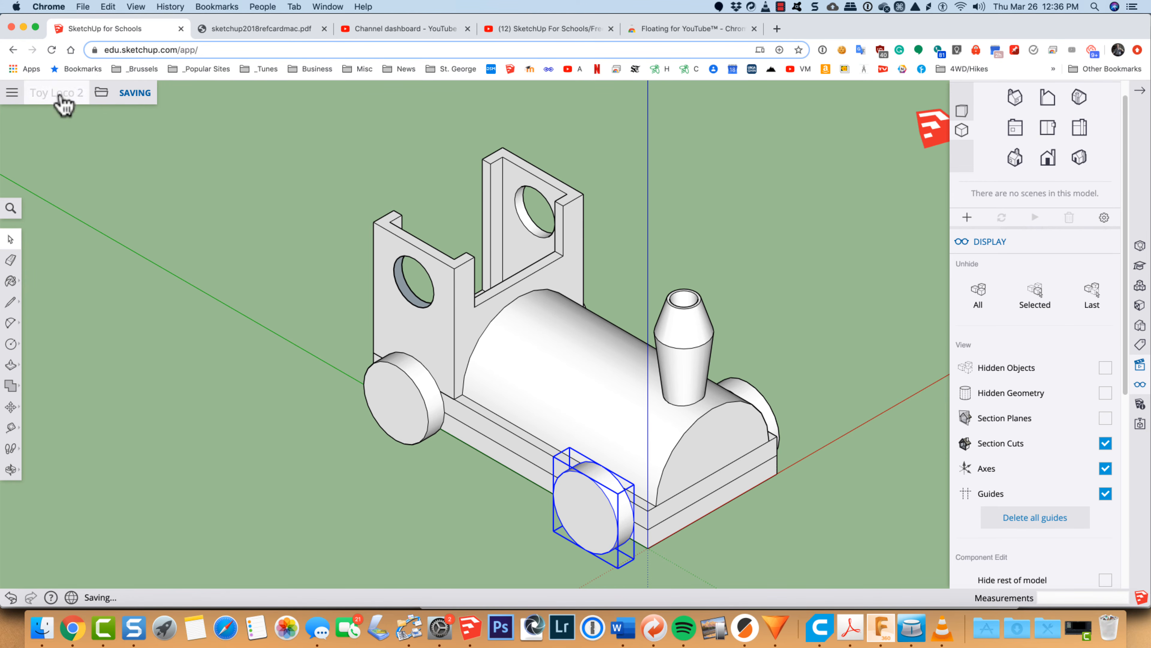
Step: Save a copy of the model as "Toy Loco - Wheels" in the "GDOCS - SAVE!" folder on Google Drive
{"action": "left_click", "coordinate": [102, 93]}
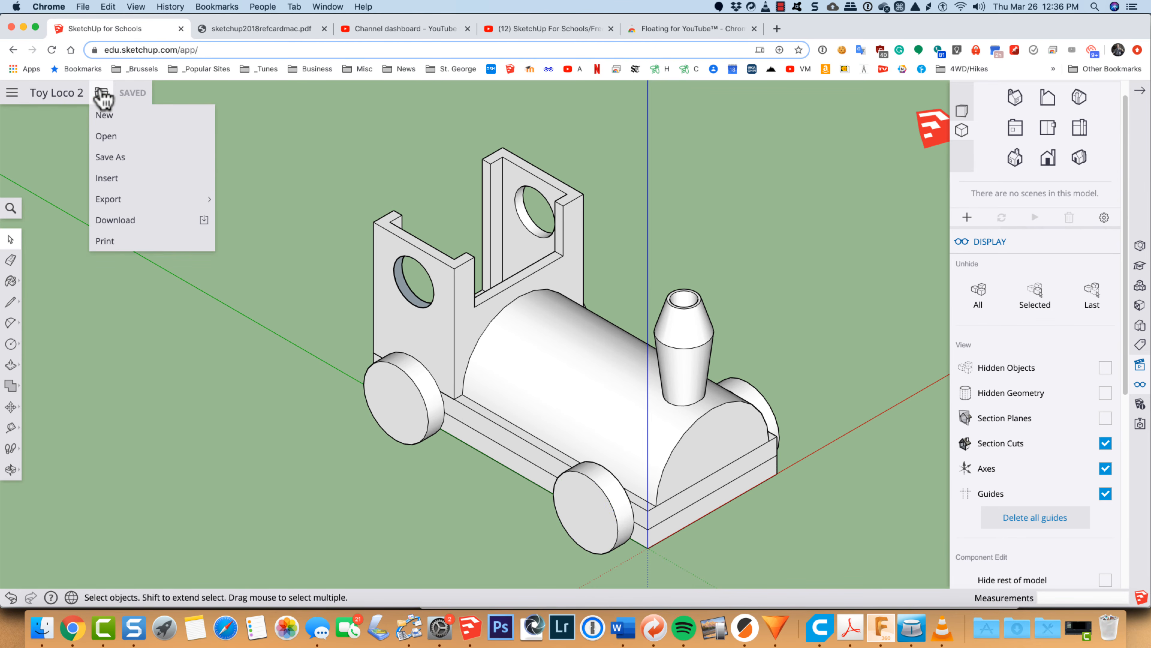
{"action": "left_click", "coordinate": [107, 157]}
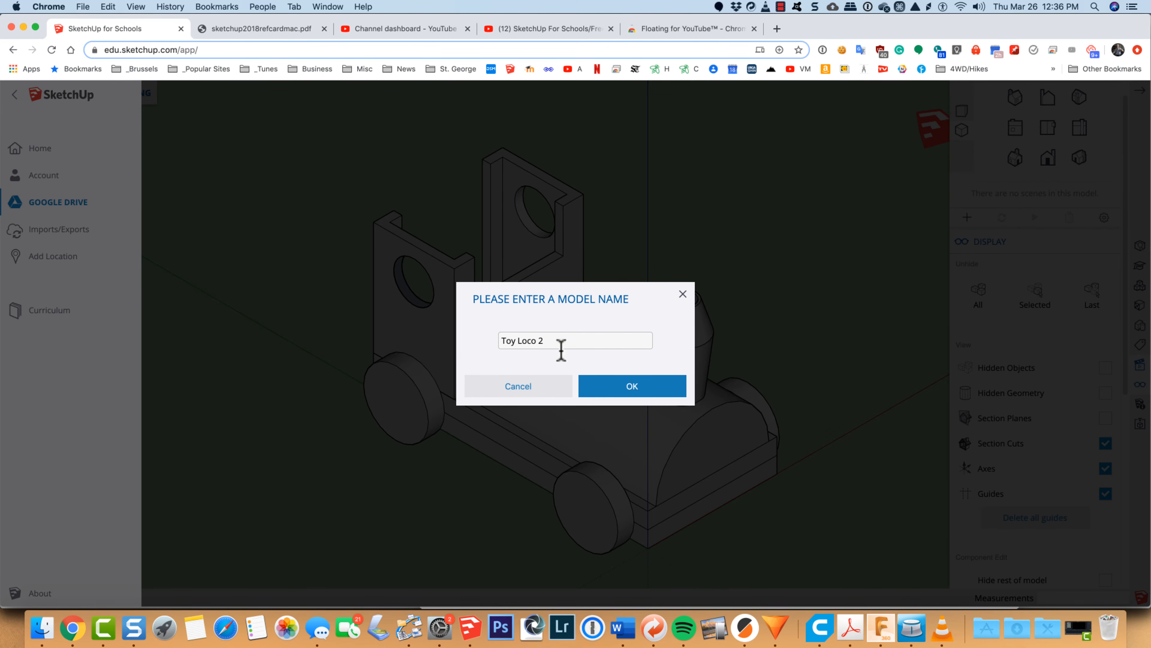
{"action": "left_click", "coordinate": [537, 340]}
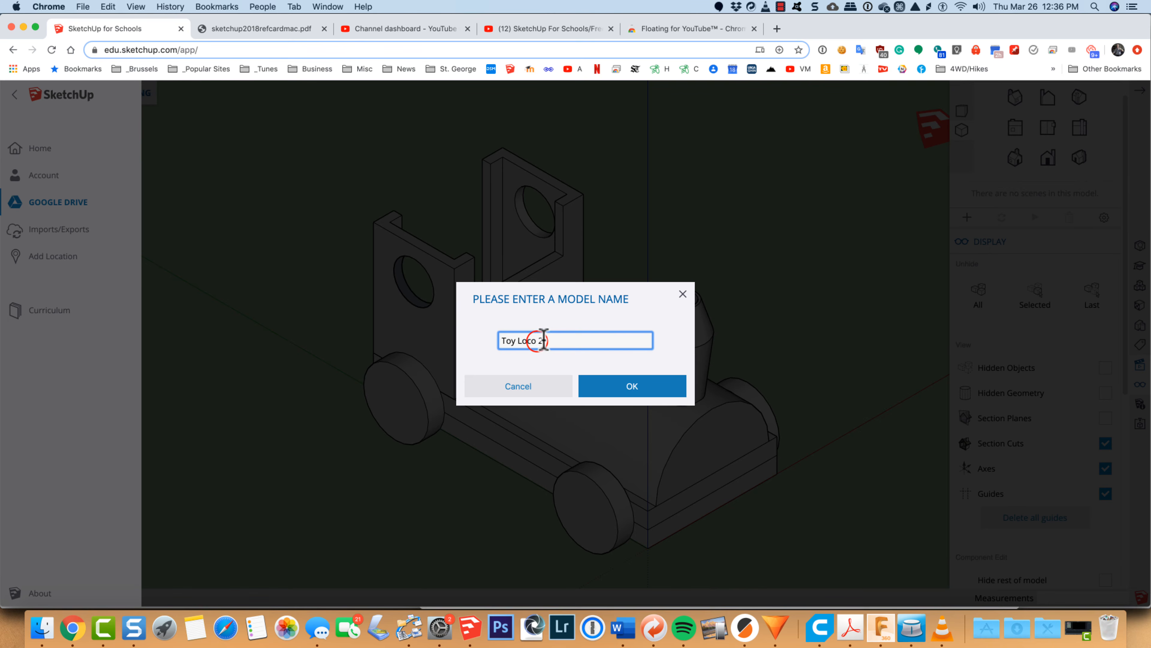
{"action": "key", "text": "BackSpace"}
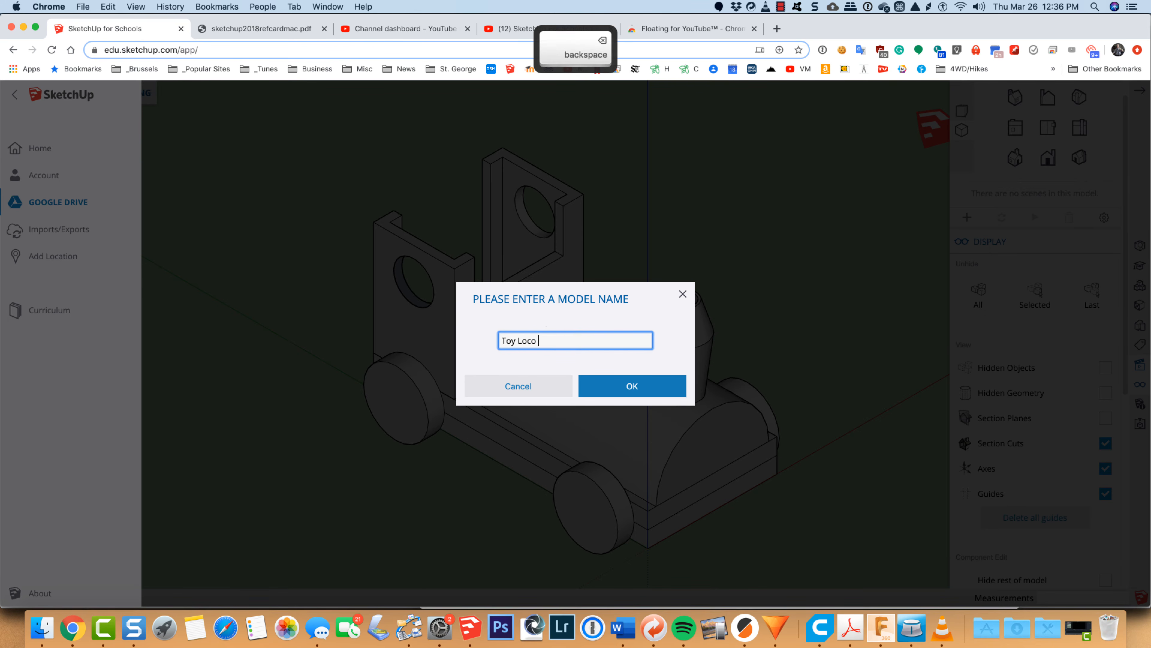
{"action": "type", "text": "- W"}
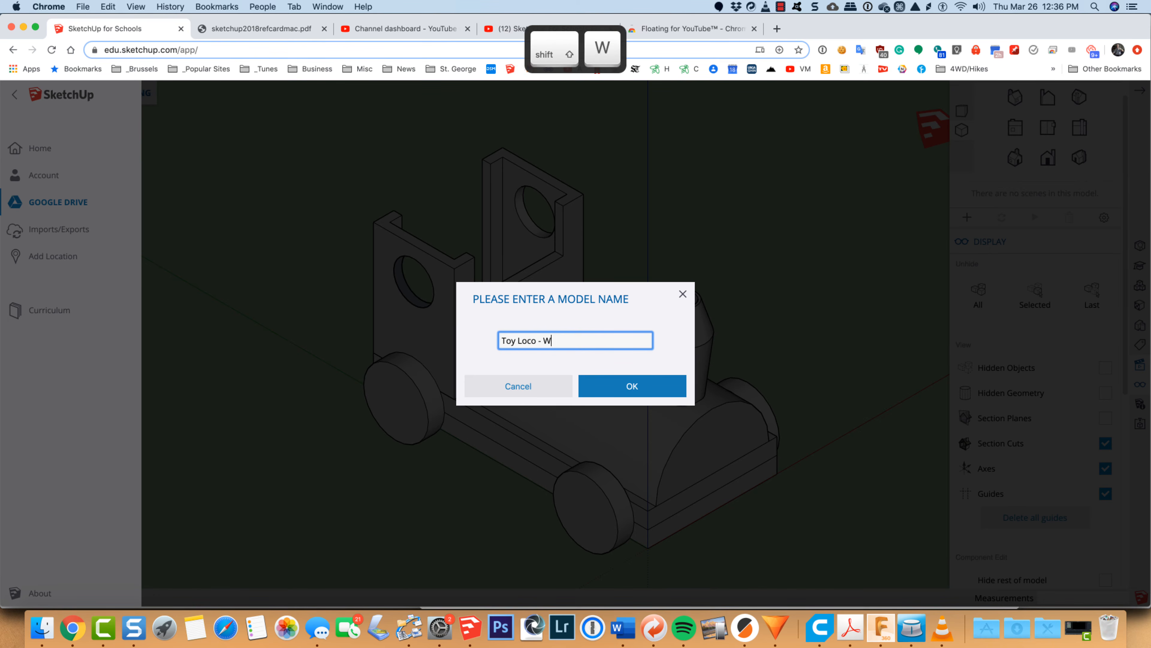
{"action": "type", "text": "heels"}
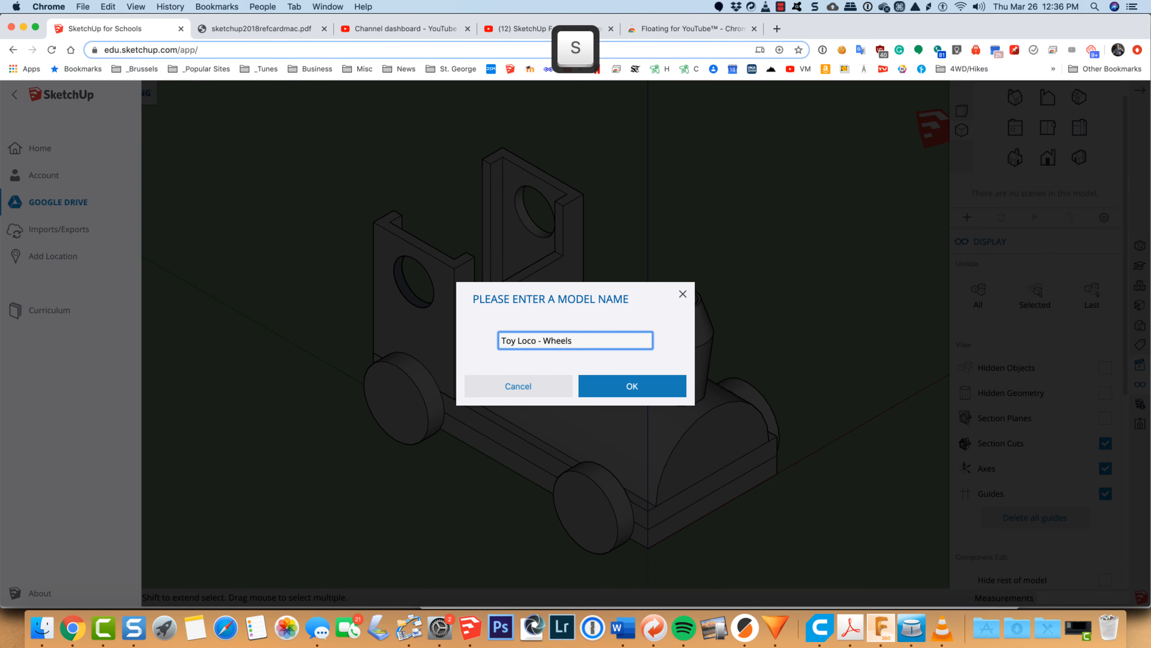
{"action": "left_click", "coordinate": [630, 391]}
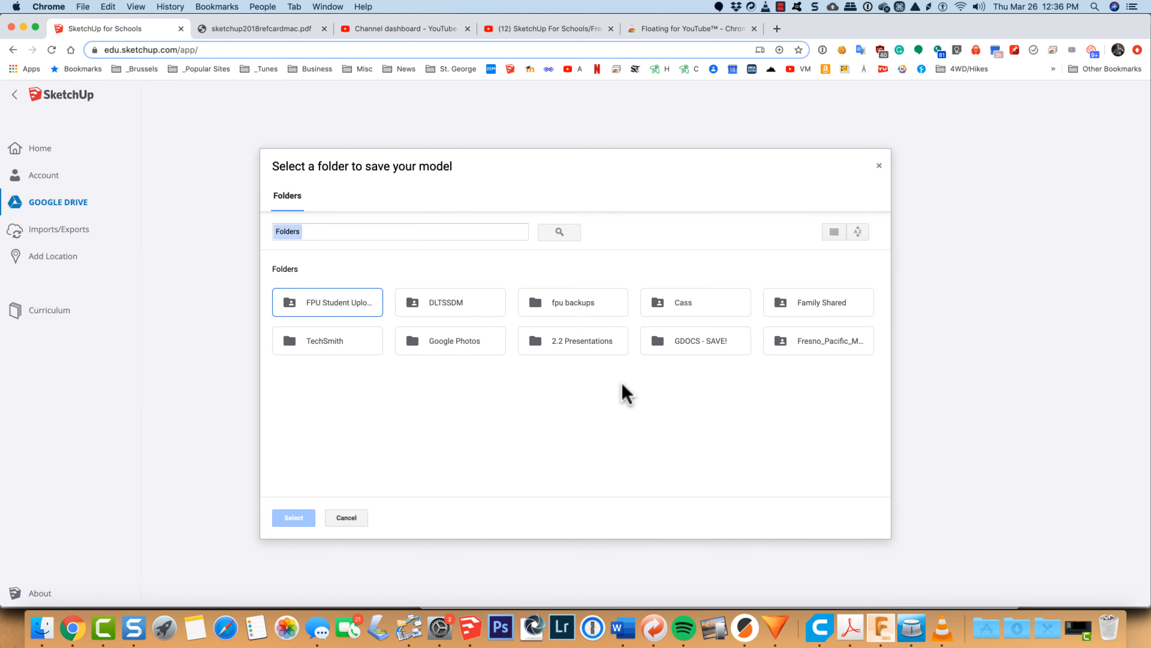
{"action": "left_click", "coordinate": [677, 348]}
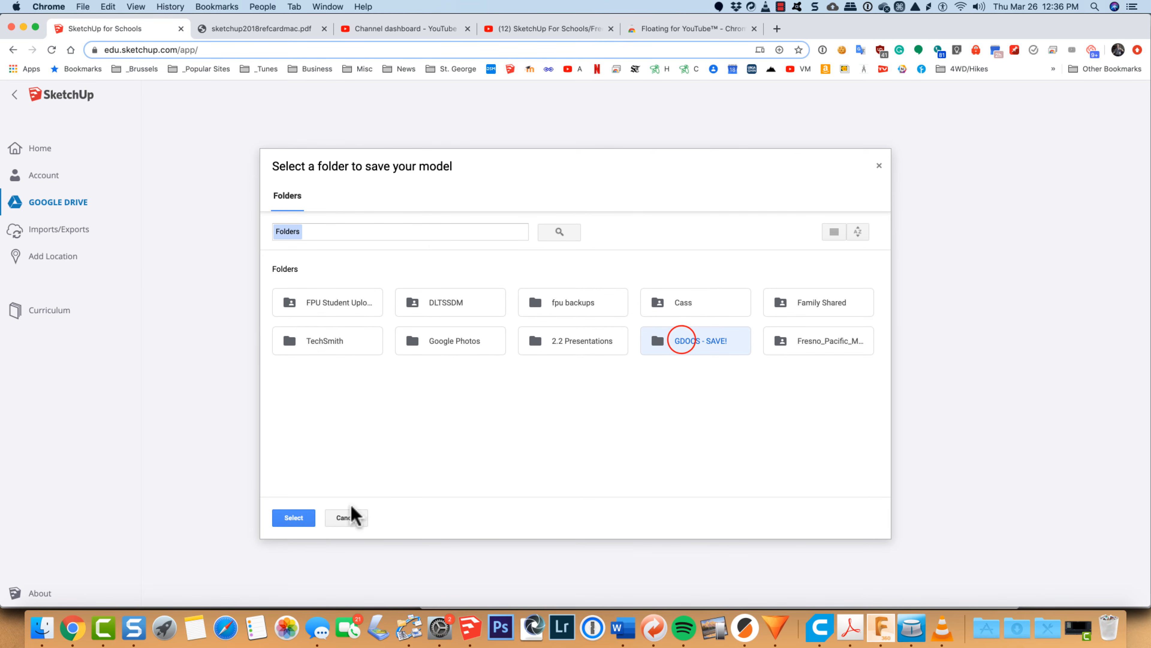
{"action": "left_click", "coordinate": [287, 521]}
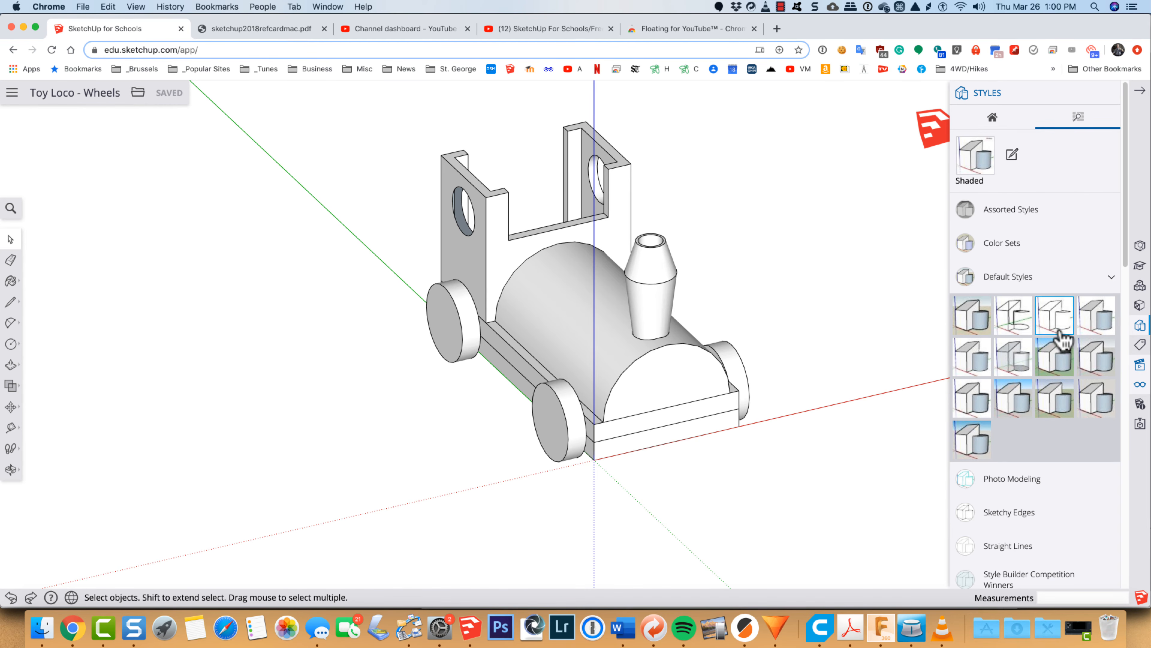
Step: Try the Default Style, Wireframe and Construction Documentation Style on the model, and settle on Shaded with textures
{"action": "left_click", "coordinate": [970, 316]}
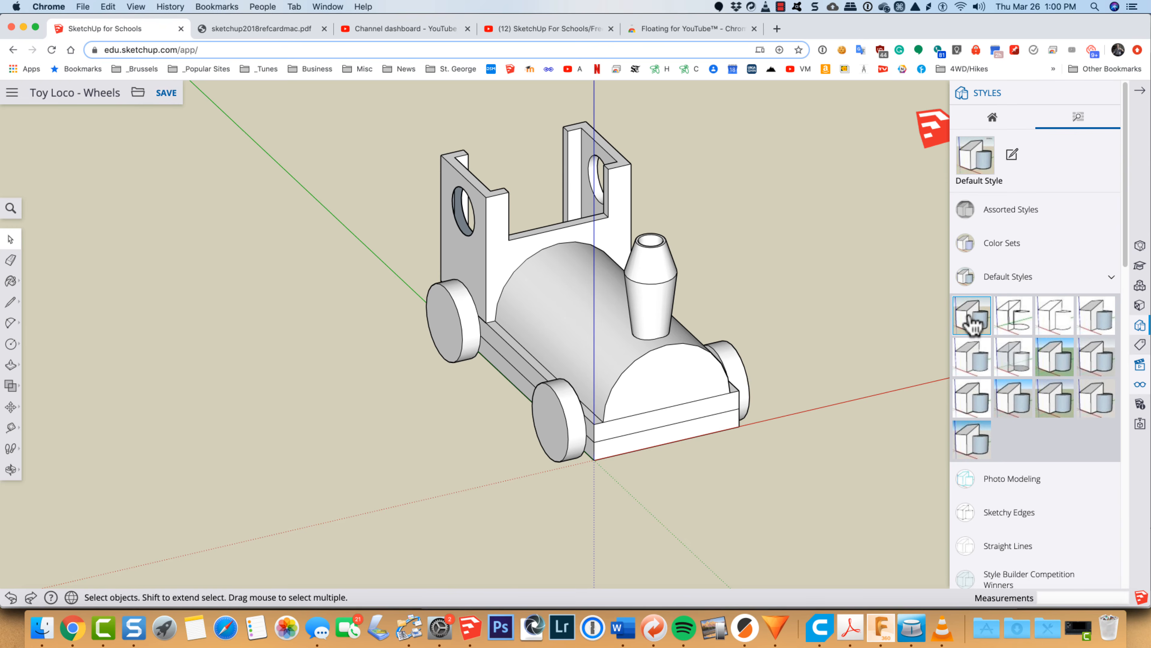
{"action": "left_click", "coordinate": [1008, 315]}
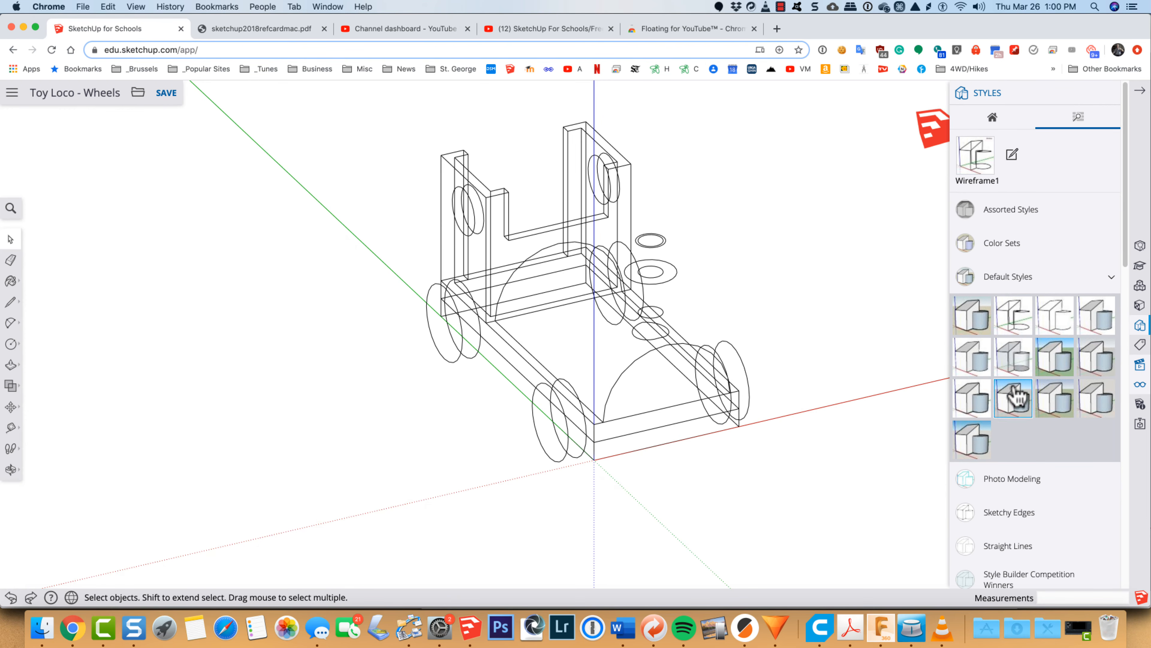
{"action": "left_click", "coordinate": [975, 391]}
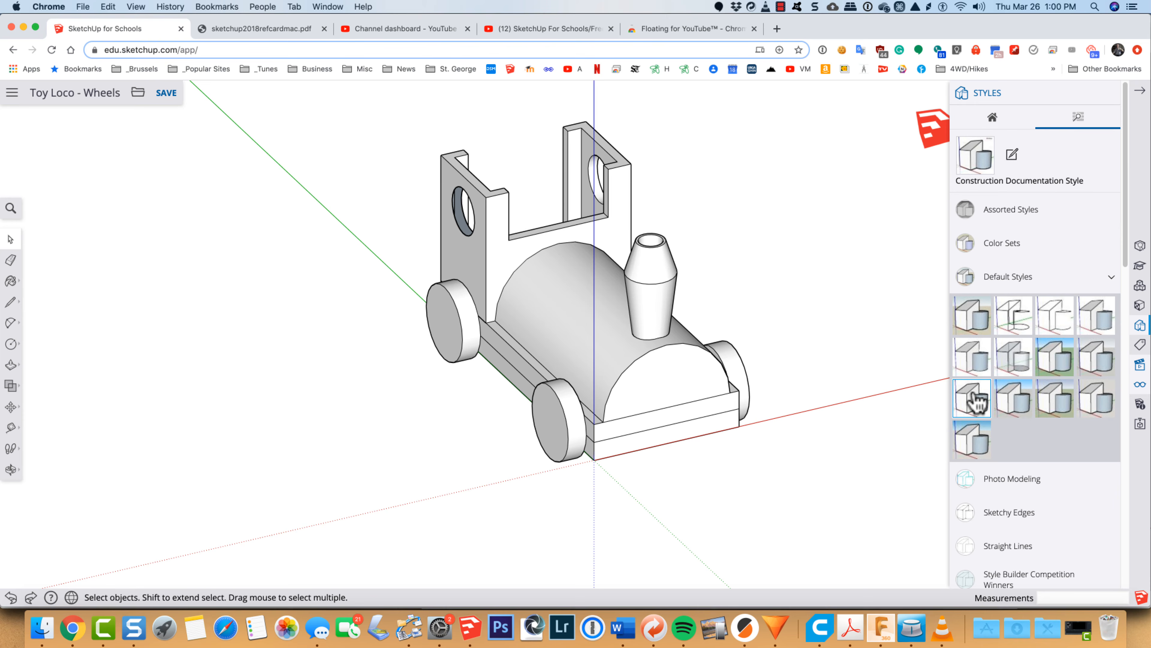
{"action": "left_click", "coordinate": [1023, 310]}
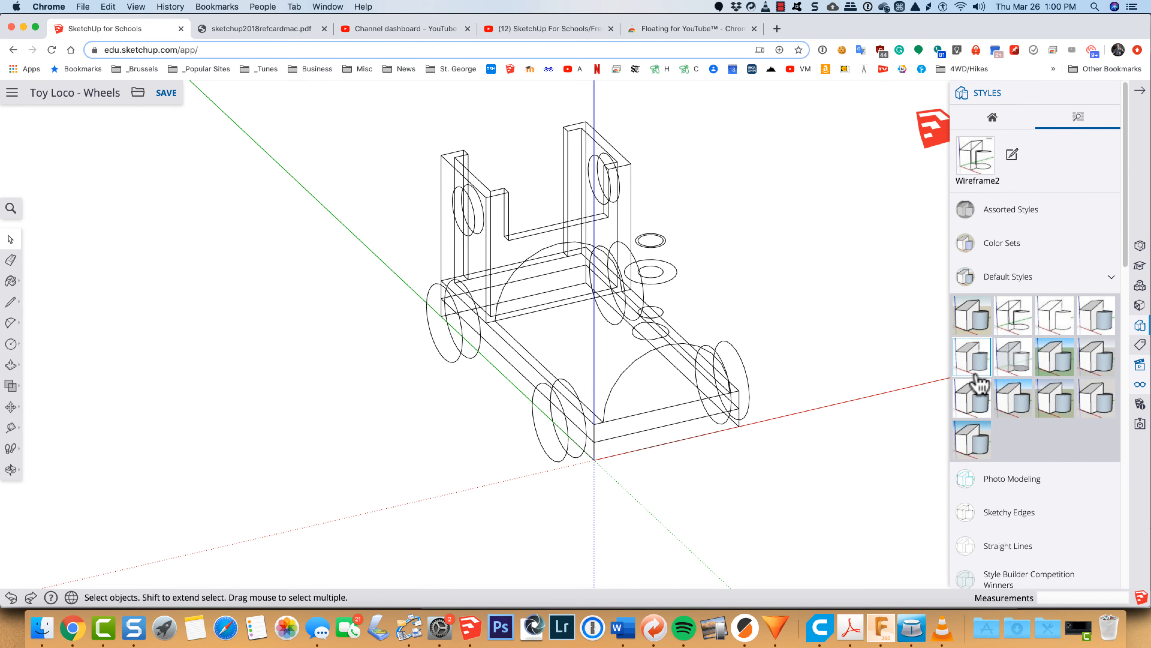
{"action": "left_click", "coordinate": [974, 358]}
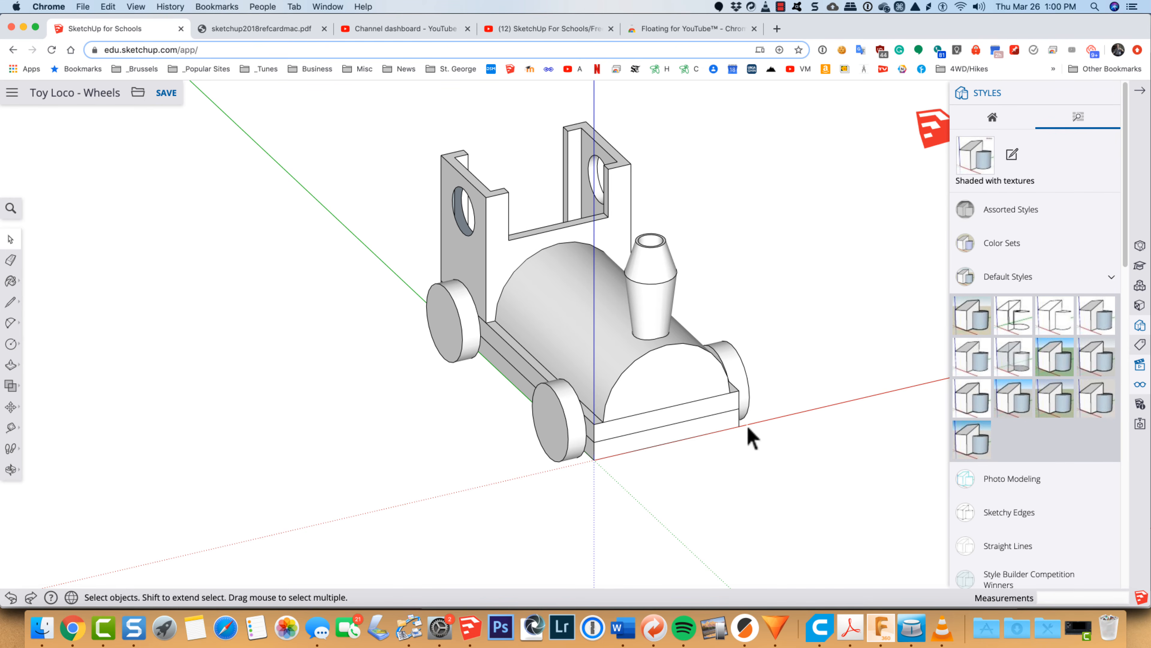
Step: Select the locomotive's base with the boiler together with the cab, and hide them
{"action": "scroll", "coordinate": [691, 365], "scroll_direction": "up", "scroll_amount": 3}
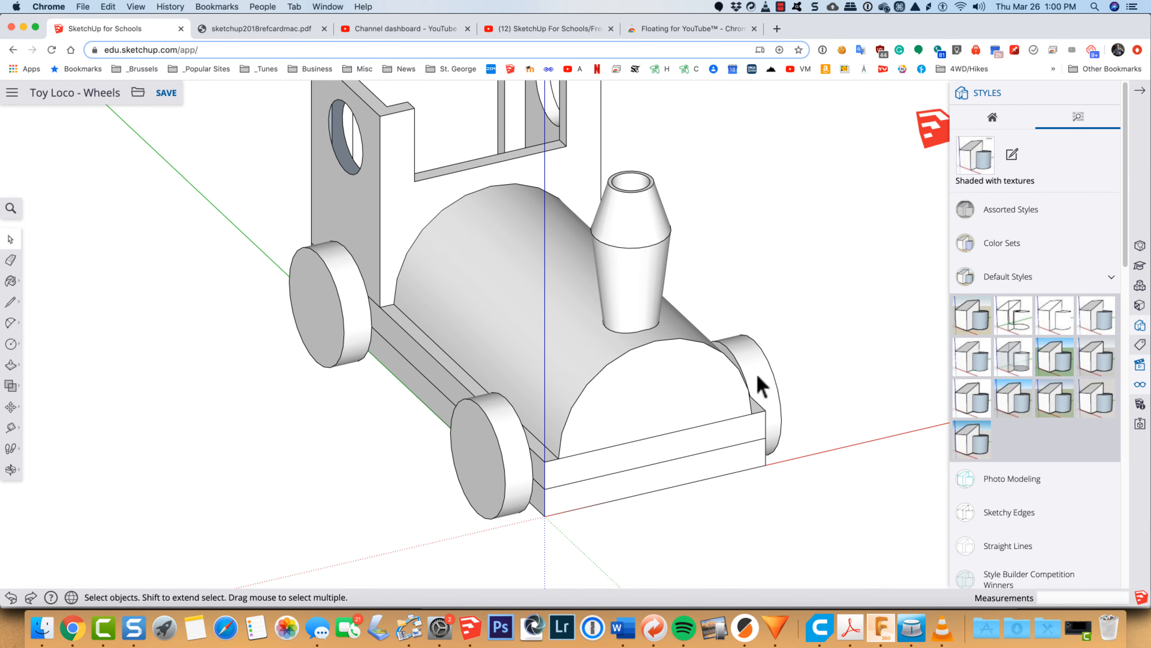
{"action": "left_click", "coordinate": [658, 451]}
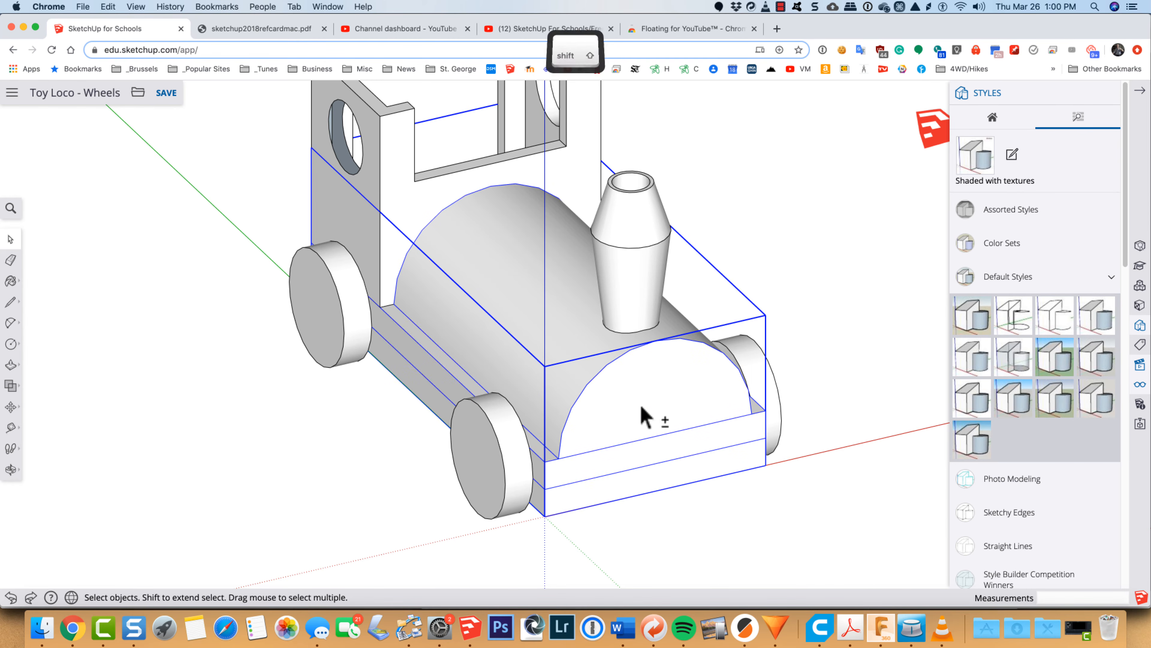
{"action": "left_click", "coordinate": [419, 197], "text": "shift"}
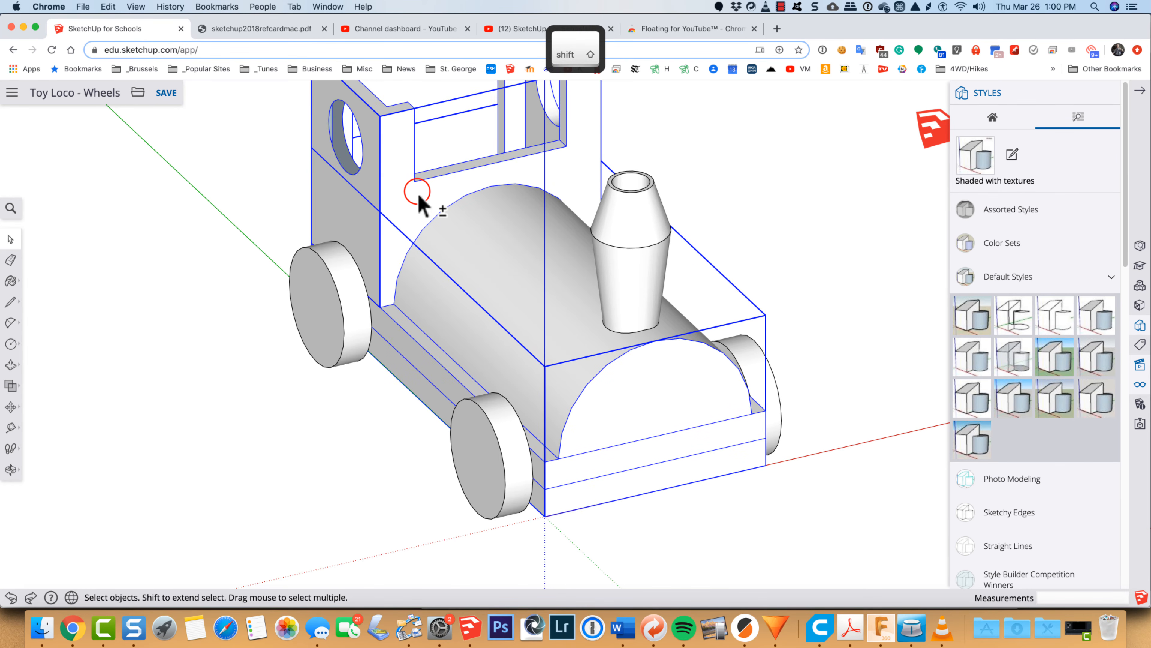
{"action": "right_click", "coordinate": [418, 192]}
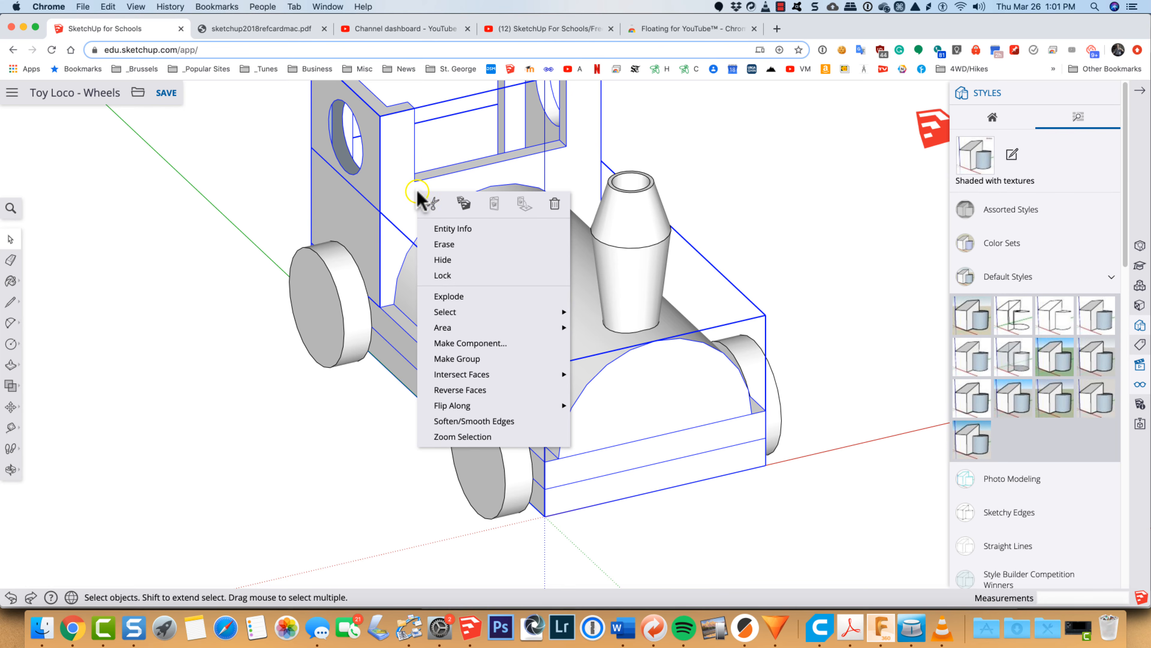
{"action": "left_click", "coordinate": [433, 258]}
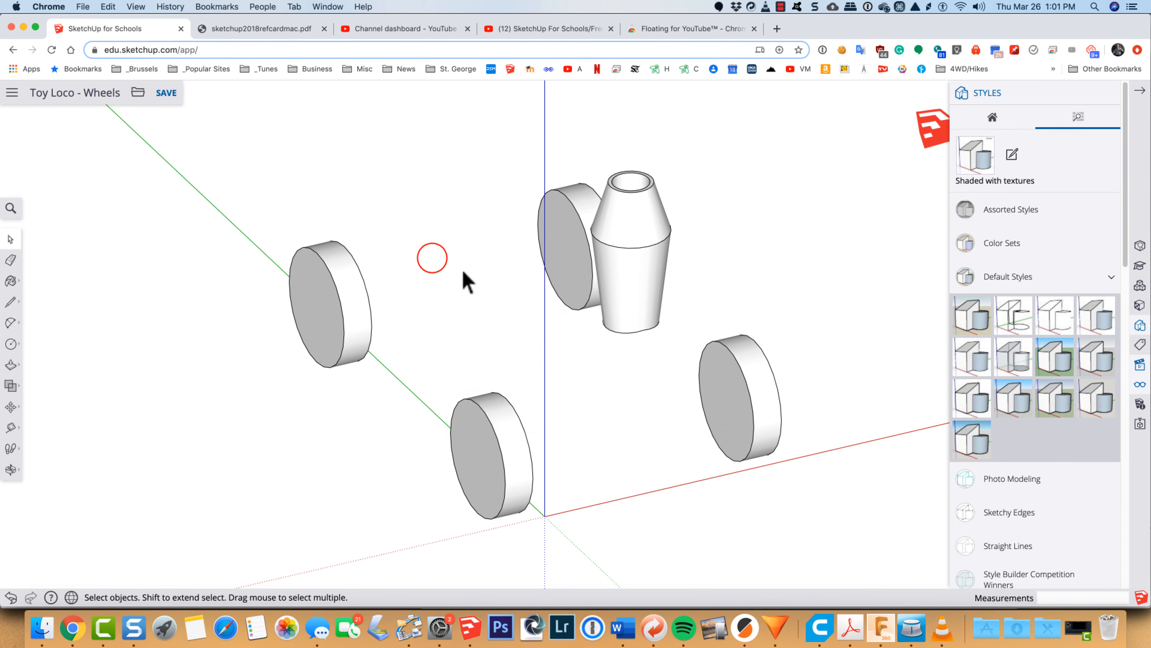
Step: Hide the smokestack group so that only the four wheels are shown
{"action": "left_click", "coordinate": [623, 272]}
{"action": "right_click", "coordinate": [624, 272]}
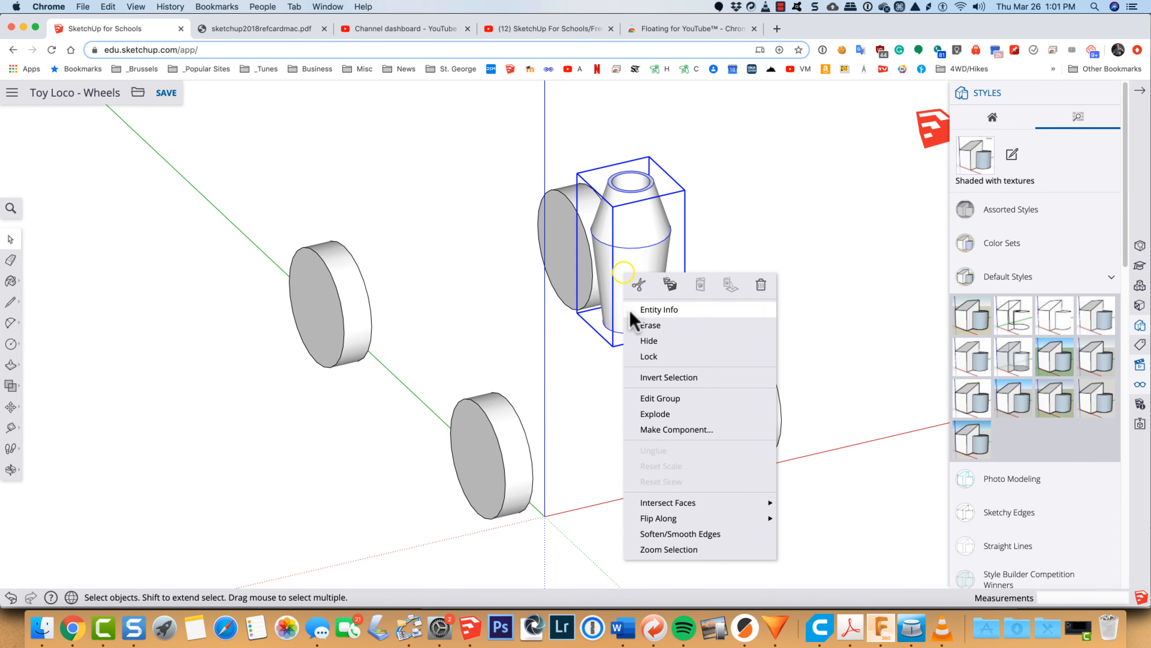
{"action": "left_click", "coordinate": [635, 341]}
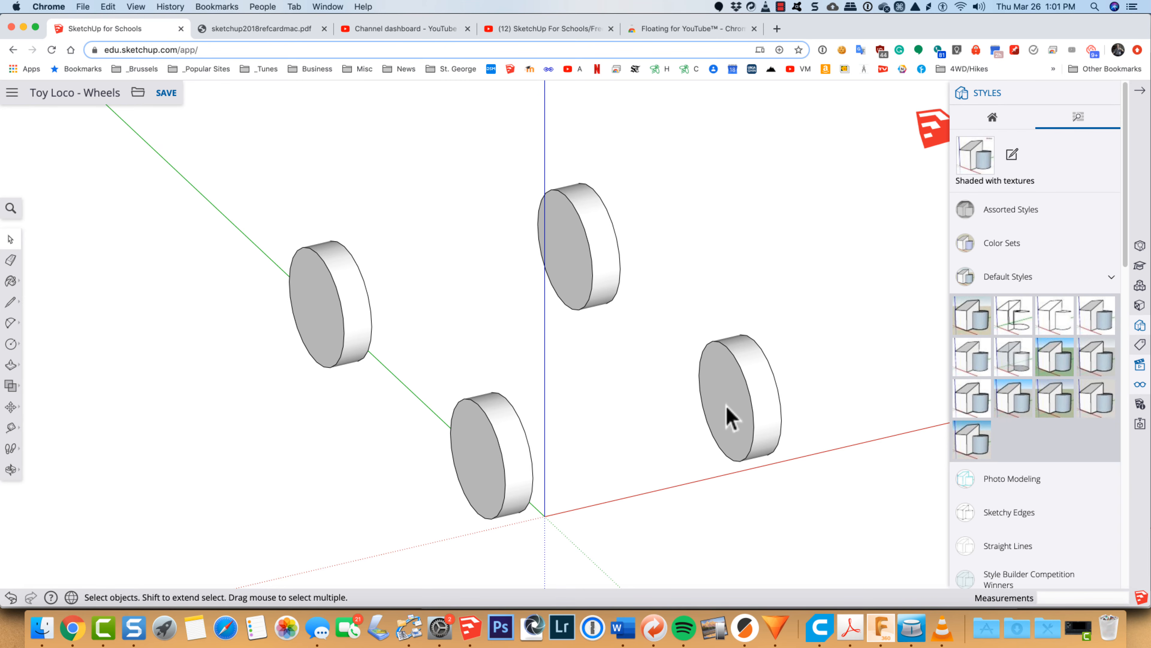
Step: Open the front wheel group on the far side for editing and use Find Center on its inner face's circular edge
{"action": "left_click", "coordinate": [748, 458]}
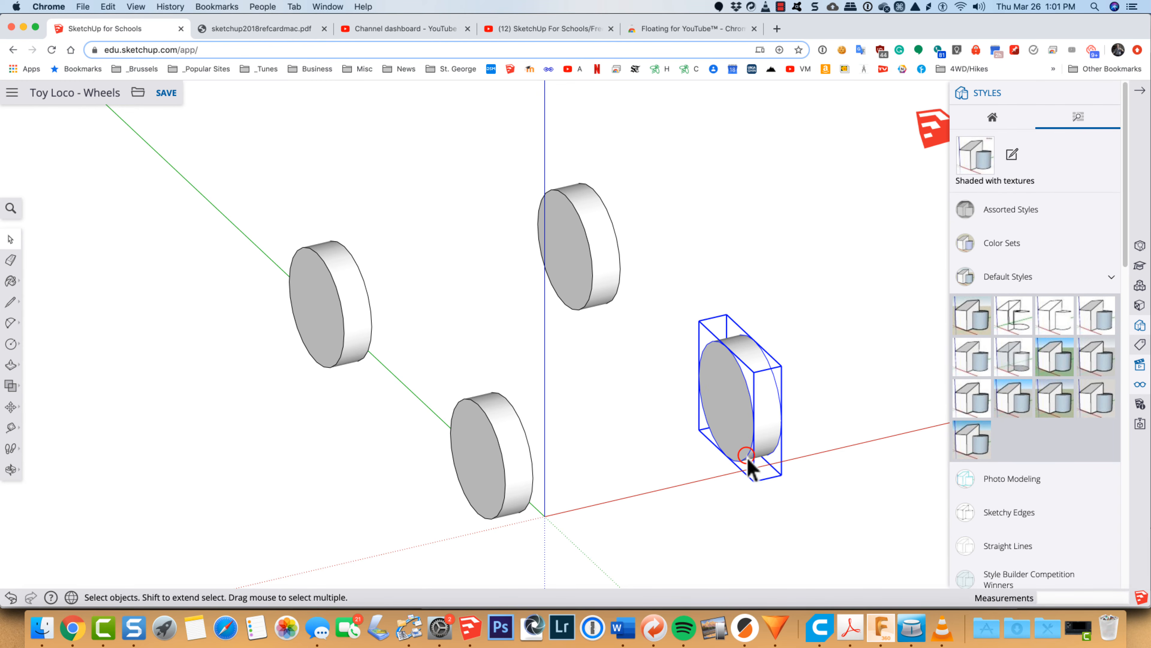
{"action": "triple_click", "coordinate": [741, 436]}
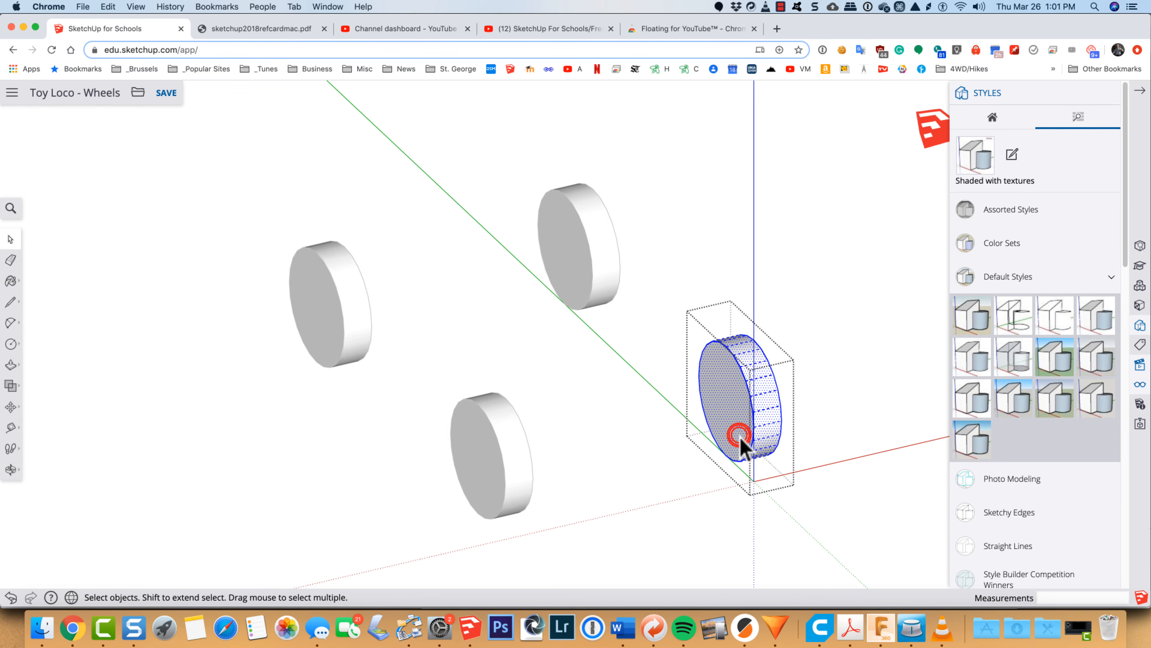
{"action": "scroll", "coordinate": [743, 442], "scroll_direction": "up", "scroll_amount": 5}
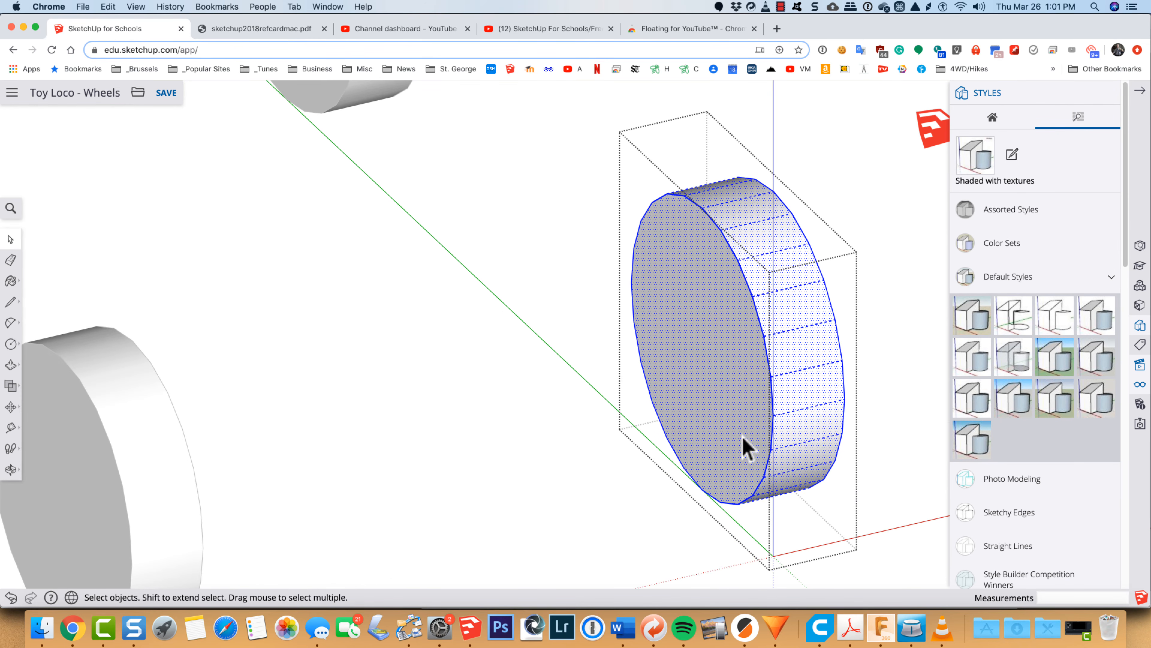
{"action": "left_click", "coordinate": [638, 408]}
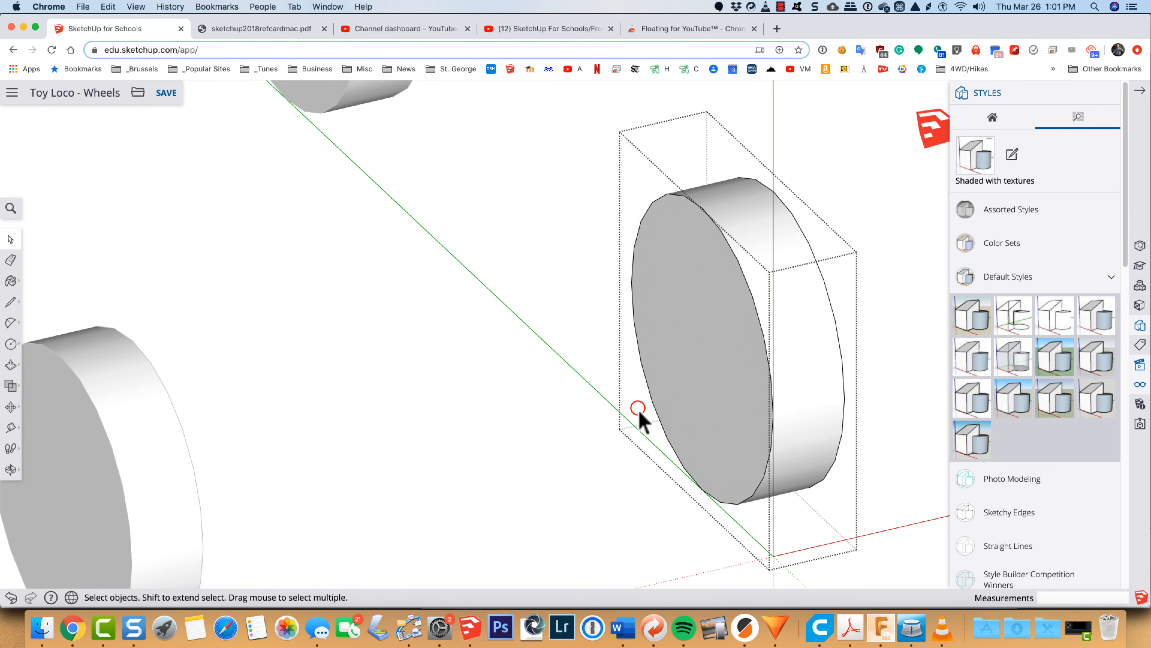
{"action": "left_click", "coordinate": [653, 406]}
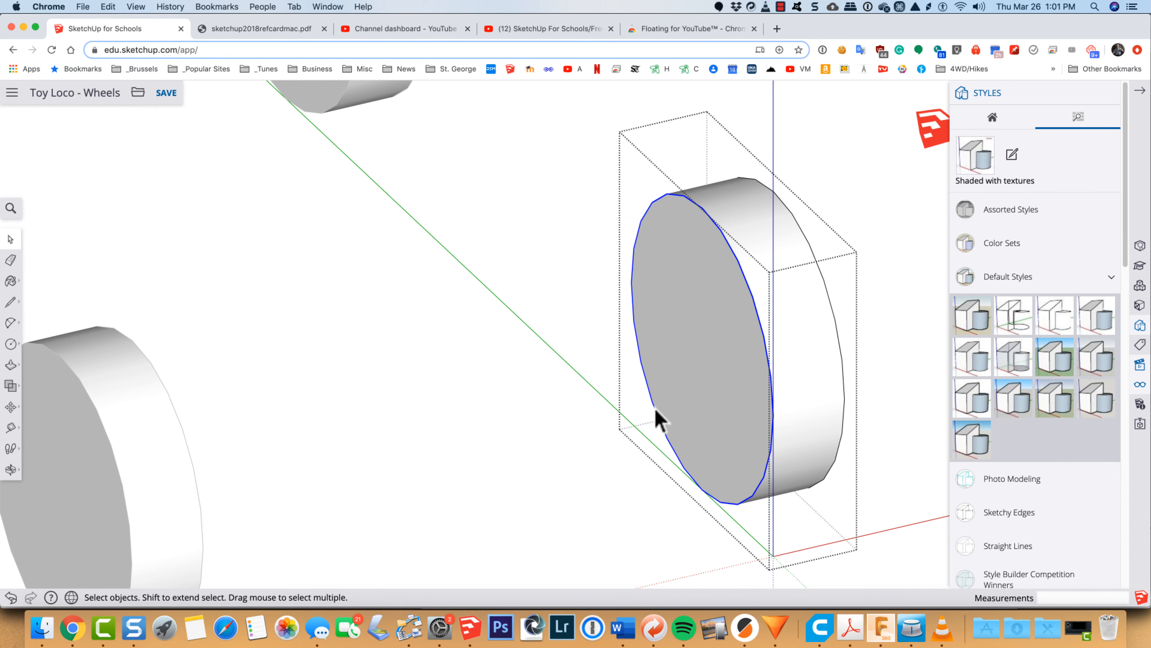
{"action": "left_click", "coordinate": [714, 375]}
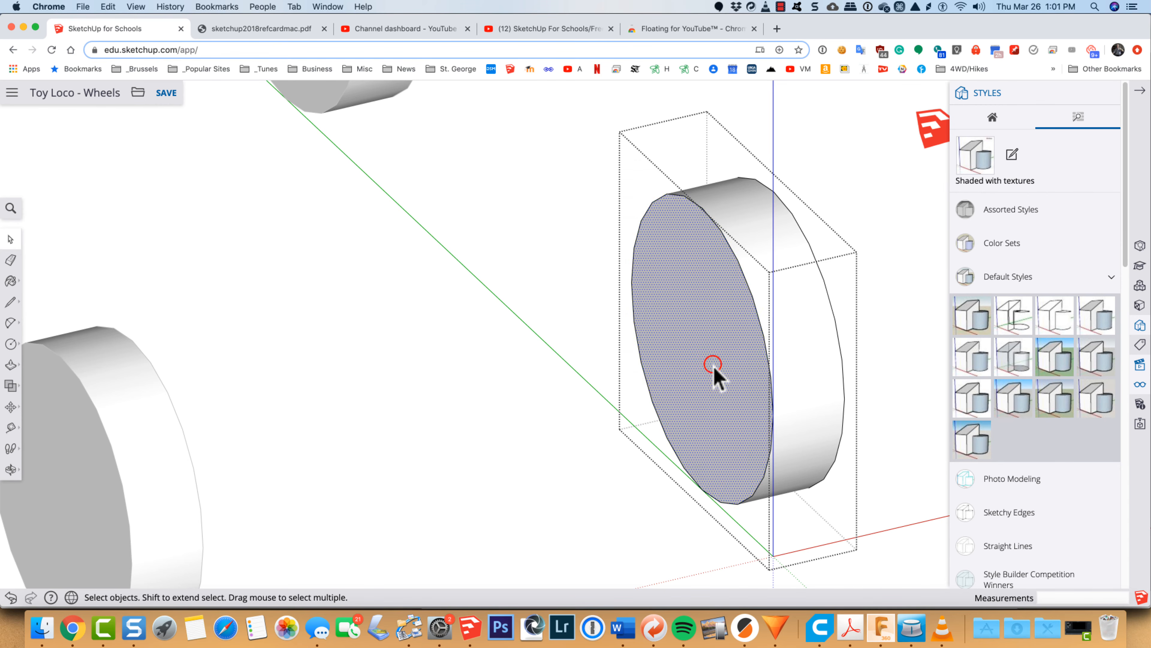
{"action": "left_click", "coordinate": [649, 393]}
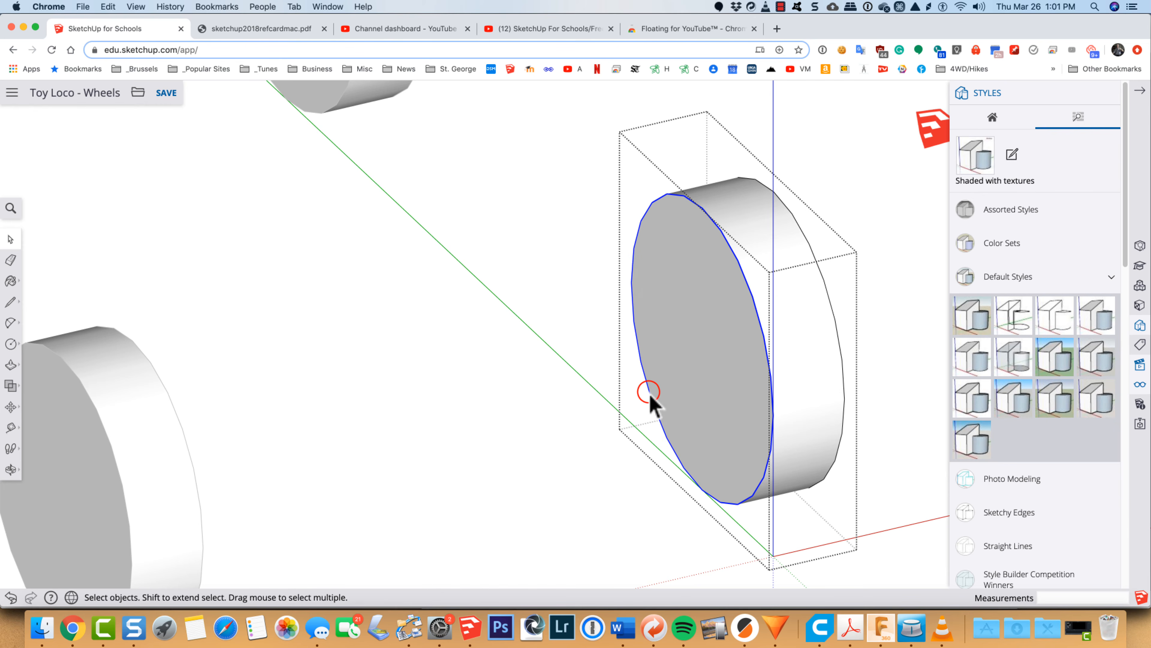
{"action": "right_click", "coordinate": [651, 393]}
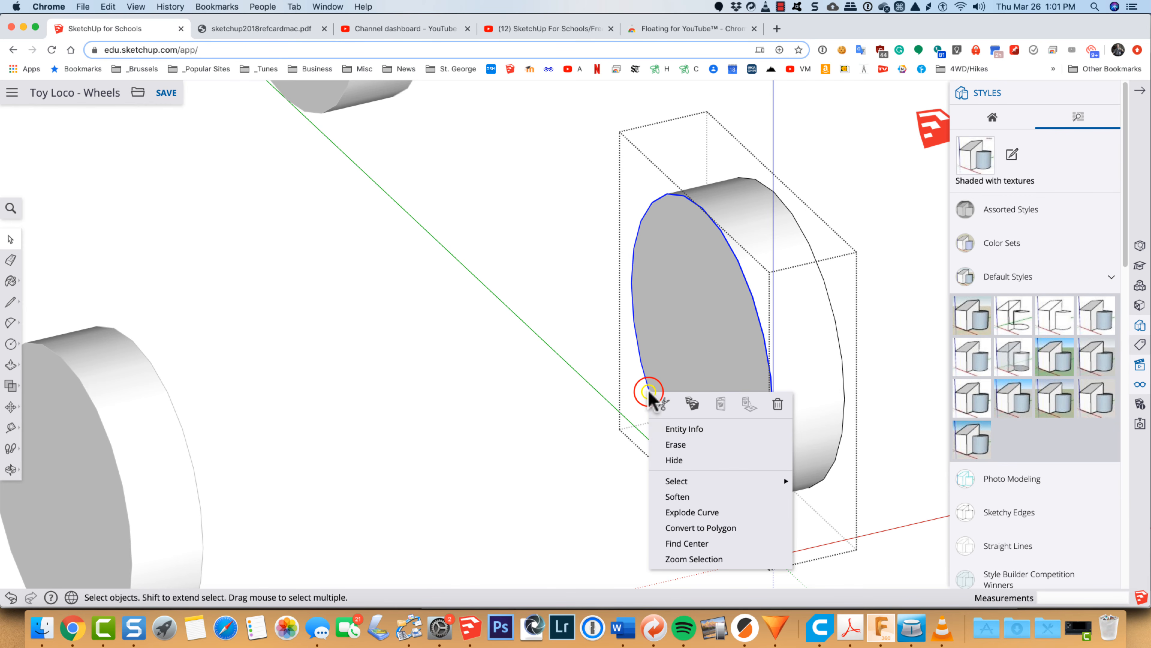
{"action": "left_click", "coordinate": [668, 543]}
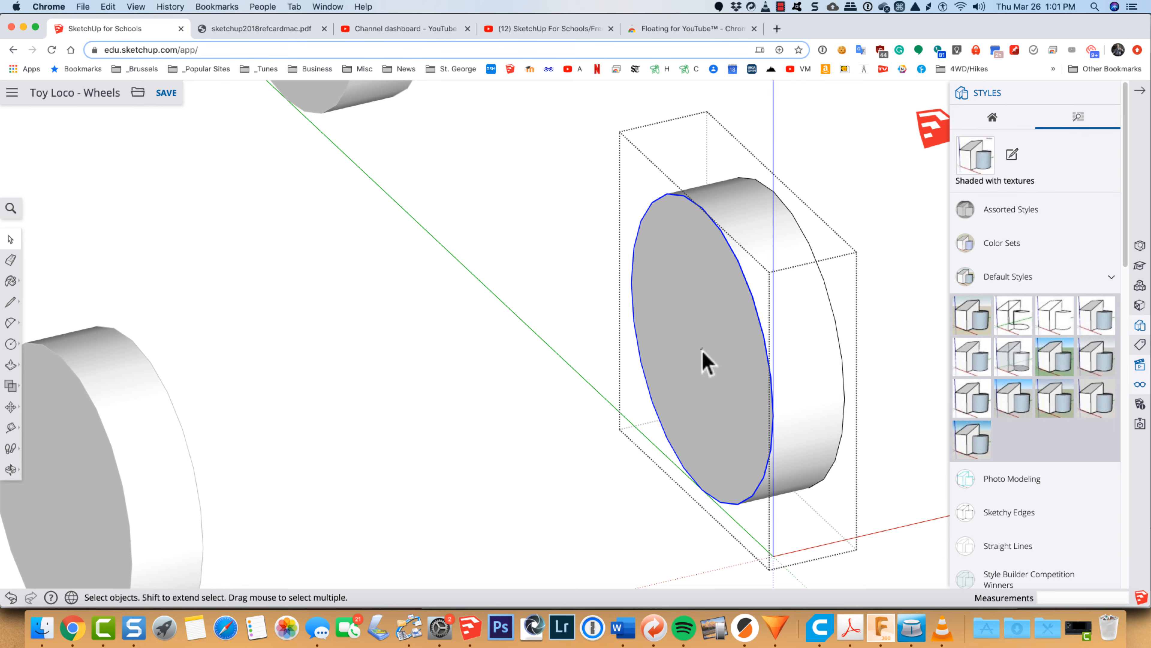
Step: Draw a circle with a radius of about 1/8" around the marked centre of the wheel's inner face, and select the circle's face
{"action": "scroll", "coordinate": [704, 360], "scroll_direction": "up", "scroll_amount": 1}
{"action": "scroll", "coordinate": [702, 351], "scroll_direction": "up", "scroll_amount": 1}
{"action": "scroll", "coordinate": [702, 351], "scroll_direction": "down", "scroll_amount": 2}
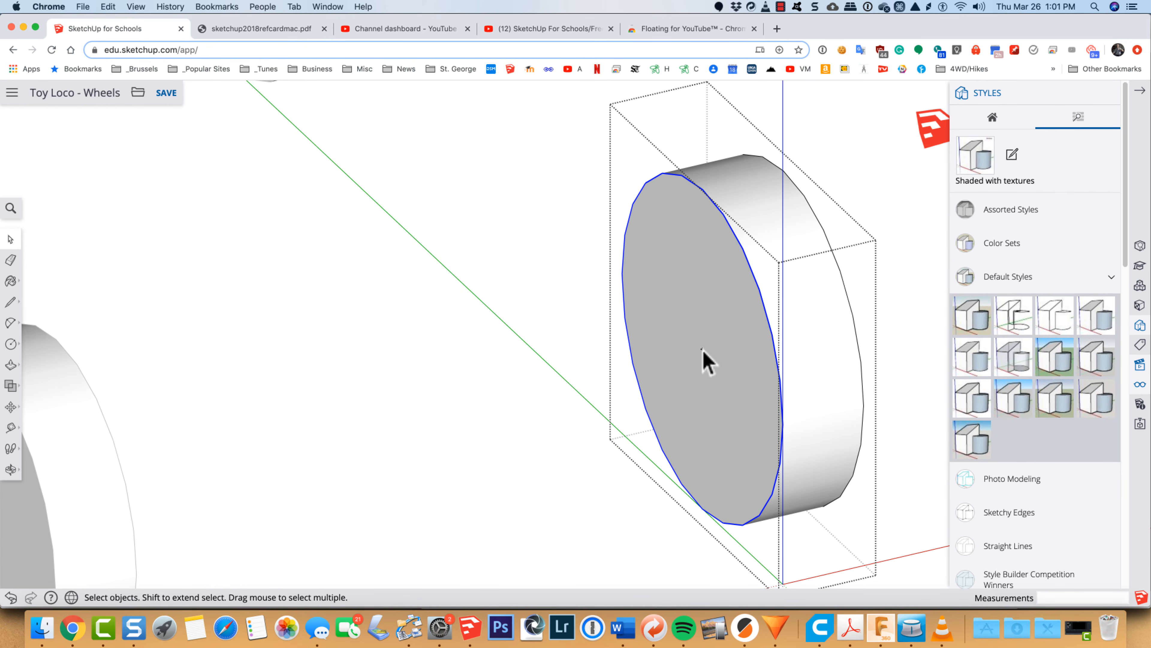
{"action": "key", "text": "c"}
{"action": "left_click", "coordinate": [702, 349]}
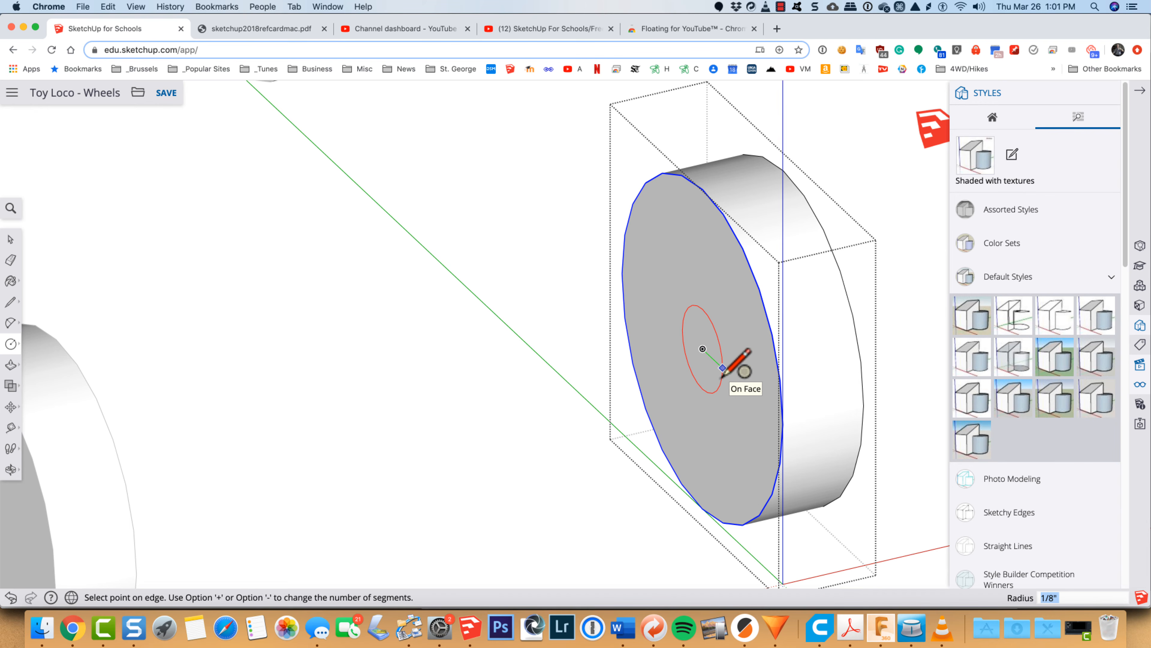
{"action": "left_click", "coordinate": [723, 368]}
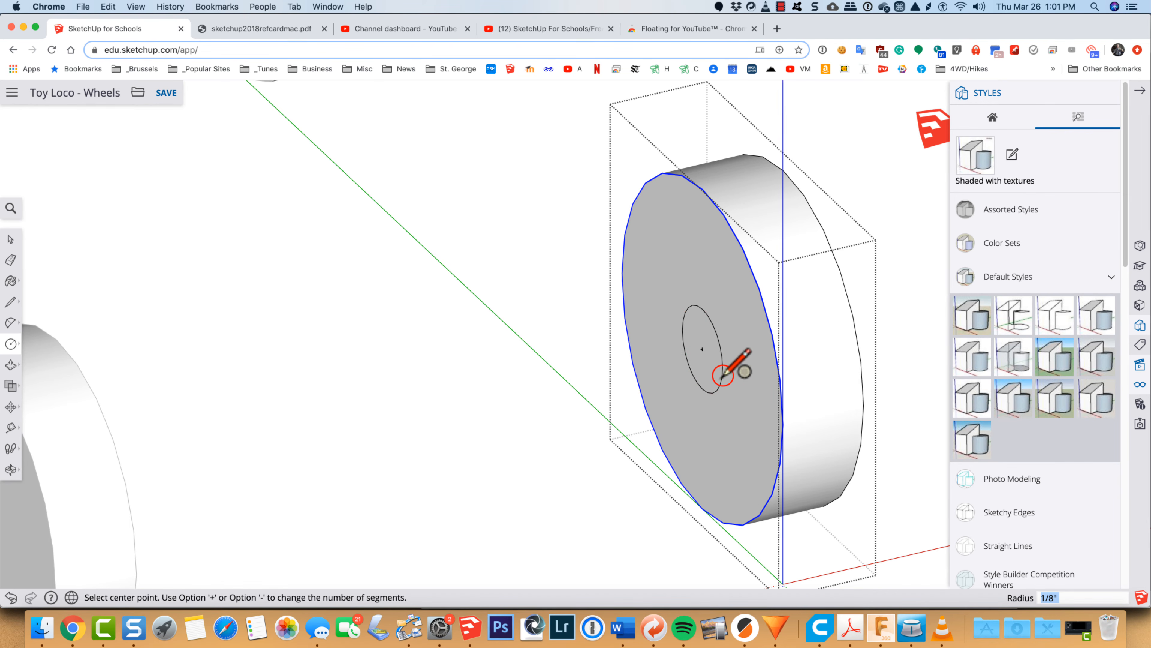
{"action": "key", "text": "space"}
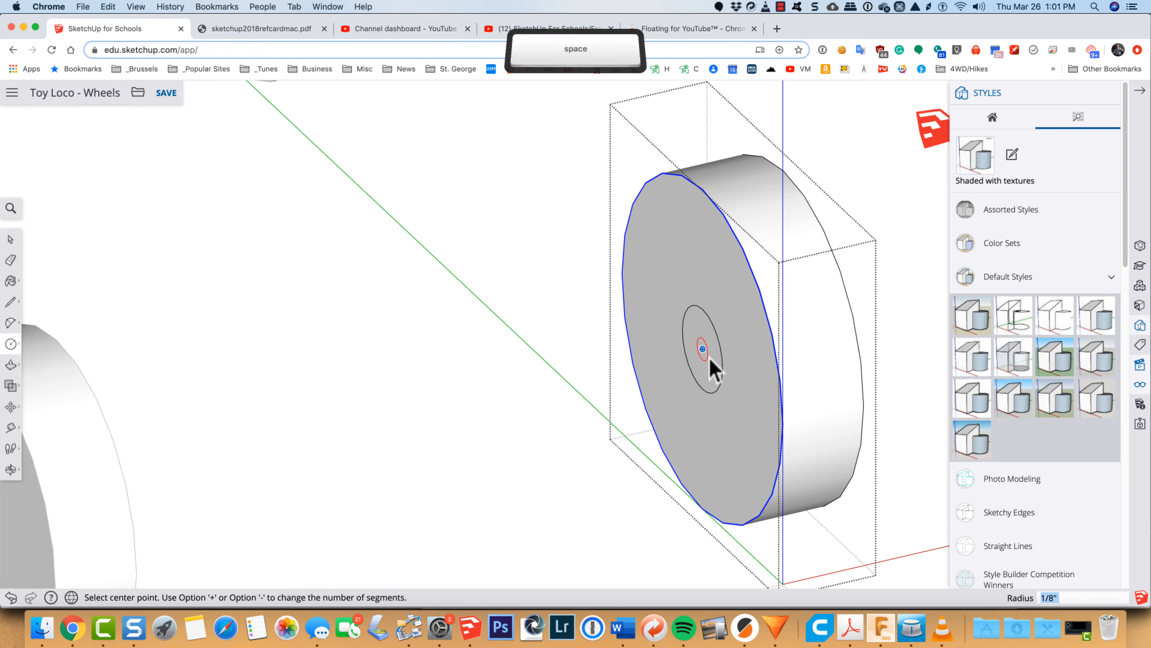
{"action": "left_click", "coordinate": [709, 366]}
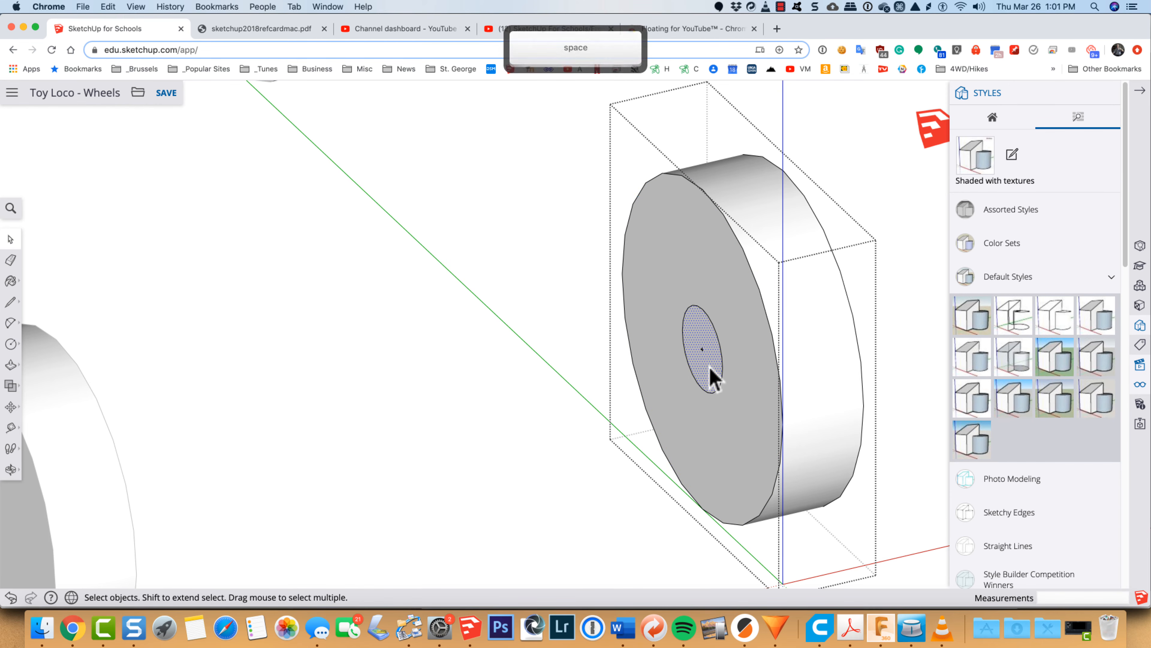
Step: Push/Pull the circle on the wheel's inner face 2 3/16" into the opposite wheel to form the axle
{"action": "key", "text": "p"}
{"action": "left_click_drag", "start_coordinate": [709, 372], "coordinate": [211, 483]}
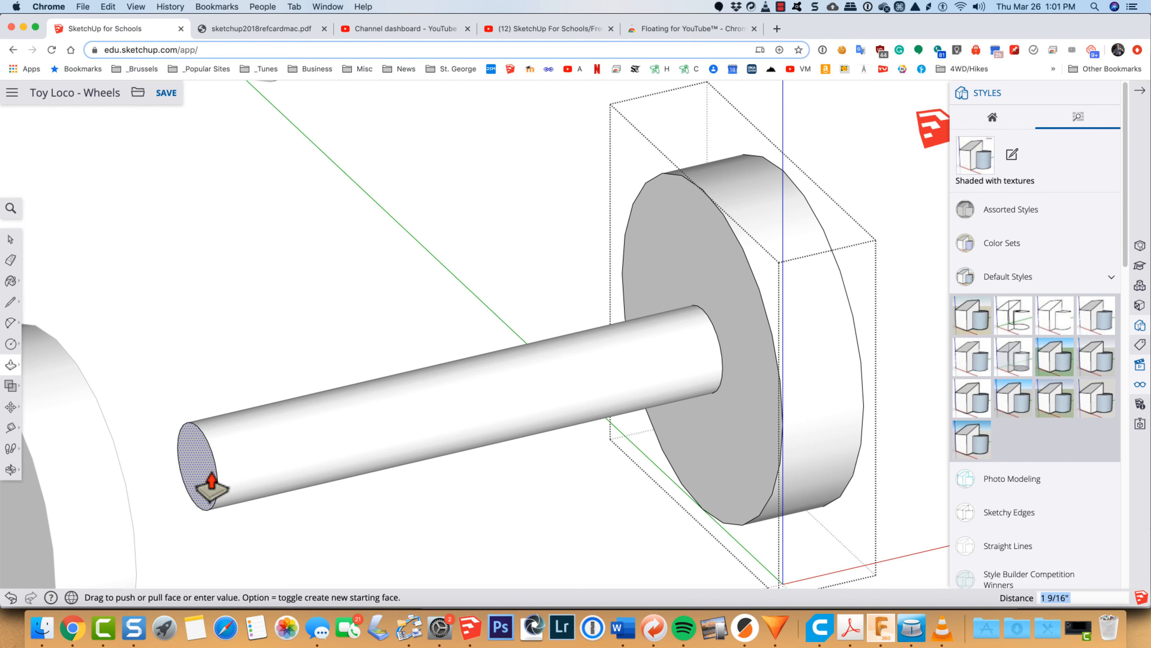
{"action": "scroll", "coordinate": [212, 481], "scroll_direction": "down", "scroll_amount": 5}
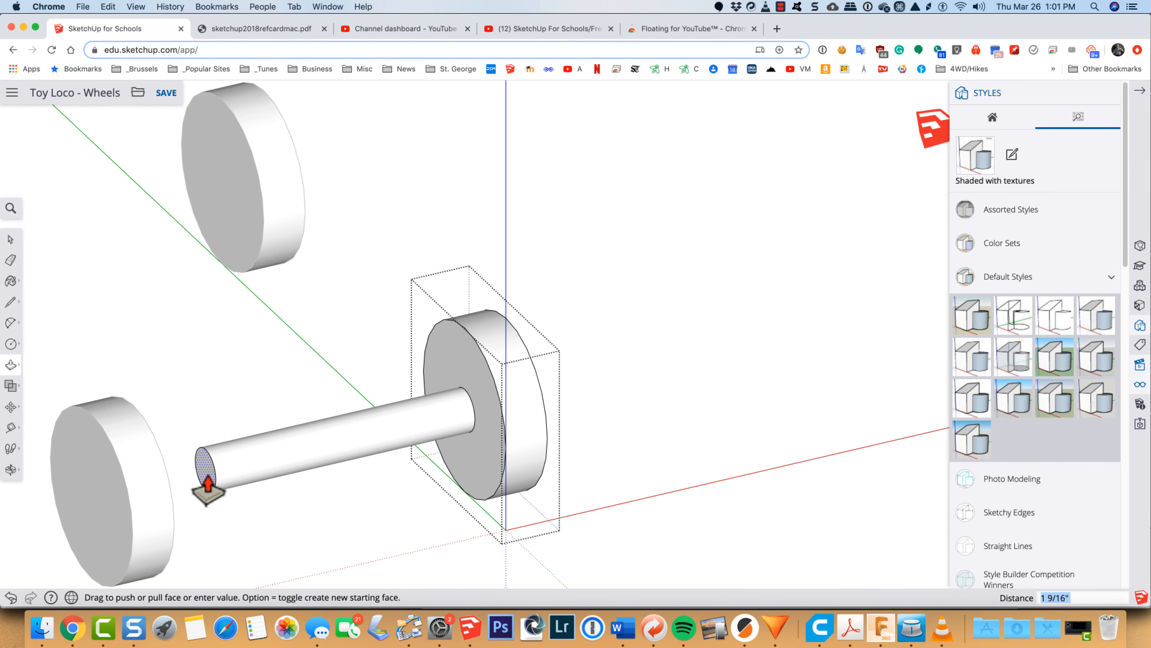
{"action": "left_click_drag", "start_coordinate": [208, 488], "coordinate": [124, 535]}
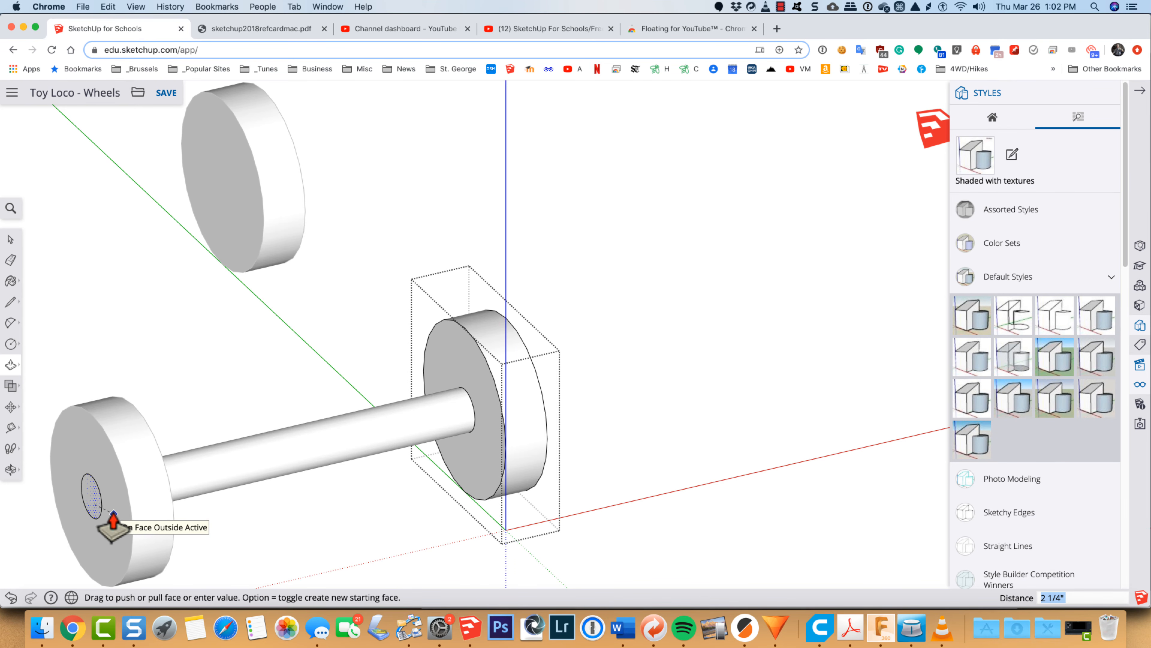
{"action": "type", "text": "2"}
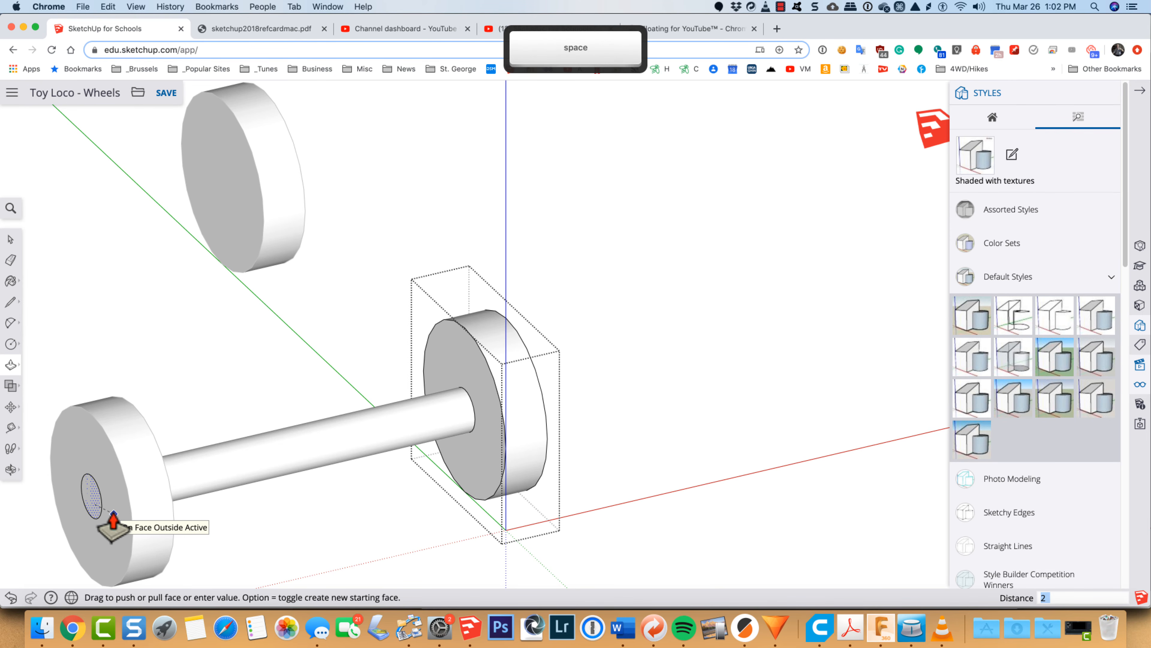
{"action": "type", "text": " 3/16"}
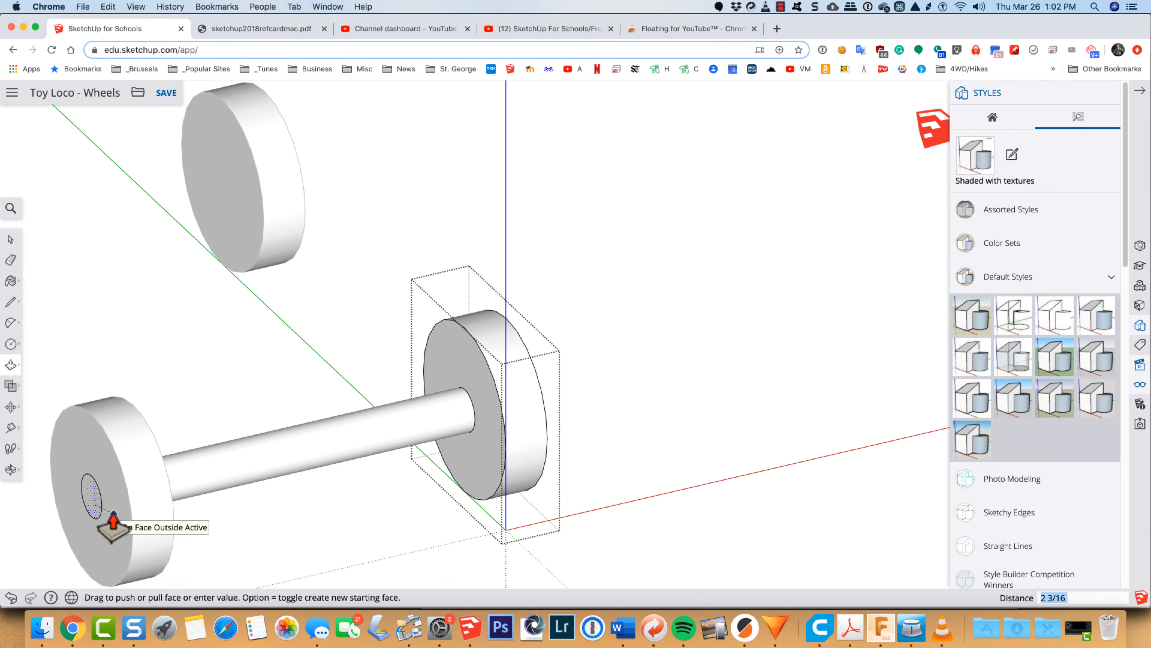
{"action": "key", "text": "Return"}
Step: Turn on X-ray and examine how far the axle's end reaches into the opposite wheel
{"action": "left_click", "coordinate": [10, 209]}
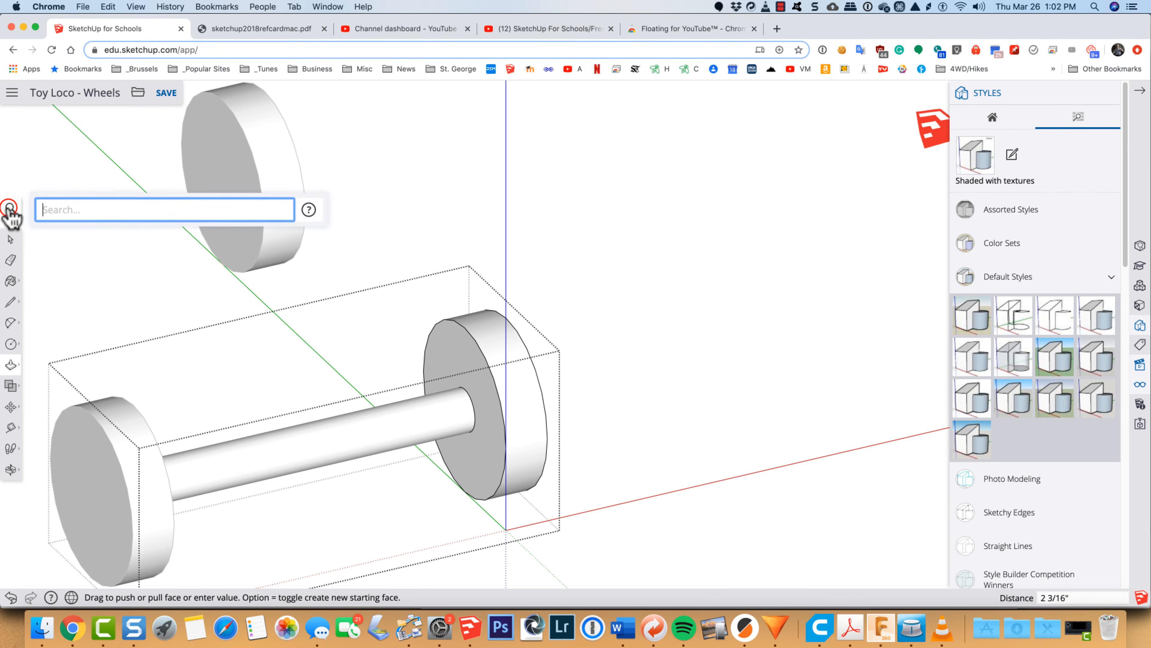
{"action": "type", "text": "x"}
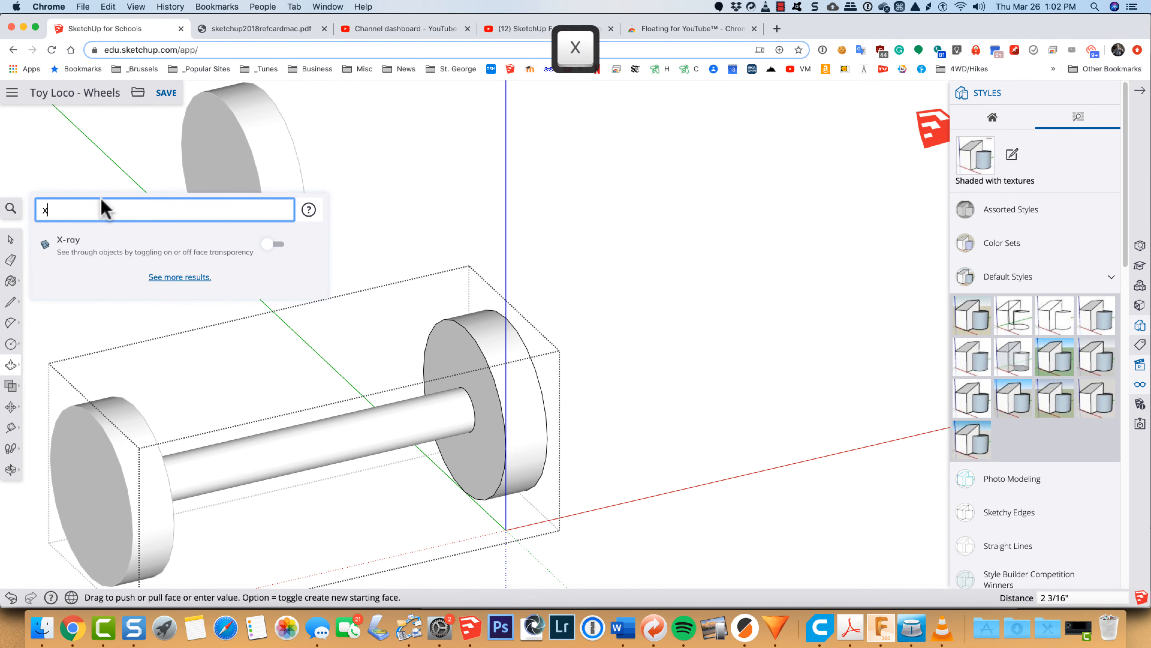
{"action": "left_click", "coordinate": [280, 246]}
{"action": "scroll", "coordinate": [95, 542], "scroll_direction": "up", "scroll_amount": 3}
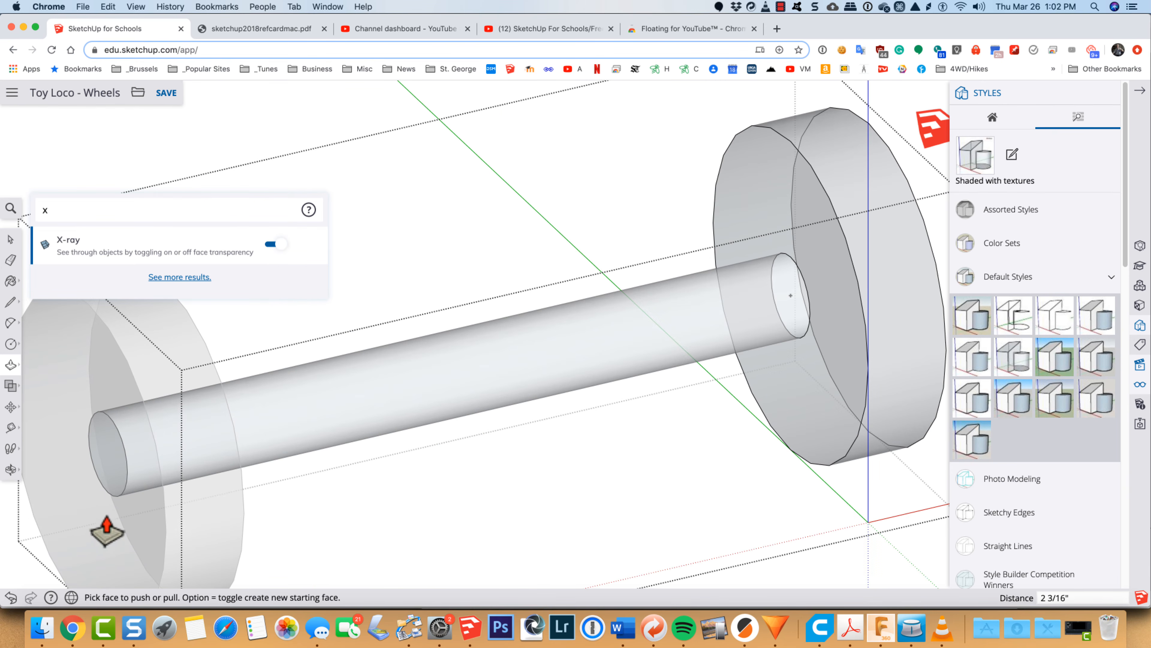
{"action": "key", "text": "o"}
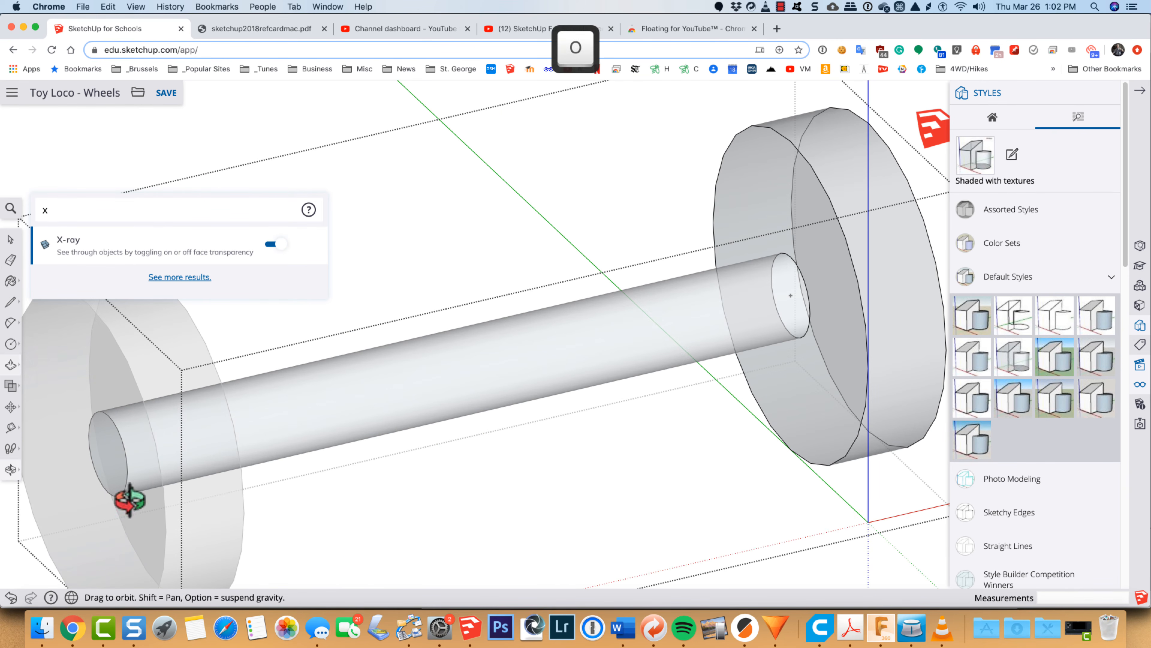
{"action": "left_click_drag", "start_coordinate": [285, 510], "coordinate": [326, 444]}
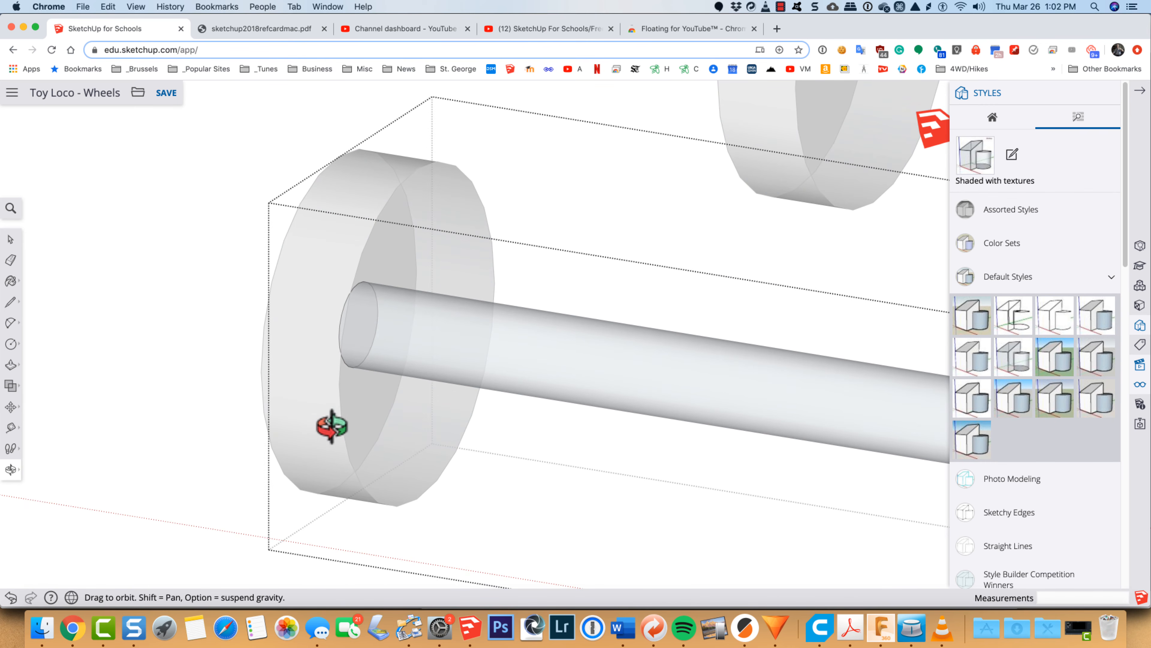
{"action": "scroll", "coordinate": [276, 391], "scroll_direction": "down", "scroll_amount": 5}
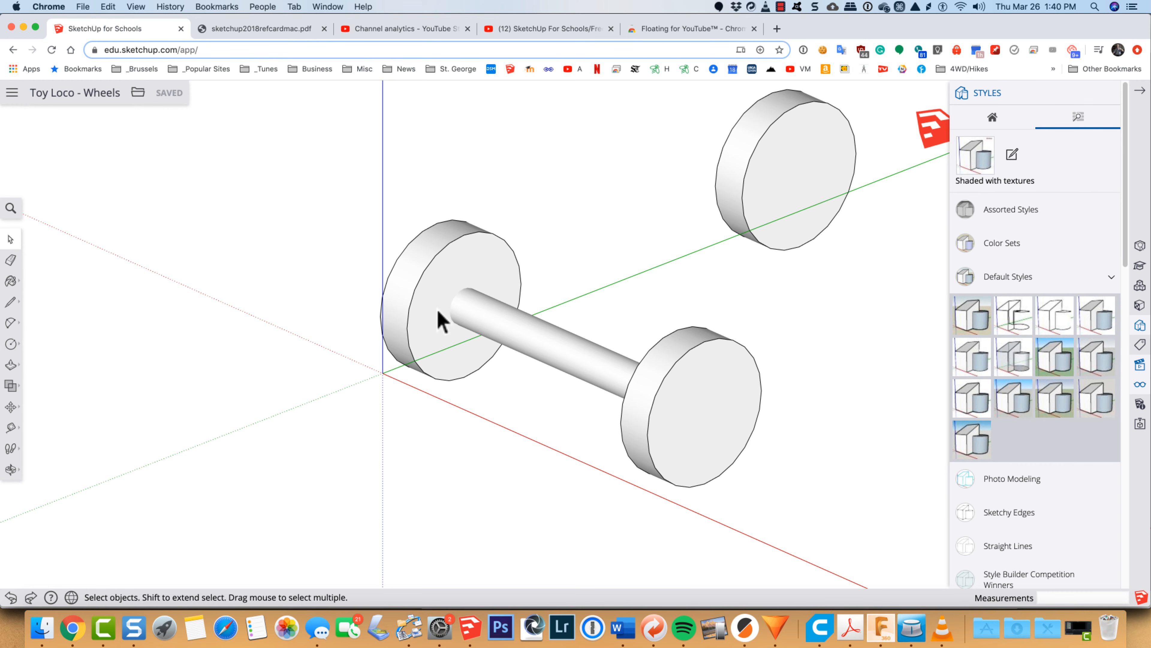
Step: Move the wheel group with the axle 5" along the red axis, away from its opposite wheel
{"action": "left_click", "coordinate": [542, 344]}
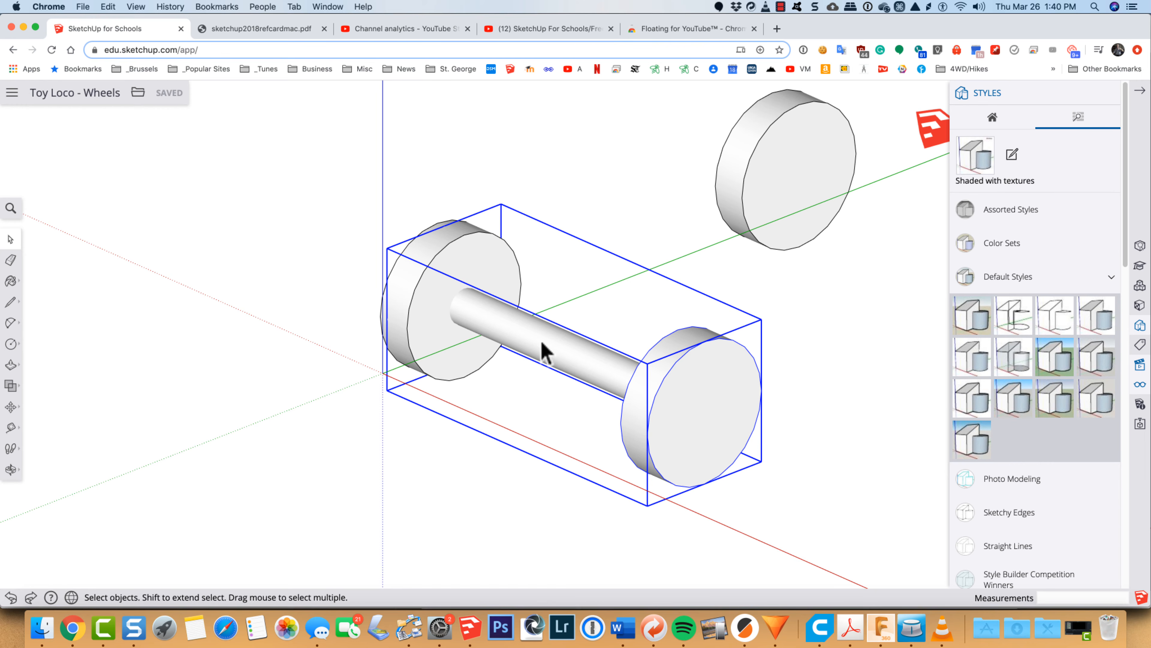
{"action": "key", "text": "m"}
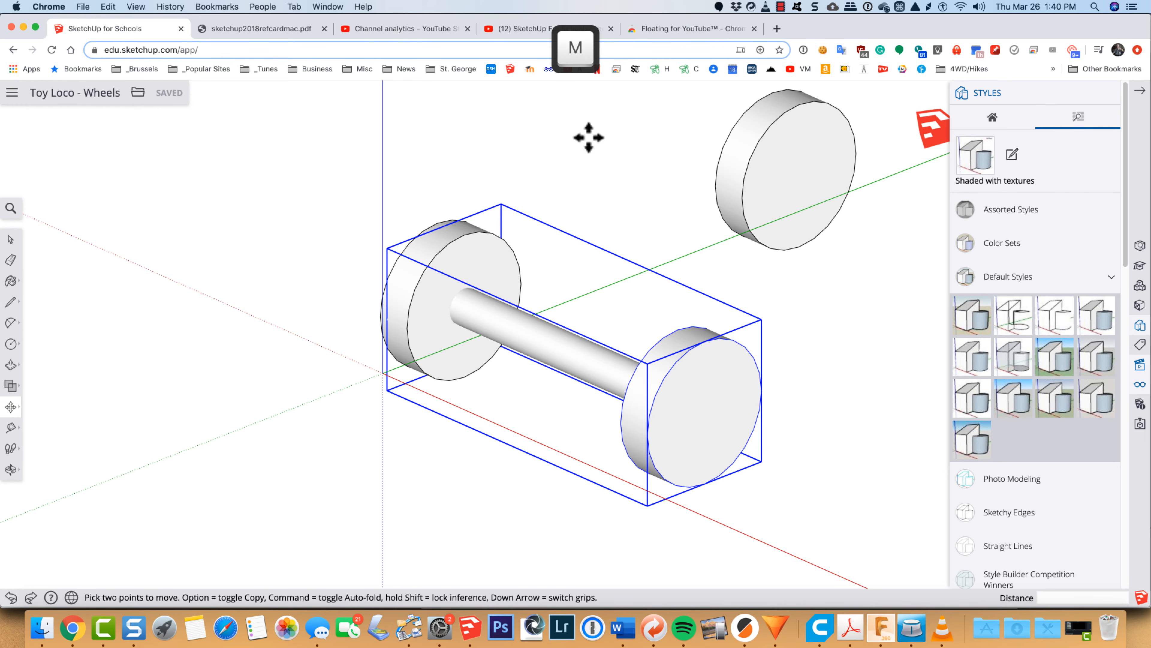
{"action": "left_click", "coordinate": [583, 202]}
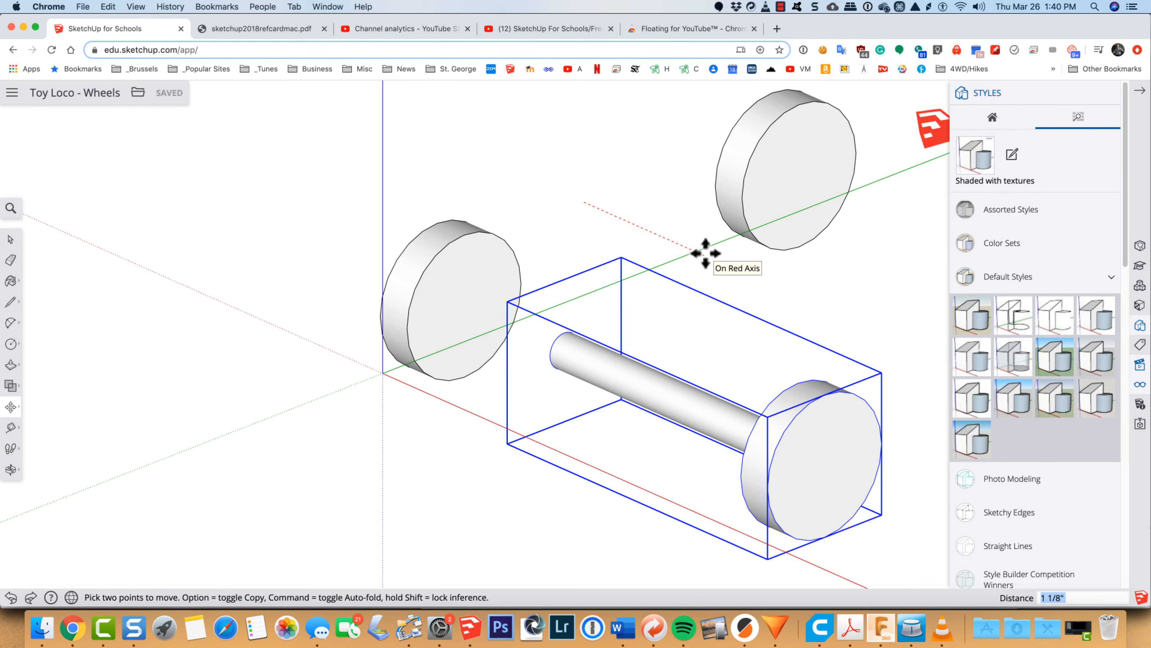
{"action": "type", "text": "5"}
{"action": "key", "text": "Return"}
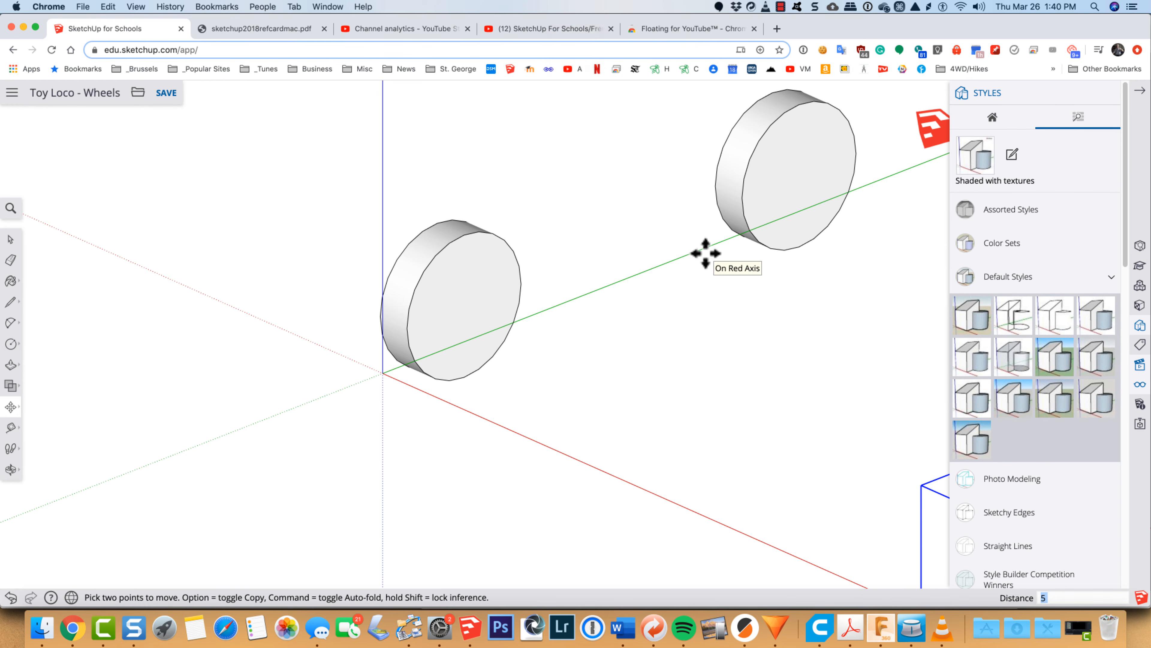
Step: Open the remaining front wheel group for editing and use Find Center on its inner face's circular edge
{"action": "scroll", "coordinate": [453, 323], "scroll_direction": "up", "scroll_amount": 3}
{"action": "scroll", "coordinate": [453, 322], "scroll_direction": "up", "scroll_amount": 3}
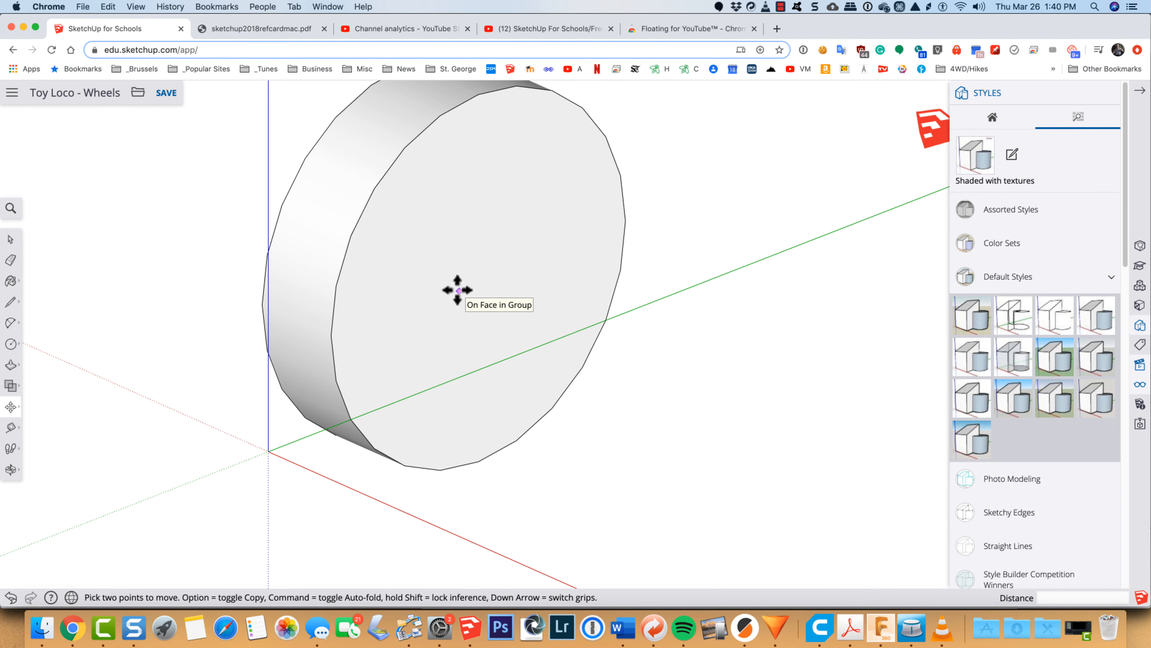
{"action": "key", "text": "space"}
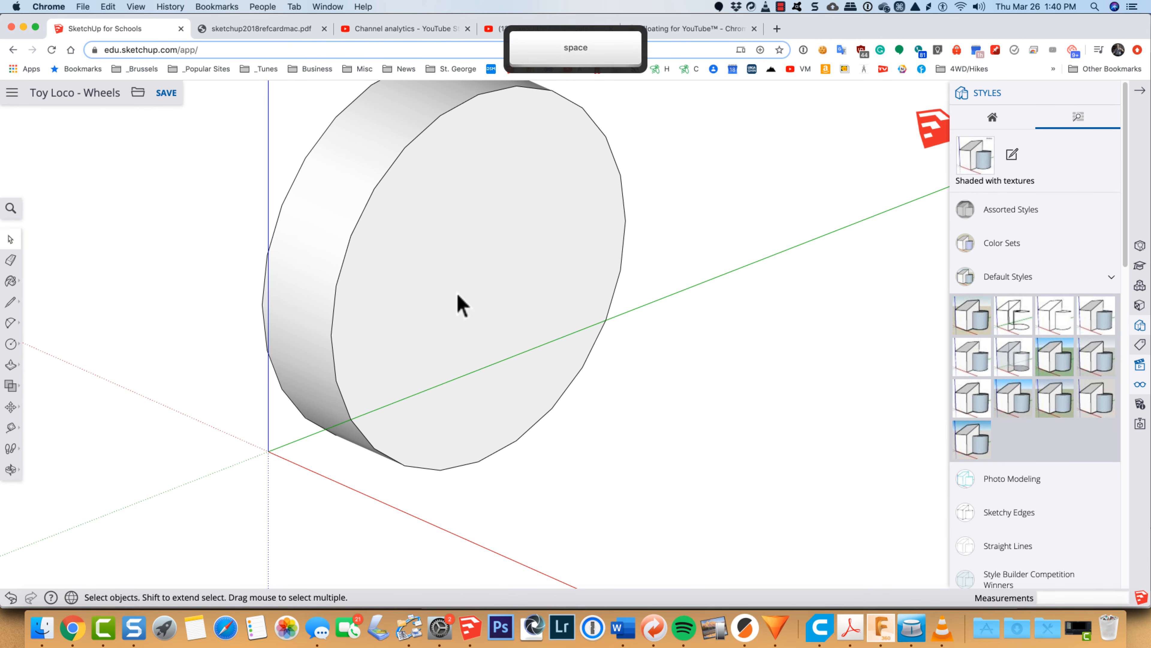
{"action": "left_click", "coordinate": [456, 294]}
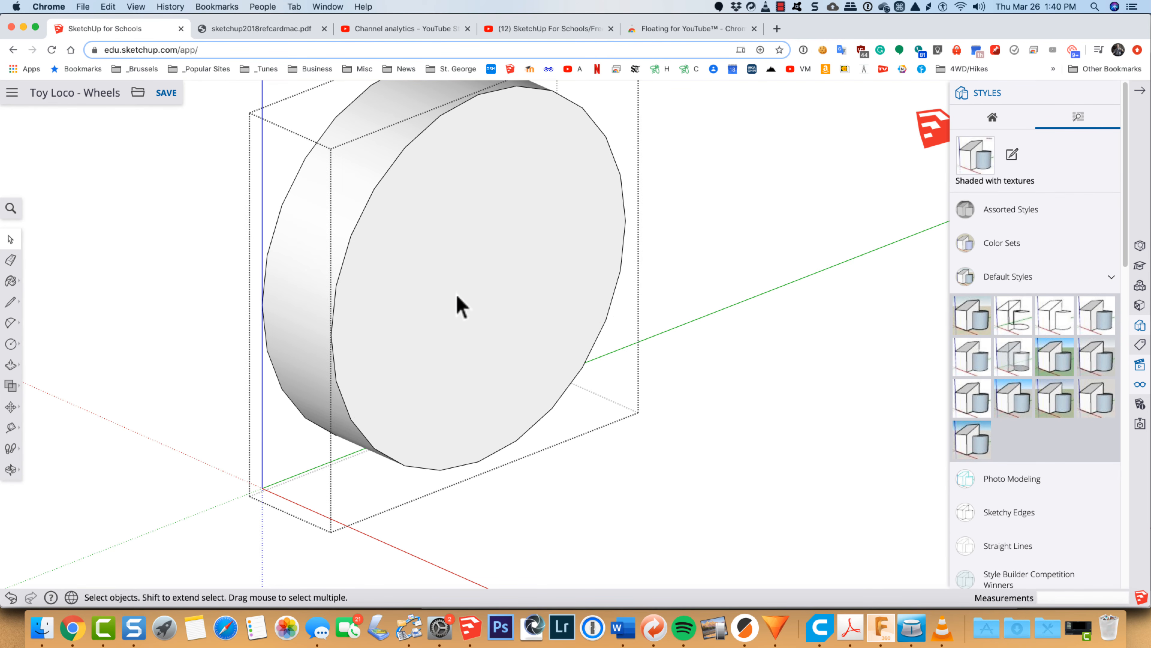
{"action": "left_click", "coordinate": [345, 253]}
{"action": "right_click", "coordinate": [344, 252]}
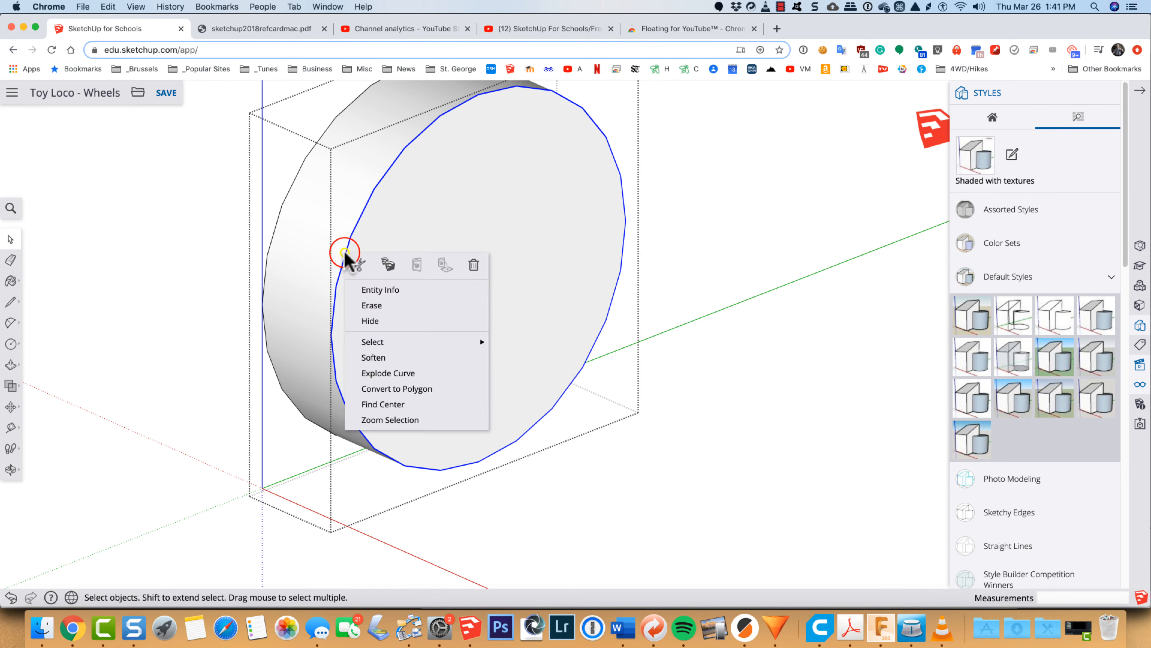
{"action": "left_click", "coordinate": [349, 402]}
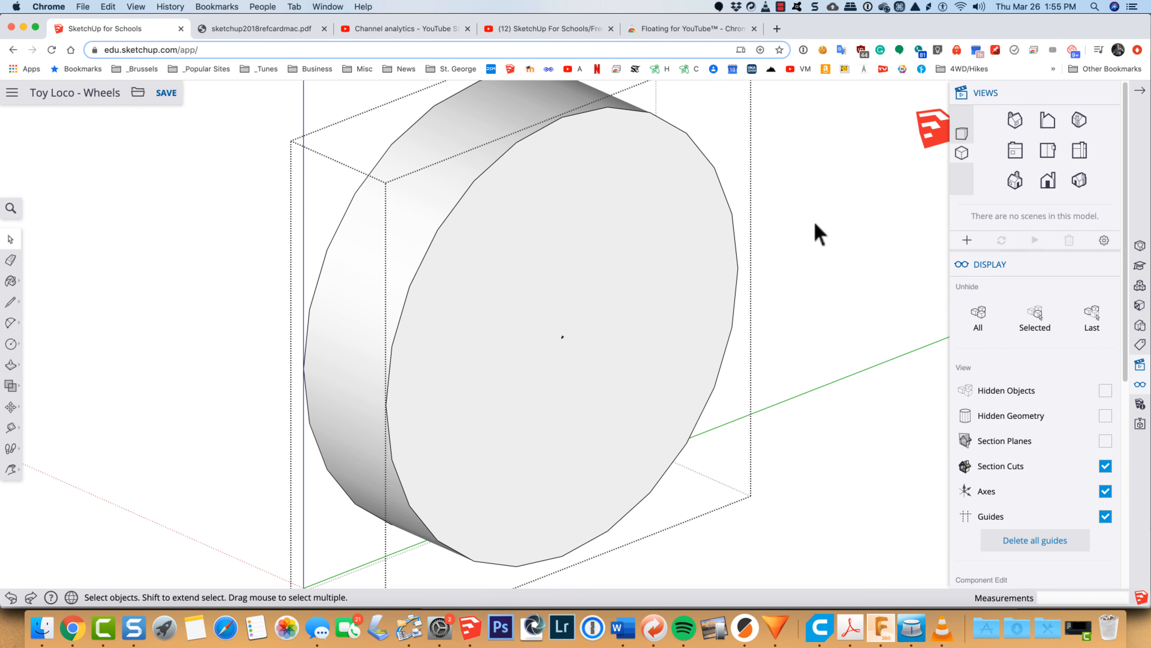
Step: Draw a circle with a radius of about 1/8" around the marked centre of this wheel's inner face
{"action": "key", "text": "c"}
{"action": "left_click", "coordinate": [562, 336]}
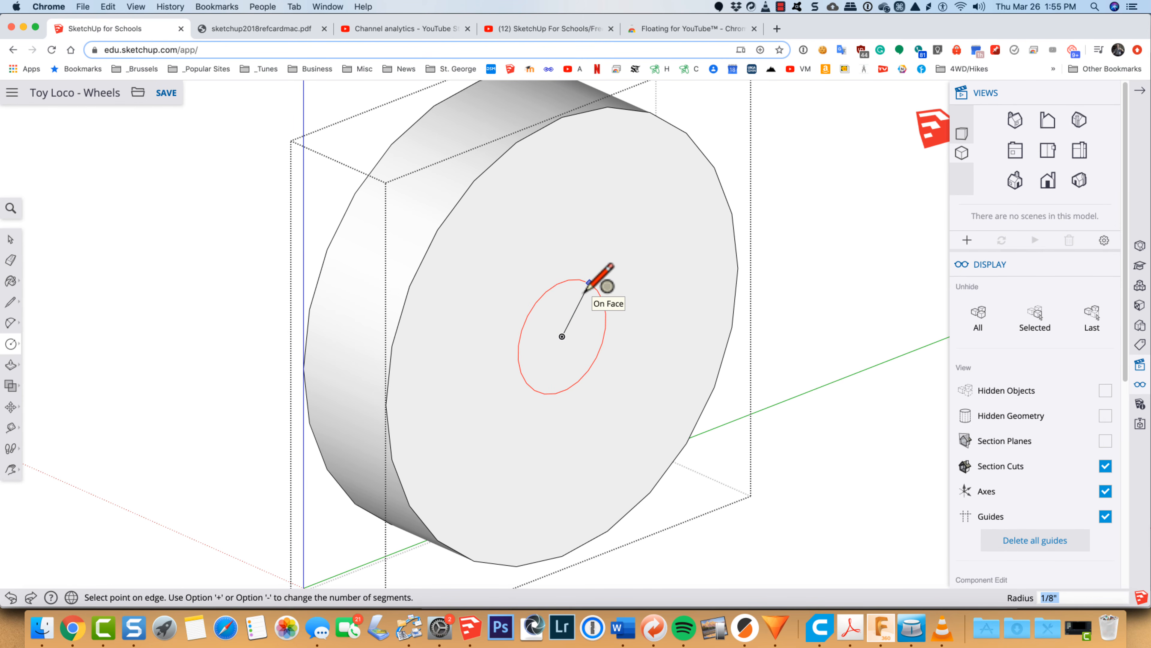
{"action": "left_click", "coordinate": [585, 290]}
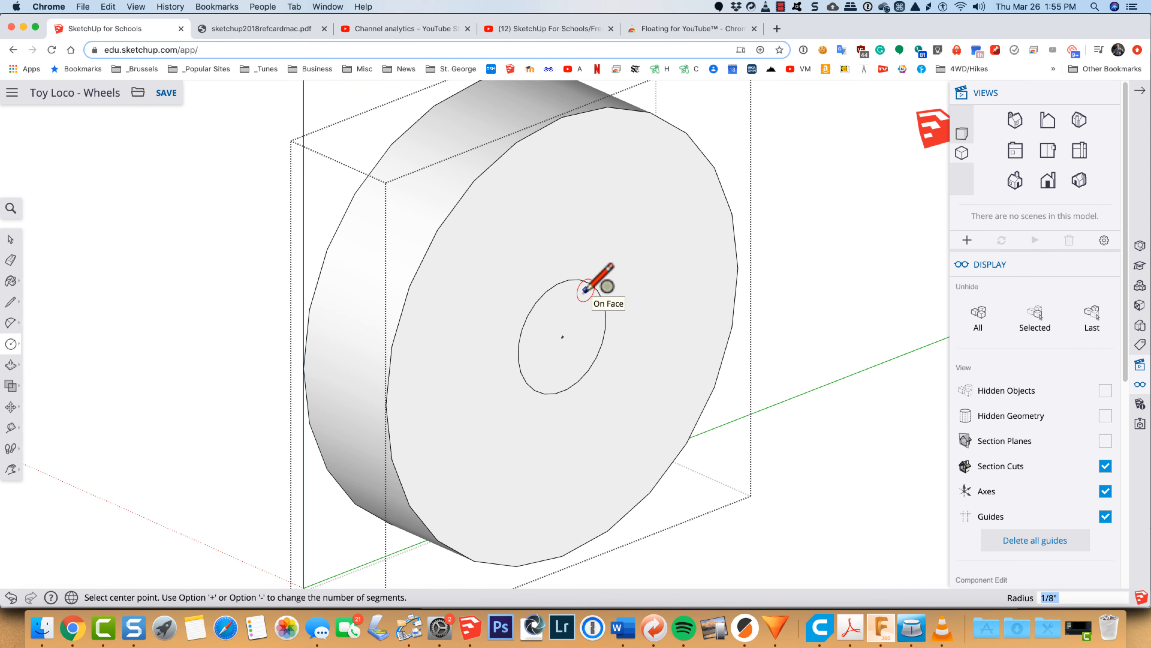
{"action": "scroll", "coordinate": [575, 318], "scroll_direction": "up", "scroll_amount": 5}
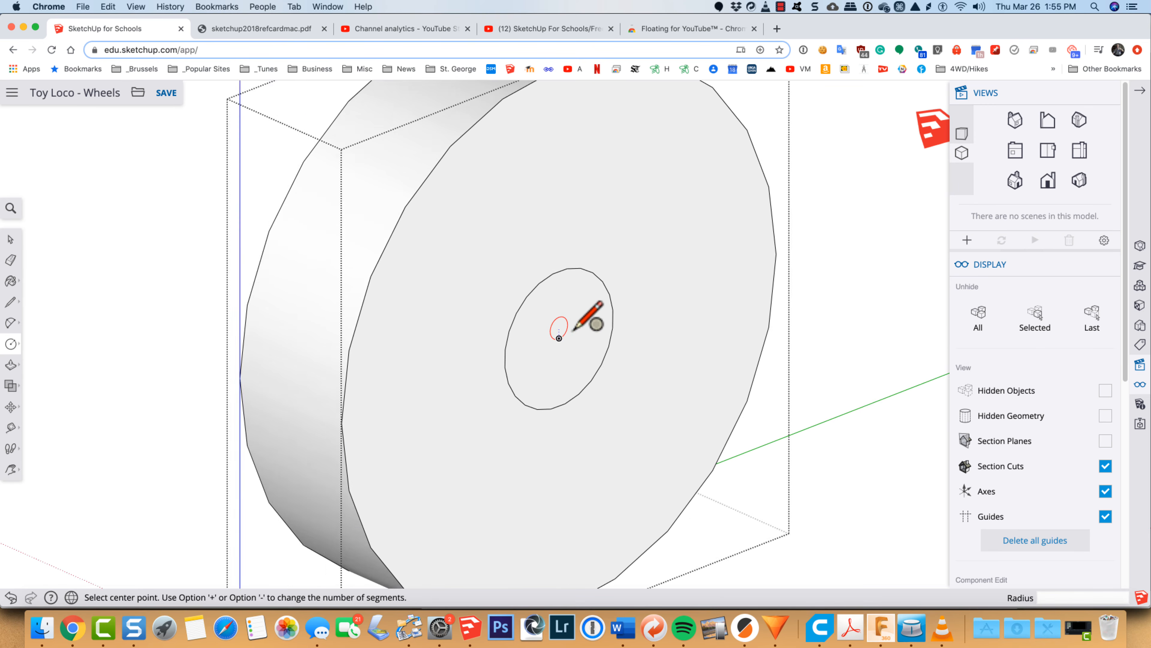
Step: Select the small circle's face and offset its edge very slightly outward for axle clearance
{"action": "key", "text": "space"}
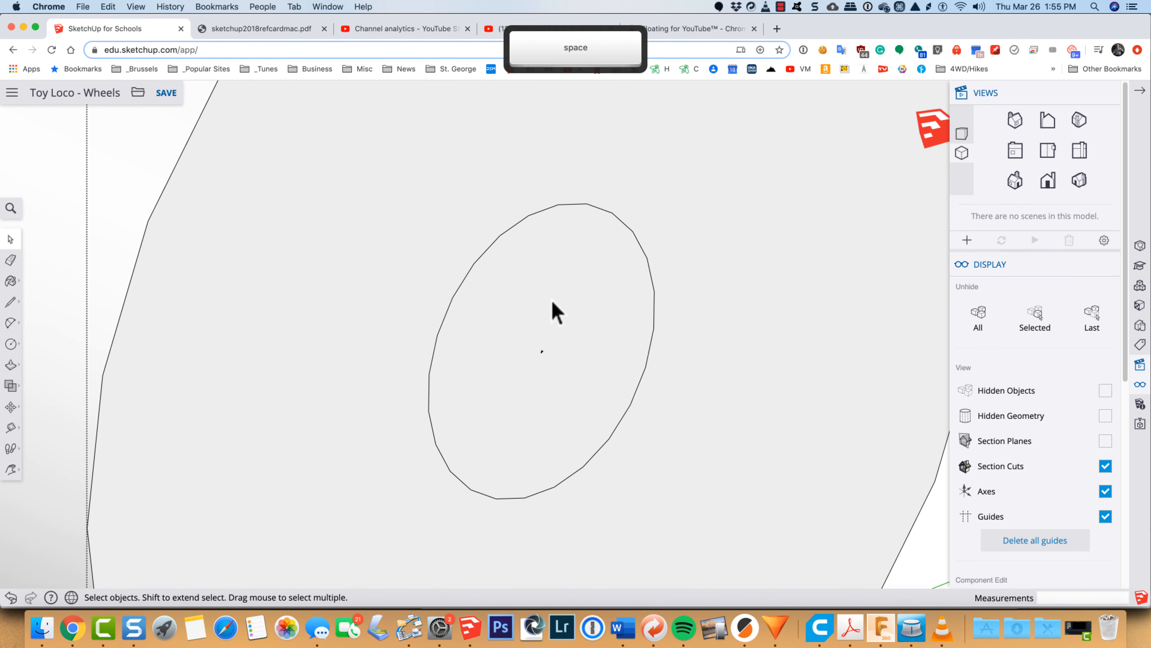
{"action": "left_click", "coordinate": [551, 300]}
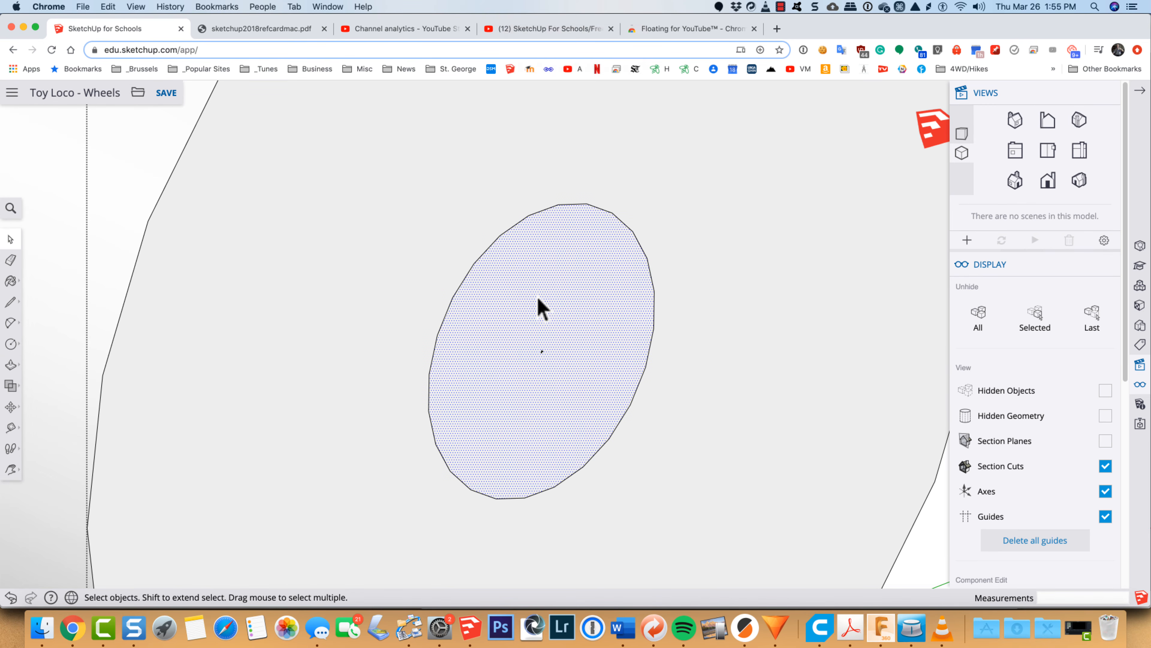
{"action": "key", "text": "f"}
{"action": "left_click", "coordinate": [513, 268]}
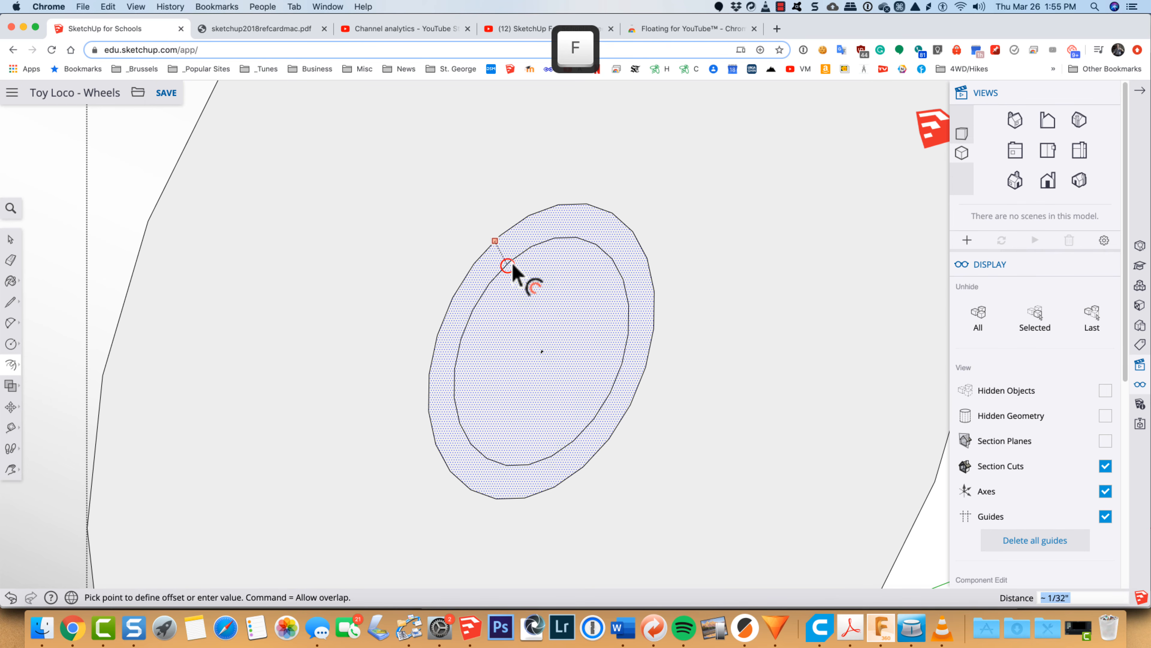
{"action": "scroll", "coordinate": [499, 257], "scroll_direction": "up", "scroll_amount": 5}
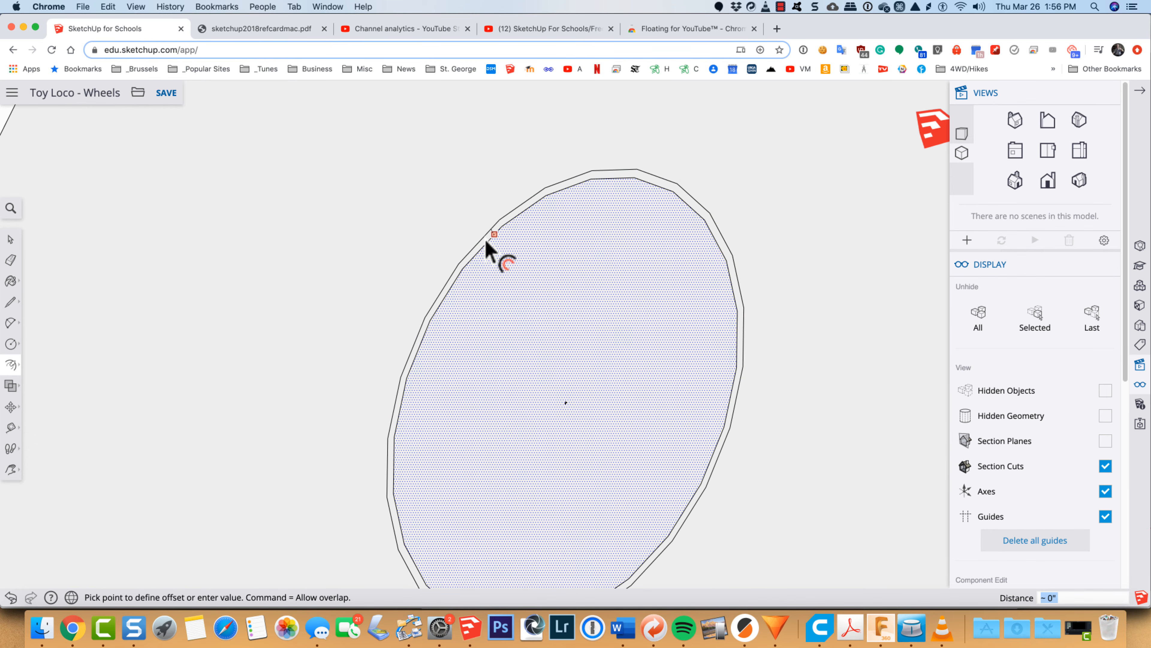
{"action": "key", "text": "Escape"}
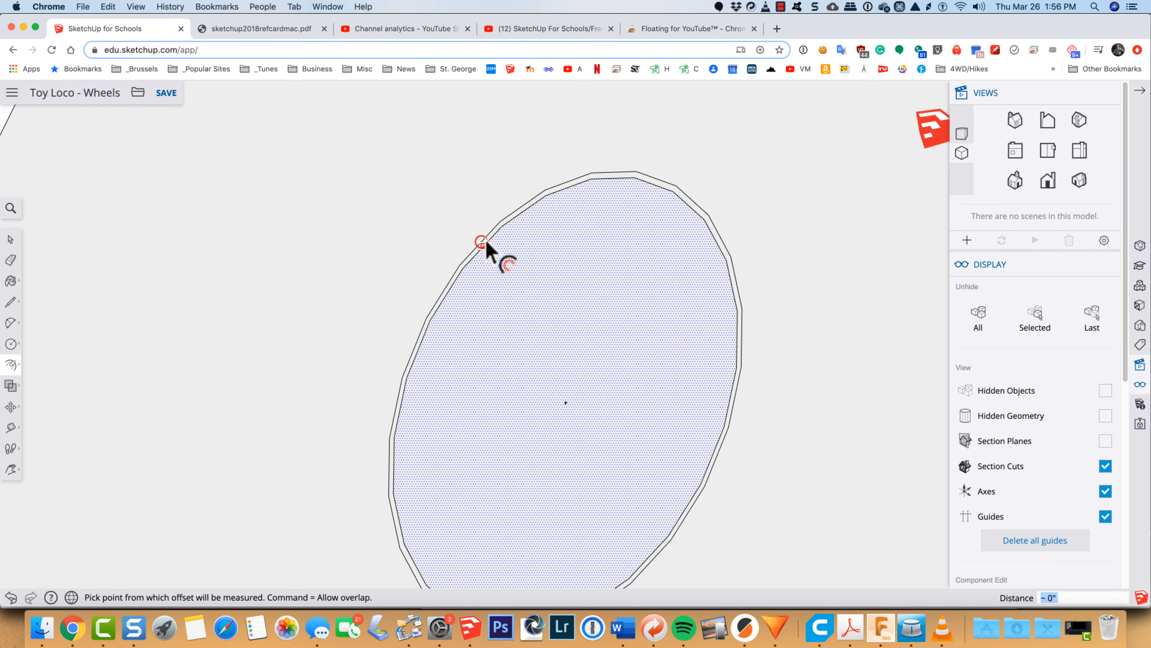
{"action": "scroll", "coordinate": [487, 242], "scroll_direction": "down", "scroll_amount": 6}
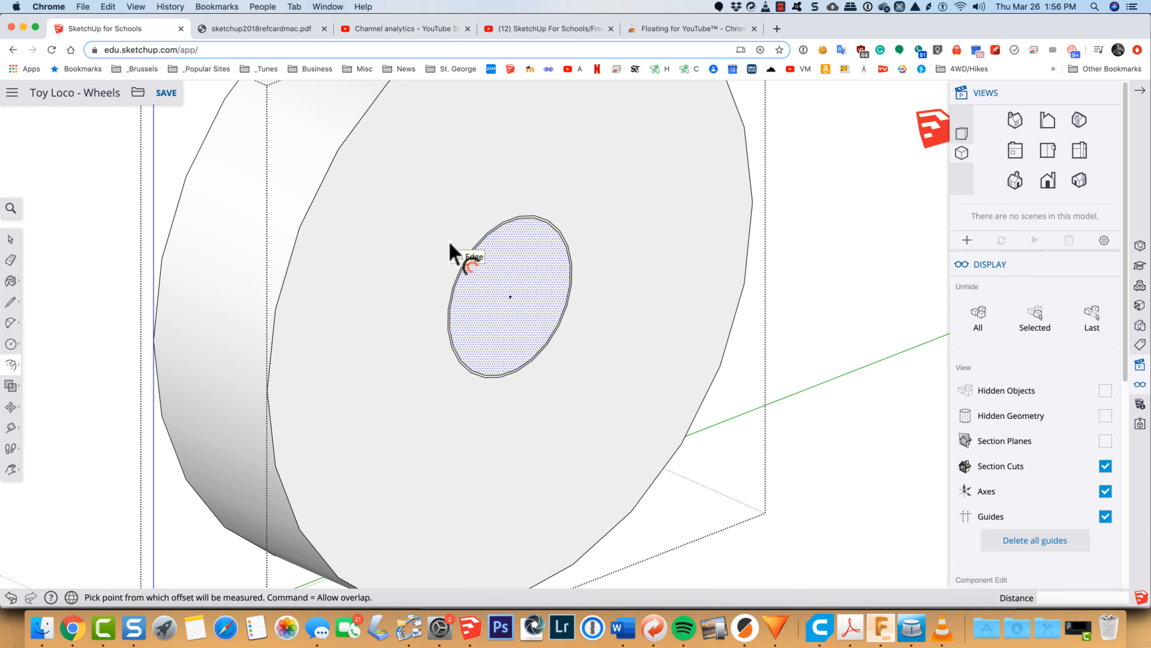
Step: Delete the inner original circle, keeping only the slightly larger offset circle
{"action": "scroll", "coordinate": [453, 250], "scroll_direction": "up", "scroll_amount": 5}
{"action": "key", "text": "space"}
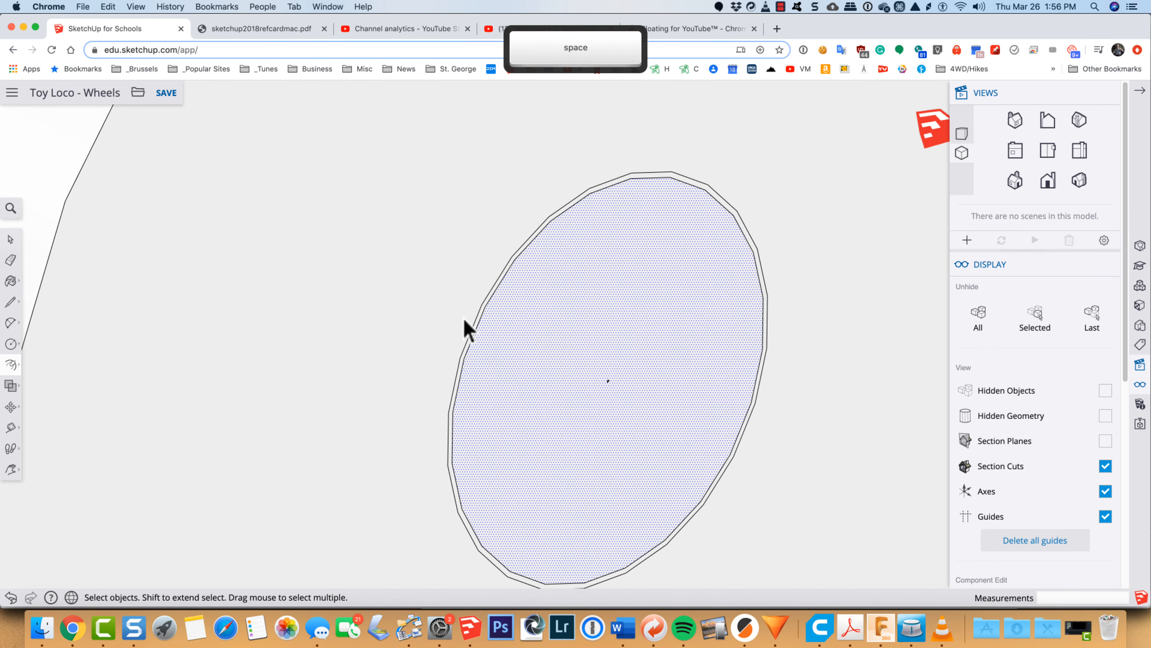
{"action": "left_click", "coordinate": [477, 332]}
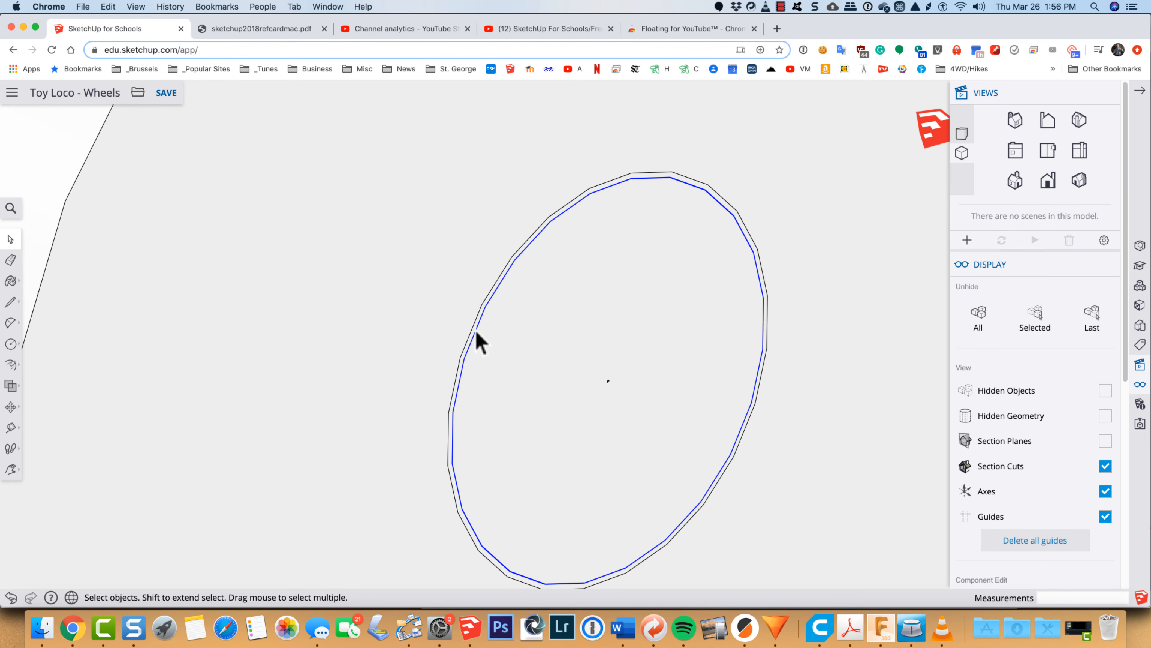
{"action": "key", "text": "Delete"}
{"action": "left_click", "coordinate": [614, 405]}
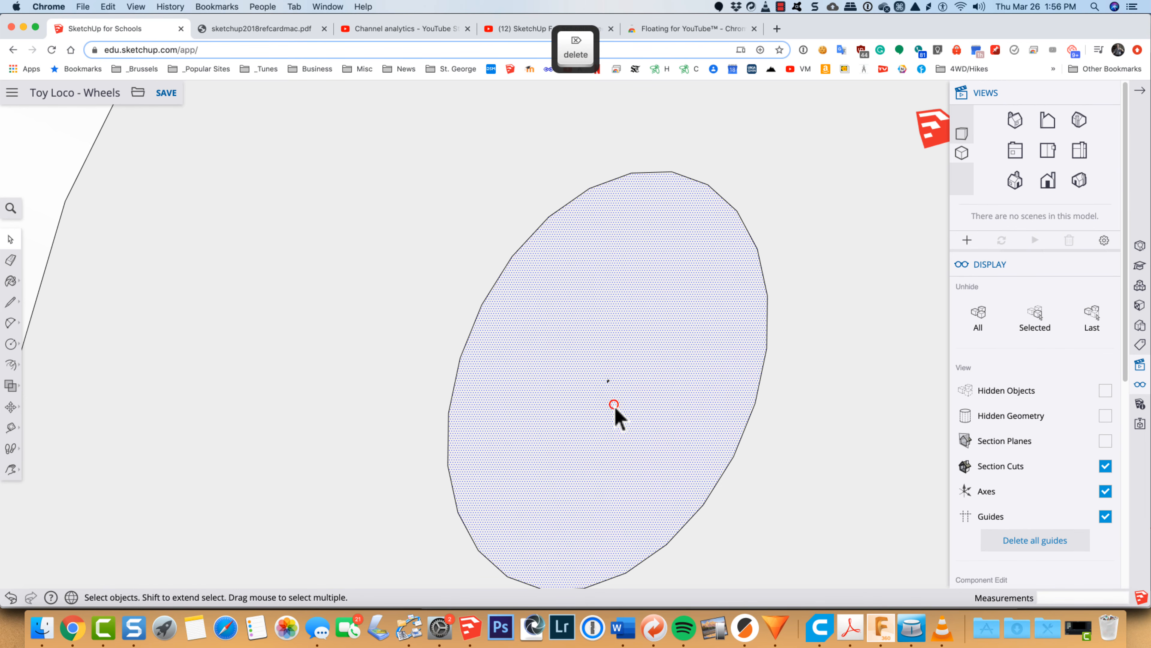
{"action": "scroll", "coordinate": [615, 408], "scroll_direction": "down", "scroll_amount": 5}
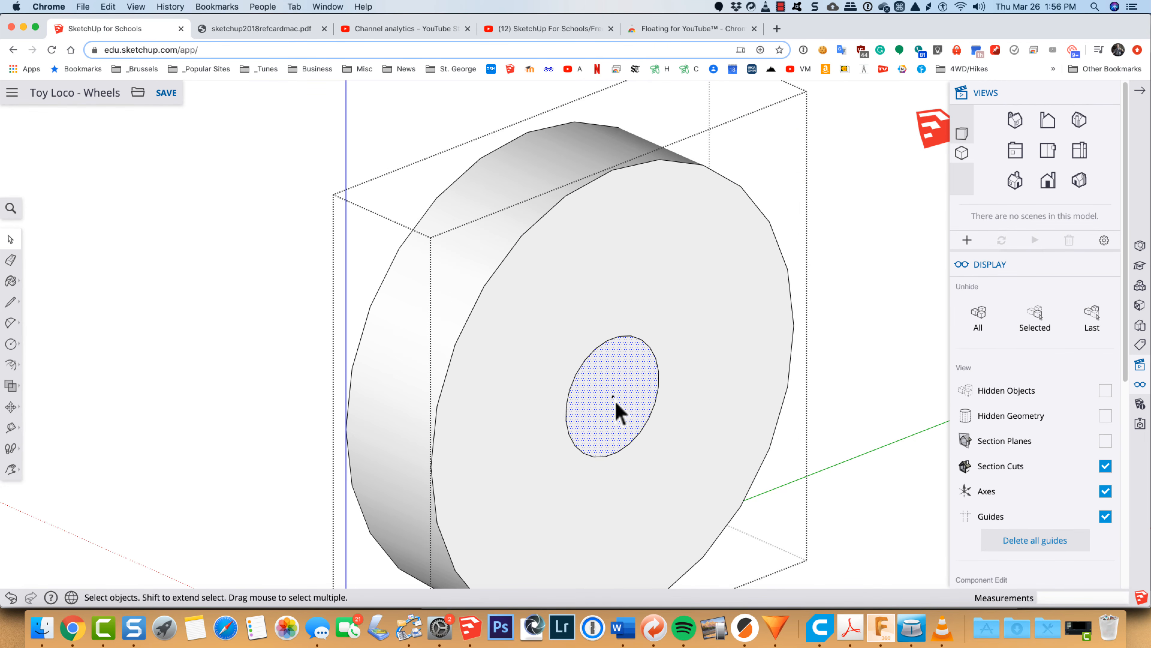
{"action": "key", "text": "p"}
{"action": "left_click", "coordinate": [614, 410]}
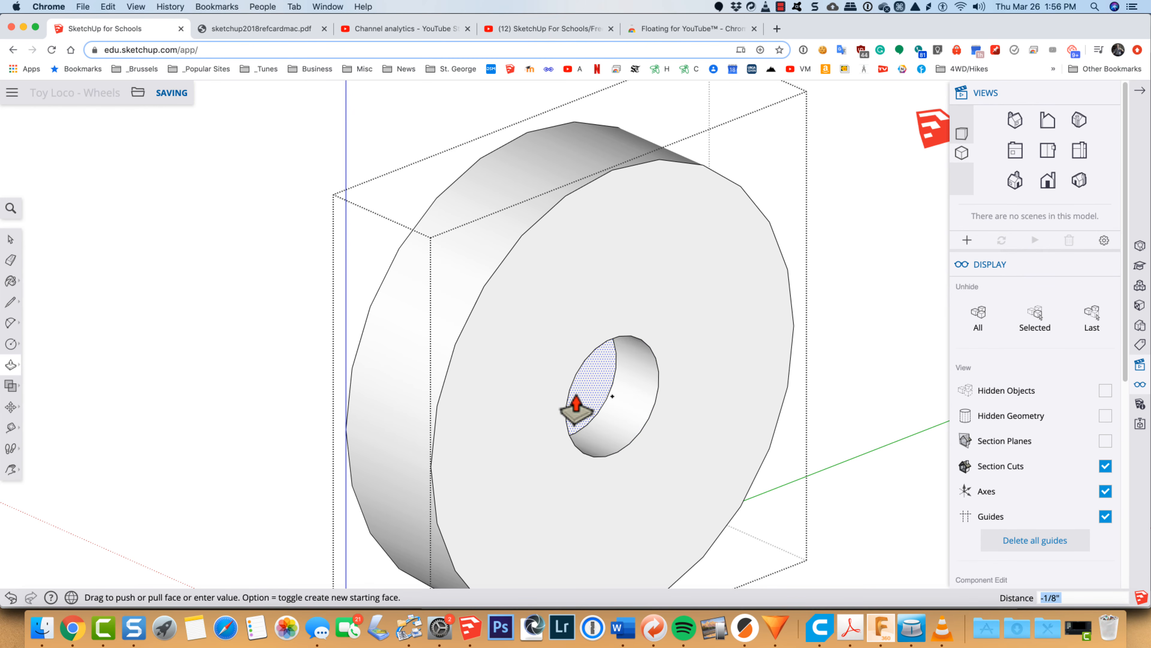
{"action": "key", "text": "Escape"}
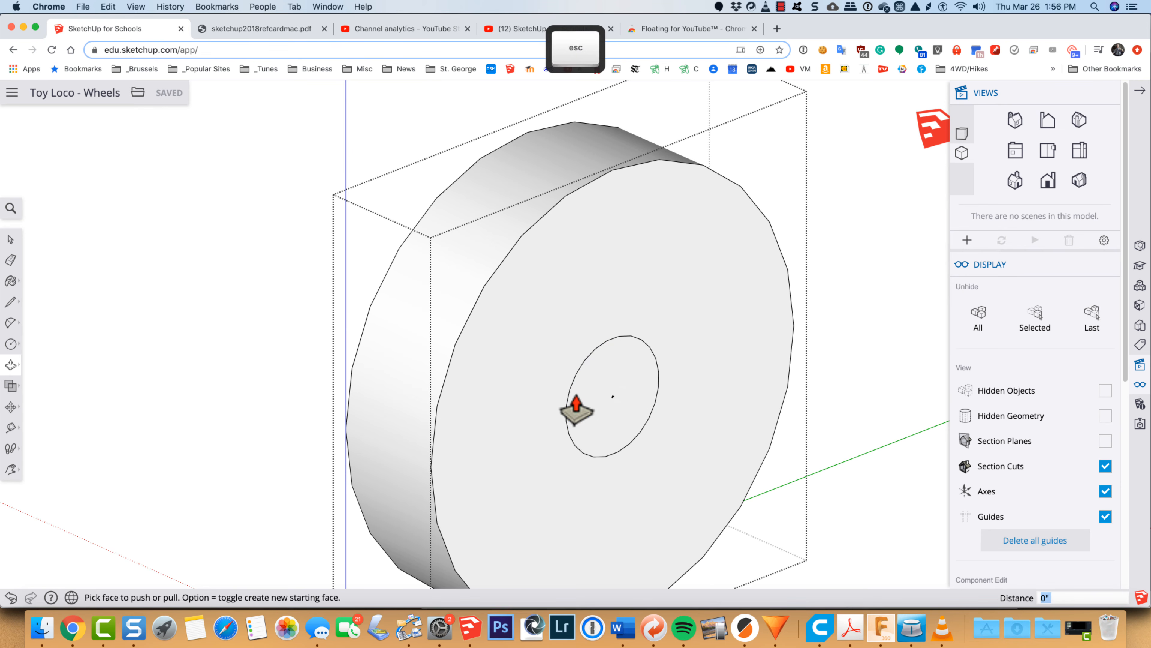
Step: Push the offset circle's face through the full thickness of the front wheel to make the axle hole, and leave the group
{"action": "key", "text": "o"}
{"action": "mouse_move", "coordinate": [648, 423]}
{"action": "left_mouse_down"}
{"action": "mouse_move", "coordinate": [560, 416]}
{"action": "mouse_move", "coordinate": [597, 430]}
{"action": "mouse_move", "coordinate": [574, 375]}
{"action": "left_mouse_up"}
{"action": "key", "text": "space"}
{"action": "left_click", "coordinate": [597, 427]}
{"action": "key", "text": "p"}
{"action": "key", "text": "space"}
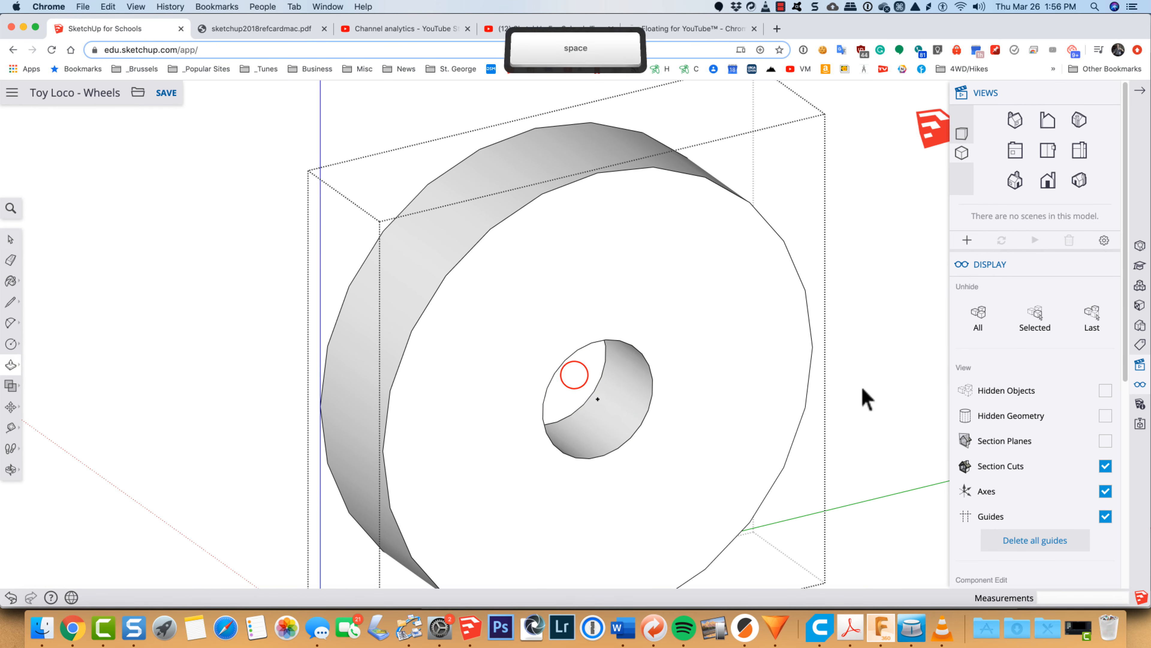
{"action": "left_click", "coordinate": [861, 386]}
{"action": "scroll", "coordinate": [862, 390], "scroll_direction": "down", "scroll_amount": 5}
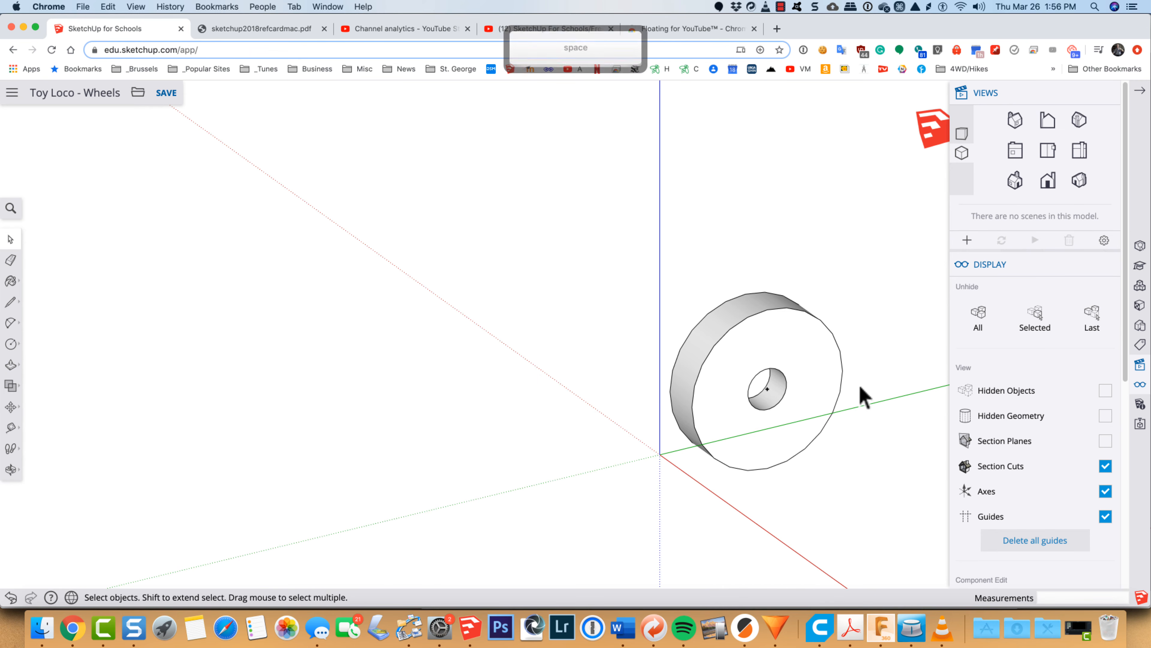
Step: Move the front wheel with the axle 5" along the red axis towards the wheel with the hole
{"action": "key", "text": "h"}
{"action": "left_click_drag", "start_coordinate": [912, 475], "coordinate": [516, 277]}
{"action": "key", "text": "space"}
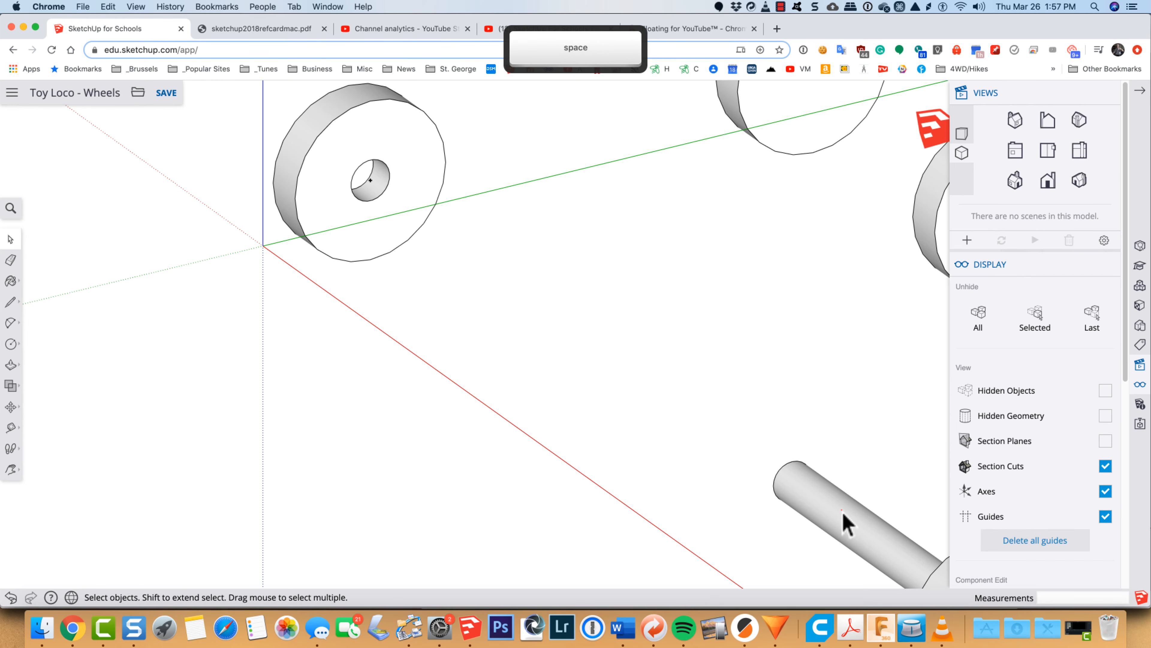
{"action": "left_click", "coordinate": [842, 510]}
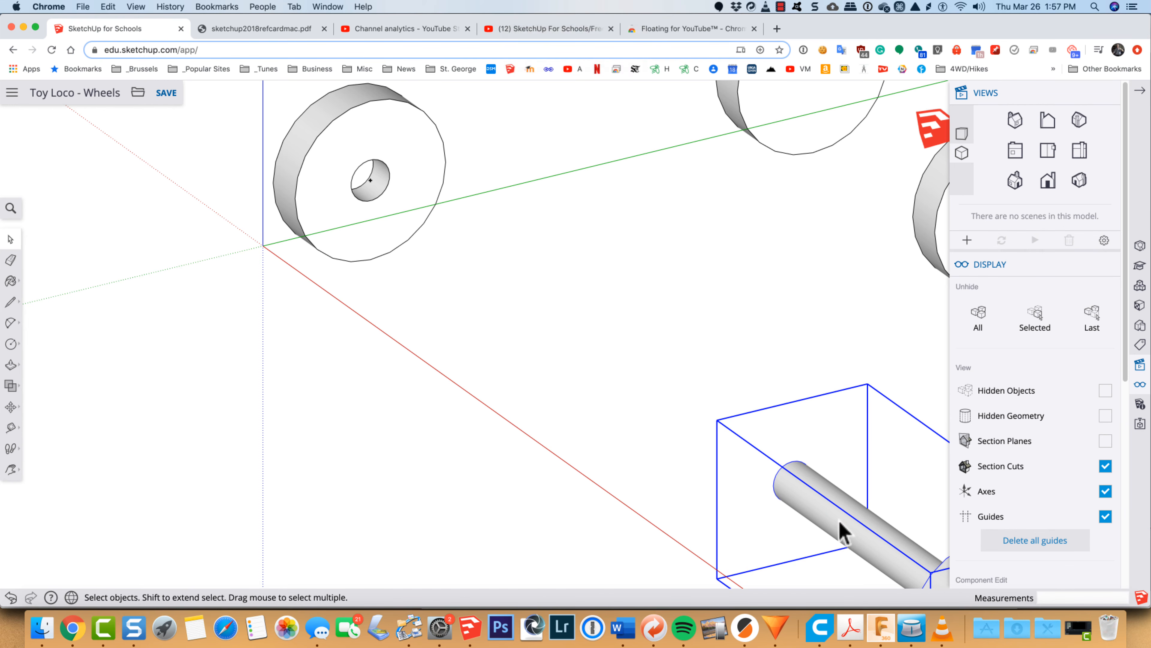
{"action": "key", "text": "m"}
{"action": "left_click", "coordinate": [585, 528]}
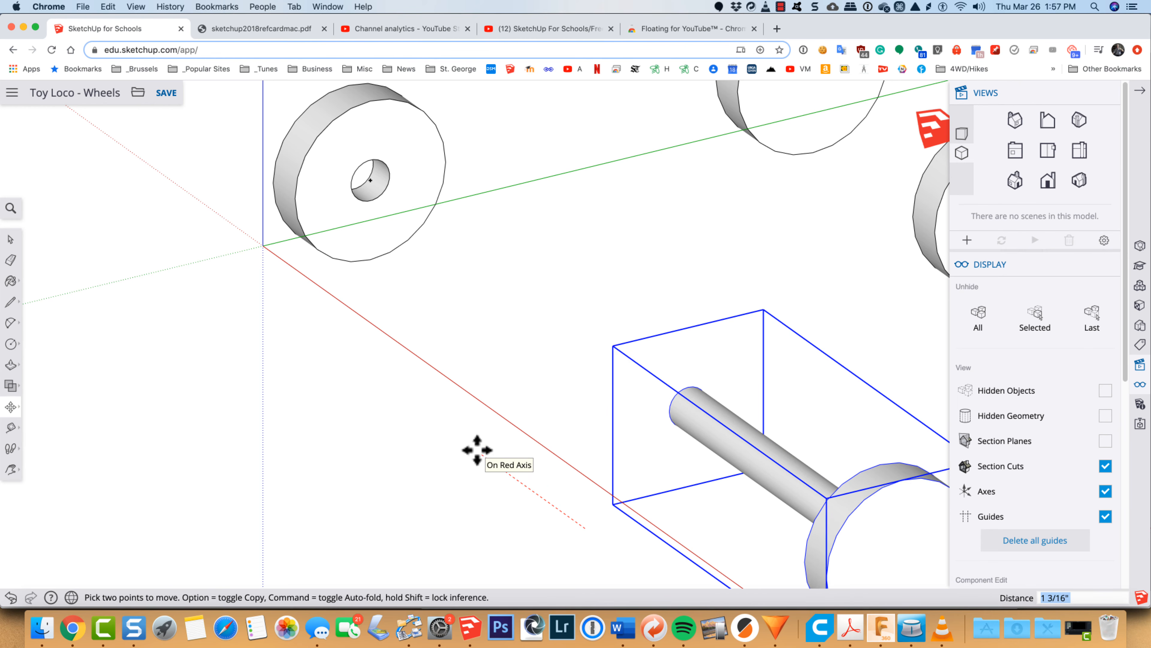
{"action": "type", "text": "5"}
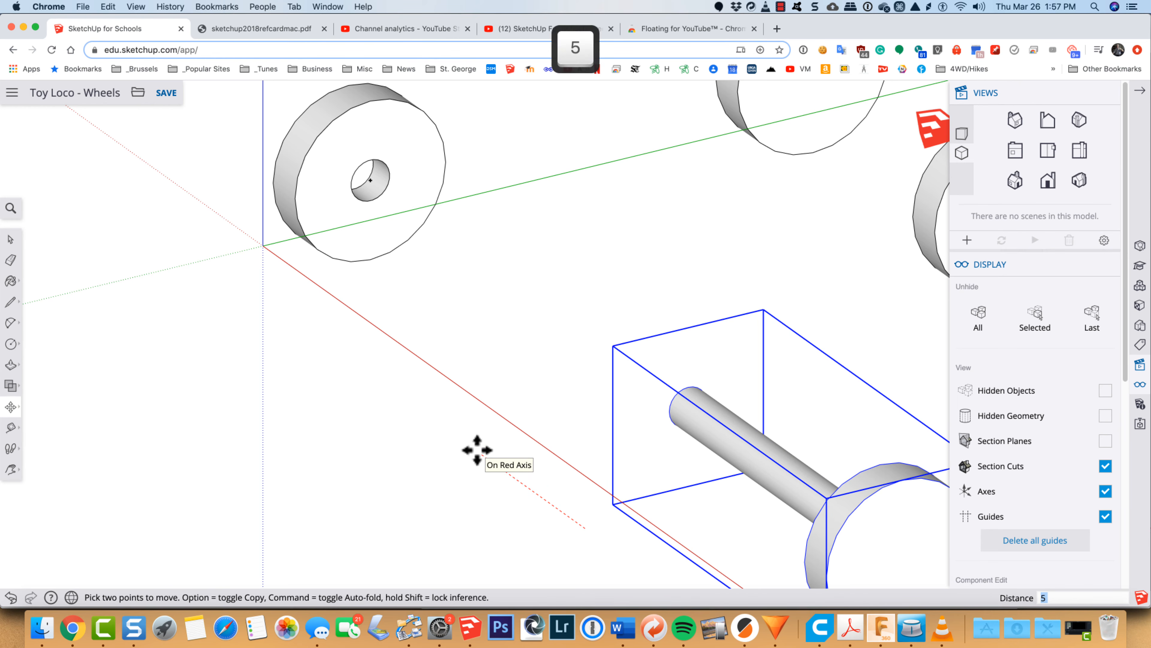
{"action": "key", "text": "Return"}
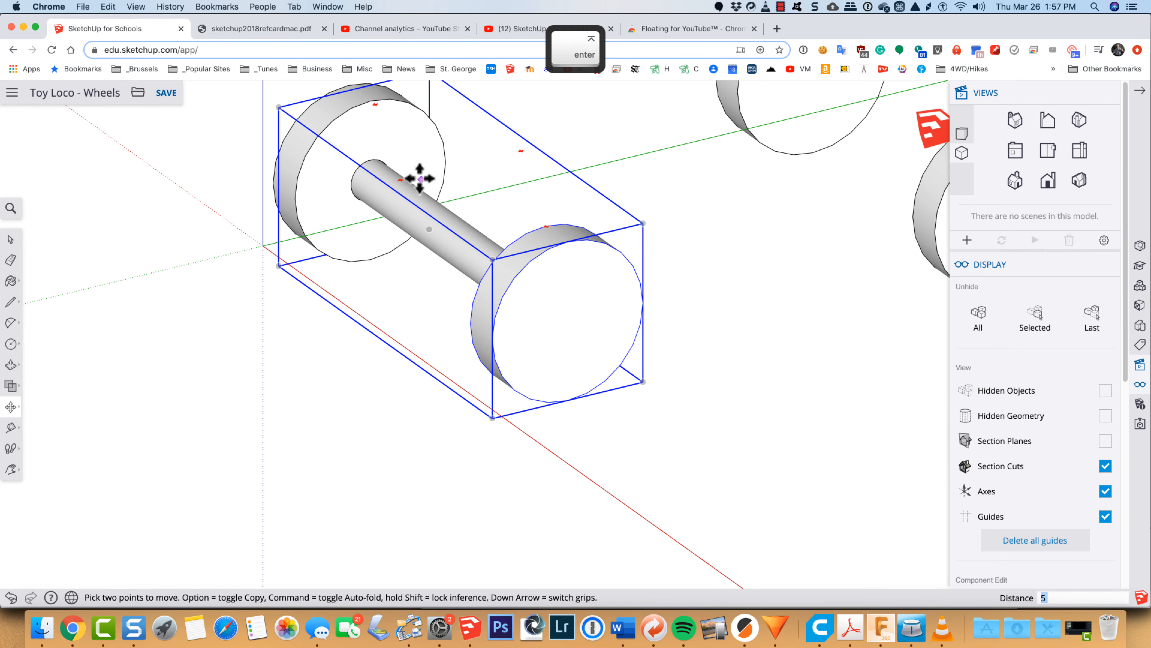
Step: Examine how the axle's end fits into the opposite wheel's hole and look over the assembled front pair
{"action": "scroll", "coordinate": [353, 177], "scroll_direction": "up", "scroll_amount": 5}
{"action": "scroll", "coordinate": [353, 180], "scroll_direction": "up", "scroll_amount": 5}
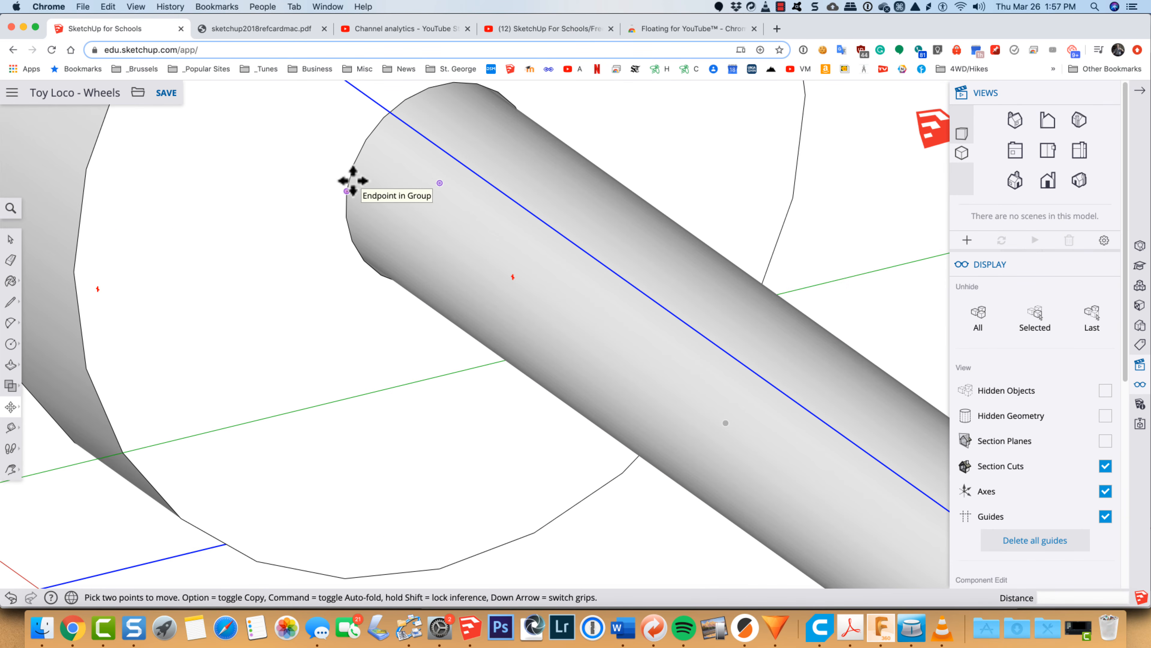
{"action": "scroll", "coordinate": [416, 343], "scroll_direction": "up", "scroll_amount": 4}
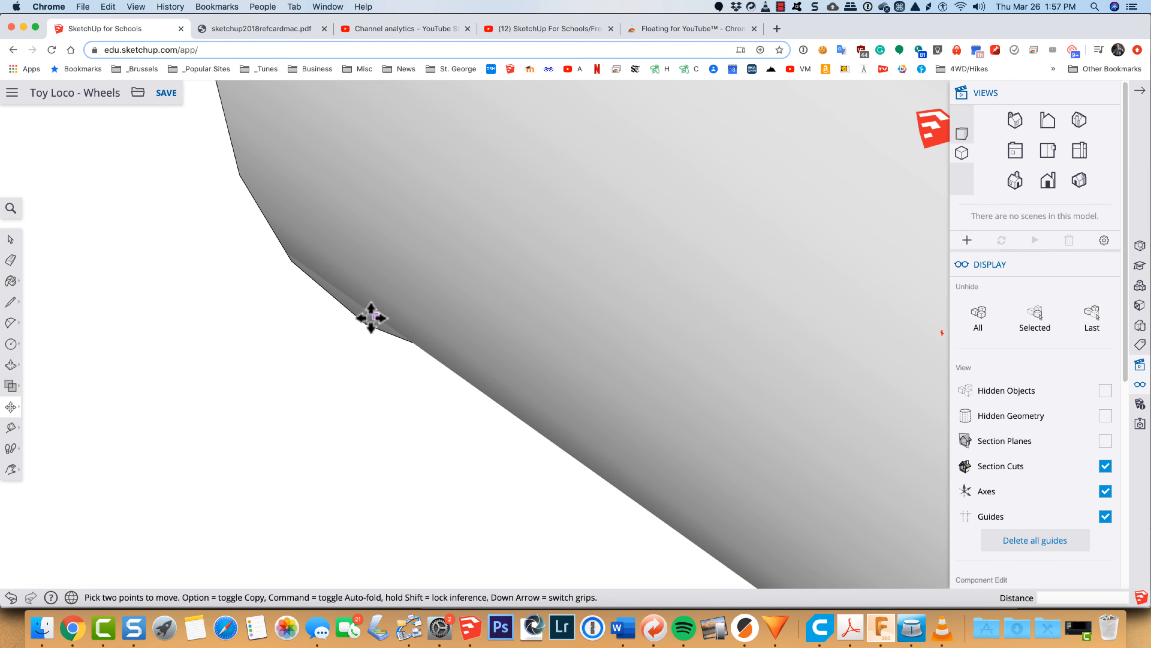
{"action": "scroll", "coordinate": [367, 316], "scroll_direction": "down", "scroll_amount": 8}
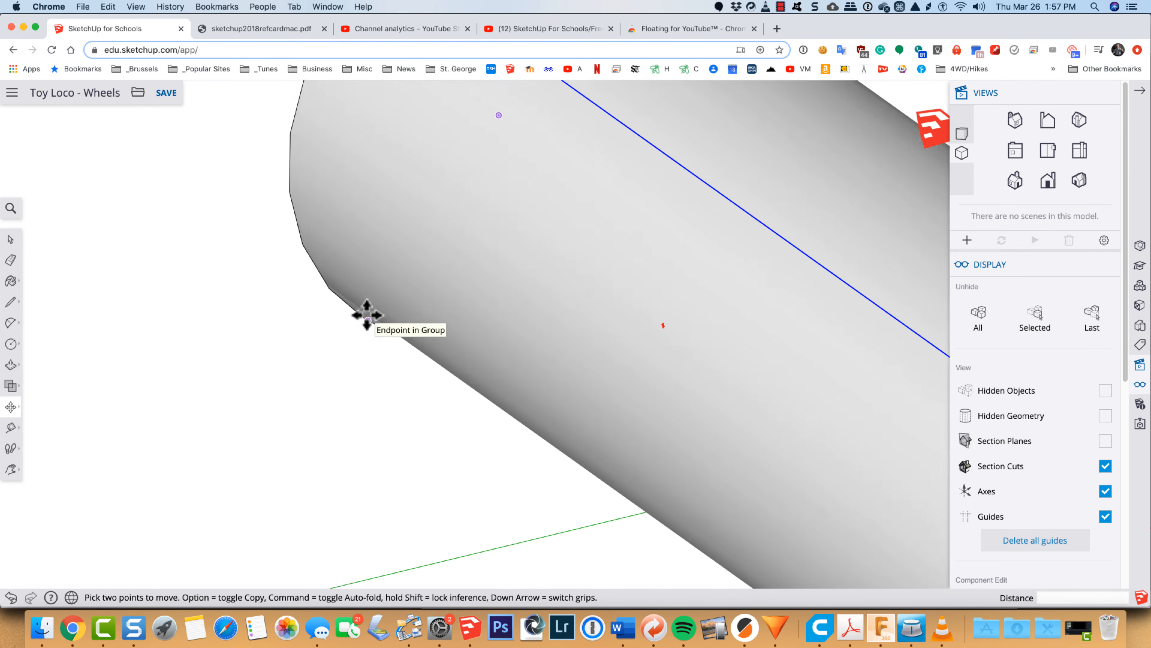
{"action": "scroll", "coordinate": [366, 313], "scroll_direction": "down", "scroll_amount": 6}
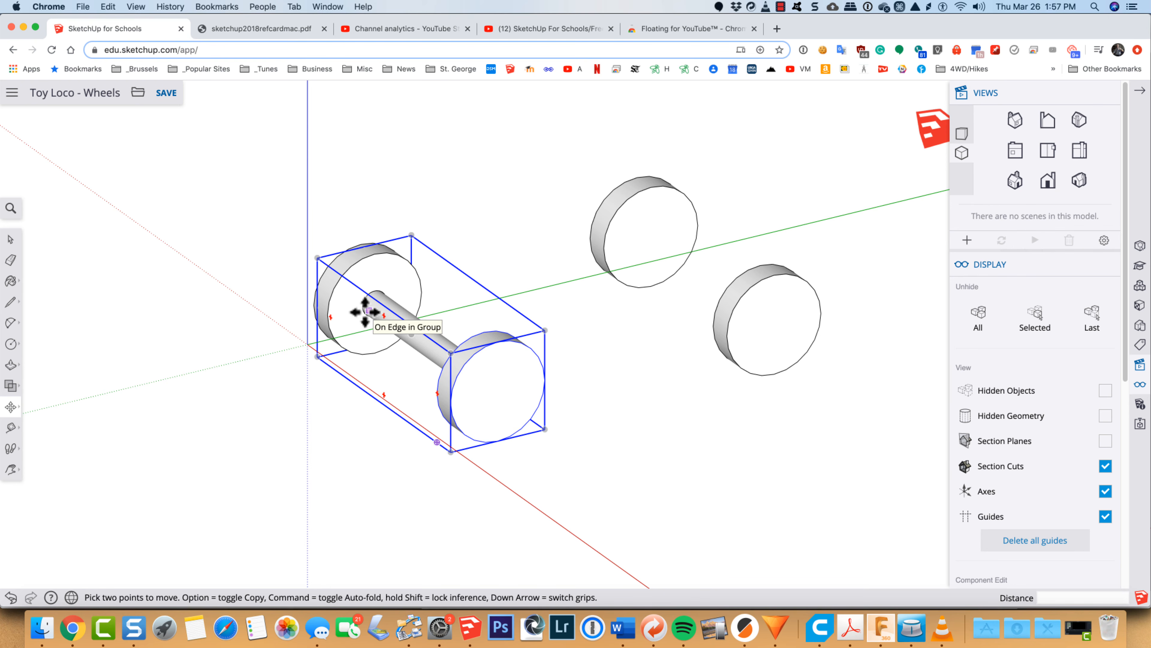
{"action": "key", "text": "o"}
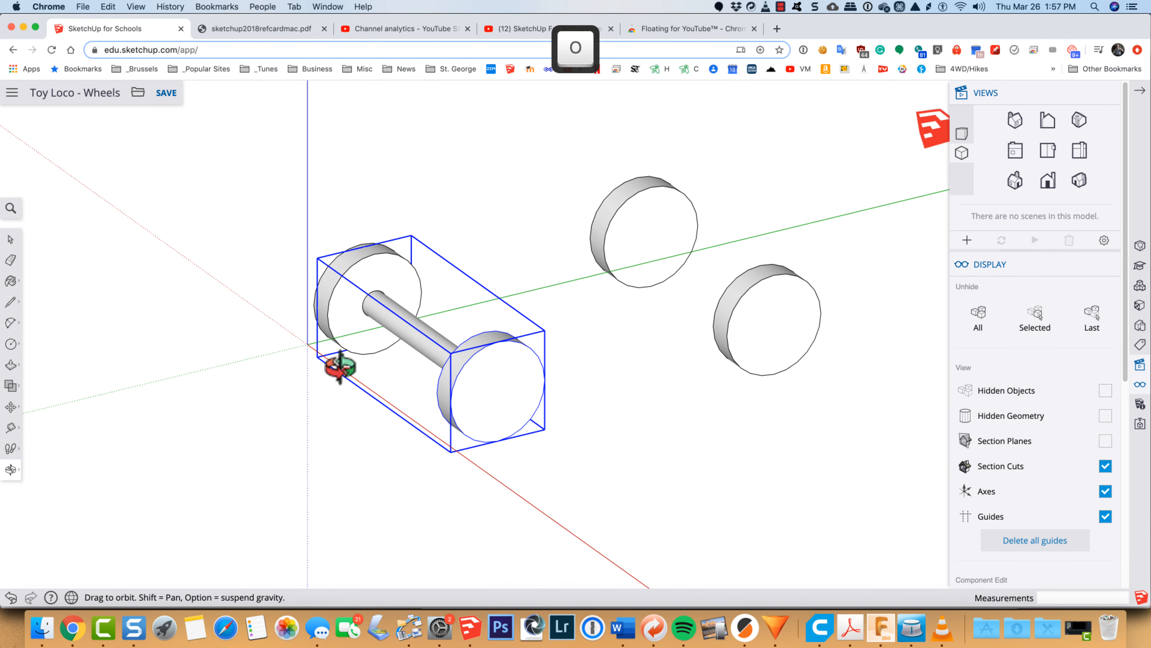
{"action": "left_click_drag", "start_coordinate": [347, 370], "coordinate": [435, 406]}
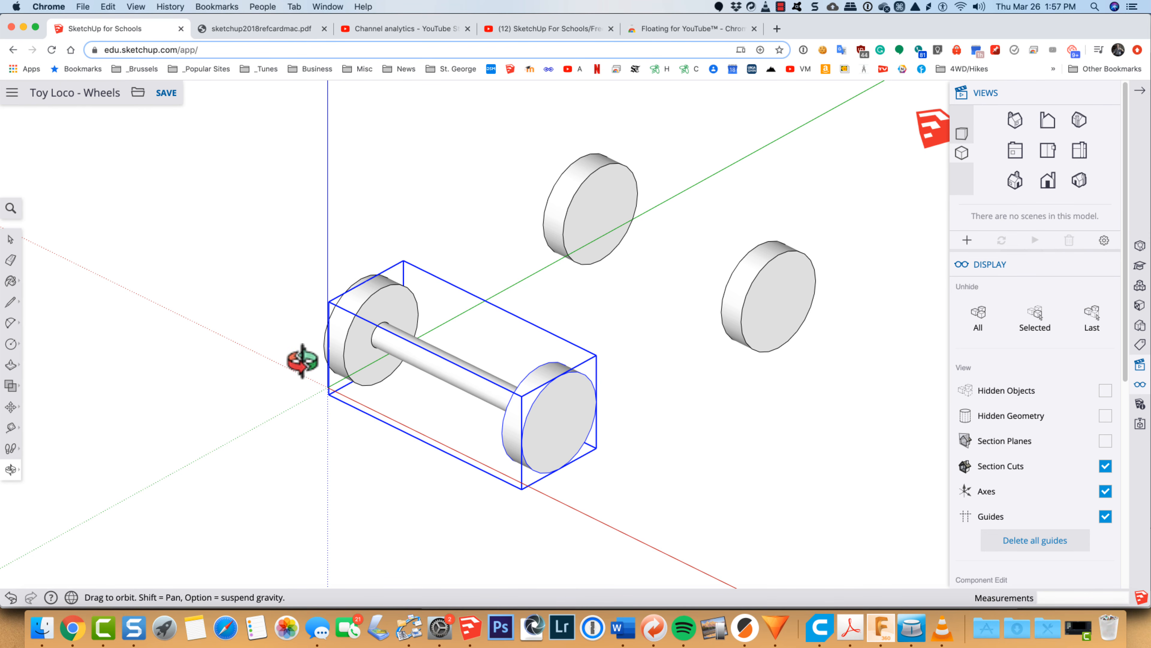
{"action": "left_click_drag", "start_coordinate": [303, 361], "coordinate": [617, 174]}
Step: Delete the plain rear wheel on the same side as the front wheel with the hole
{"action": "key", "text": "space"}
{"action": "left_click", "coordinate": [650, 180]}
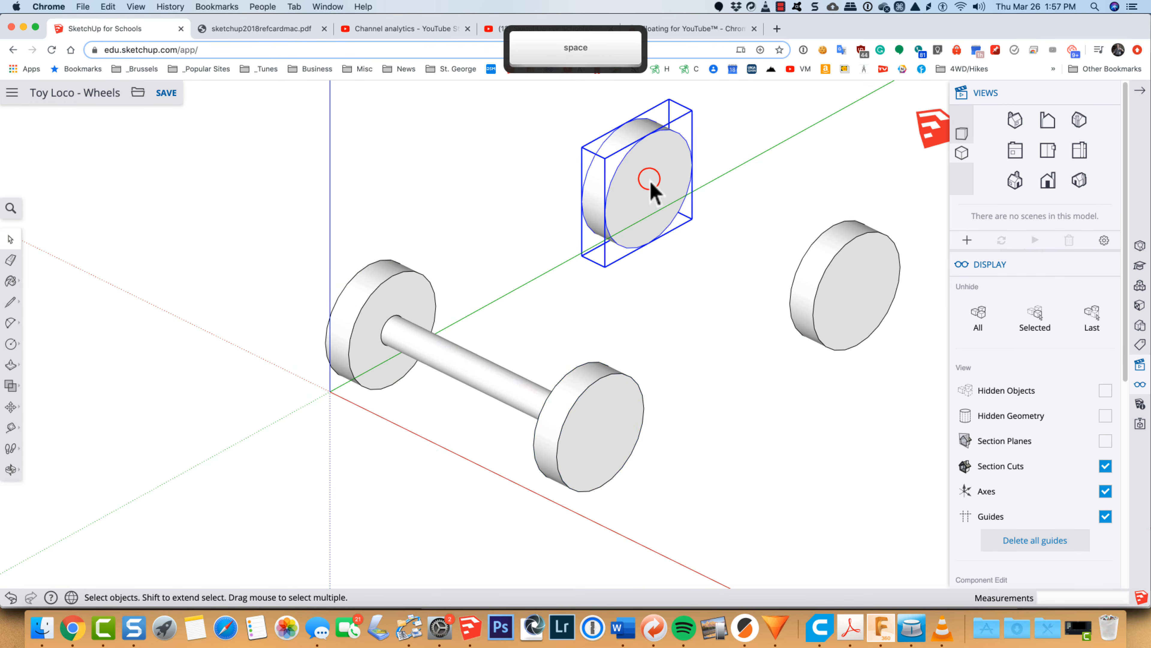
{"action": "key", "text": "Delete"}
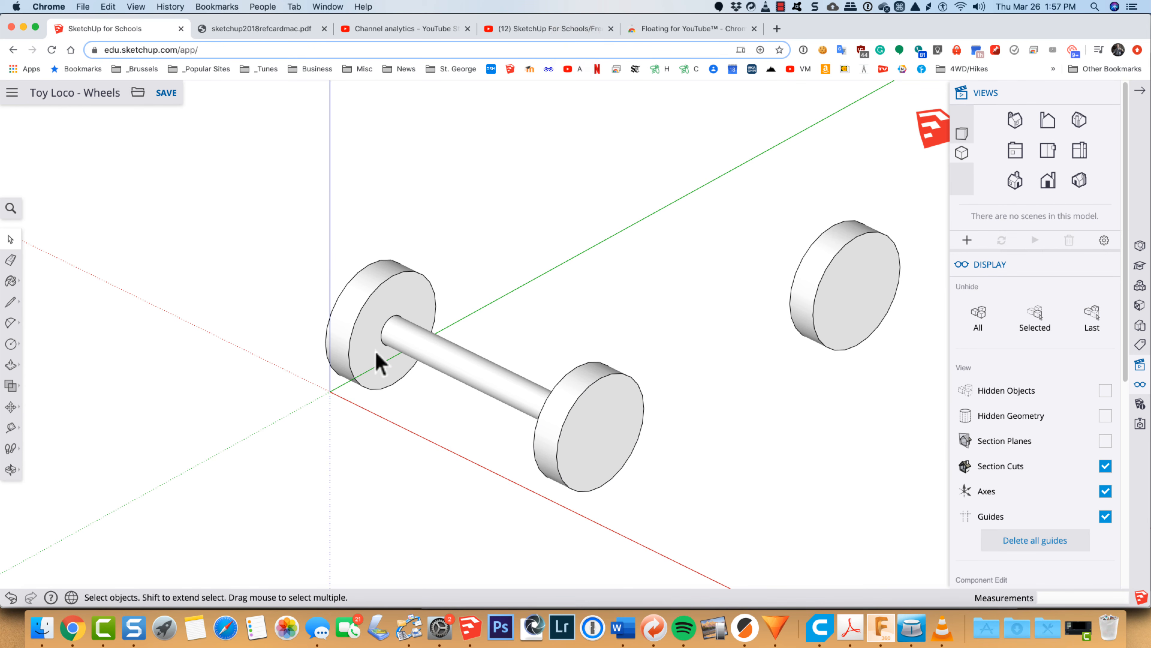
Step: Copy both front wheels with their axle 2 15/16" along the green axis, matching the outer wheel's lowest endpoint to the remaining rear wheel
{"action": "left_click", "coordinate": [364, 344]}
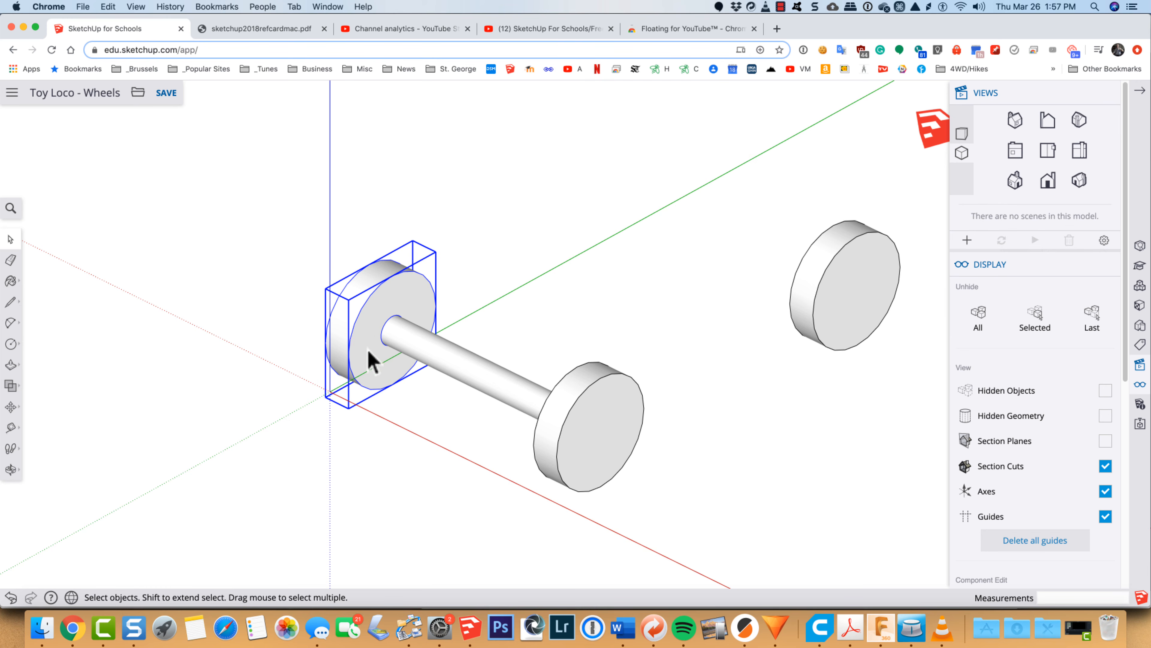
{"action": "left_click", "coordinate": [581, 462], "text": "shift"}
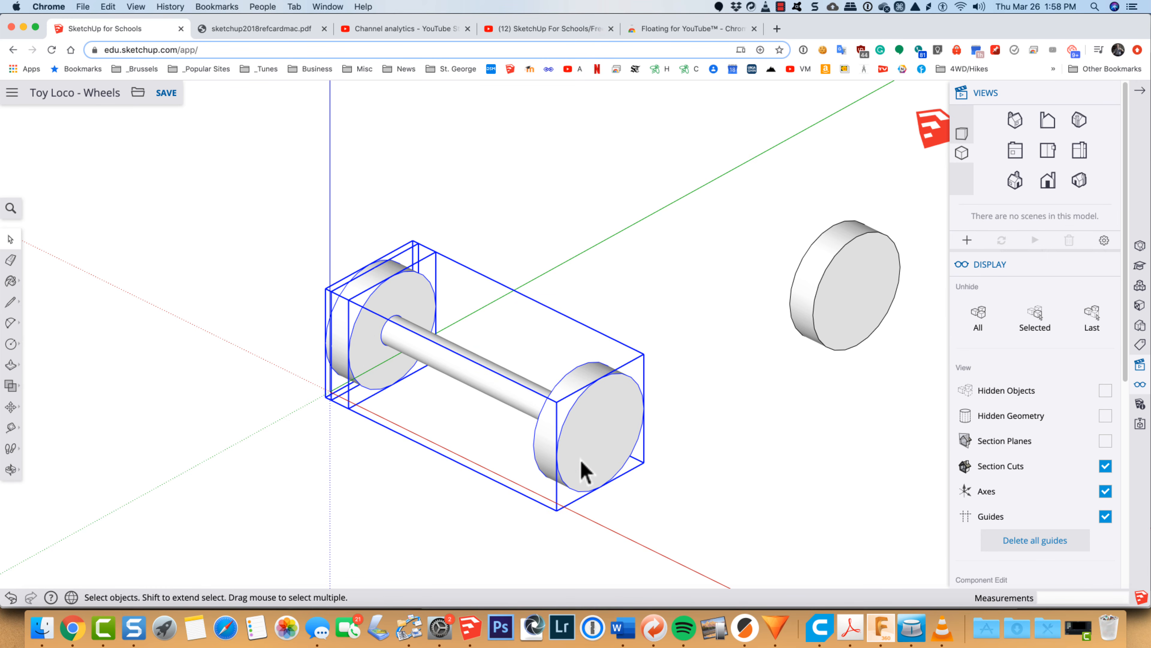
{"action": "key", "text": "m"}
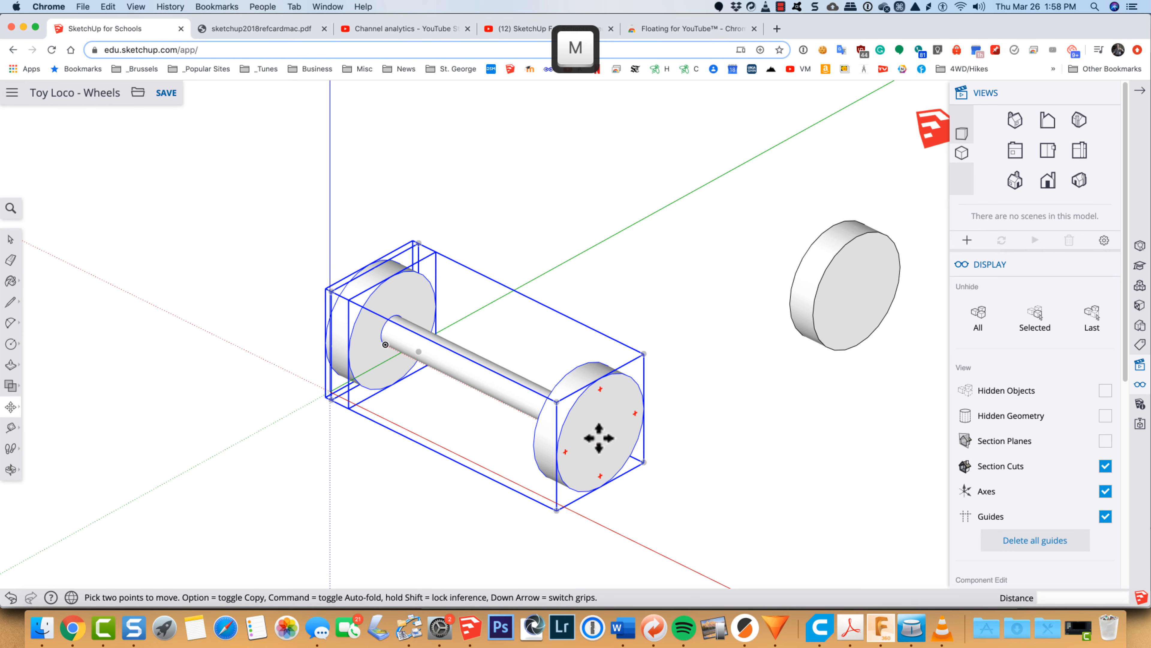
{"action": "left_click", "coordinate": [599, 485]}
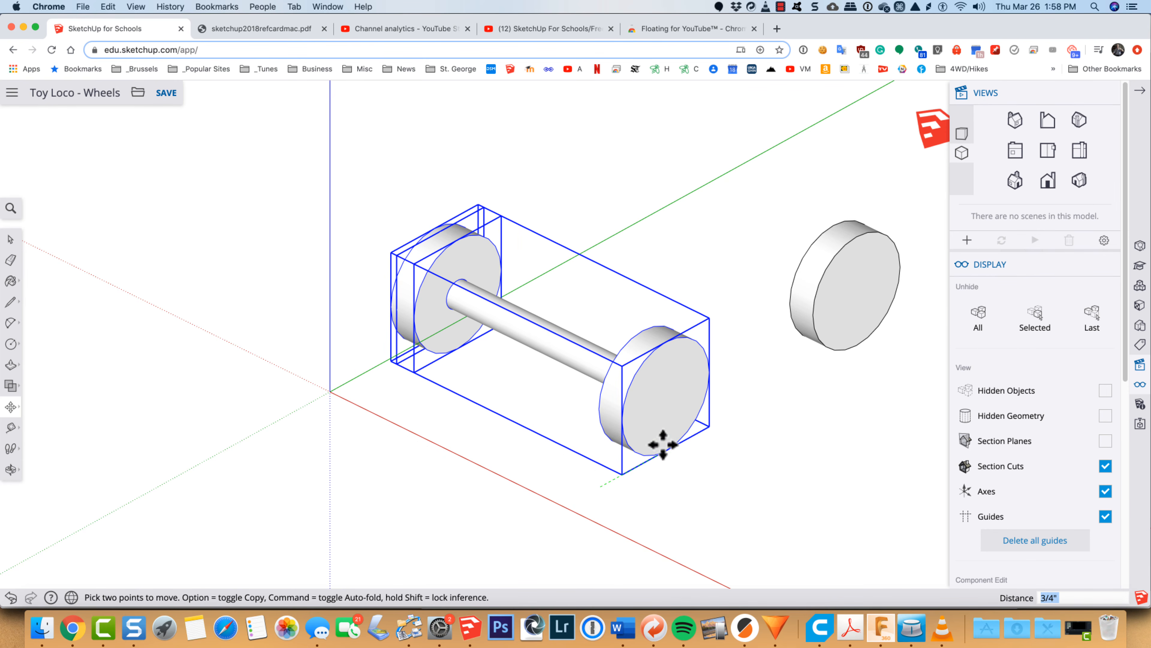
{"action": "key", "text": "alt"}
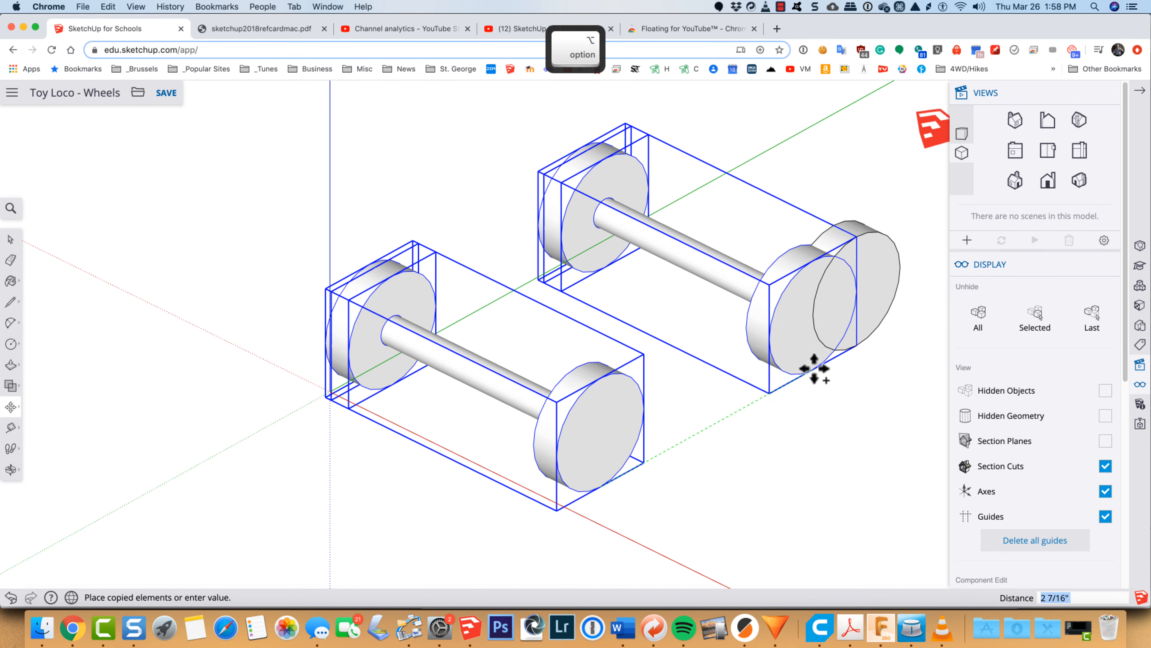
{"action": "left_click", "coordinate": [855, 345]}
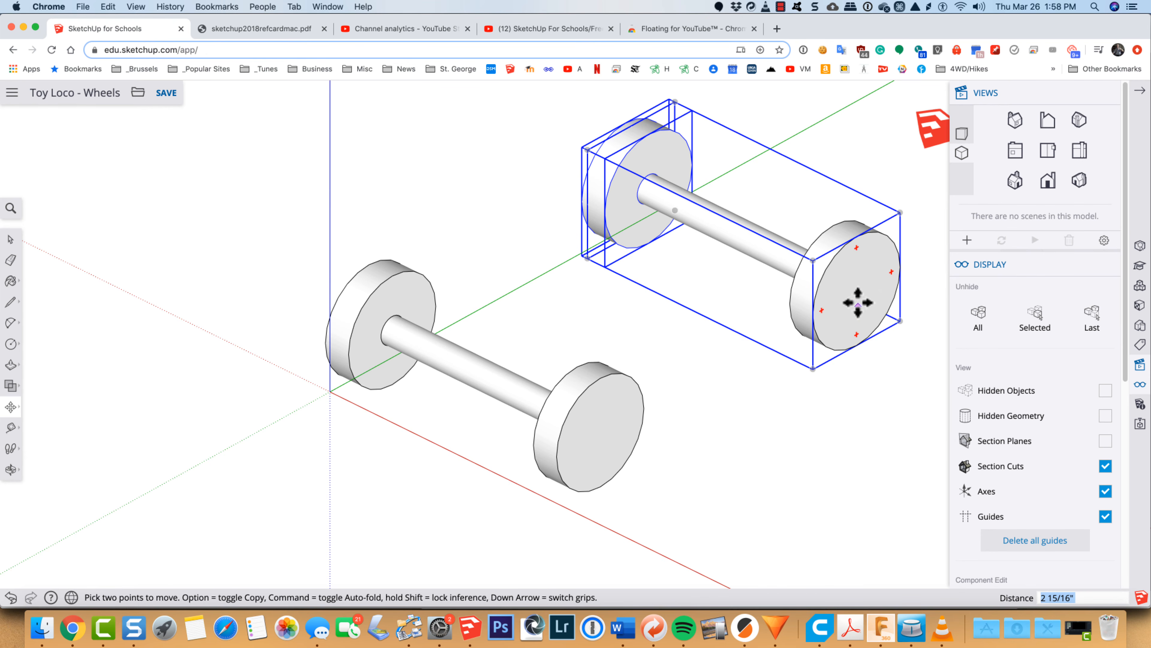
{"action": "key", "text": "space"}
{"action": "left_click", "coordinate": [738, 393]}
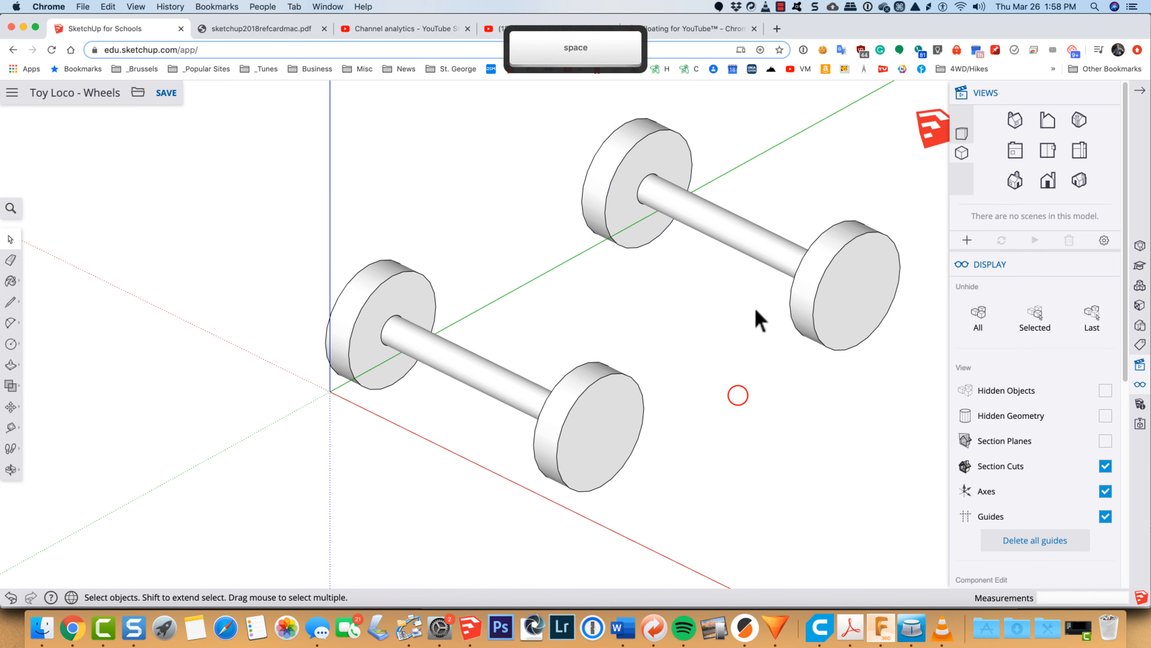
Step: Hide the copied rear wheel with its axle and delete the original plain wheel underneath it
{"action": "left_click", "coordinate": [749, 241]}
{"action": "right_click", "coordinate": [750, 245]}
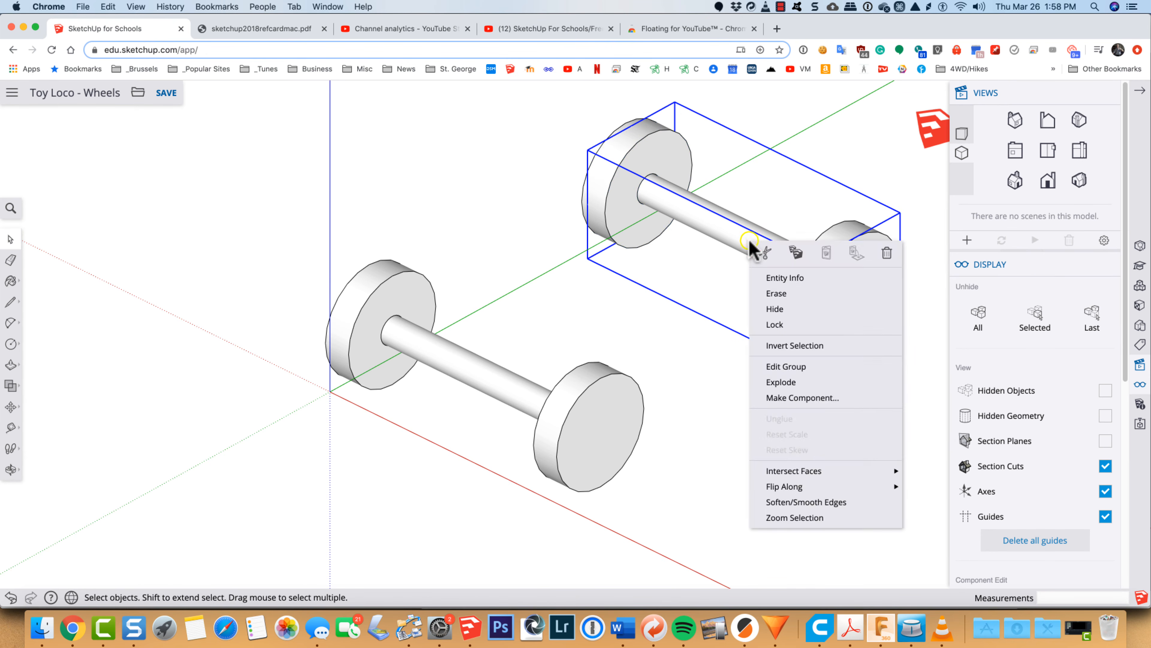
{"action": "left_click", "coordinate": [766, 306]}
{"action": "left_click", "coordinate": [831, 304]}
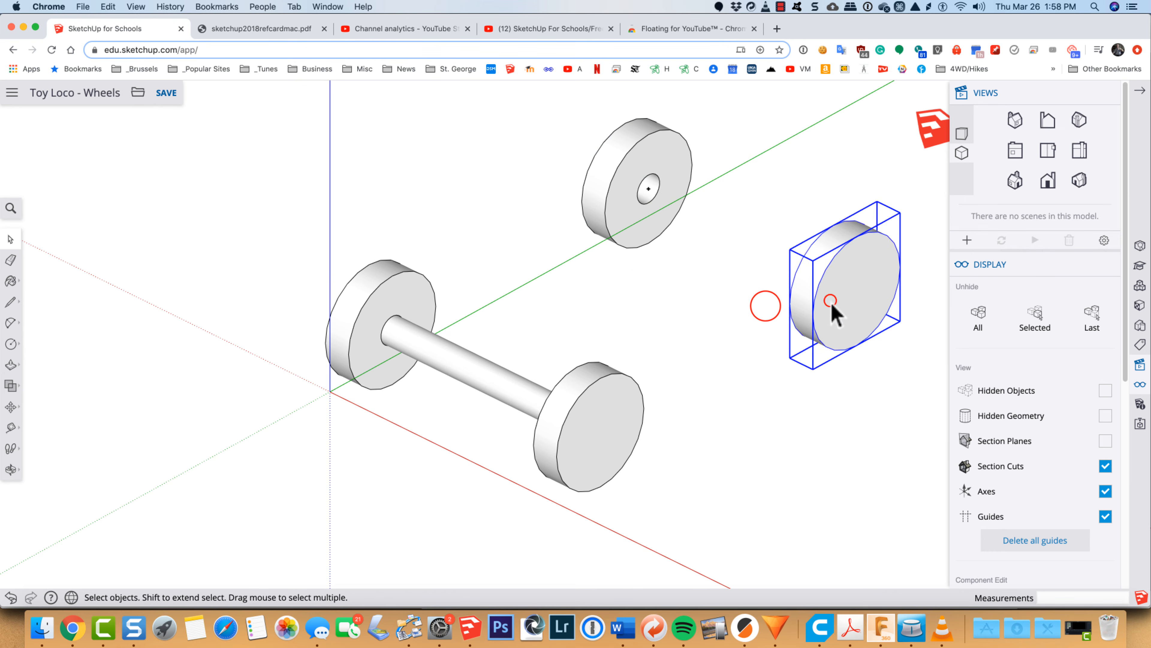
{"action": "key", "text": "Delete"}
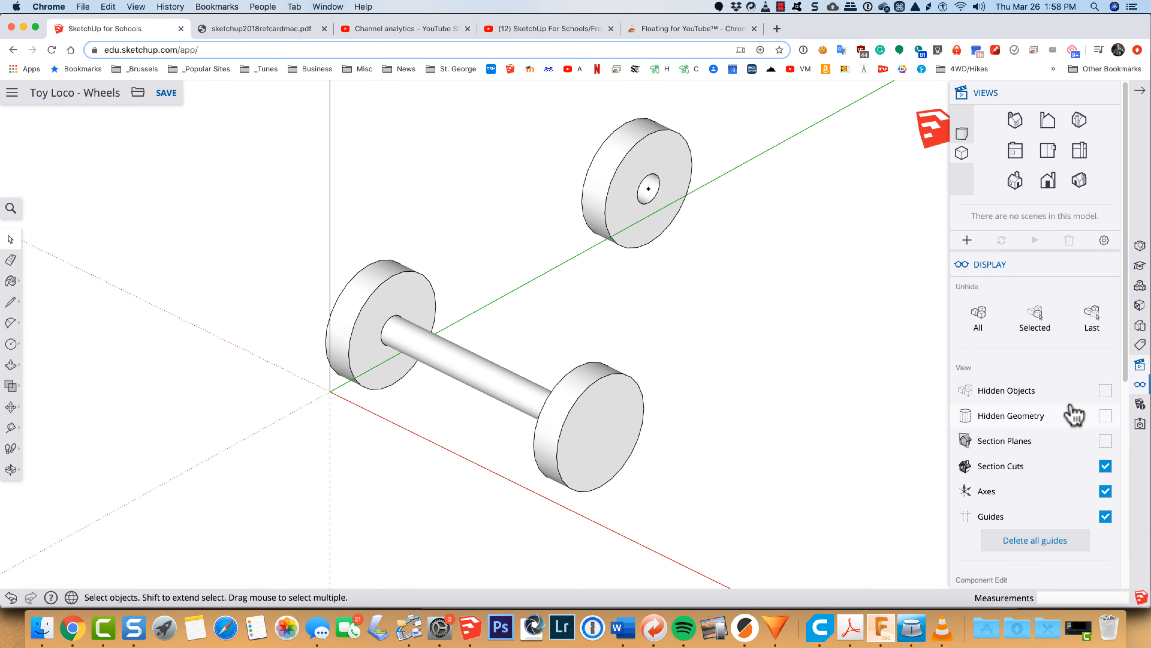
Step: Turn on the display of hidden objects, select everything in the model and unhide it
{"action": "left_click", "coordinate": [1106, 390]}
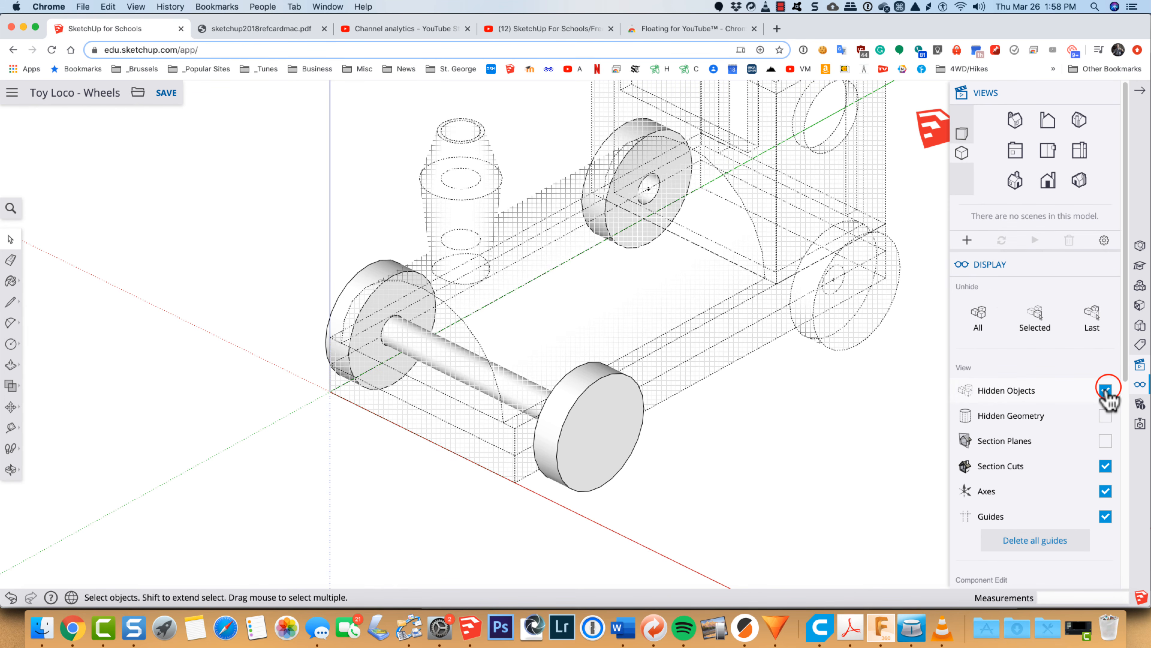
{"action": "key", "text": "super+a"}
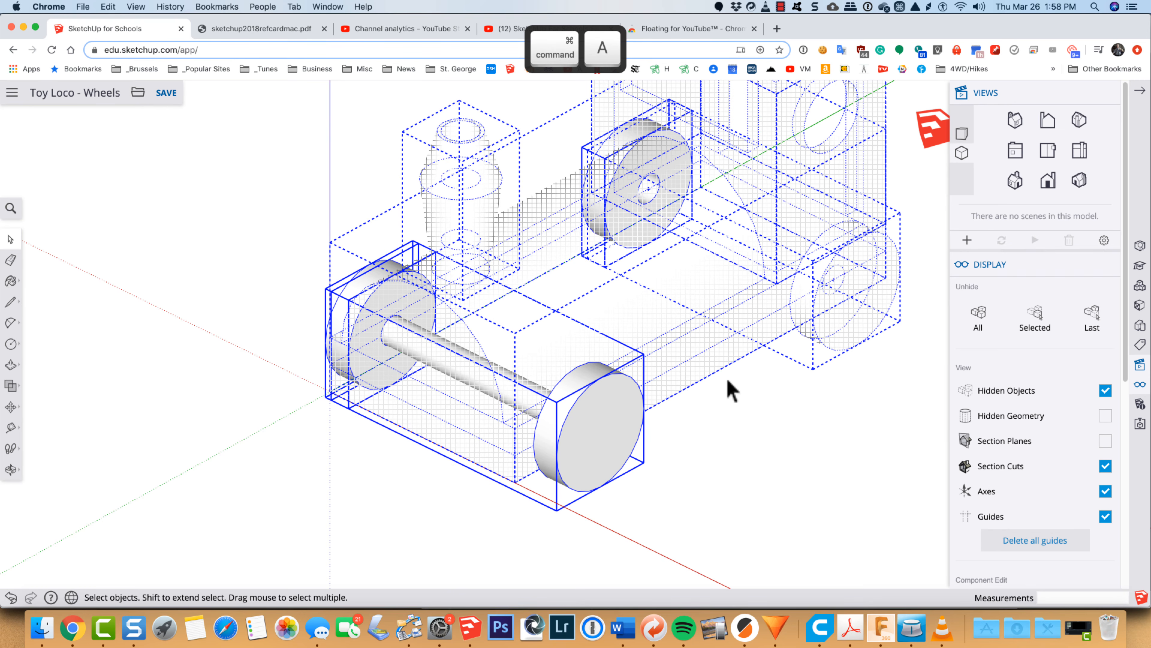
{"action": "right_click", "coordinate": [714, 335]}
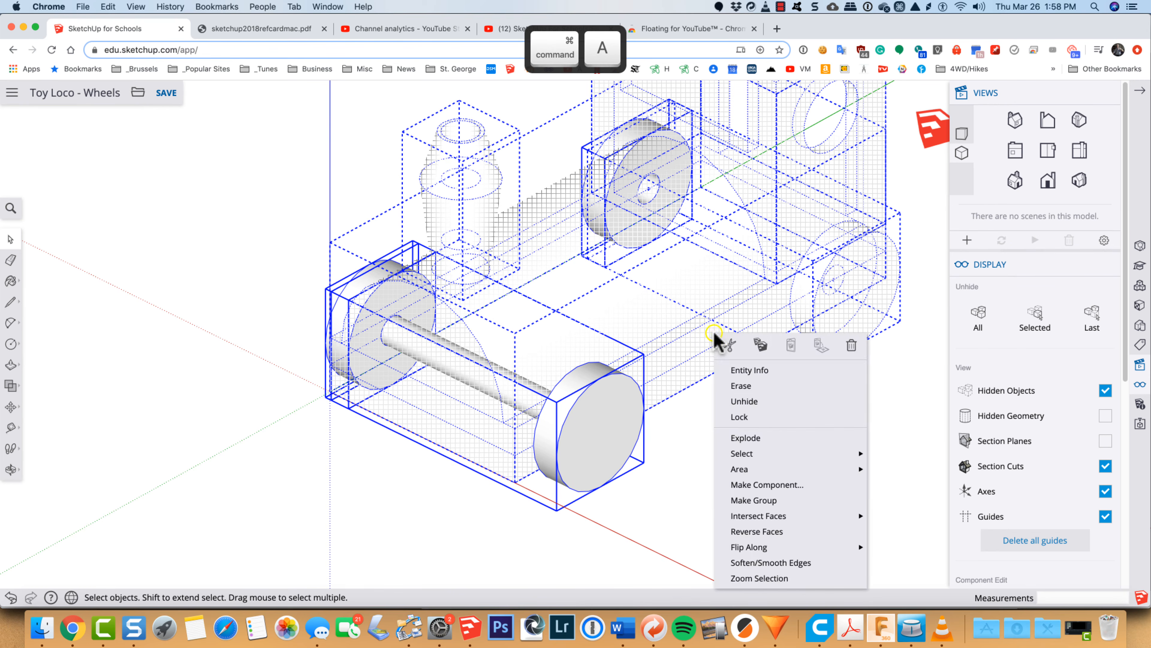
{"action": "left_click", "coordinate": [743, 401]}
{"action": "scroll", "coordinate": [764, 392], "scroll_direction": "down", "scroll_amount": 3}
{"action": "left_click", "coordinate": [787, 417]}
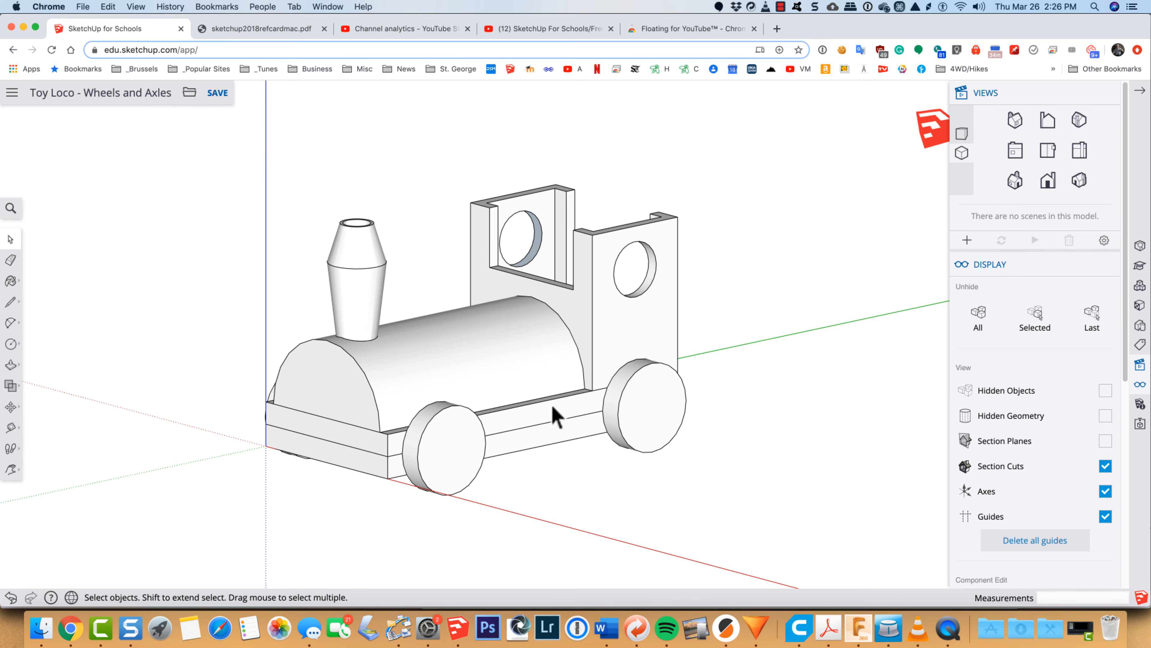
Step: Open the base for editing and place a vertical guide 11/16" along the green axis from its front corner edge, at the front wheel
{"action": "scroll", "coordinate": [554, 414], "scroll_direction": "up", "scroll_amount": 3}
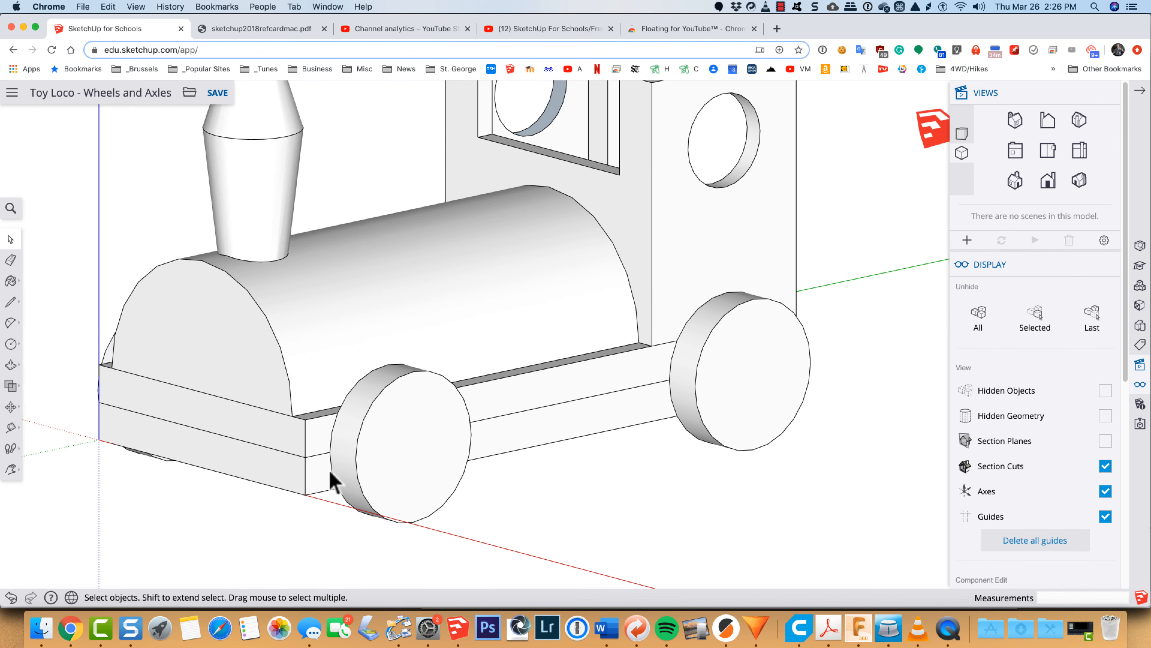
{"action": "double_click", "coordinate": [320, 467]}
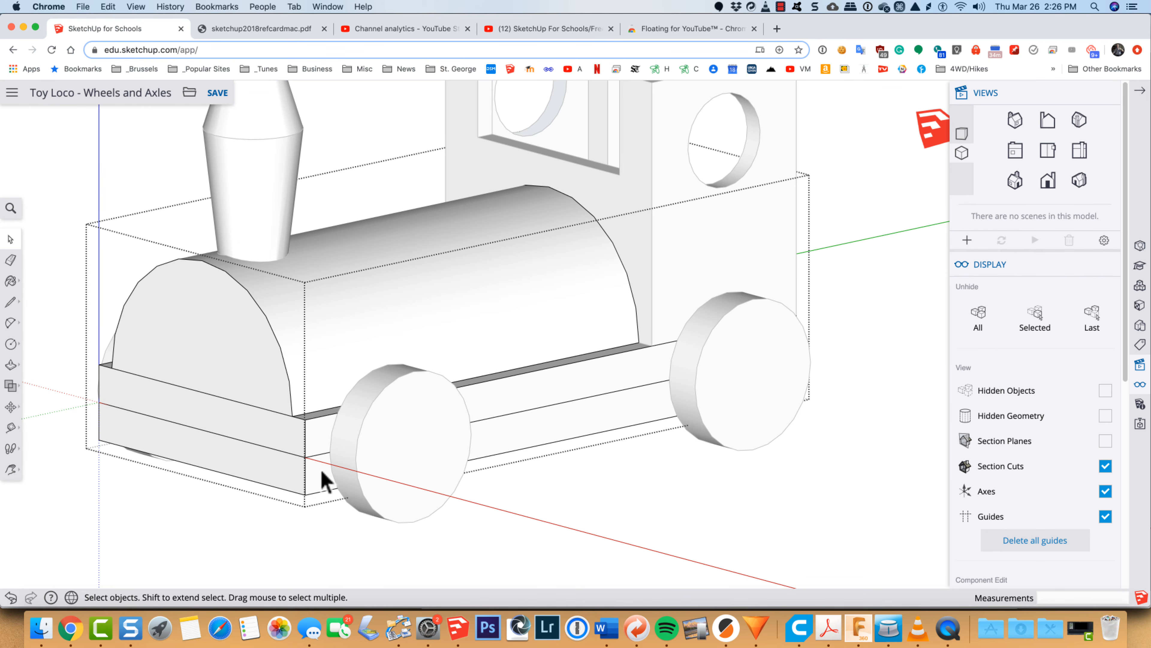
{"action": "key", "text": "t"}
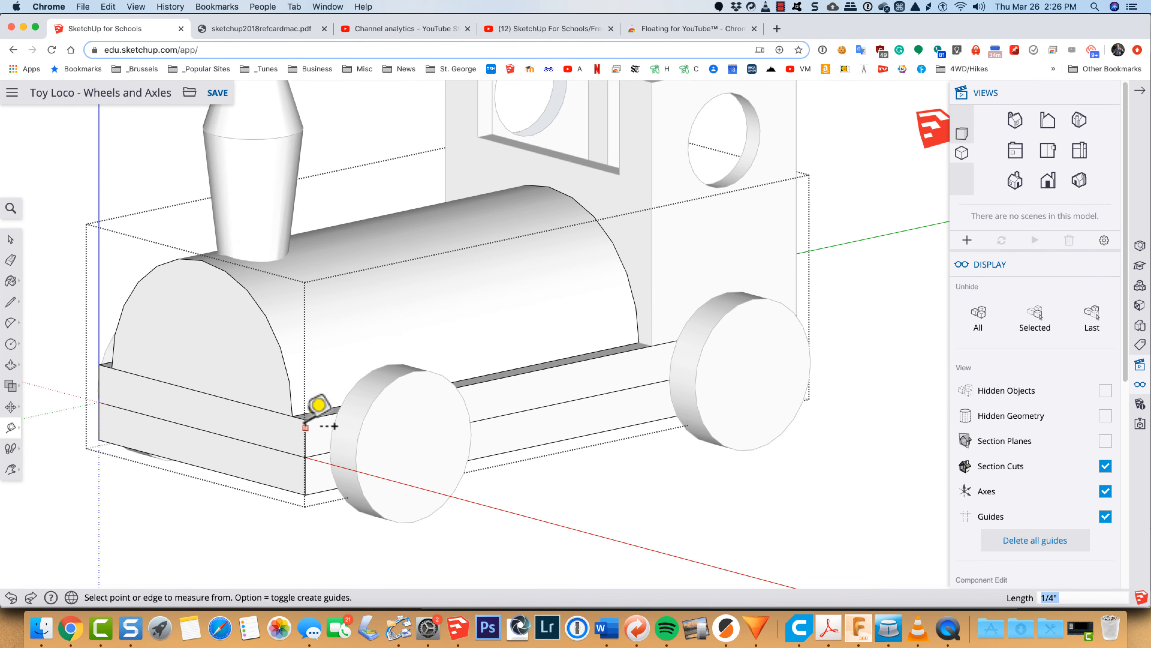
{"action": "left_click", "coordinate": [306, 427]}
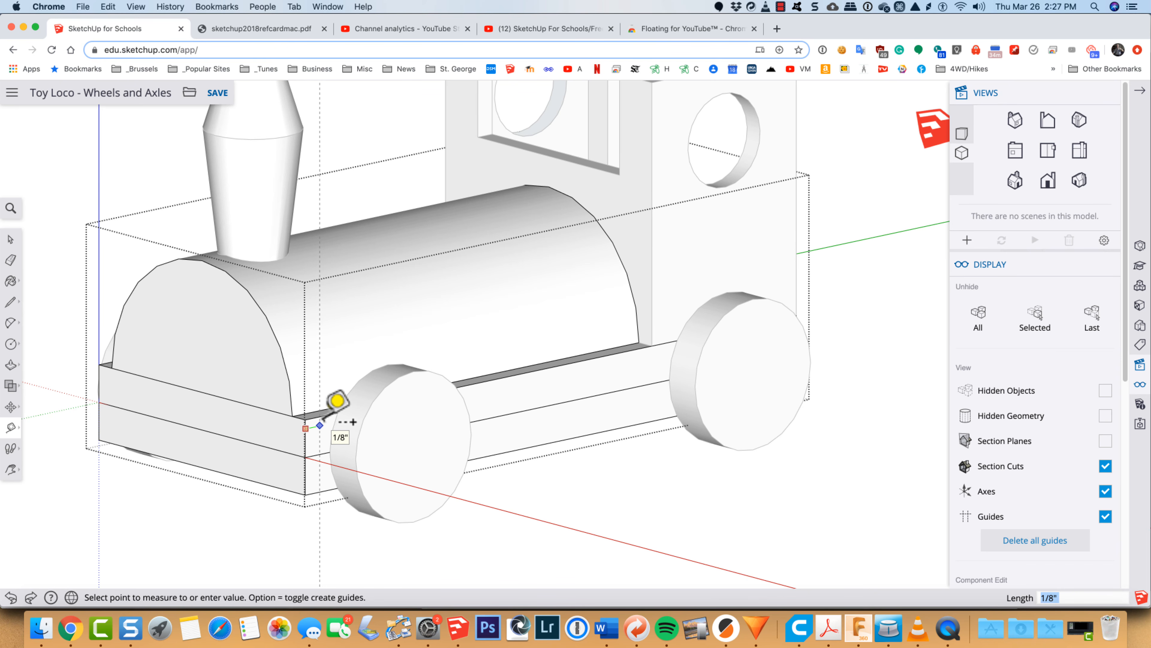
{"action": "key", "text": "Up"}
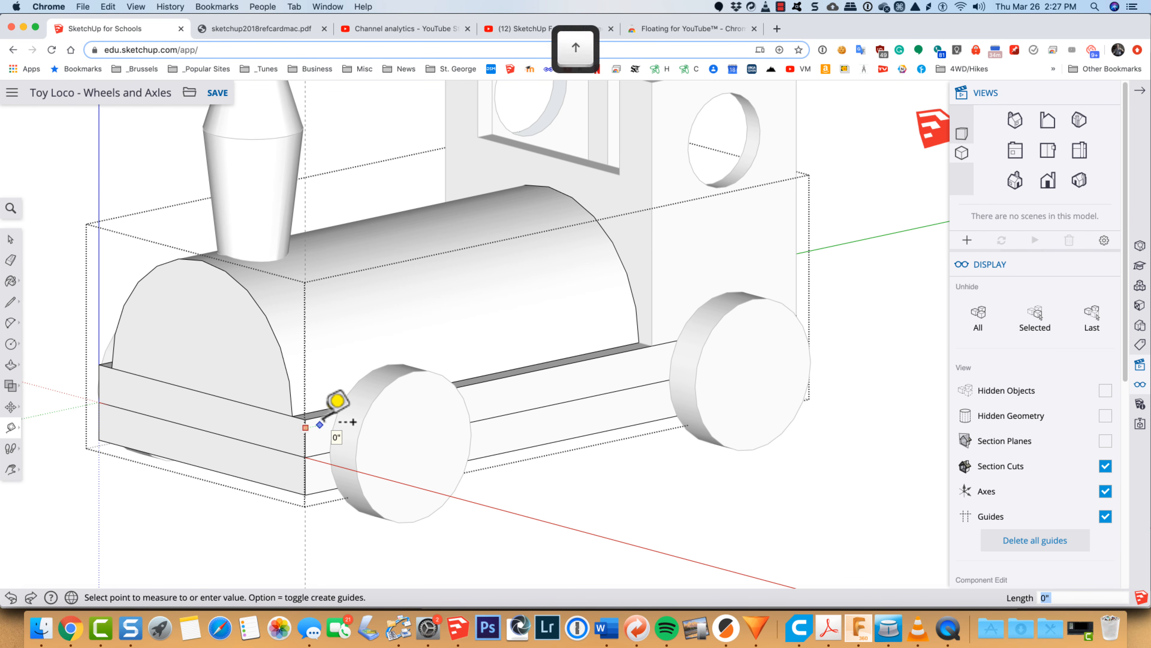
{"action": "key", "text": "Left"}
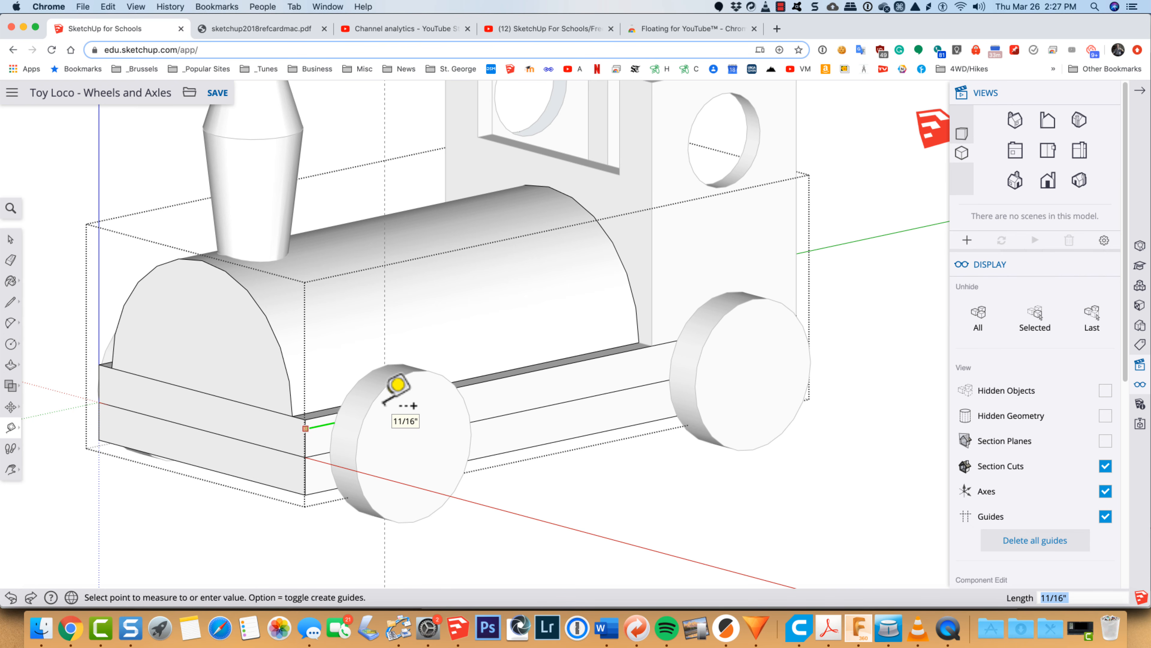
{"action": "left_click", "coordinate": [397, 384]}
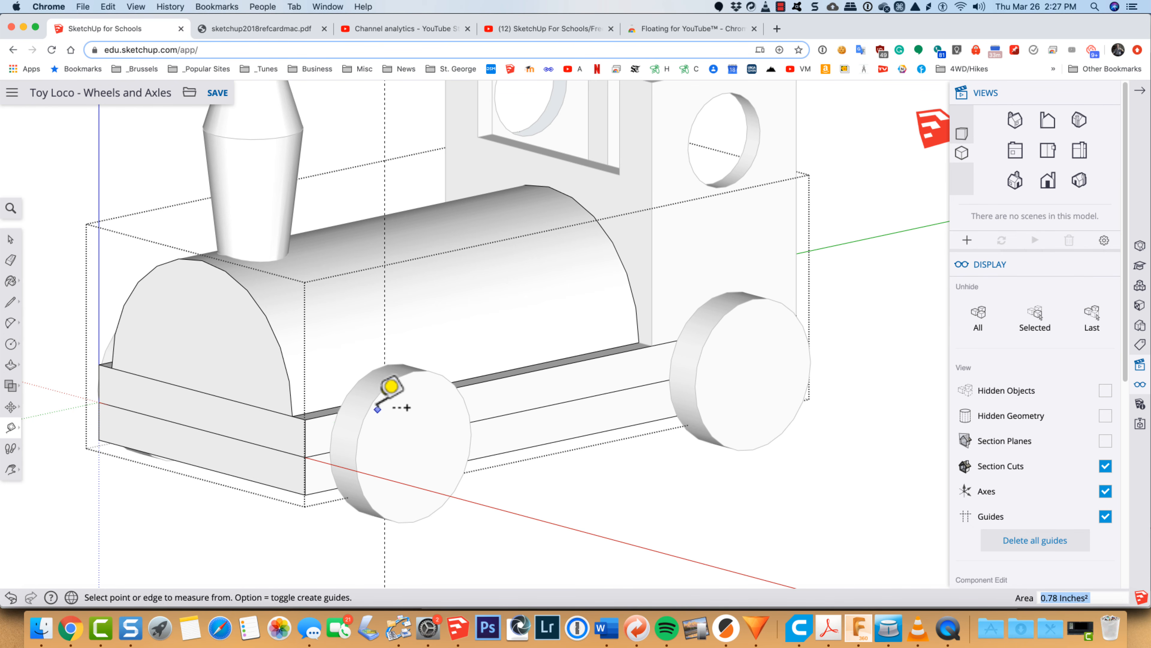
Step: Place a second vertical guide about 3 41/64" along the green axis from the same corner edge, at the rear wheel, and close the base
{"action": "left_click", "coordinate": [305, 424]}
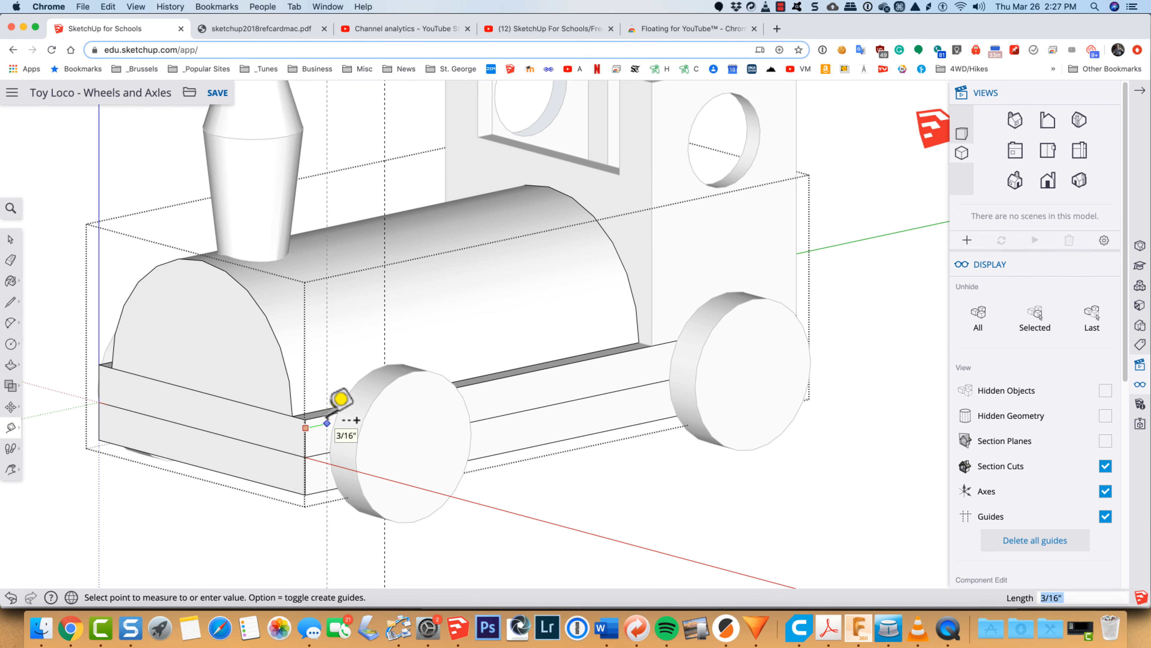
{"action": "key", "text": "Left"}
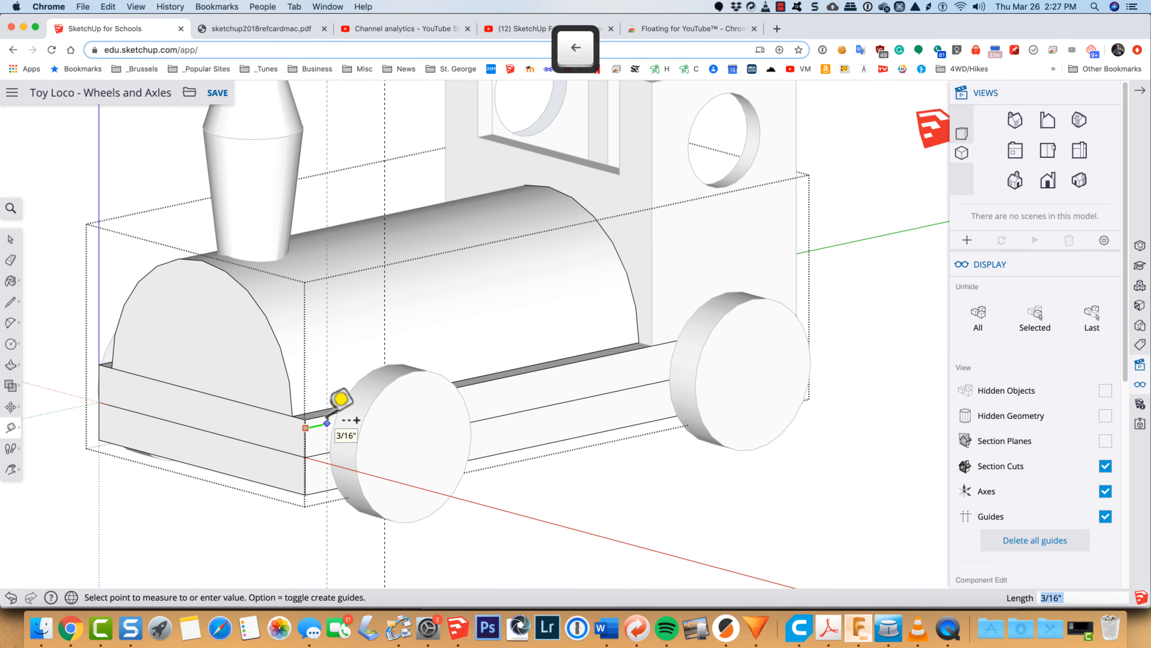
{"action": "left_click", "coordinate": [752, 359]}
{"action": "key", "text": "space"}
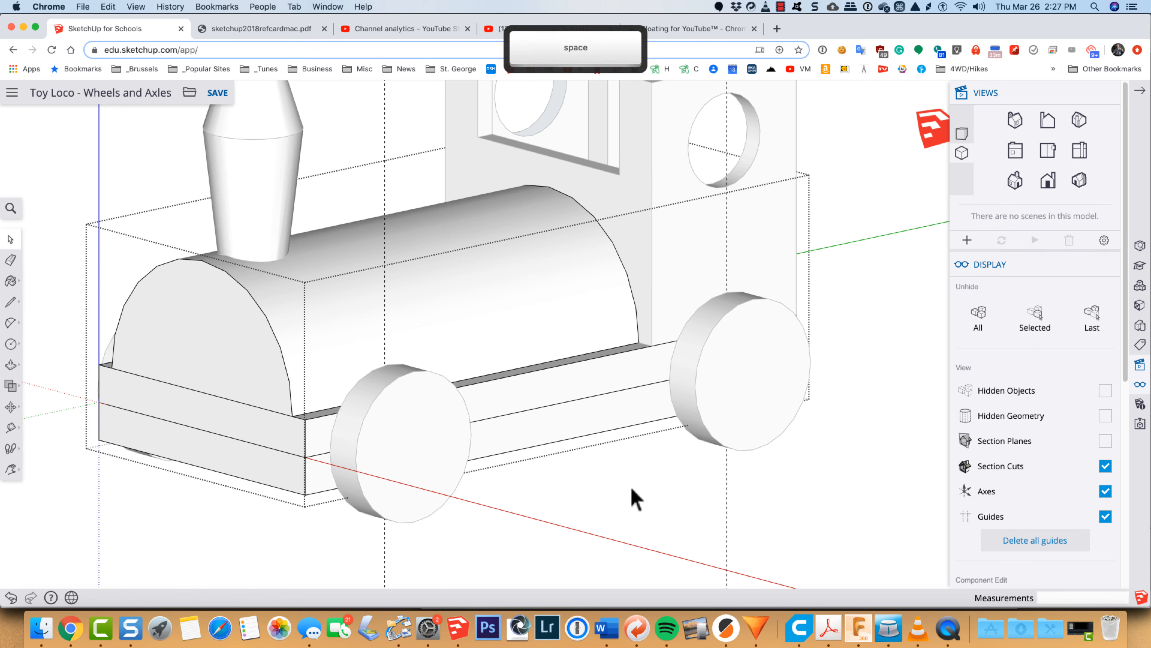
{"action": "left_click", "coordinate": [632, 490]}
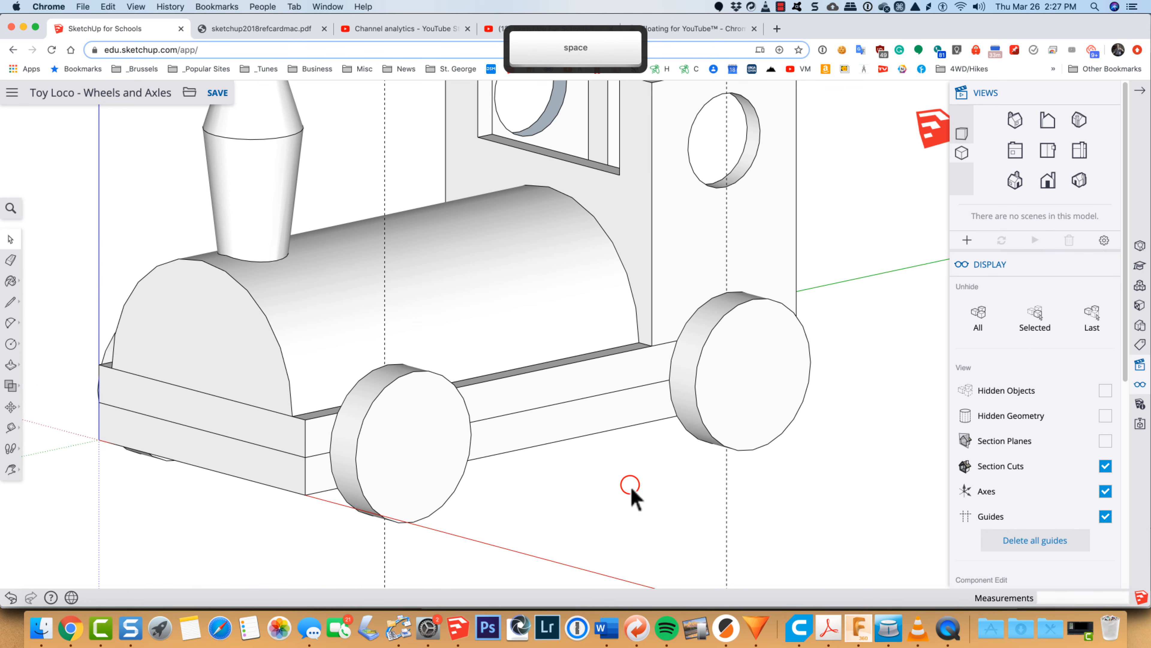
Step: Hide the front and rear wheel-and-axle pairs together
{"action": "left_click", "coordinate": [418, 462]}
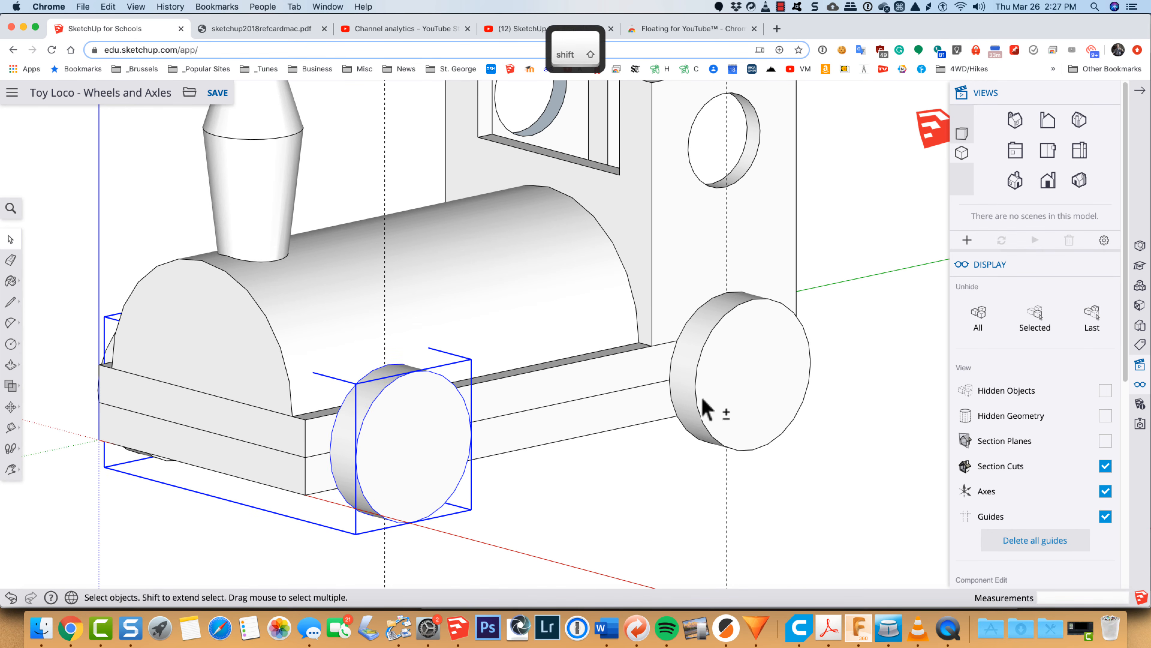
{"action": "left_click", "coordinate": [712, 392], "text": "shift"}
{"action": "right_click", "coordinate": [713, 392]}
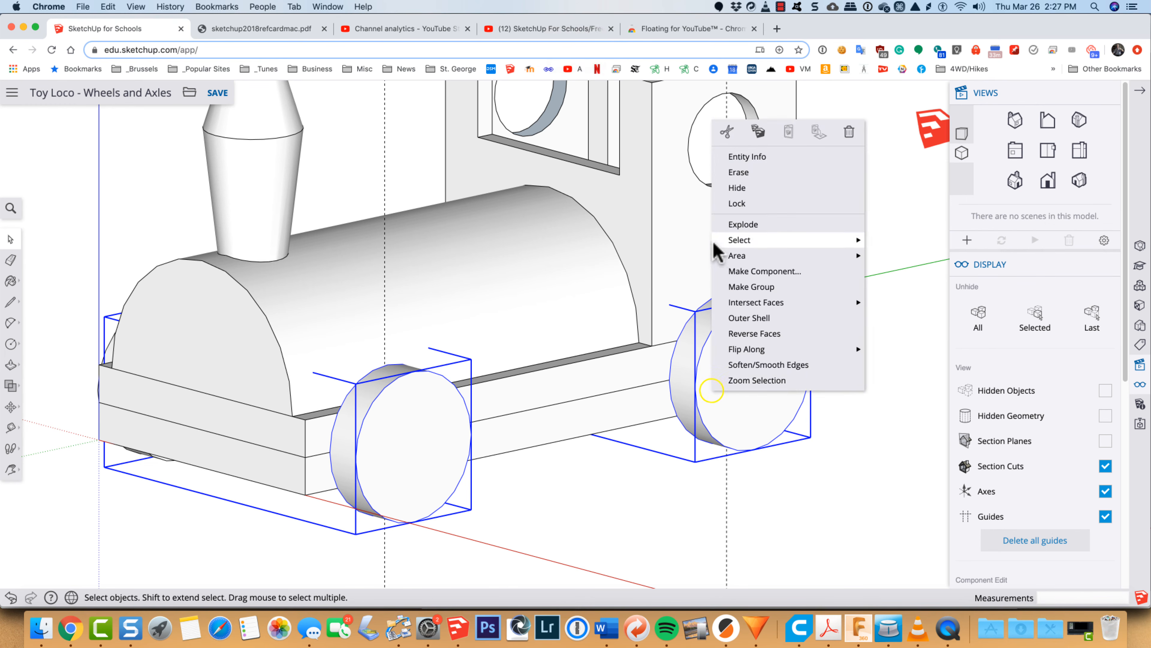
{"action": "left_click", "coordinate": [726, 188]}
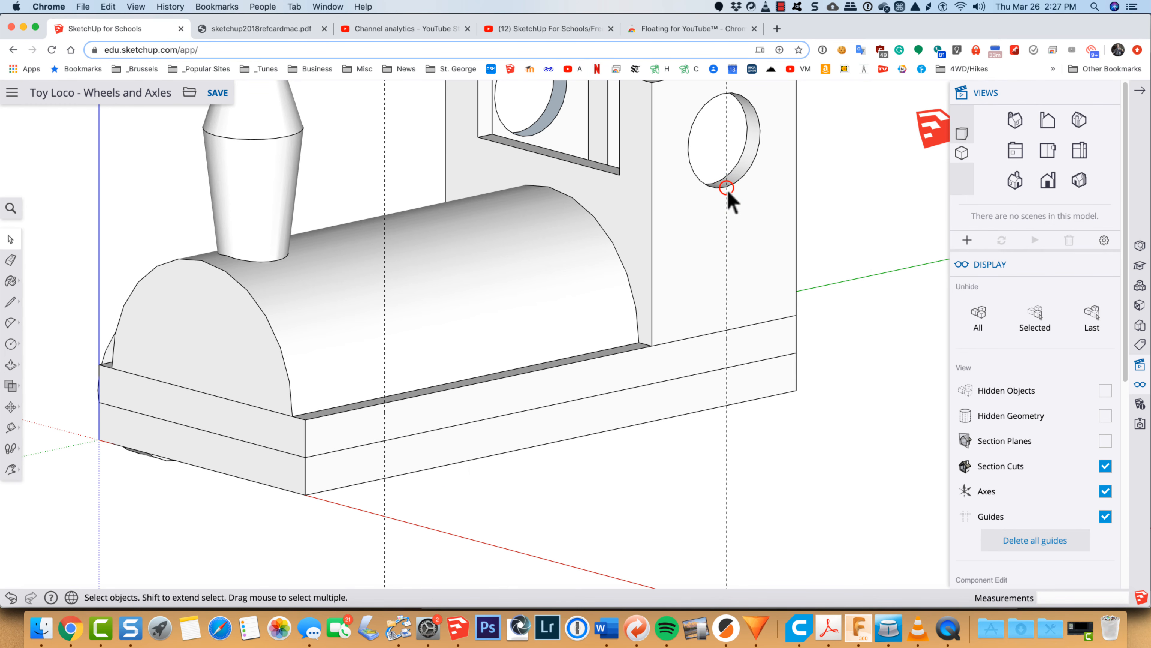
Step: Reopen the base for editing and draw a 1/8" radius circle on its side face, centred where the front guide crosses the middle line
{"action": "left_click", "coordinate": [456, 442]}
{"action": "left_click", "coordinate": [456, 443]}
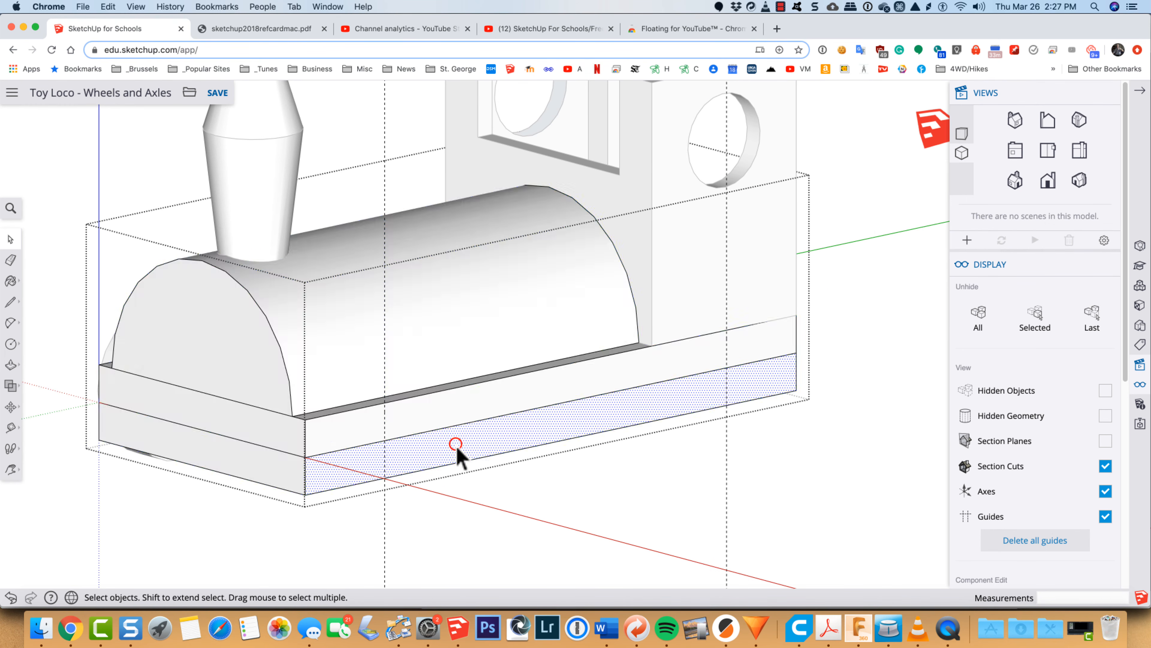
{"action": "left_click", "coordinate": [500, 520]}
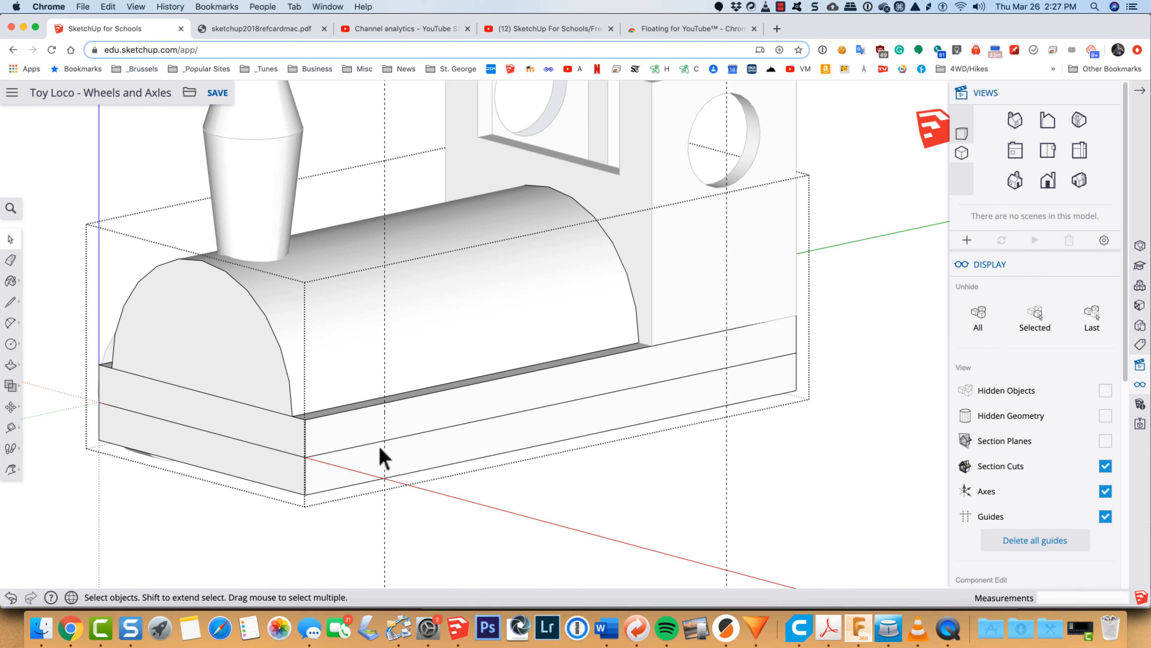
{"action": "key", "text": "c"}
{"action": "scroll", "coordinate": [366, 438], "scroll_direction": "up", "scroll_amount": 10}
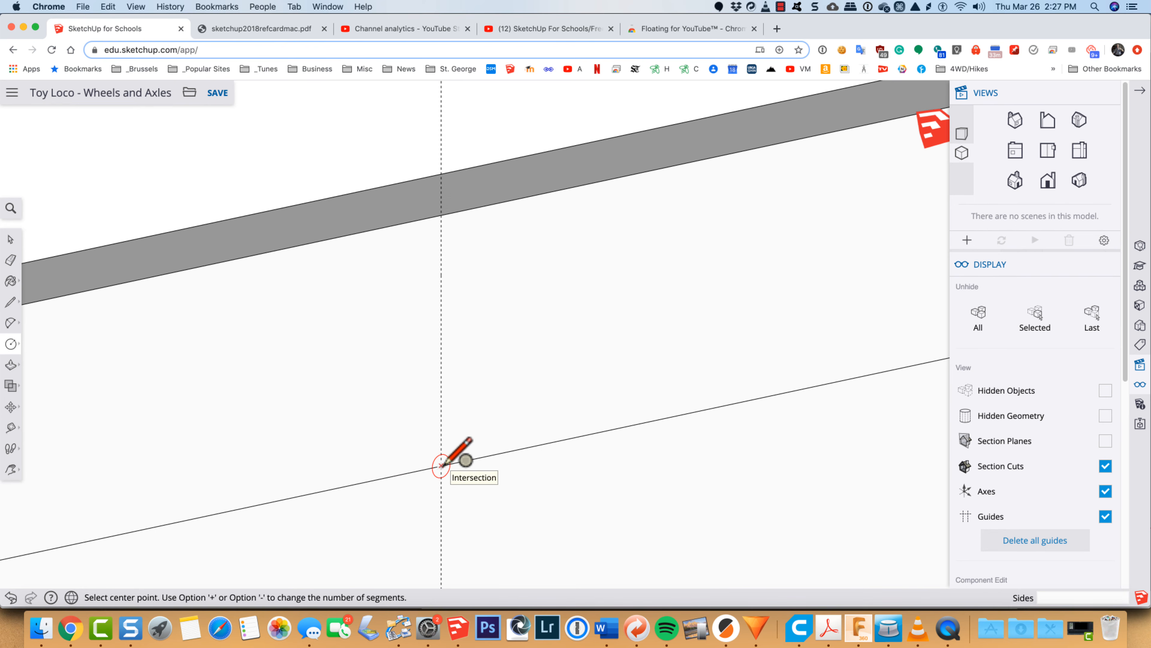
{"action": "left_click", "coordinate": [441, 464]}
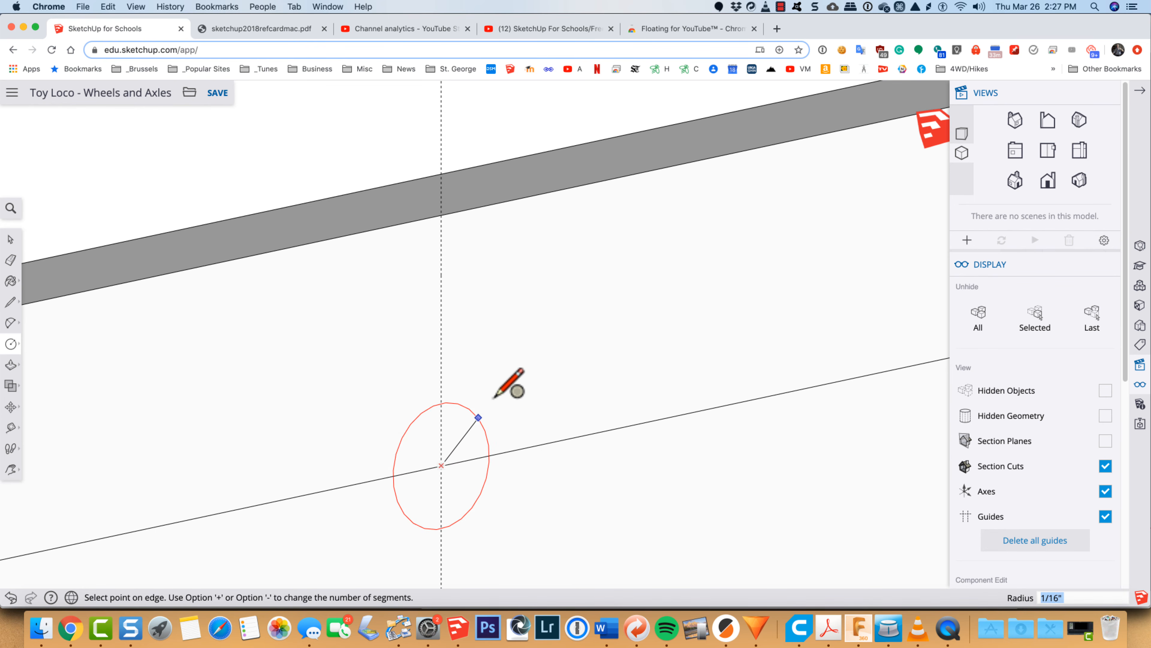
{"action": "left_click", "coordinate": [501, 388]}
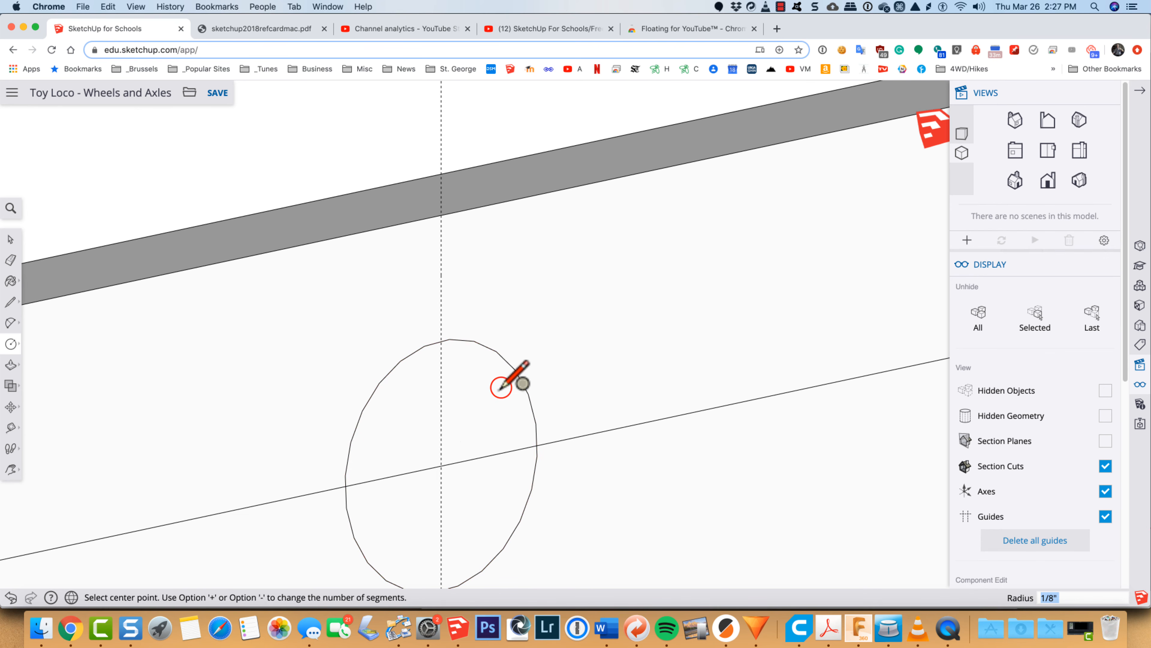
Step: Delete the piece of the middle line that runs inside the circle
{"action": "key", "text": "space"}
{"action": "left_click", "coordinate": [471, 458]}
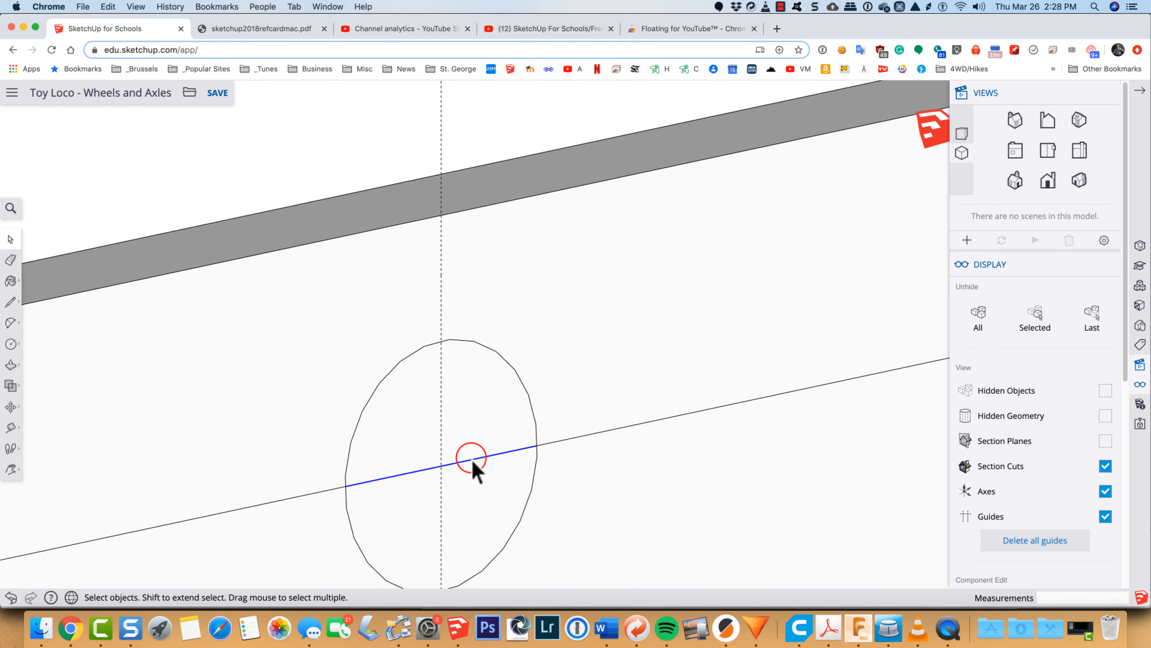
{"action": "key", "text": "Delete"}
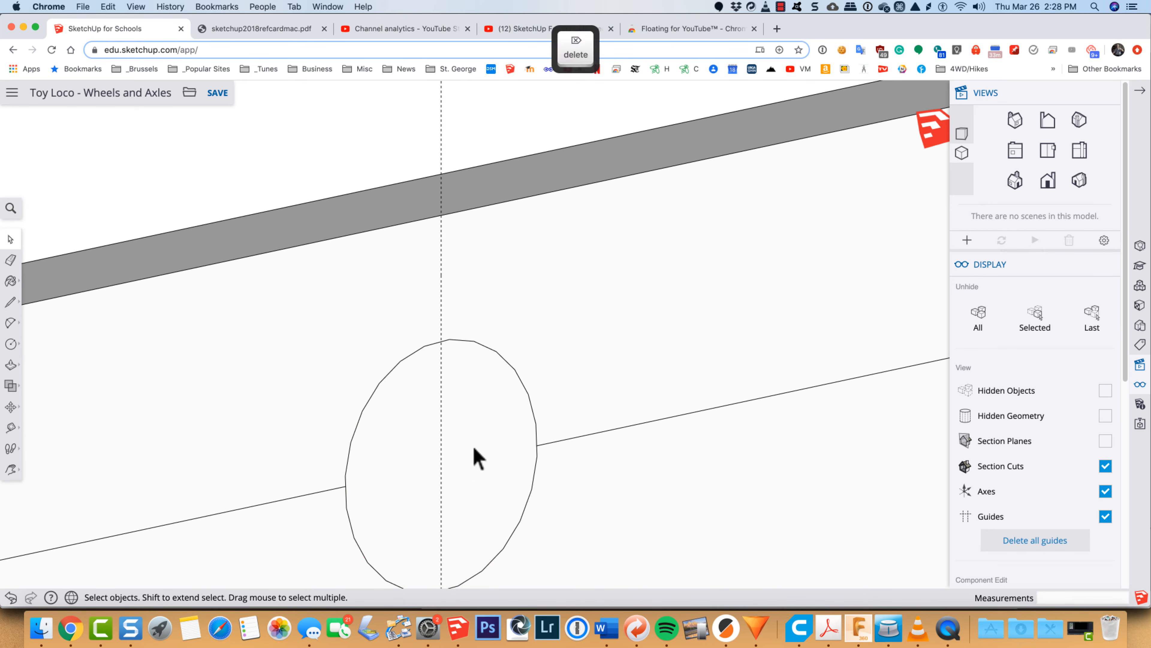
Step: Offset the circle's face outline very slightly outward to make the axle hole a little larger than the axle
{"action": "left_click", "coordinate": [474, 448]}
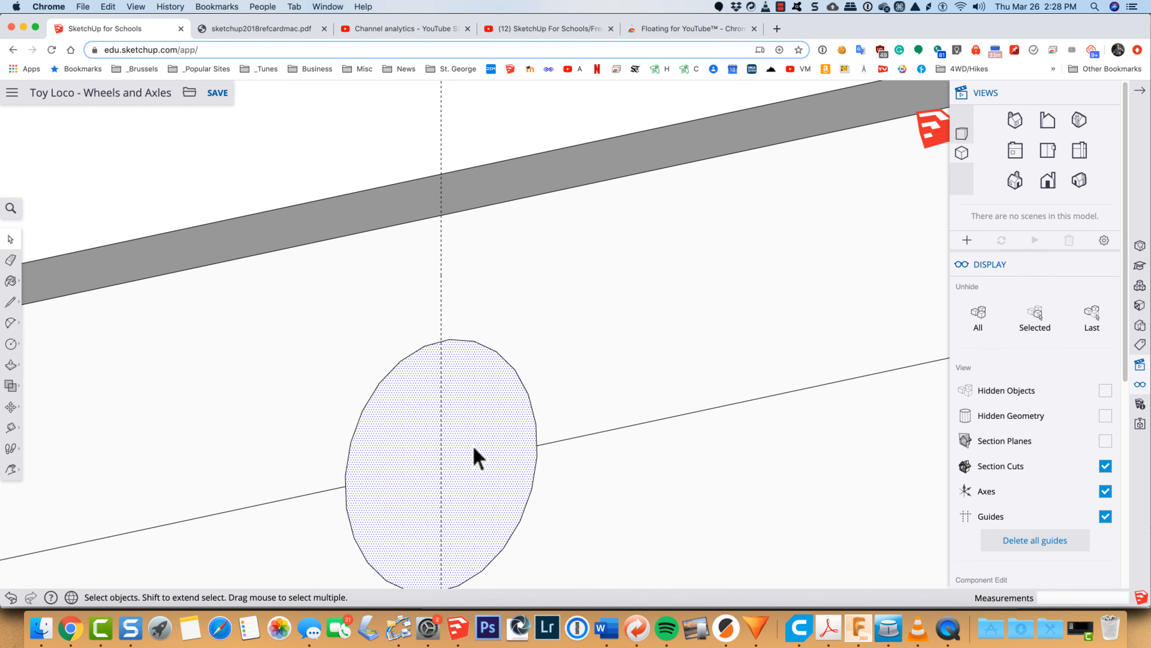
{"action": "key", "text": "f"}
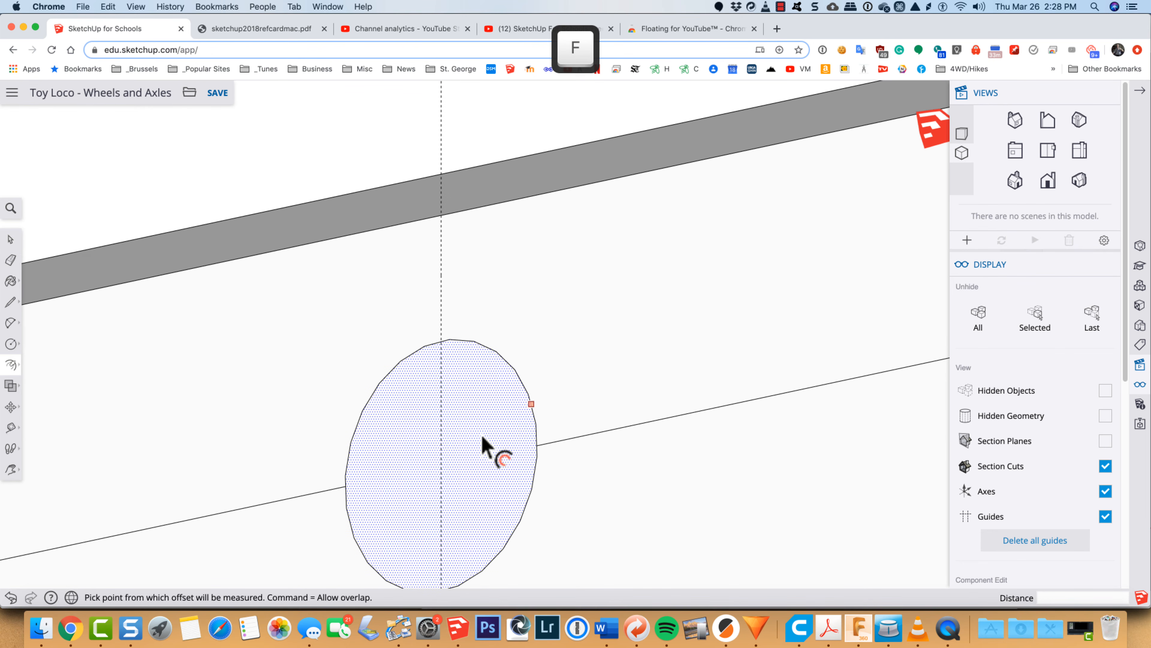
{"action": "left_click", "coordinate": [504, 378]}
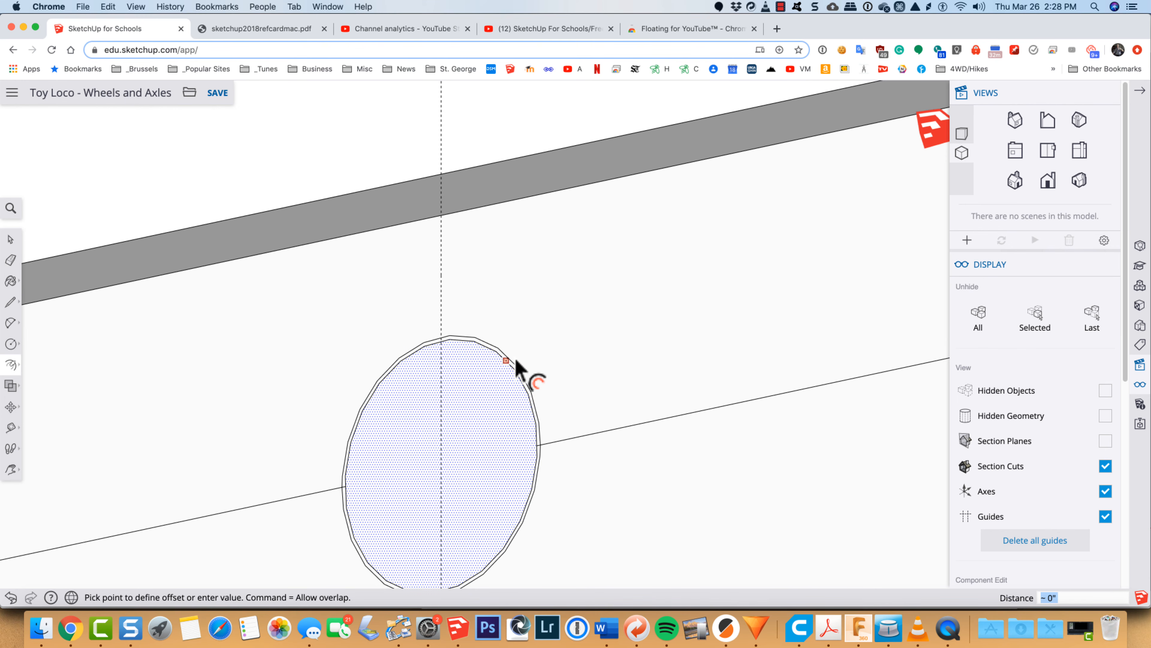
{"action": "left_click", "coordinate": [515, 359]}
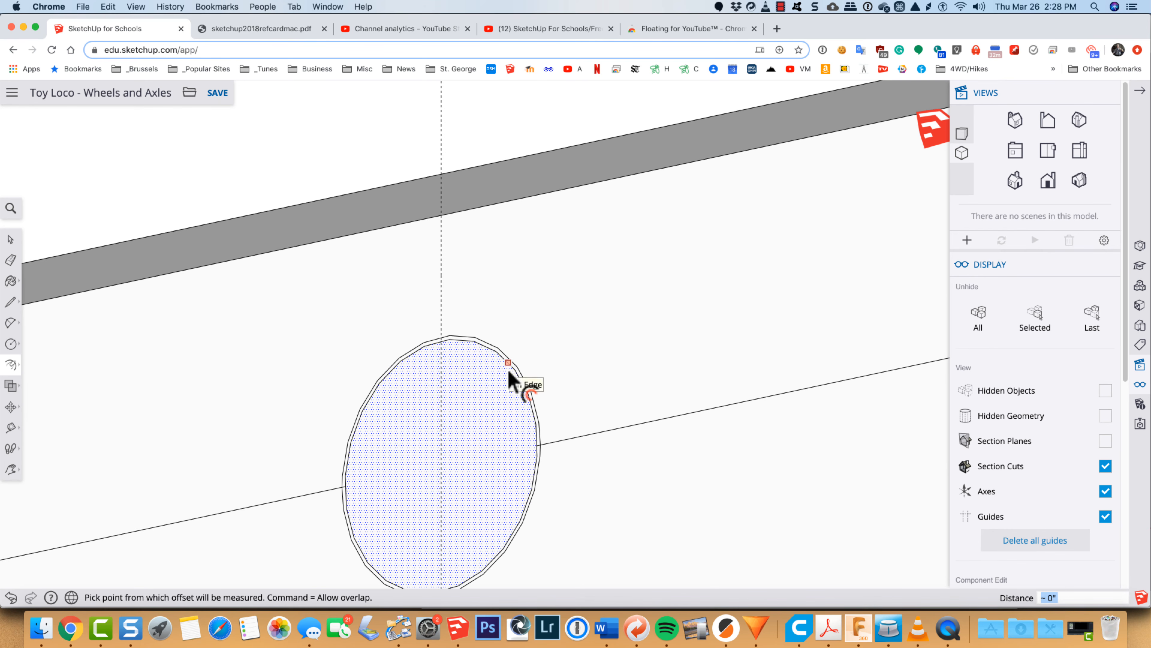
{"action": "key", "text": "space"}
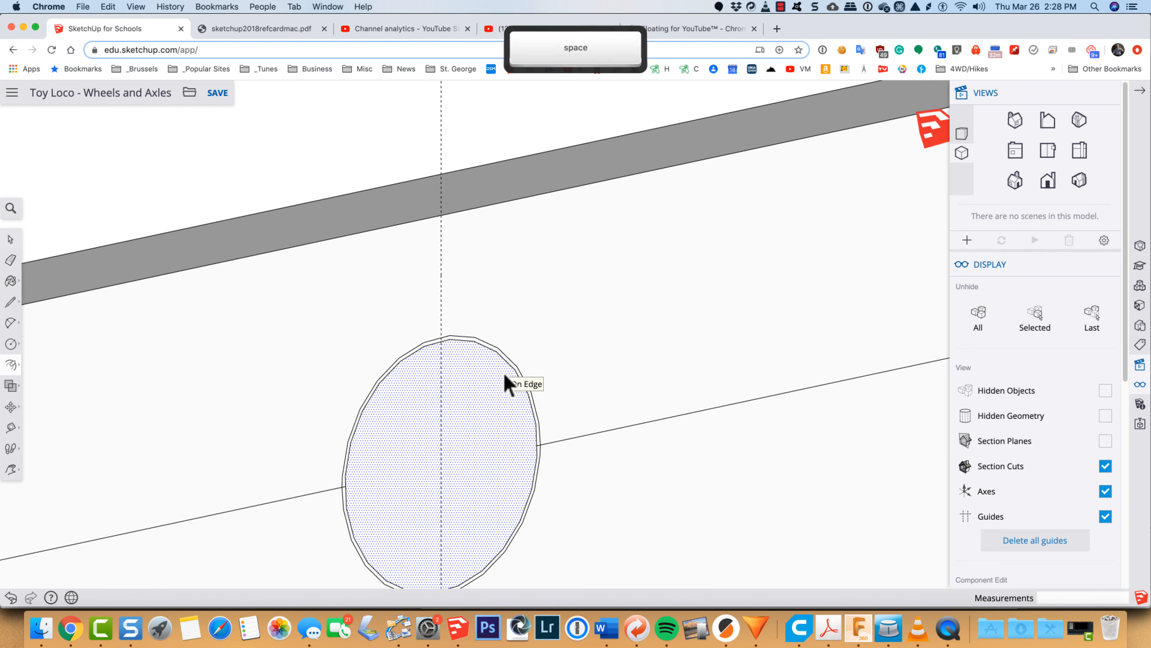
Step: Delete both arcs of the original inner circle, keeping only the offset outline
{"action": "left_click", "coordinate": [509, 367]}
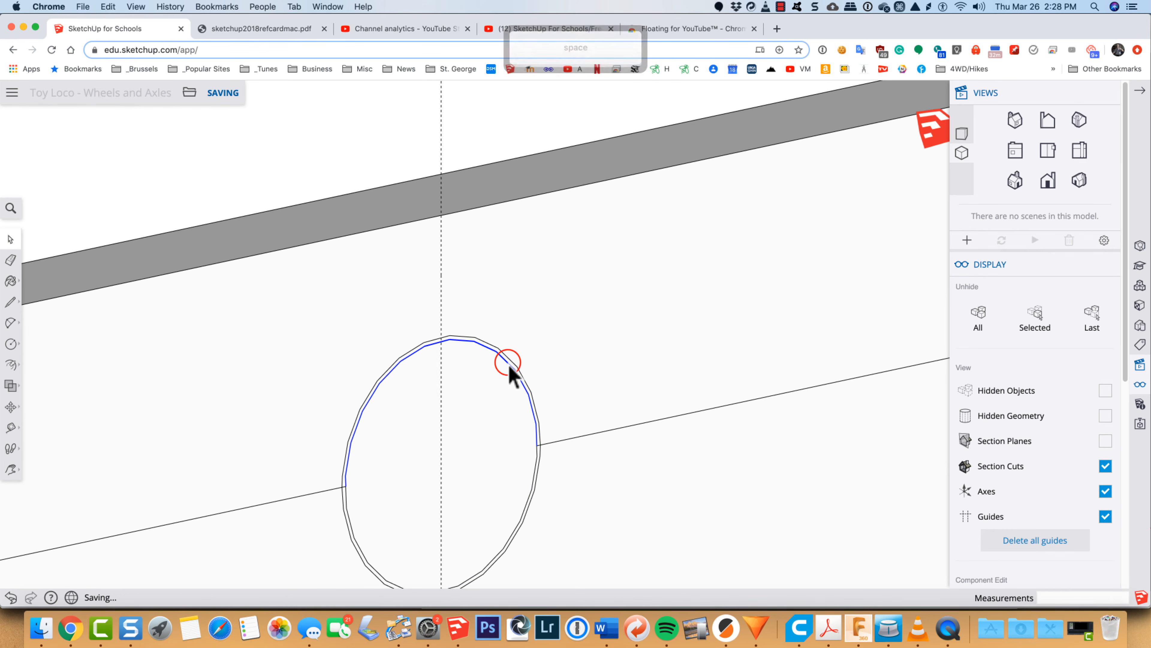
{"action": "key", "text": "Delete"}
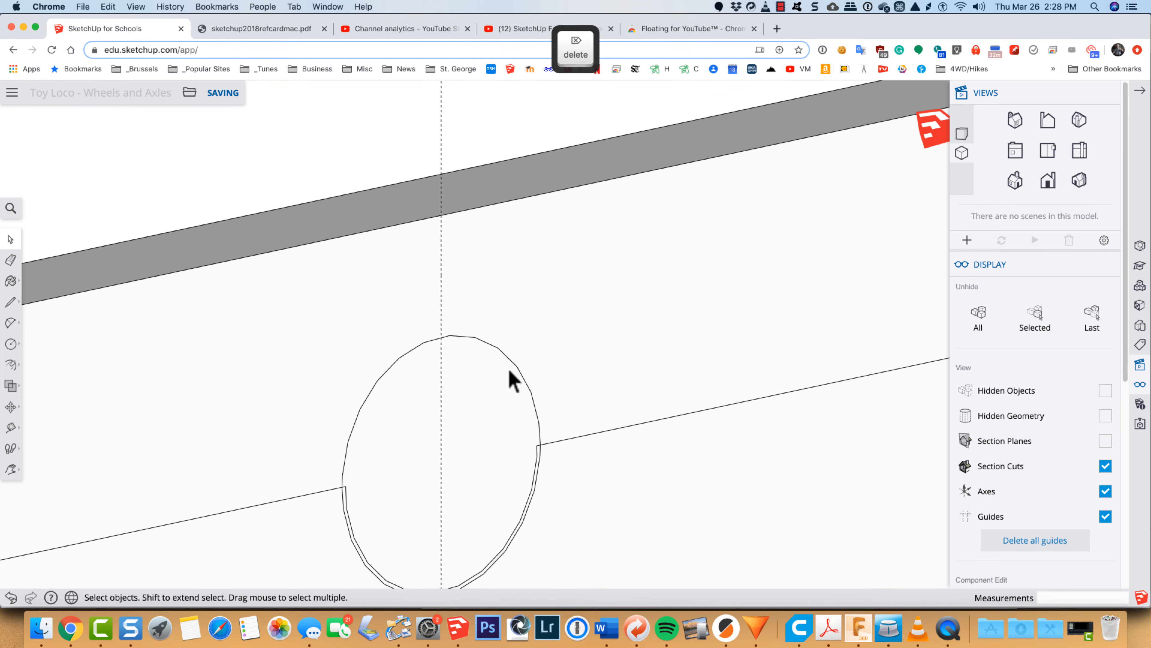
{"action": "left_click", "coordinate": [536, 457]}
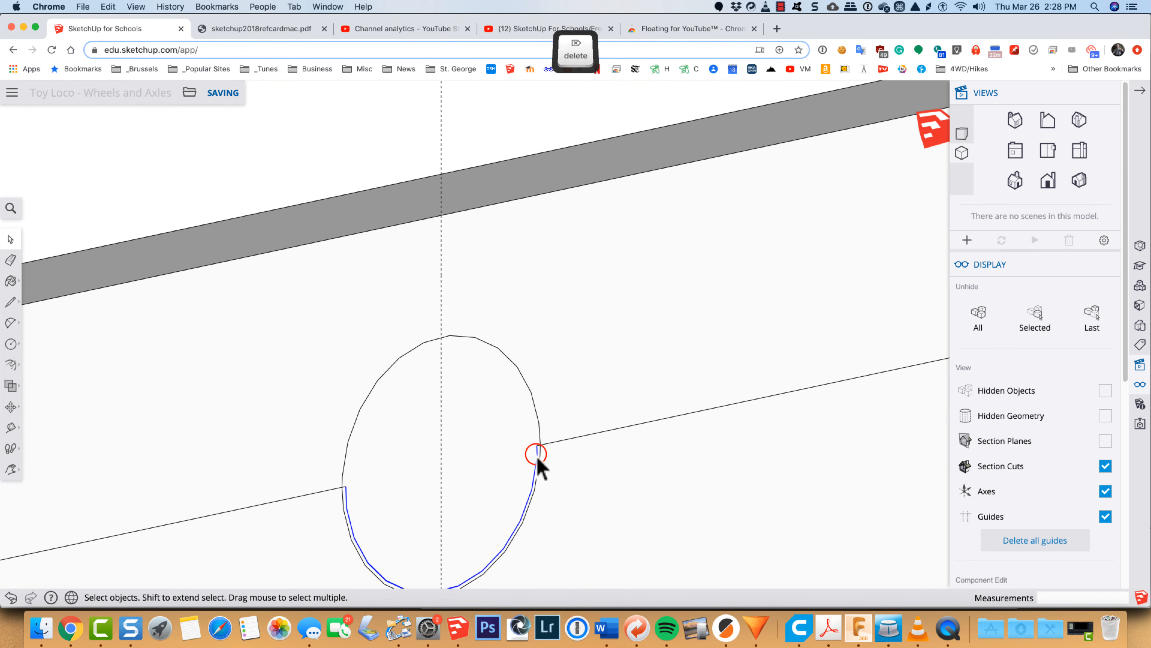
{"action": "key", "text": "Delete"}
Step: Erase the small line stubs left inside the circle on both sides
{"action": "key", "text": "e"}
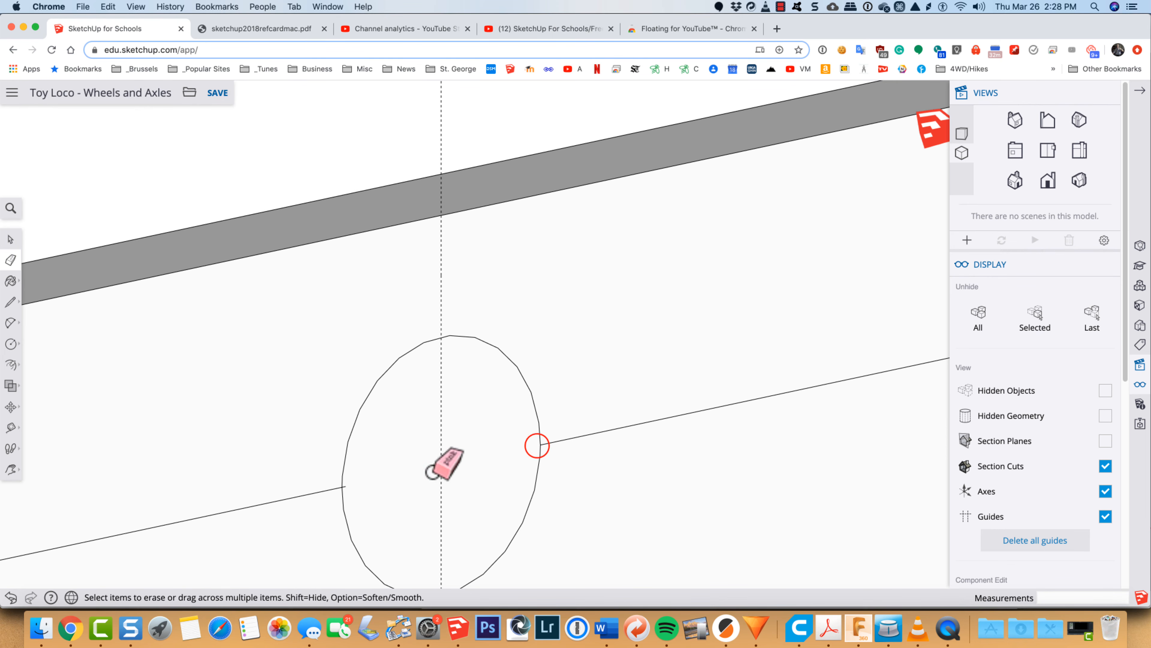
{"action": "scroll", "coordinate": [358, 485], "scroll_direction": "up", "scroll_amount": 5}
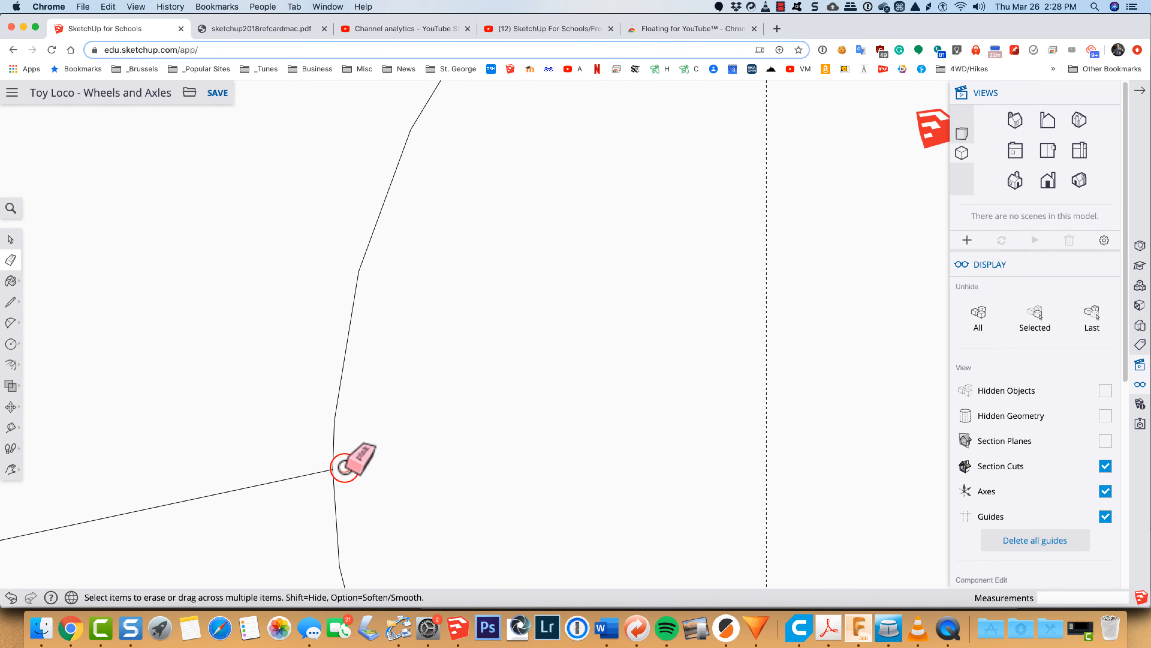
{"action": "scroll", "coordinate": [512, 474], "scroll_direction": "down", "scroll_amount": 5}
{"action": "scroll", "coordinate": [511, 475], "scroll_direction": "down", "scroll_amount": 10}
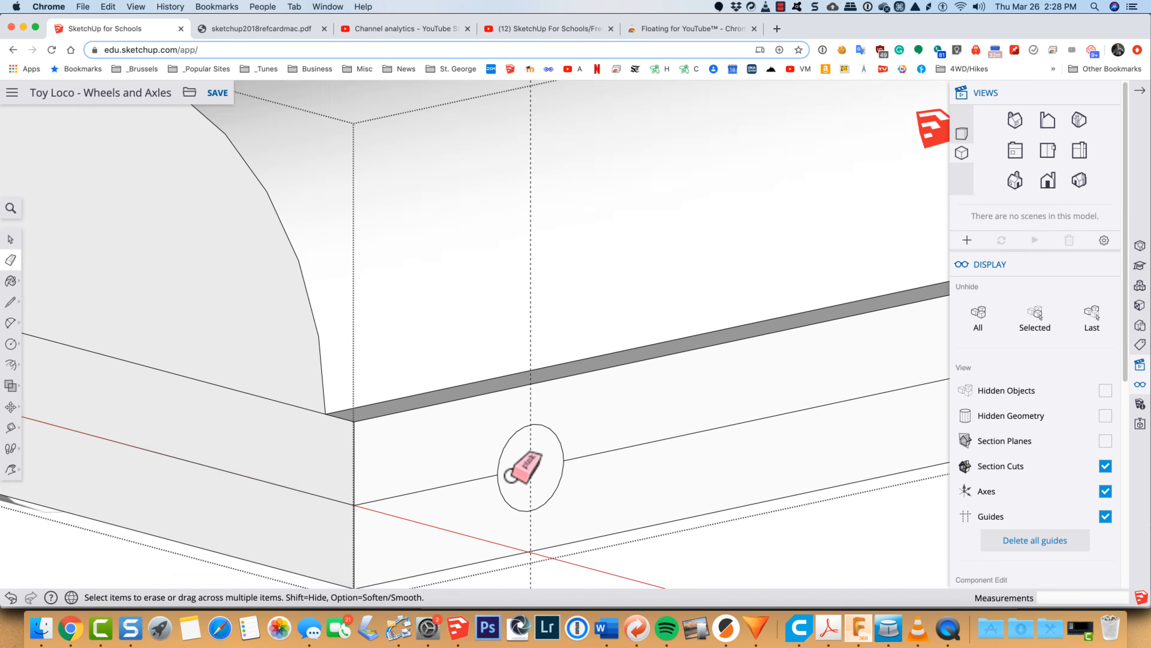
Step: Delete the middle line segments on both sides of the circle on the base's side face
{"action": "key", "text": "space"}
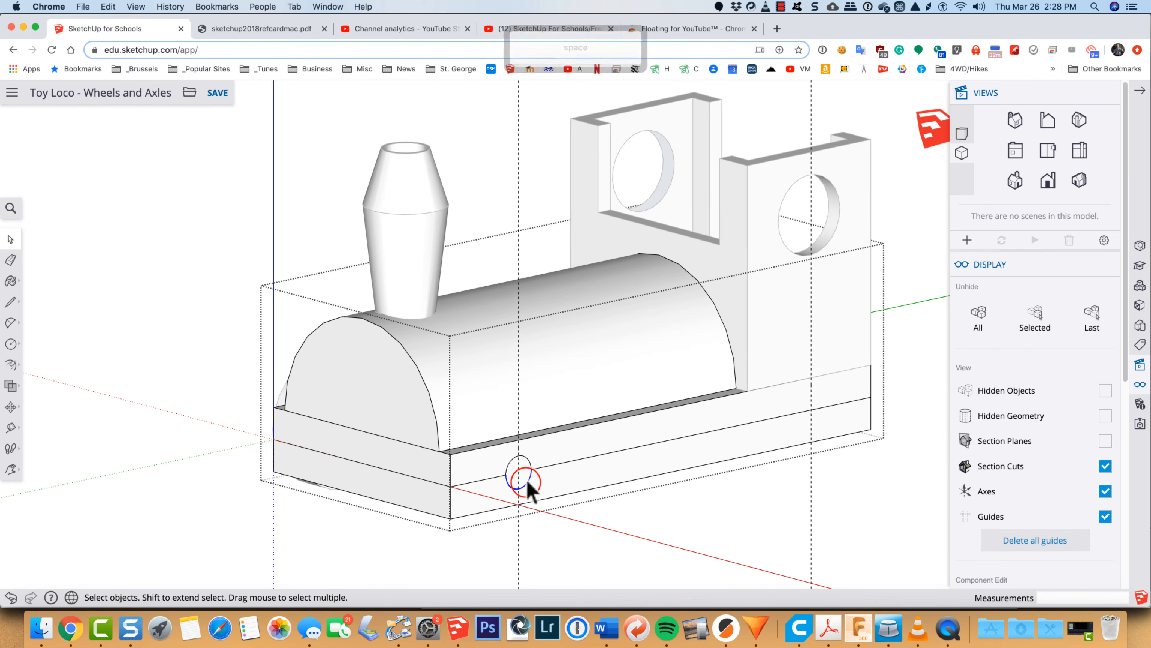
{"action": "key", "text": "shift"}
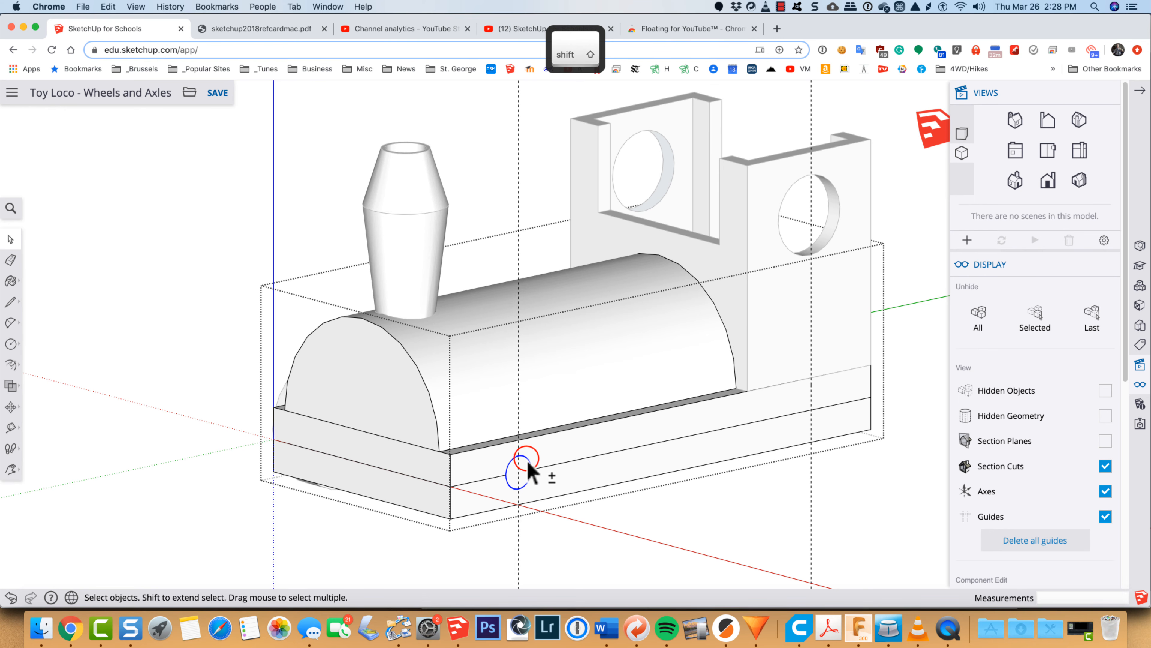
{"action": "left_click", "coordinate": [497, 479]}
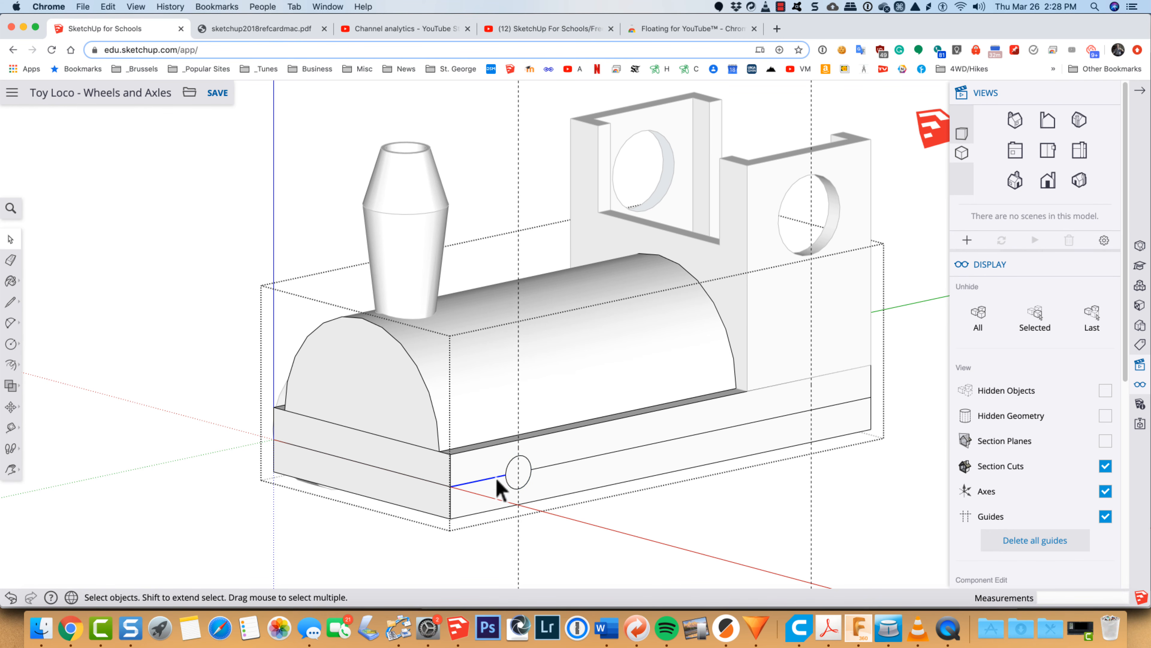
{"action": "key", "text": "Delete"}
{"action": "left_click", "coordinate": [541, 465]}
{"action": "key", "text": "Delete"}
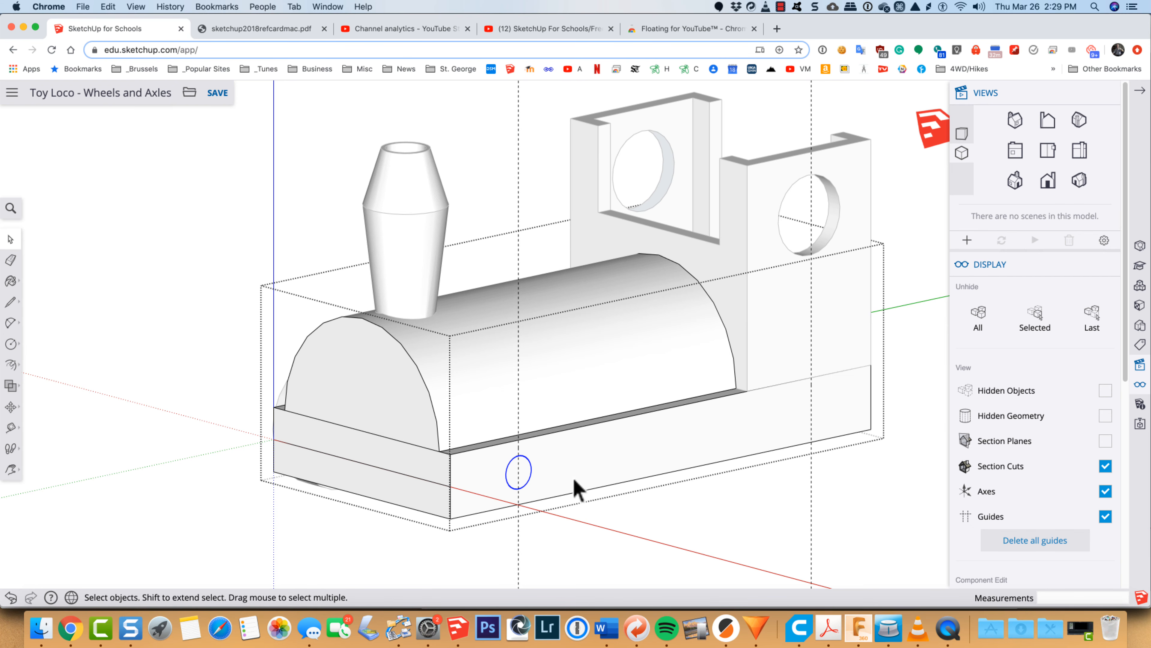
Step: Copy the axle-hole circle 2 15/16" along the green axis, centring the copy on the rear wheel guide
{"action": "key", "text": "m"}
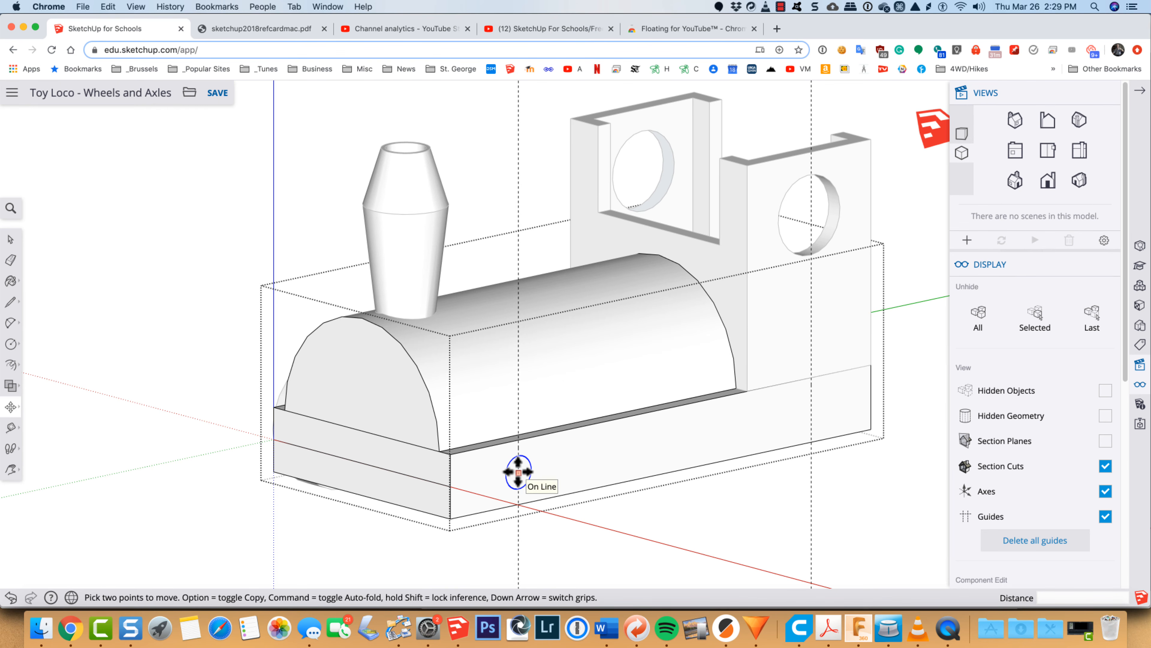
{"action": "left_click", "coordinate": [553, 462]}
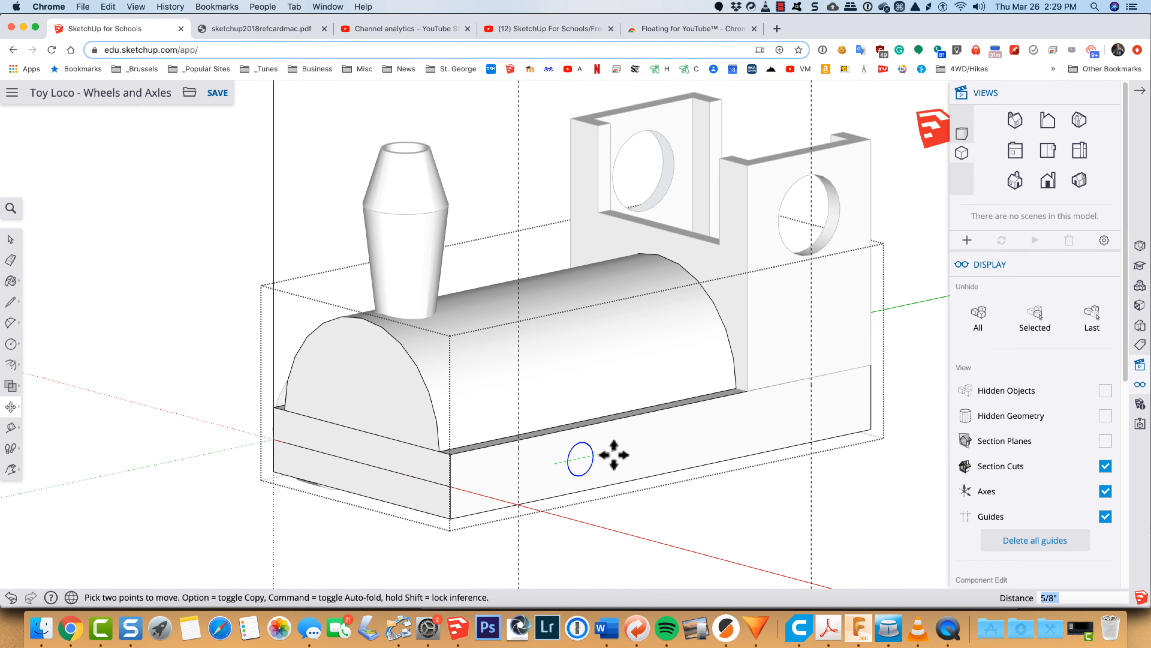
{"action": "key", "text": "alt"}
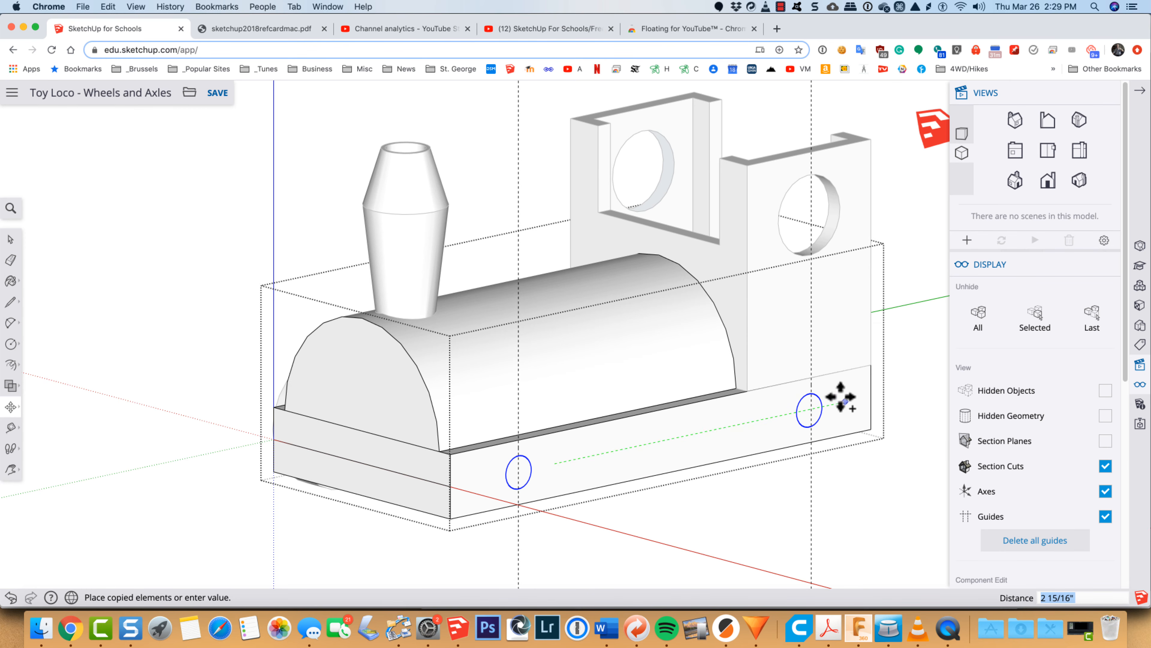
{"action": "scroll", "coordinate": [843, 398], "scroll_direction": "up", "scroll_amount": 6}
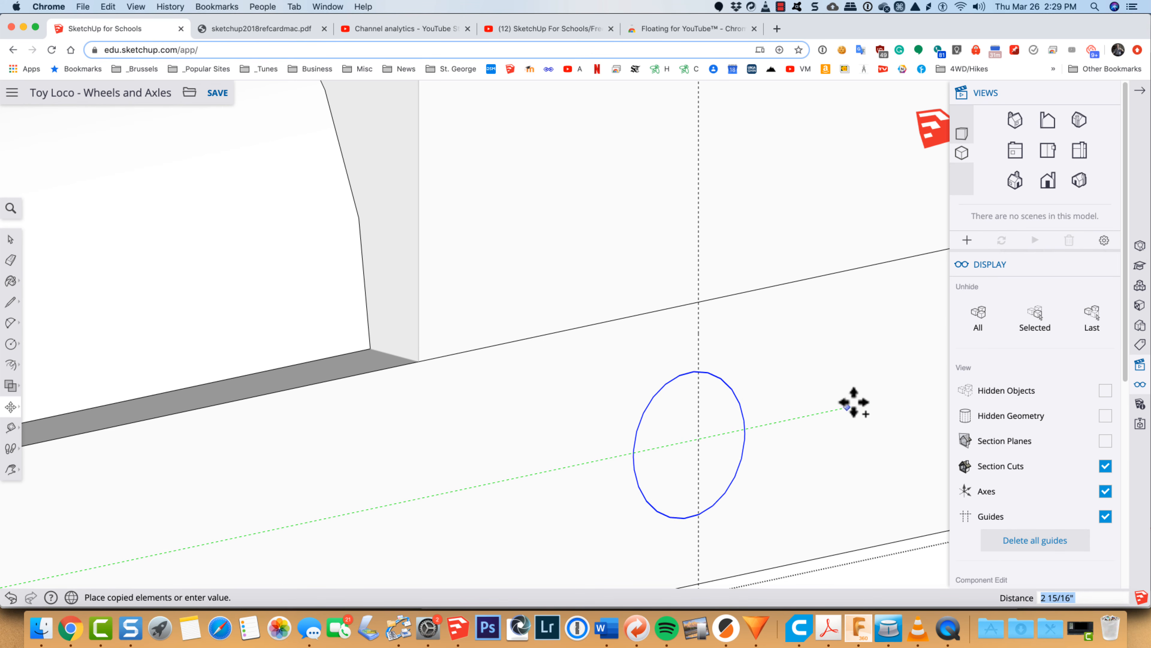
{"action": "left_click", "coordinate": [853, 402]}
{"action": "scroll", "coordinate": [836, 437], "scroll_direction": "down", "scroll_amount": 10}
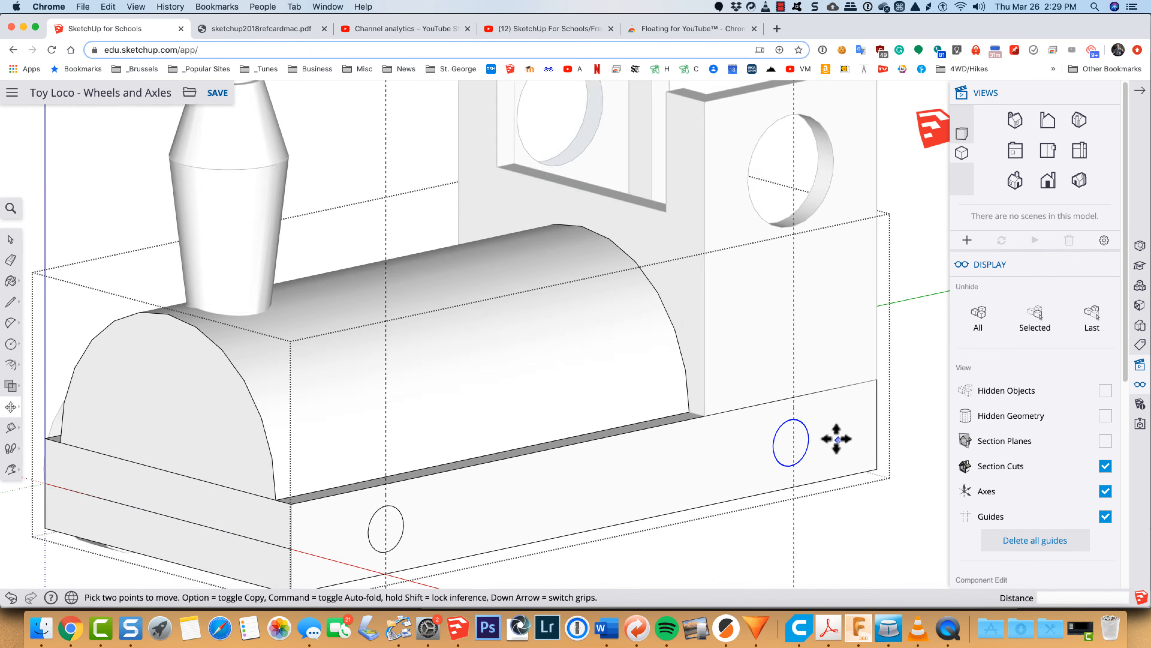
{"action": "key", "text": "space"}
Step: Push the front circle's face 2" through the base to cut the front axle hole
{"action": "scroll", "coordinate": [564, 514], "scroll_direction": "up", "scroll_amount": 8}
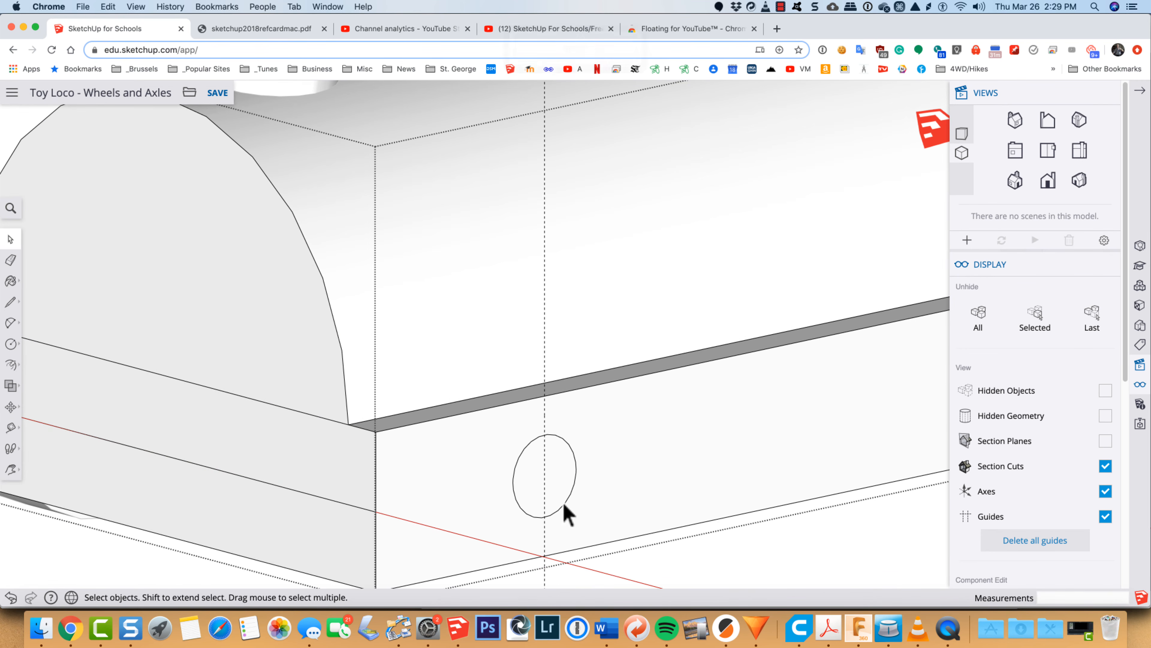
{"action": "left_click", "coordinate": [560, 489]}
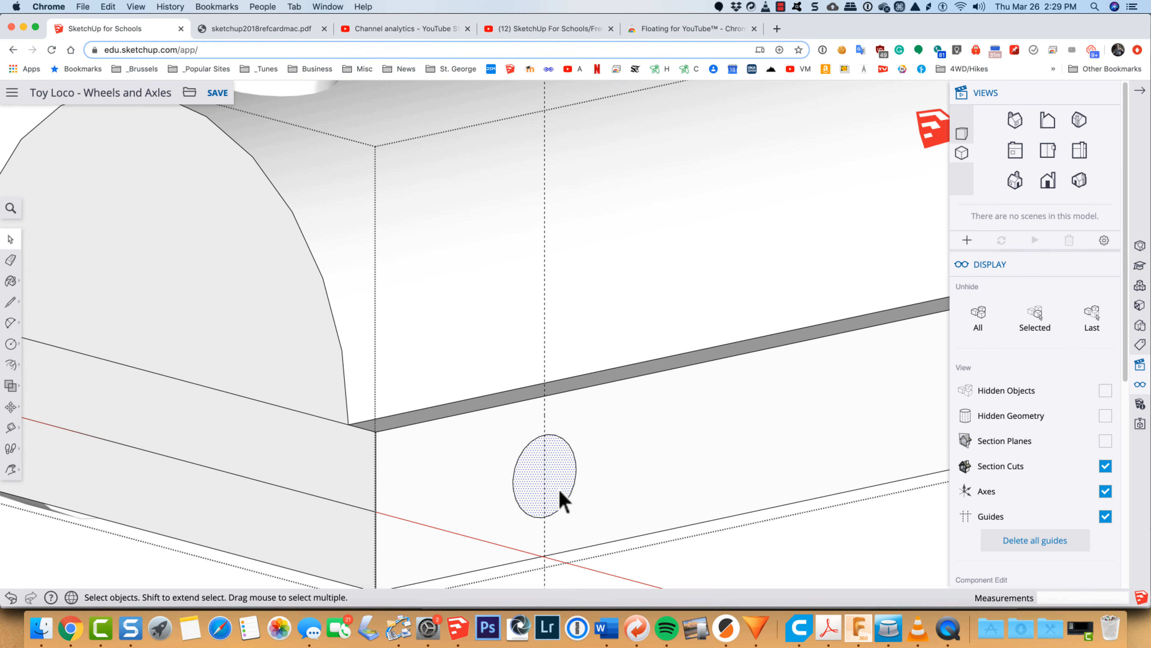
{"action": "key", "text": "p"}
{"action": "left_click", "coordinate": [565, 483]}
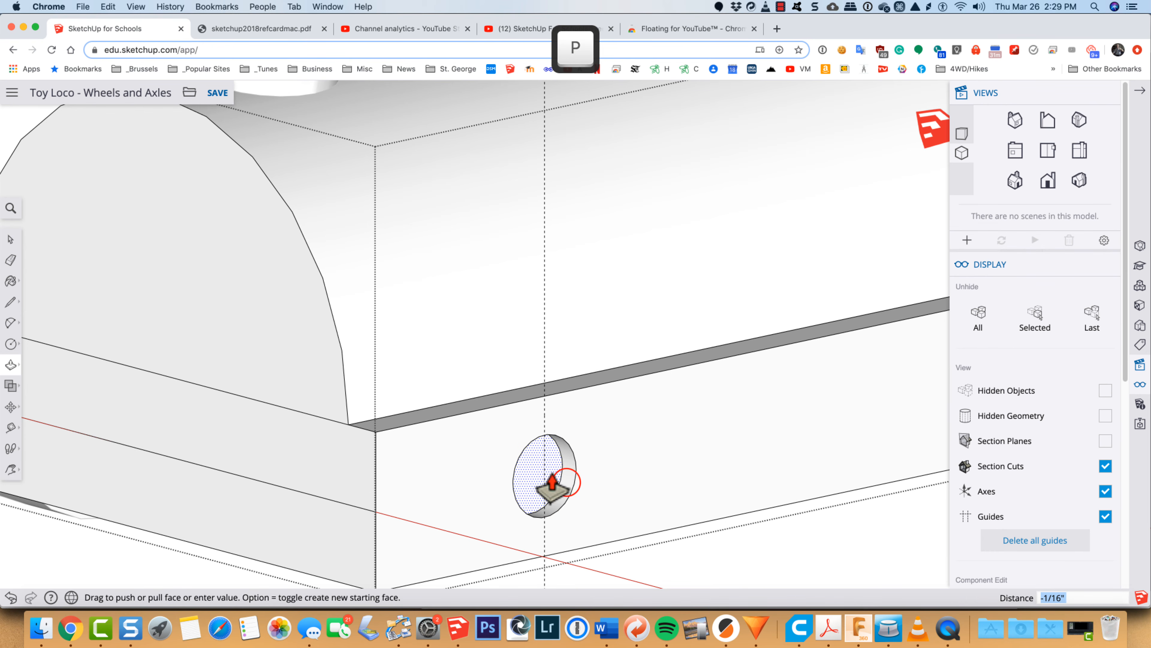
{"action": "left_click", "coordinate": [551, 480]}
{"action": "type", "text": "2"}
{"action": "key", "text": "Return"}
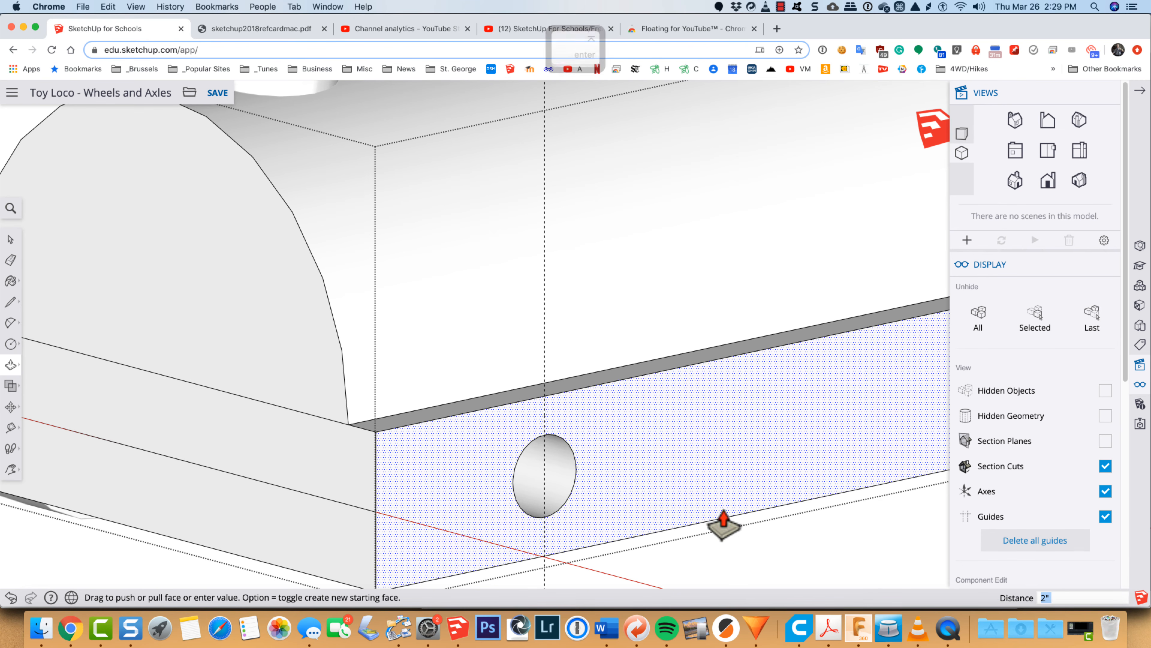
Step: Push the rear circle's face through the base by the same distance as the front axle hole
{"action": "key", "text": "h"}
{"action": "left_click_drag", "start_coordinate": [776, 483], "coordinate": [835, 434]}
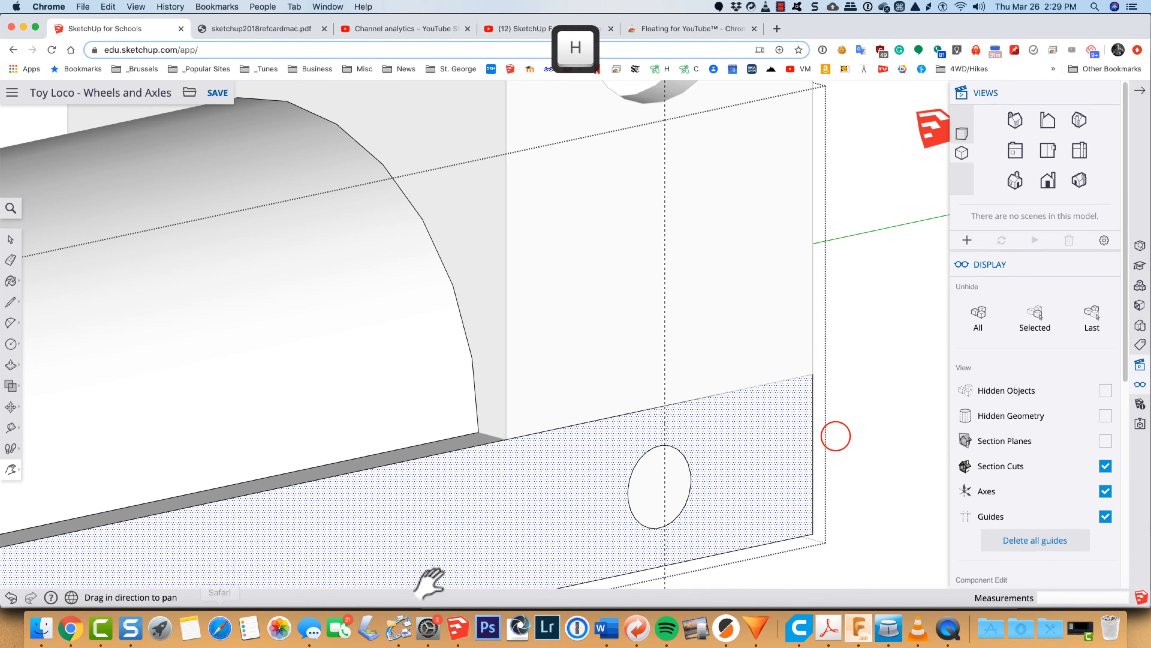
{"action": "key", "text": "space"}
{"action": "left_click", "coordinate": [649, 508]}
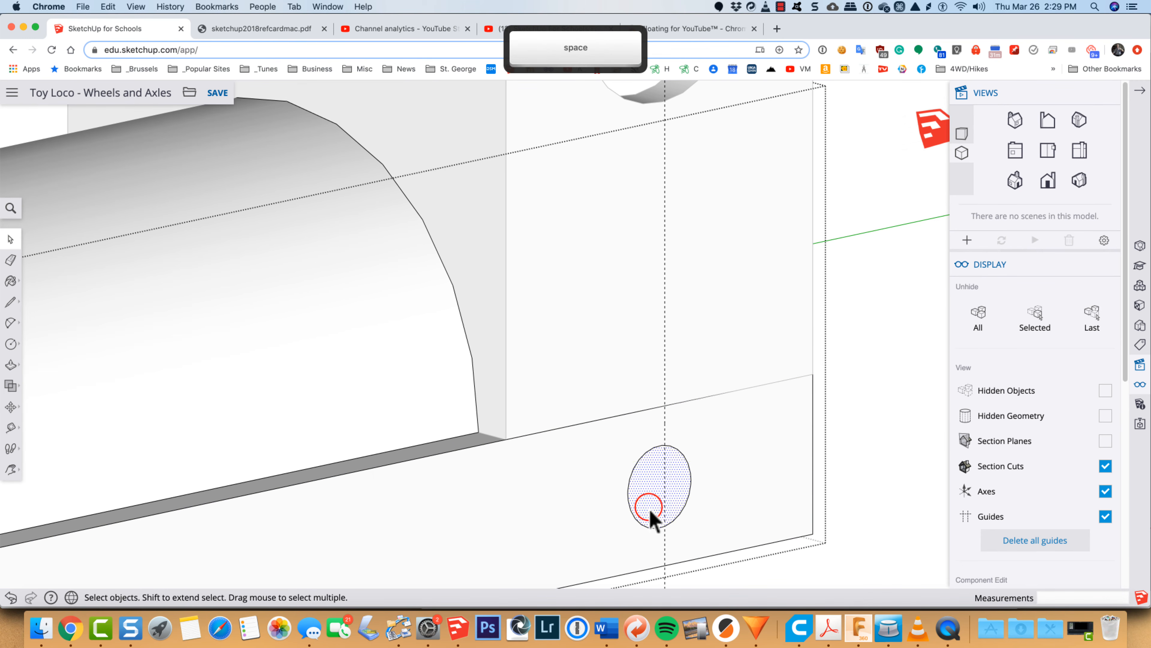
{"action": "key", "text": "p"}
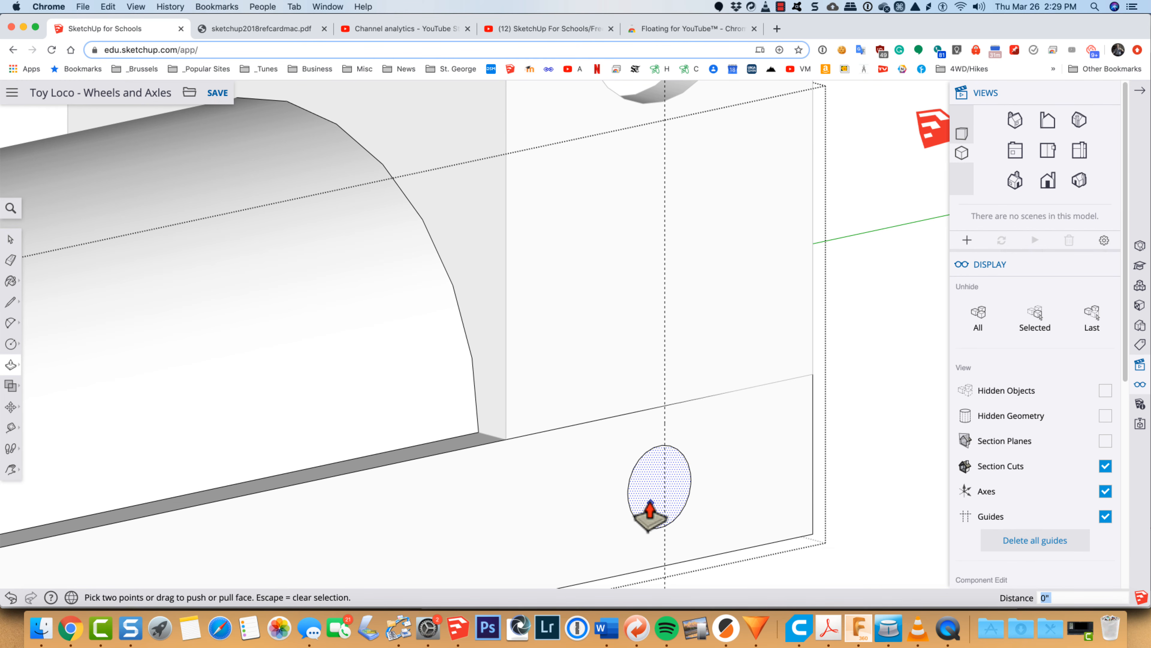
{"action": "left_click", "coordinate": [649, 504]}
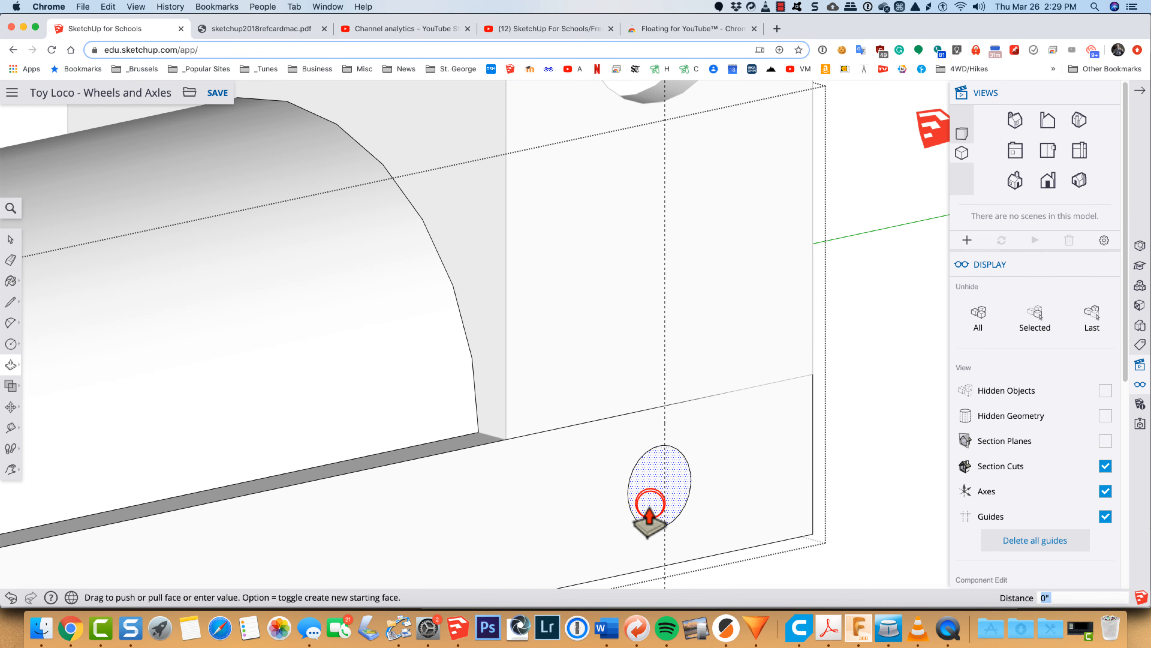
{"action": "left_click", "coordinate": [648, 504]}
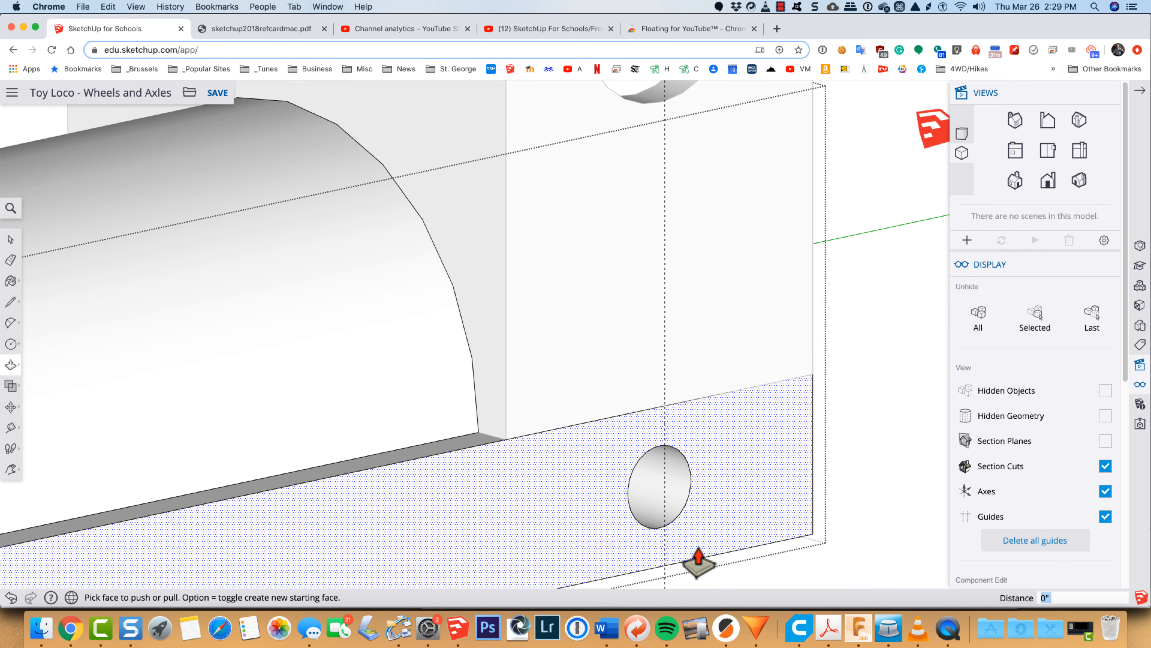
Step: Leave the group being edited and turn on the display of hidden objects
{"action": "key", "text": "o"}
{"action": "left_click_drag", "start_coordinate": [729, 534], "coordinate": [664, 482]}
{"action": "scroll", "coordinate": [664, 482], "scroll_direction": "down", "scroll_amount": 5}
{"action": "key", "text": "space"}
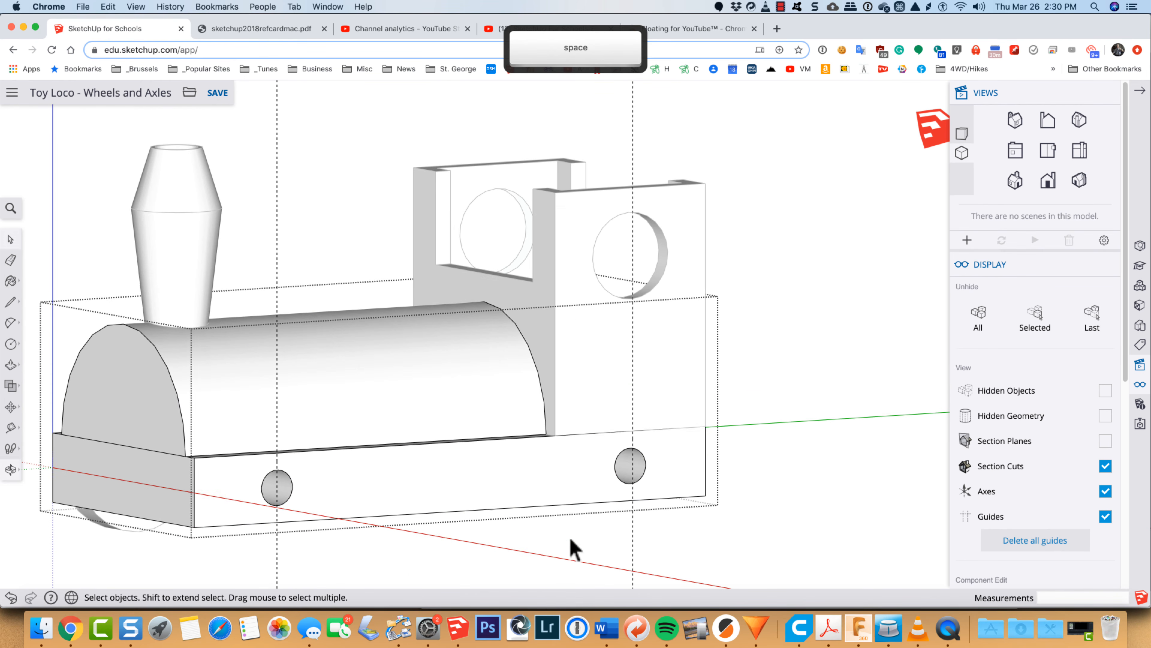
{"action": "left_click", "coordinate": [574, 539]}
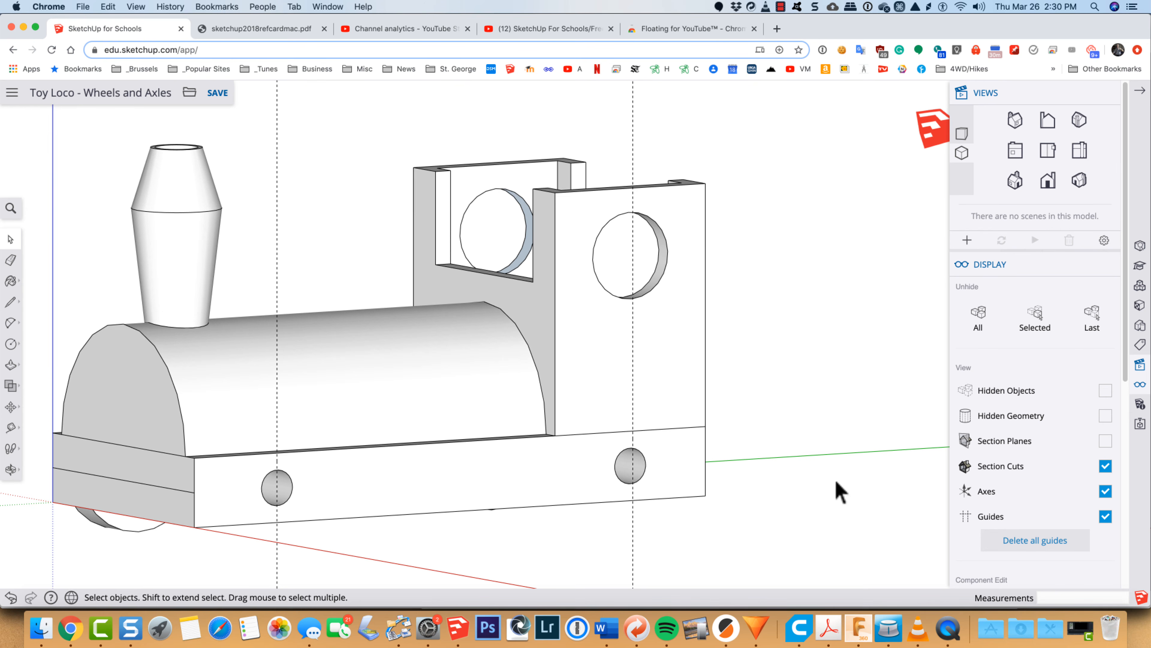
{"action": "left_click", "coordinate": [1104, 391]}
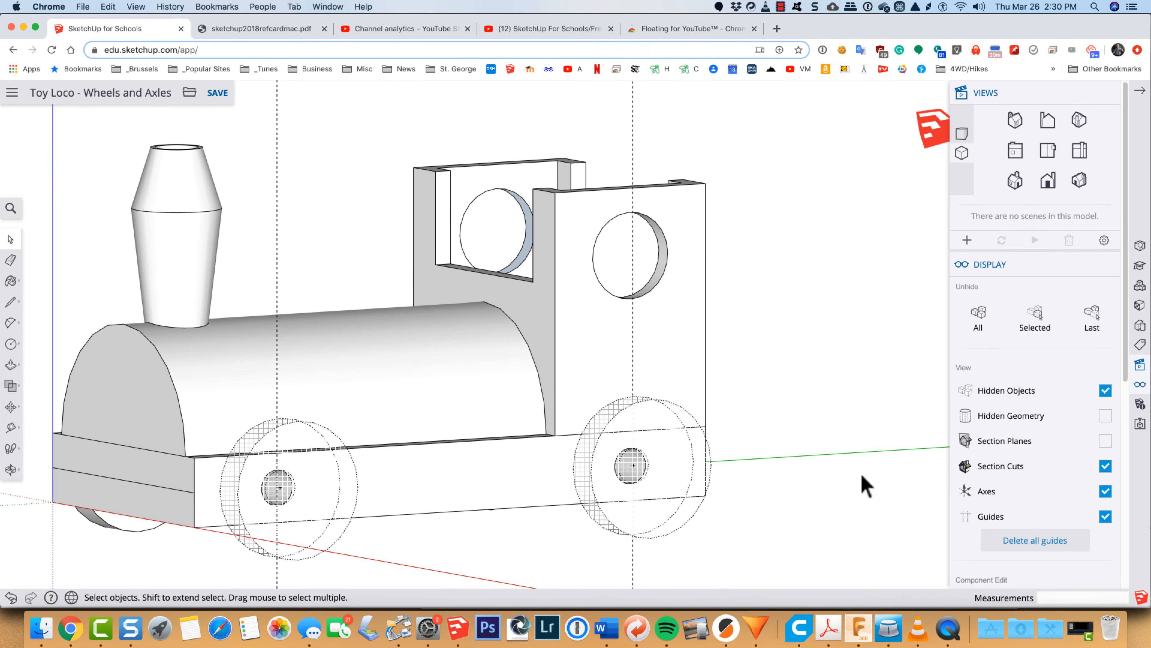
Step: Unhide the rear and front wheel-and-axle groups
{"action": "key", "text": "space"}
{"action": "left_click", "coordinate": [598, 524]}
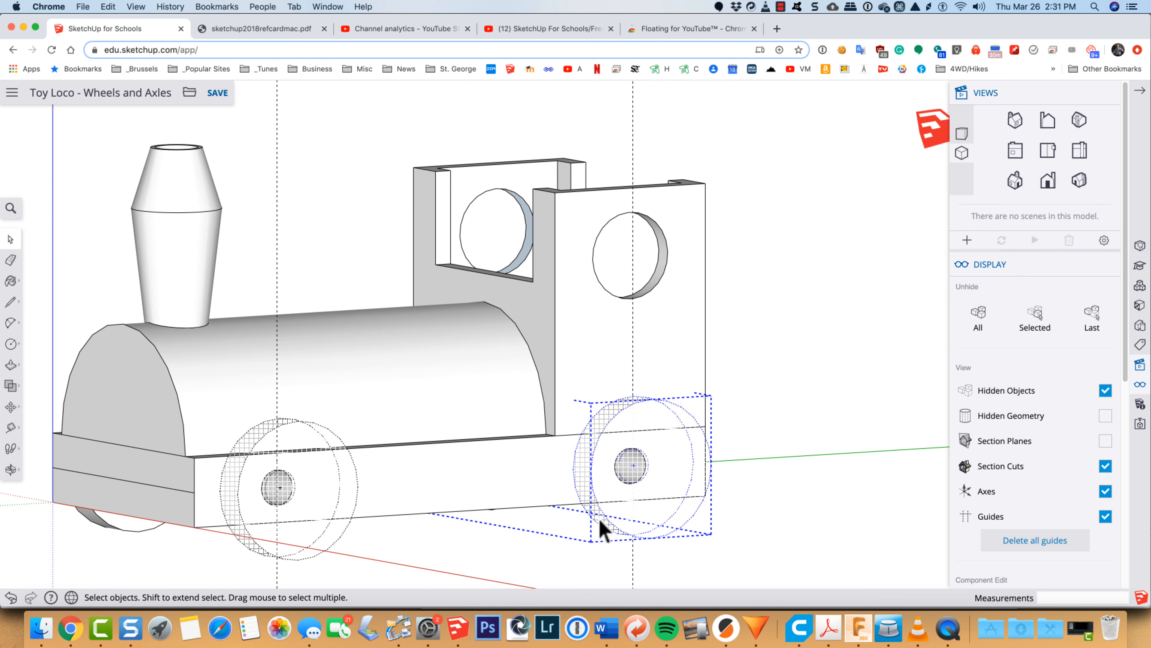
{"action": "right_click", "coordinate": [598, 516]}
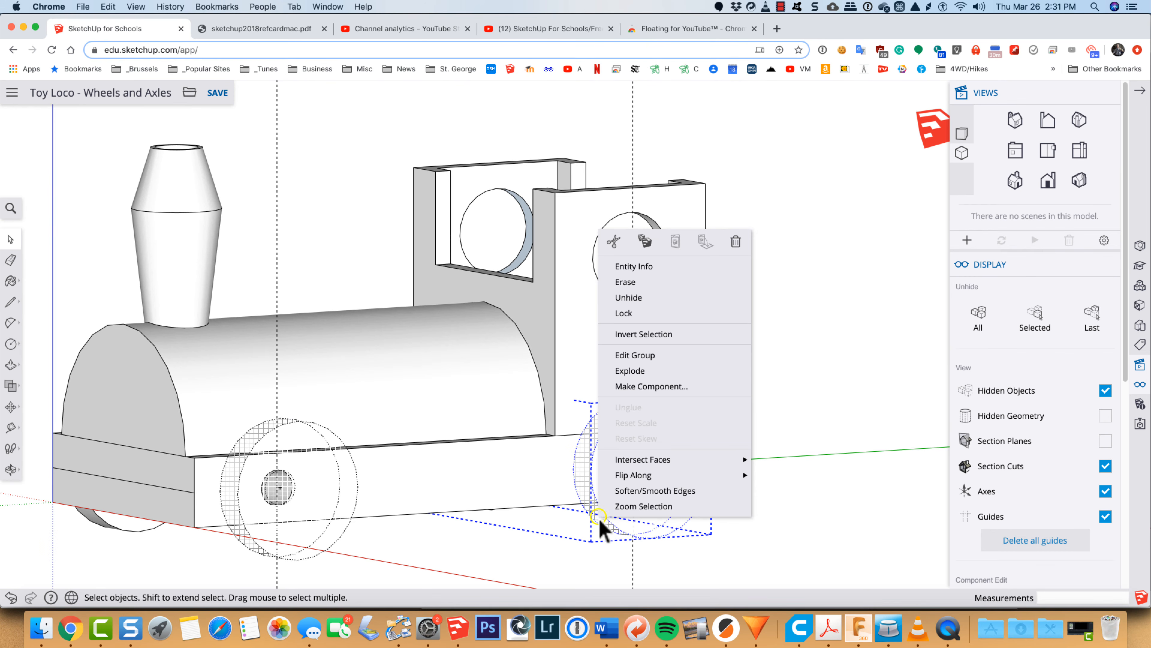
{"action": "left_click", "coordinate": [664, 300]}
{"action": "left_click", "coordinate": [255, 545]}
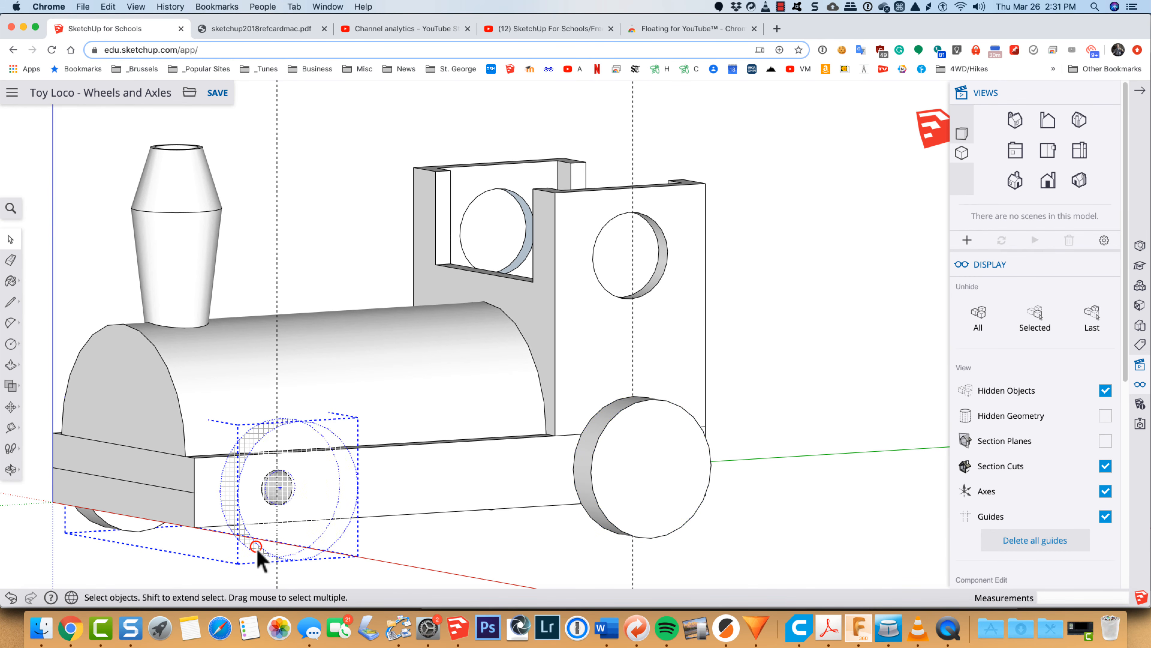
{"action": "right_click", "coordinate": [256, 548]}
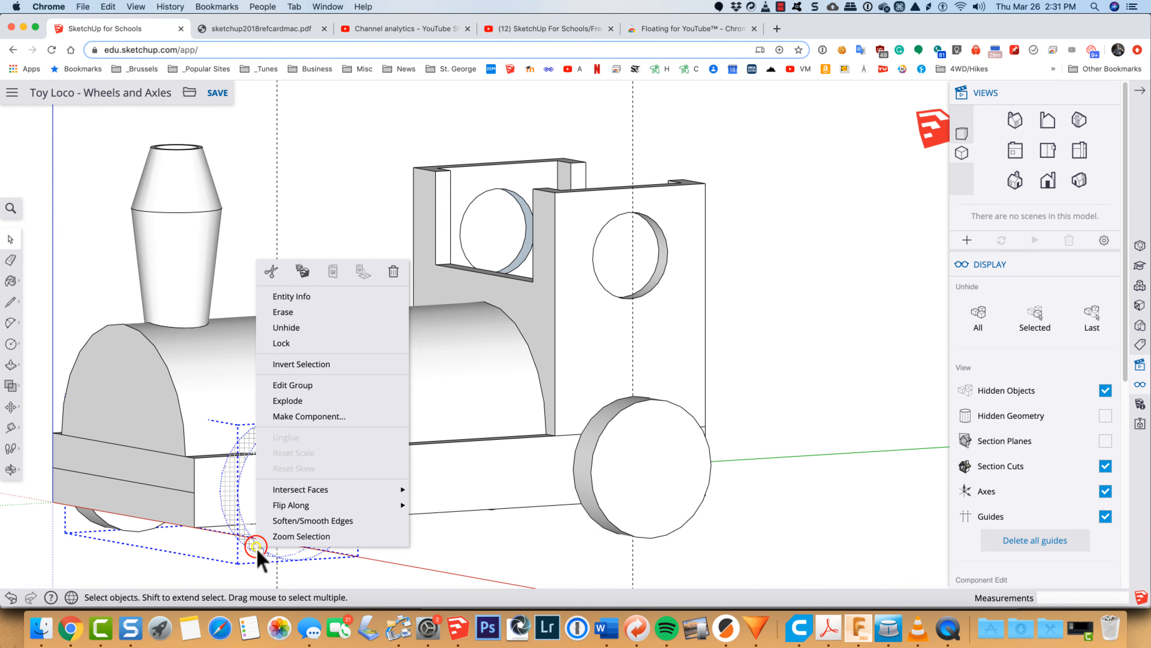
{"action": "left_click", "coordinate": [298, 331]}
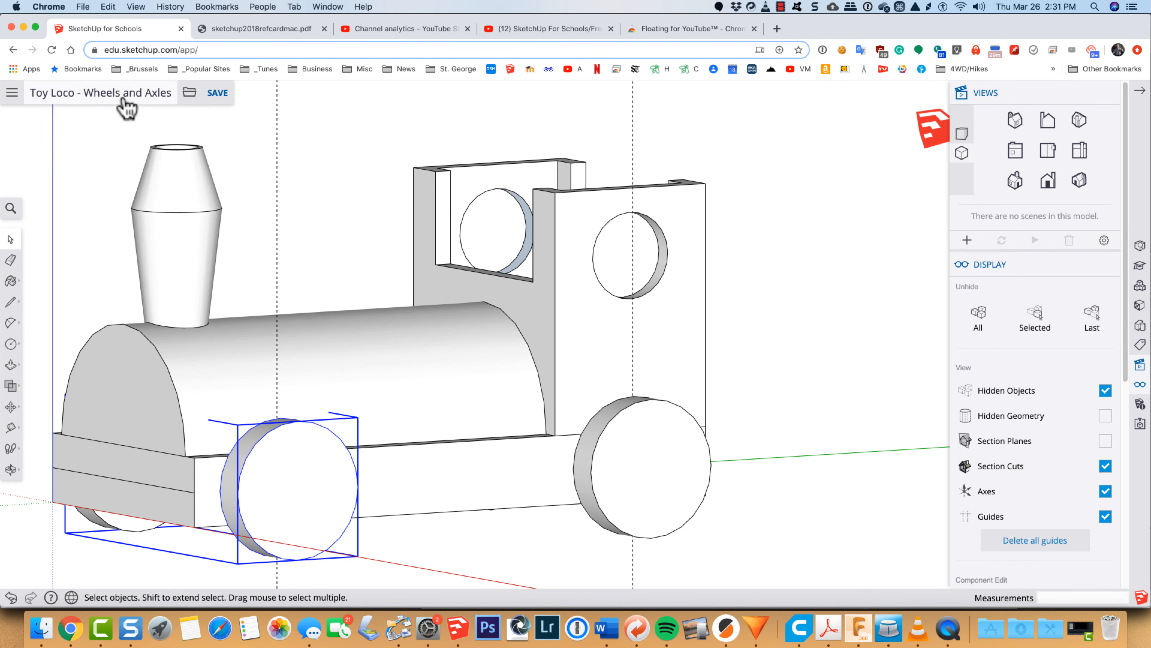
Step: Save the model as a new copy with 2 added to its name, choosing the "GDOCS - SAVE!" folder in Google Drive
{"action": "left_click", "coordinate": [189, 93]}
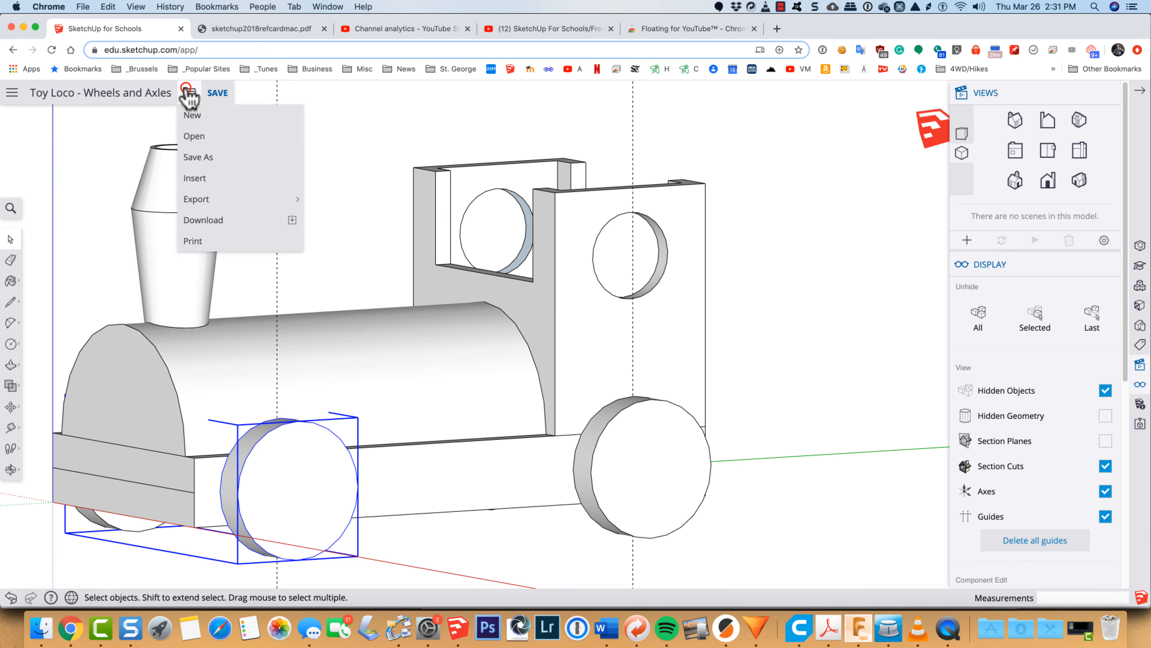
{"action": "left_click", "coordinate": [195, 158]}
{"action": "left_click", "coordinate": [632, 340]}
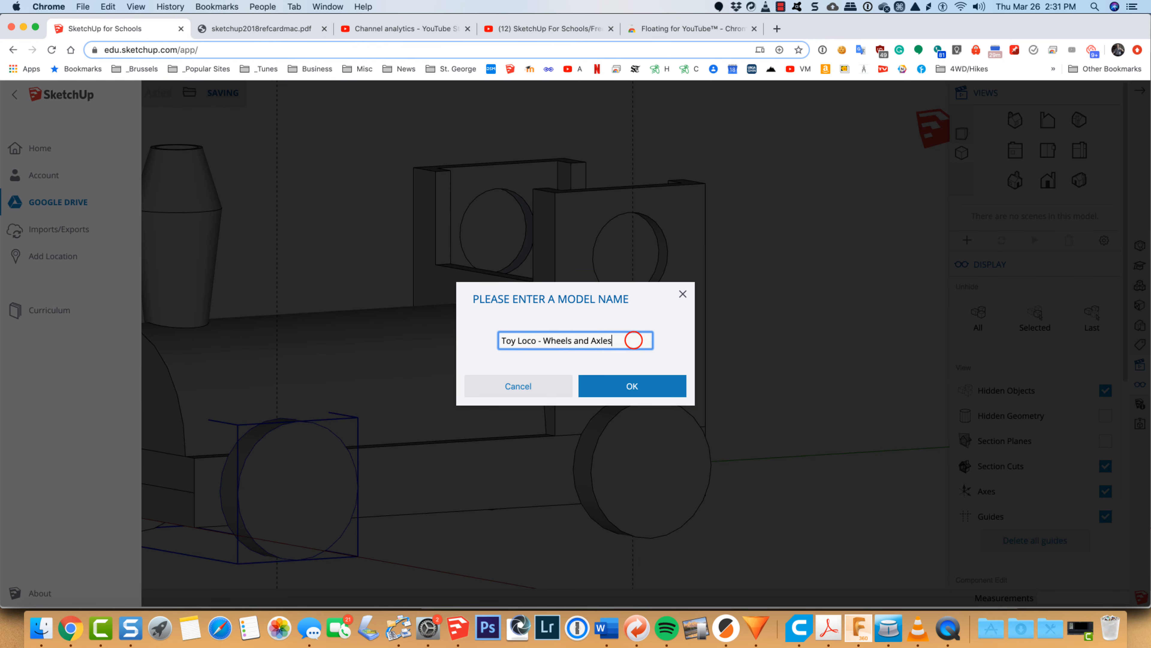
{"action": "type", "text": "2"}
{"action": "left_click", "coordinate": [629, 386]}
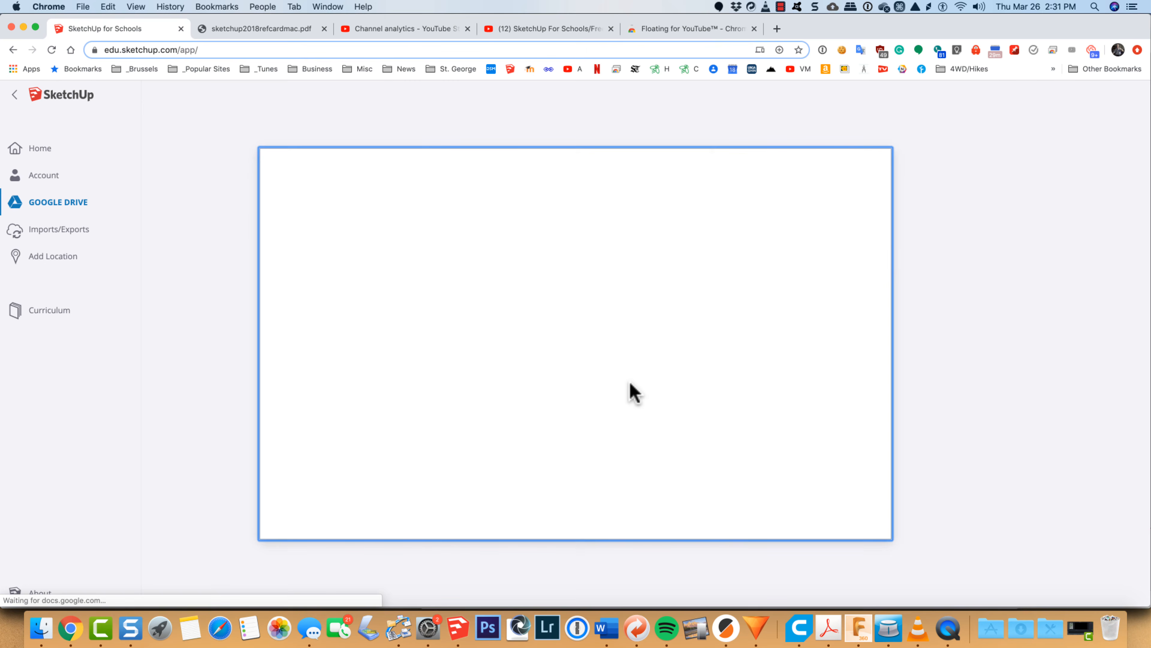
{"action": "left_click", "coordinate": [671, 340]}
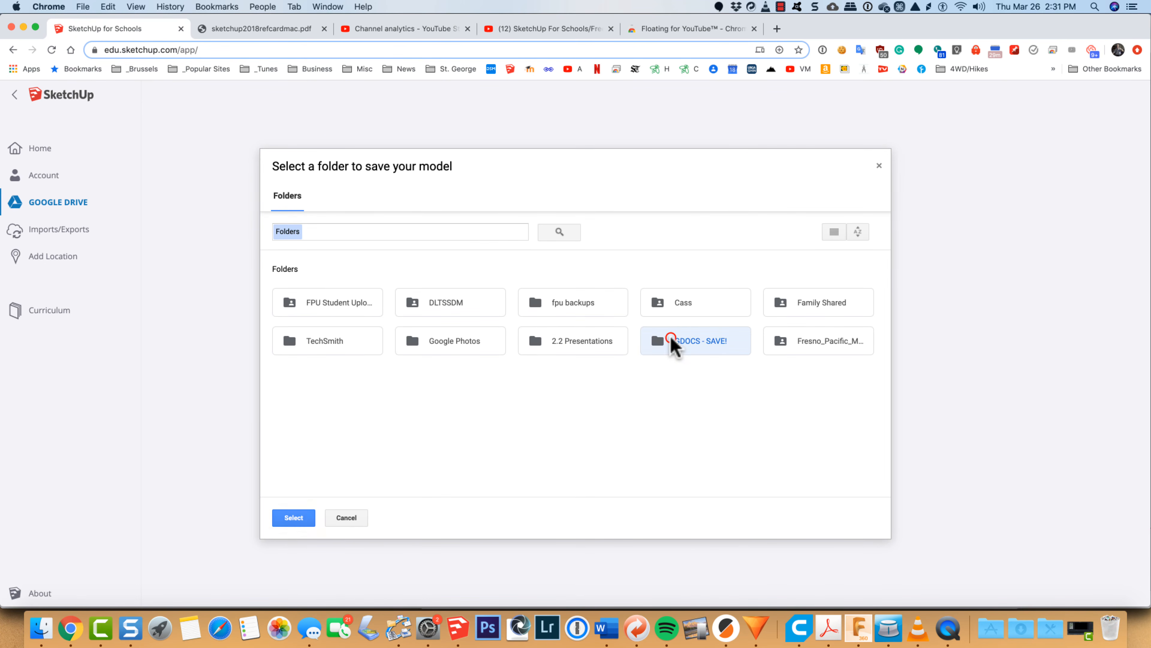